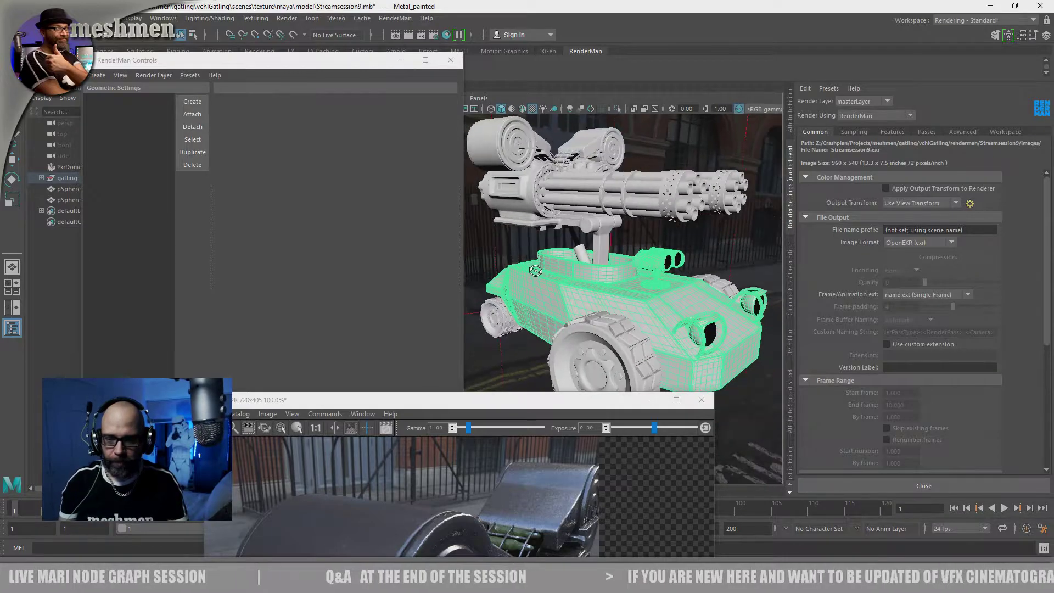
Select the small wheel's rubber tyre and create a geometric settings group named Subdiv
left_click(506, 327)
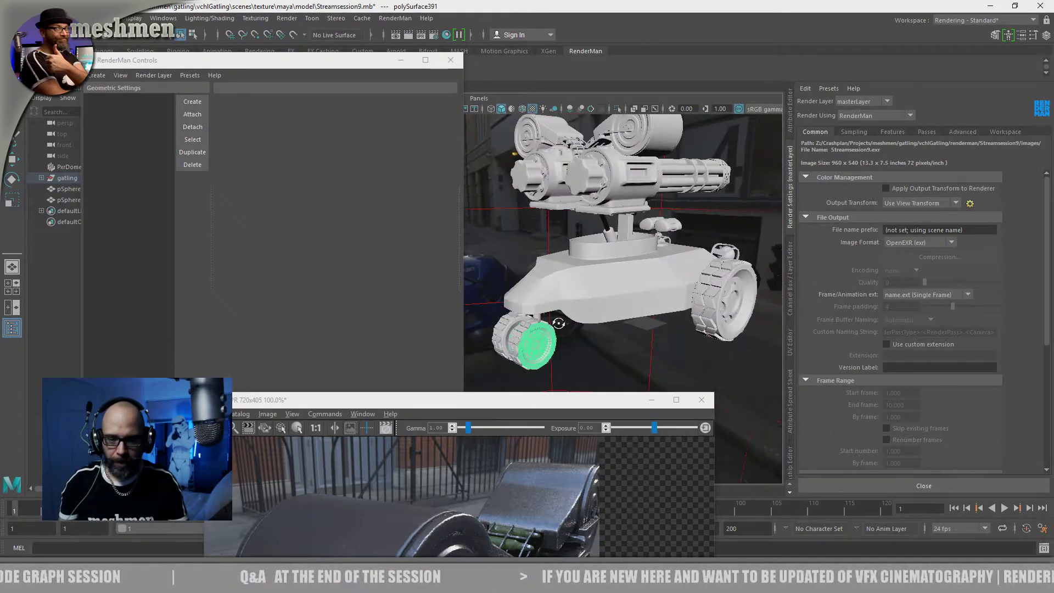
left_click(512, 340)
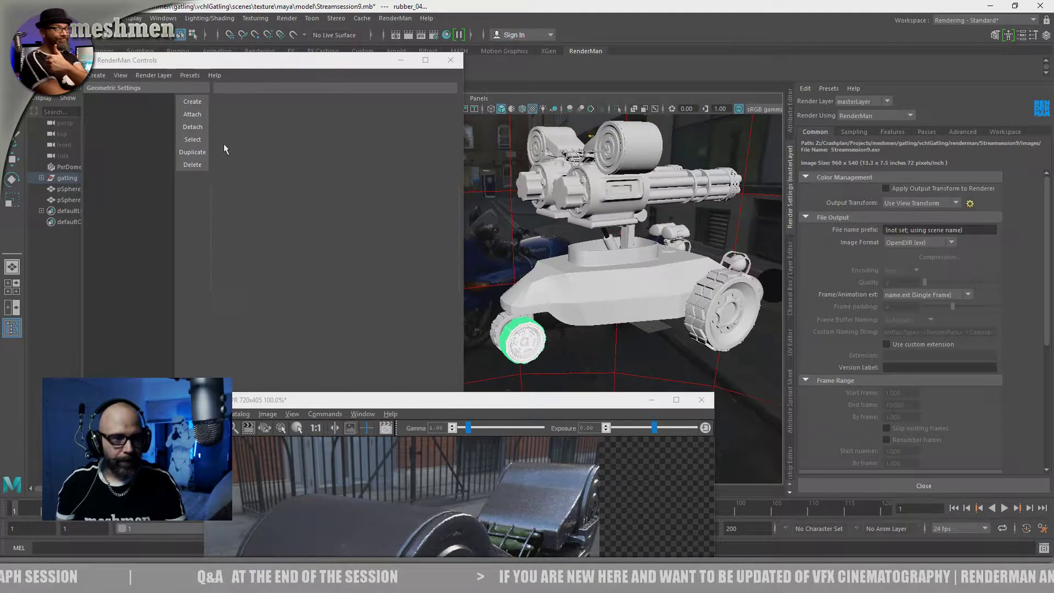
left_click_drag(216, 64, 233, 75)
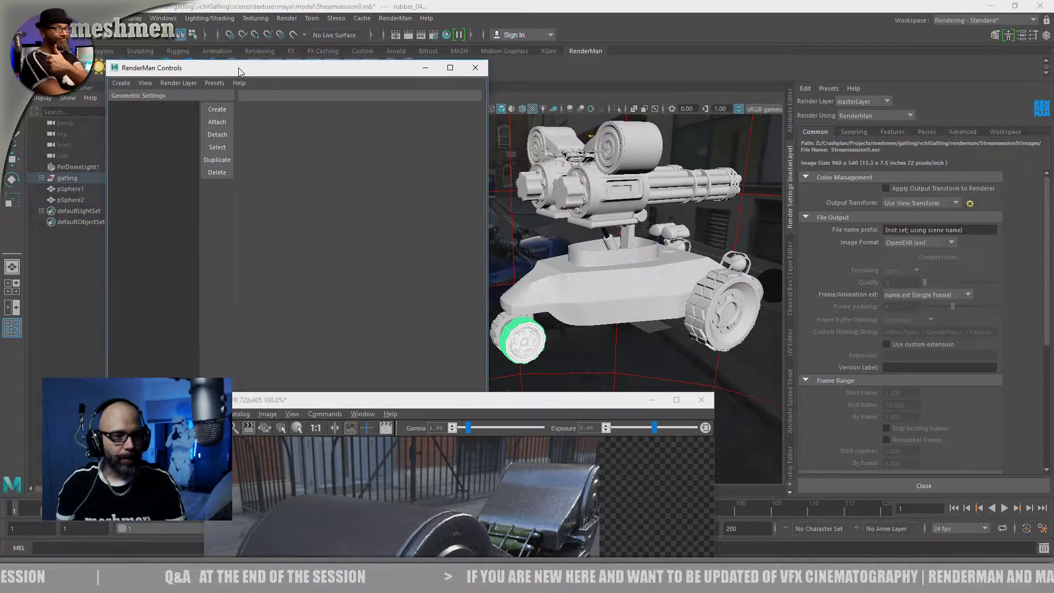
left_click(210, 112)
double_click(144, 111)
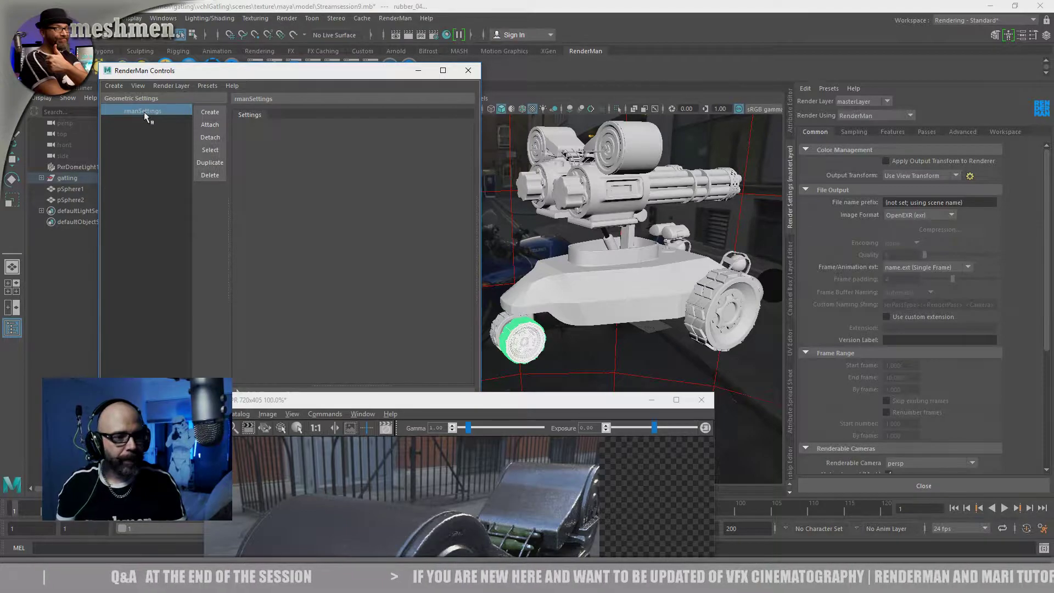
type("Subdoi")
key("BackSpace")
type("iv")
key("Return")
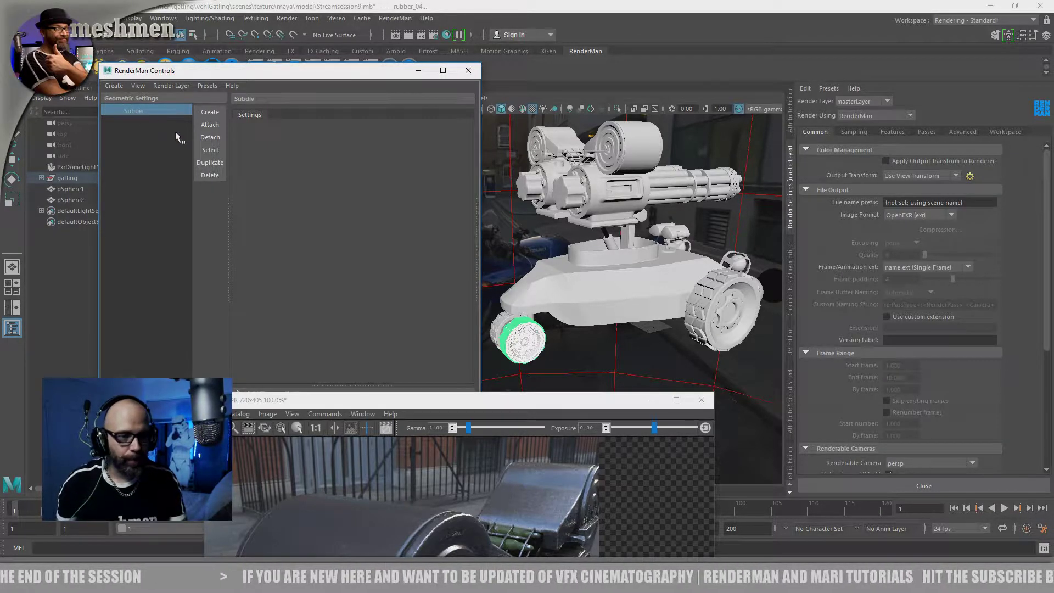
Add the Subdivision Scheme attribute to the Subdiv settings group
left_click_drag(296, 78, 301, 75)
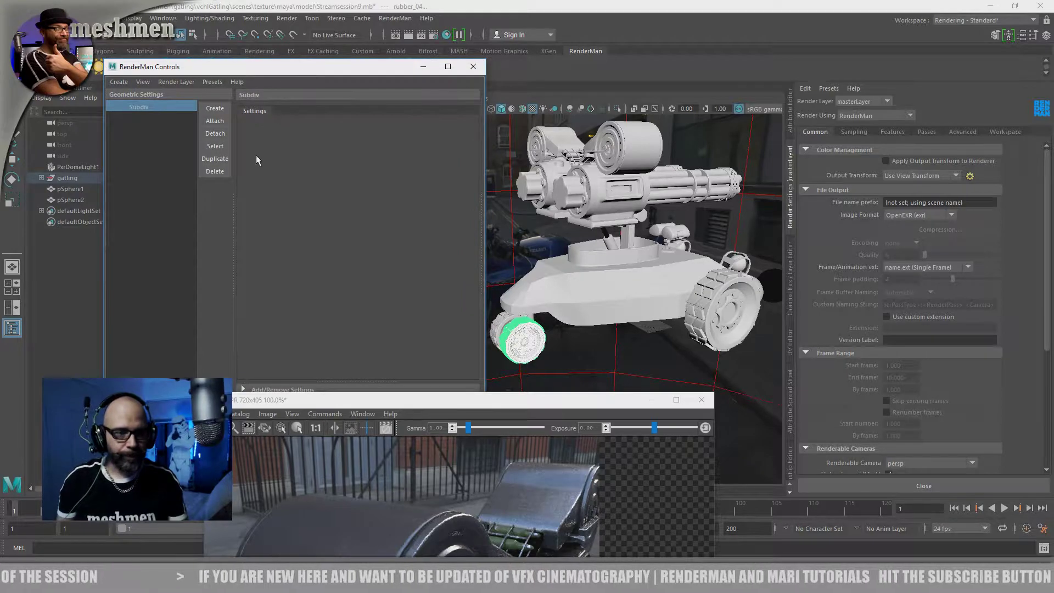
left_click_drag(325, 403, 405, 449)
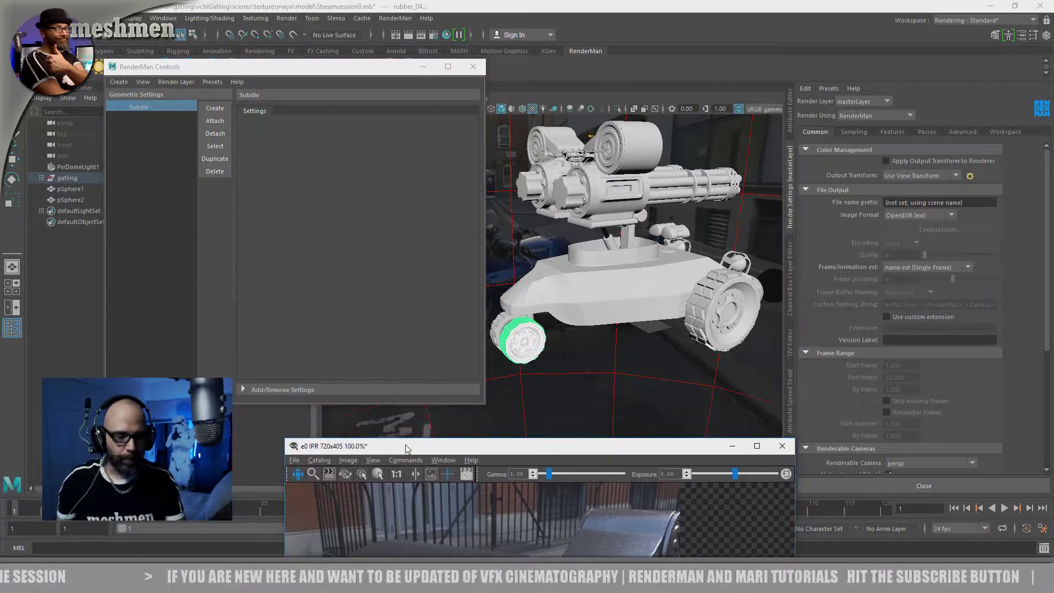
left_click(247, 390)
scroll(271, 340, "down", 5)
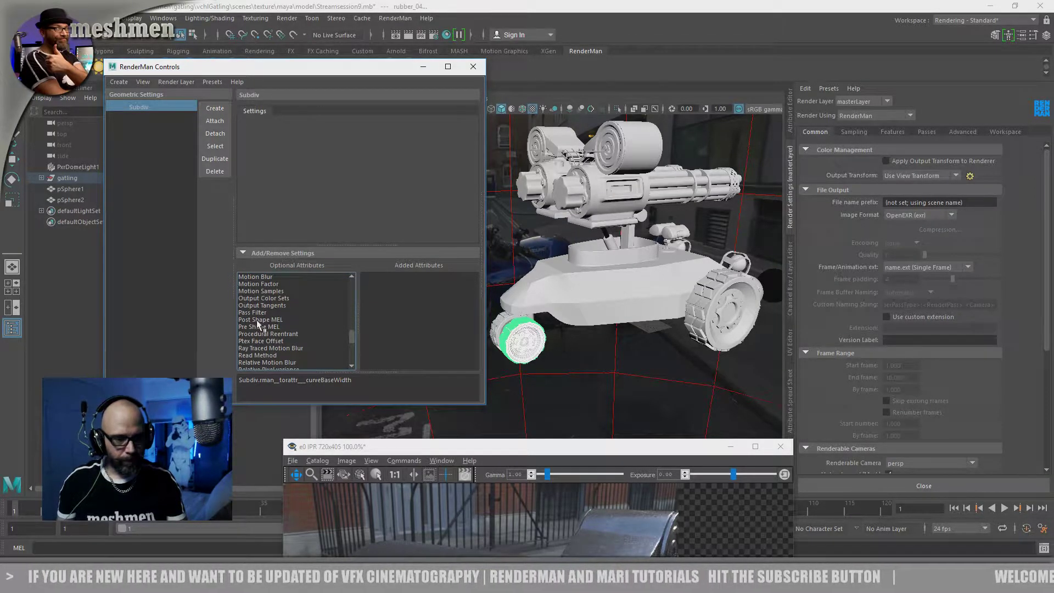
scroll(289, 330, "up", 1)
scroll(275, 331, "down", 3)
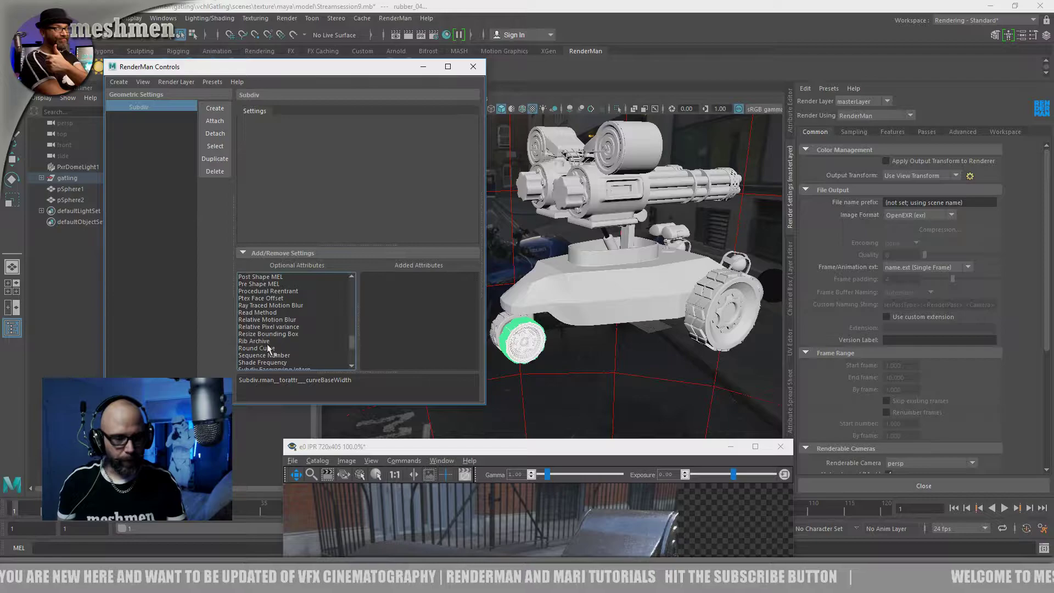
scroll(262, 329, "down", 2)
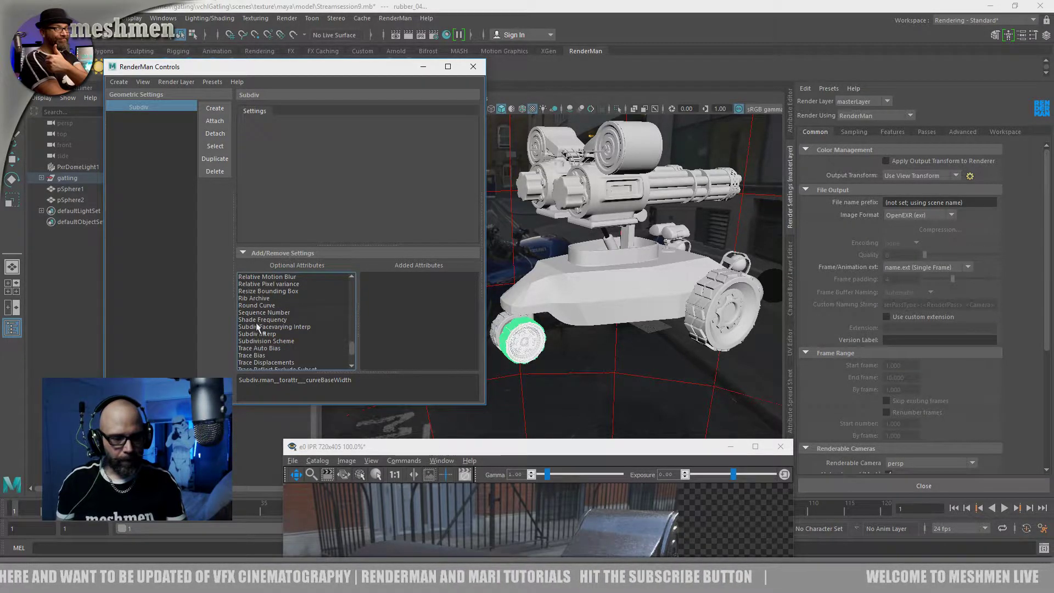
left_click(262, 340)
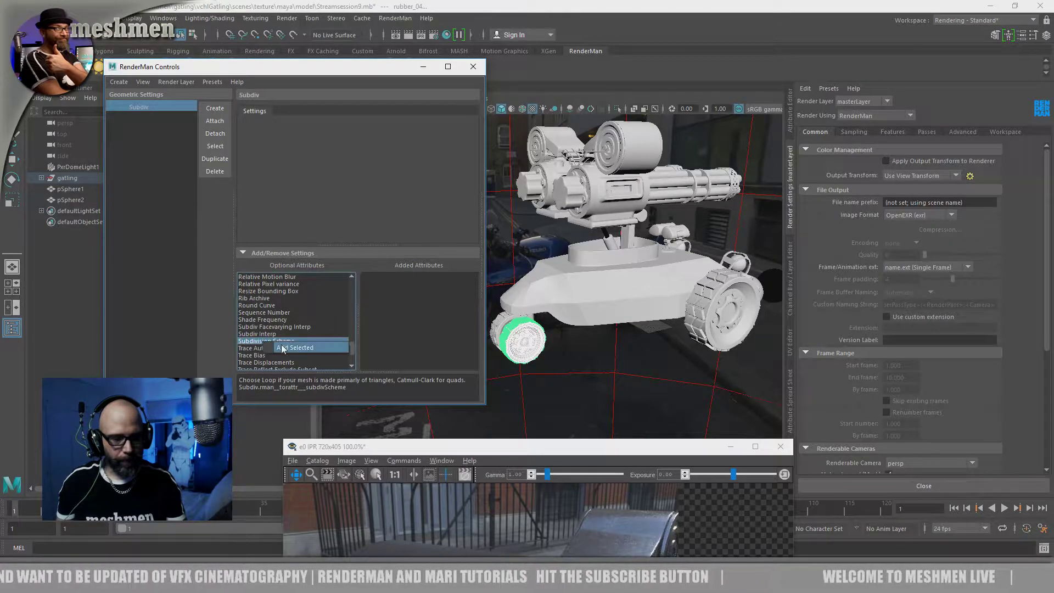
left_click_drag(344, 313, 366, 282)
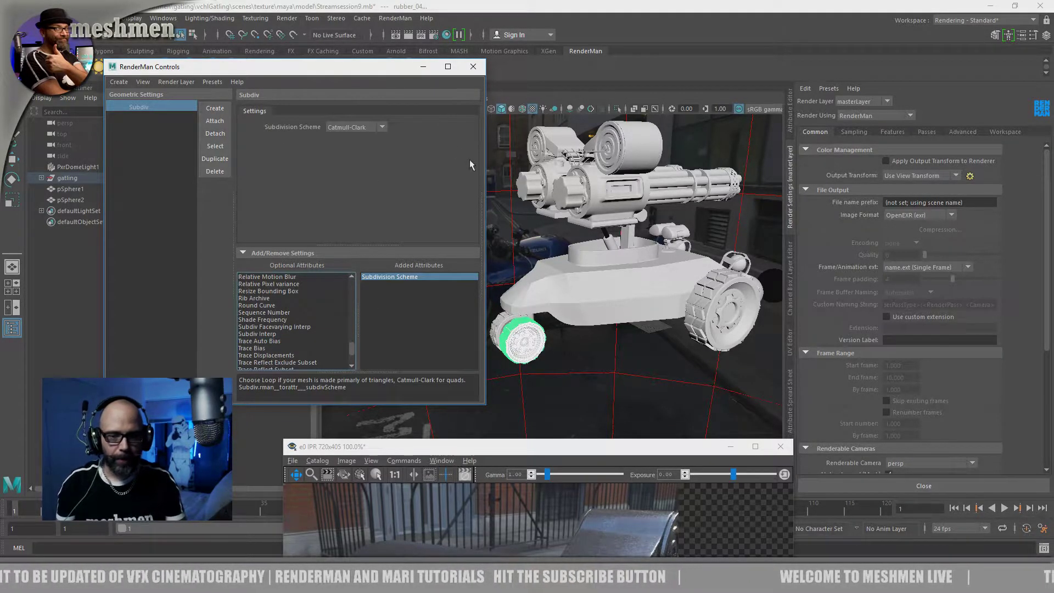
Select the whole gatling vehicle model, attach the Subdiv settings to it, and clear the selection
left_click_drag(295, 67, 251, 141)
left_click_drag(656, 222, 599, 216, "alt")
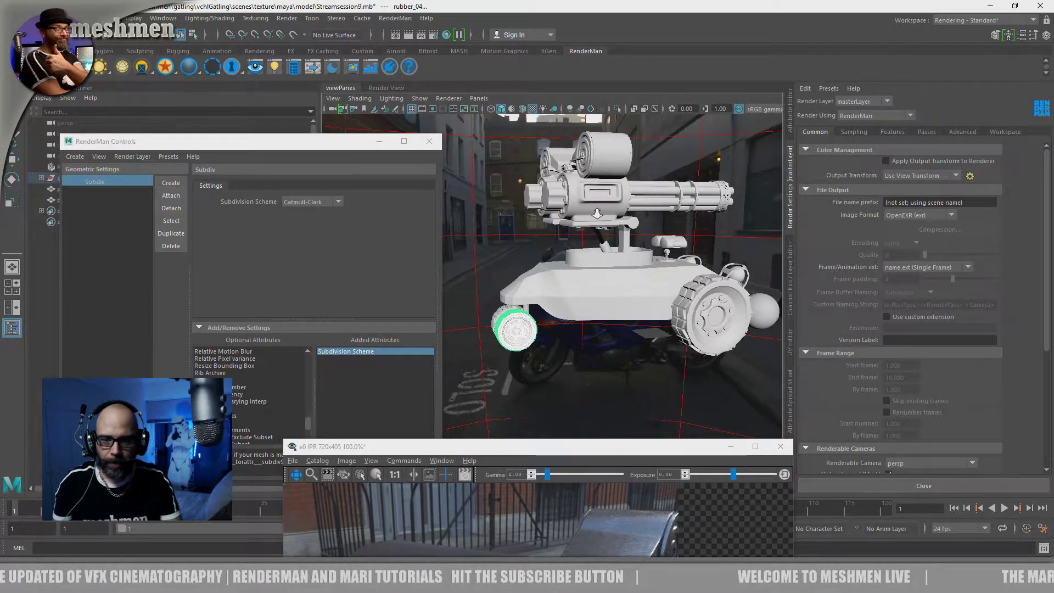
scroll(597, 216, "down", 2)
left_click_drag(535, 172, 687, 332)
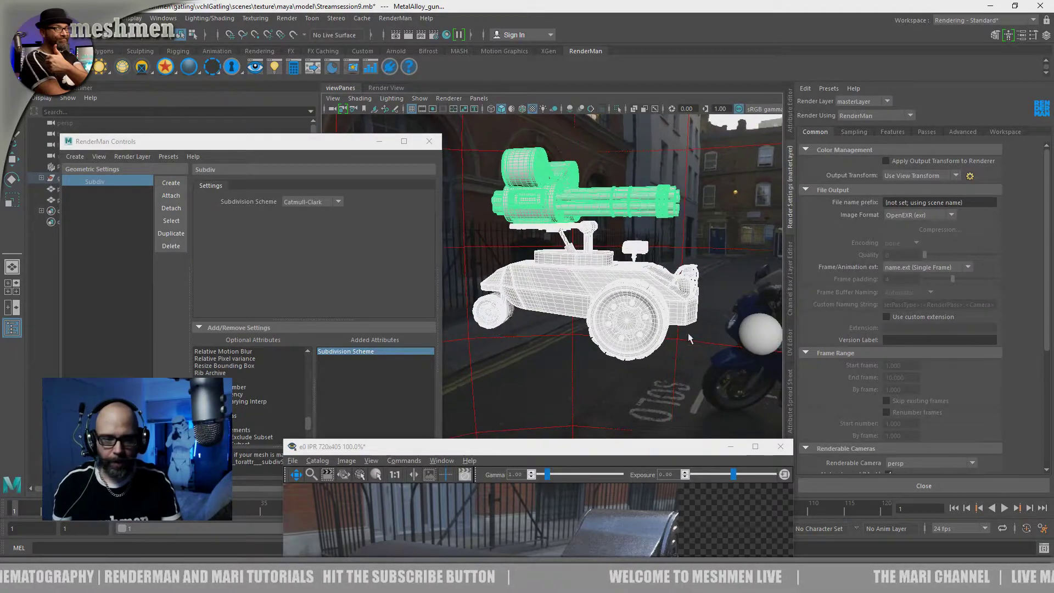
left_click(170, 195)
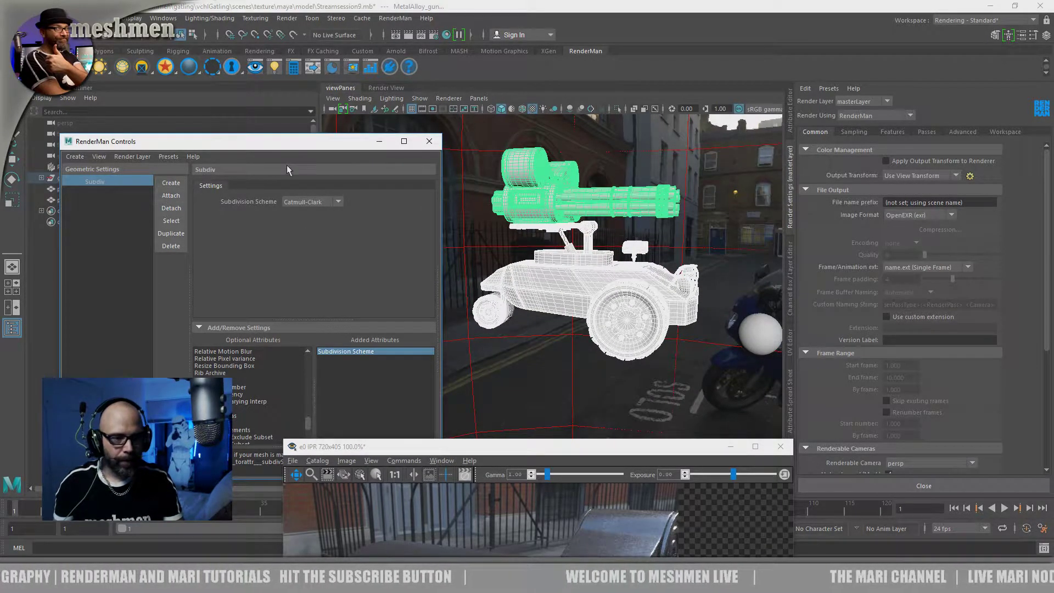
left_click_drag(479, 201, 477, 223, "alt")
right_click_drag(477, 224, 486, 263, "alt")
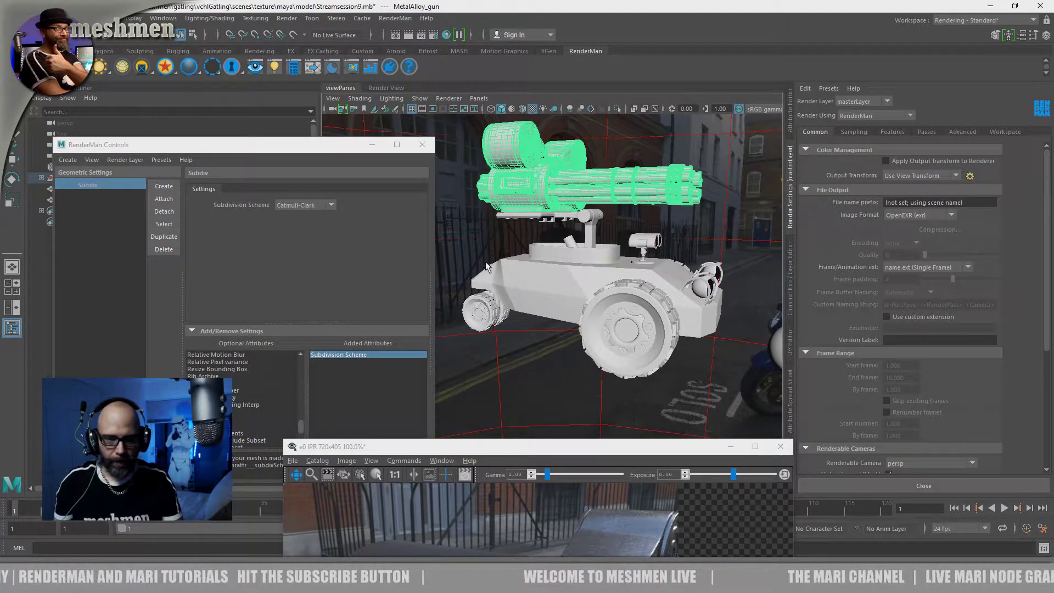
left_click(480, 308)
left_click(450, 277)
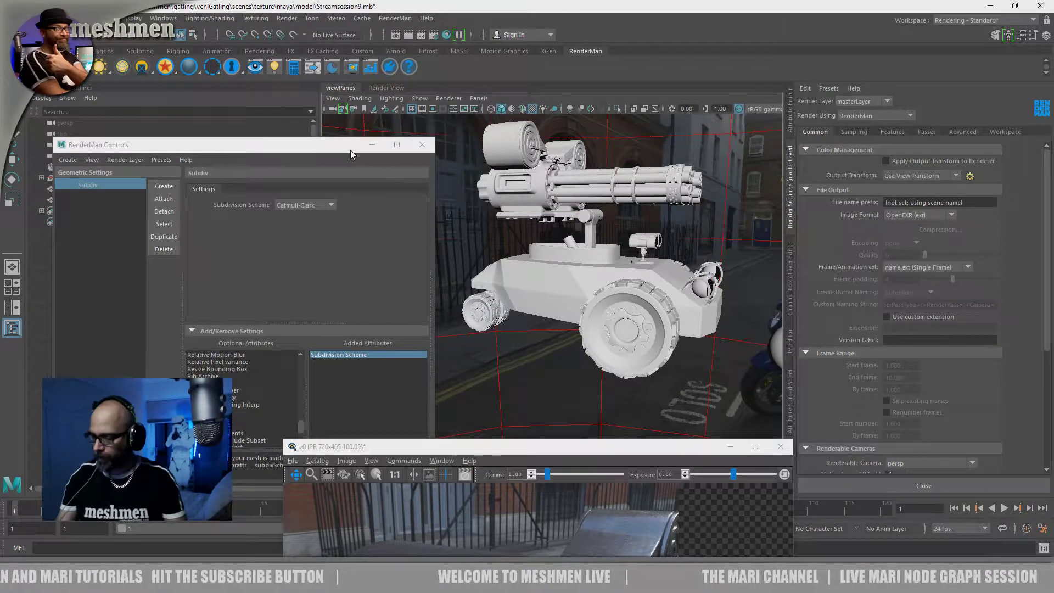
Close the RenderMan Controls, restart the IPR render, and move the render window clear of the vehicle in the viewport
left_click_drag(331, 151, 353, 141)
left_click_drag(502, 451, 485, 150)
left_click_drag(408, 139, 446, 158)
left_click(441, 135)
left_click(119, 114)
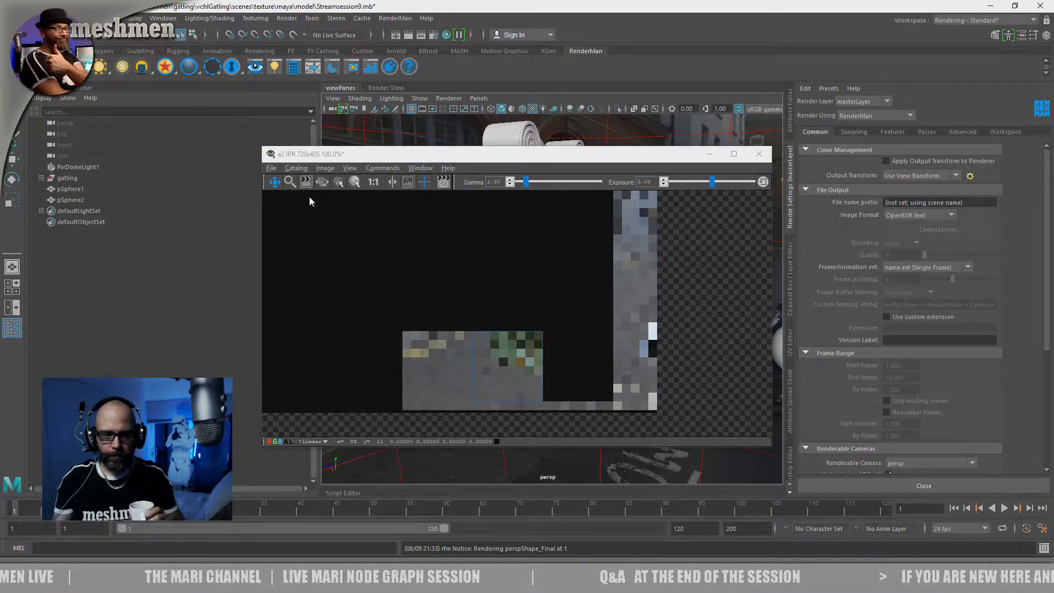
left_click_drag(474, 159, 469, 158)
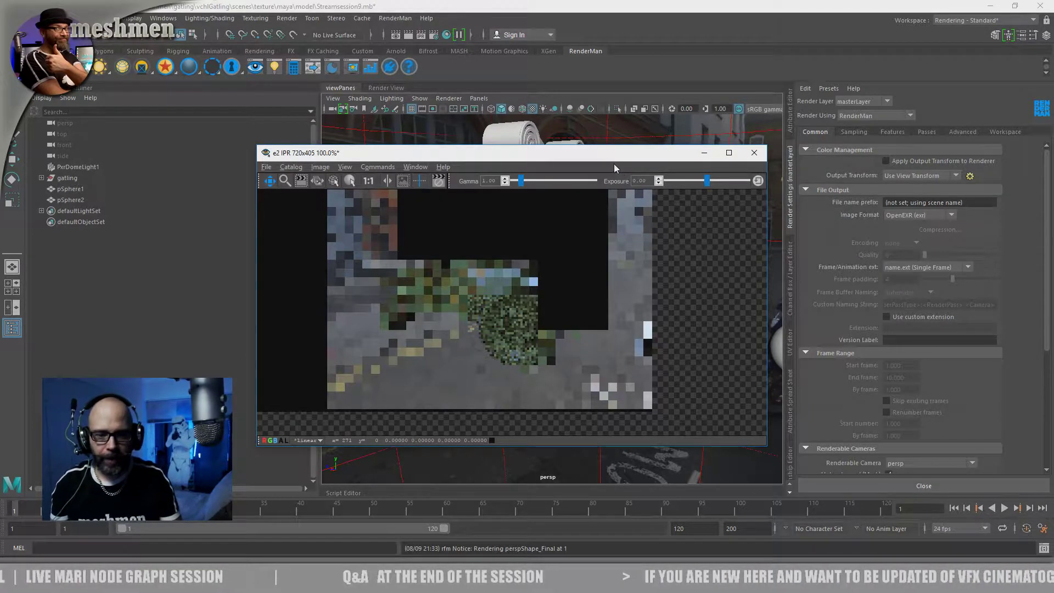
left_click_drag(592, 159, 381, 67)
Examine the whole vehicle with its guns, body and front wheel in the live IPR render
left_click_drag(610, 353, 649, 325, "alt")
middle_click_drag(650, 325, 650, 325, "alt")
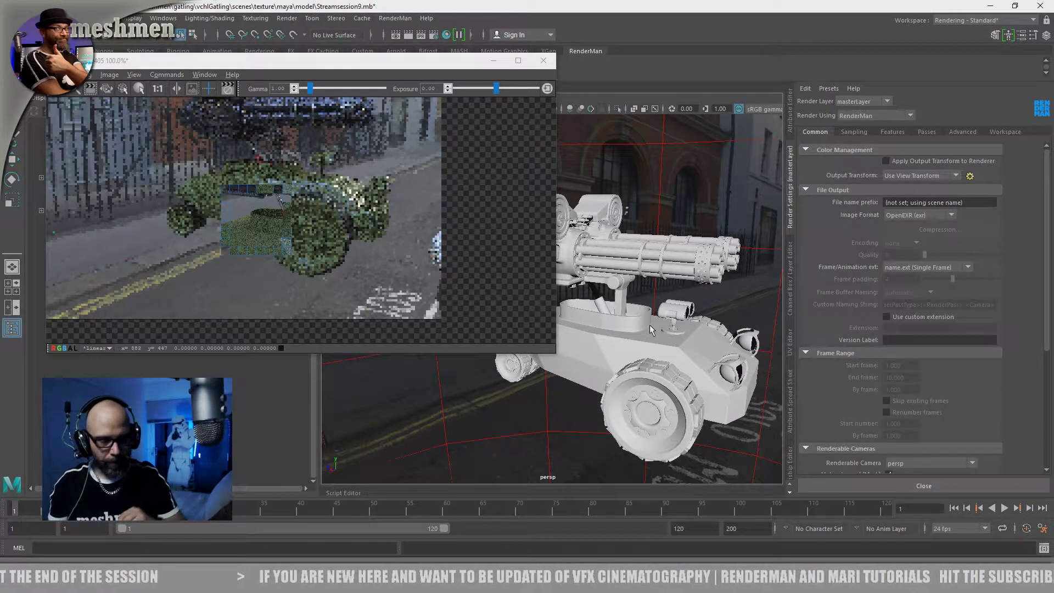
left_click_drag(543, 415, 605, 397, "alt")
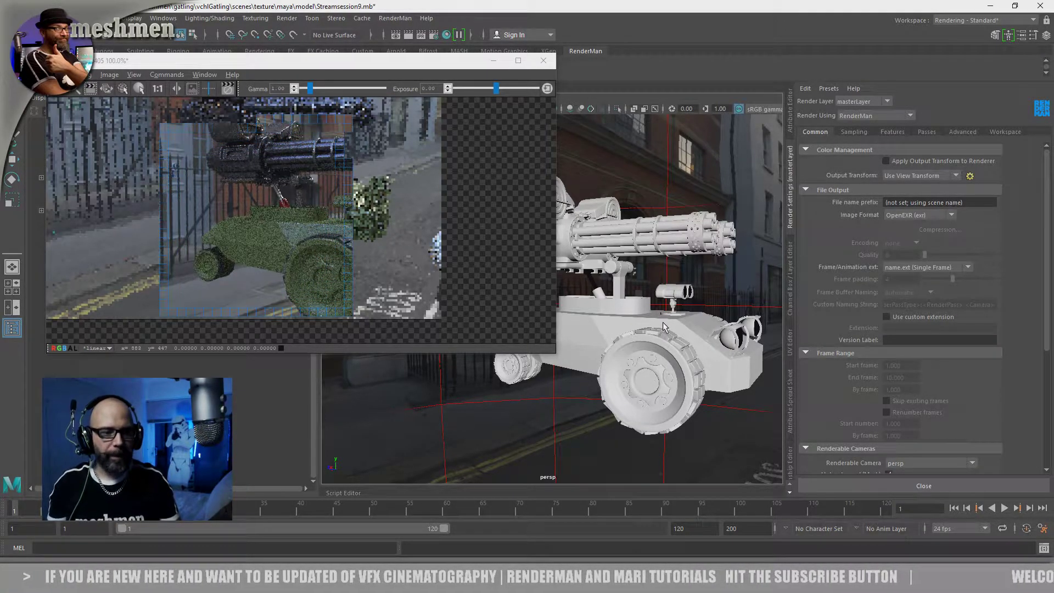
middle_click_drag(683, 275, 685, 302, "alt")
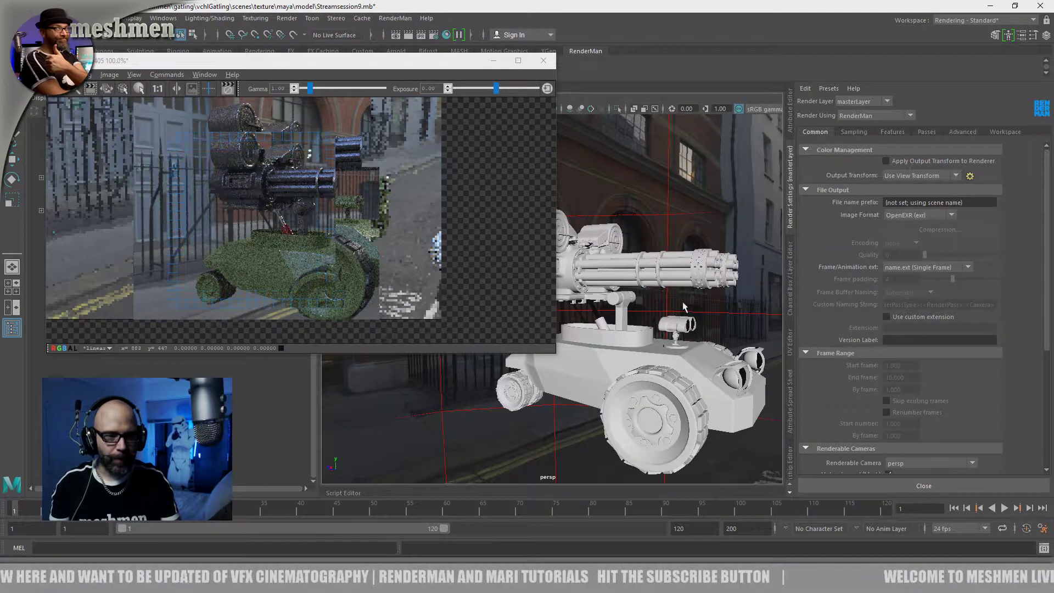
left_click_drag(676, 317, 680, 329, "alt")
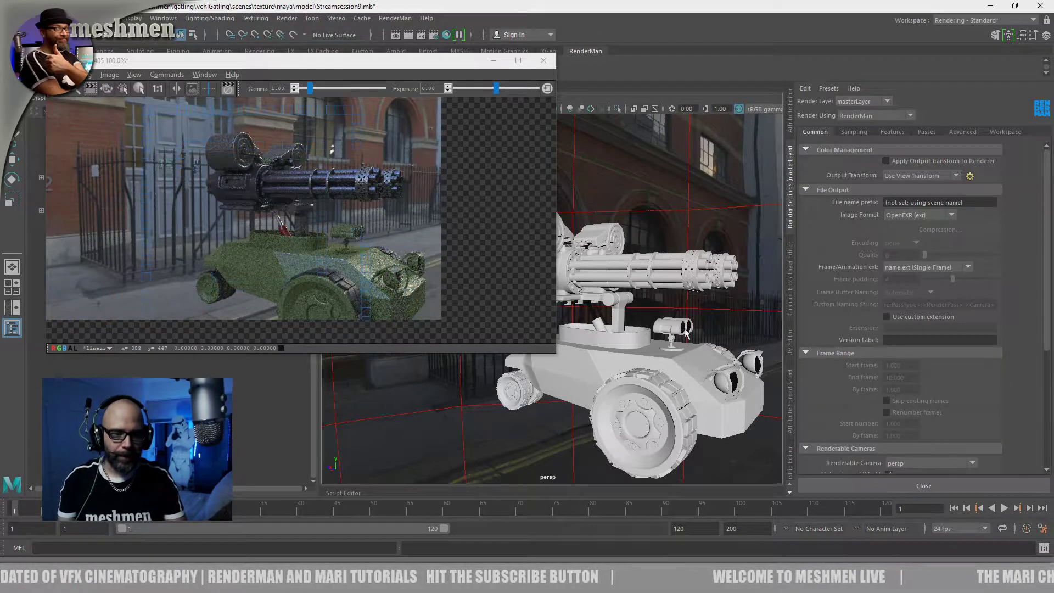
left_click_drag(693, 315, 690, 313, "alt")
right_click_drag(689, 312, 699, 330, "alt")
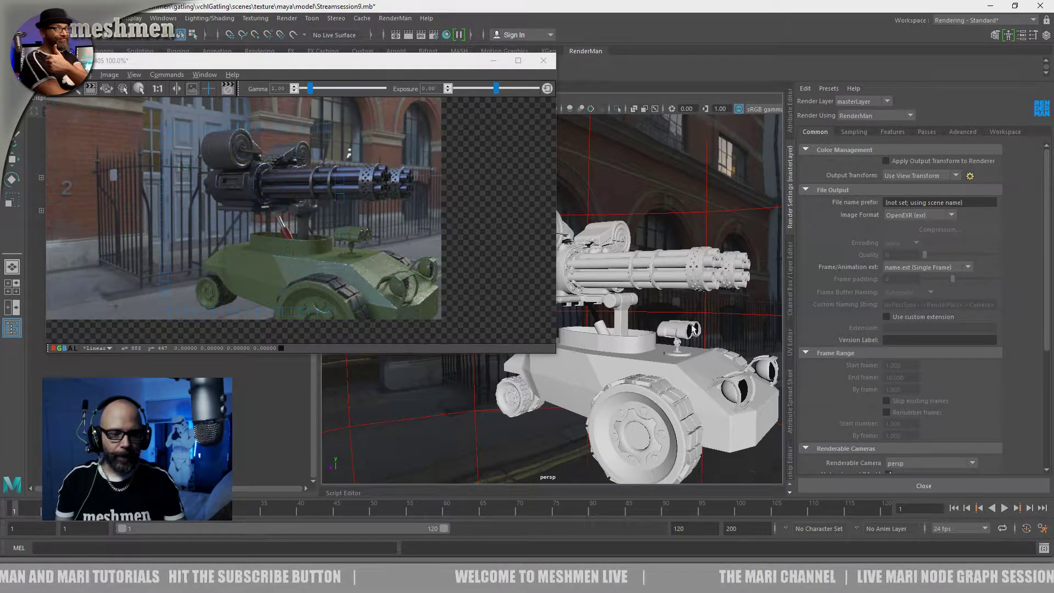
left_click_drag(700, 308, 696, 309, "alt")
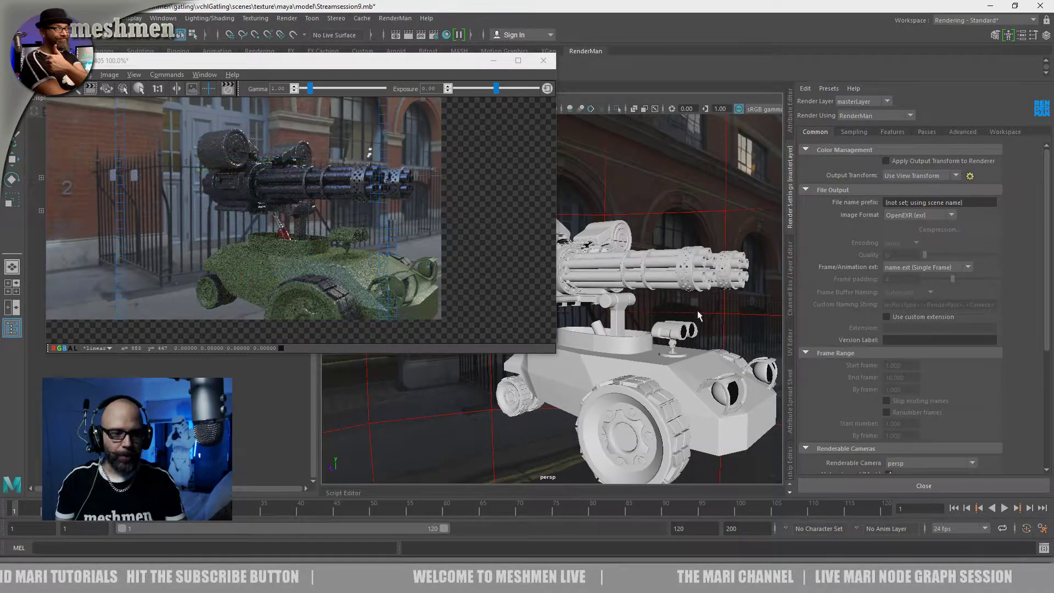
middle_click_drag(696, 311, 697, 314, "alt")
left_click_drag(696, 314, 696, 322, "alt")
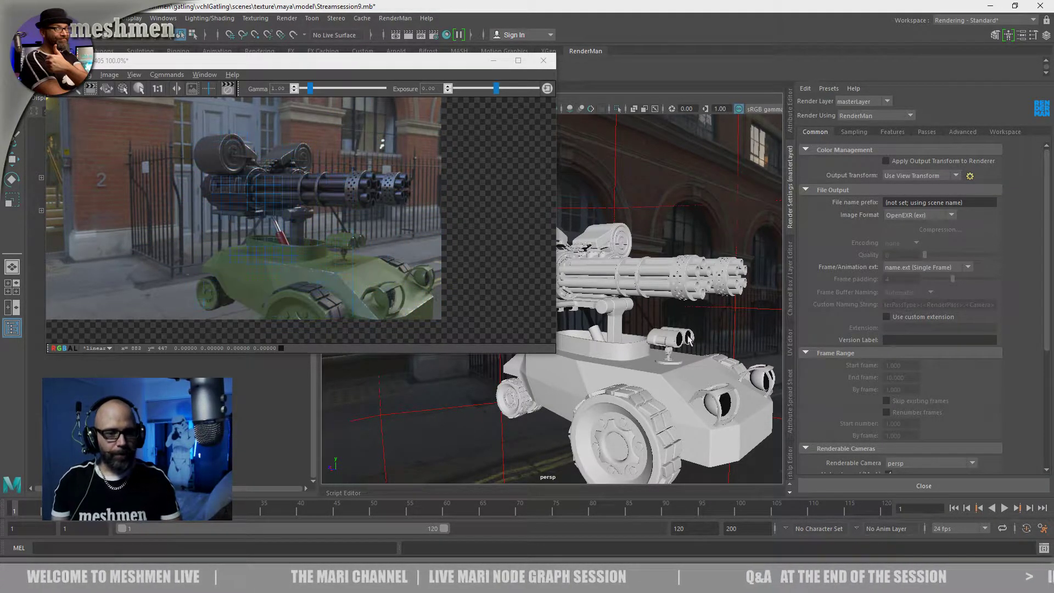
middle_click_drag(686, 324, 684, 319, "alt")
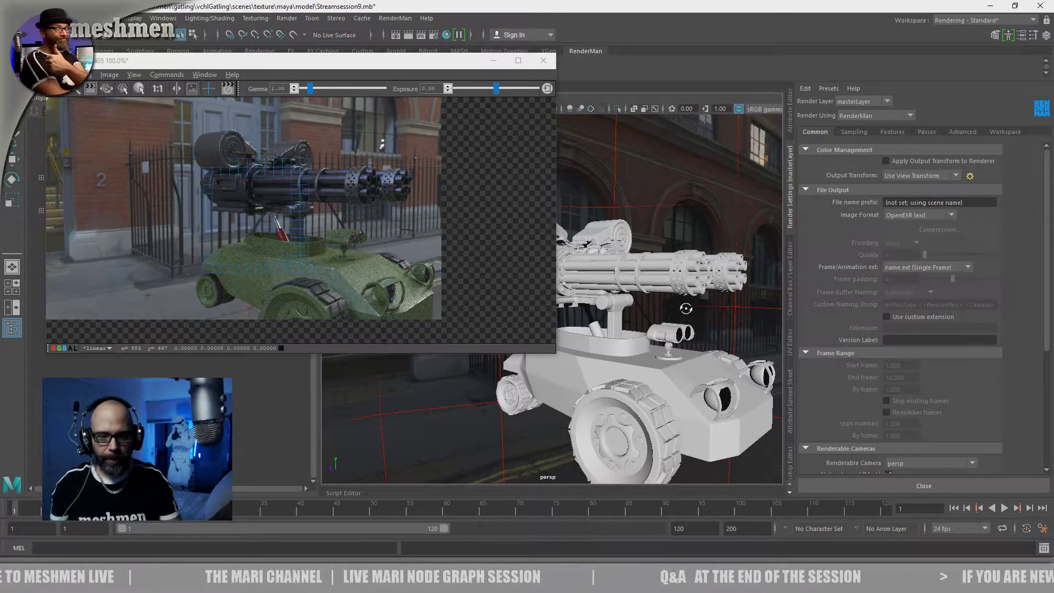
left_click_drag(686, 308, 685, 313, "alt")
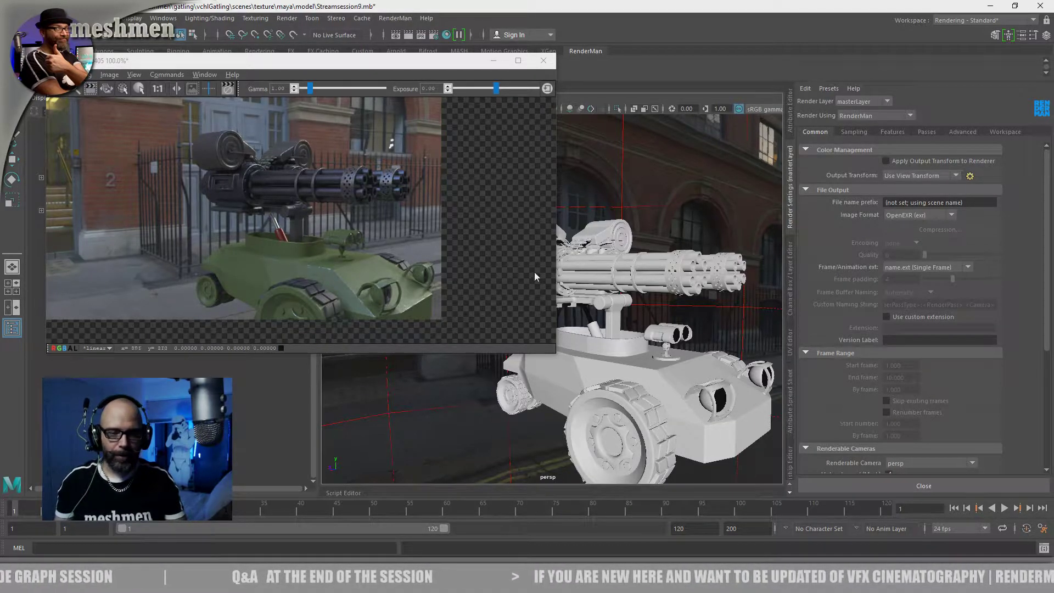
Inspect the ammunition drum's rounded surface and rim up close in the live render
right_click_drag(575, 240, 632, 238, "alt")
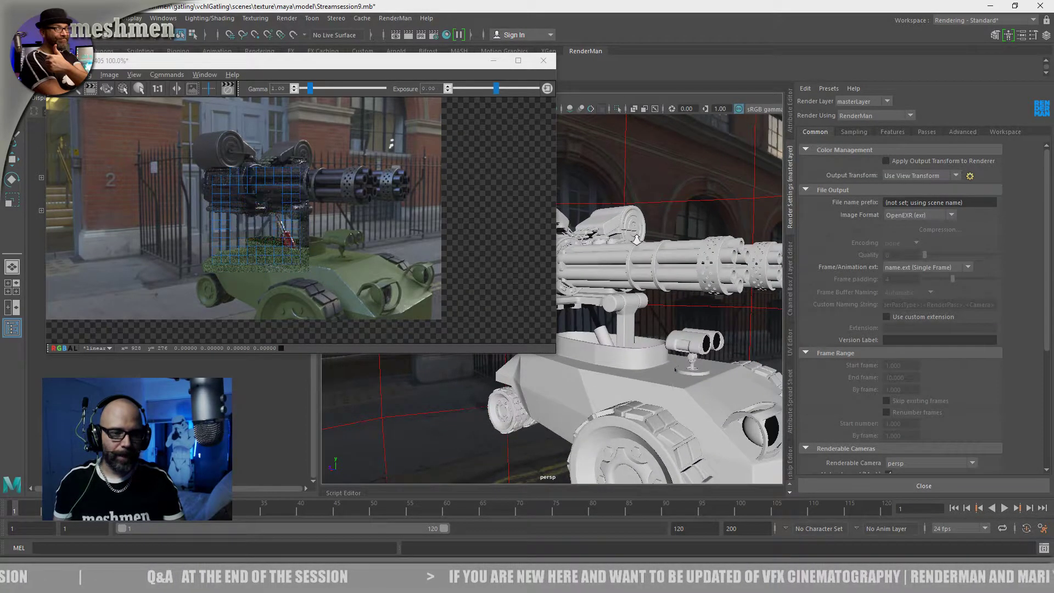
left_click_drag(633, 238, 691, 257, "alt")
mouse_move(702, 258)
right_mouse_down("alt")
mouse_move(746, 266)
mouse_move(703, 259)
right_mouse_up("alt")
middle_click_drag(703, 259, 665, 297, "alt")
right_click_drag(665, 296, 721, 333, "alt")
left_click_drag(721, 333, 694, 288, "alt")
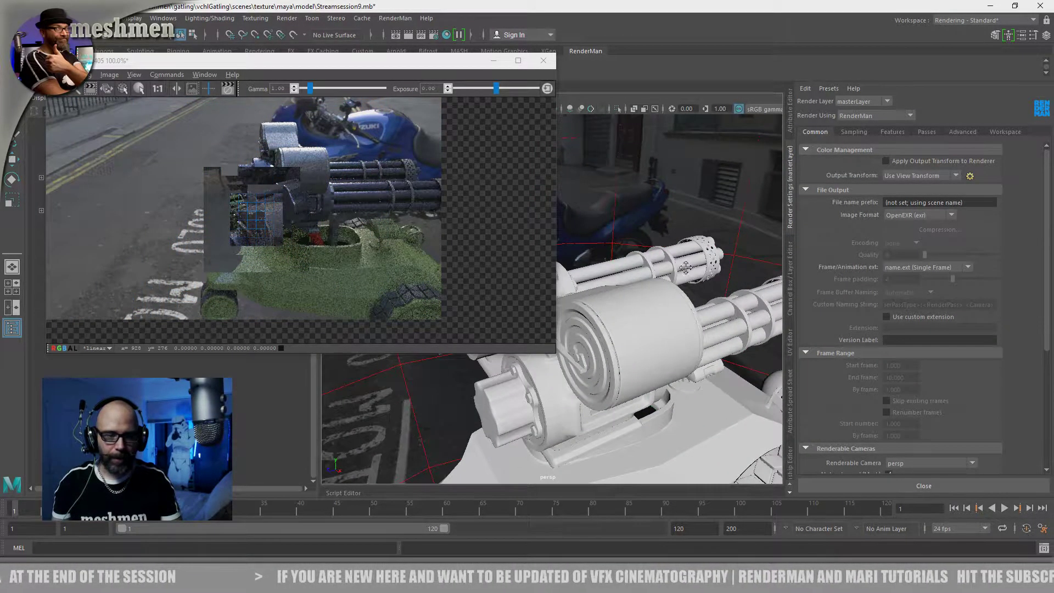
middle_click_drag(691, 265, 663, 208, "alt")
right_click_drag(675, 278, 732, 308, "alt")
middle_click_drag(733, 308, 686, 296, "alt")
left_click_drag(686, 296, 684, 310, "alt")
middle_click_drag(683, 309, 677, 315, "alt")
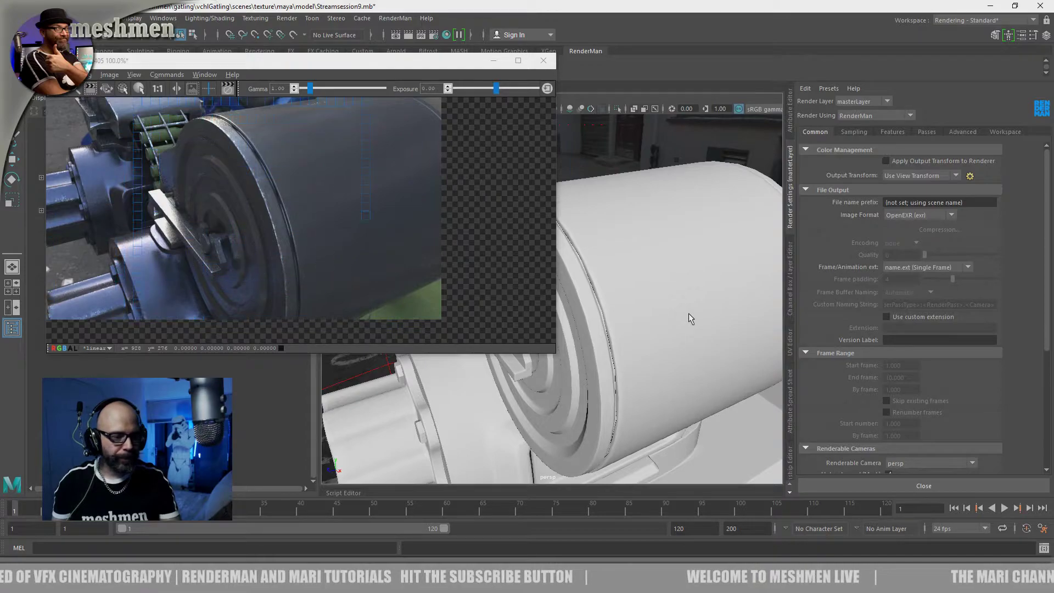
Inspect the edges of the gun's scalloped rear knob and the front barrels in the live render
left_click_drag(605, 423, 670, 336, "alt")
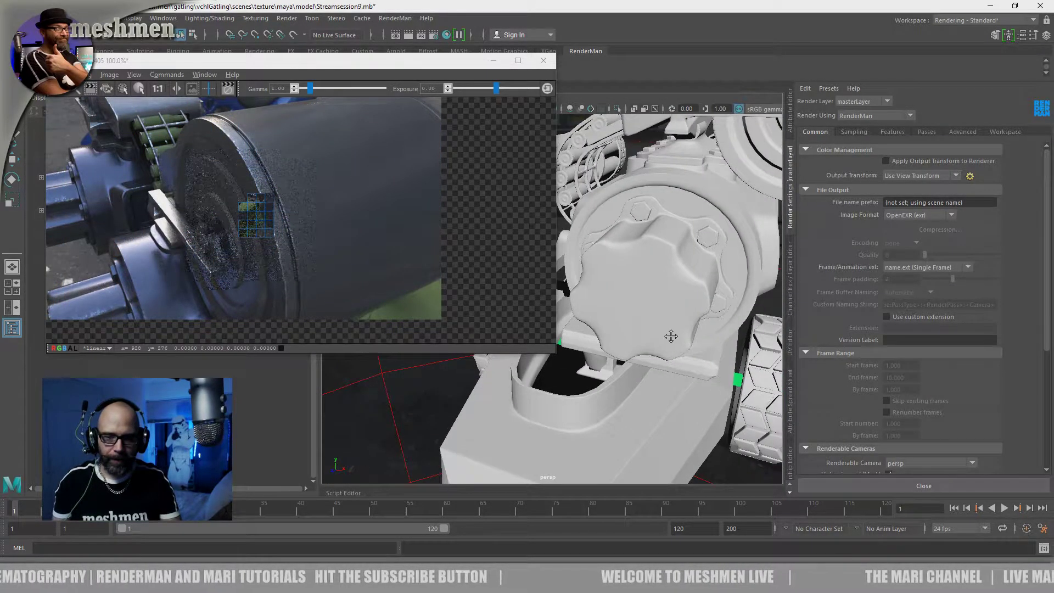
middle_click_drag(670, 335, 660, 346, "alt")
right_click_drag(661, 346, 685, 357, "alt")
middle_click_drag(686, 356, 664, 354, "alt")
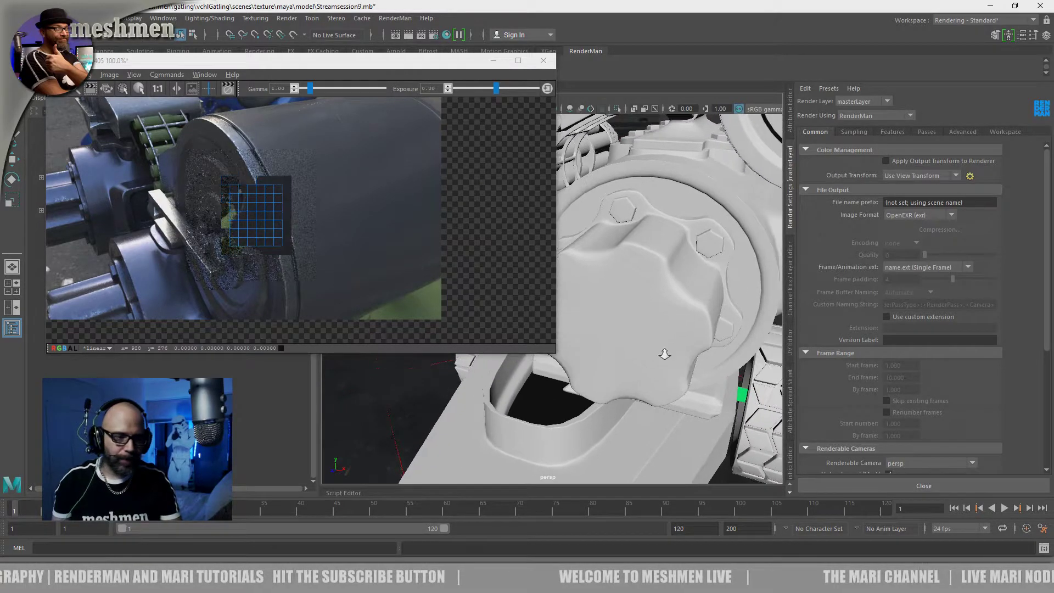
right_click_drag(663, 354, 670, 357, "alt")
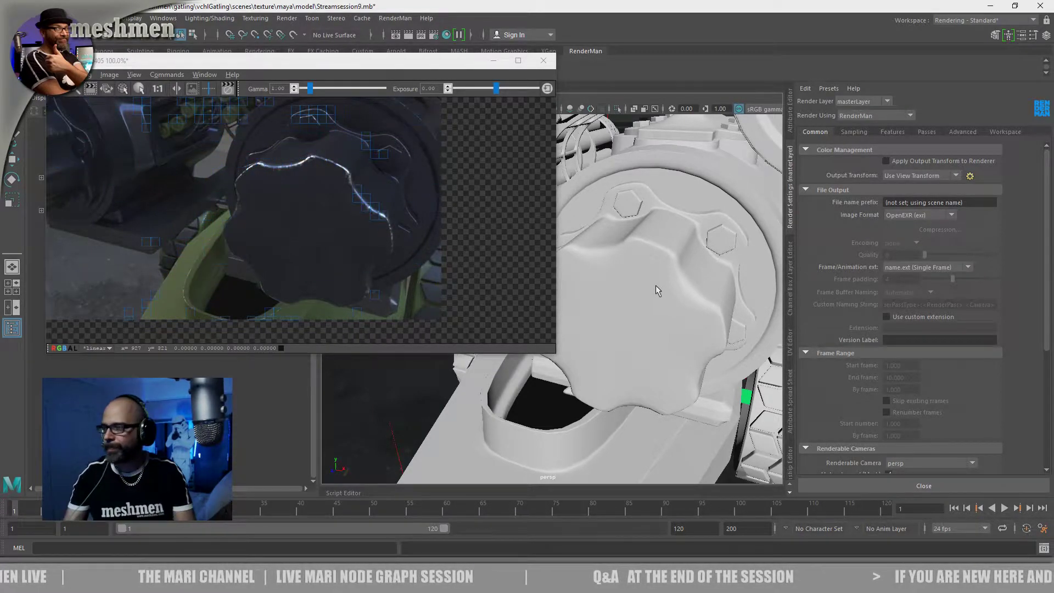
left_click_drag(647, 284, 646, 340, "alt")
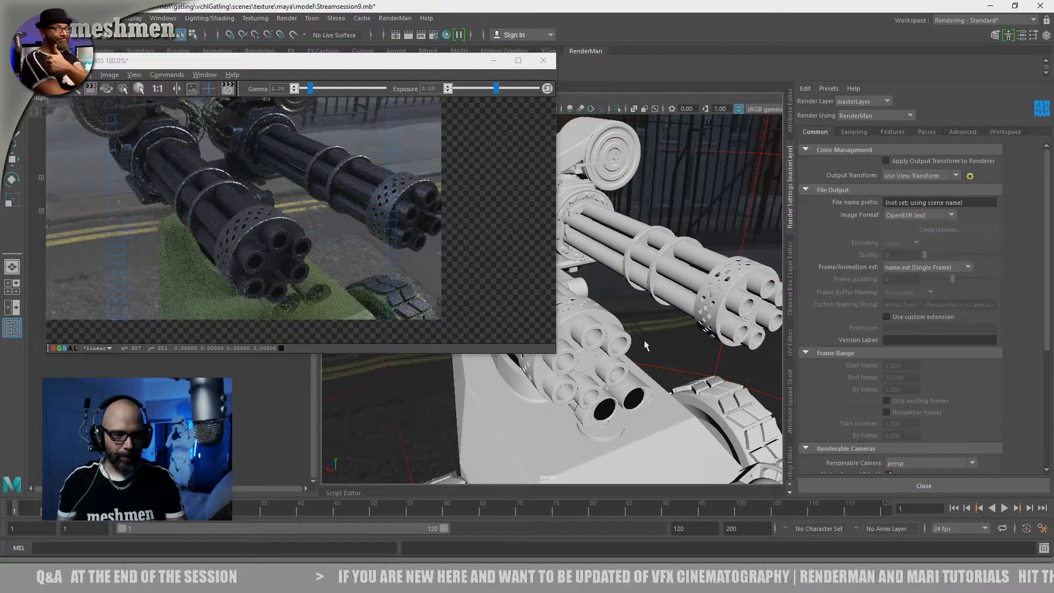
Inspect the gatling barrels and their clamp rings up close in the live render
left_click_drag(644, 340, 654, 338, "alt")
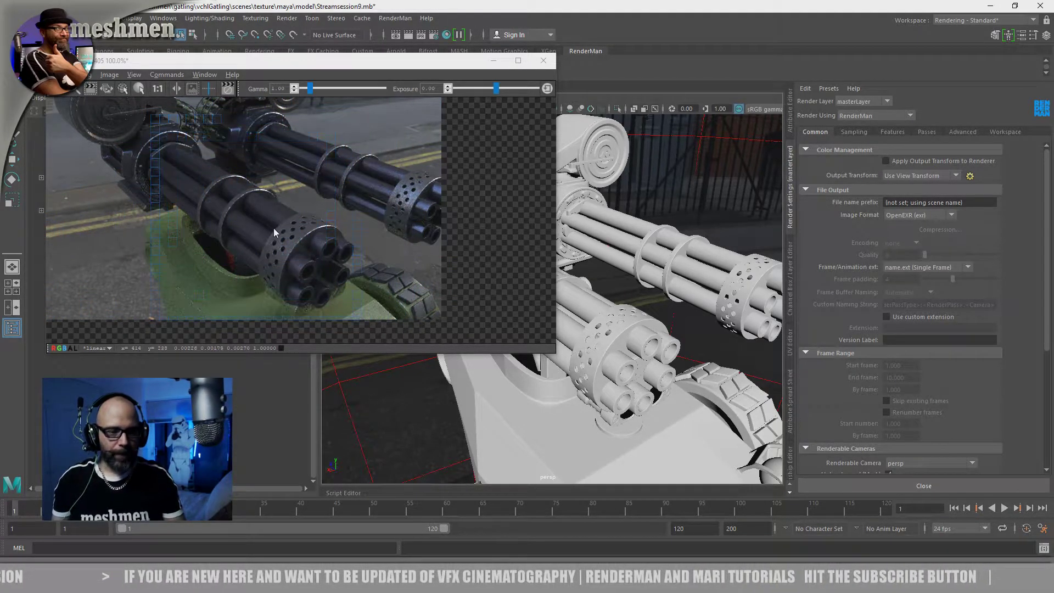
scroll(641, 235, "up", 8)
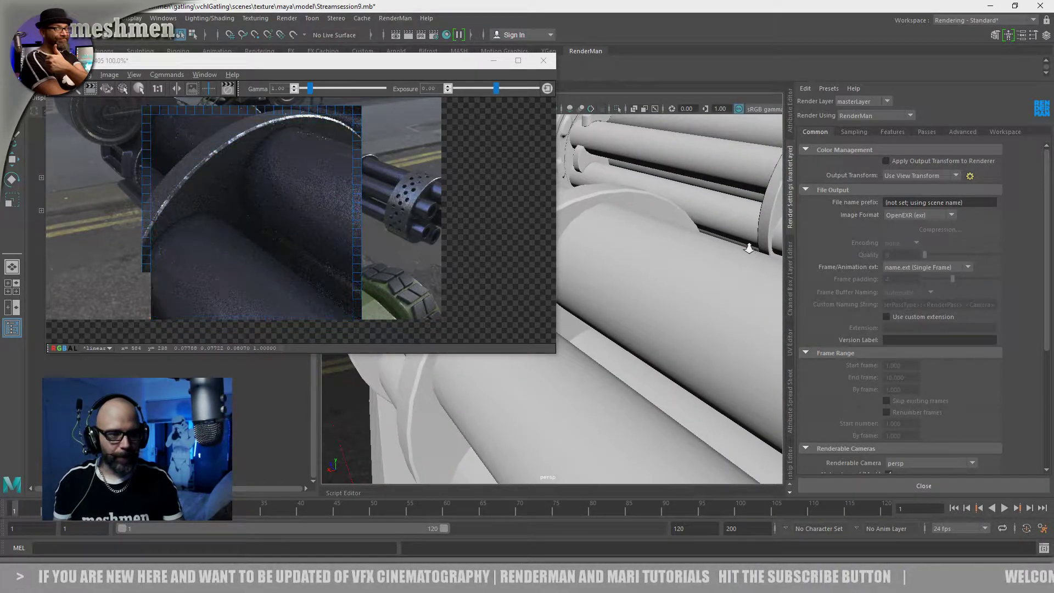
right_click_drag(740, 252, 739, 262, "alt")
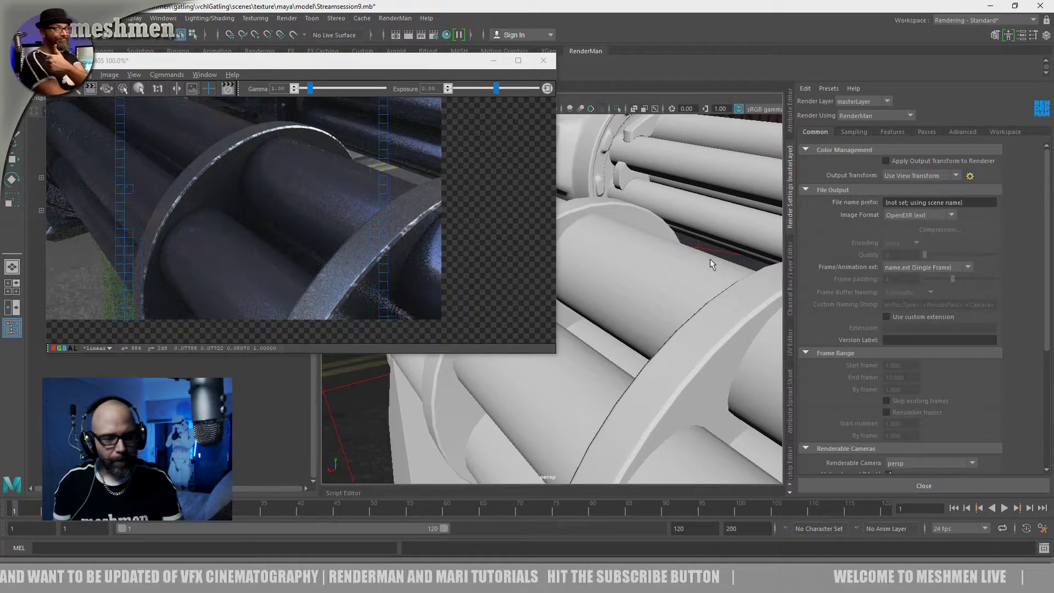
right_click_drag(689, 264, 657, 272, "alt")
left_click_drag(656, 271, 621, 297, "alt")
Examine the vehicle's front and the wheel's rim, bolts and tyre treads
middle_click_drag(621, 297, 625, 168, "alt")
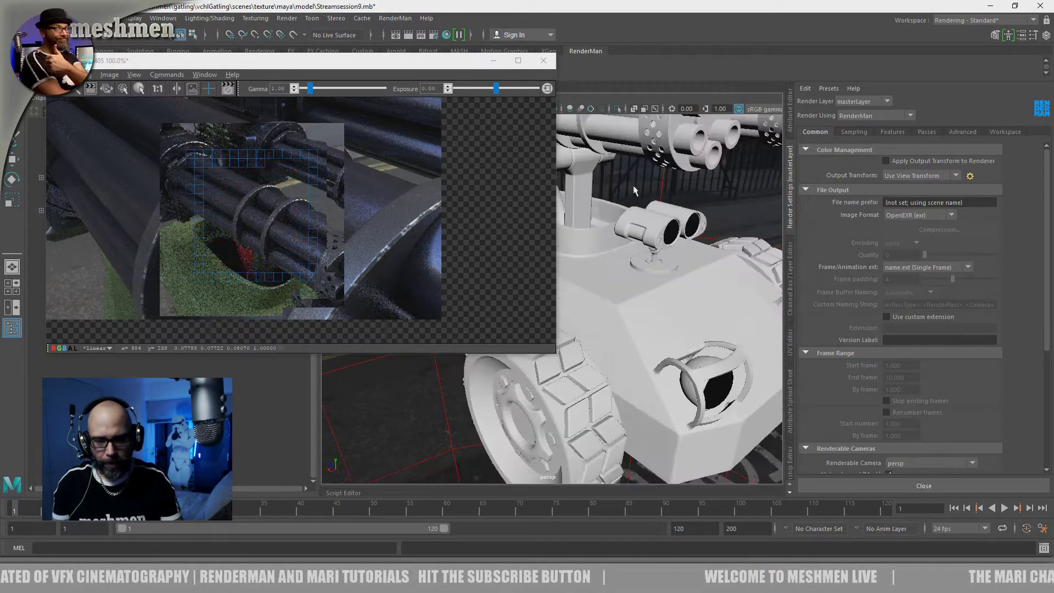
left_click_drag(674, 321, 665, 299, "alt")
right_click_drag(665, 298, 693, 276, "alt")
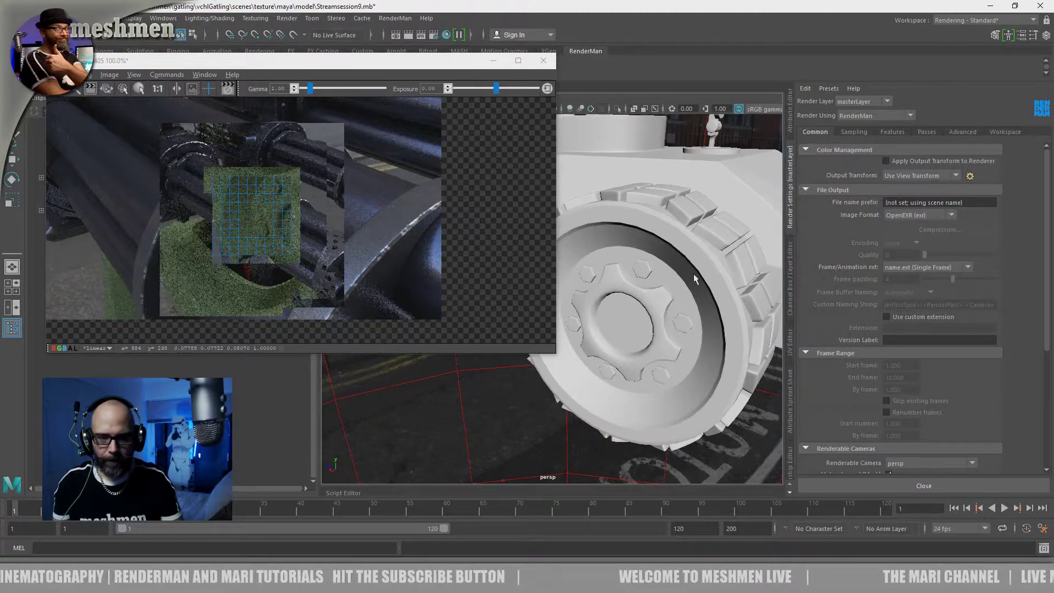
middle_click_drag(692, 274, 680, 378, "alt")
Inspect the hull's upper panel edges beneath the twin-lens sensor mount in the live render
right_click_drag(650, 308, 678, 300, "alt")
middle_click_drag(678, 300, 667, 301, "alt")
left_click_drag(668, 301, 618, 313, "alt")
right_click_drag(618, 314, 688, 351, "alt")
left_click_drag(688, 351, 659, 376, "alt")
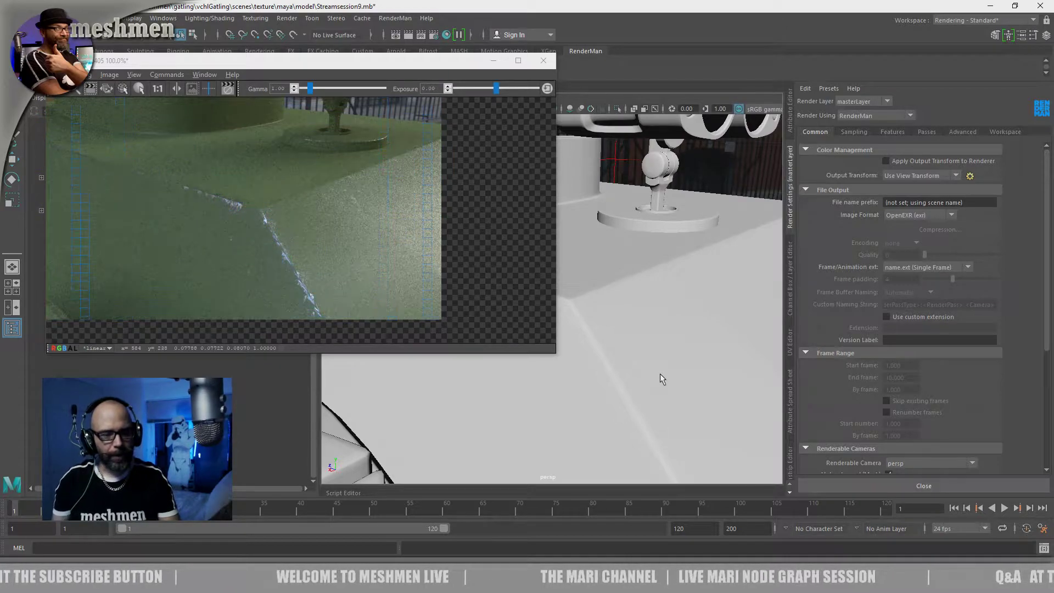
left_click_drag(661, 378, 643, 376, "alt")
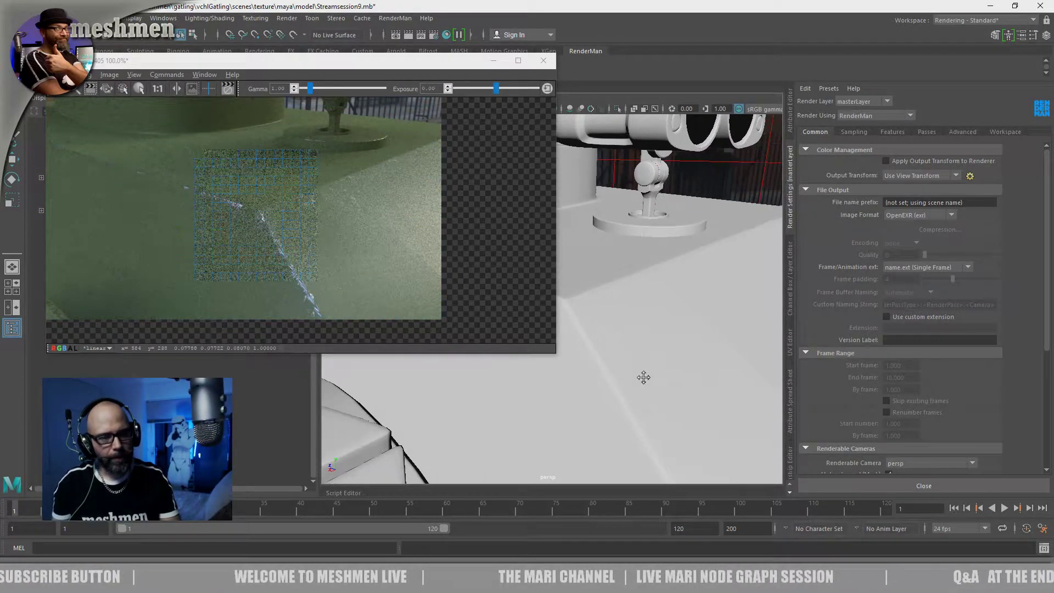
Inspect the headlight guard and the hull's front corner edges in the live render
middle_click_drag(643, 377, 601, 304, "alt")
mouse_move(631, 374)
left_mouse_down("alt")
mouse_move(633, 383)
mouse_move(618, 382)
left_mouse_up("alt")
scroll(618, 382, "down", 4)
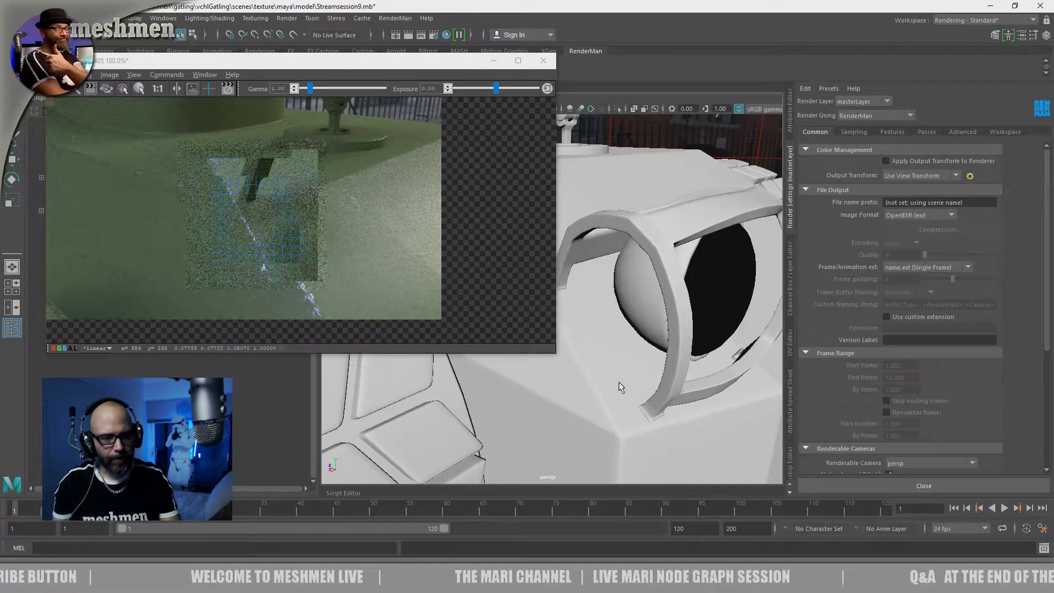
middle_click_drag(618, 382, 596, 347, "alt")
middle_click_drag(614, 383, 620, 386, "alt")
left_click_drag(612, 378, 612, 378, "alt")
right_click_drag(611, 379, 625, 386, "alt")
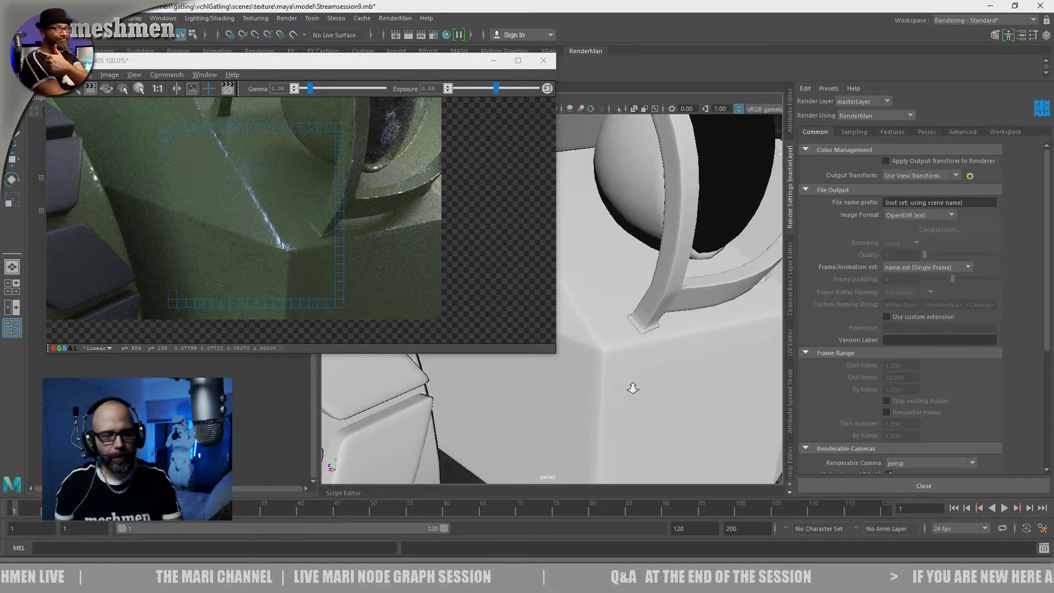
scroll(601, 380, "down", 5)
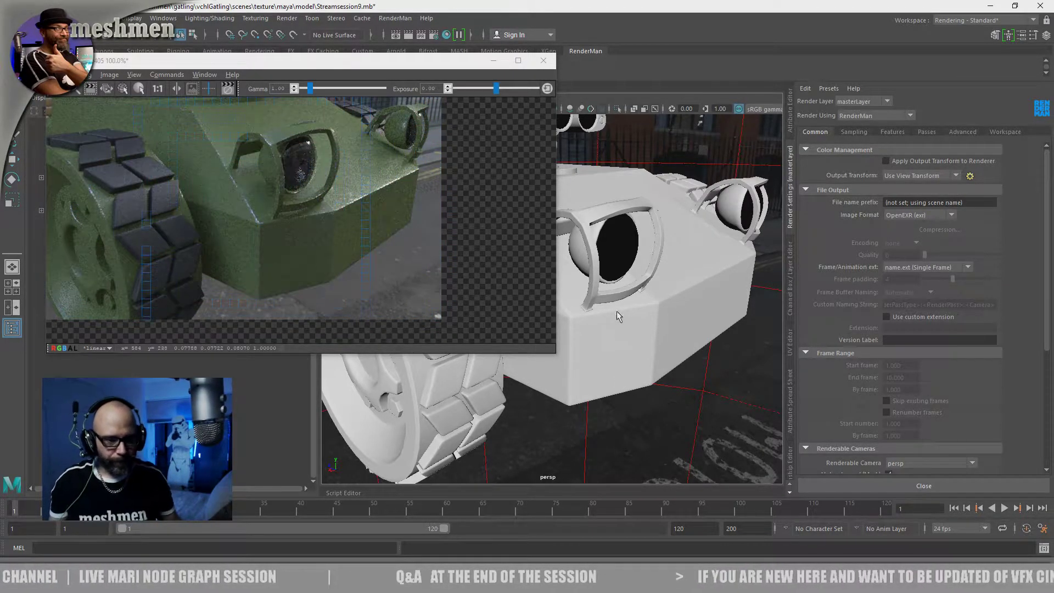
Move the render window clear of the vehicle and select the Metal_painted hull mesh in the viewport
left_click(228, 91)
left_click_drag(465, 60, 476, 299)
left_click(492, 240)
left_click_drag(492, 240, 495, 244, "alt")
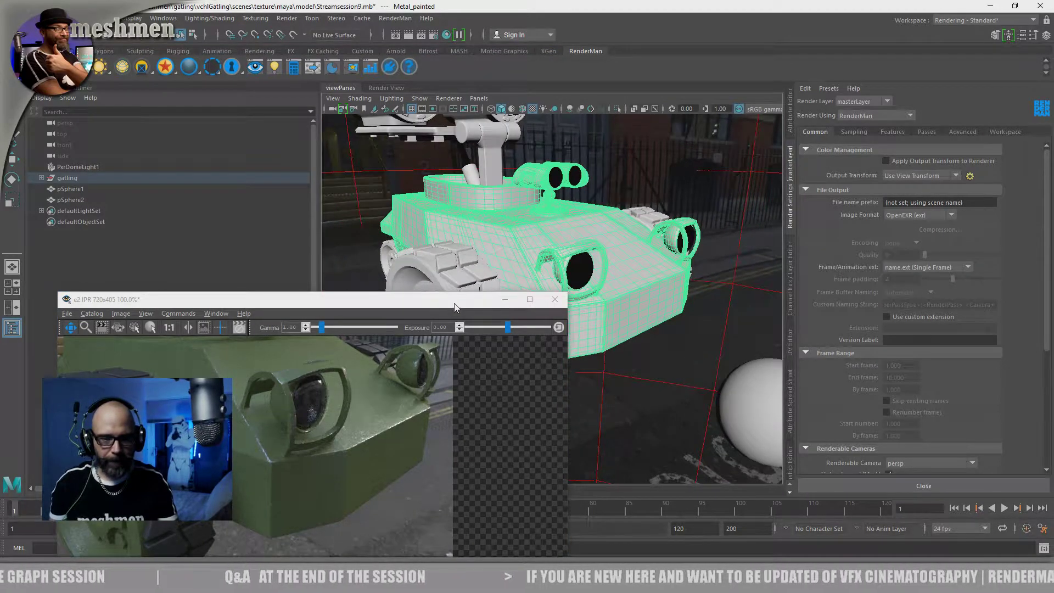
Shrink the render window, scale its image down to 51.2%, and place it clear of the vehicle in the viewport
left_click_drag(274, 299, 228, 127)
left_click_drag(781, 271, 718, 235, "alt")
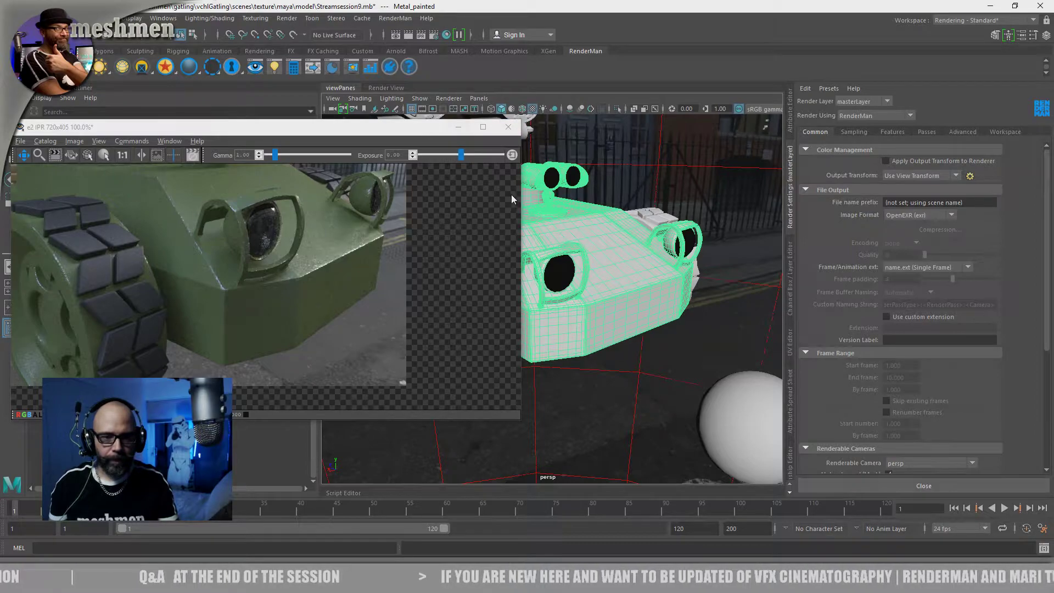
left_click_drag(340, 141, 367, 116)
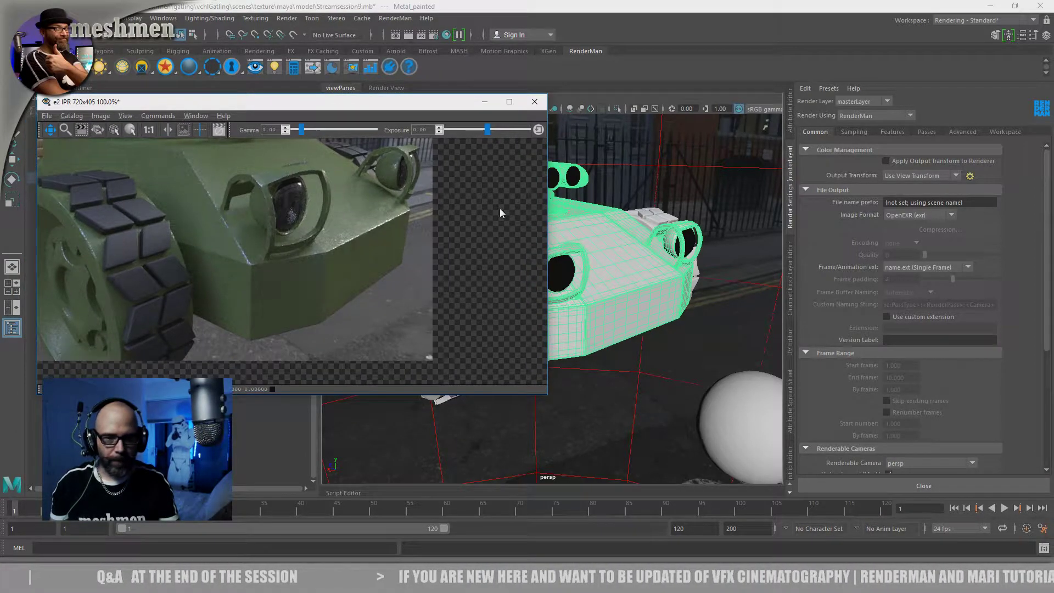
left_click_drag(546, 200, 359, 202)
scroll(285, 229, "down", 3)
middle_click_drag(285, 235, 242, 194, "alt")
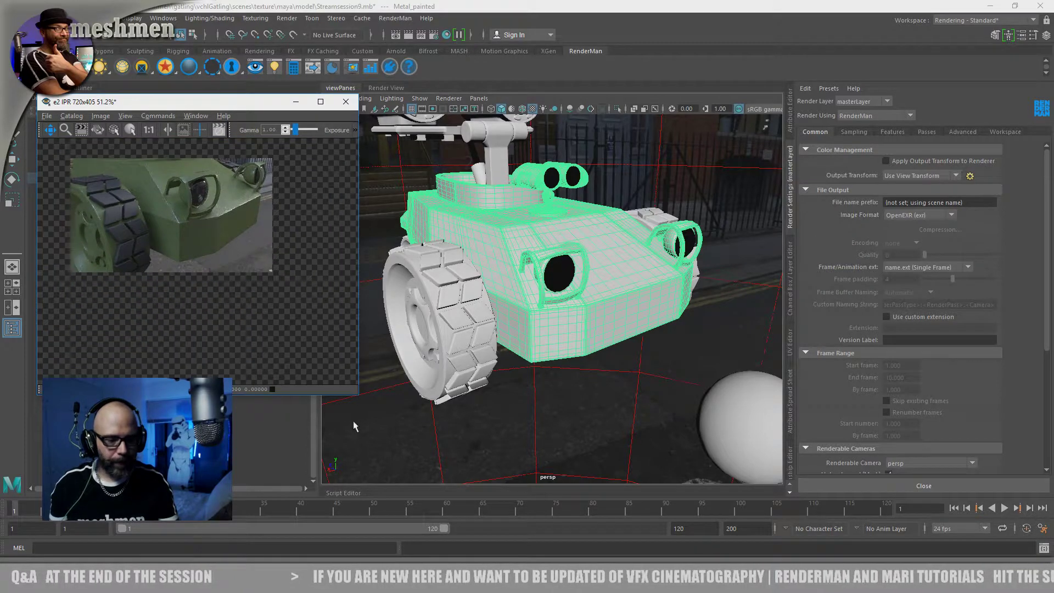
left_click_drag(359, 397, 317, 301)
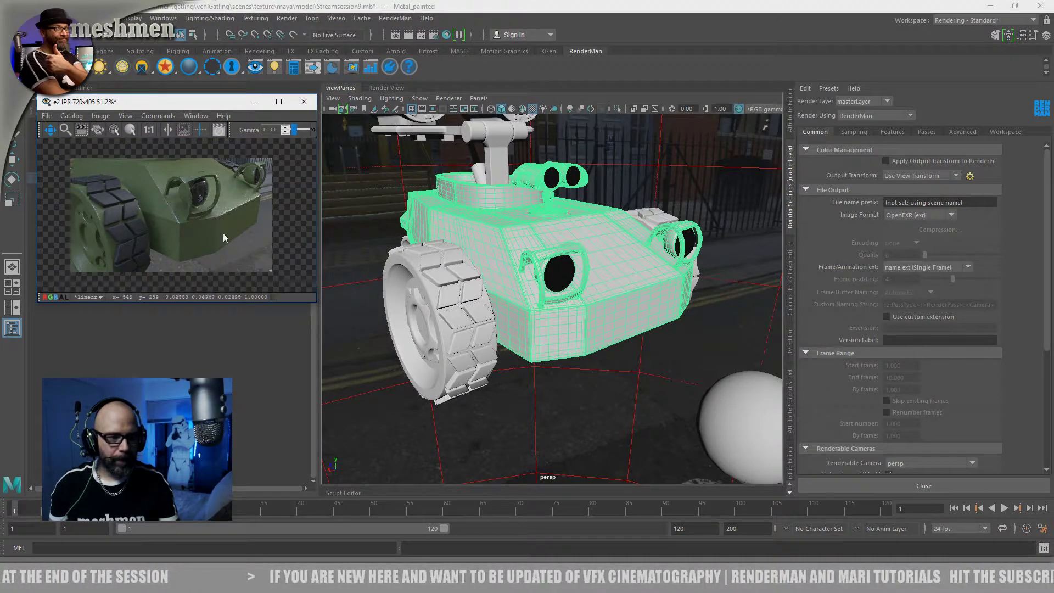
middle_click_drag(221, 235, 215, 228, "alt")
left_click_drag(232, 106, 210, 35)
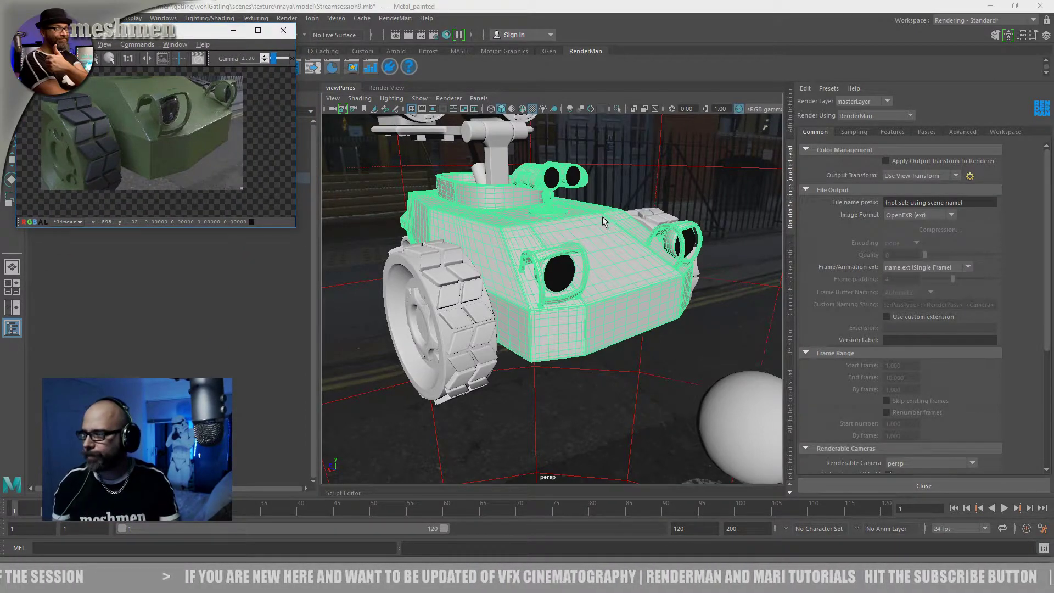
Open the Hypershade, place it beside the render window, and show the Untitled_1 node graph
left_click_drag(605, 222, 584, 243, "alt")
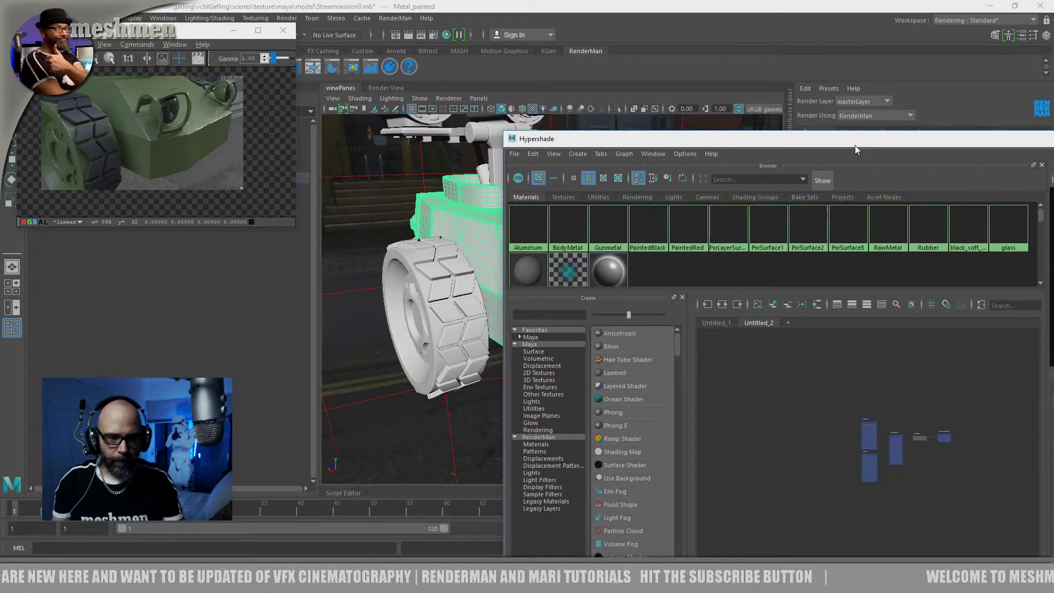
left_click_drag(854, 145, 841, 283)
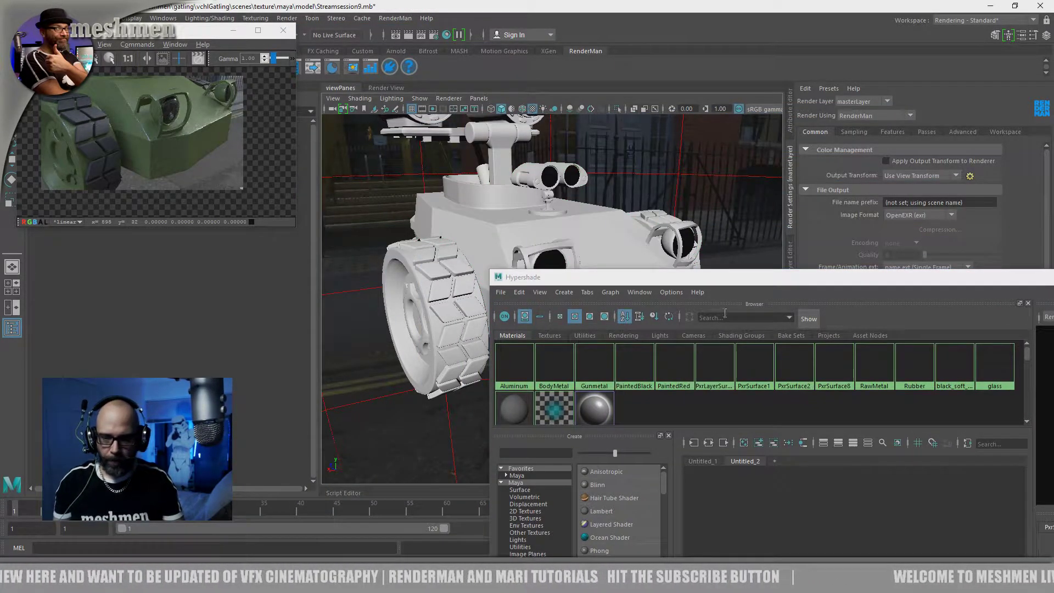
left_click_drag(725, 283, 512, 74)
left_click(493, 225)
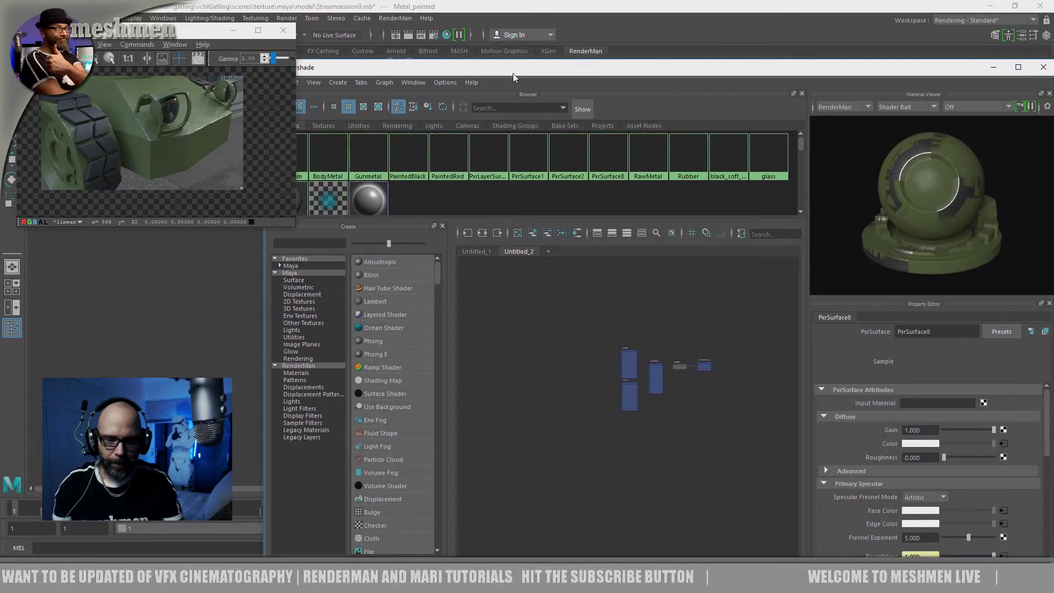
left_click(485, 253)
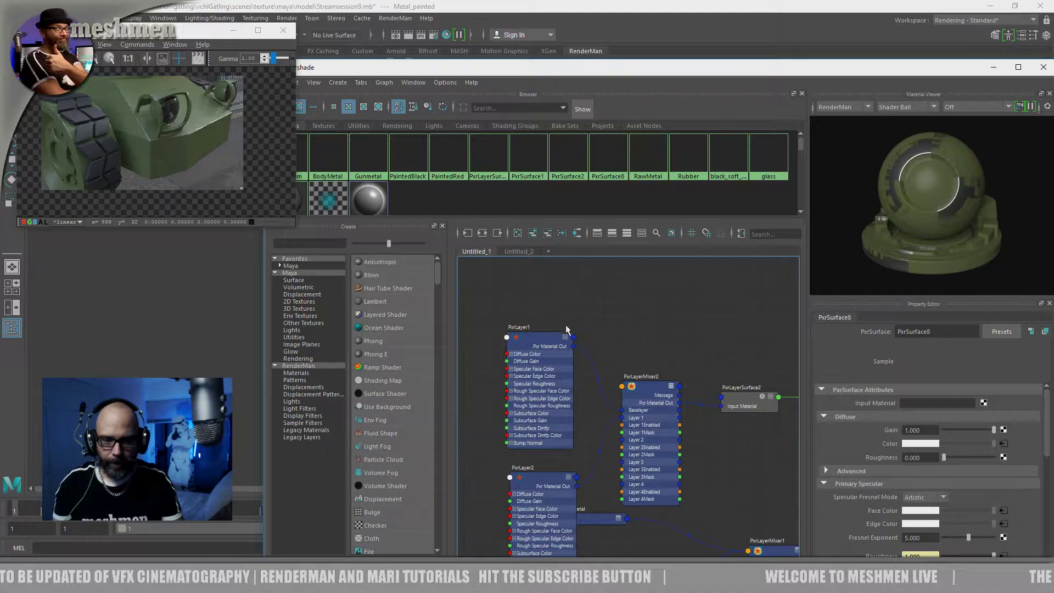
Examine the PxrLayer1, PxrLayer2 and PxrLayerMixer2 network in the node graph
scroll(634, 305, "down", 4)
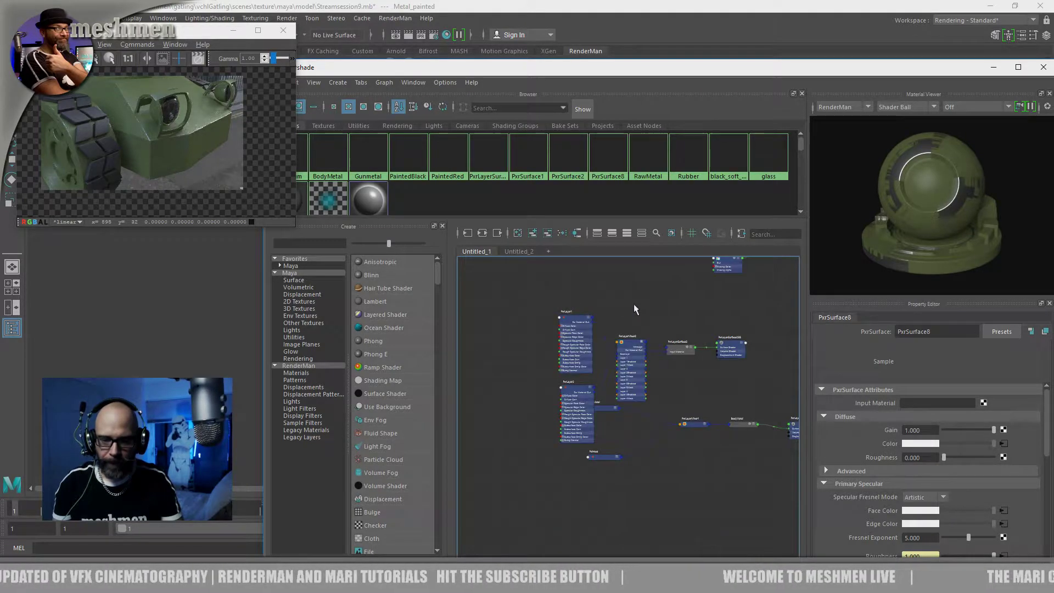
scroll(651, 318, "up", 1)
middle_click_drag(649, 324, 655, 329, "alt")
left_click(601, 343)
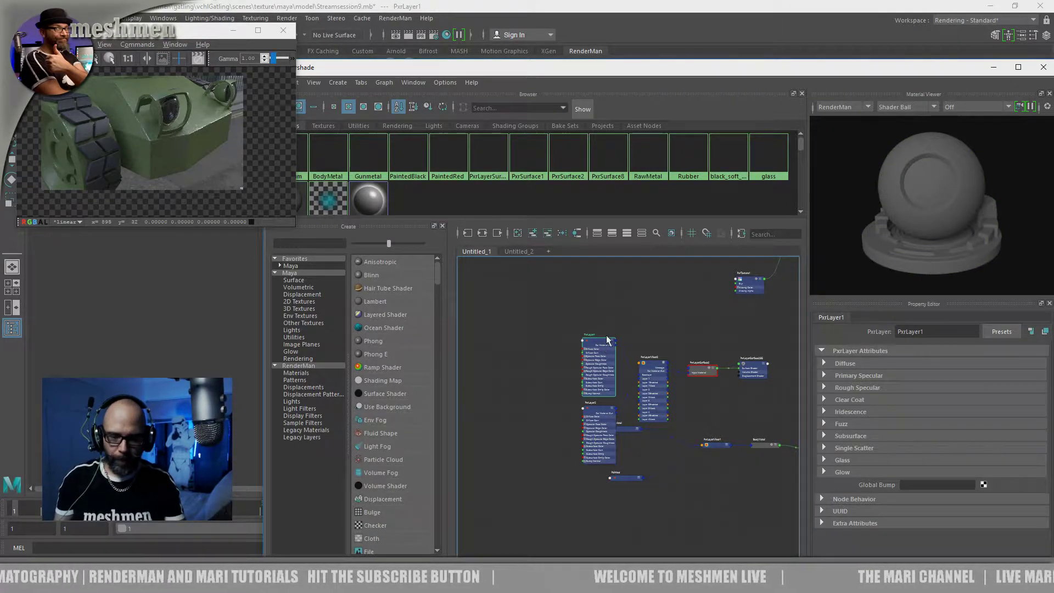
middle_click_drag(633, 336, 580, 351, "alt")
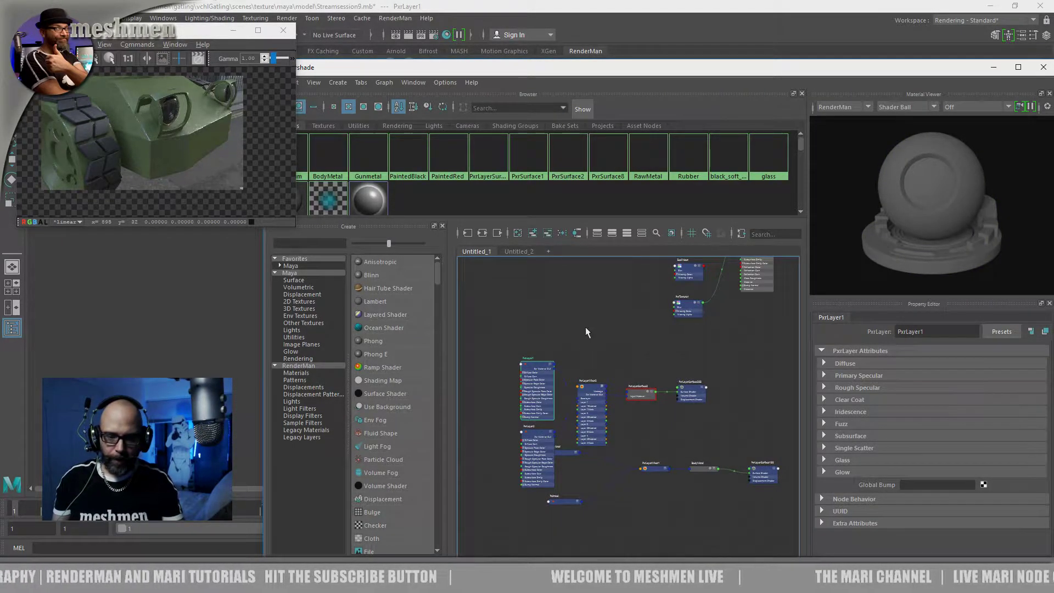
scroll(575, 363, "up", 3)
scroll(578, 360, "up", 3)
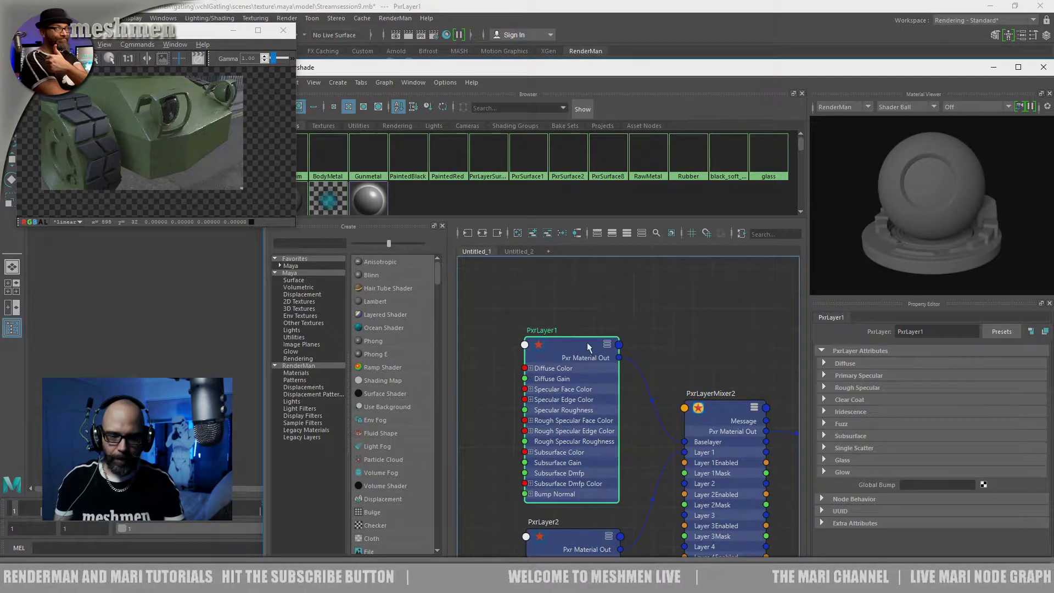
middle_click_drag(639, 380, 543, 410, "alt")
Find the PxrSurface8 shading network in the node graph and select its PxrSurface8 material
scroll(603, 395, "down", 3)
middle_click_drag(568, 321, 513, 482, "alt")
middle_click_drag(520, 413, 501, 413, "alt")
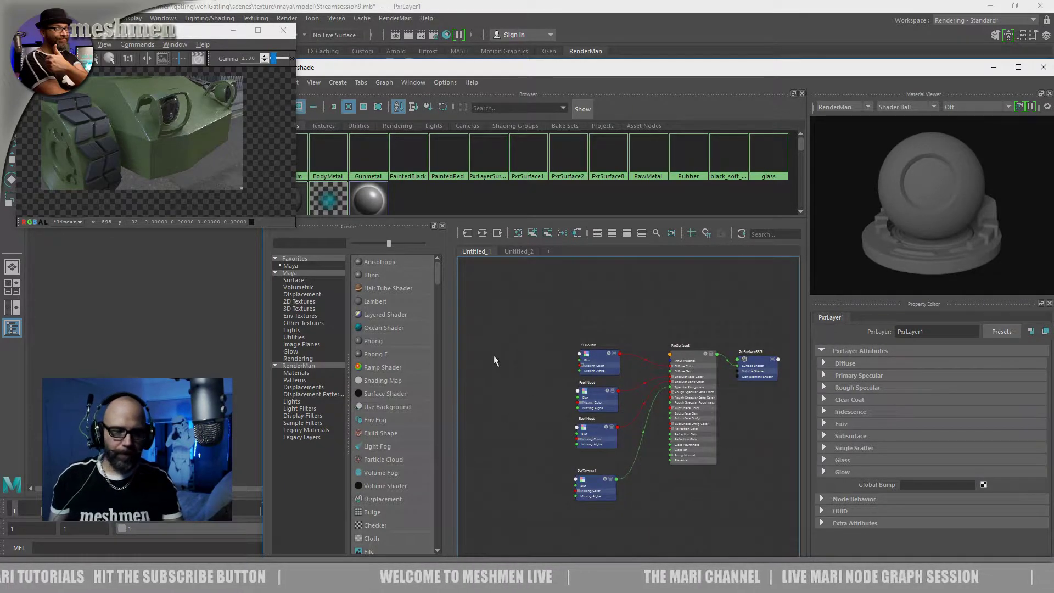
middle_click_drag(493, 355, 479, 346, "alt")
left_click(672, 351)
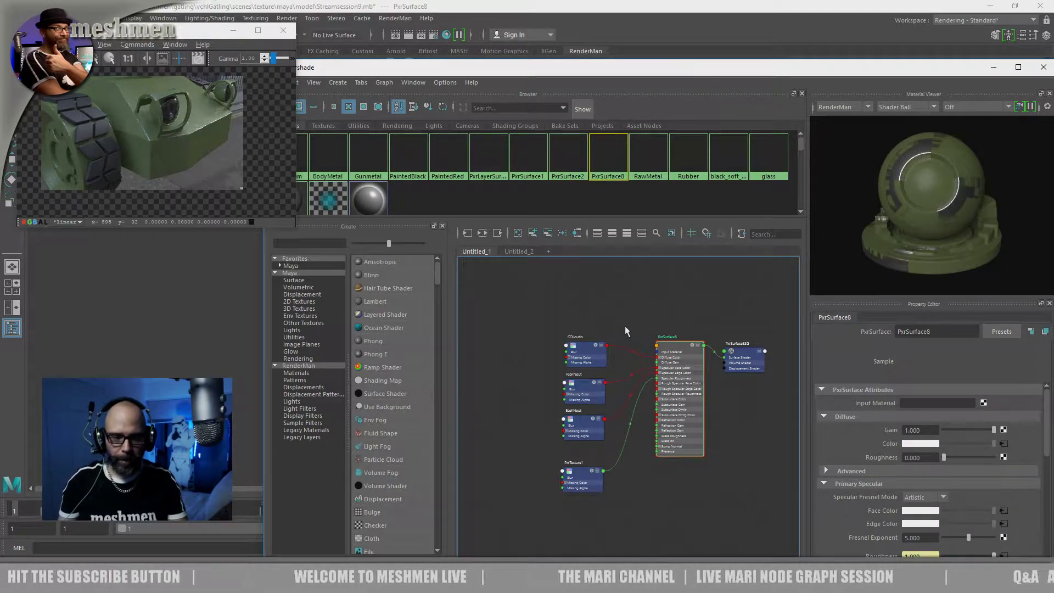
Review the texture nodes feeding PxrSurface8's diffuse colour, specular face colour, specular edge colour and specular roughness
left_click_drag(587, 350, 580, 345)
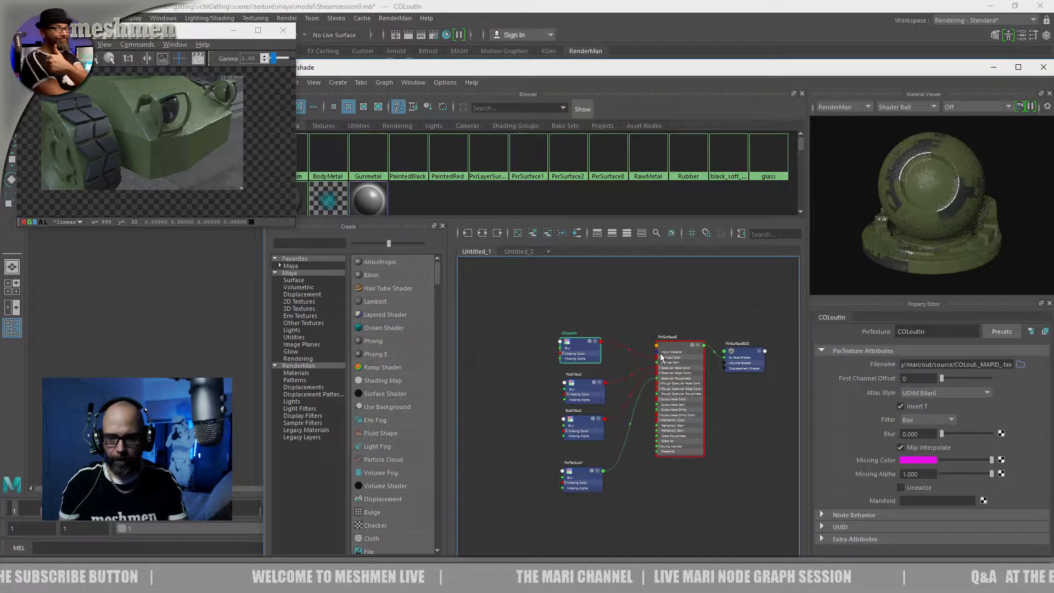
scroll(561, 329, "up", 2)
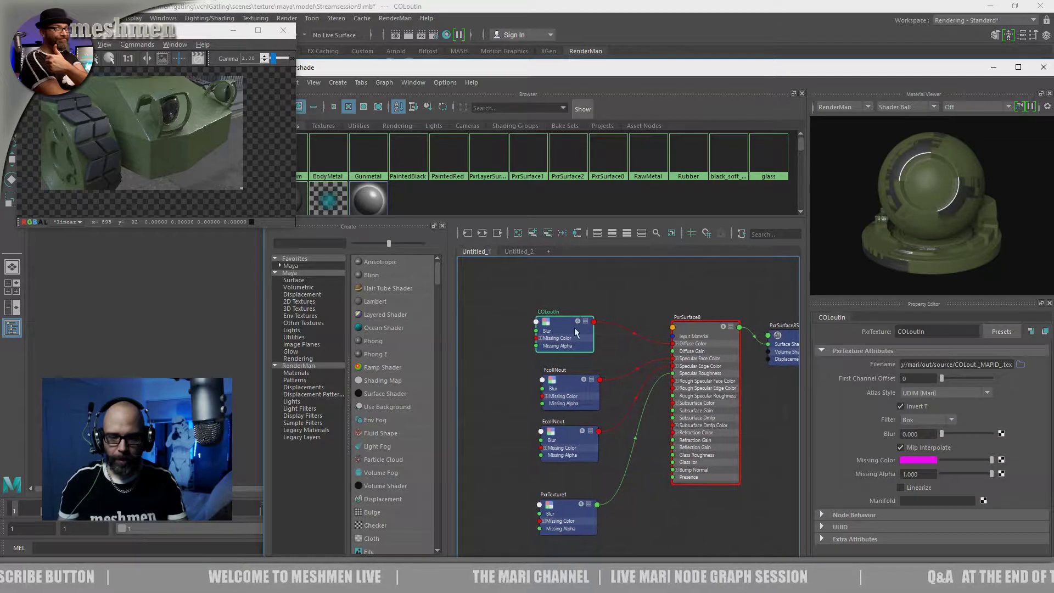
left_click_drag(561, 330, 564, 333)
left_click_drag(573, 389, 570, 387)
left_click_drag(575, 435, 578, 437)
left_click_drag(569, 381, 568, 379)
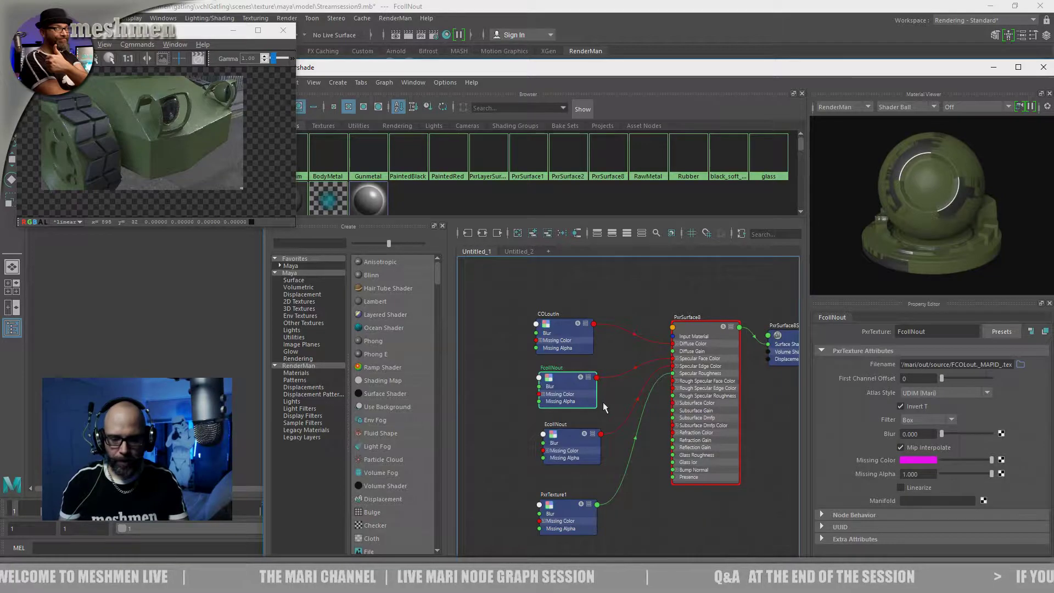
middle_click_drag(604, 433, 591, 384, "alt")
left_click(566, 459)
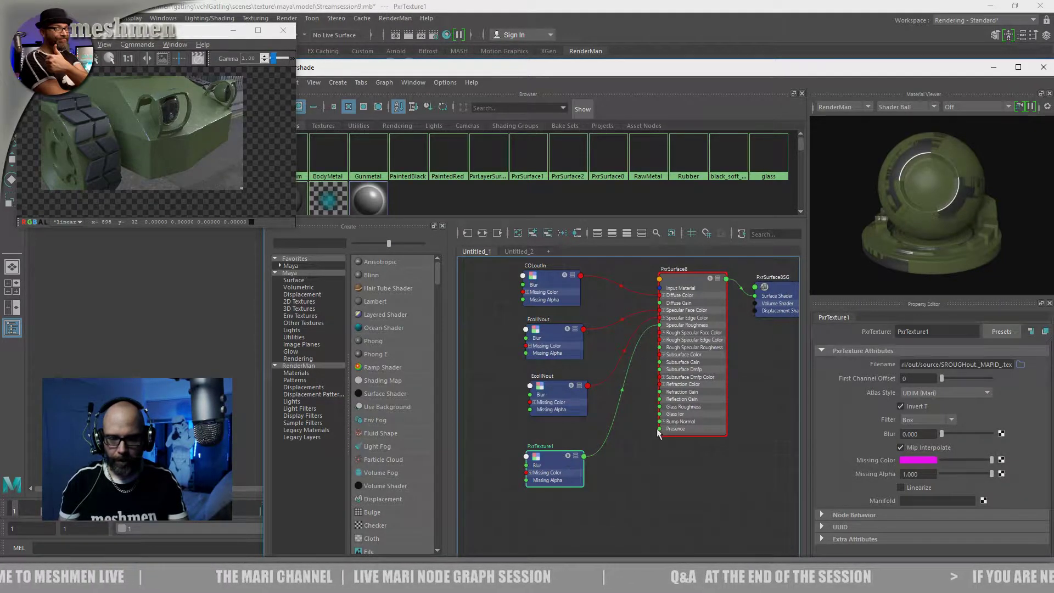
left_click_drag(678, 285, 681, 288)
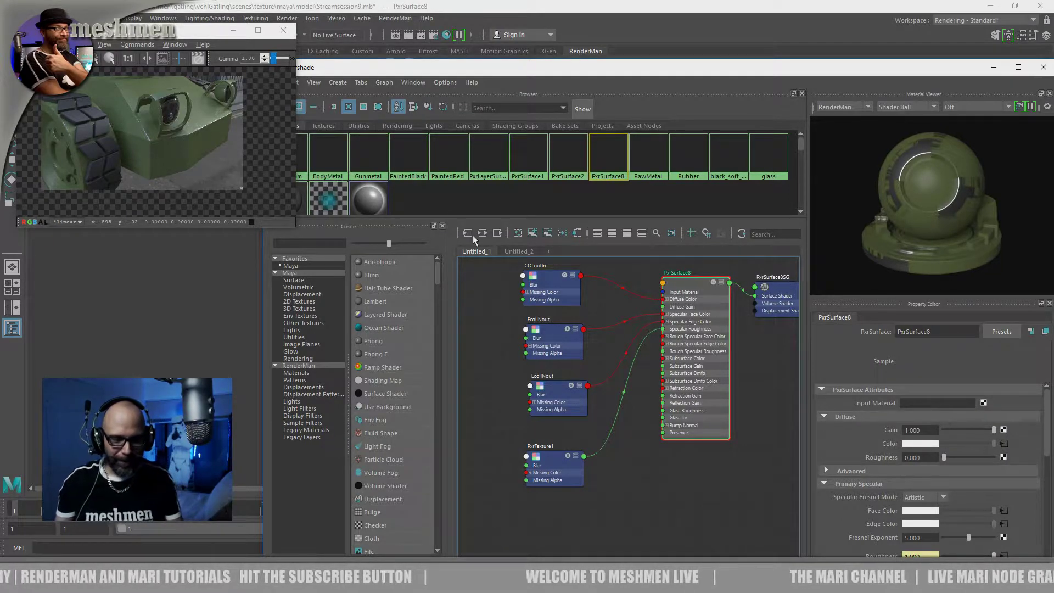
Move the Hypershade aside to look at the vehicle in the viewport, and bring the window back
left_click_drag(497, 69, 445, 115)
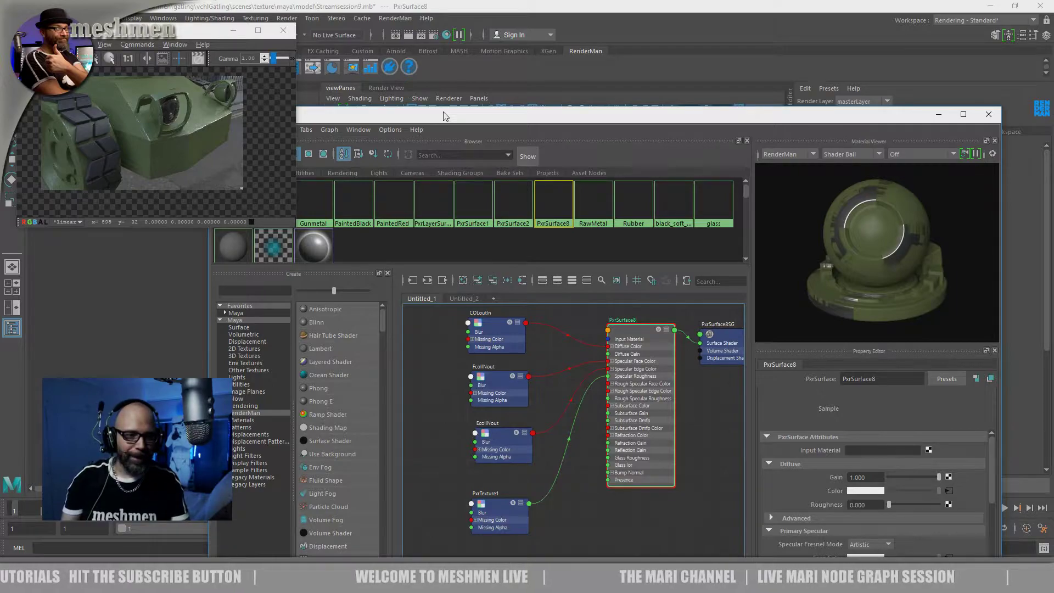
left_click_drag(458, 119, 443, 337)
left_click_drag(544, 263, 490, 270, "alt")
left_click_drag(515, 337, 519, 87)
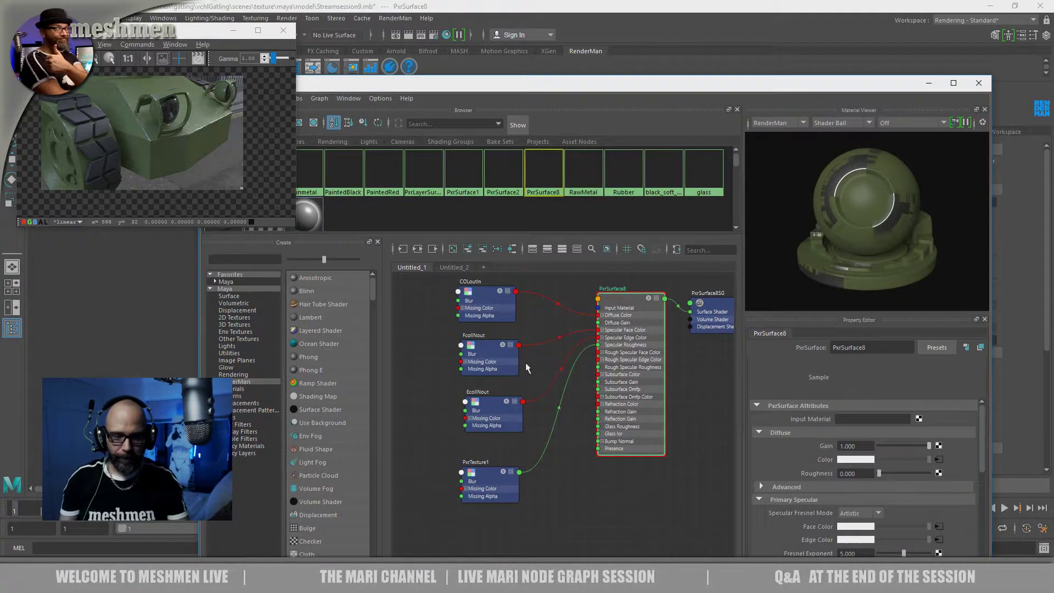
Recheck the PxrSurface8 material and show the attributes of the texture connected to its diffuse colour
middle_click_drag(511, 368, 503, 395, "alt")
left_click_drag(474, 324, 477, 325)
left_click_drag(615, 334, 605, 333)
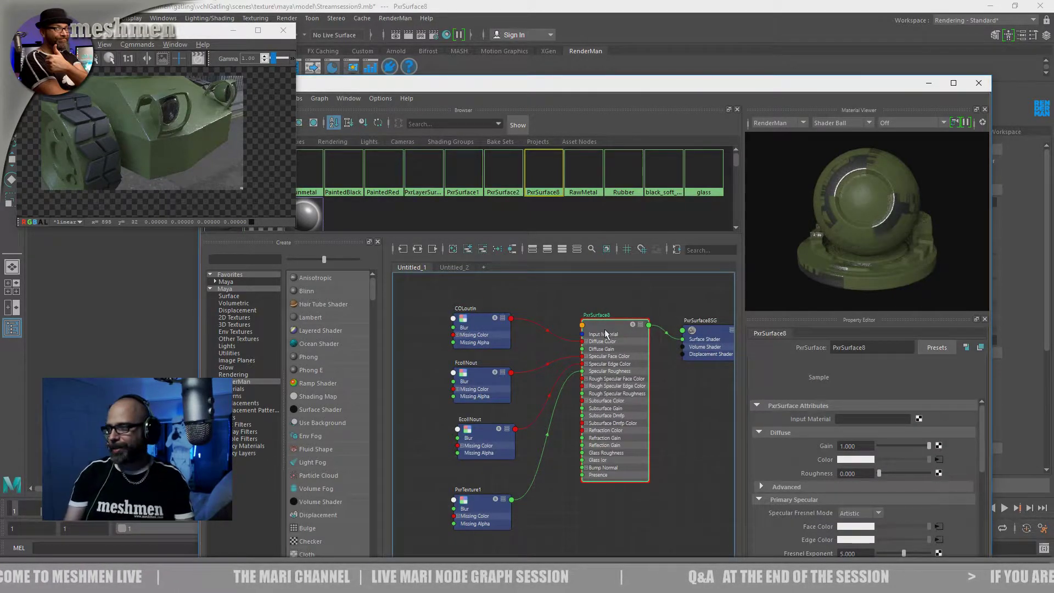
left_click_drag(608, 329, 611, 331)
left_click_drag(469, 339, 461, 337)
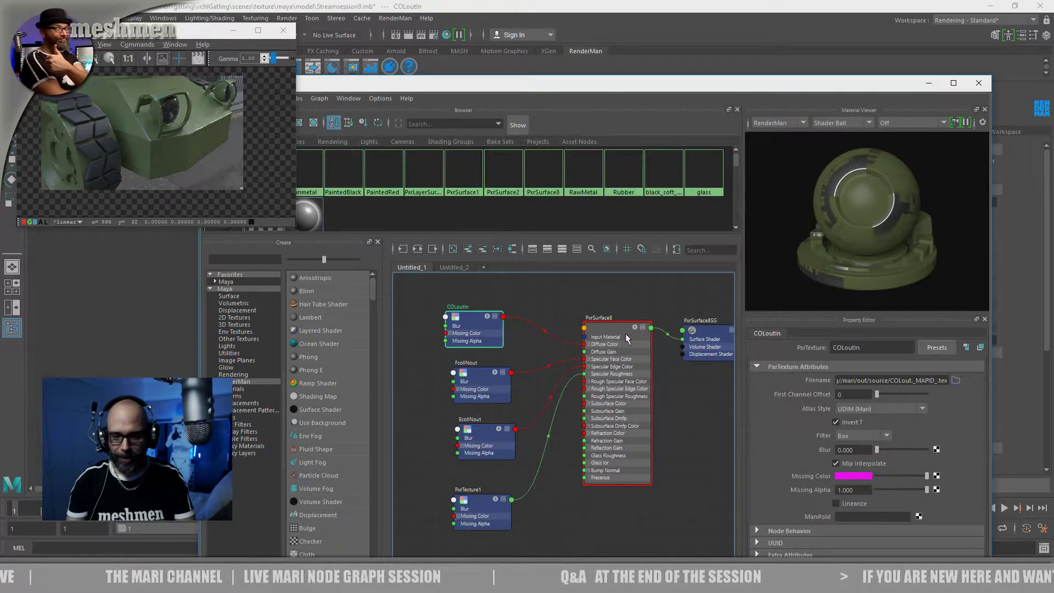
Compare the PxrSurface8 material's attributes with those of the COLoutin texture feeding its diffuse colour
left_click_drag(624, 333, 622, 338)
left_click_drag(556, 82, 569, 47)
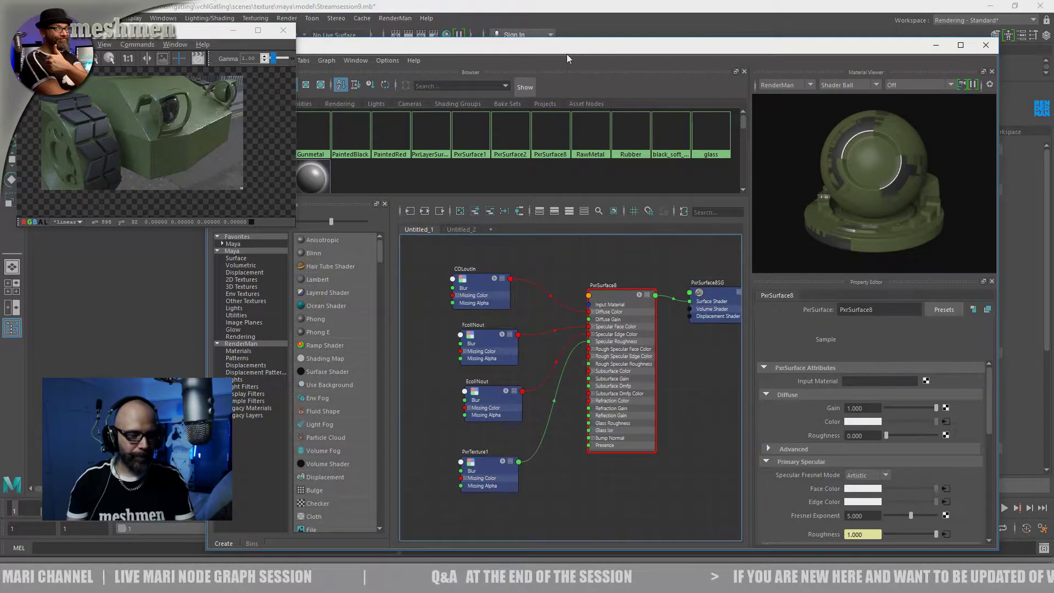
left_click_drag(481, 279, 484, 285)
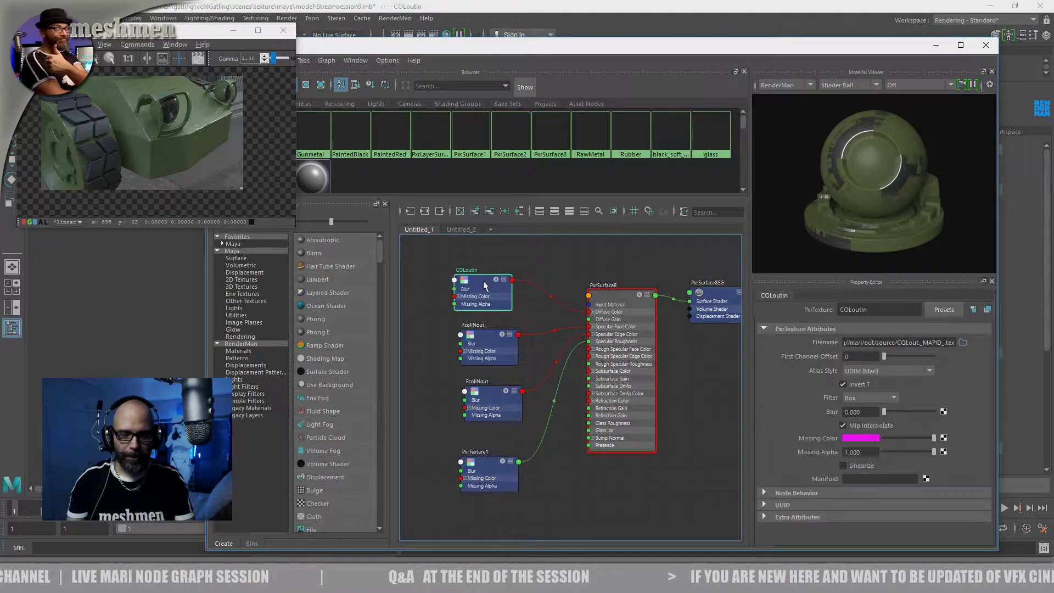
left_click_drag(591, 301, 593, 301)
left_click_drag(513, 281, 515, 282)
left_click_drag(637, 315, 635, 319)
Uncover the viewport to inspect the vehicle model, and return to the Hypershade
left_click_drag(619, 52, 523, 350)
left_click_drag(502, 269, 517, 300, "alt")
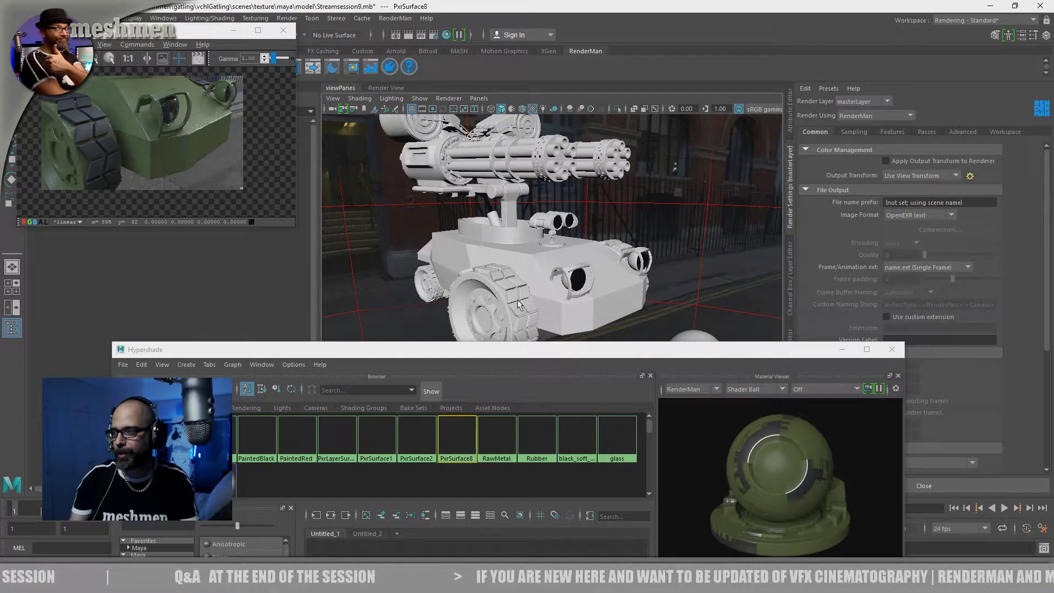
left_click_drag(540, 356, 591, 103)
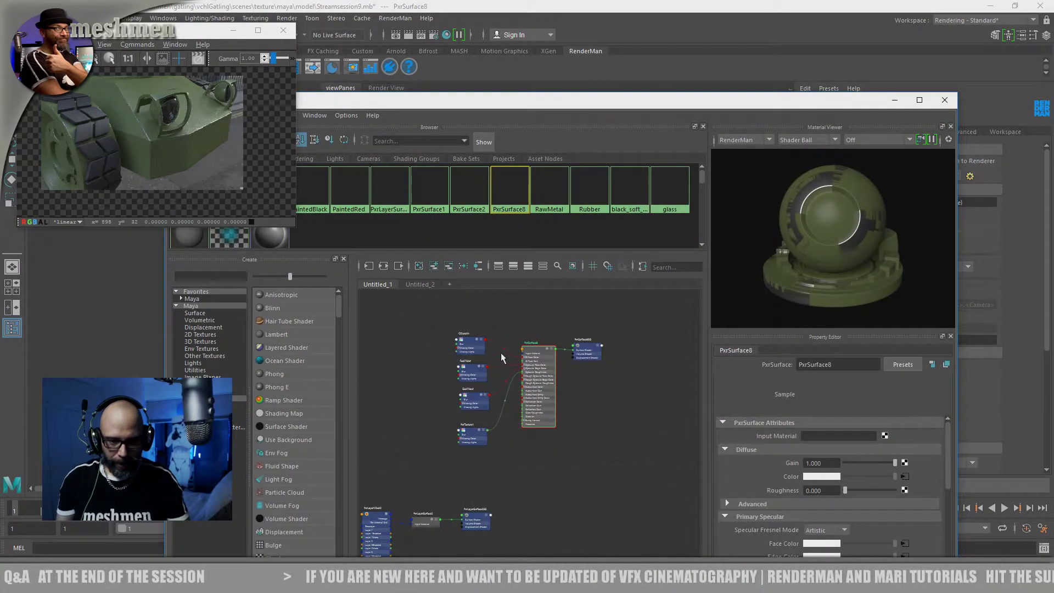
Find the layered shading network below PxrSurface8 in the node graph and collapse its PxrLayer2 node
middle_click_drag(433, 526, 556, 371, "alt")
middle_click_drag(478, 373, 489, 389, "alt")
scroll(489, 389, "up", 5)
left_click_drag(546, 359, 555, 359)
left_click_drag(404, 482, 401, 479)
key("1")
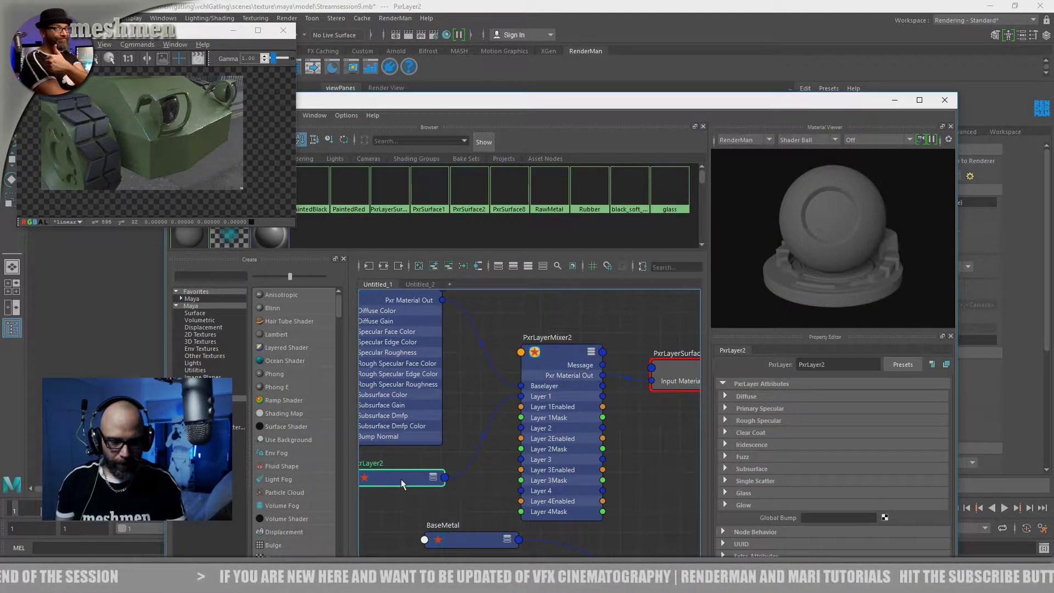
Collapse the upper PxrLayer node, show all attributes of PxrLayerMixer2, and move PxrLayer2 slightly up
left_click(406, 302)
key("1")
mouse_move(569, 357)
left_mouse_down()
mouse_move(574, 334)
mouse_move(562, 346)
left_mouse_up()
key("1")
key("2")
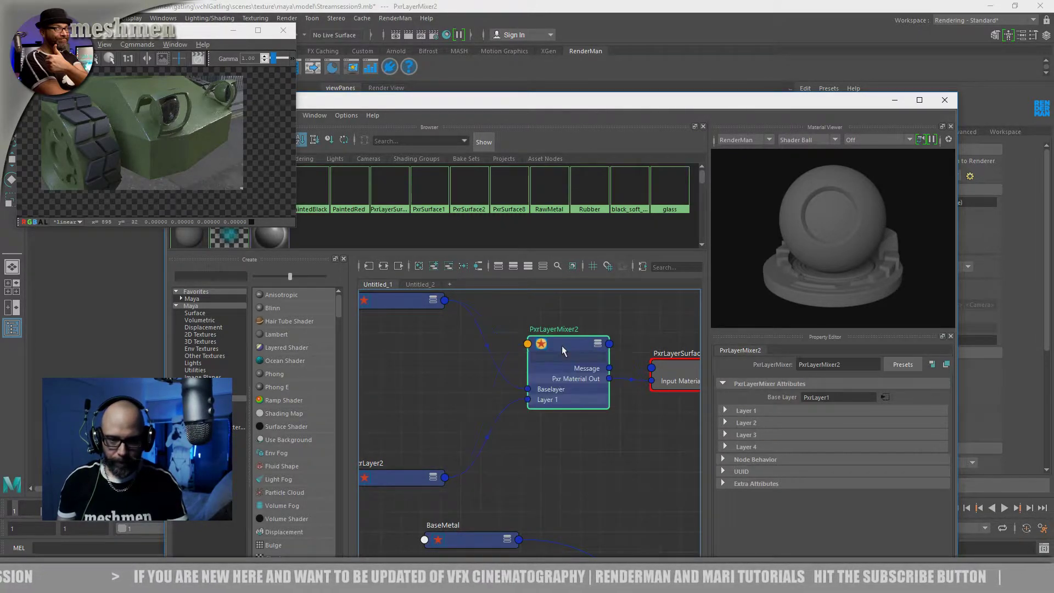
key("3")
left_click_drag(405, 475, 408, 436)
left_click(432, 478)
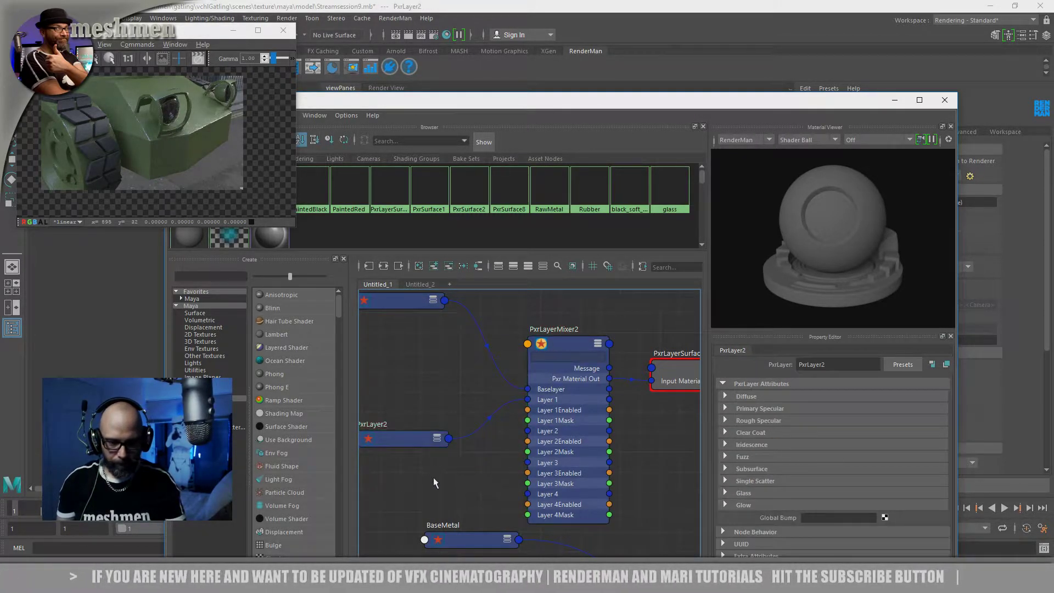
middle_click_drag(433, 478, 565, 399, "alt")
right_click_drag(486, 414, 475, 386)
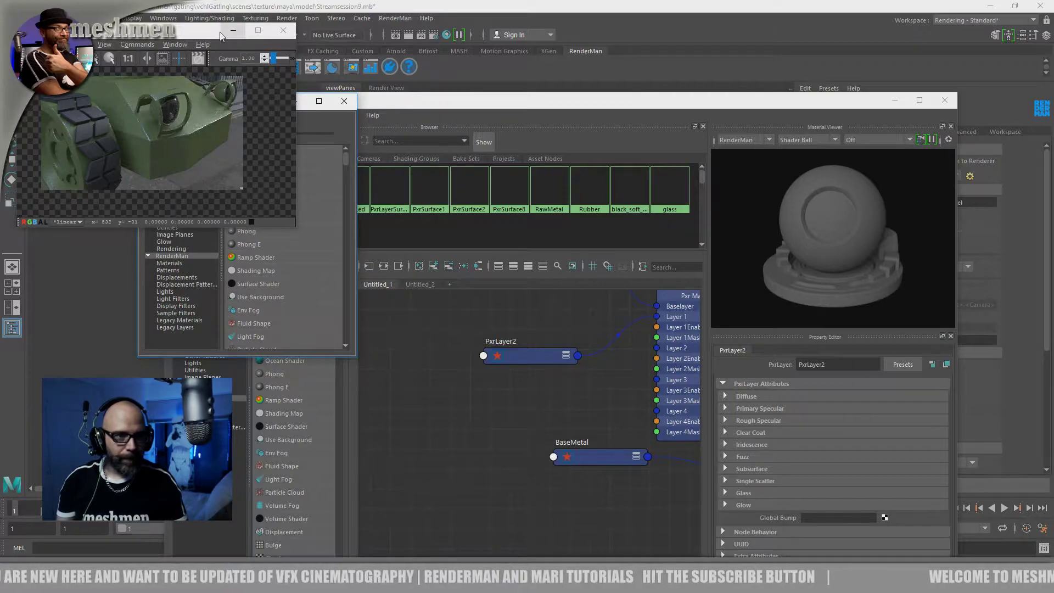
left_click_drag(230, 31, 174, 62)
left_click_drag(262, 103, 353, 156)
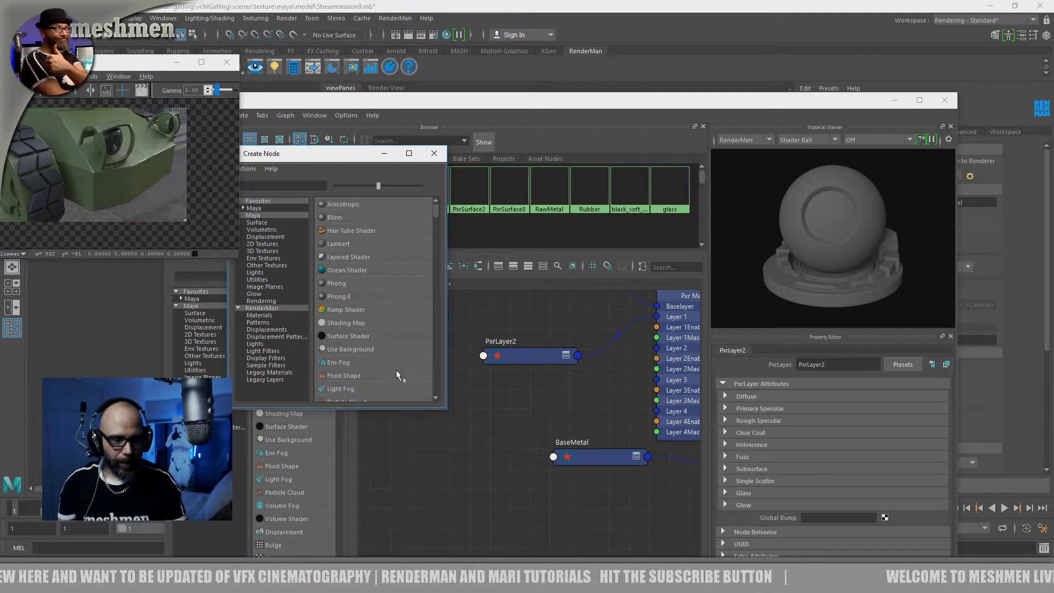
left_click(277, 309)
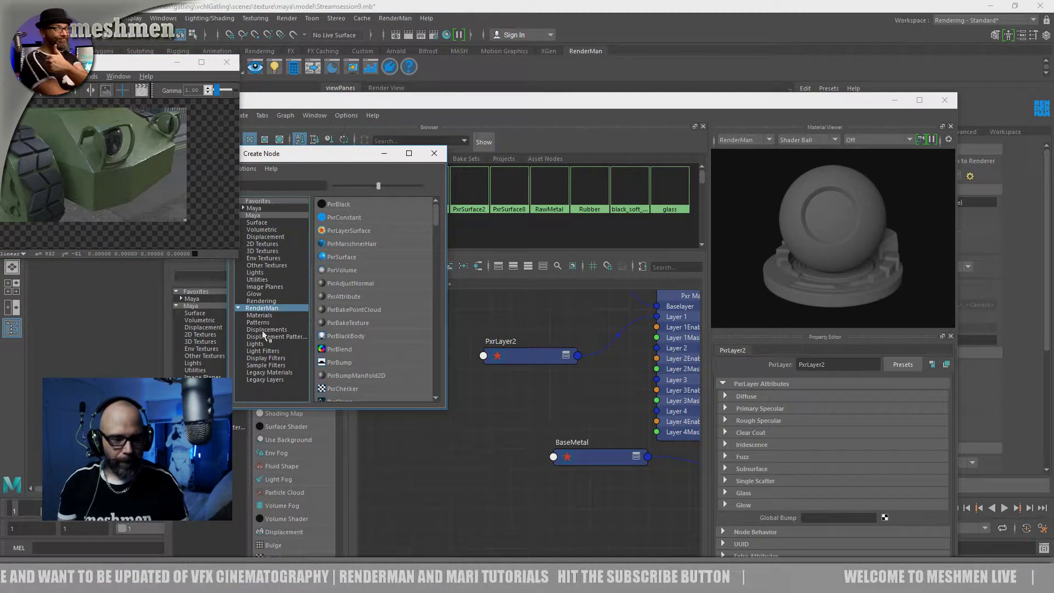
left_click(262, 316)
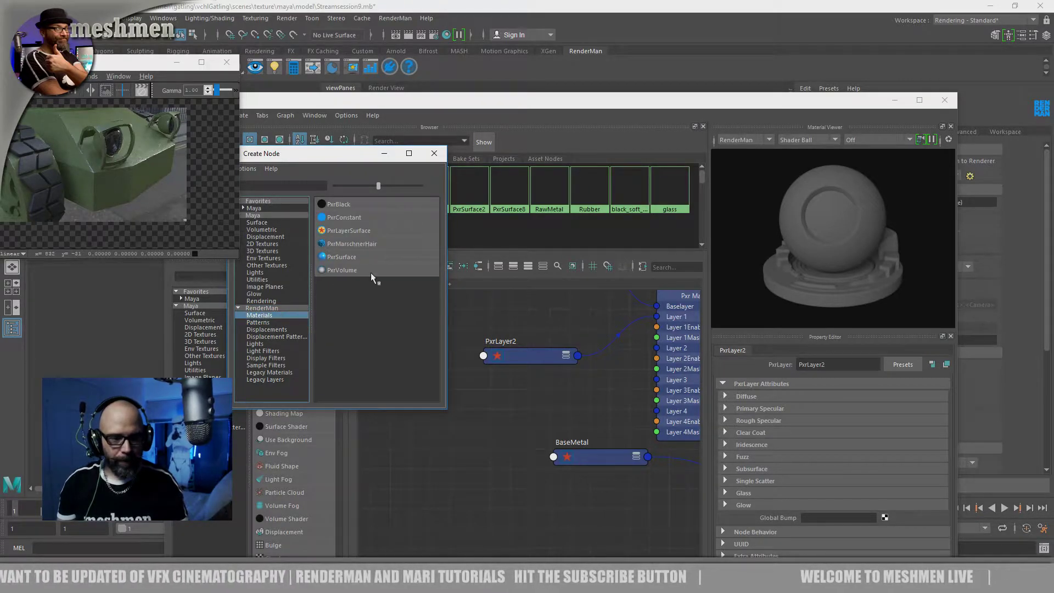
left_click(273, 308)
left_click(411, 454)
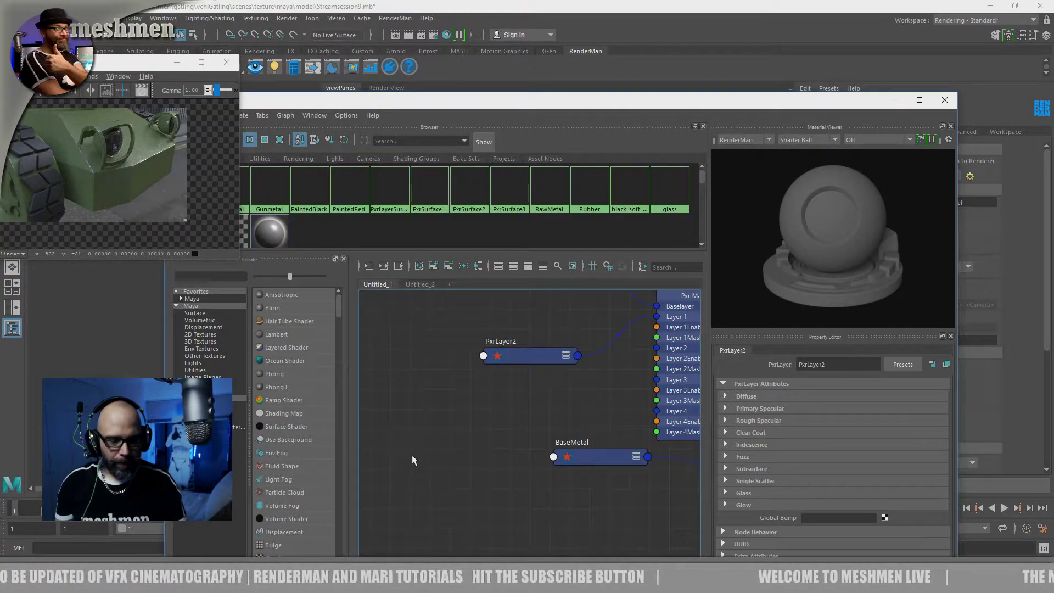
Add a PxrLayer node below PxrLayer2, connect it to Layer 2 of PxrLayerMixer2, and collapse it
key("Tab")
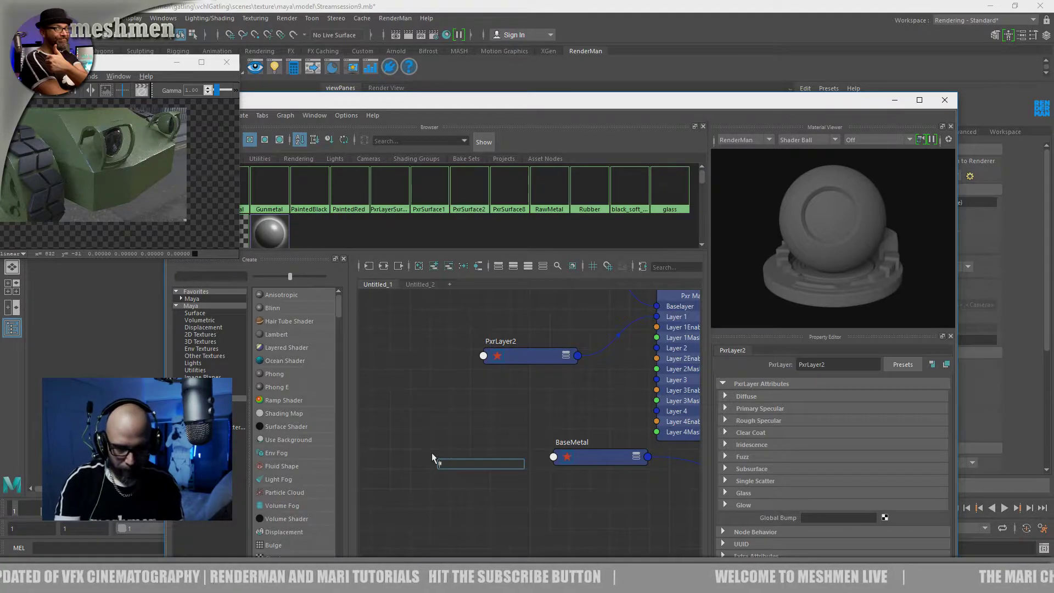
type("rla")
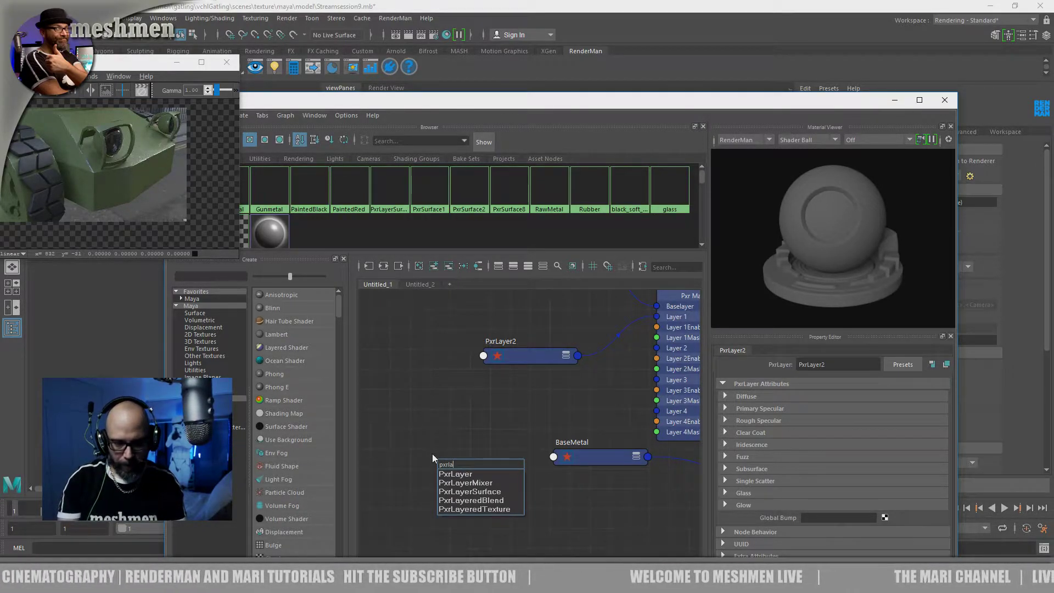
key("Return")
left_click_drag(492, 469, 478, 483)
middle_click_drag(595, 507, 583, 512, "alt")
left_click_drag(473, 498, 637, 363)
left_click_drag(435, 431, 445, 433)
key("1")
Rename the new PxrLayer node as dirt and place it directly below PxrLayer2
double_click(421, 415)
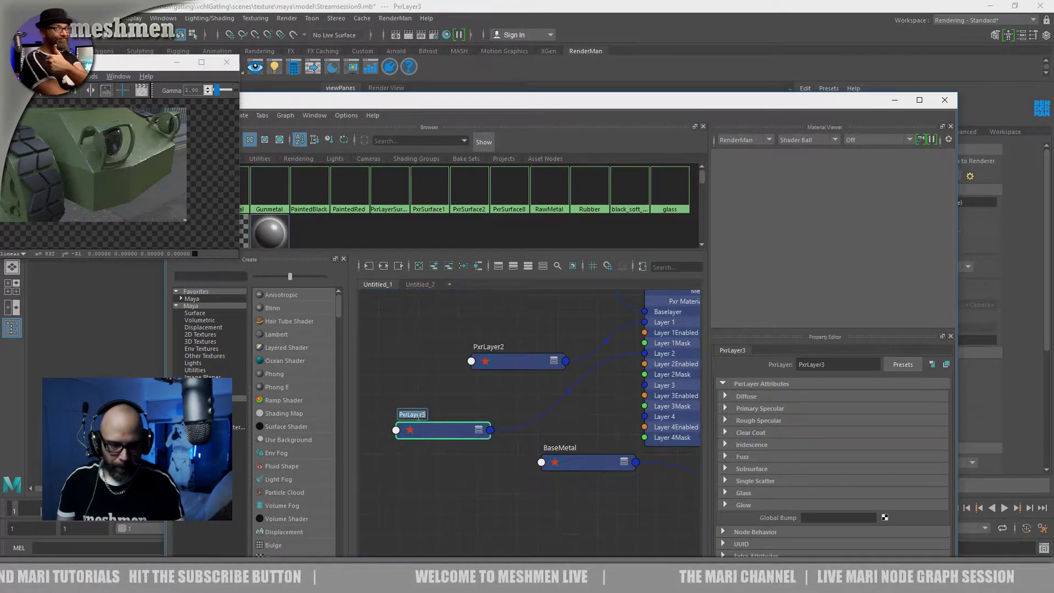
type("dirt")
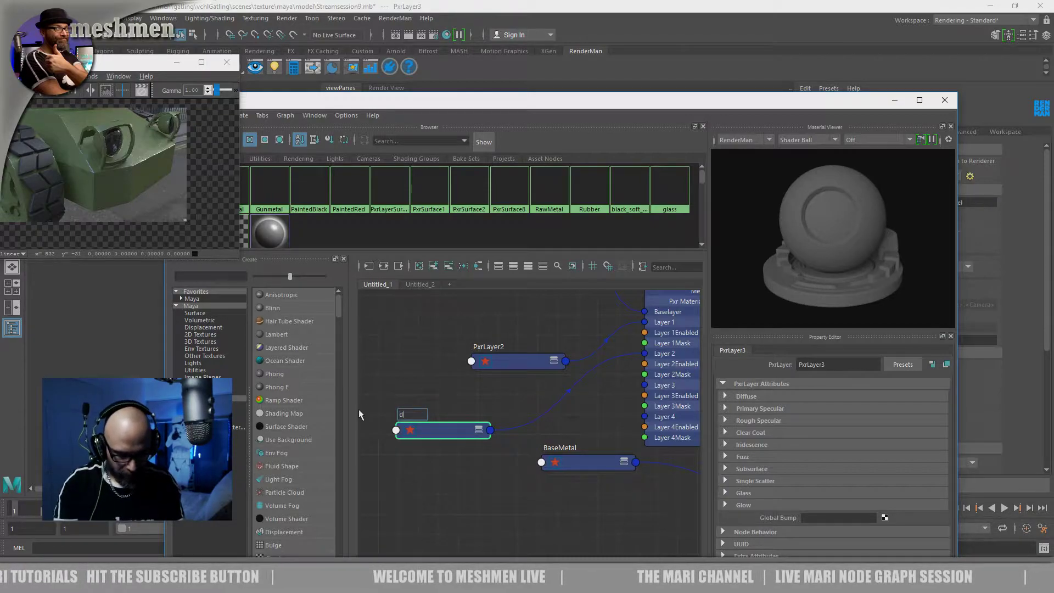
key("Return")
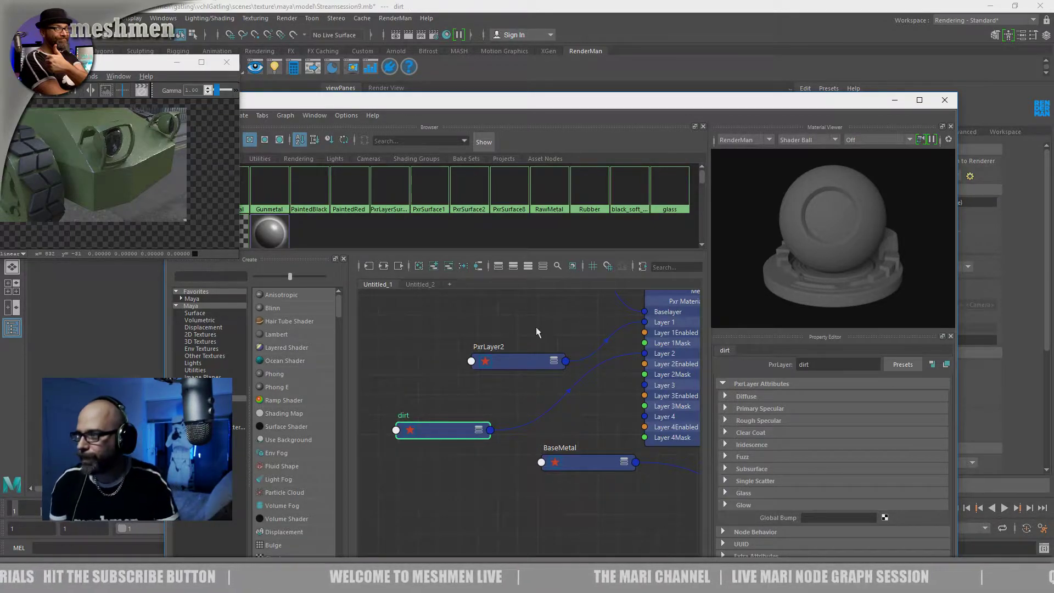
left_click_drag(428, 429, 499, 419)
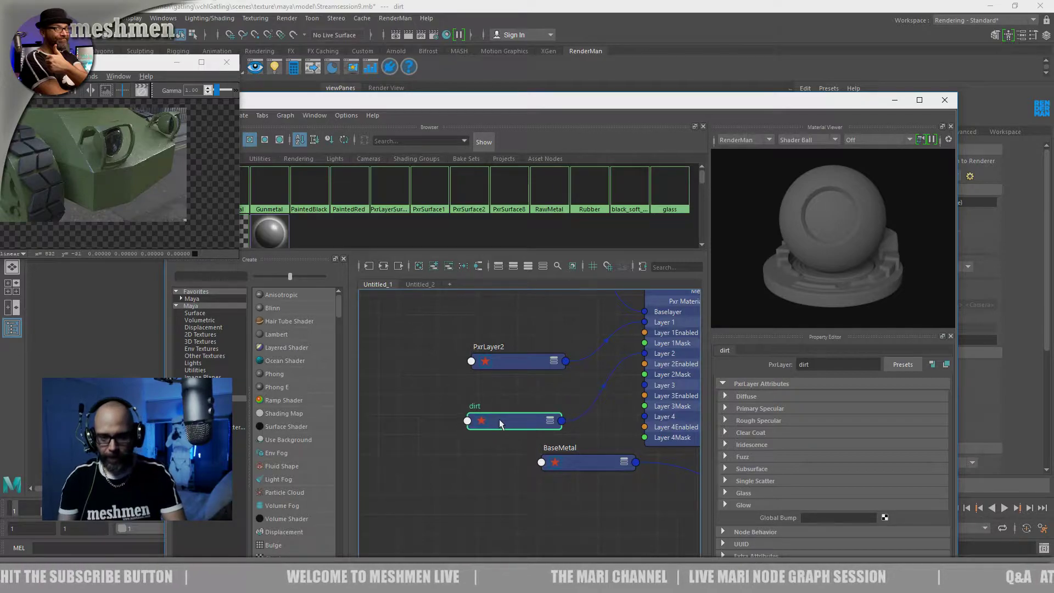
Review PxrLayerMixer2's connection into PxrLayerSurface2 and compare it with the PxrSurface8 material
middle_click_drag(514, 345, 393, 411, "alt")
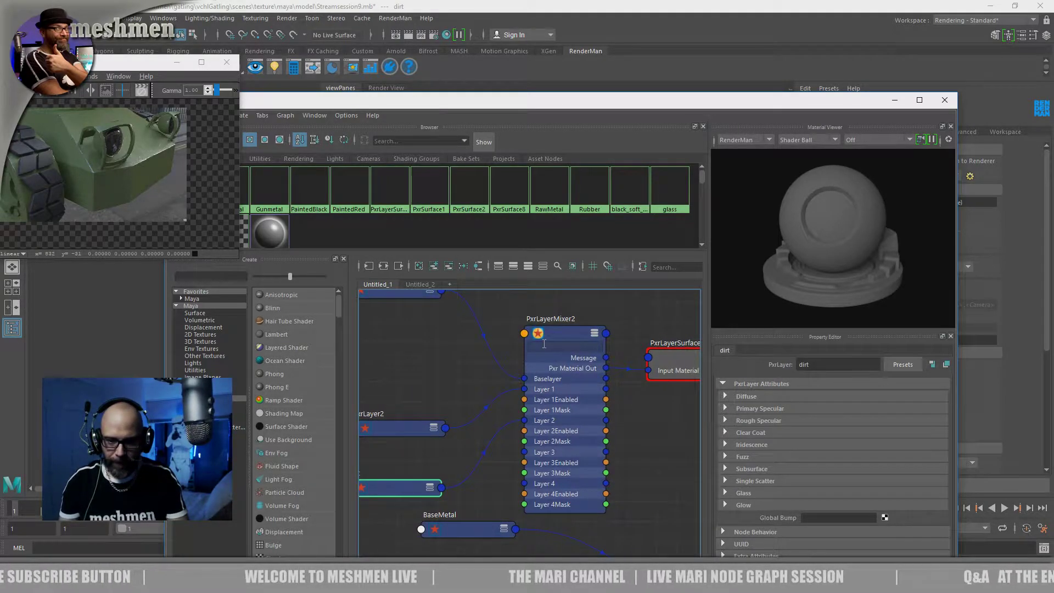
left_click(561, 341)
middle_click_drag(637, 291, 515, 350, "alt")
left_click_drag(553, 104, 566, 133)
left_click(523, 273)
middle_click_drag(632, 434, 479, 420, "alt")
right_click_drag(387, 431, 390, 353)
Inspect the vehicle's front from another angle in the viewport, and bring the Hypershade back over it
left_click_drag(492, 127, 611, 454)
left_click(635, 351)
left_click_drag(631, 354, 582, 376, "alt")
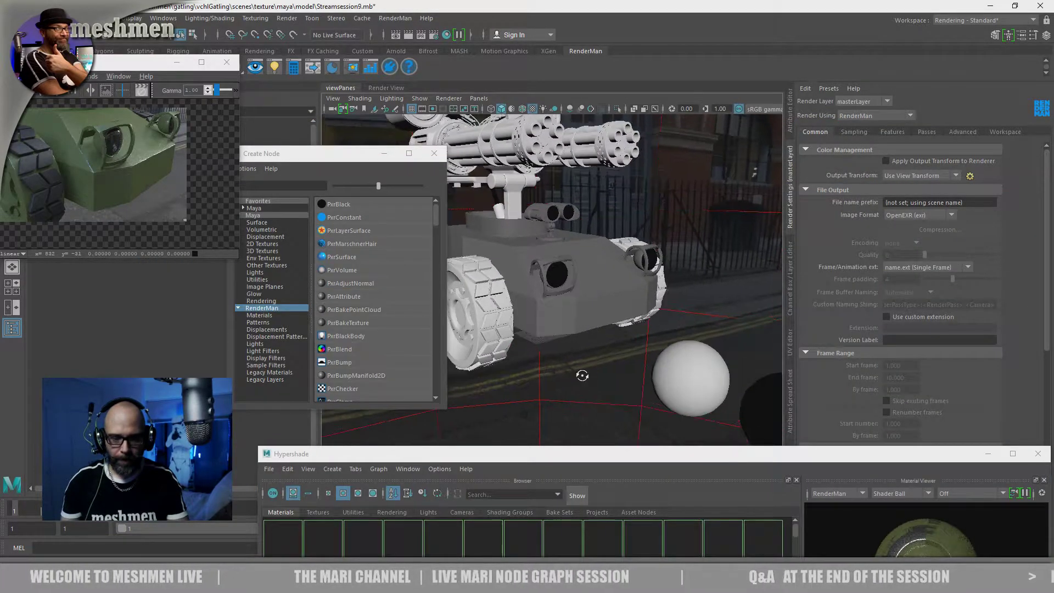
left_click_drag(553, 457, 542, 155)
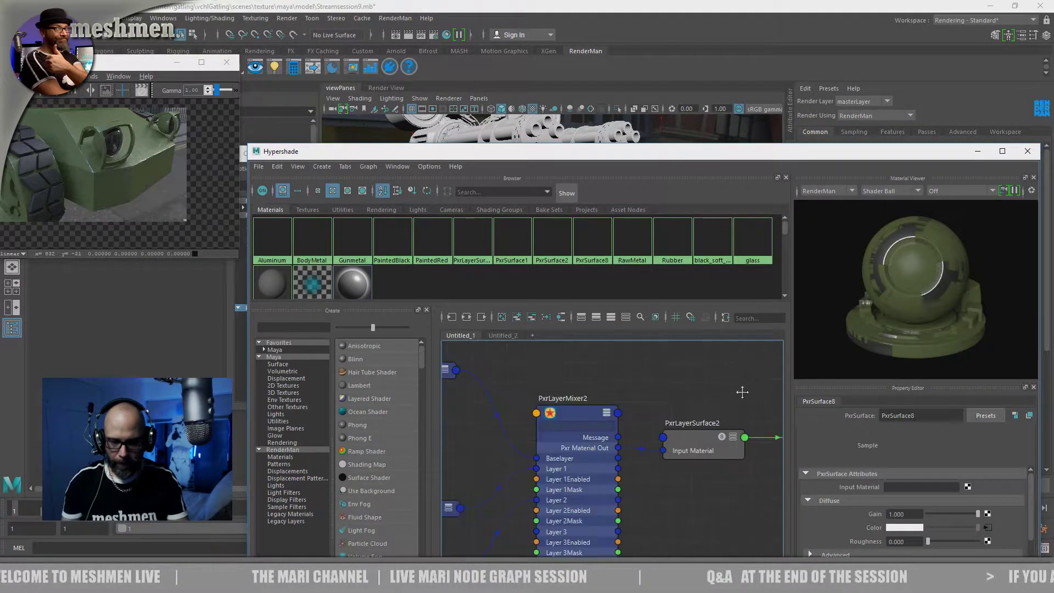
Show the Layer 1 and Layer 2 settings of PxrLayerMixer2 and disable Layer 1
left_click(678, 377)
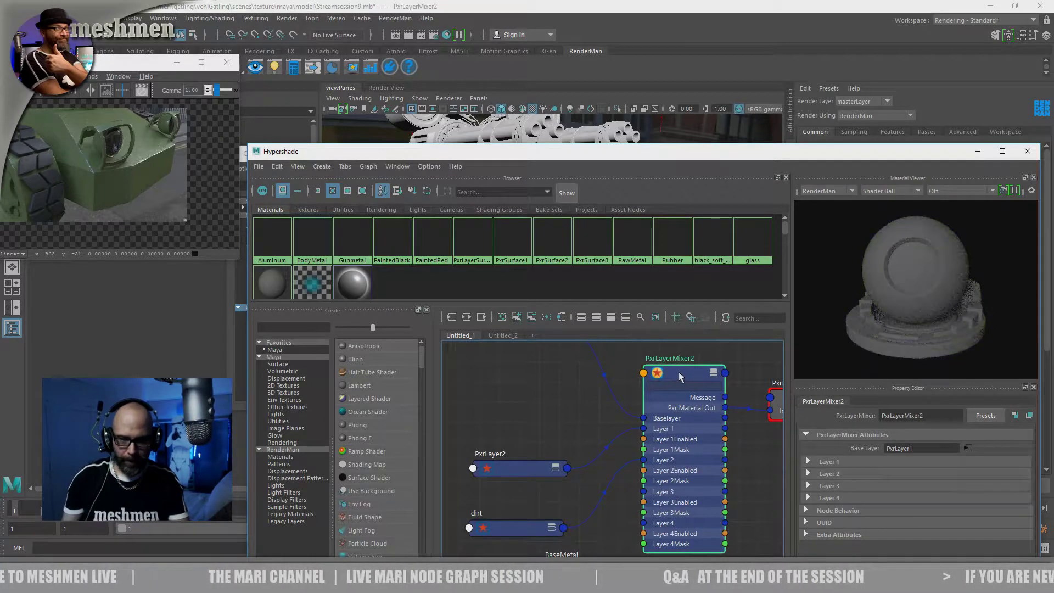
left_click_drag(761, 151, 577, 59)
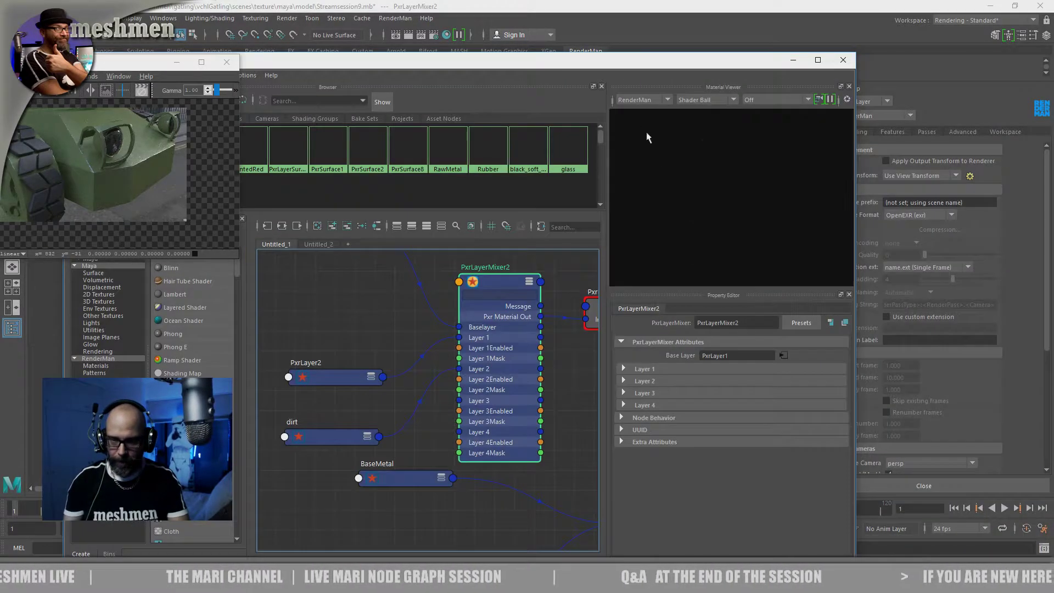
left_click(637, 382)
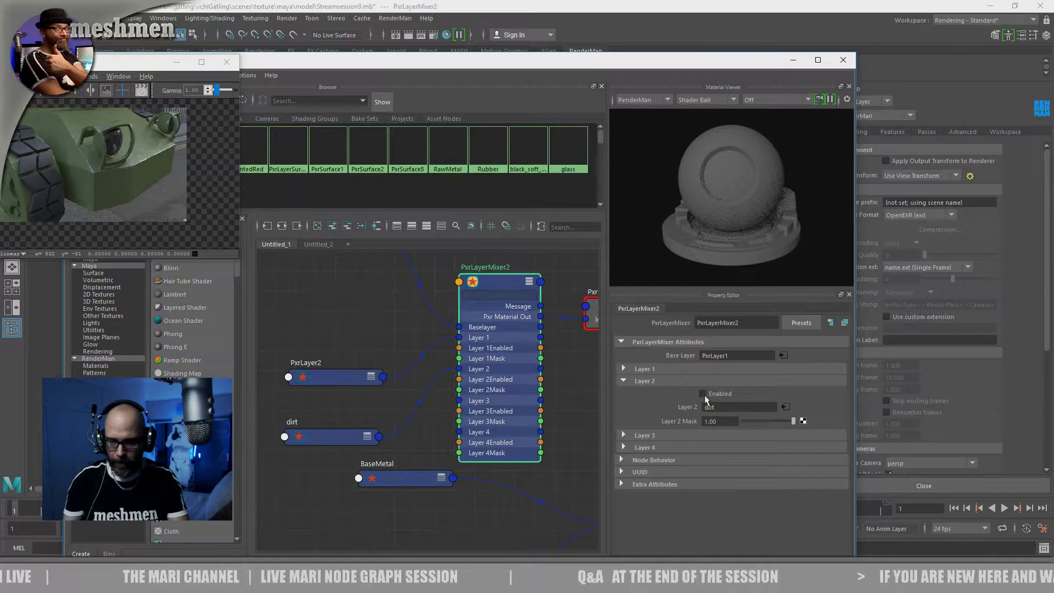
left_click(641, 369)
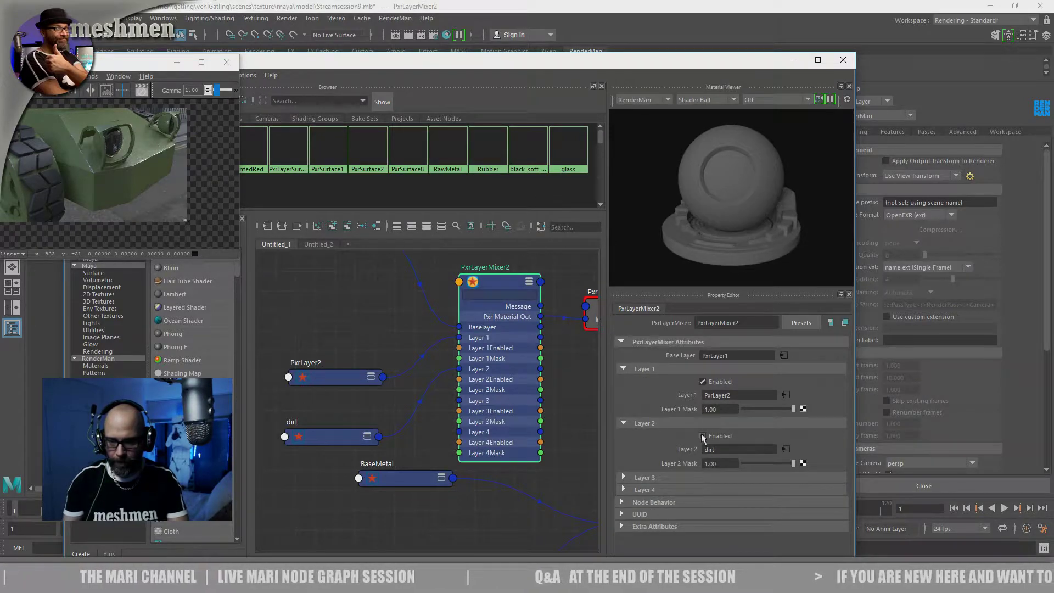
left_click(702, 380)
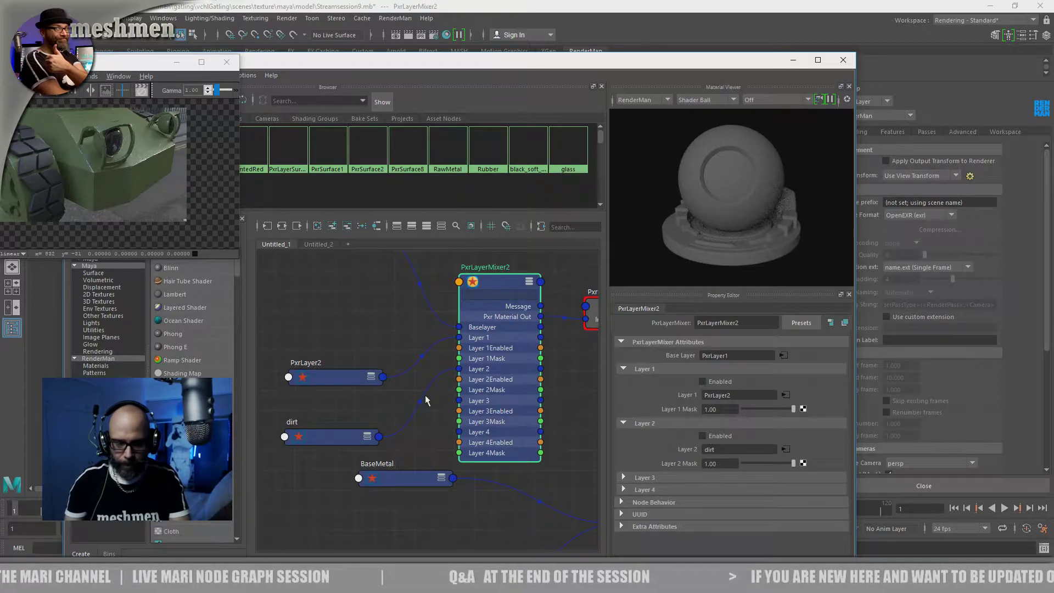
Switch to the Untitled_2 graph and examine PxrLayerMixer1 with its BaseMetal and Painted layers
middle_click_drag(367, 341, 398, 358, "alt")
scroll(389, 359, "down", 5)
middle_click_drag(507, 406, 462, 419, "alt")
left_click(319, 244)
scroll(384, 350, "up", 6)
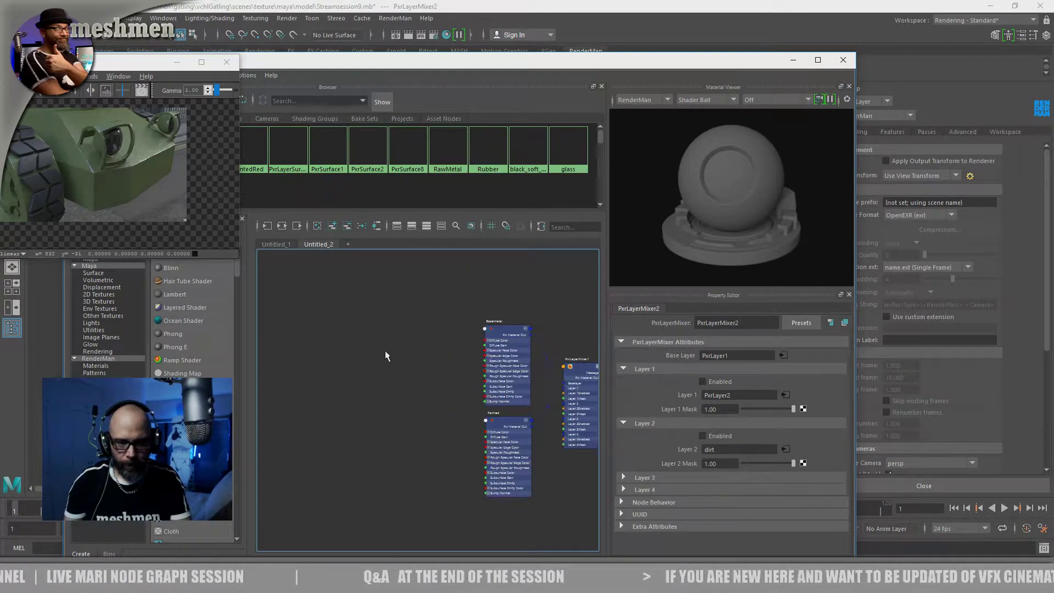
scroll(330, 374, "down", 4)
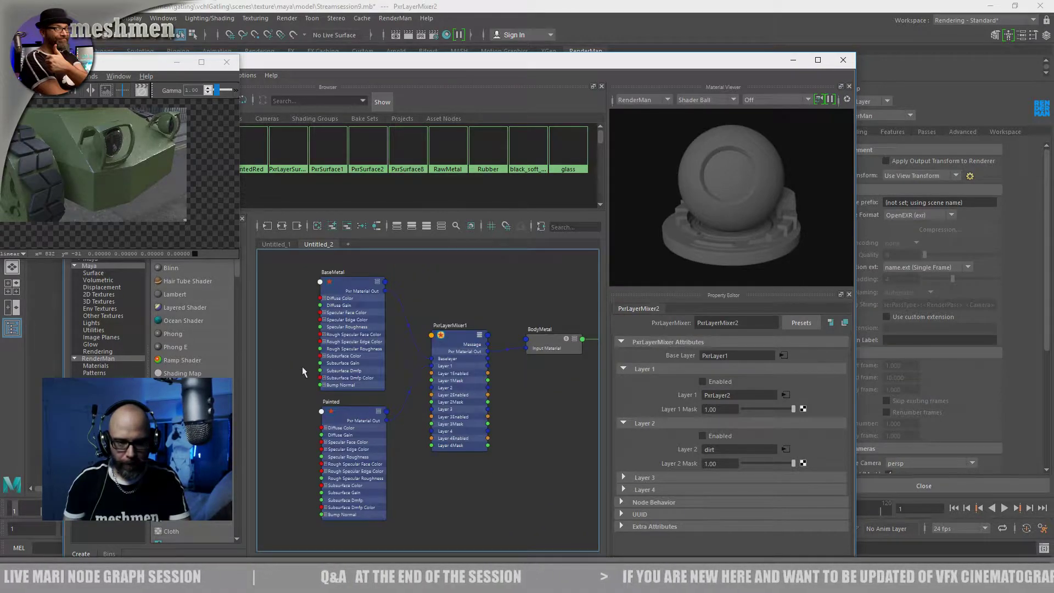
left_click(456, 336)
Select the vehicle's painted metal body in the viewport, and return to the Untitled_2 graph
left_click_drag(523, 64, 518, 141)
left_click(532, 279)
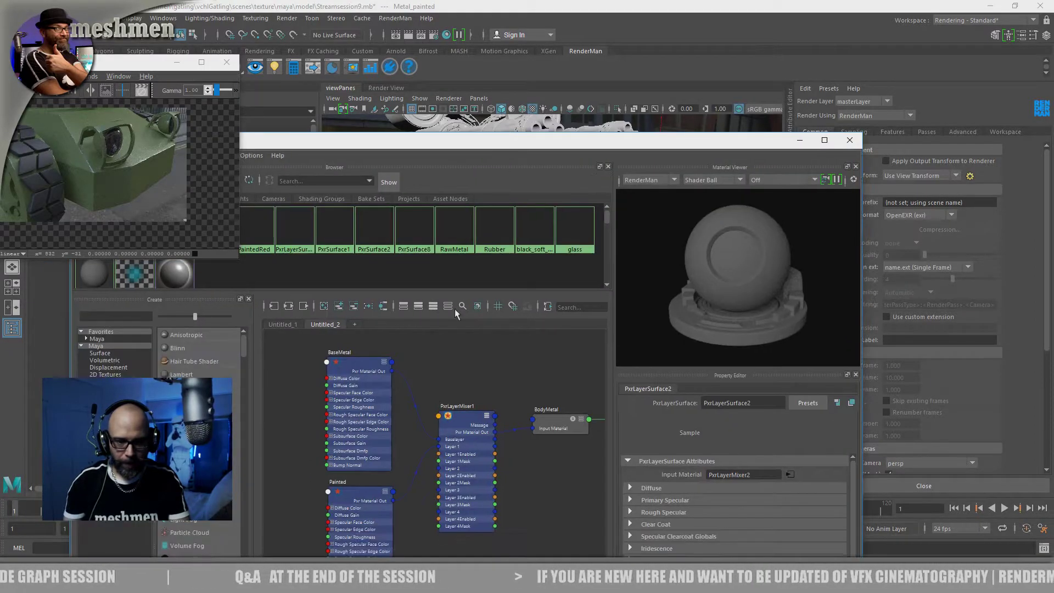
right_click_drag(459, 419, 449, 381)
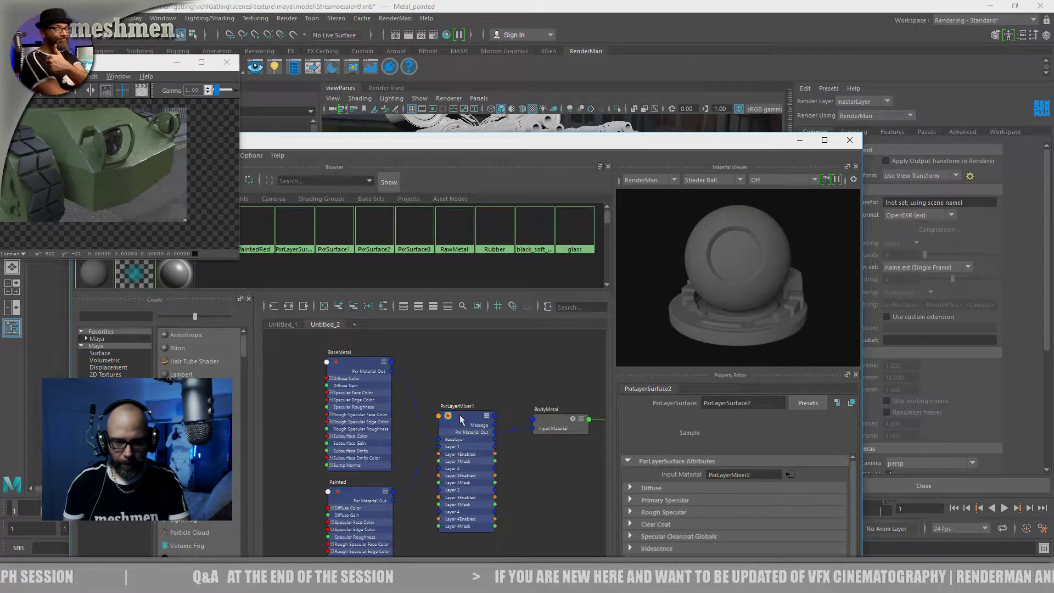
left_click_drag(504, 143, 480, 333)
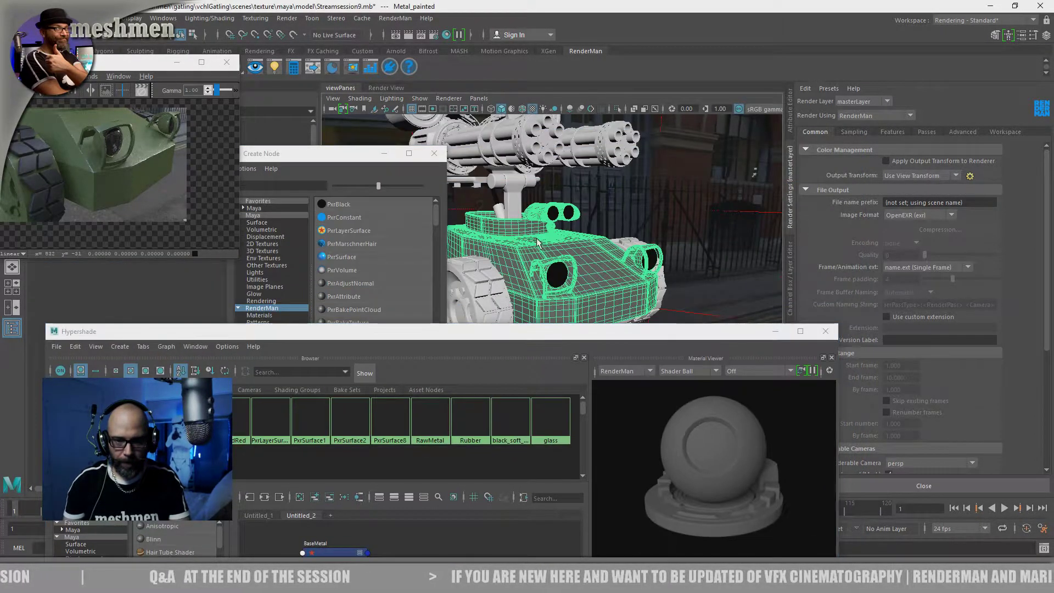
left_click(575, 294)
left_click(574, 295)
left_click_drag(477, 332, 492, 124)
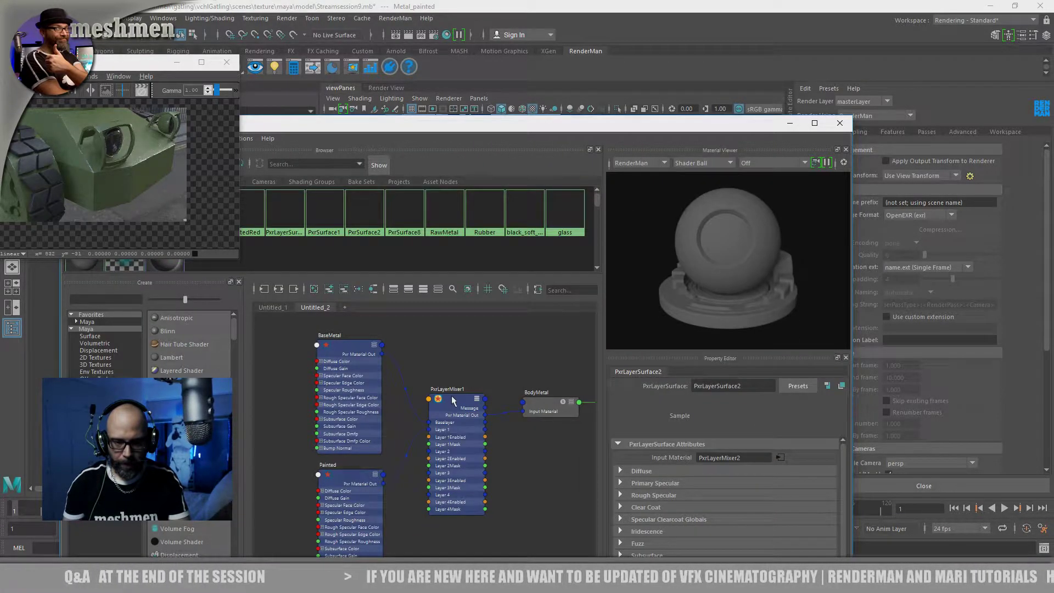
Select the BodyMetal material in the node graph to show its attributes and preview
right_click(453, 397)
right_click_drag(541, 409, 541, 349)
left_click_drag(596, 126, 608, 148)
Create a PxrLayer node below the Painted layer in the Untitled_2 graph
middle_click_drag(429, 411, 457, 323, "alt")
mouse_move(380, 447)
right_mouse_down()
mouse_move(380, 518)
mouse_move(376, 437)
mouse_move(387, 480)
mouse_move(378, 466)
mouse_move(384, 448)
right_mouse_up()
key("Tab")
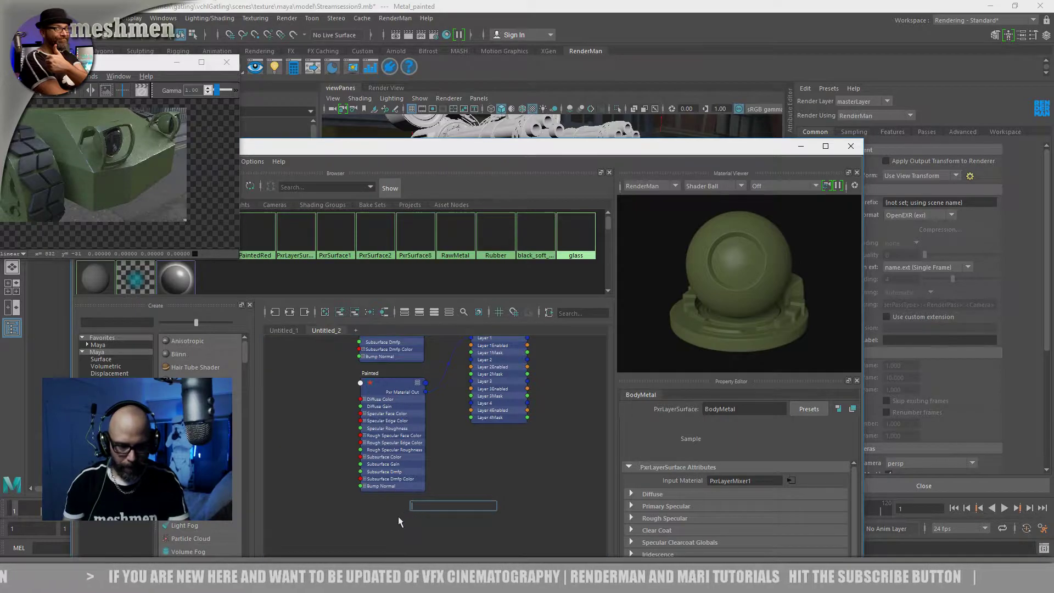
type("pxr")
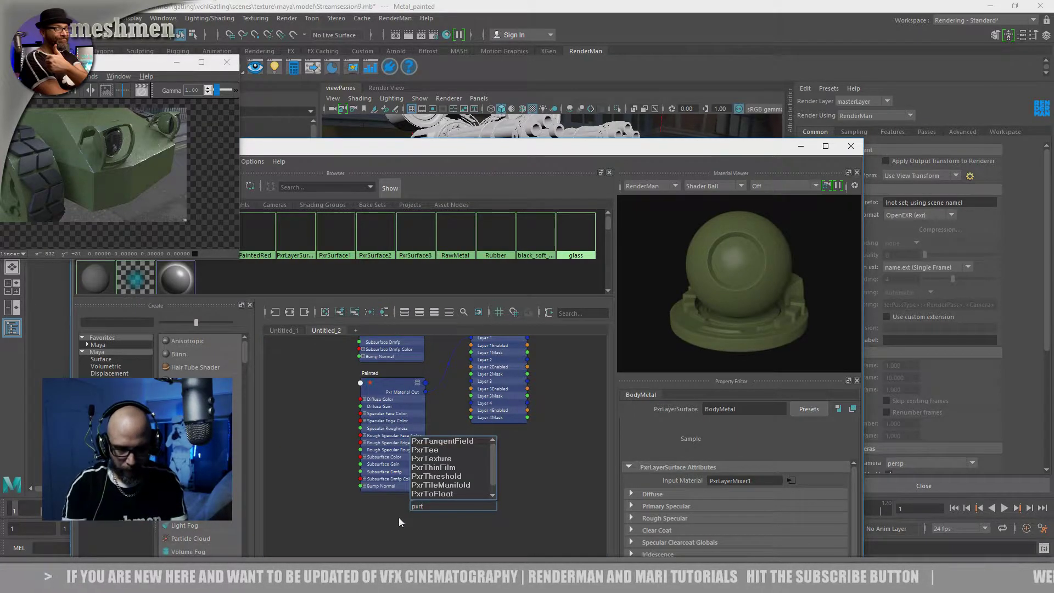
type("la")
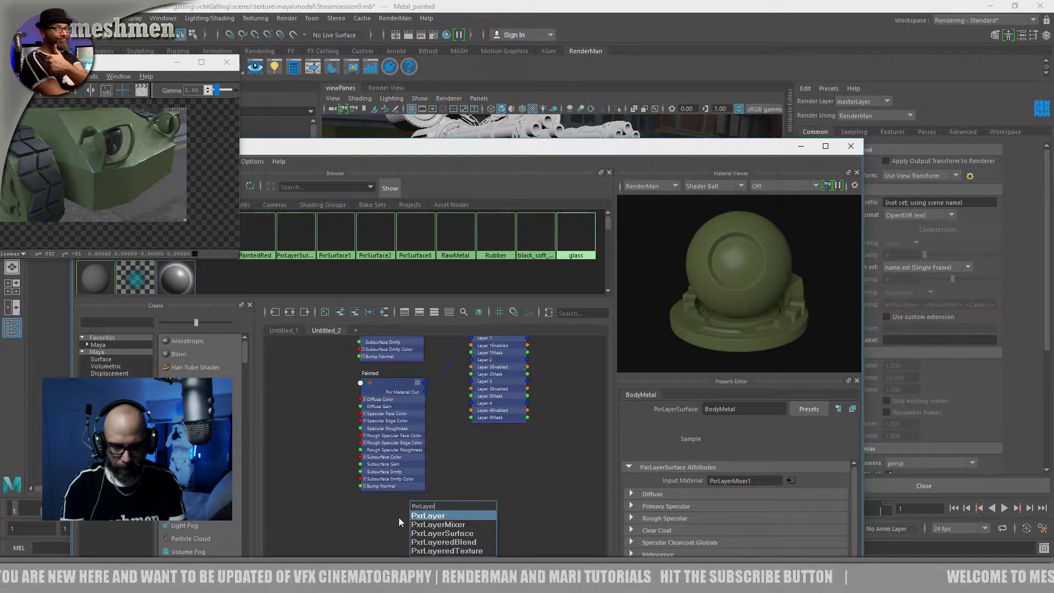
left_click(428, 516)
left_click_drag(431, 514, 398, 512)
middle_click_drag(482, 471, 499, 505, "alt")
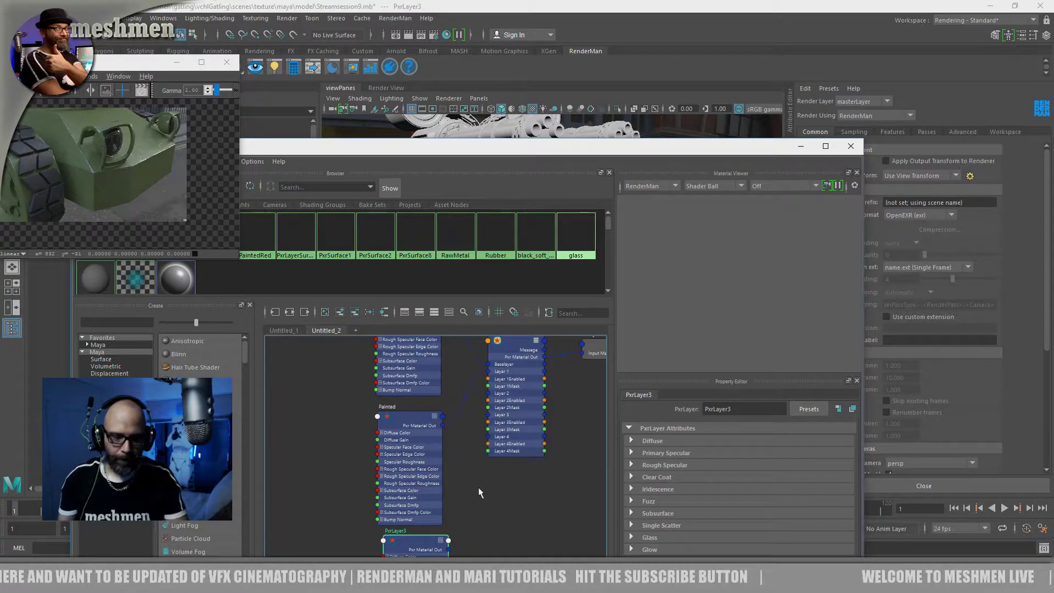
Connect the new PxrLayer's material output to Layer 2 of PxrLayerMixer1, and show the mixer's attributes
left_click_drag(507, 151, 562, 54)
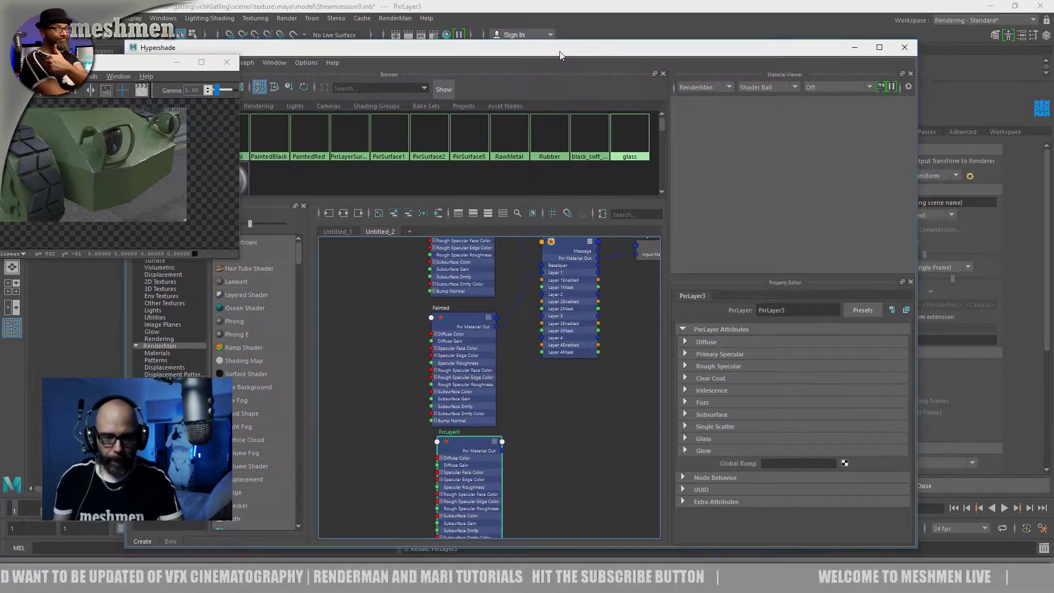
left_click_drag(565, 299, 568, 301)
middle_click_drag(568, 280, 527, 283, "alt")
left_click_drag(530, 301, 537, 294)
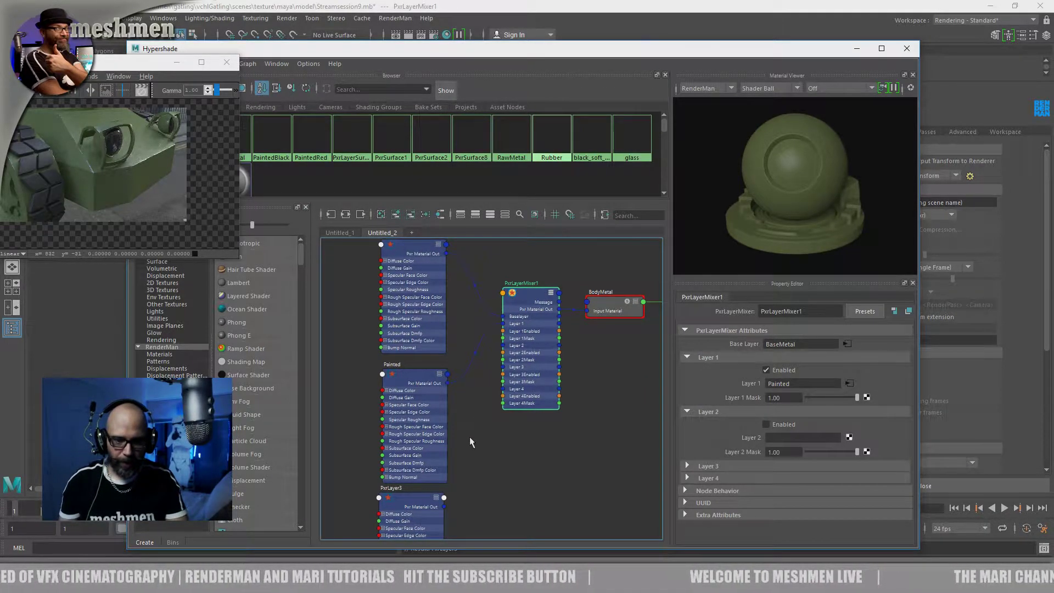
middle_click_drag(470, 442, 486, 419, "alt")
left_click(436, 481)
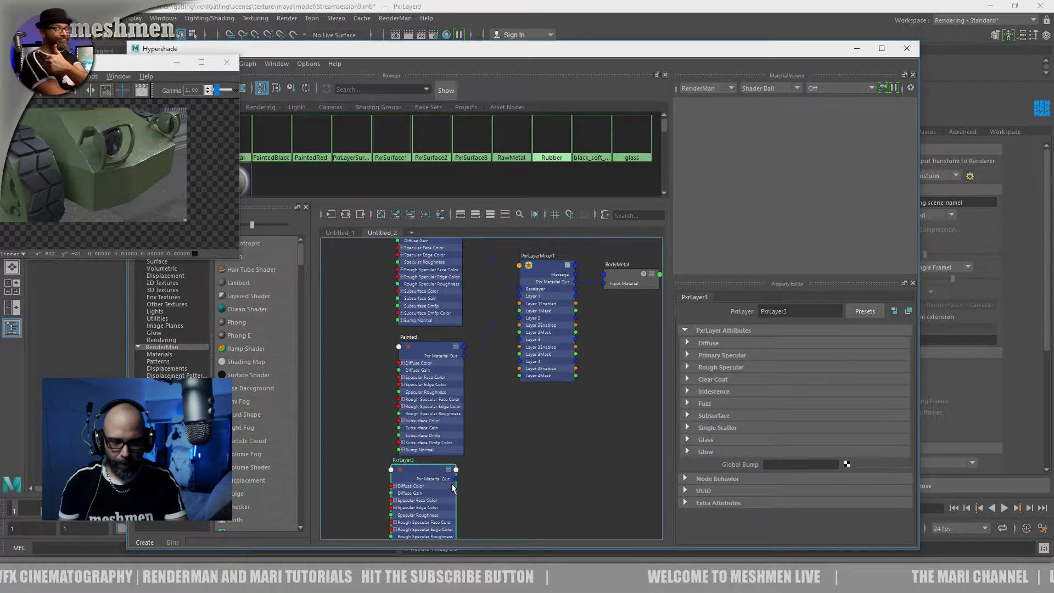
left_click_drag(455, 469, 519, 319)
left_click(577, 273)
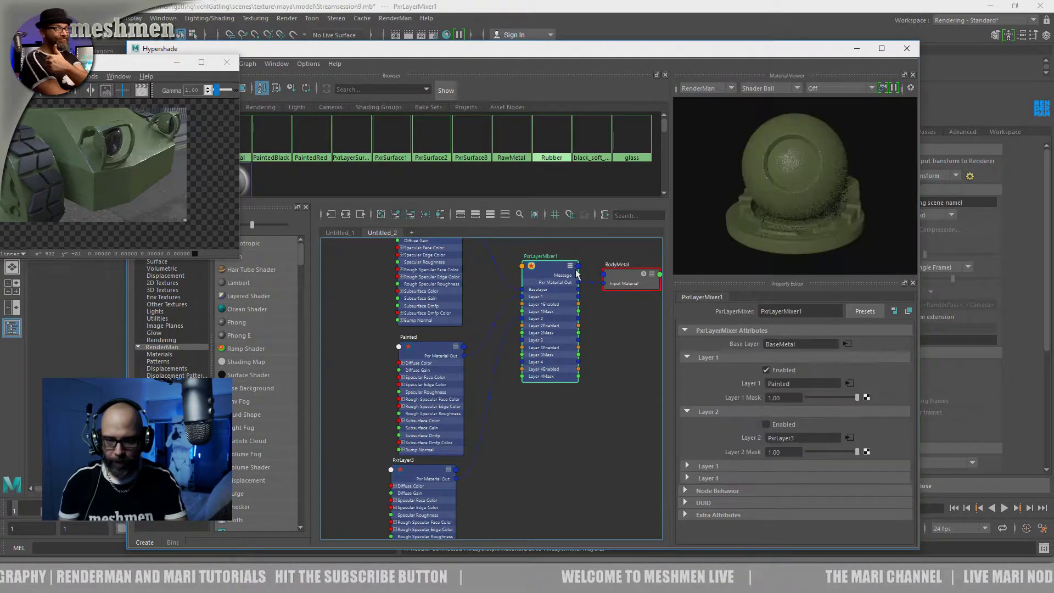
Enable Layer 2 in PxrLayerMixer1
middle_click_drag(484, 295, 484, 340, "alt")
middle_click_drag(548, 491, 518, 461, "alt")
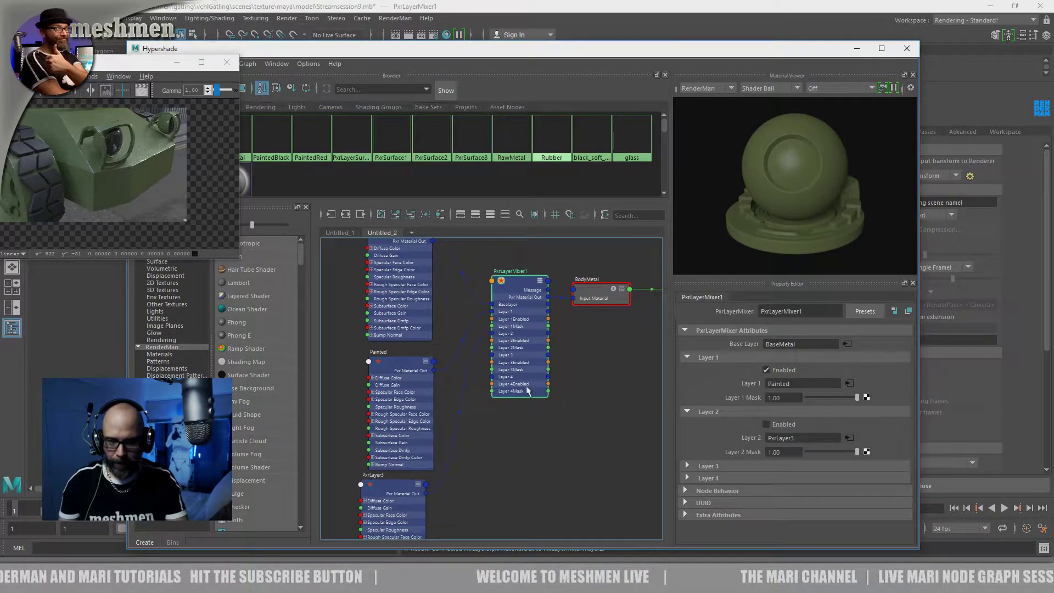
left_click(766, 424)
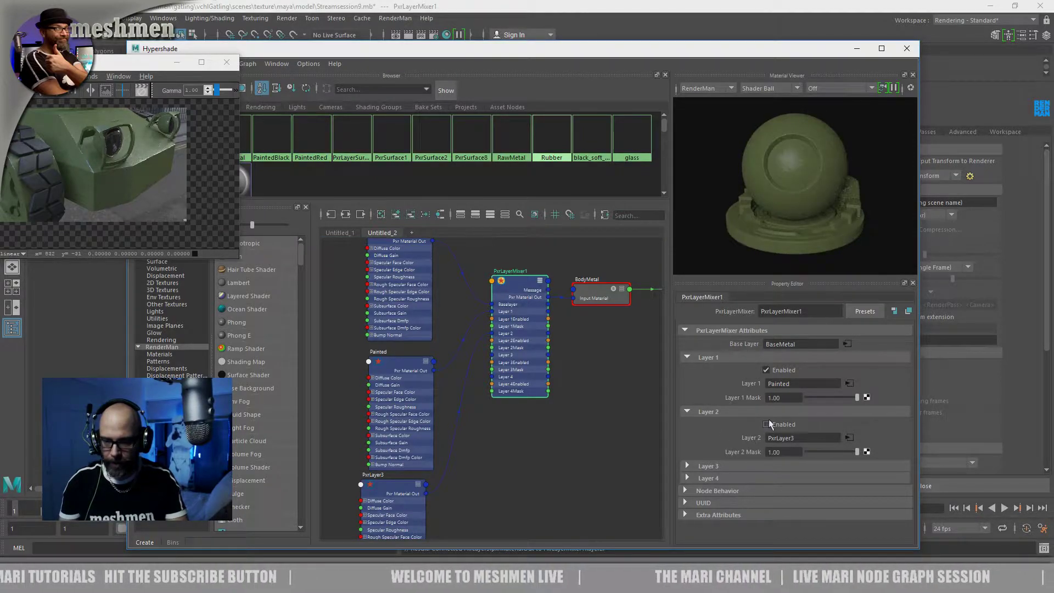
Set the diffuse color of PxrLayer3 to a brighter olive yellow, with hue 55.385 and saturation about 0.8
middle_click_drag(484, 485, 511, 408, "alt")
left_click(433, 407)
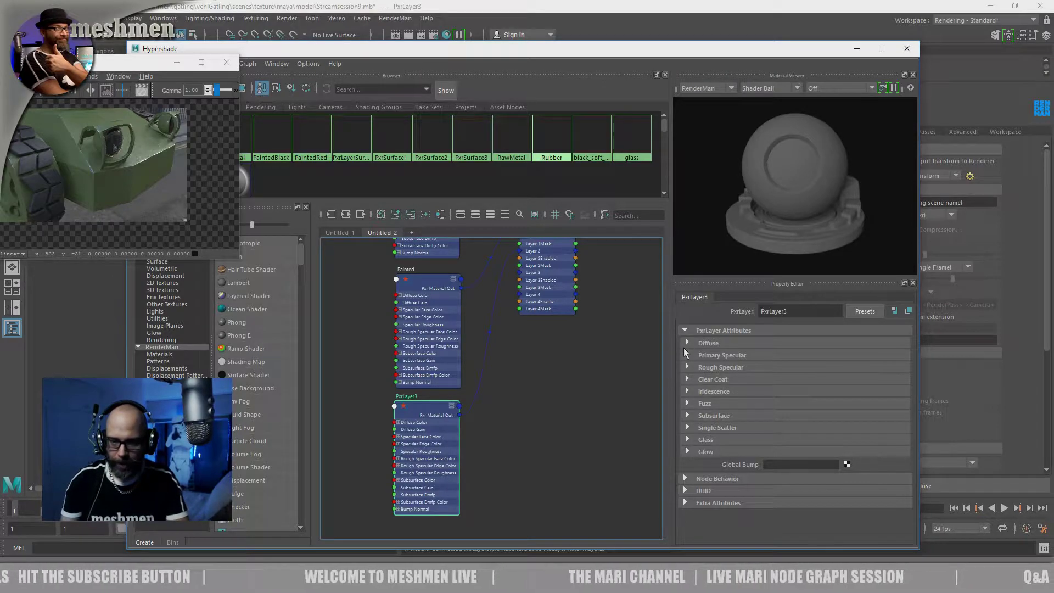
left_click_drag(422, 404, 422, 405)
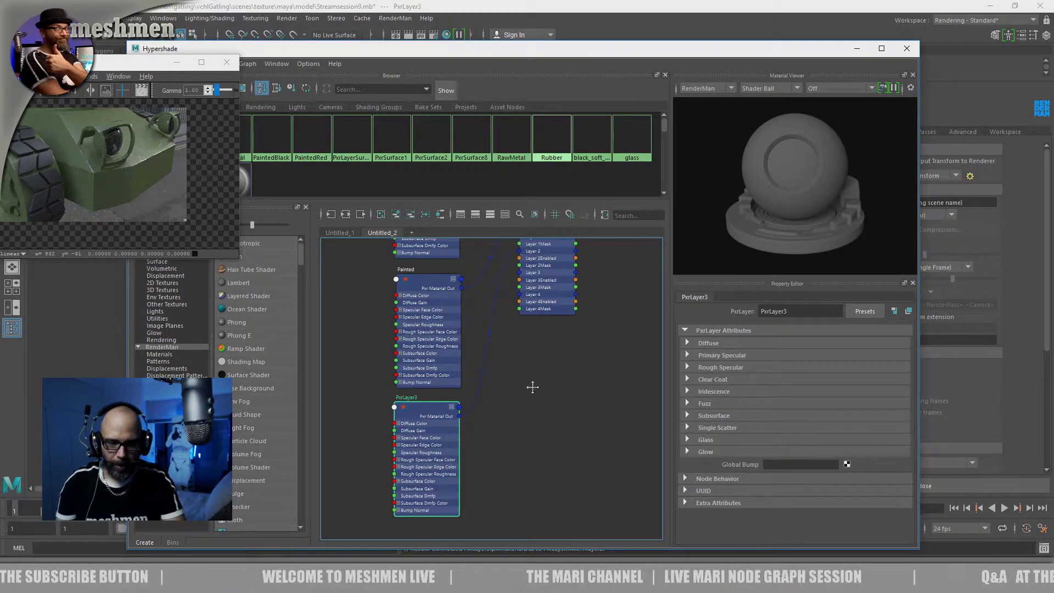
middle_click_drag(533, 387, 518, 462, "alt")
left_click(530, 279)
left_click(418, 495)
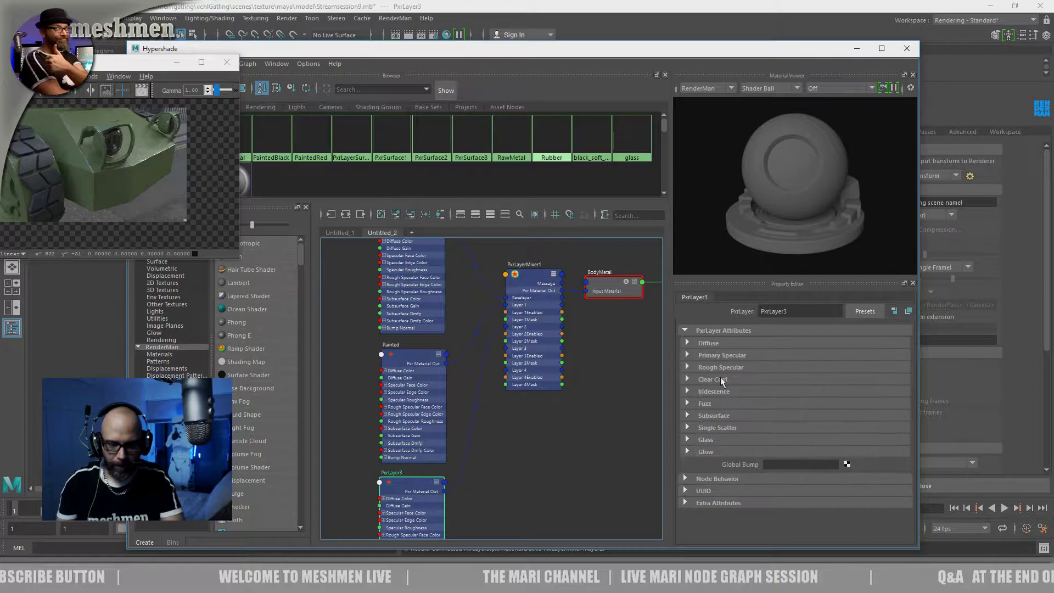
left_click(707, 344)
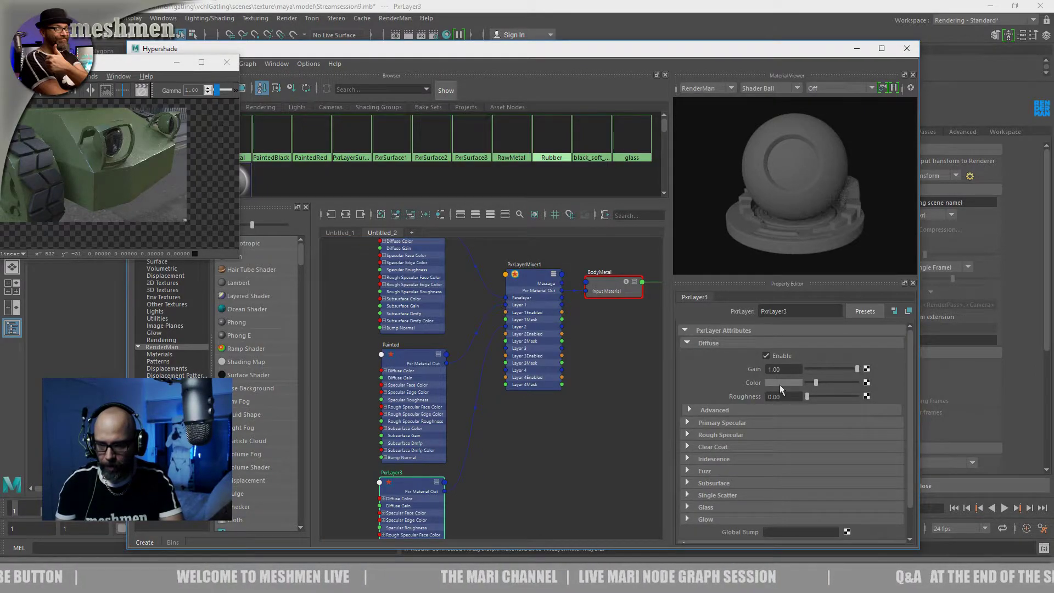
left_click(779, 383)
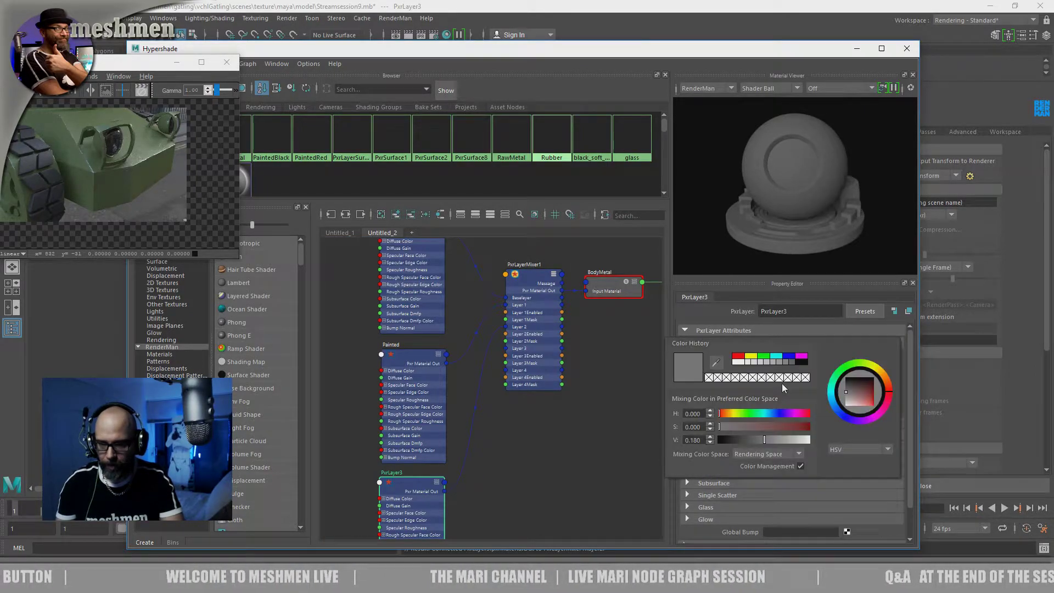
left_click(734, 414)
left_click_drag(737, 426, 764, 436)
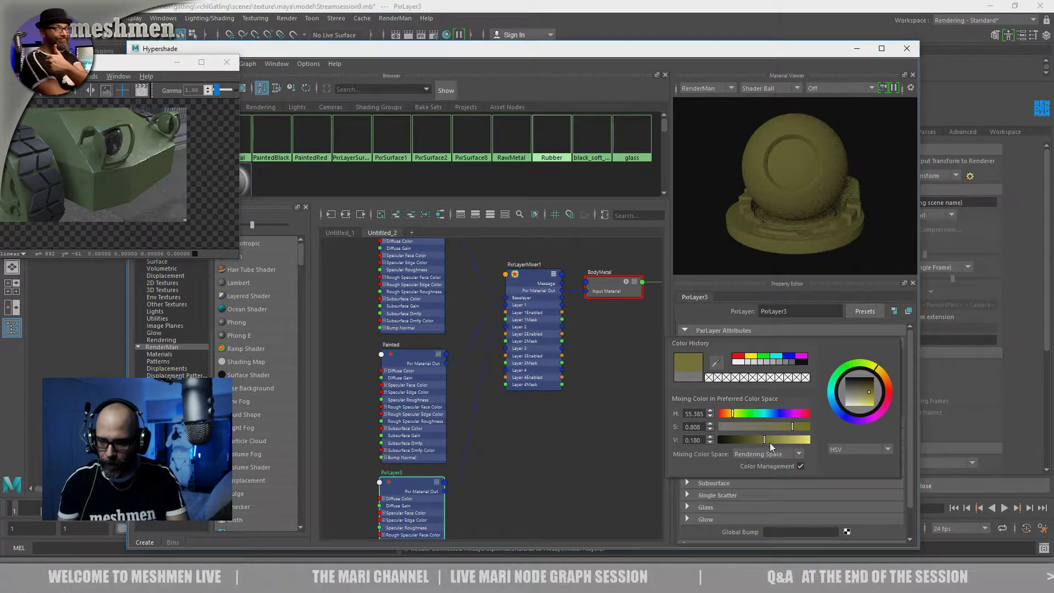
left_click(780, 440)
left_click(488, 481)
Select PxrLayerMixer1 and examine its base layer, Layer 1 and Layer 2 assignments
left_click_drag(416, 483, 412, 480)
middle_click_drag(466, 308, 454, 291, "alt")
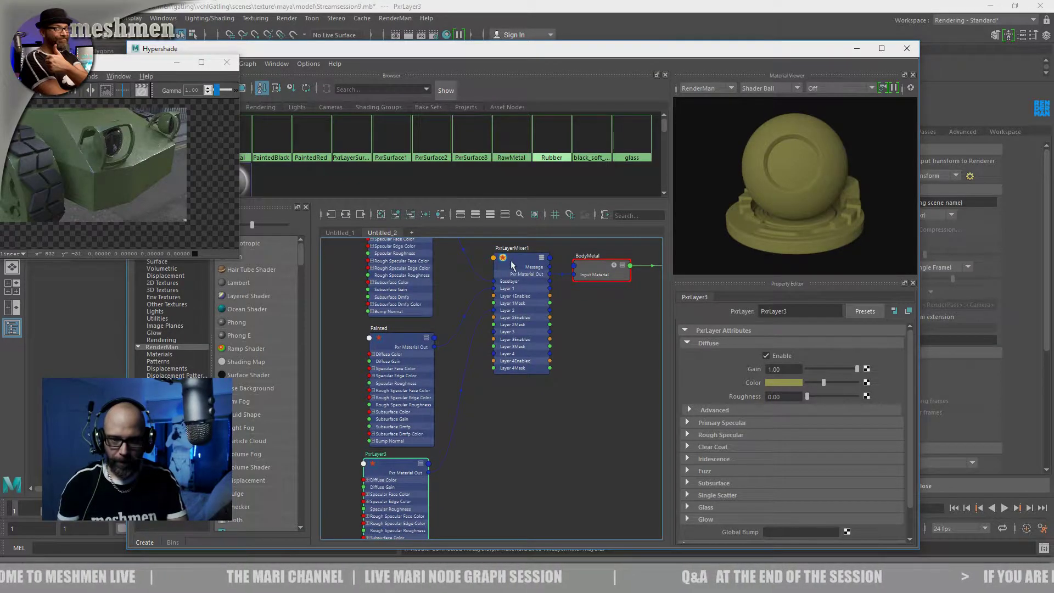
left_click_drag(511, 265, 514, 265)
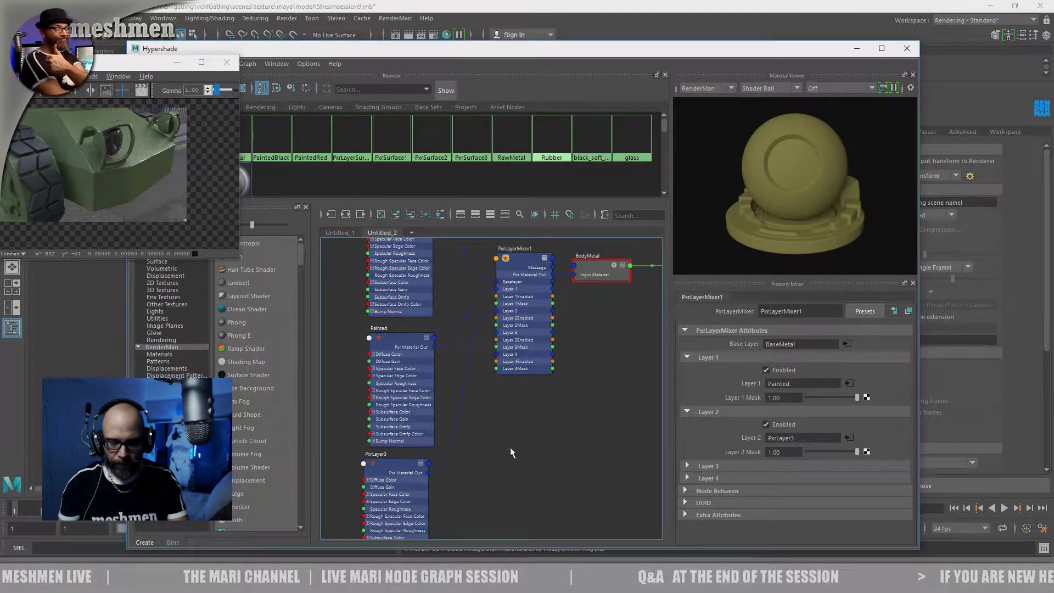
middle_click_drag(510, 451, 523, 471, "alt")
left_click_drag(432, 459, 436, 461)
mouse_move(525, 449)
middle_mouse_down("alt")
mouse_move(516, 484)
mouse_move(526, 466)
middle_mouse_up("alt")
left_click(557, 283)
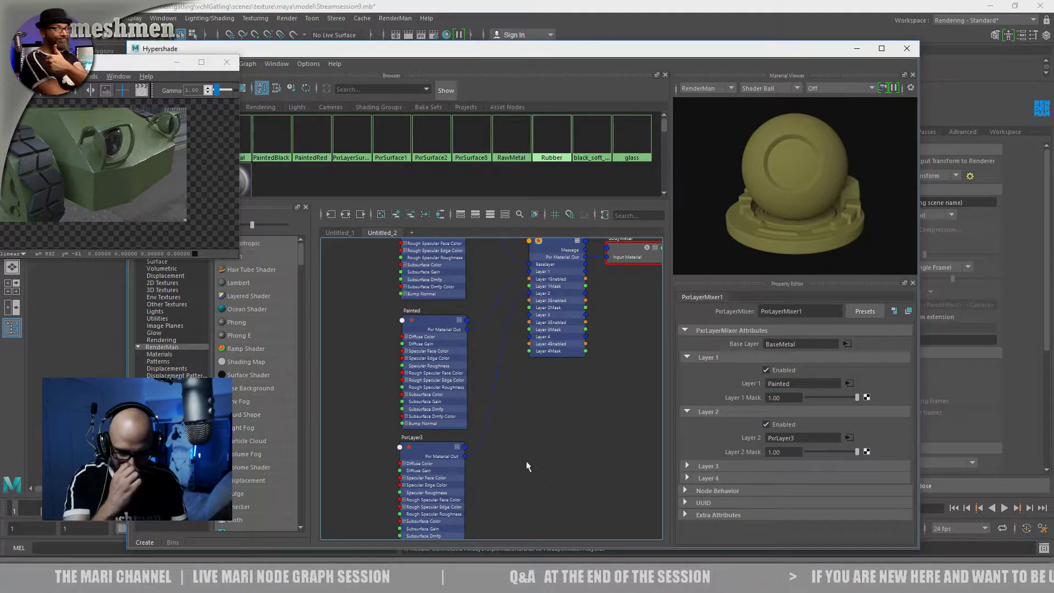
key("Tab")
type("p")
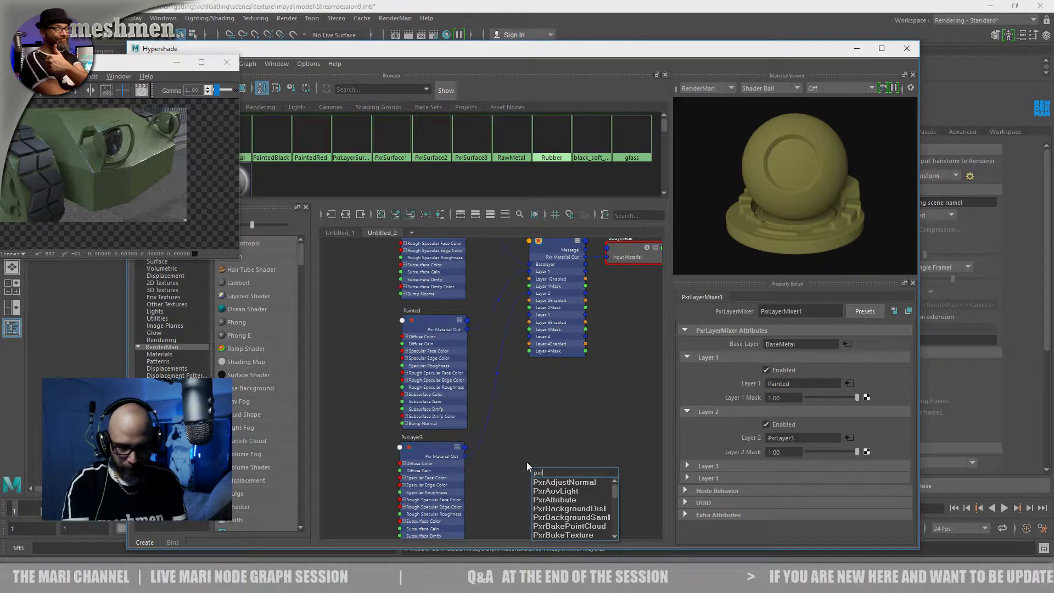
type("xrdi")
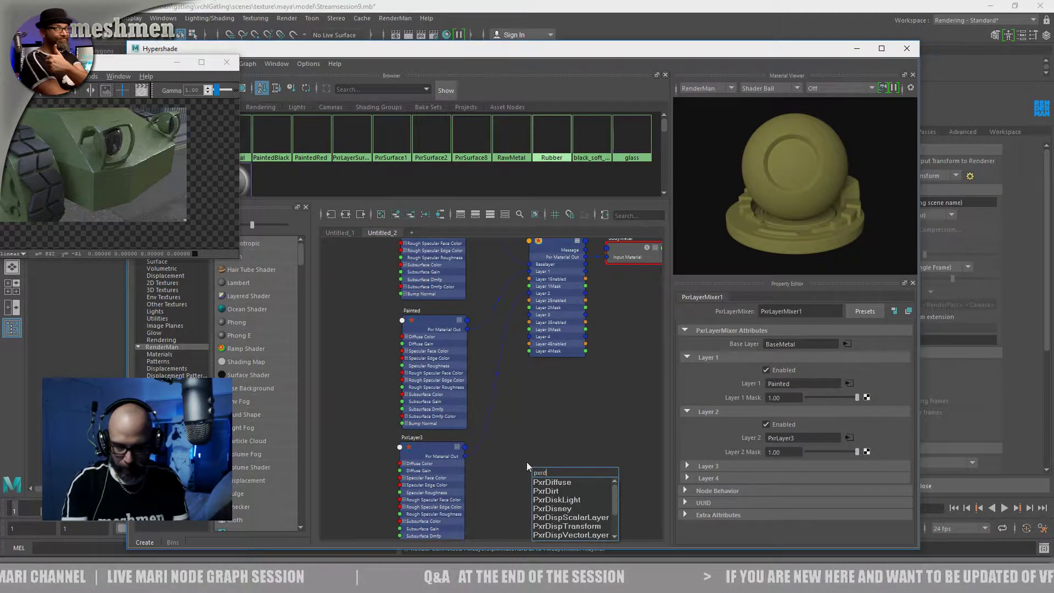
key("BackSpace")
key("BackSpace")
key("BackSpace")
key("BackSpace")
key("BackSpace")
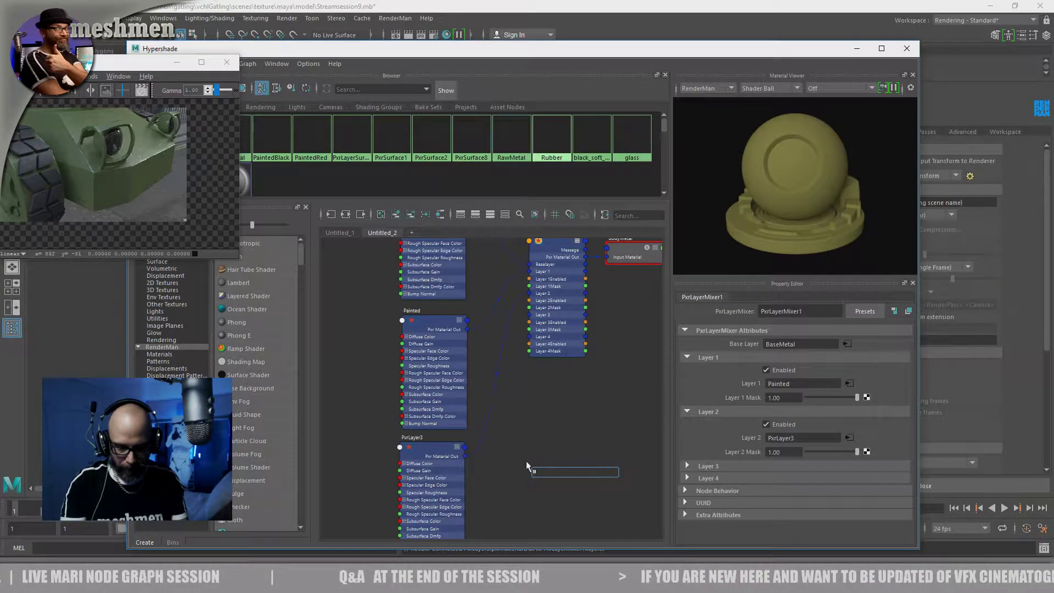
type("p")
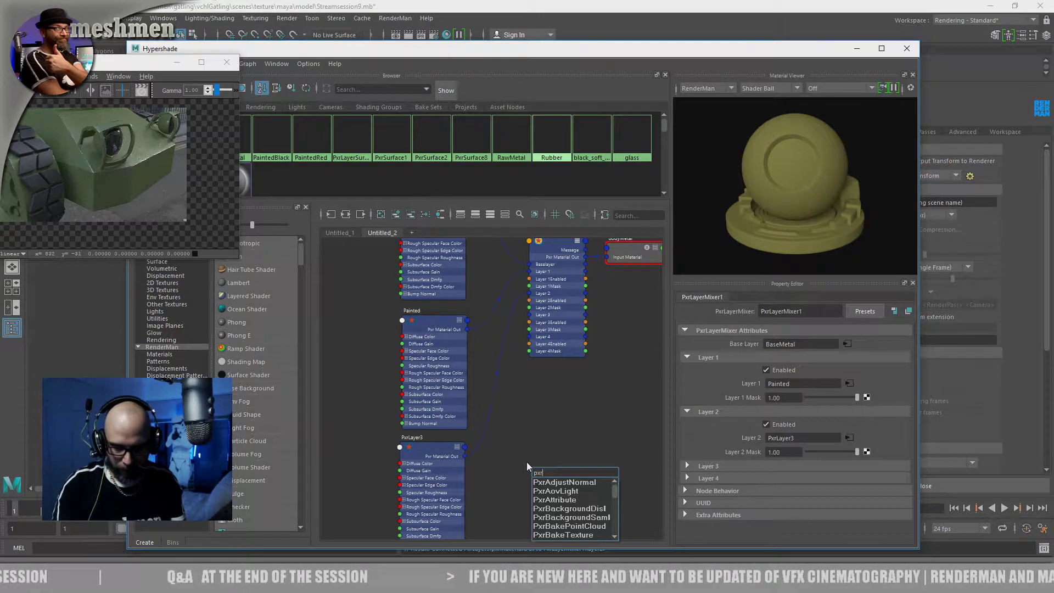
type("xrdi")
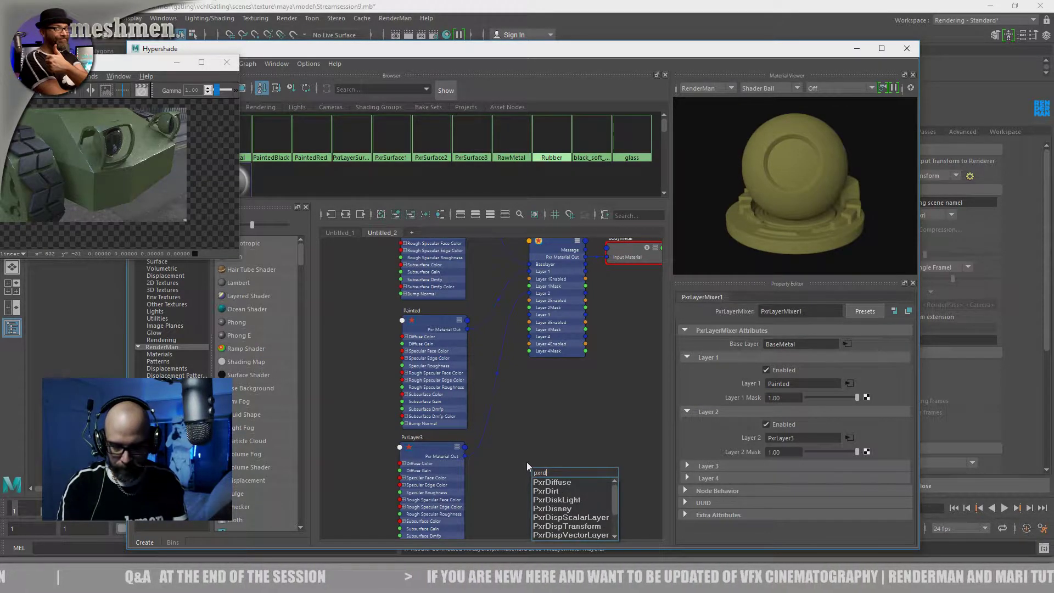
key("BackSpace")
key("BackSpace")
key("BackSpace")
key("BackSpace")
key("BackSpace")
type("directionalLight")
key("BackSpace")
key("BackSpace")
key("BackSpace")
key("BackSpace")
key("BackSpace")
key("BackSpace")
key("BackSpace")
key("BackSpace")
key("BackSpace")
key("BackSpace")
key("BackSpace")
key("BackSpace")
key("BackSpace")
key("BackSpace")
key("BackSpace")
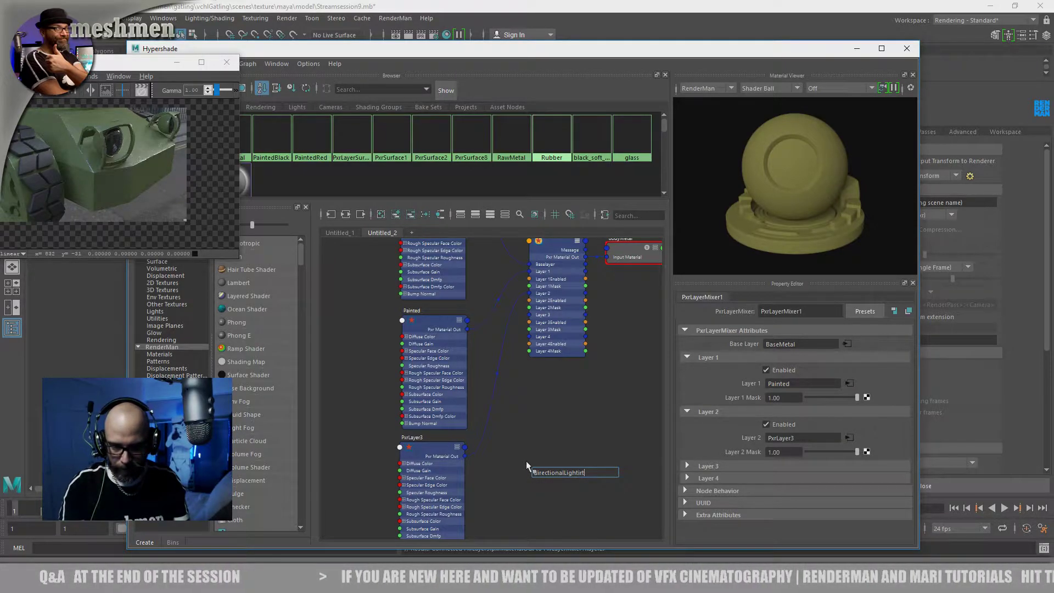
left_click(517, 437)
Create a PxrDirt node from the RenderMan patterns and place it beside the Painted and PxrLayer3 nodes
left_click(157, 361)
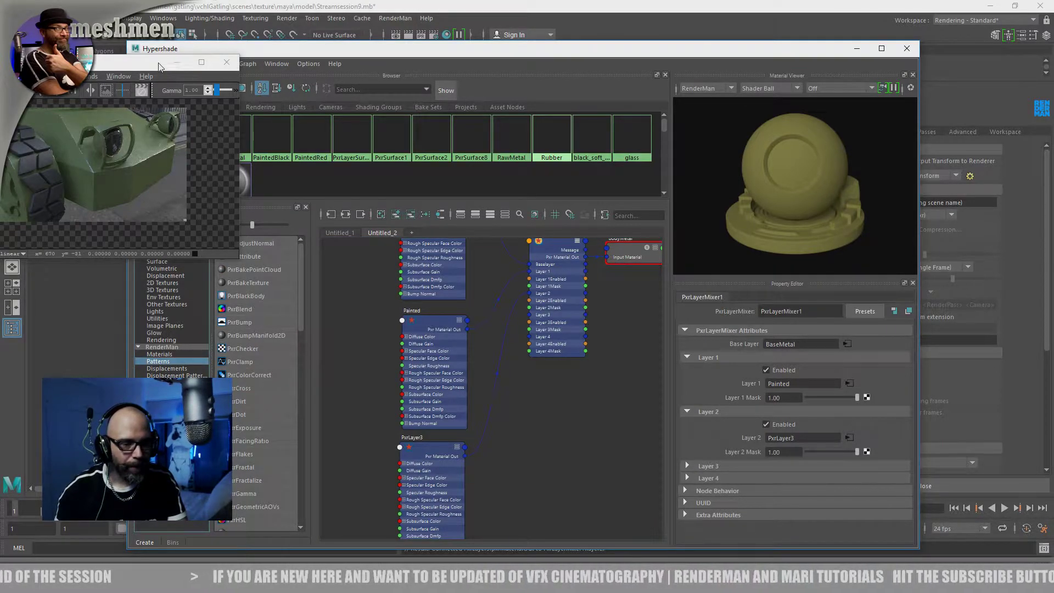
left_click_drag(158, 67, 86, 74)
scroll(294, 315, "down", 7)
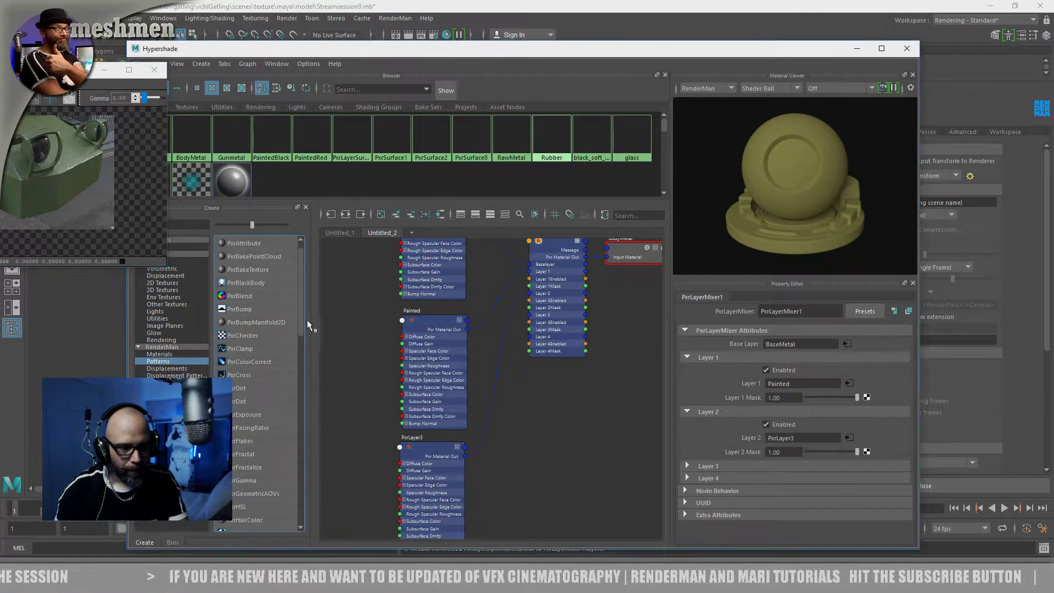
left_click_drag(295, 402, 317, 256)
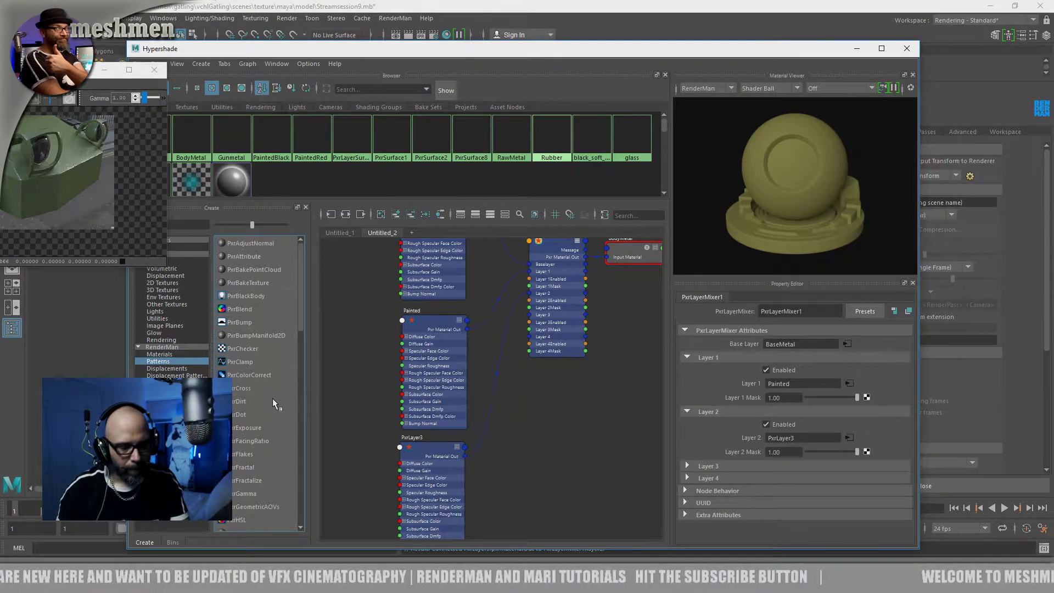
left_click(240, 401)
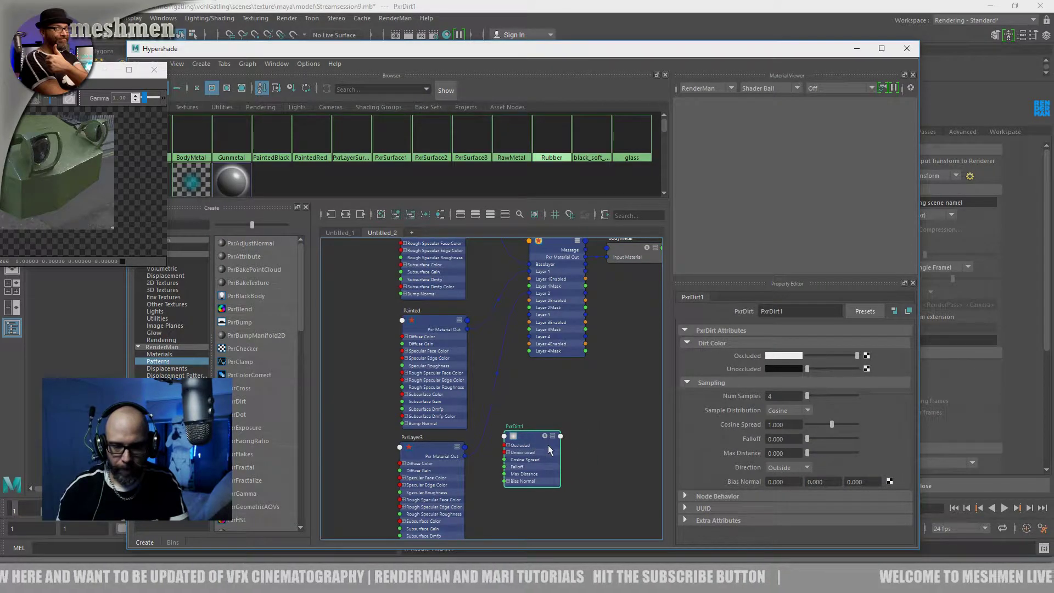
middle_click_drag(555, 390, 583, 417, "alt")
left_click_drag(566, 481, 366, 421)
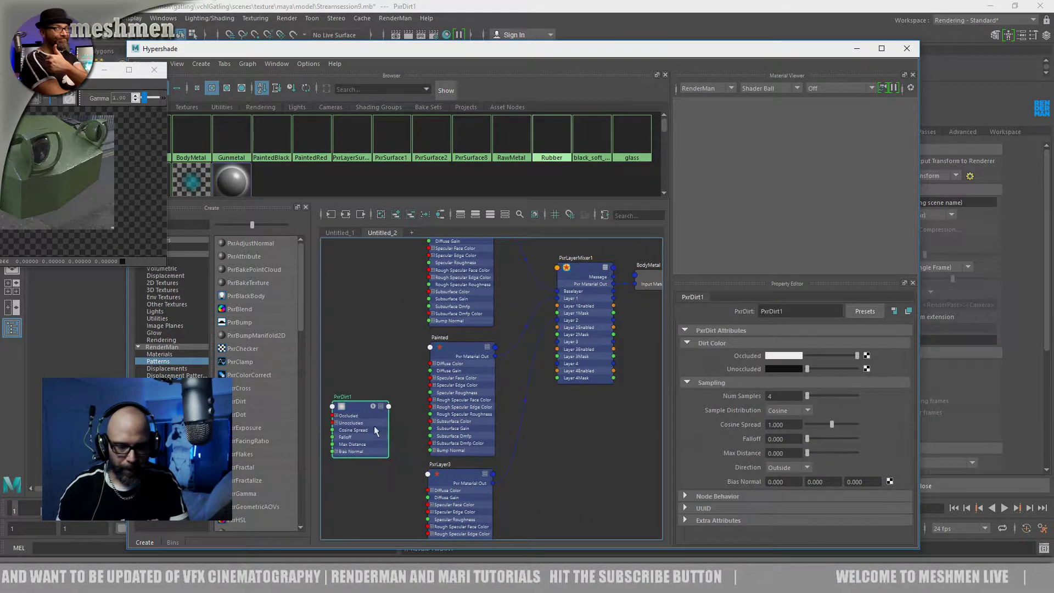
Connect the Result RGBR output of PxrDirt1 to the Layer 2 Mask of PxrLayerMixer1
left_click(388, 407)
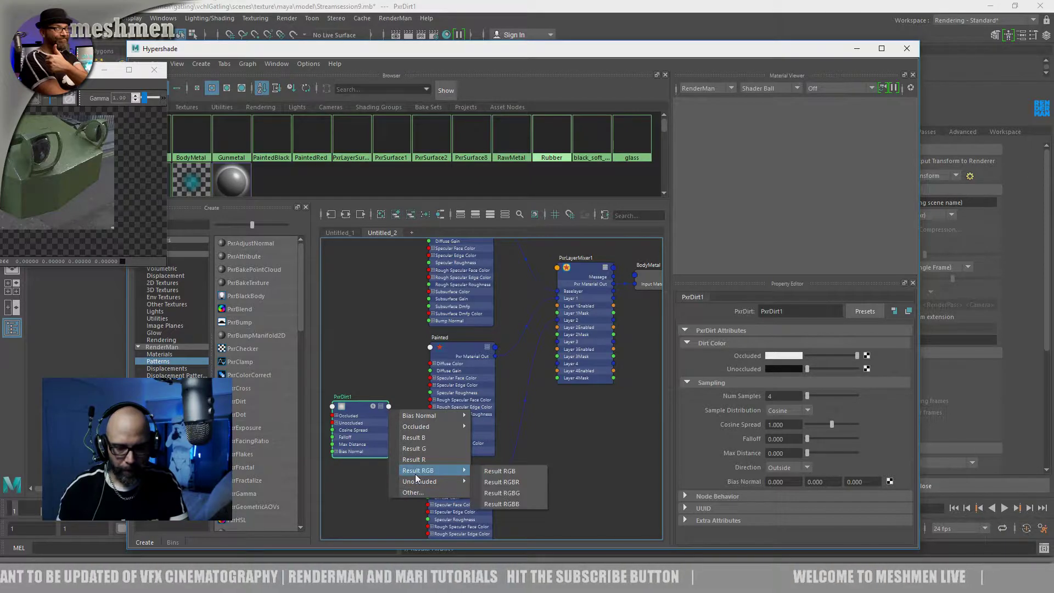
mouse_move(416, 472)
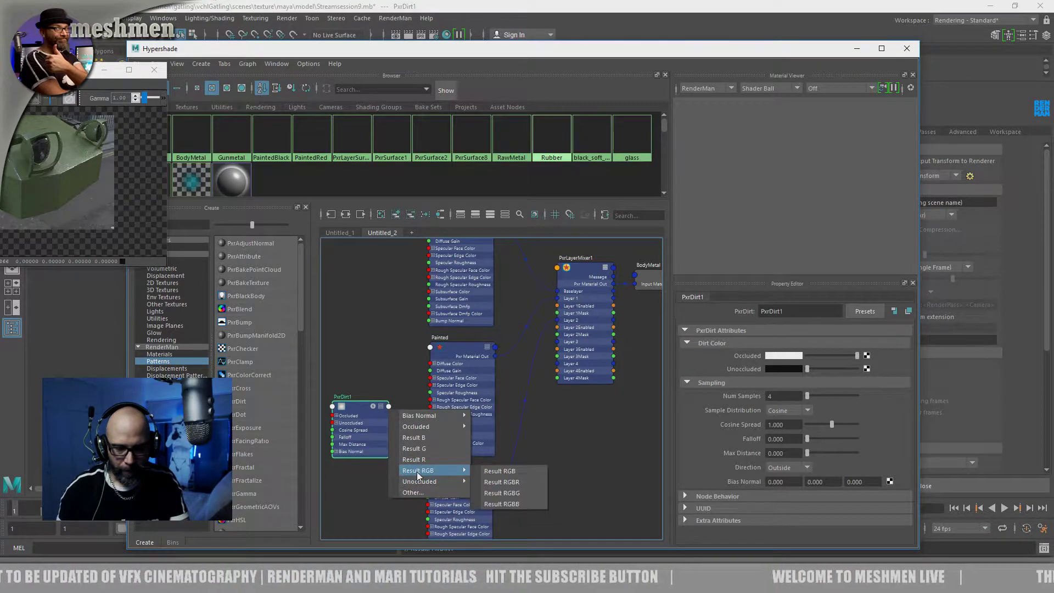
left_click(509, 482)
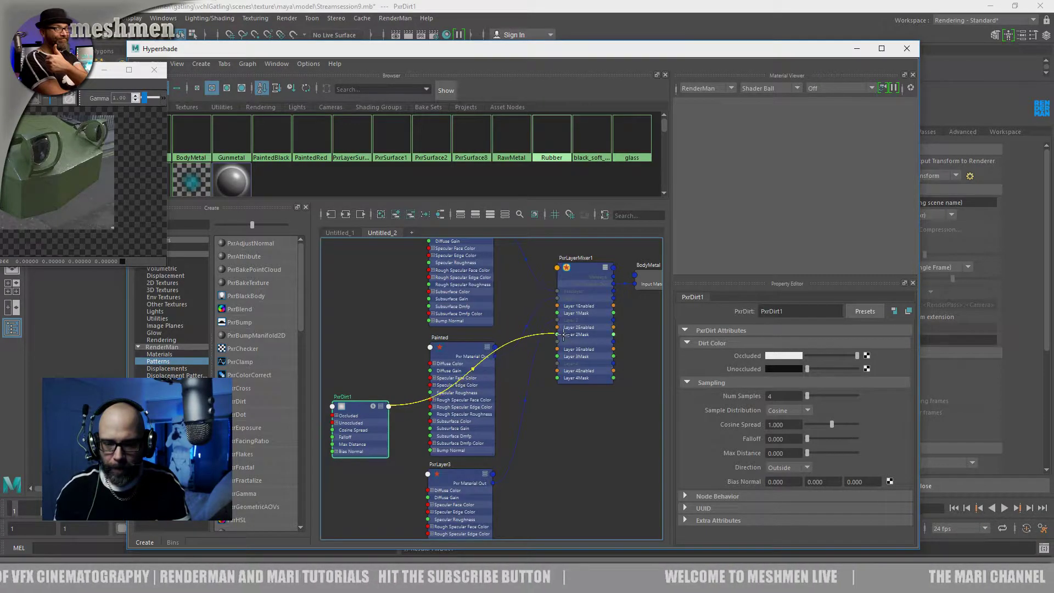
left_click(561, 332)
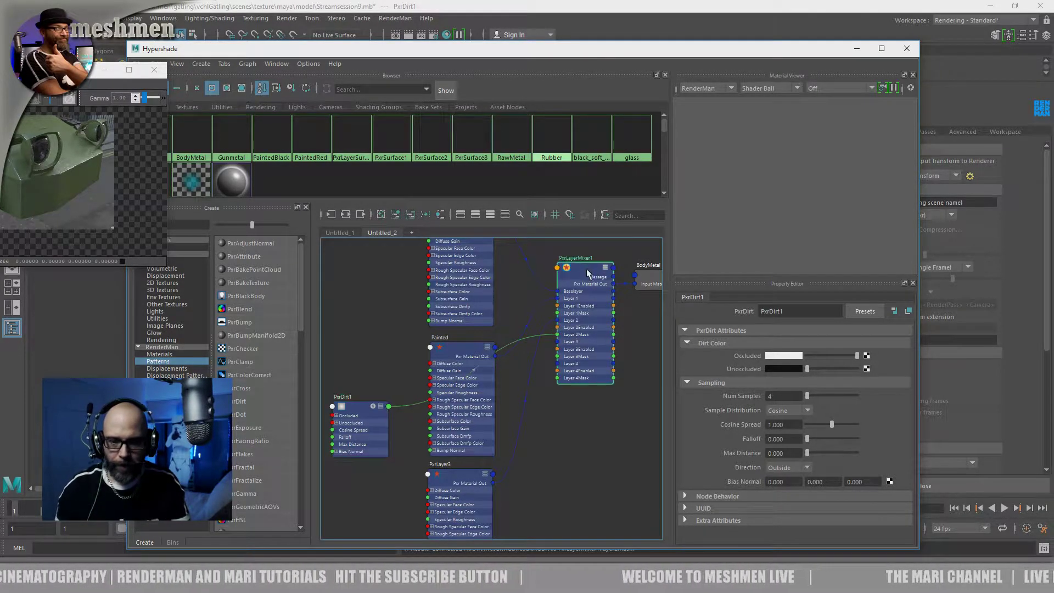
Collapse the Painted, PxrLayer3 and BaseMetal nodes, and arrange them with PxrDirt1 around the layer mixer
left_click_drag(359, 409, 372, 462)
left_click_drag(461, 477, 457, 474)
left_click_drag(391, 465, 387, 462)
left_click(456, 348)
key("1")
left_click(462, 476)
key("1")
middle_click_drag(485, 429, 500, 502, "alt")
left_click(481, 299)
key("1")
left_click_drag(385, 528, 390, 473)
mouse_move(473, 422)
left_mouse_down()
mouse_move(457, 383)
mouse_move(465, 373)
left_mouse_up()
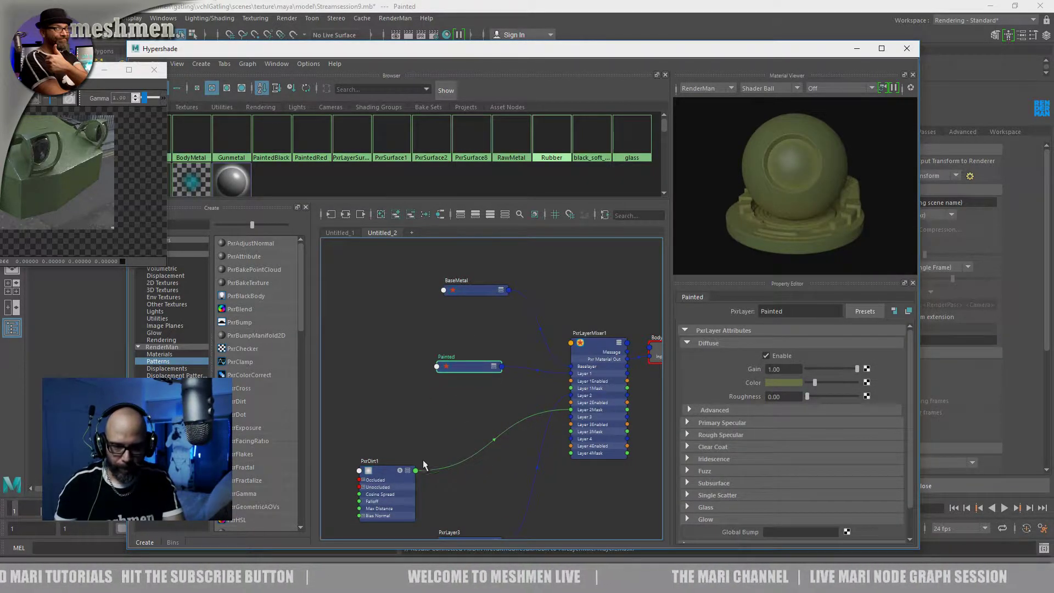
Select the vehicle's painted metal body and frame it in close-up, with the IPR render window placed beside the viewport
left_click_drag(389, 475, 396, 476)
left_click_drag(455, 496, 451, 494)
left_click_drag(397, 429, 393, 430)
left_click_drag(517, 49, 634, 287)
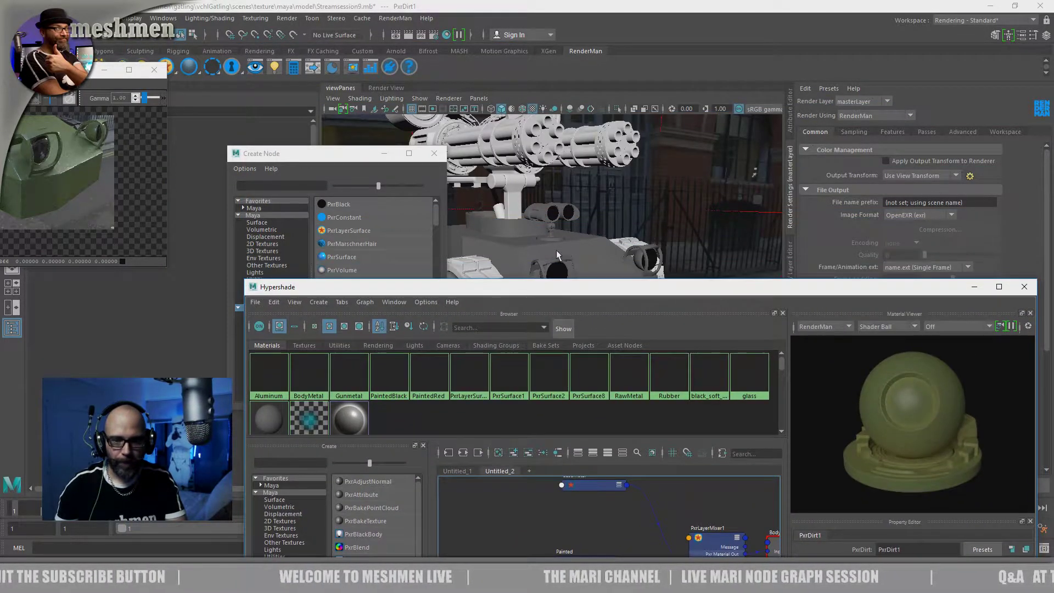
left_click(559, 251)
scroll(613, 254, "up", 8)
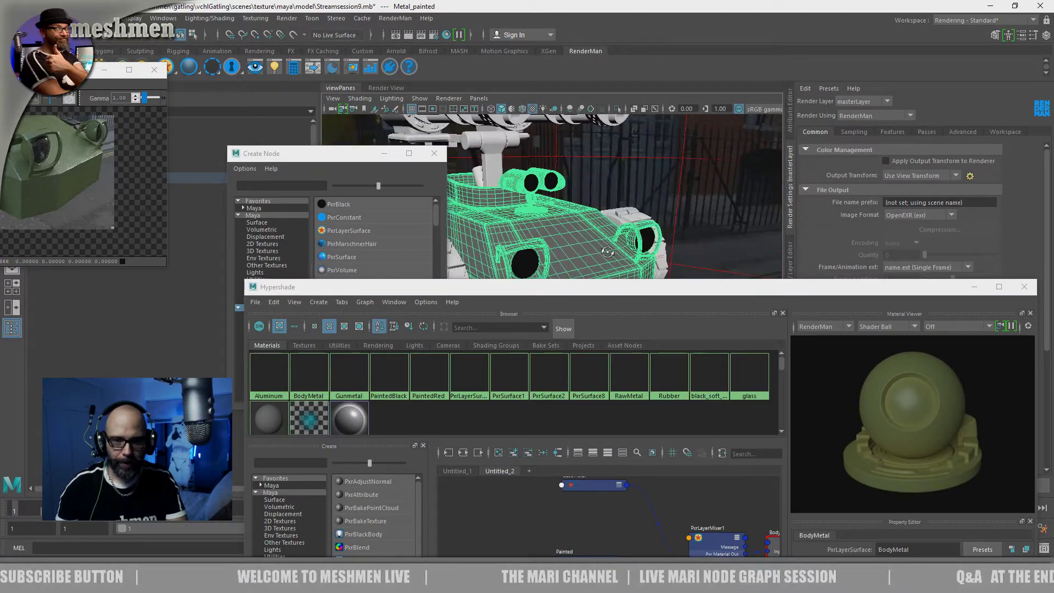
left_click_drag(638, 259, 643, 264, "alt")
left_click_drag(61, 72, 439, 96)
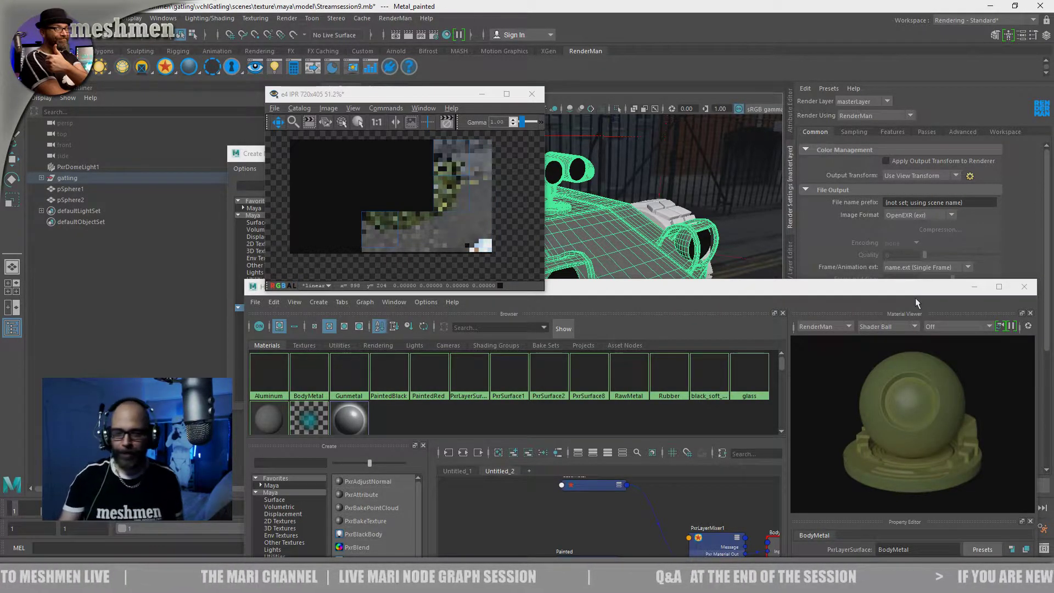
left_click_drag(406, 102, 393, 99)
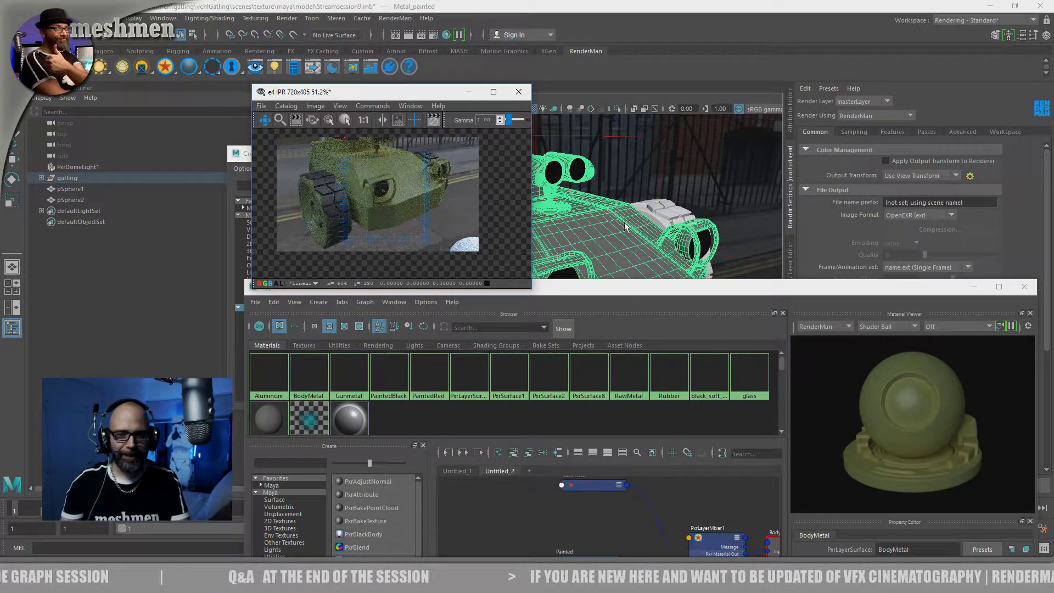
left_click_drag(598, 210, 642, 240, "alt")
Bring the Hypershade beside the IPR render, select PxrDirt1 and set its Max Distance to 21.348
left_click_drag(618, 292, 728, 147)
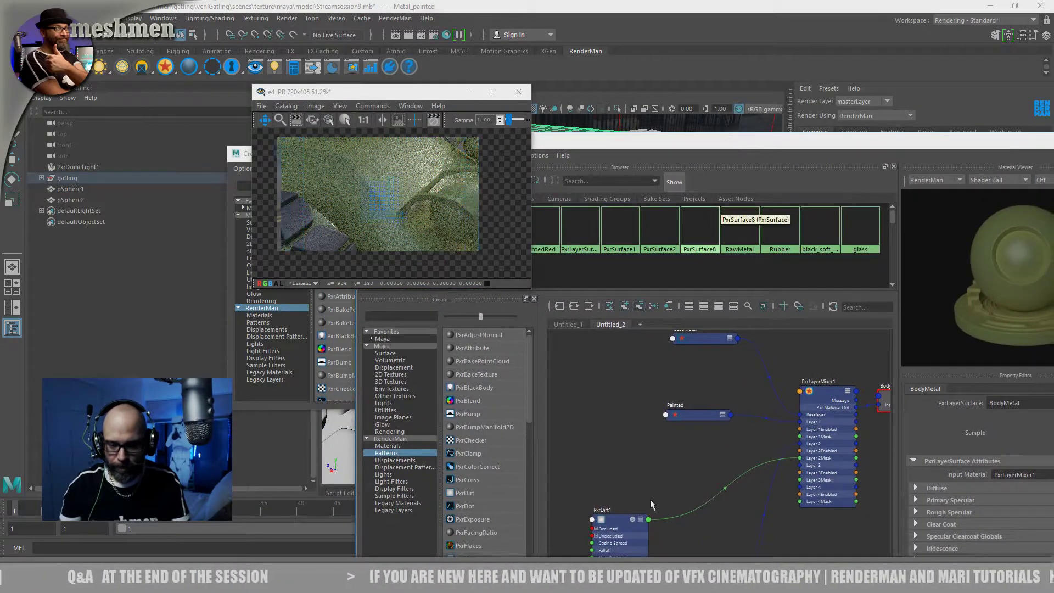
left_click(625, 513)
mouse_move(665, 462)
middle_mouse_down("alt")
mouse_move(602, 379)
mouse_move(612, 428)
mouse_move(676, 450)
middle_mouse_up("alt")
left_click_drag(629, 428, 629, 433)
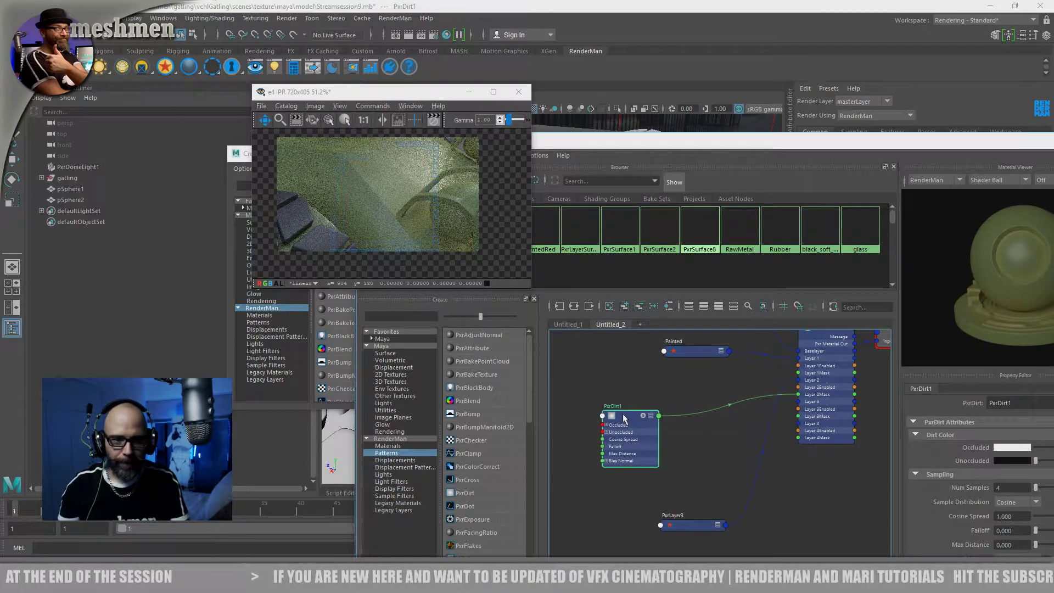
left_click_drag(664, 147, 578, 161)
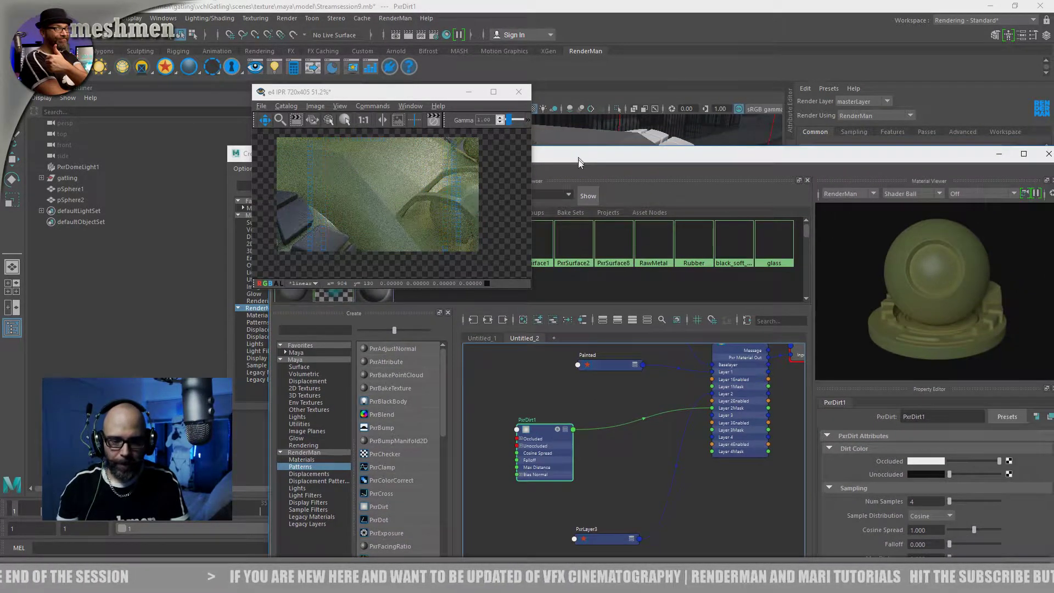
left_click_drag(538, 433, 530, 438)
mouse_move(685, 160)
left_mouse_down()
mouse_move(707, 162)
mouse_move(673, 144)
left_mouse_up()
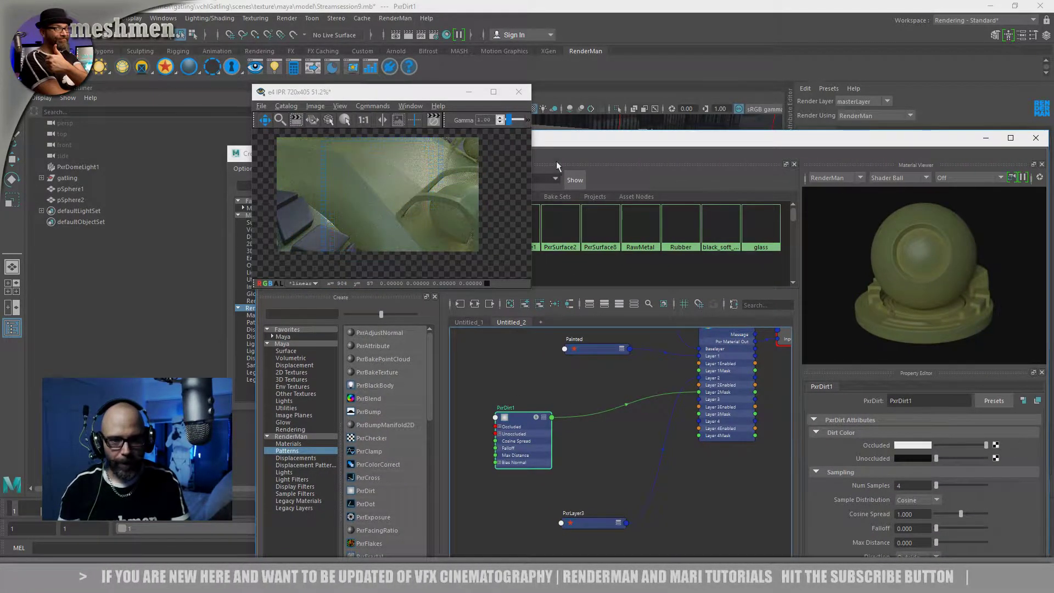
left_click_drag(524, 428, 518, 428)
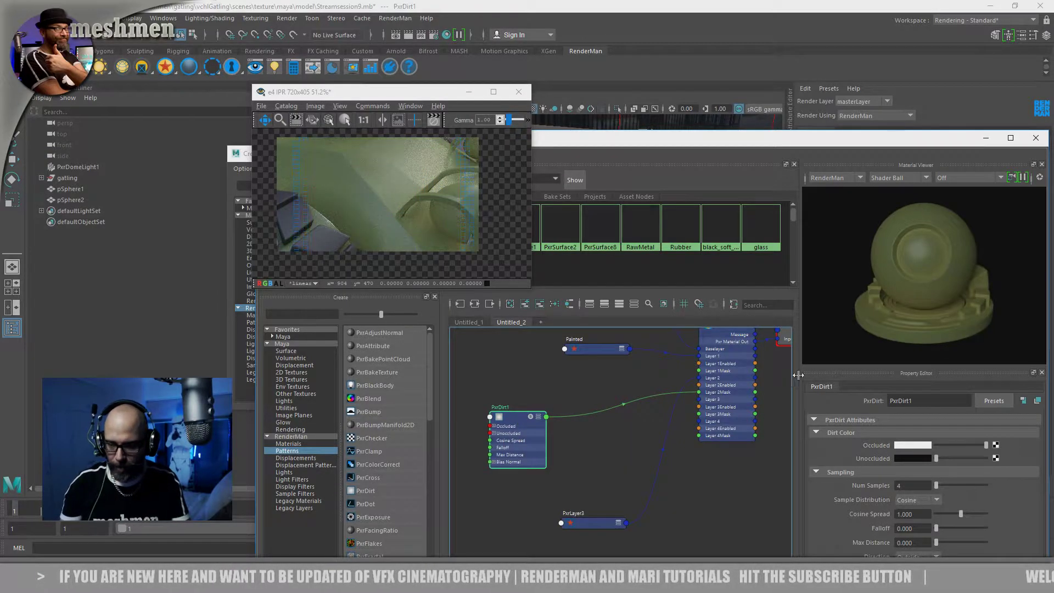
left_click_drag(755, 145, 652, 99)
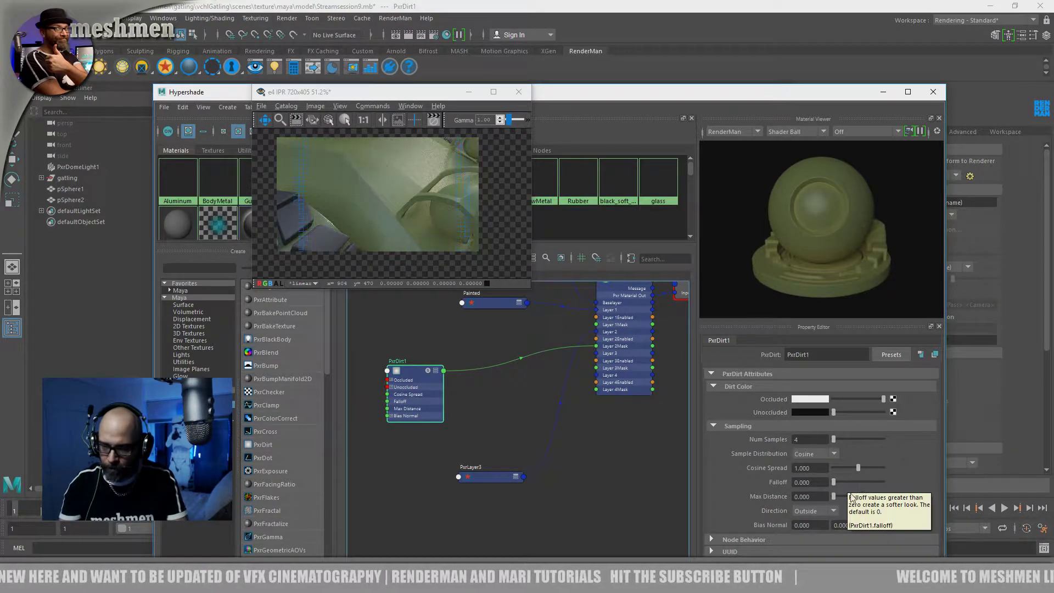
mouse_move(833, 496)
left_mouse_down()
mouse_move(854, 500)
mouse_move(845, 500)
left_mouse_up()
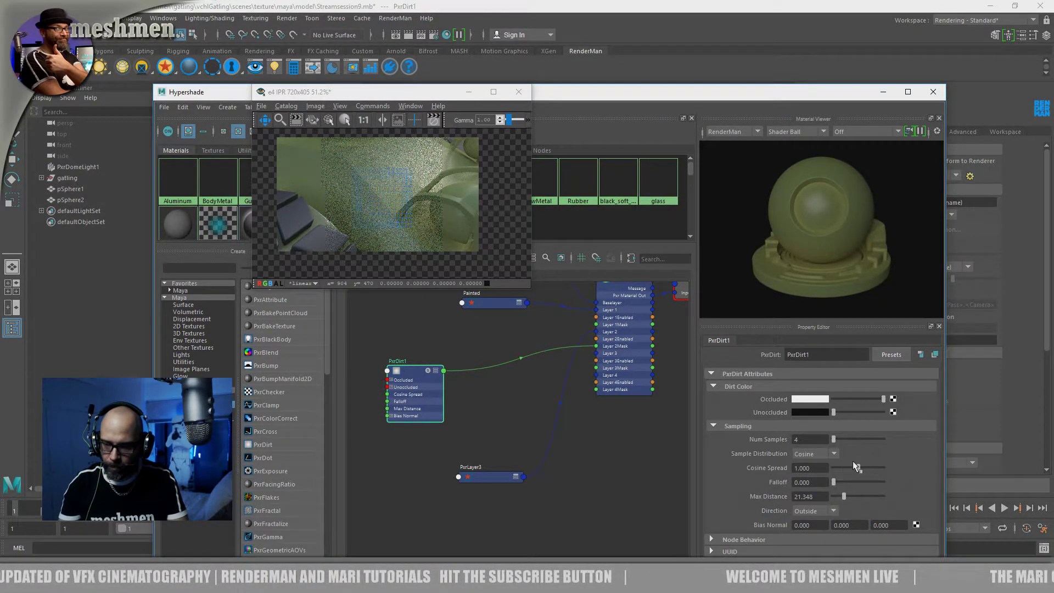
Try to solo the PxrDirt1 node to preview the dirt mask on its own
left_click(428, 371)
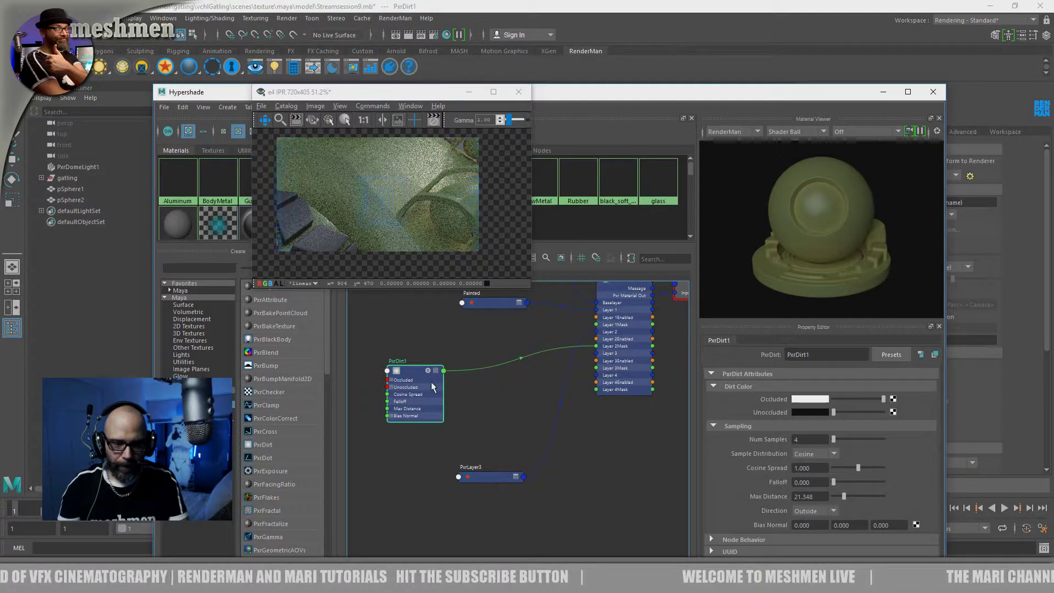
left_click_drag(423, 379, 420, 383)
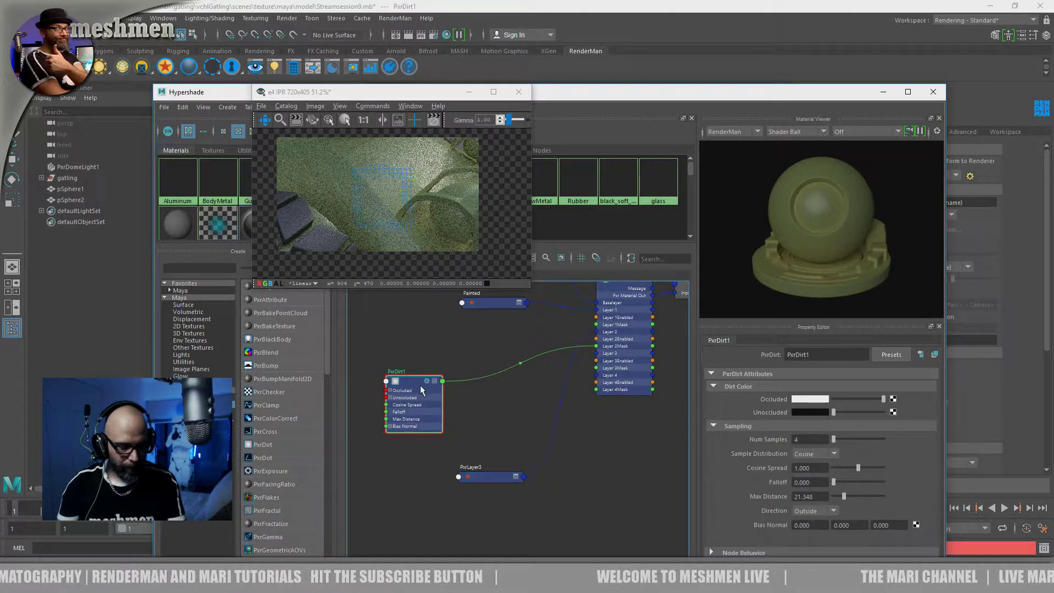
left_click_drag(367, 100, 359, 111)
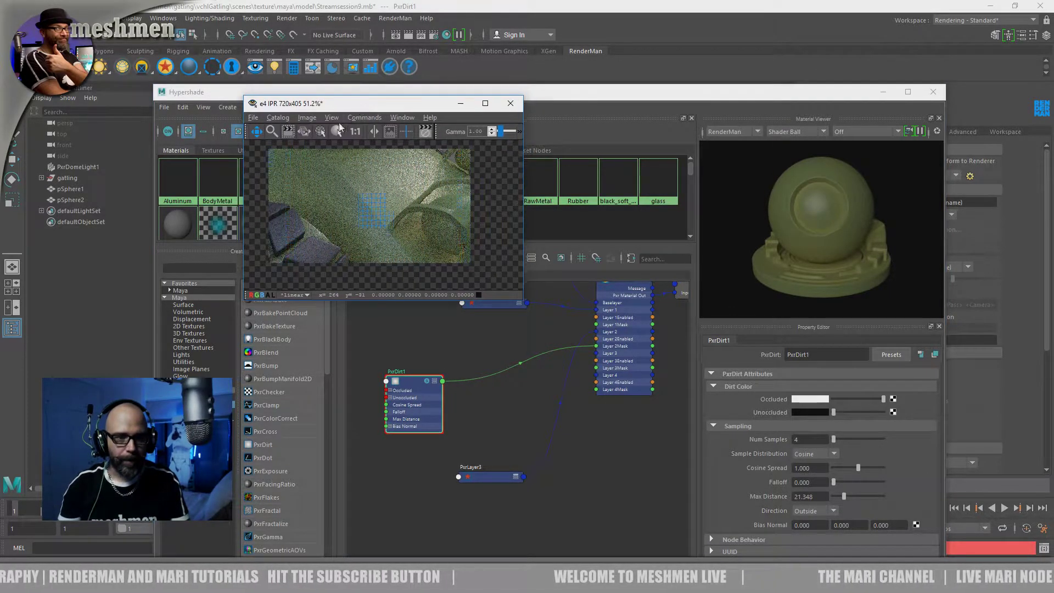
Create a RenderMan PxrConstant node and place it below PxrLayer3 in the graph
left_click(471, 359)
middle_click_drag(607, 466, 597, 466, "alt")
right_click(597, 463)
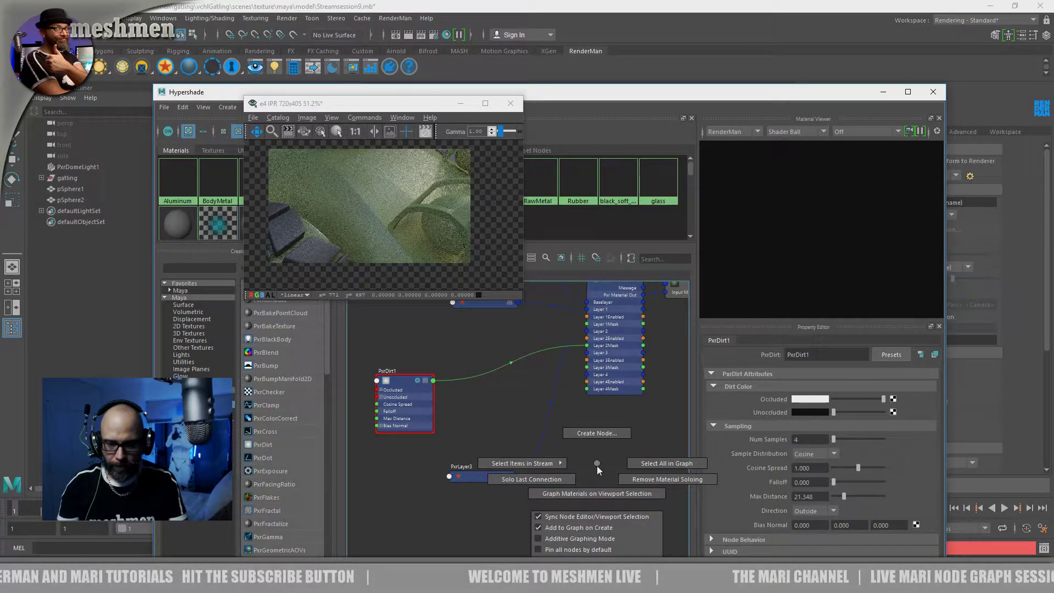
left_click(587, 433)
left_click(300, 106)
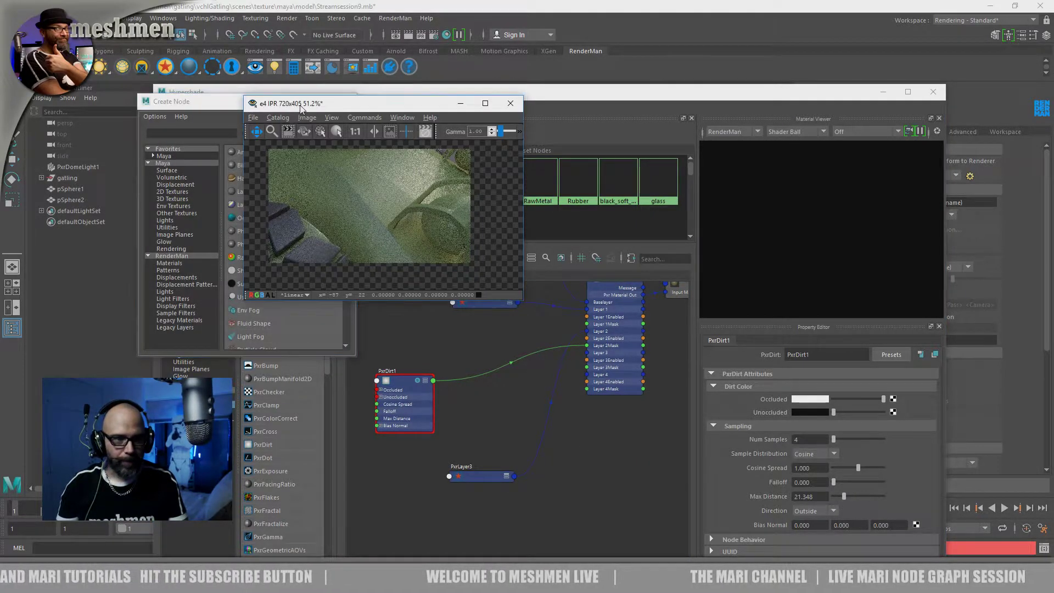
left_click_drag(301, 107, 446, 106)
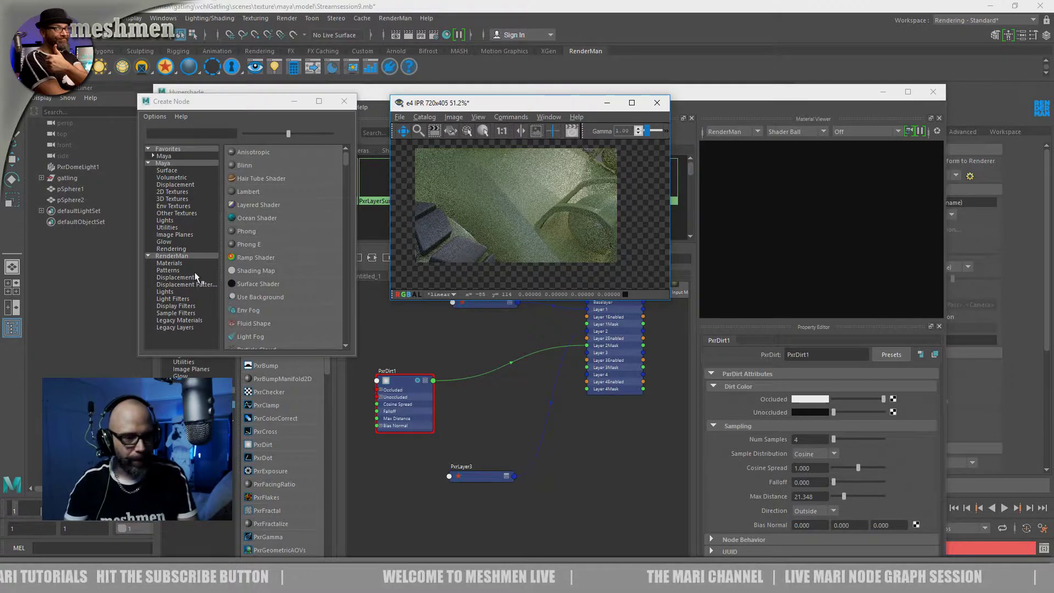
left_click(172, 256)
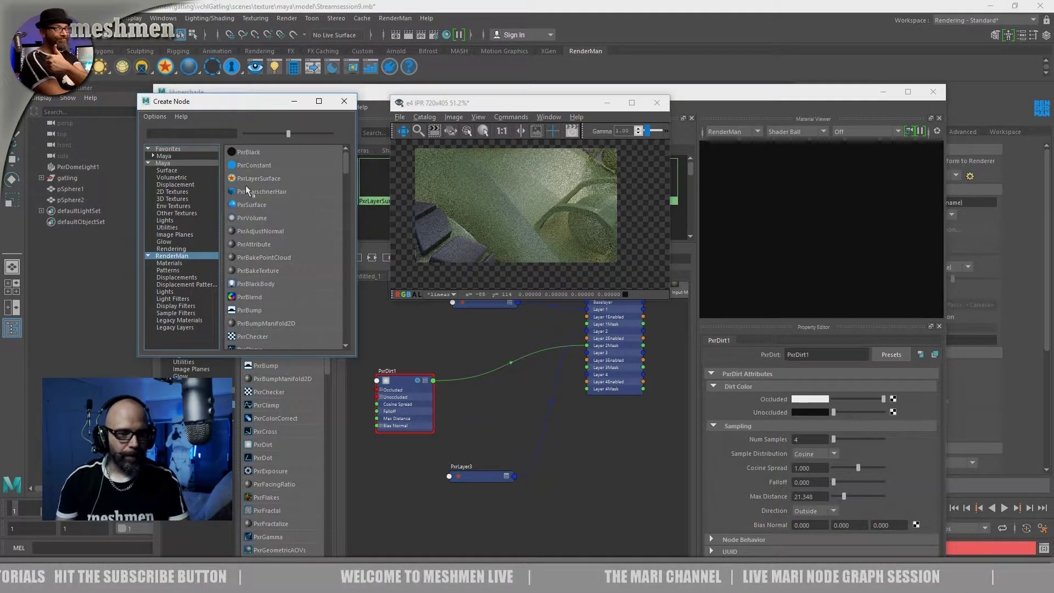
left_click(254, 164)
left_click(476, 535)
left_click_drag(467, 530, 479, 531)
Show all ports of PxrDirt1 and connect its Result RGB output to the Emit Color of PxrConstant1
right_click(432, 380)
mouse_move(451, 446)
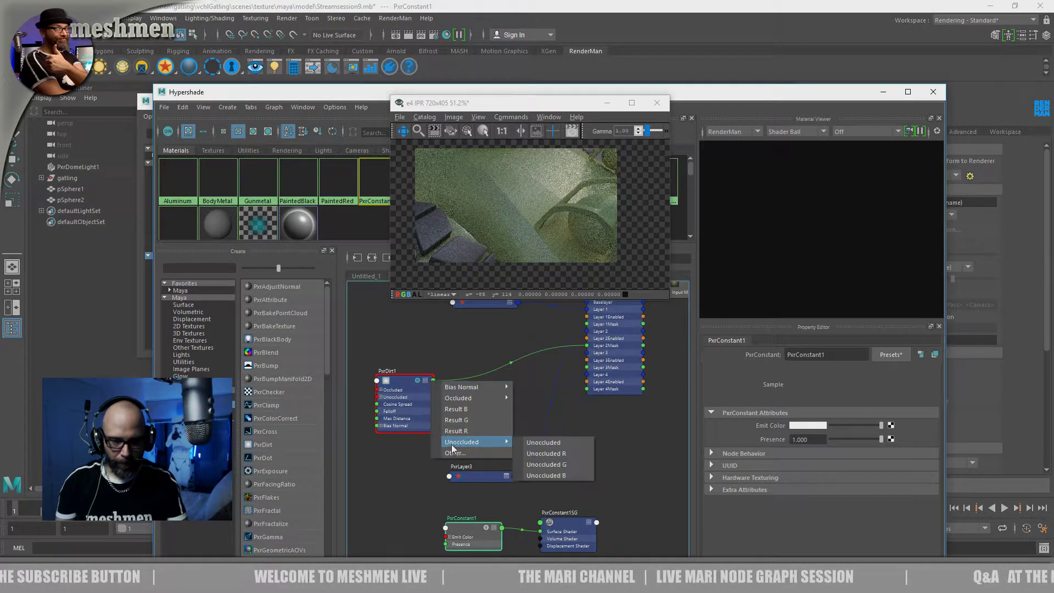
left_click_drag(409, 383, 396, 380)
key("3")
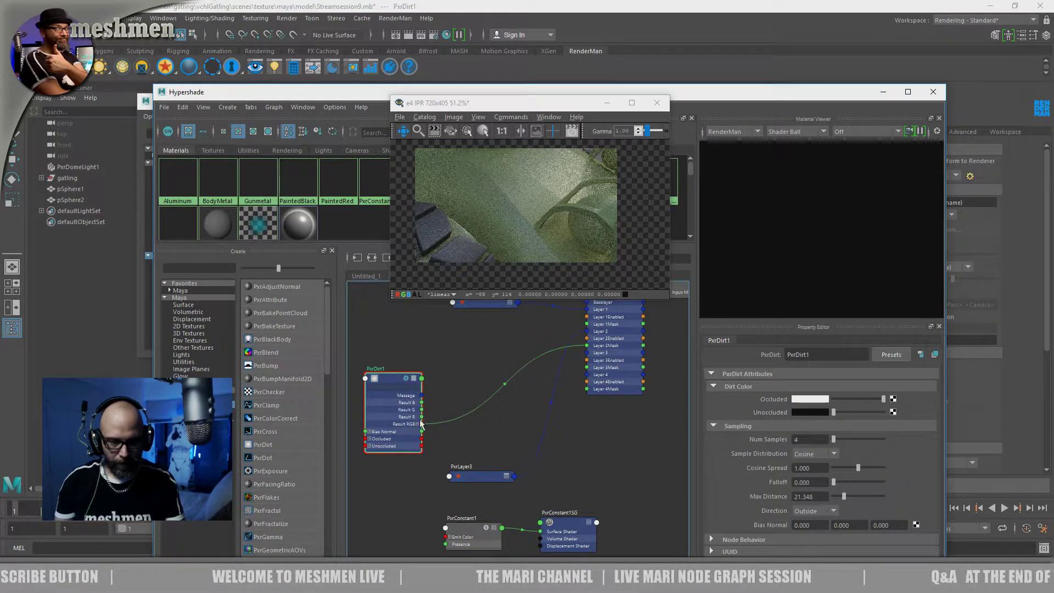
left_click_drag(421, 424, 453, 543)
Select the vehicle's painted body in the viewport and assign the PxrConstant1 material to it
left_click_drag(439, 102, 439, 372)
left_click(496, 281)
right_click_drag(528, 292, 509, 294, "alt")
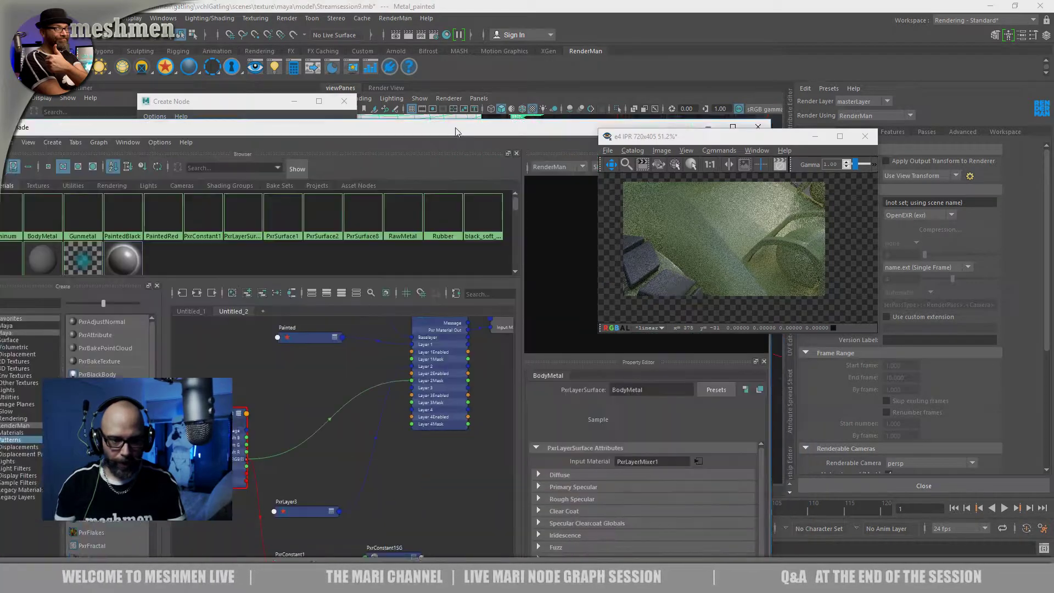
left_click_drag(494, 368, 447, 110)
right_click_drag(282, 543, 293, 350)
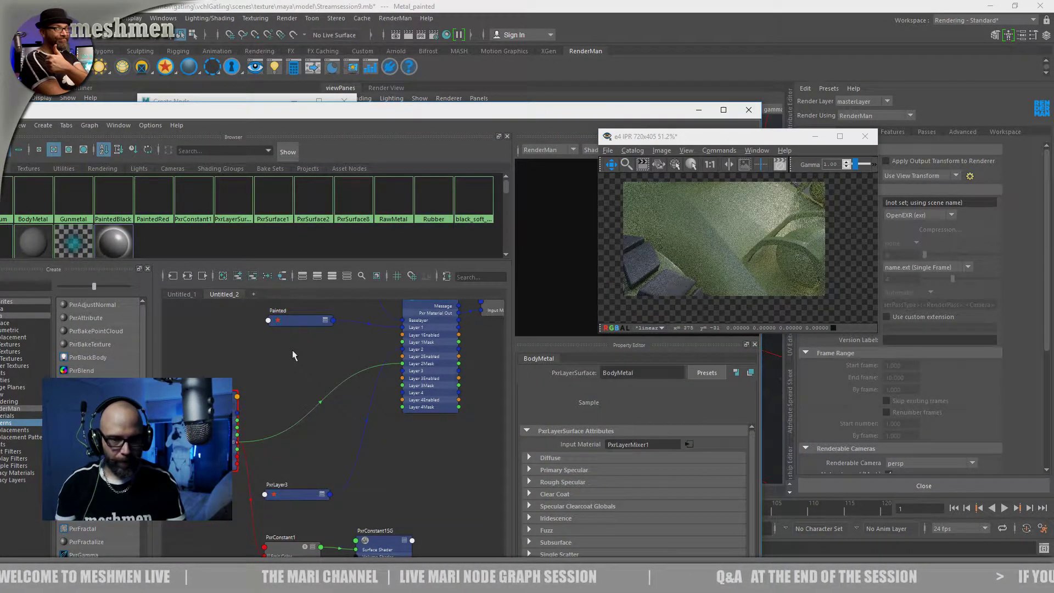
left_click_drag(433, 113, 453, 287)
right_click_drag(510, 256, 476, 246, "alt")
left_click_drag(409, 290, 528, 113)
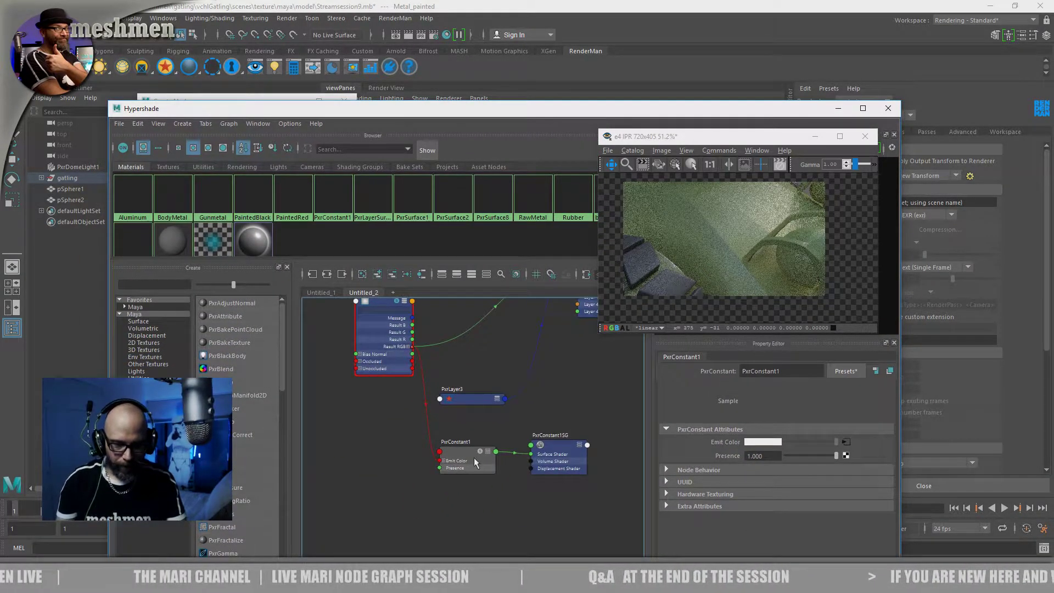
right_click_drag(459, 451, 458, 357)
Arrange the Hypershade and IPR render windows side by side, select PxrDirt1, and close both Create Node windows
left_click_drag(522, 105, 620, 47)
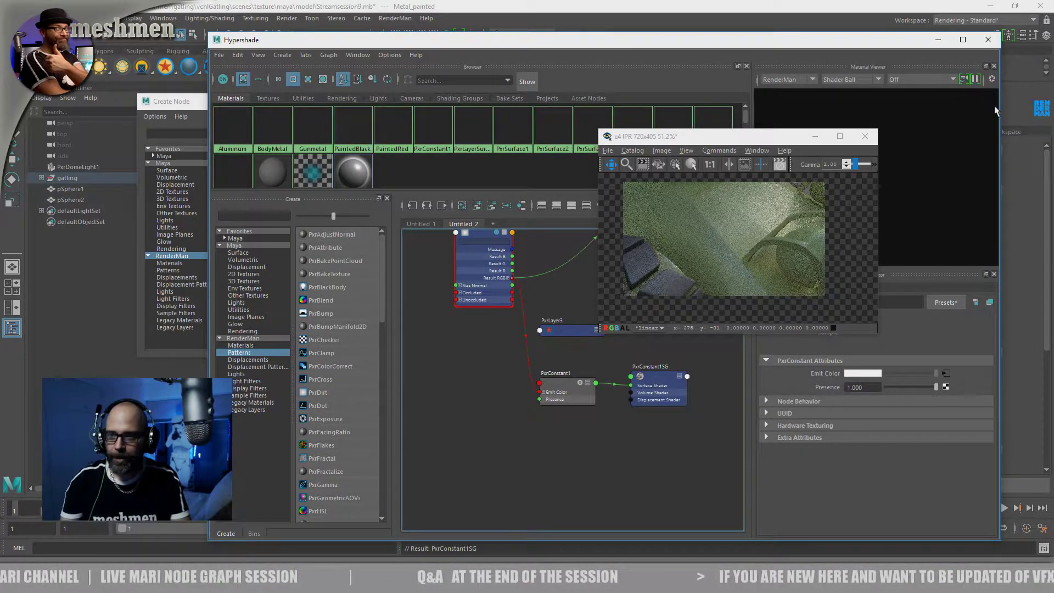
left_click_drag(1000, 109, 878, 110)
left_click_drag(640, 46, 652, 507)
left_click_drag(606, 418, 600, 417, "alt")
left_click_drag(576, 495, 528, 185)
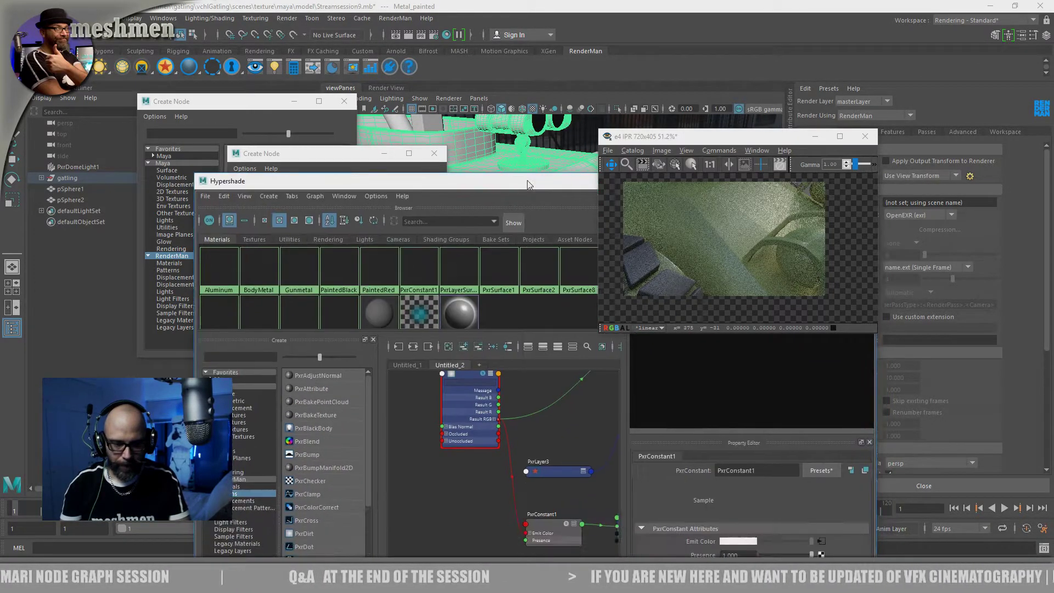
left_click_drag(465, 372, 467, 391)
left_click_drag(567, 176, 740, 38)
left_click_drag(742, 142, 171, 64)
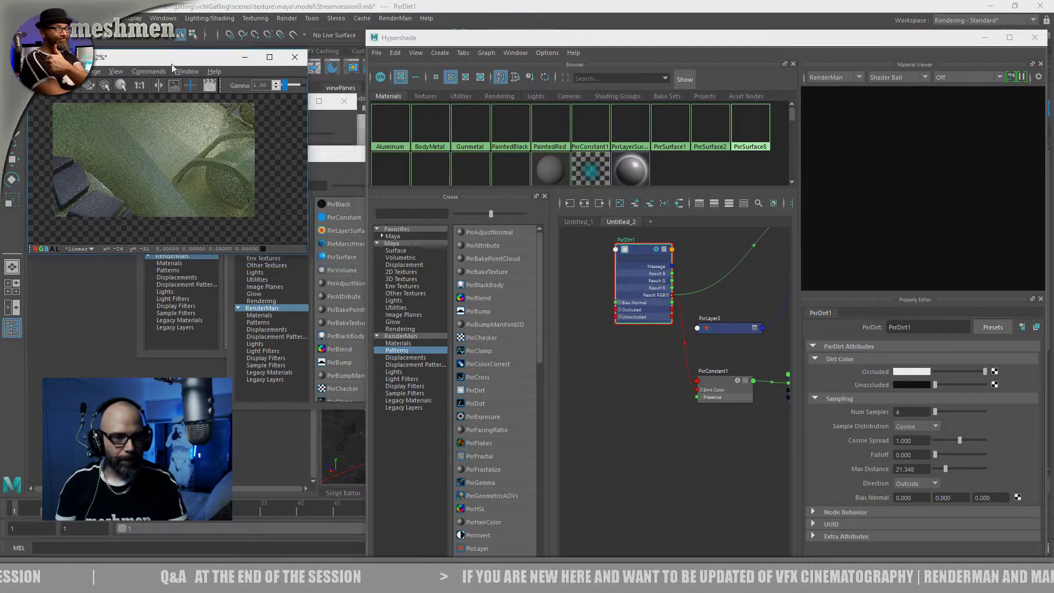
left_click(410, 174)
left_click(438, 153)
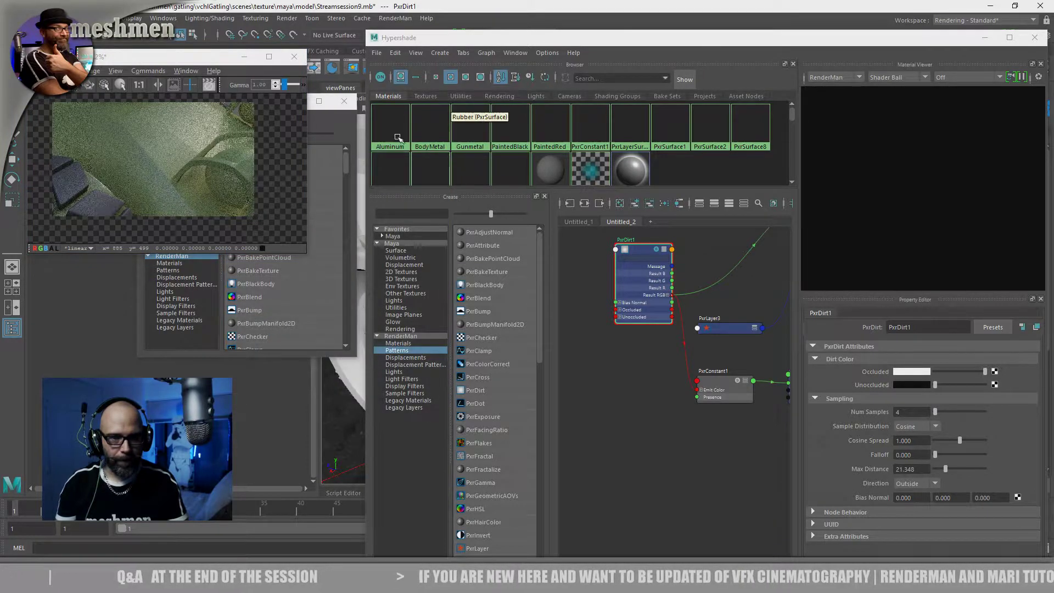
left_click(344, 101)
Enlarge the IPR window, zoom in on its image, and restart the IPR render
left_click_drag(216, 58, 252, 103)
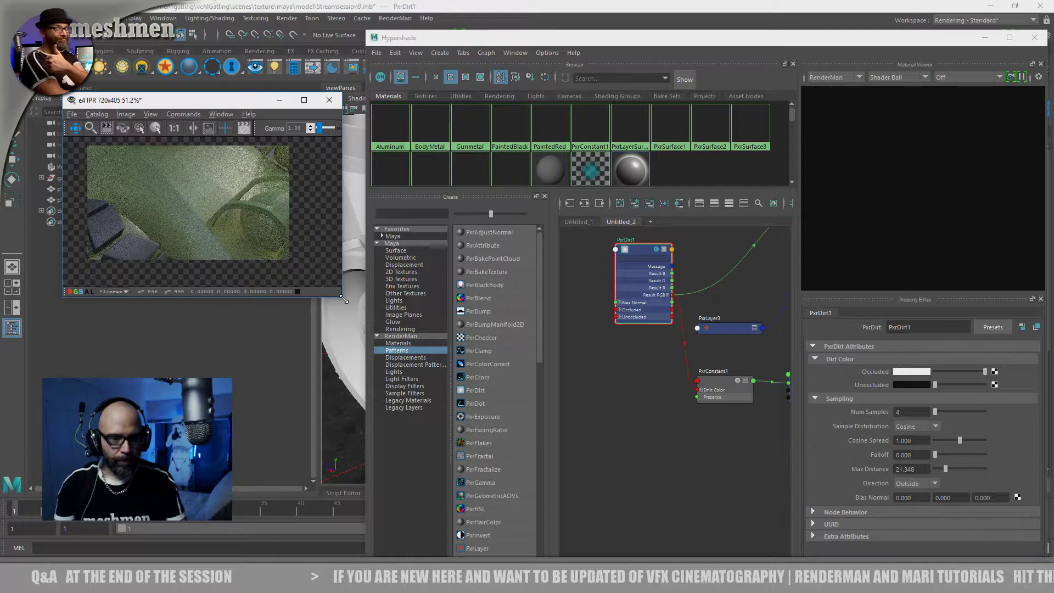
left_click_drag(340, 296, 412, 378)
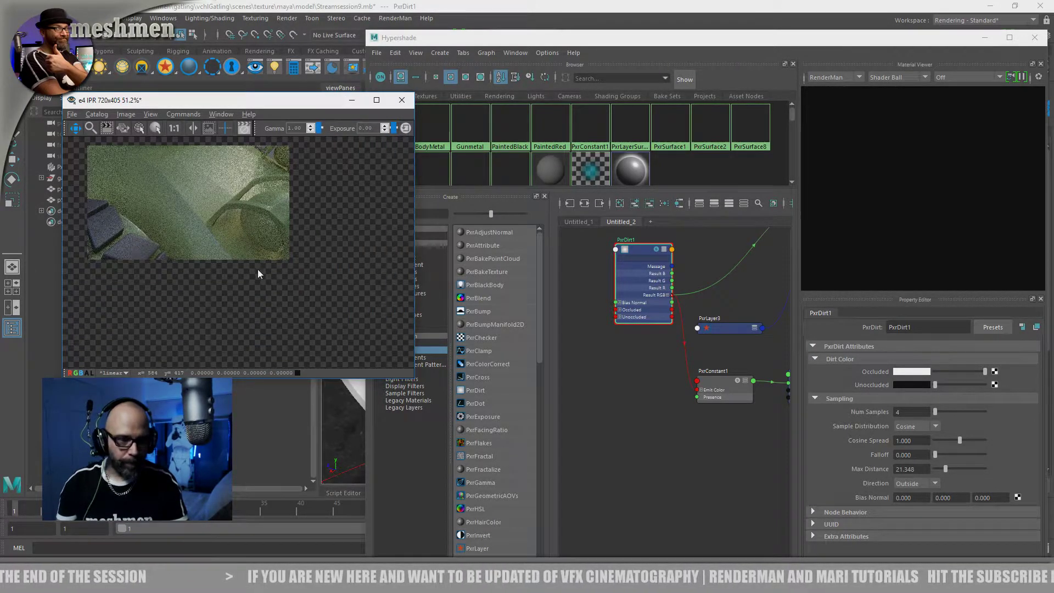
scroll(321, 309, "up", 2)
left_click_drag(256, 104, 245, 96)
left_click(75, 67)
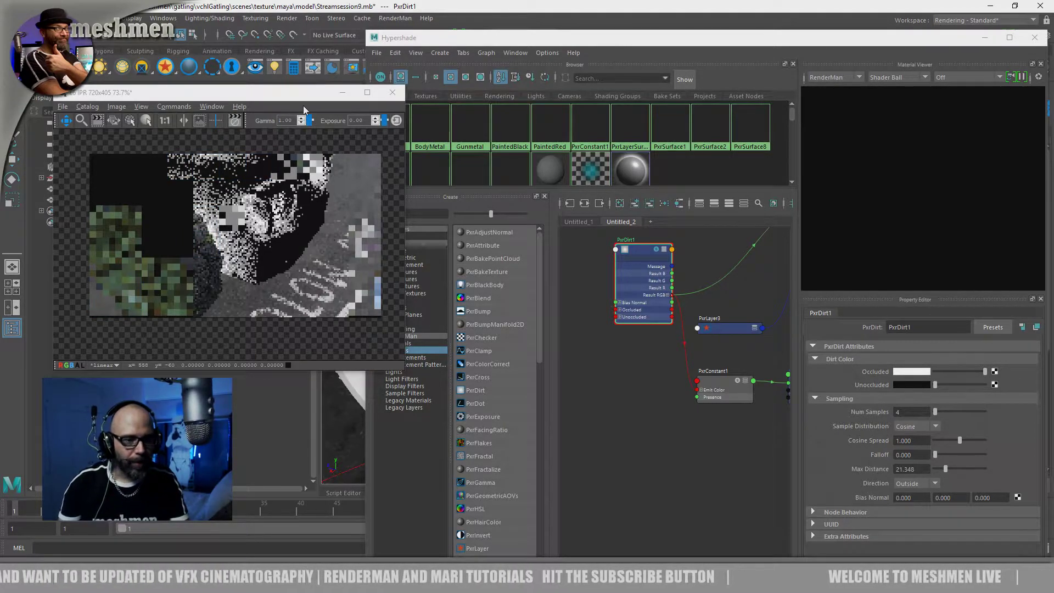
left_click_drag(297, 89, 305, 149)
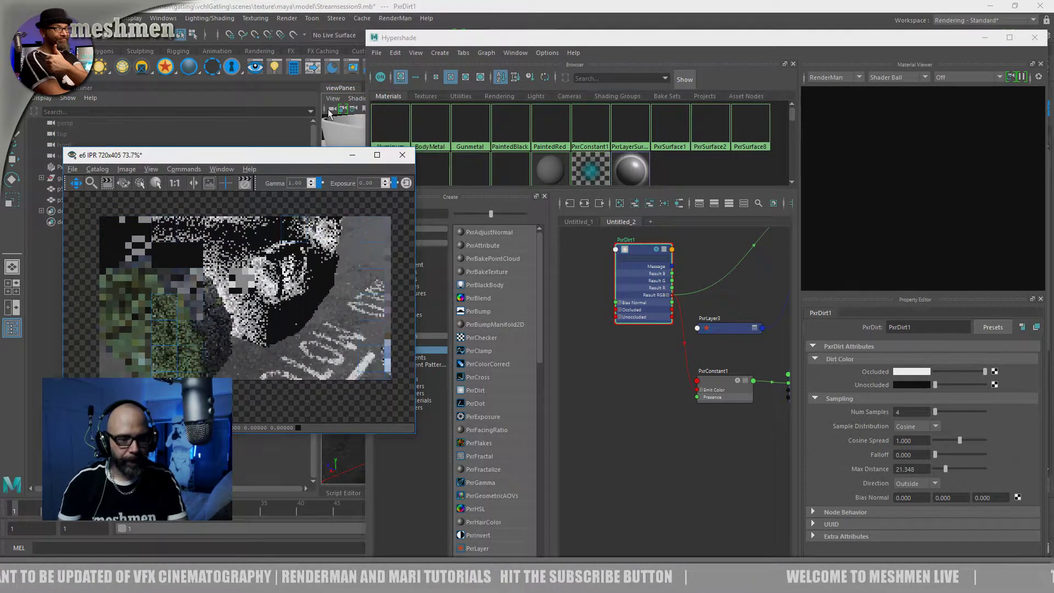
Adjust PxrDirt1's sampling by setting Max Distance to 51.685 and Cosine Spread to 0.770
left_click_drag(643, 251, 603, 256)
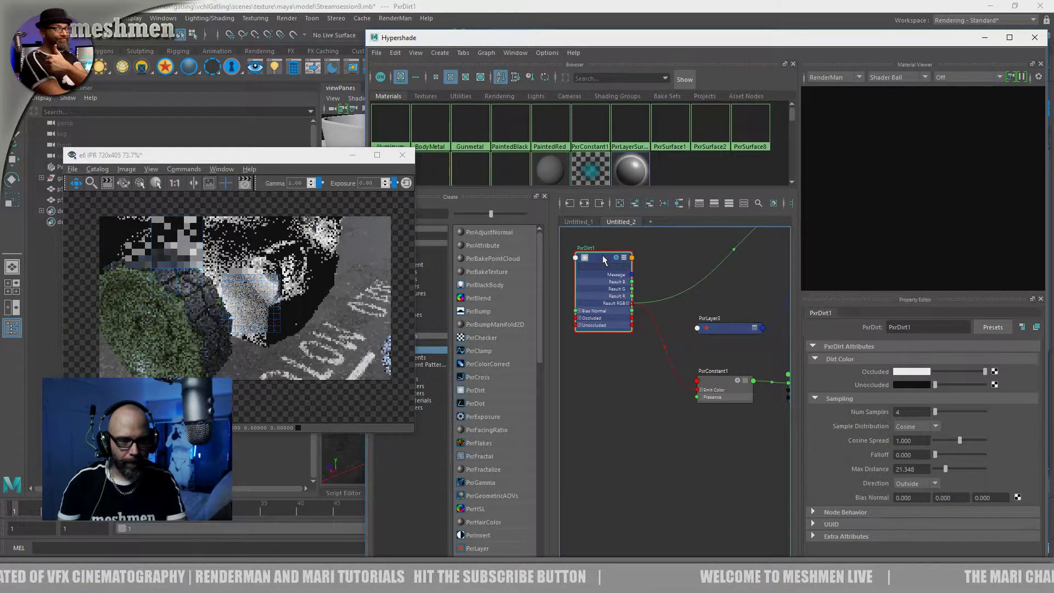
left_click_drag(603, 256, 602, 259)
left_click_drag(945, 477, 942, 473)
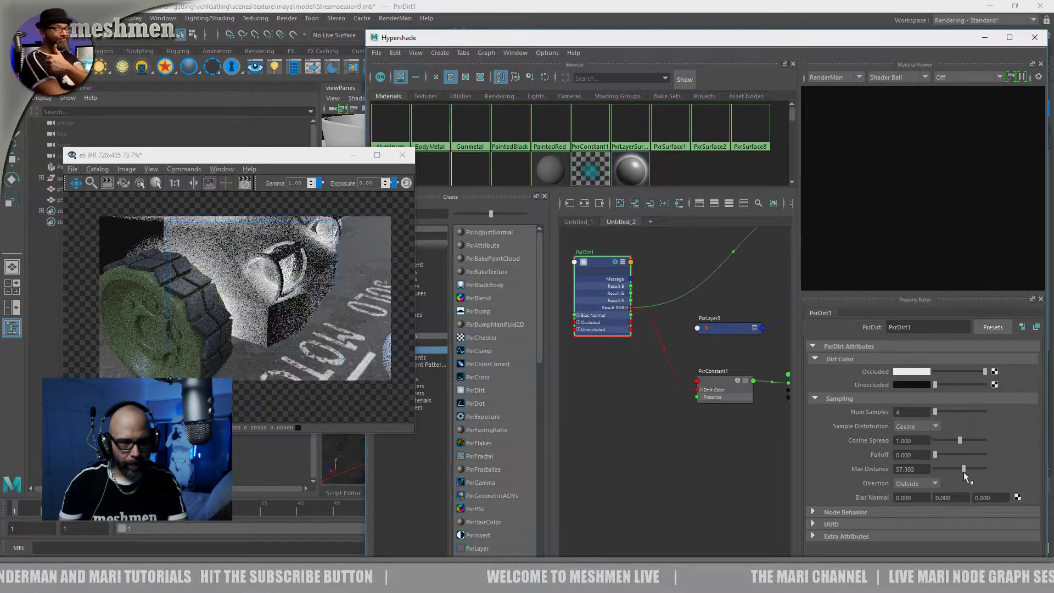
left_click_drag(963, 472, 959, 472)
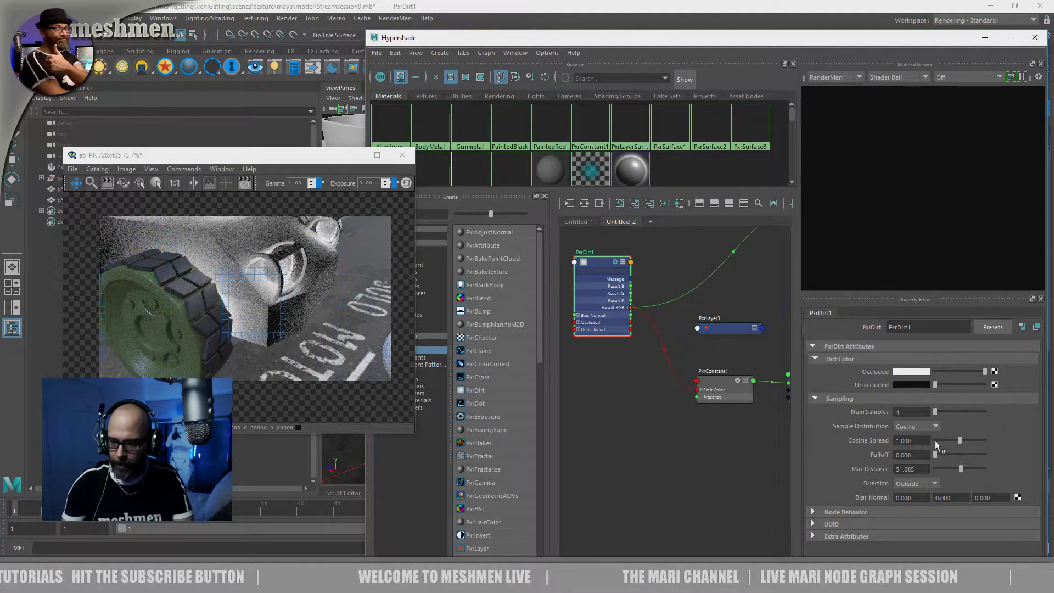
left_click_drag(957, 440, 948, 440)
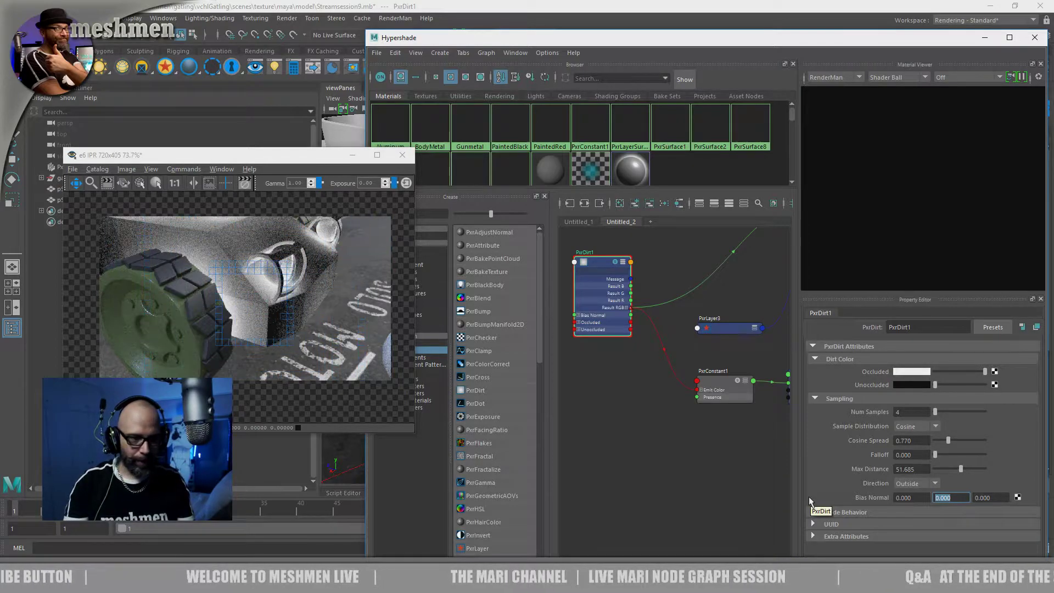
Rearrange the IPR and Hypershade windows so the property editor is fully visible, and set PxrDirt1's Bias Normal Y to 1
left_click_drag(315, 161, 300, 241)
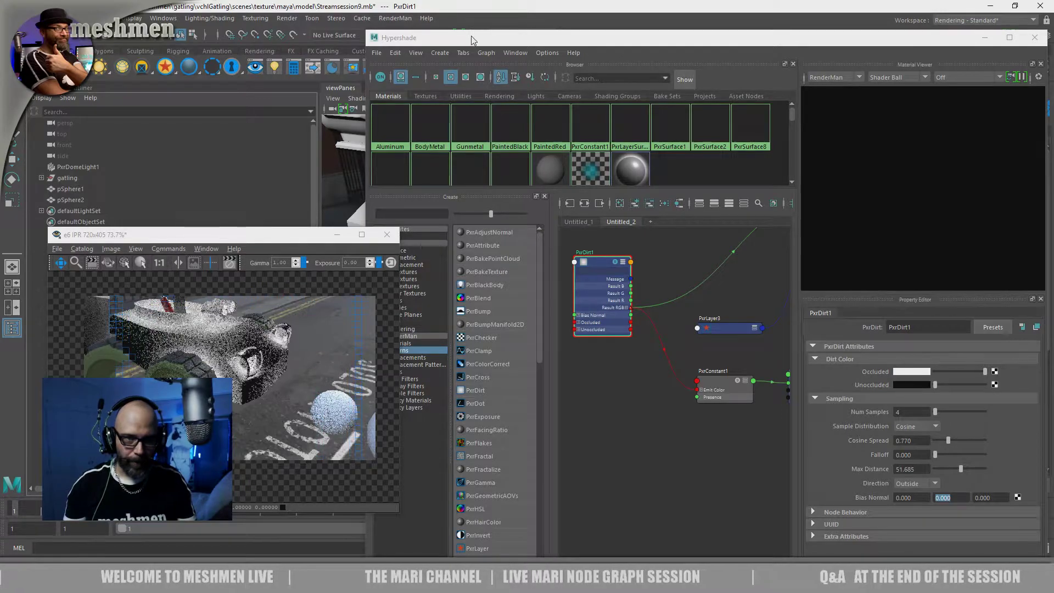
left_click_drag(469, 39, 597, 41)
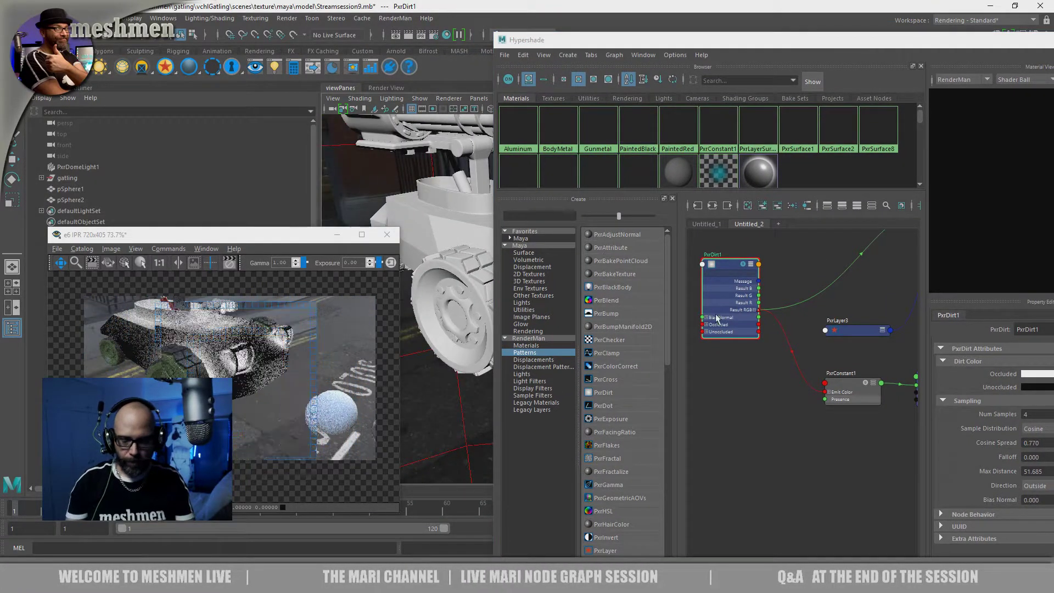
left_click_drag(830, 44, 676, 38)
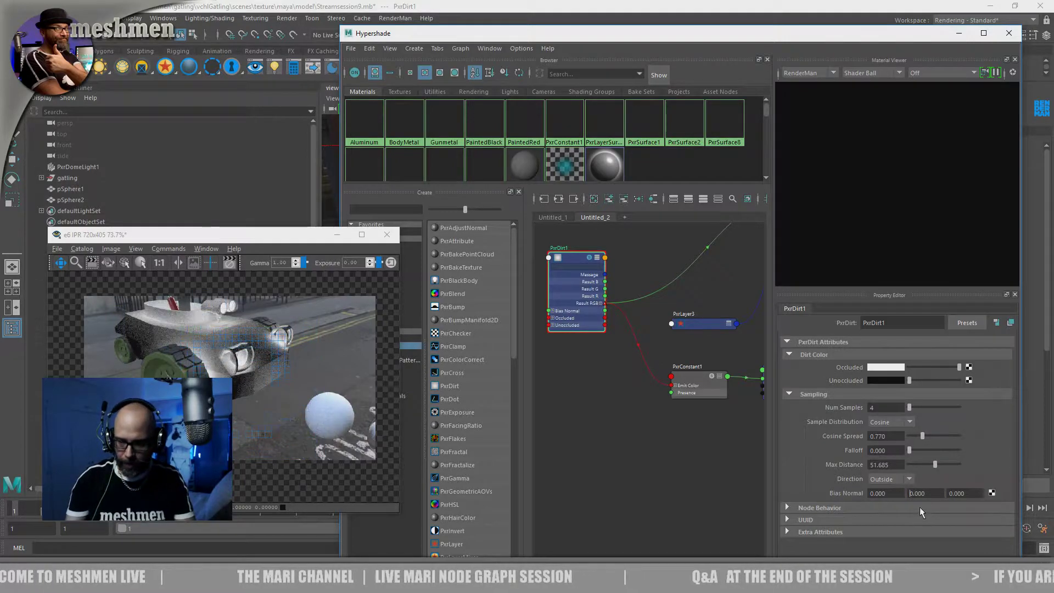
type("1")
key("Return")
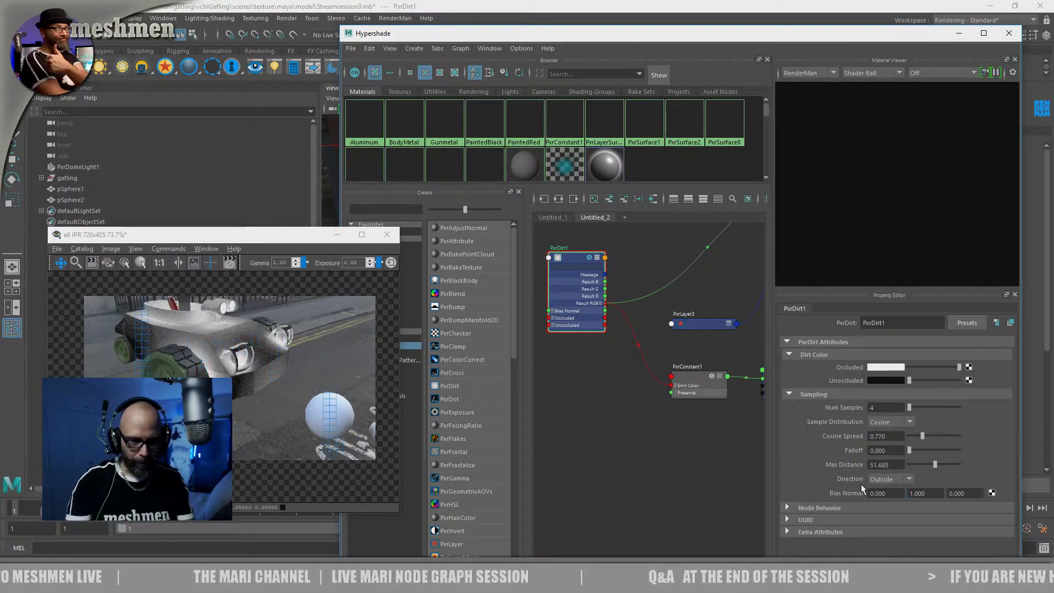
left_click(257, 200)
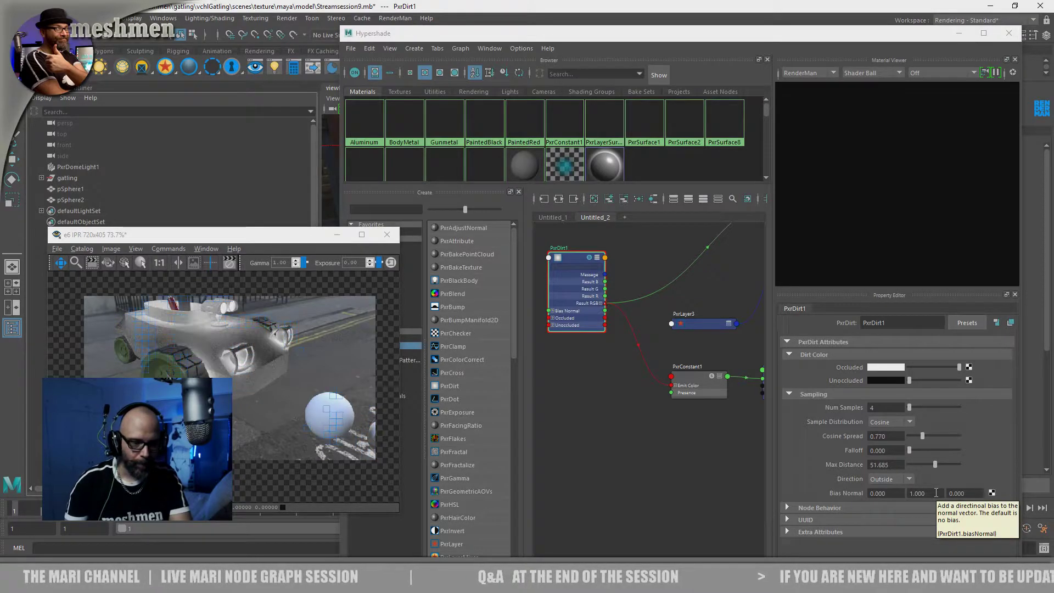
Try a Bias Normal Y value of -1 on PxrDirt1, and set it back to 1
left_click(935, 492)
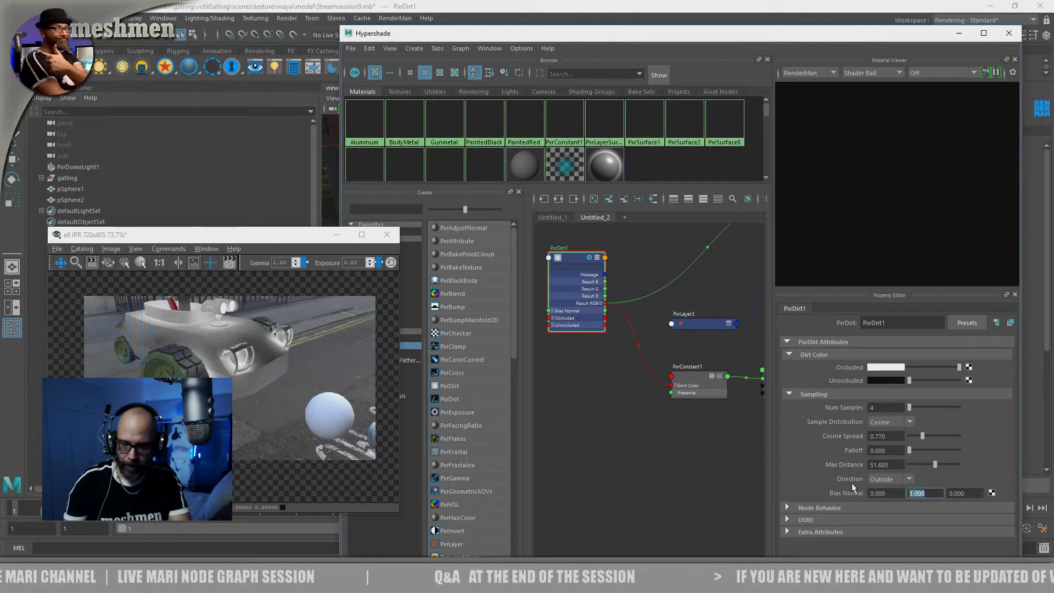
type("-1")
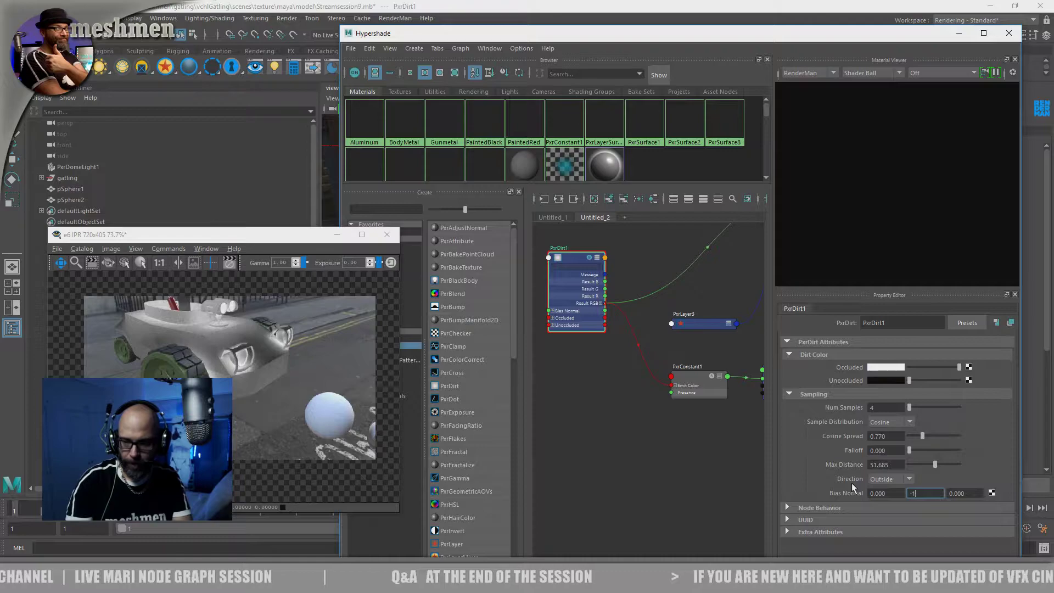
key("Return")
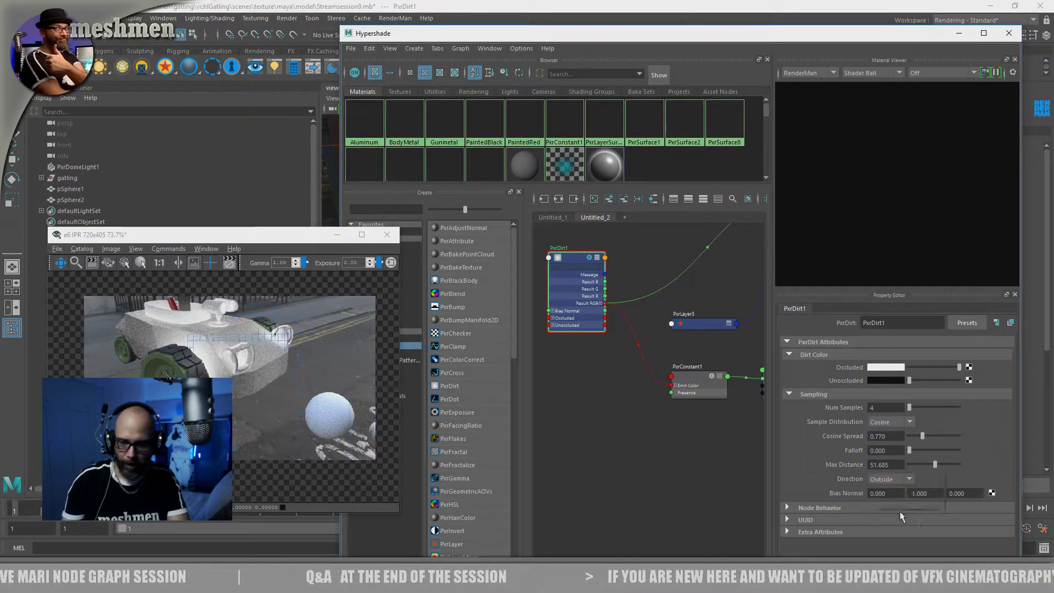
left_click_drag(932, 496, 892, 492)
type("1")
key("Return")
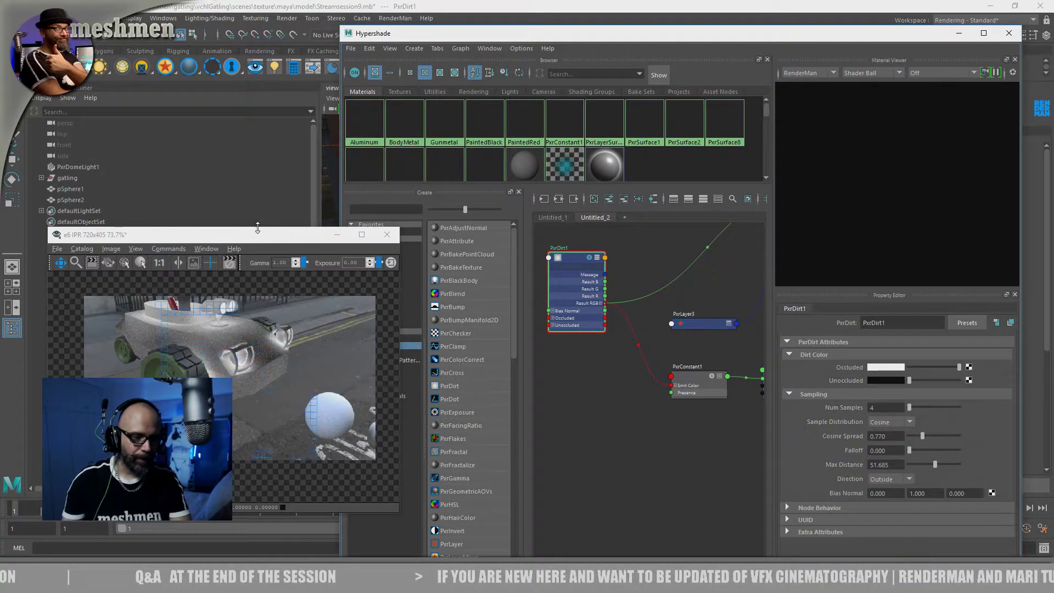
Move the Hypershade window aside to uncover the viewport, and clear empty space around PxrDirt1 in the node graph
left_click_drag(264, 243, 254, 238)
left_click_drag(526, 38, 784, 96)
left_click_drag(822, 319, 820, 324)
middle_click_drag(868, 452, 907, 457, "alt")
left_click_drag(866, 327, 854, 331)
key("Tab")
key("Escape")
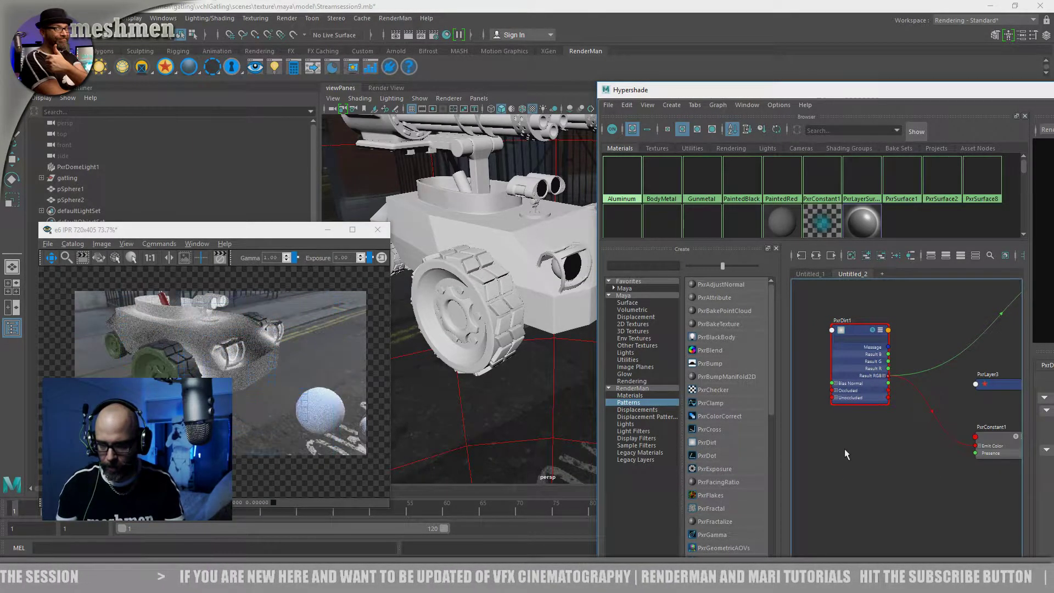
right_click(844, 449)
left_click(840, 420)
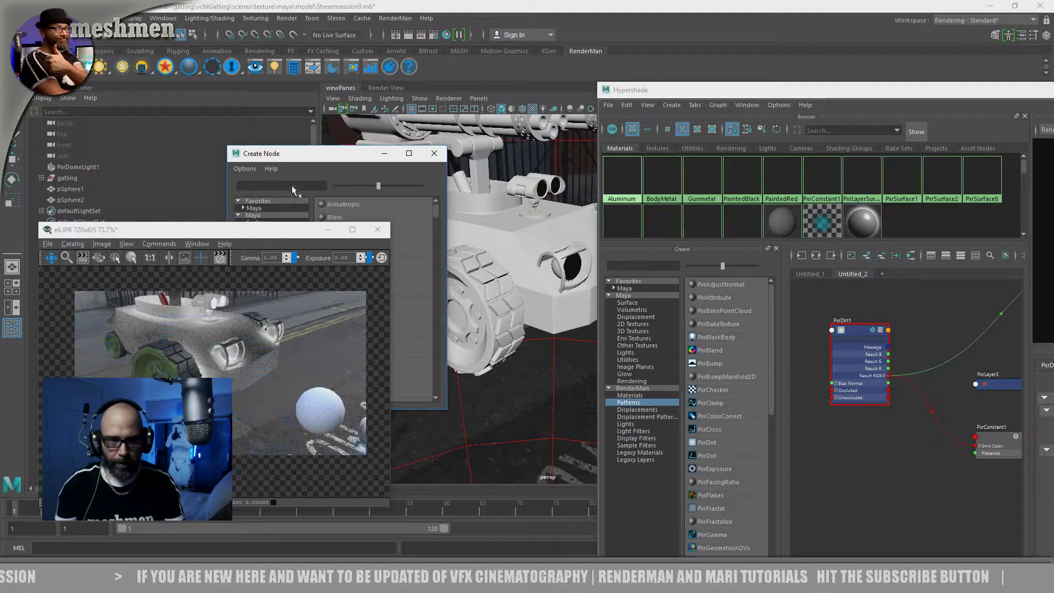
left_click_drag(319, 159, 354, 169)
left_click(471, 164)
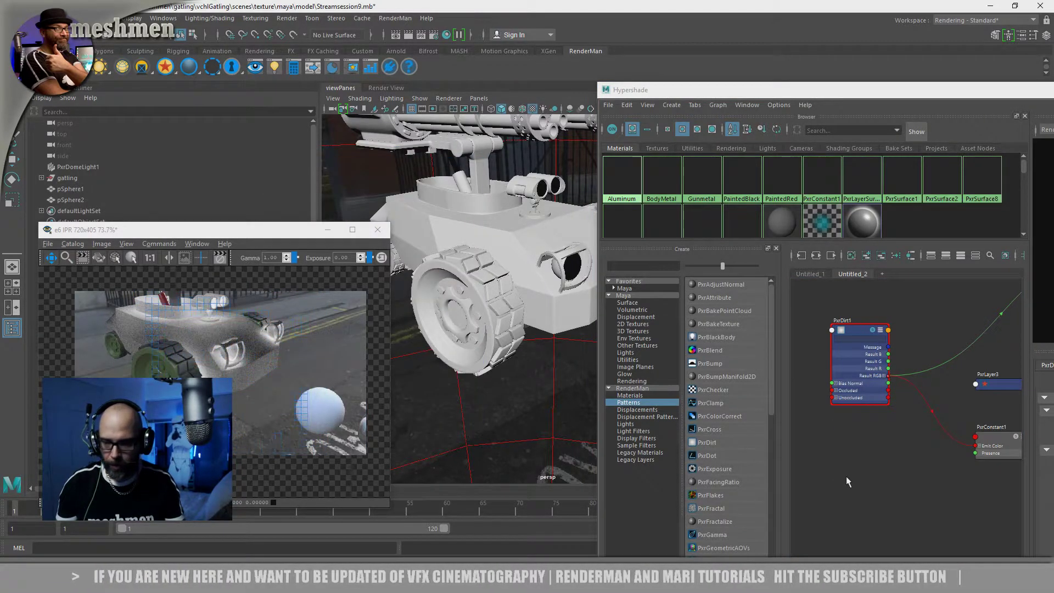
Create a PxrBlend node in the graph between PxrDirt1 and PxrConstant1
key("Tab")
type("pxr")
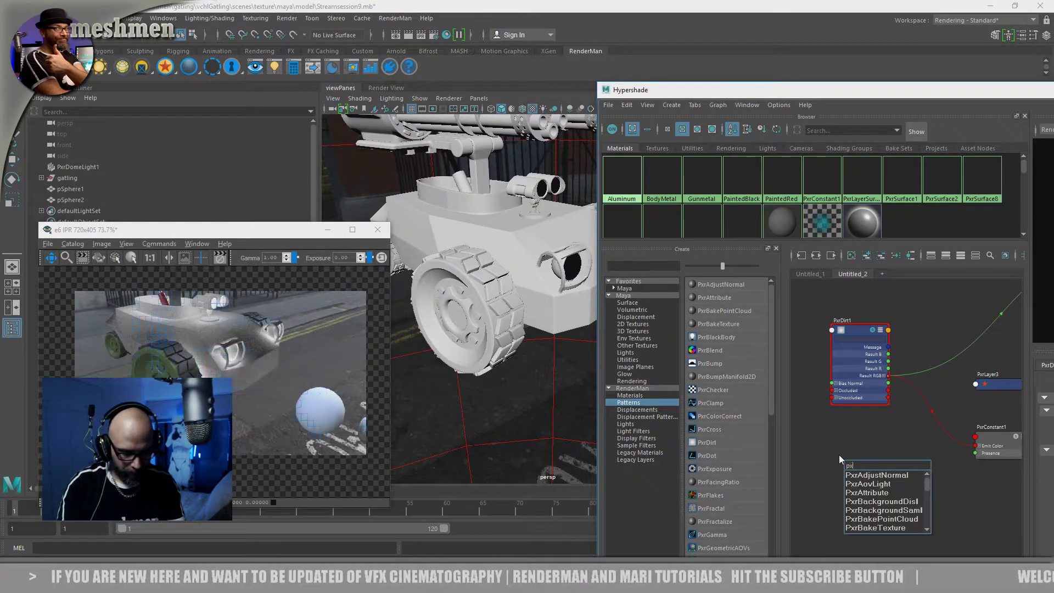
type("blend")
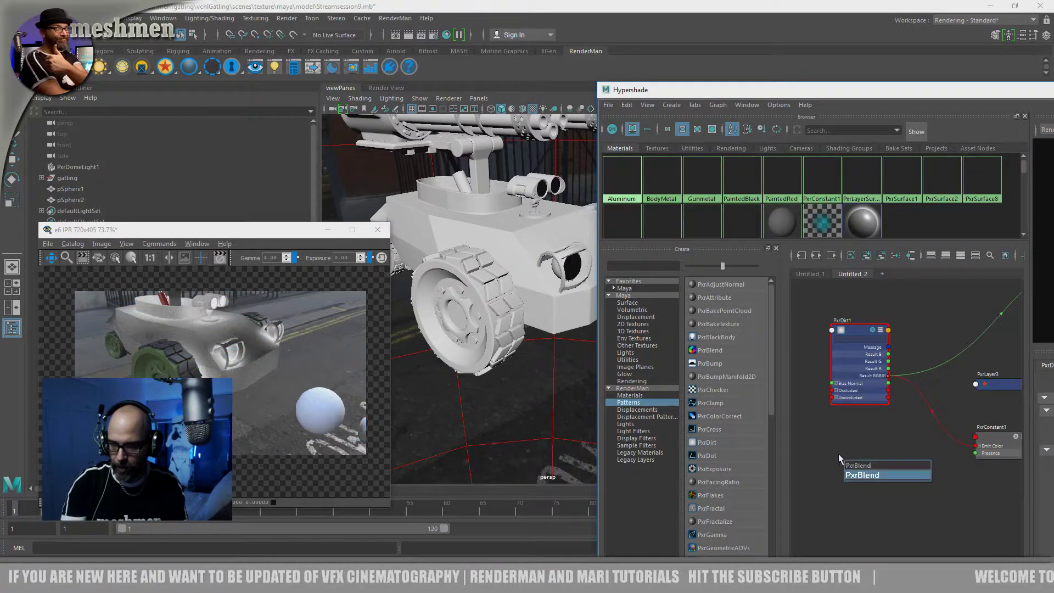
key("Return")
left_click_drag(863, 466, 879, 467)
left_click_drag(842, 341, 777, 337)
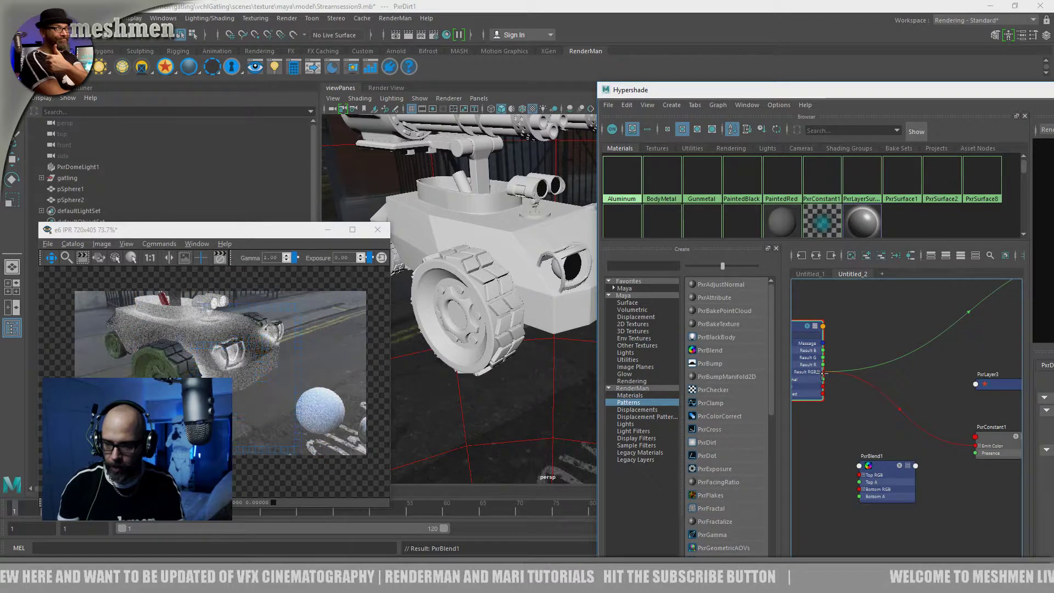
Connect PxrDirt1's Result RGB to PxrBlend1's Bottom RGB, and PxrBlend1's Result RGB to PxrConstant1's Emit Color
left_click_drag(823, 371, 888, 466)
left_click(904, 460)
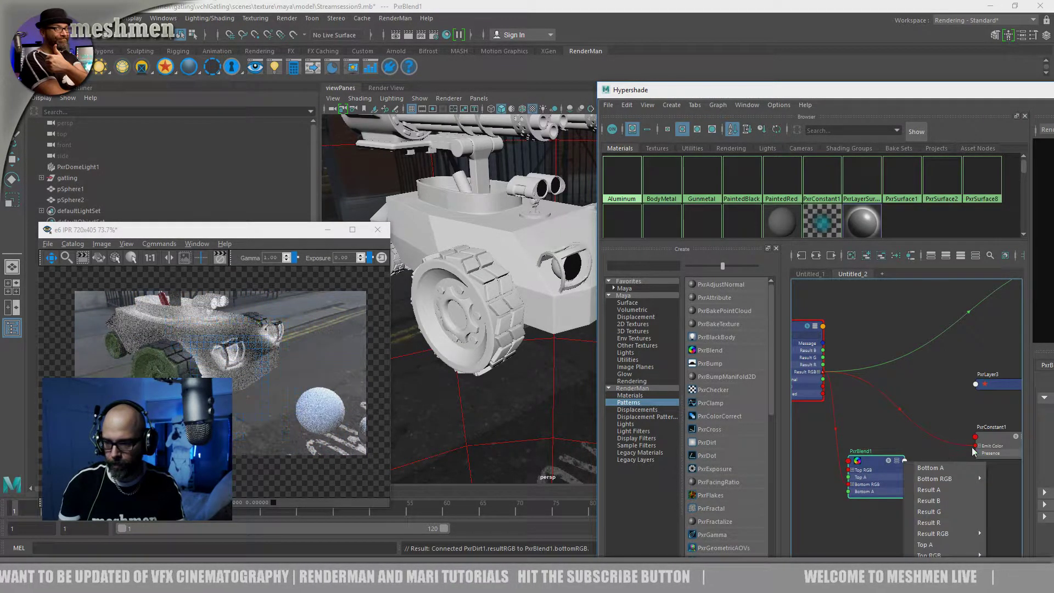
mouse_move(947, 535)
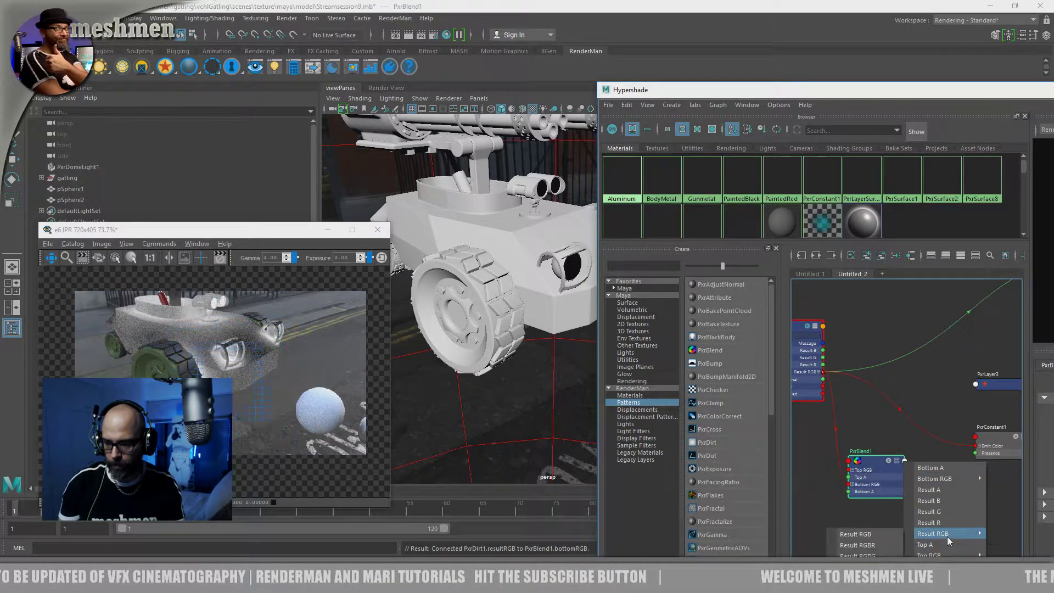
left_click(855, 533)
left_click(975, 445)
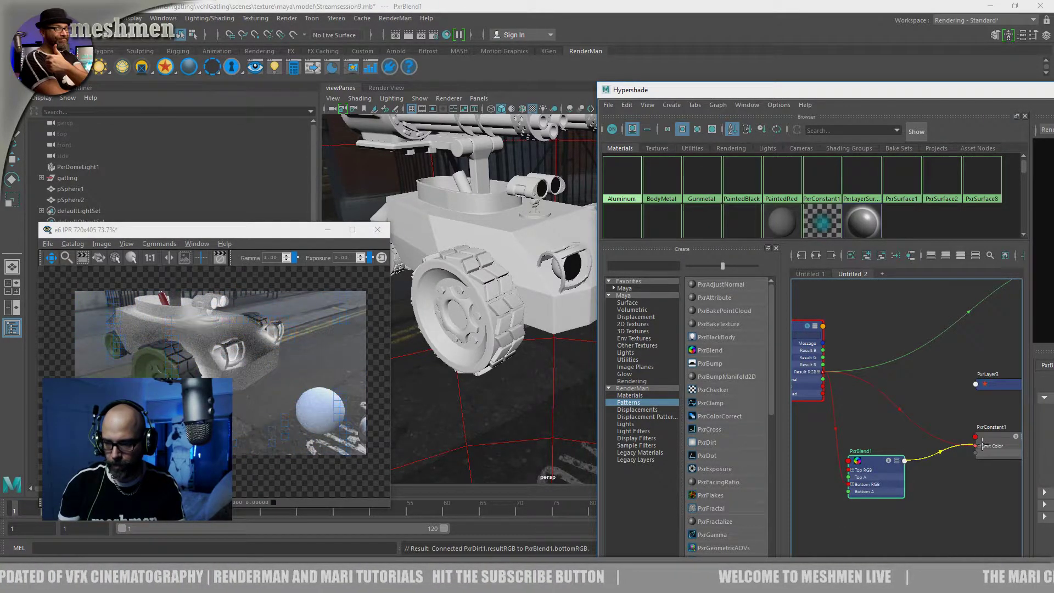
left_click_drag(879, 454, 891, 454)
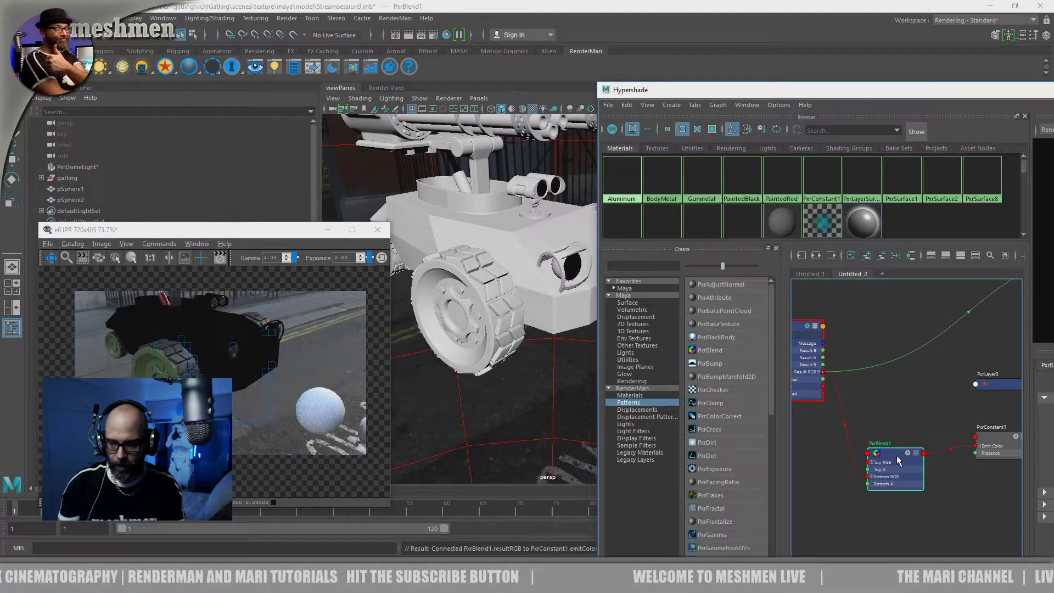
Bring PxrBlend1's attributes into view beside the IPR render and review its operation, color and alpha settings
left_click_drag(789, 91, 495, 45)
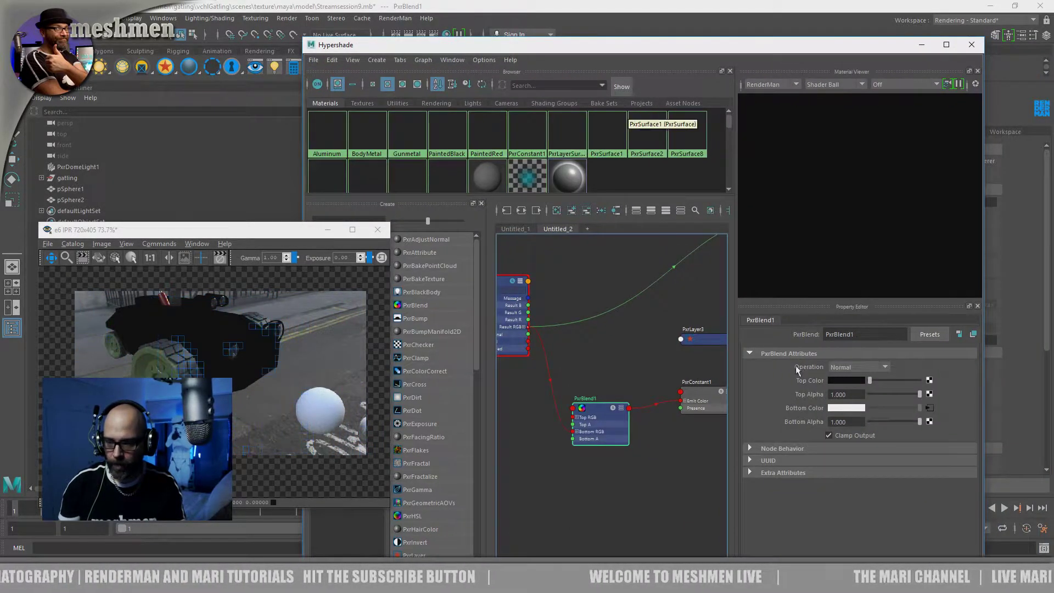
left_click_drag(909, 379, 761, 391)
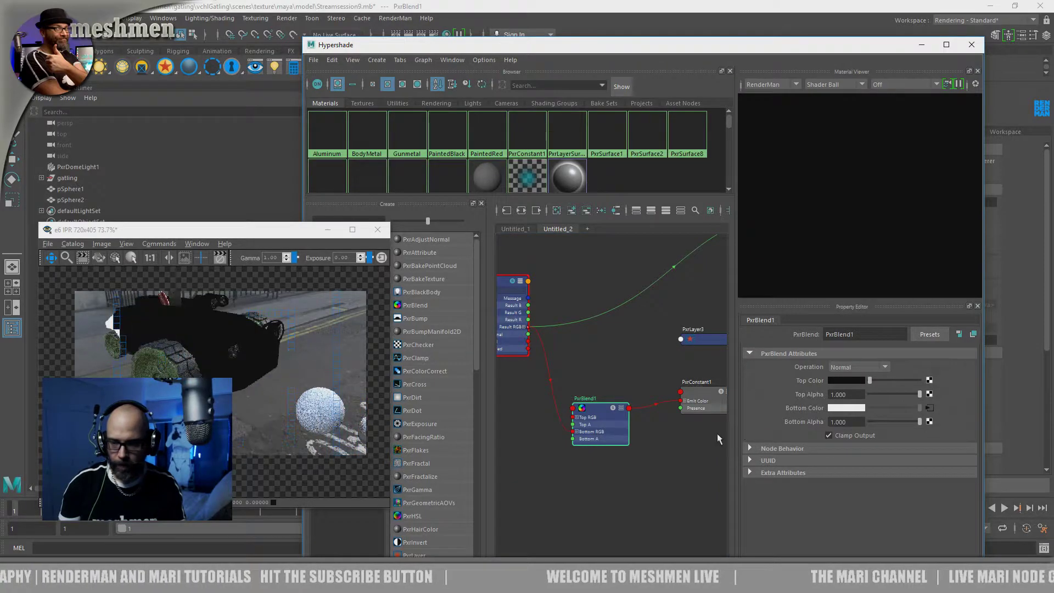
left_click_drag(622, 55, 695, 52)
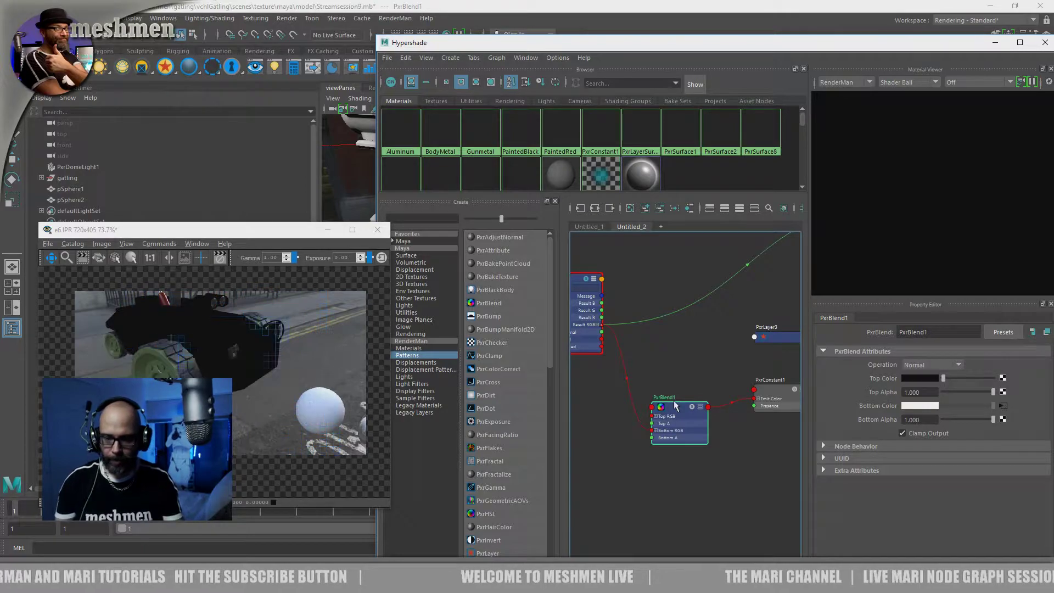
left_click_drag(679, 409, 678, 407)
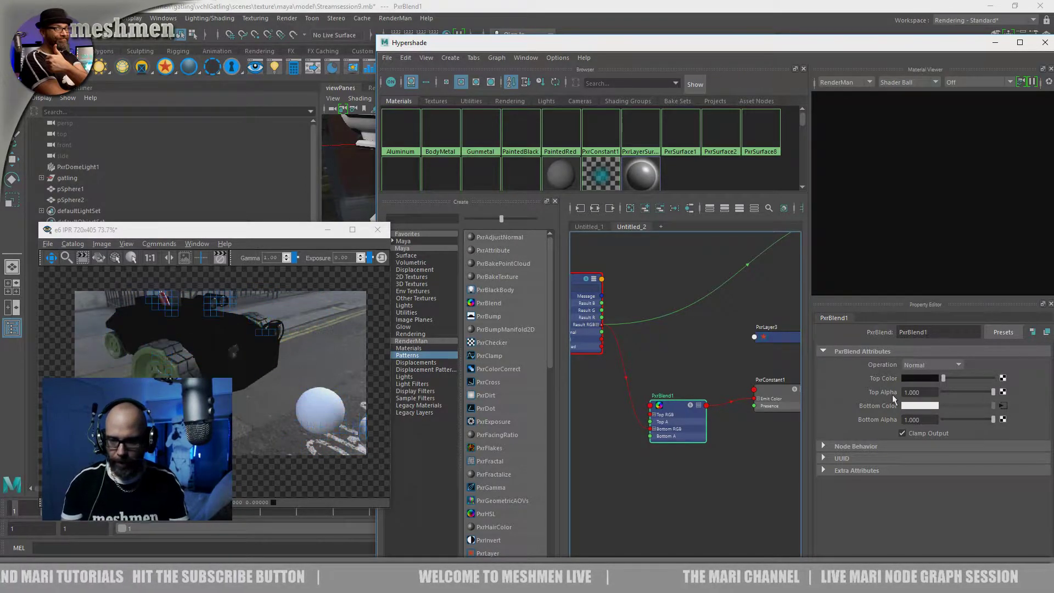
left_click(613, 490)
left_click_drag(673, 405, 676, 403)
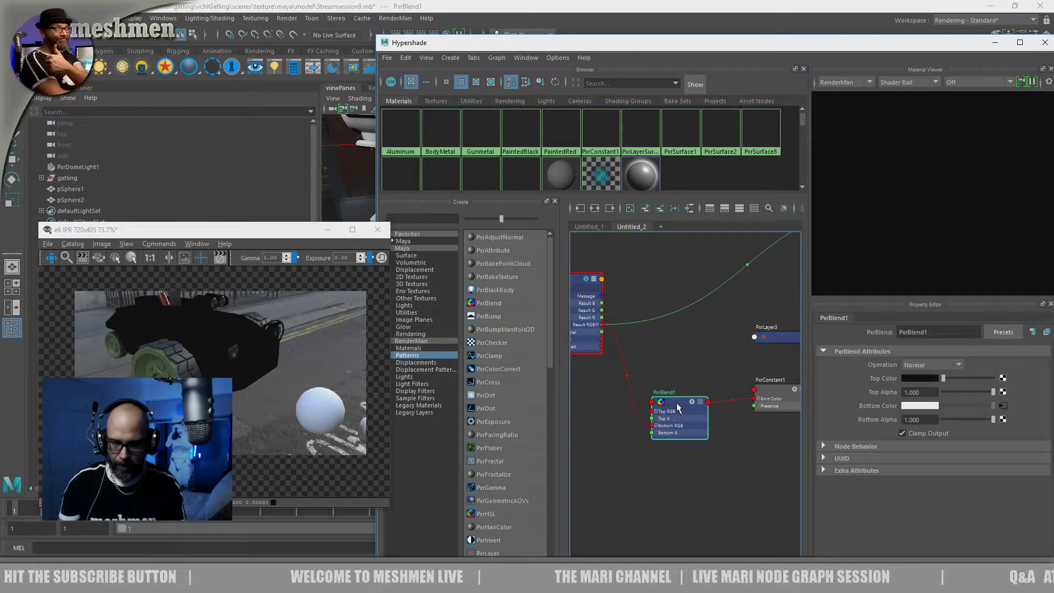
left_click(217, 266)
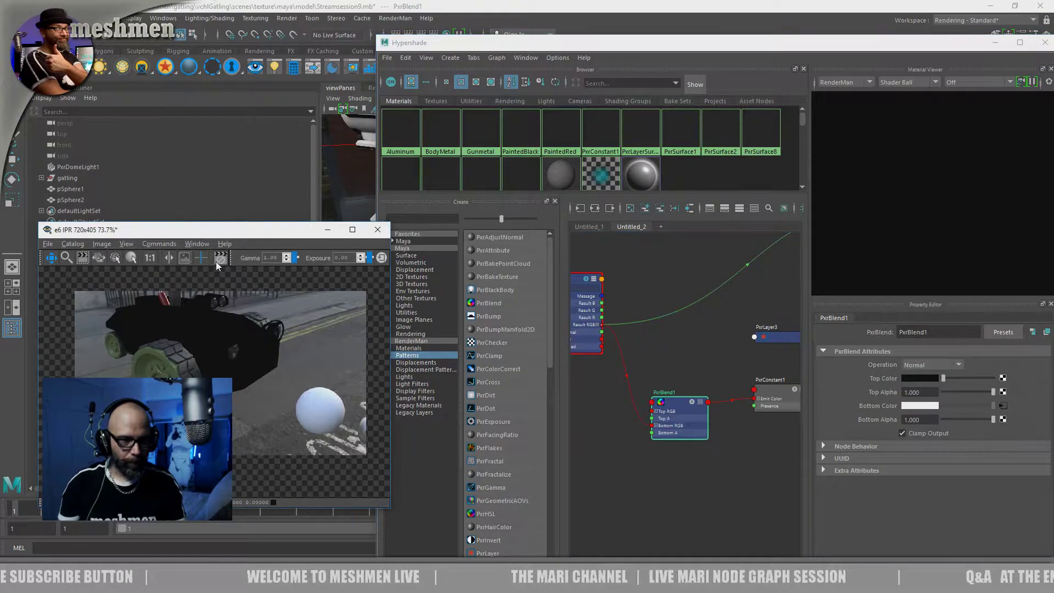
Create a PxrRoundCube node in the empty graph area below PxrBlend1
left_click(640, 493)
key("Tab")
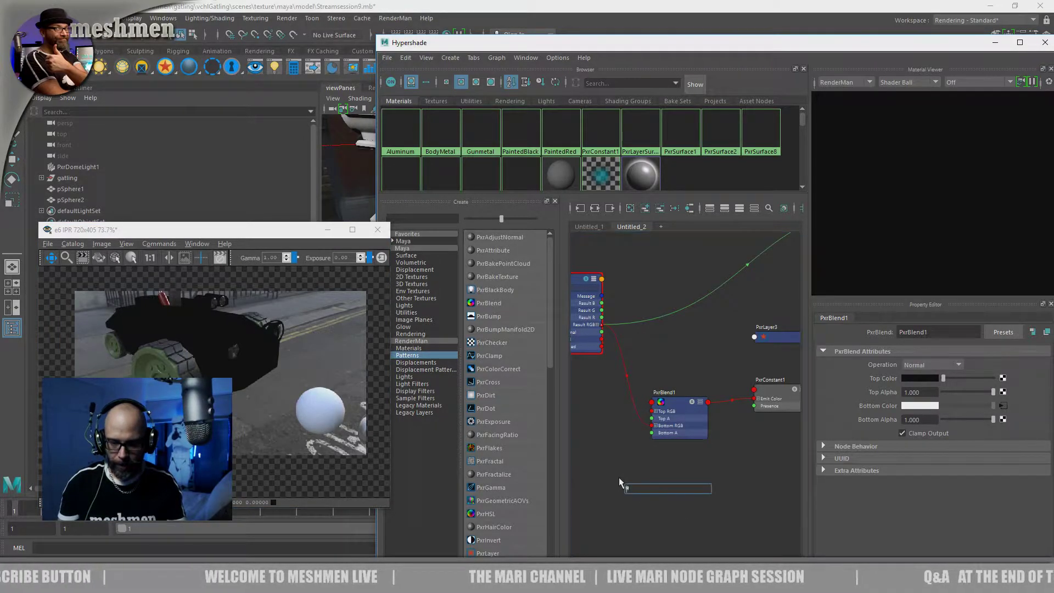
type("pxrt")
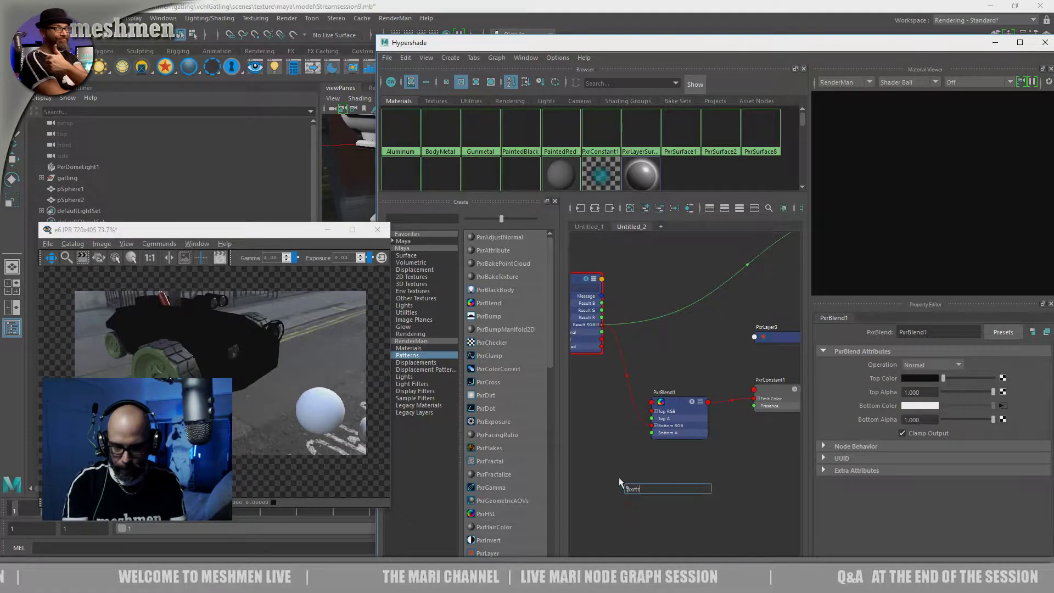
key("BackSpace")
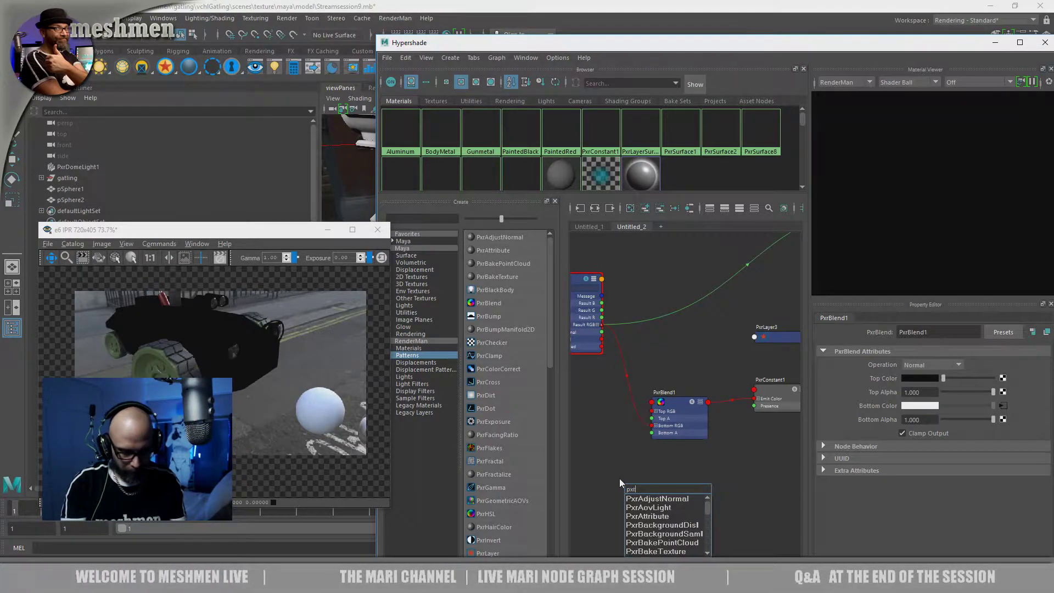
type("rou")
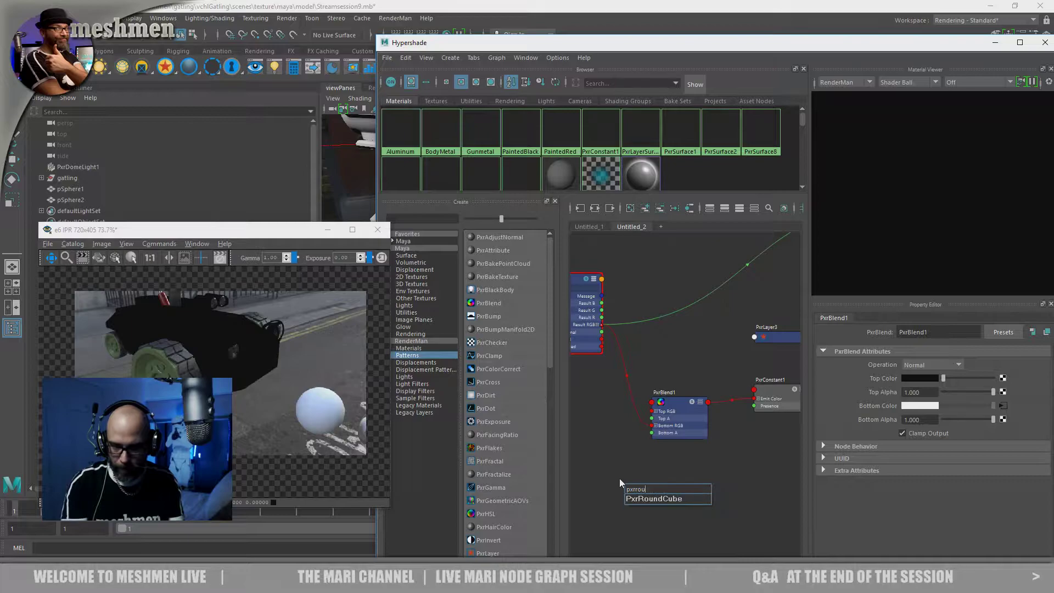
key("Down")
key("Return")
Place the PxrRoundCube1 node beneath PxrDirt1, clear of PxrBlend1
left_click_drag(652, 487, 615, 438)
middle_click_drag(669, 486, 715, 455, "alt")
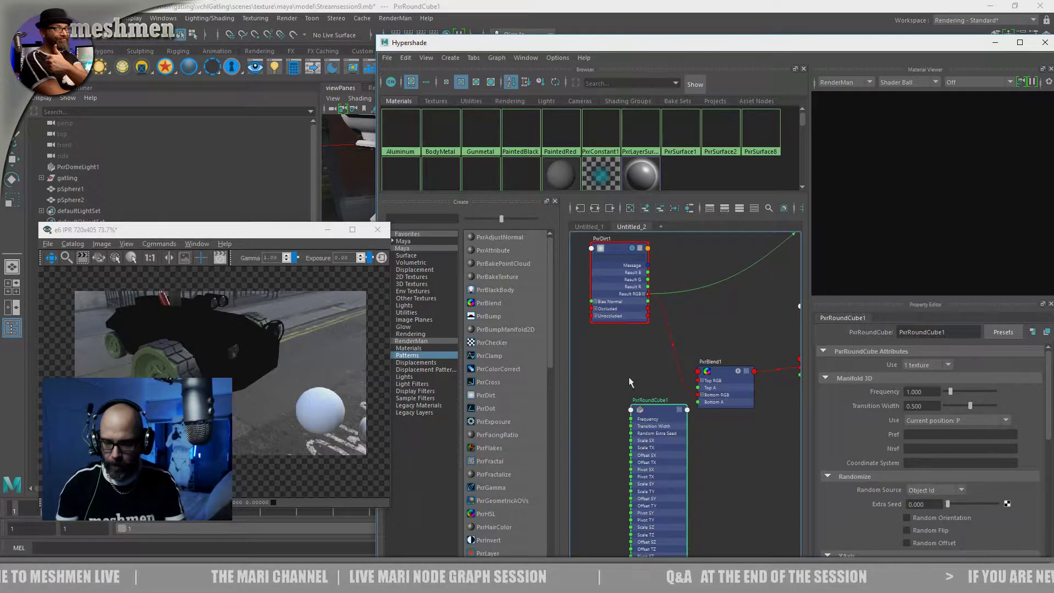
left_click_drag(659, 416, 624, 409)
middle_click_drag(682, 431, 690, 435, "alt")
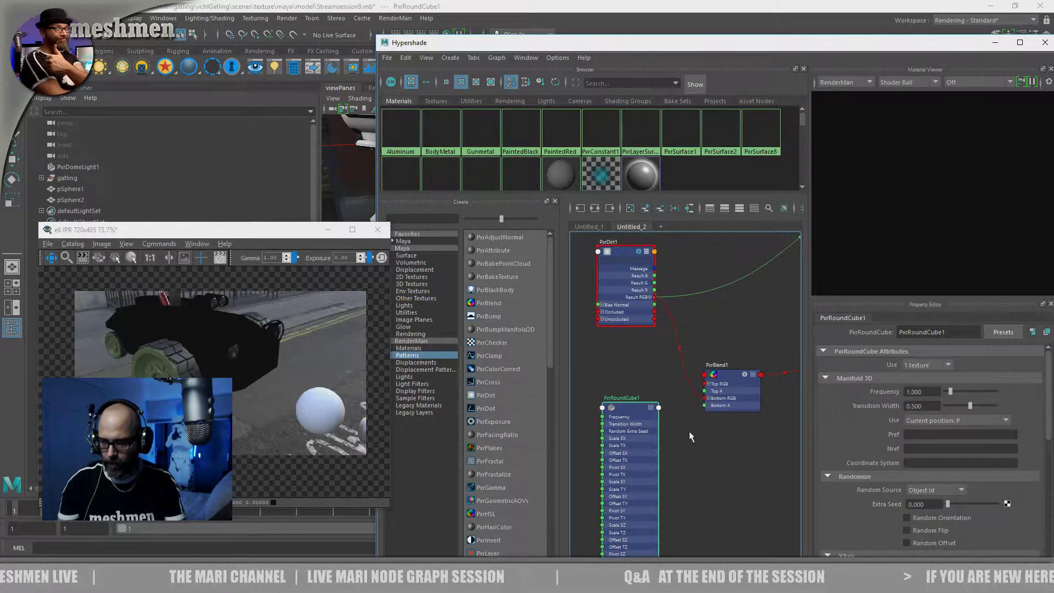
left_click_drag(639, 410, 620, 400)
Bring the whole property editor into view and review PxrRoundCube1's manifold and randomize attributes
left_click_drag(863, 48, 803, 41)
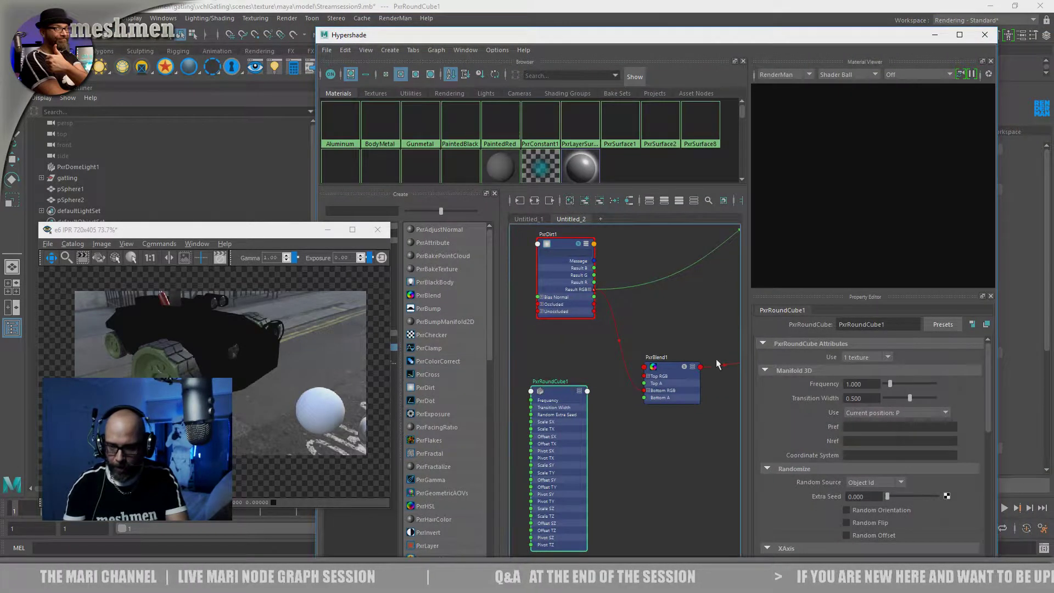
middle_click_drag(628, 479, 623, 470, "alt")
left_click(628, 478)
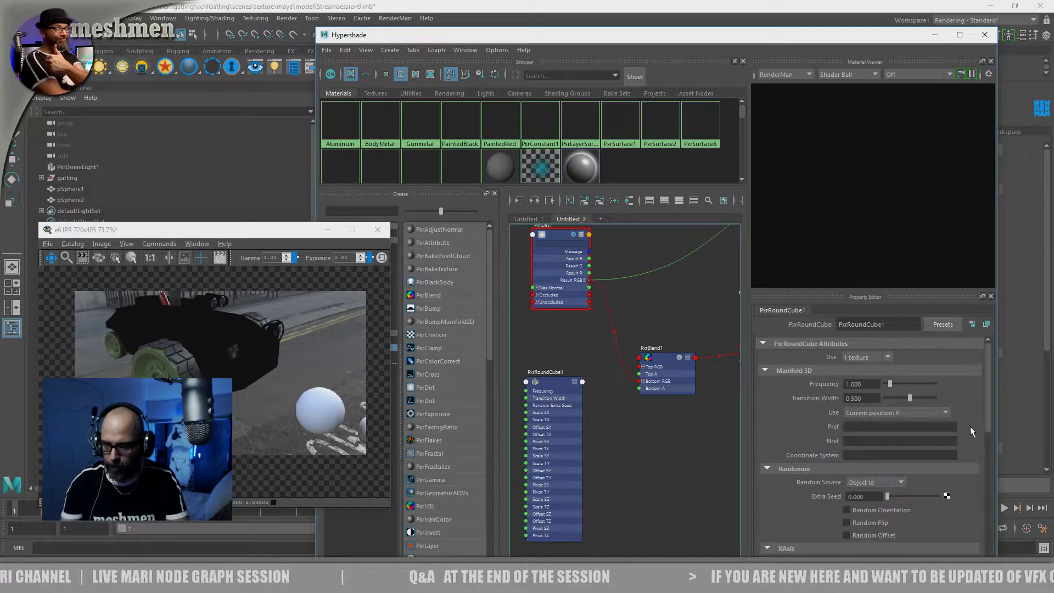
mouse_move(988, 405)
left_mouse_down()
mouse_move(993, 429)
mouse_move(983, 400)
left_mouse_up()
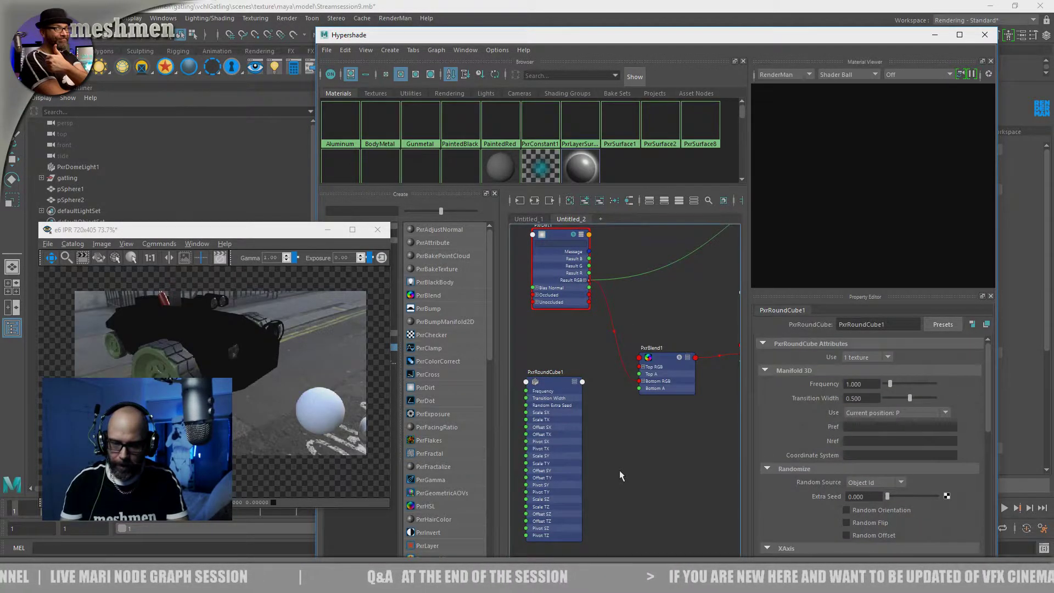
middle_click_drag(627, 458, 635, 454, "alt")
key("Tab")
type("p")
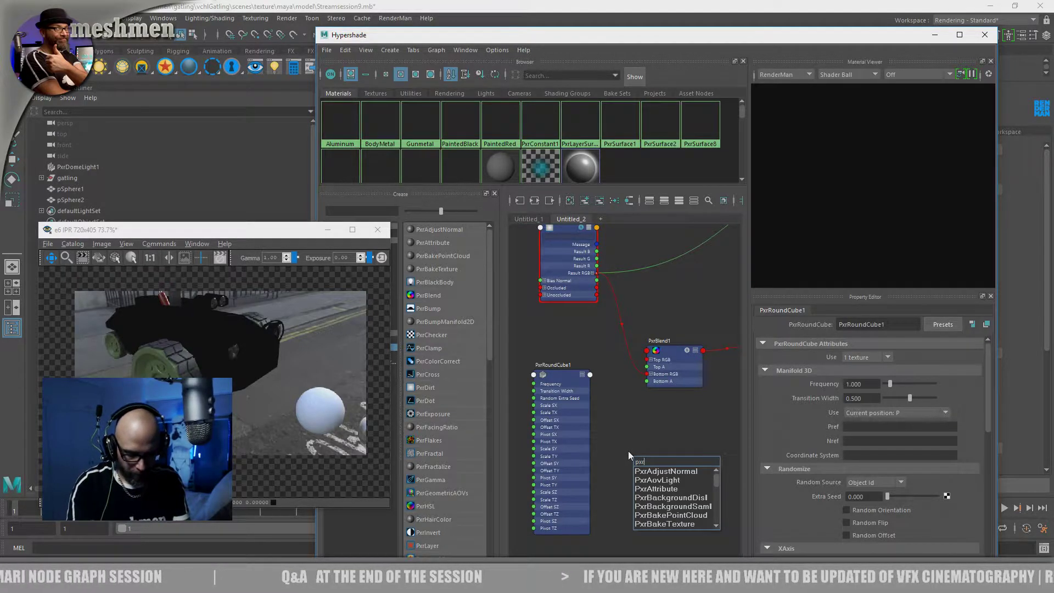
type("xrm")
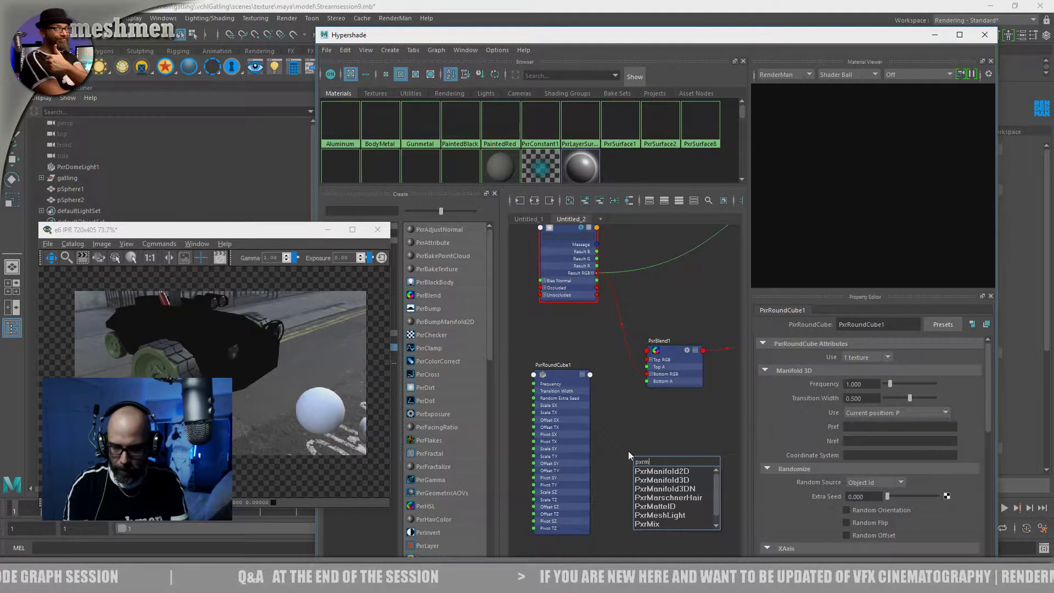
key("BackSpace")
type("i")
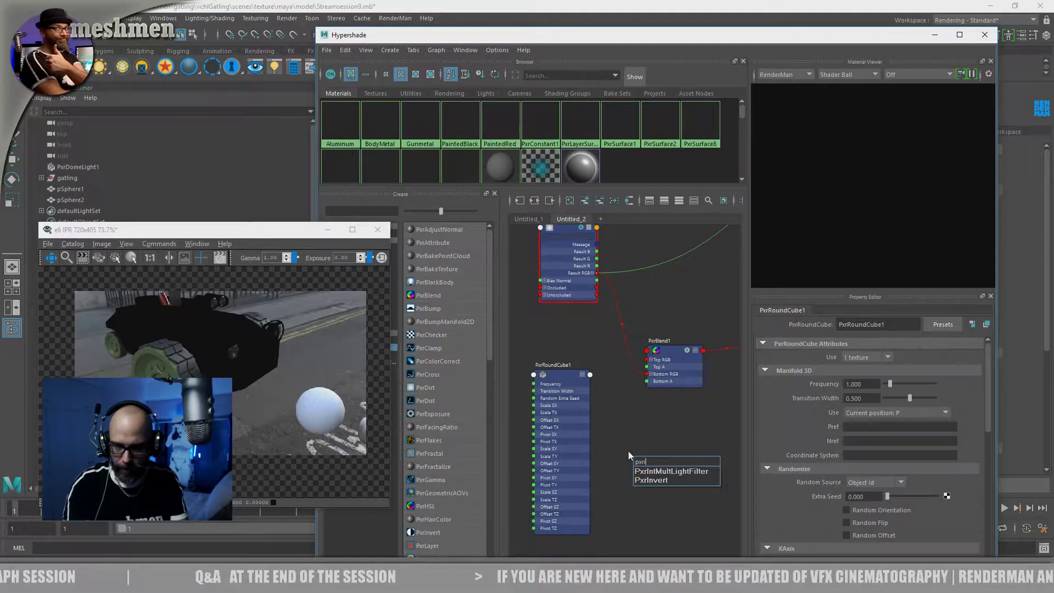
key("BackSpace")
key("BackSpace")
key("BackSpace")
key("BackSpace")
left_click(631, 426)
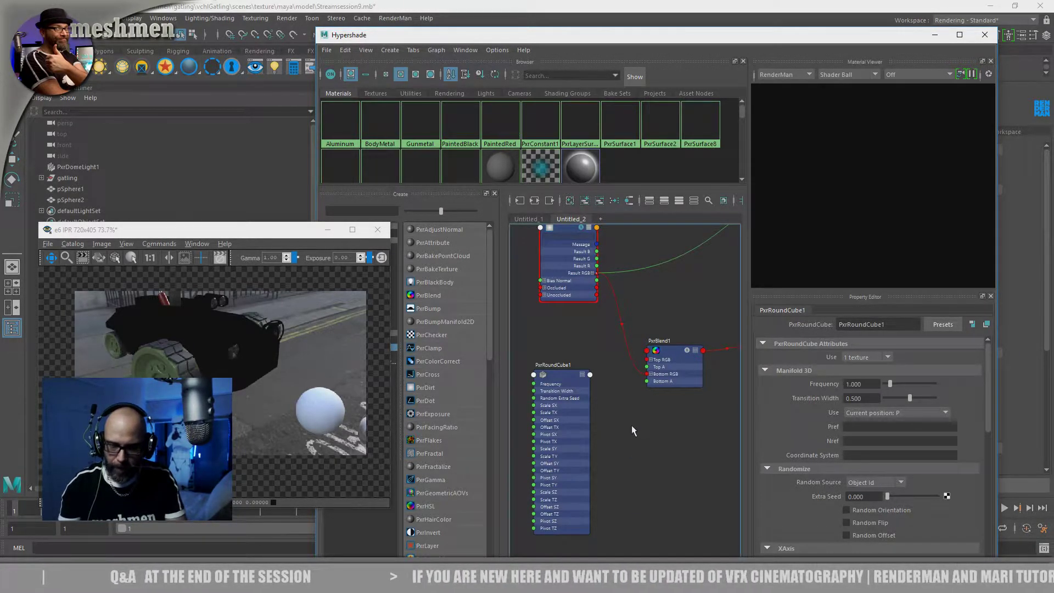
Move the render window clear of the node library and create a PxrMultiTexture node below PxrBlend1
left_click(312, 230)
left_click_drag(266, 225, 208, 219)
left_click(339, 345)
scroll(489, 321, "down", 1)
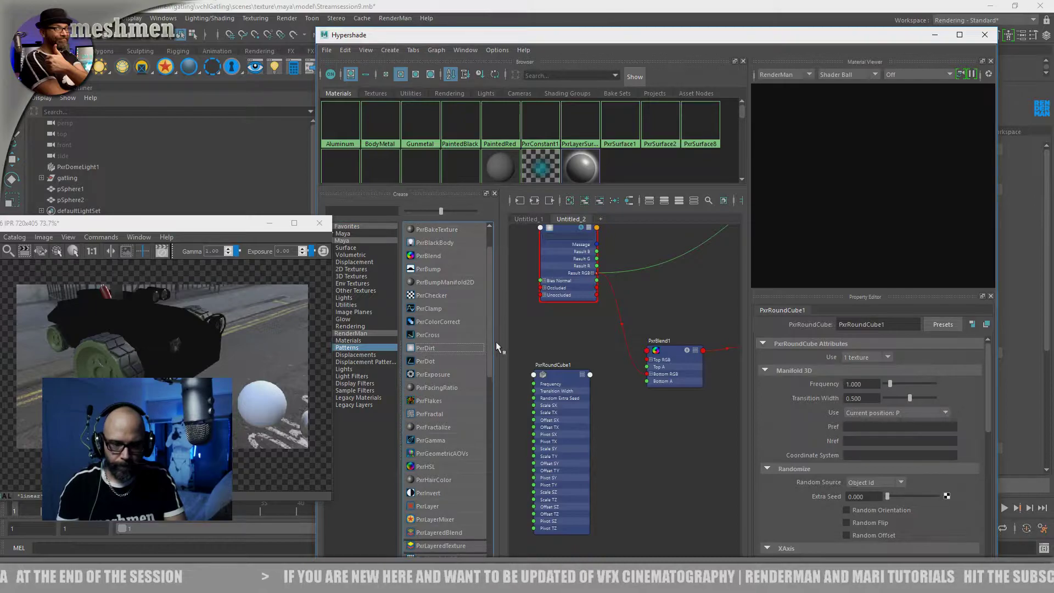
scroll(496, 344, "down", 2)
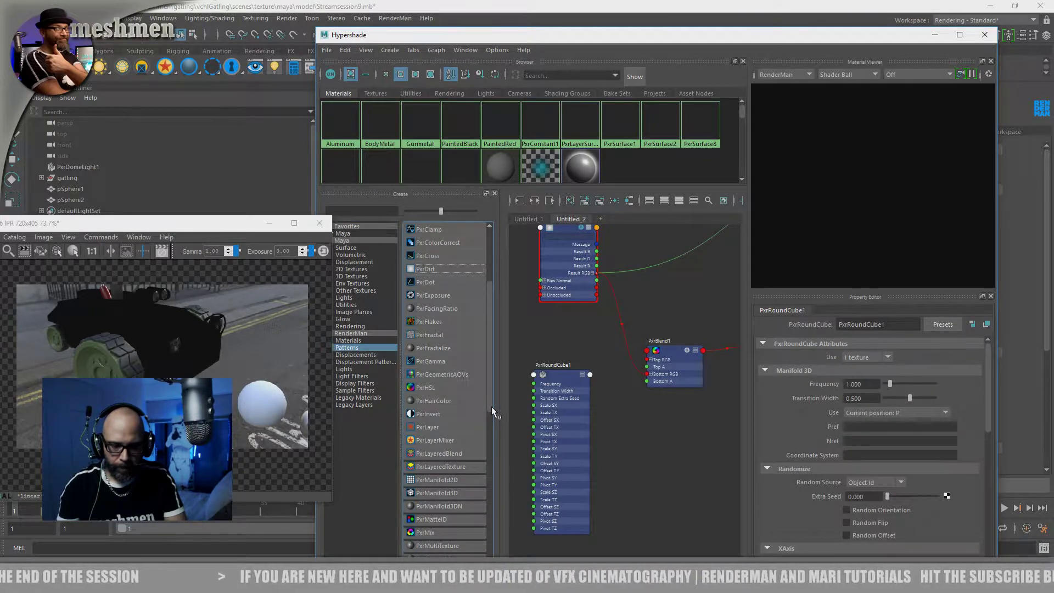
scroll(492, 407, "down", 1)
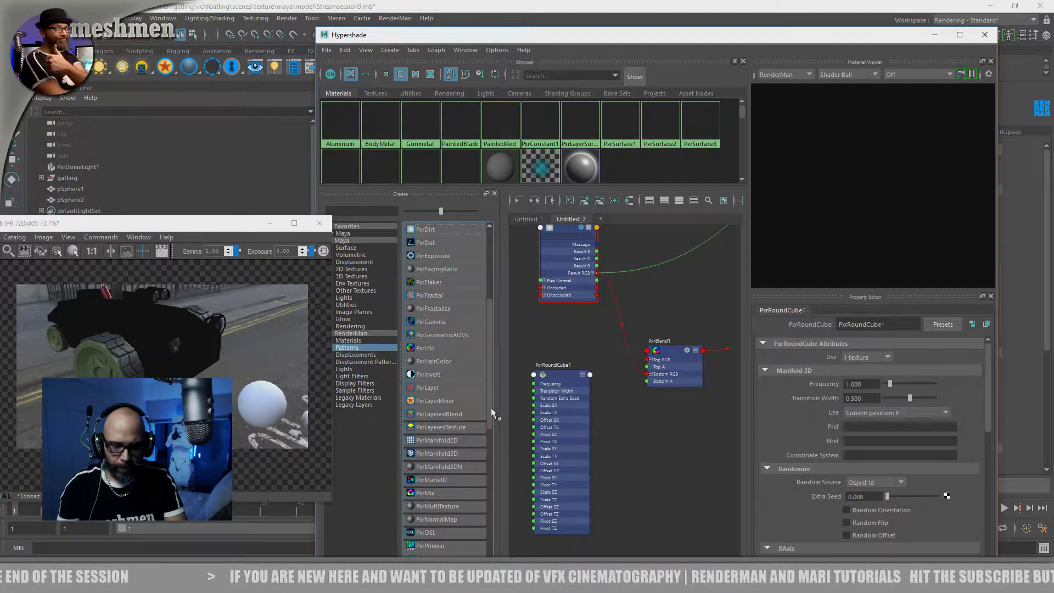
left_click(437, 506)
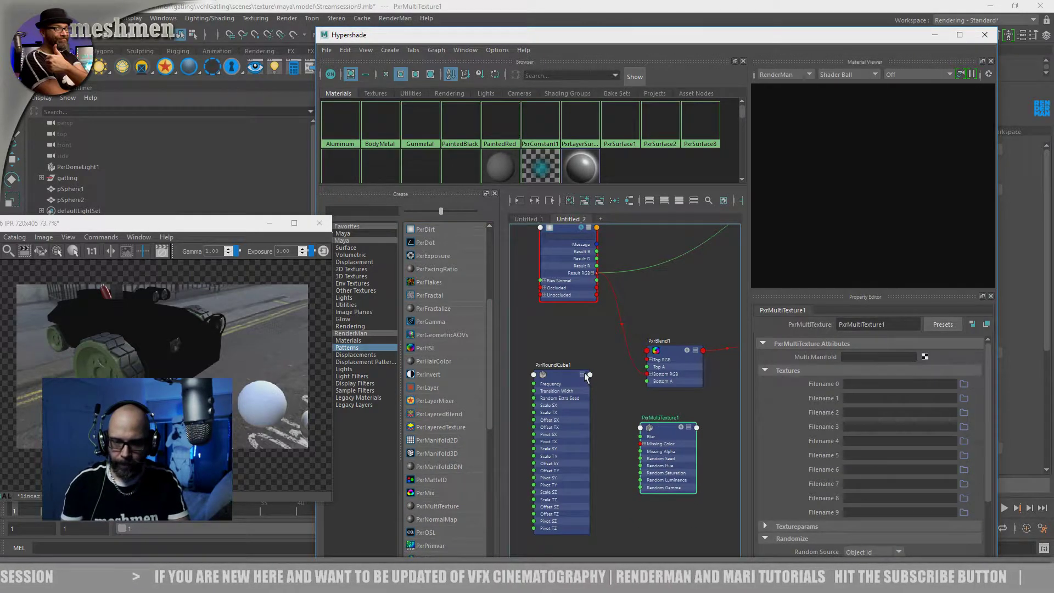
Connect PxrRoundCube1's Result Multi output to PxrMultiTexture1's Manifold Multi input, with the two nodes side by side
left_click_drag(564, 377, 559, 373)
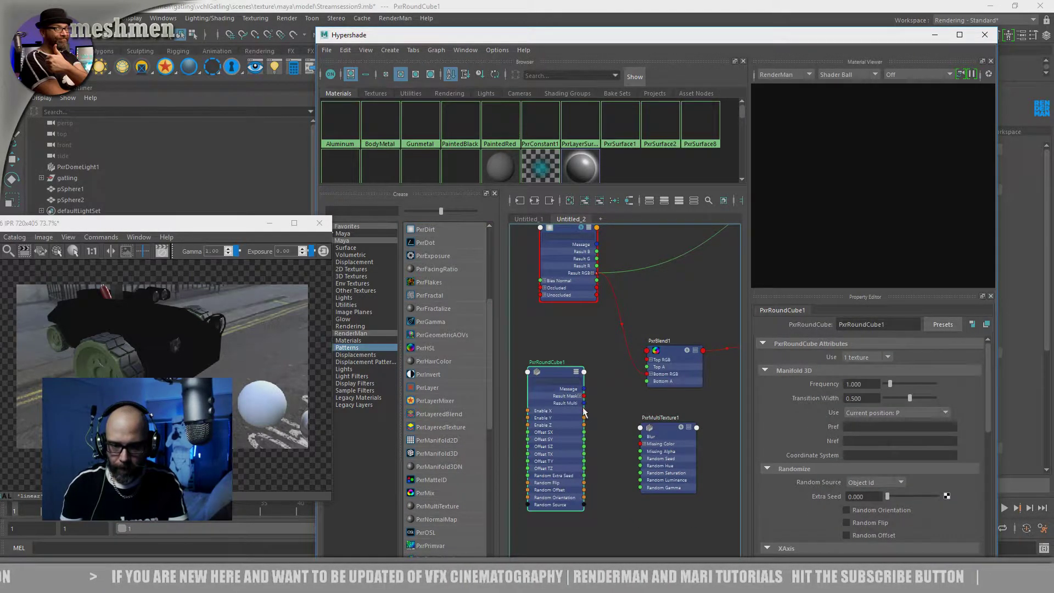
left_click_drag(554, 373, 549, 368)
left_click_drag(665, 430, 652, 416)
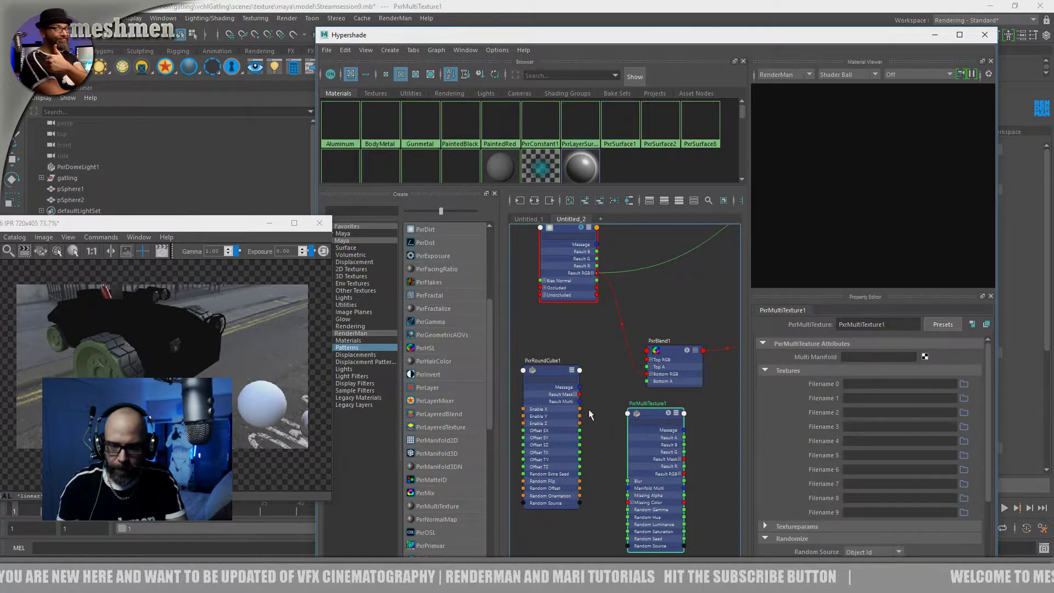
left_click(544, 370)
left_click_drag(545, 370, 552, 377)
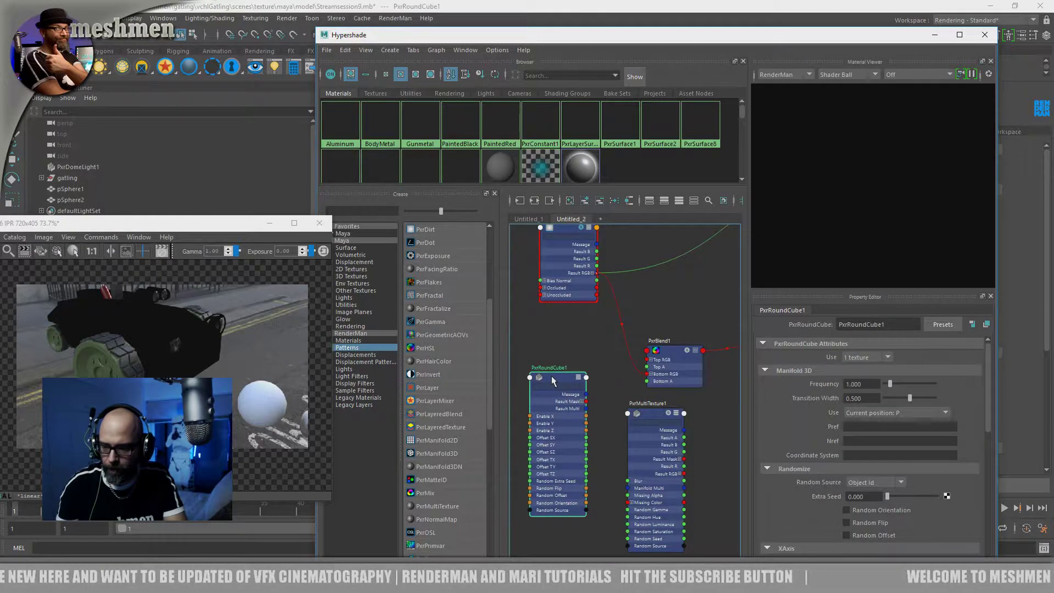
left_click_drag(990, 401, 991, 446)
left_click_drag(660, 412, 652, 411)
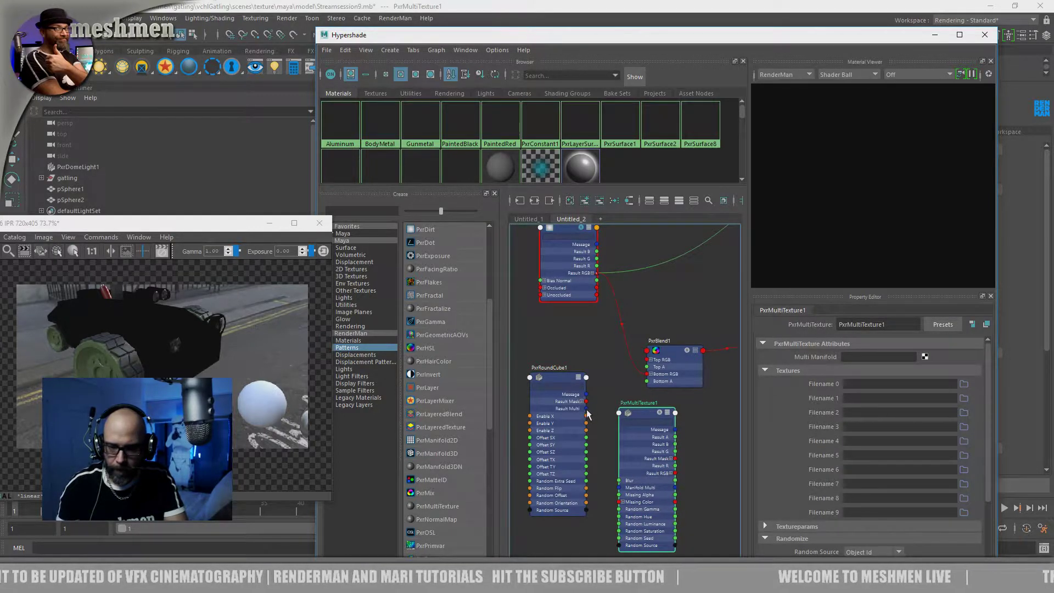
left_click_drag(610, 454, 622, 491)
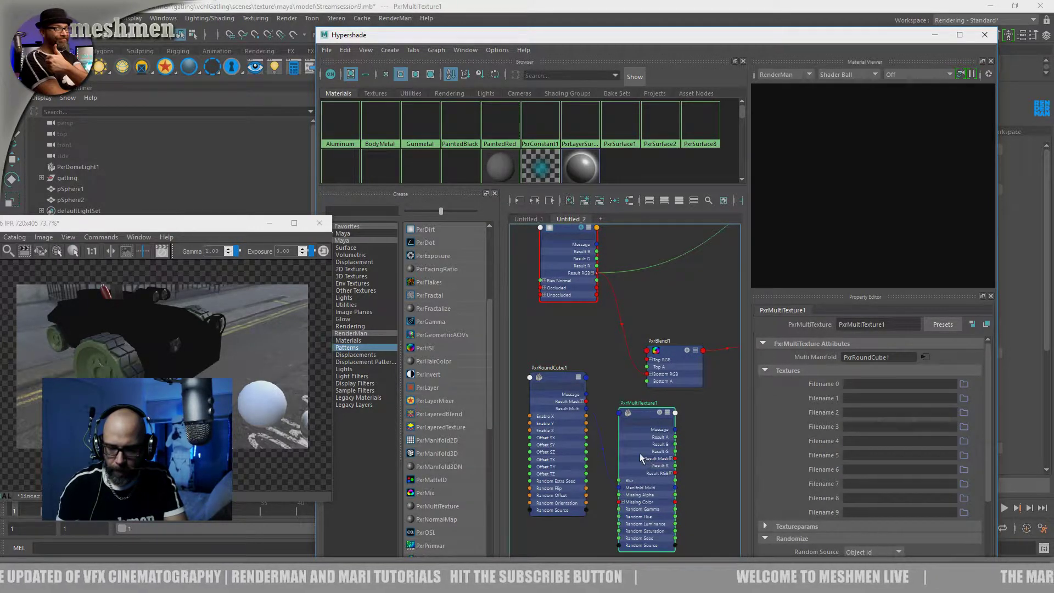
left_click_drag(631, 417, 634, 416)
Load Grungemaps0136_L.tex from the Global\Textures\grunge\tiled folder as PxrMultiTexture1's Filename 0
left_click(963, 386)
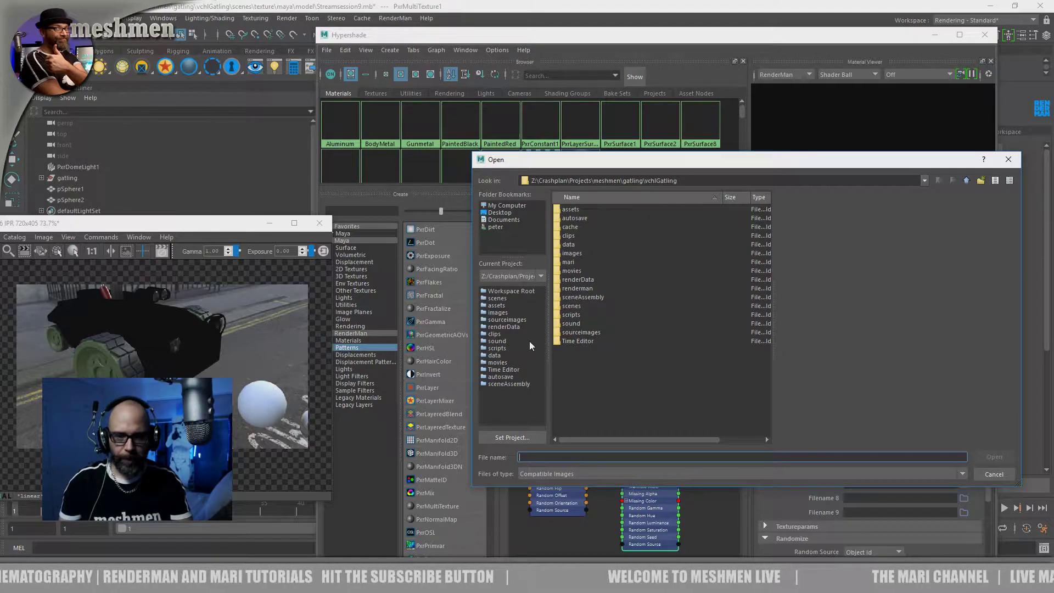
left_click(926, 180)
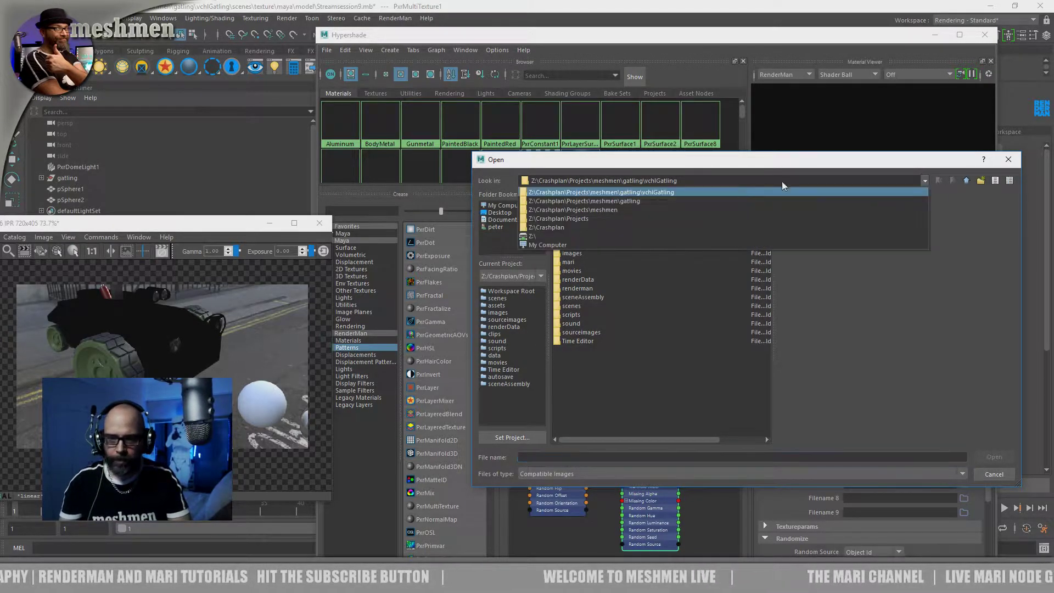
left_click(562, 227)
double_click(572, 235)
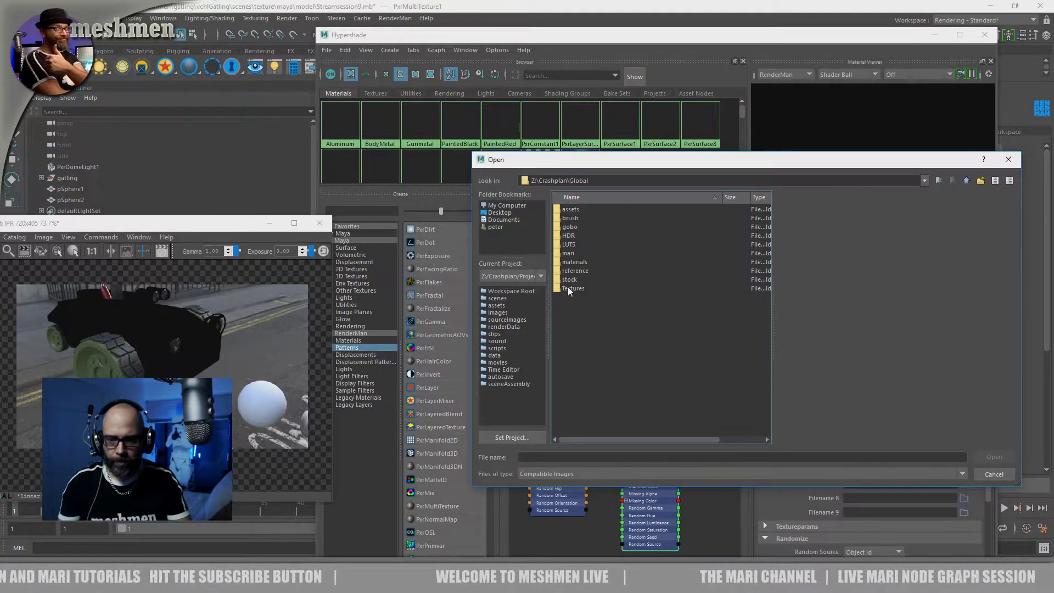
double_click(571, 289)
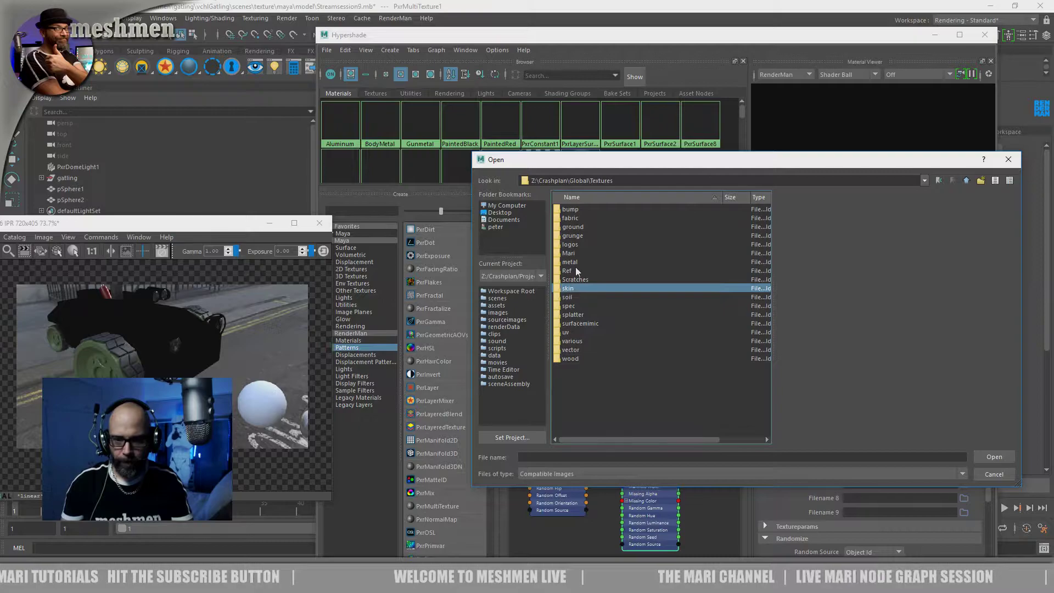
double_click(572, 227)
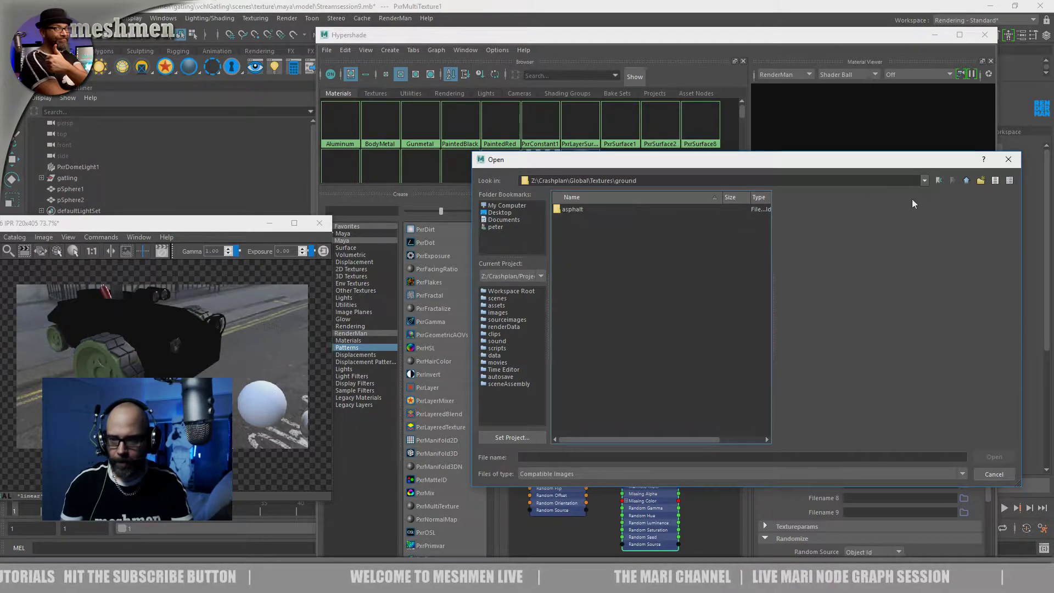
left_click(966, 180)
double_click(571, 235)
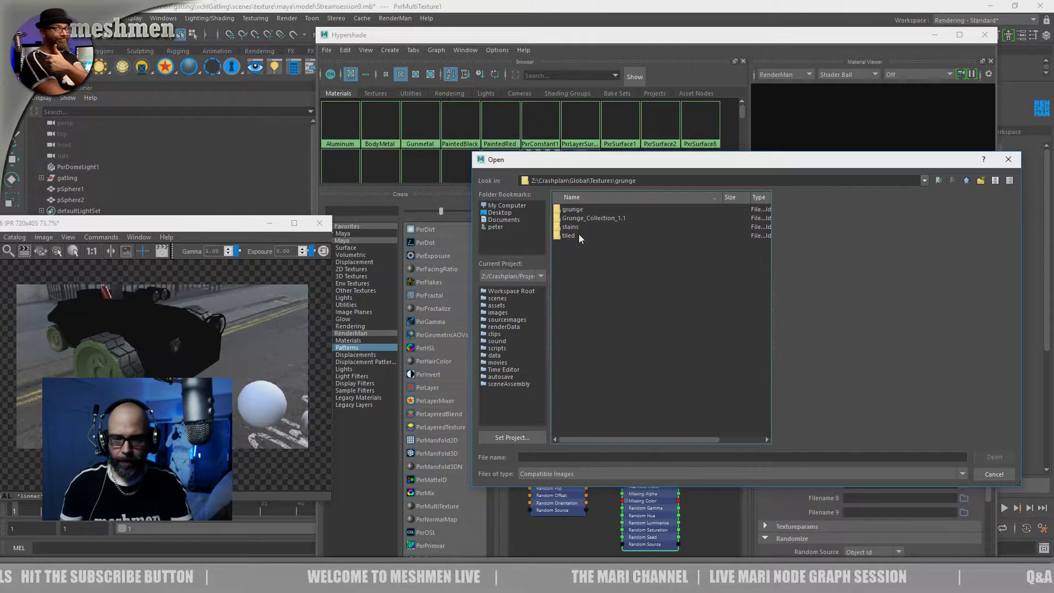
double_click(566, 236)
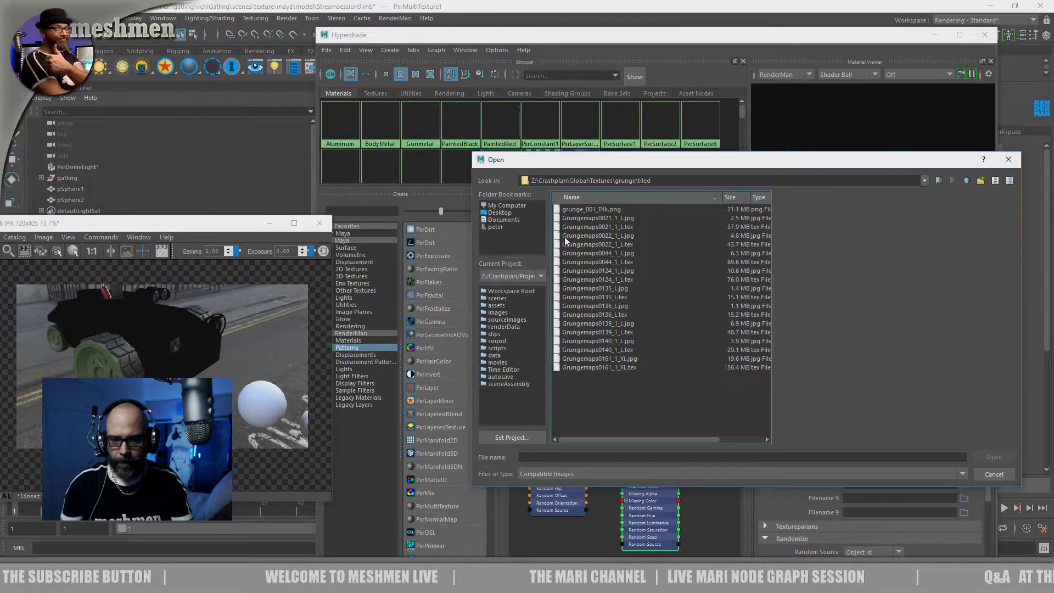
left_click(581, 279)
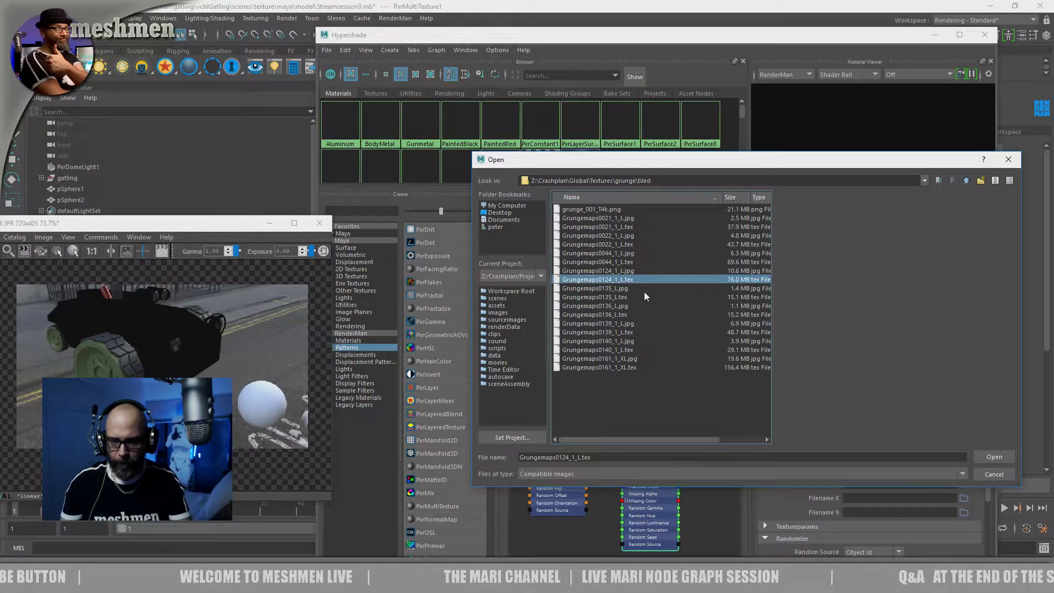
left_click(613, 315)
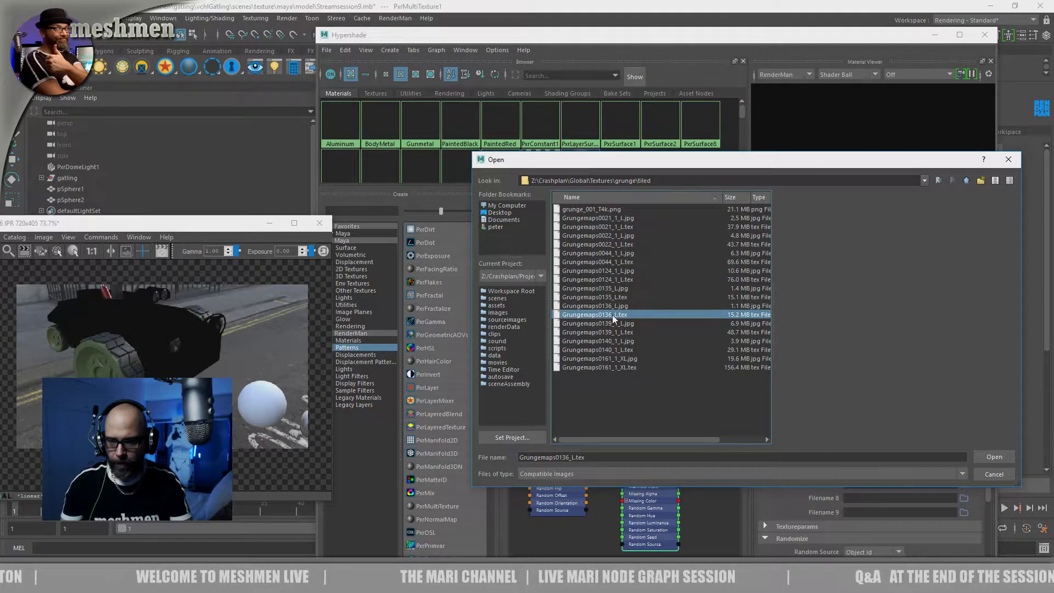
left_click(991, 459)
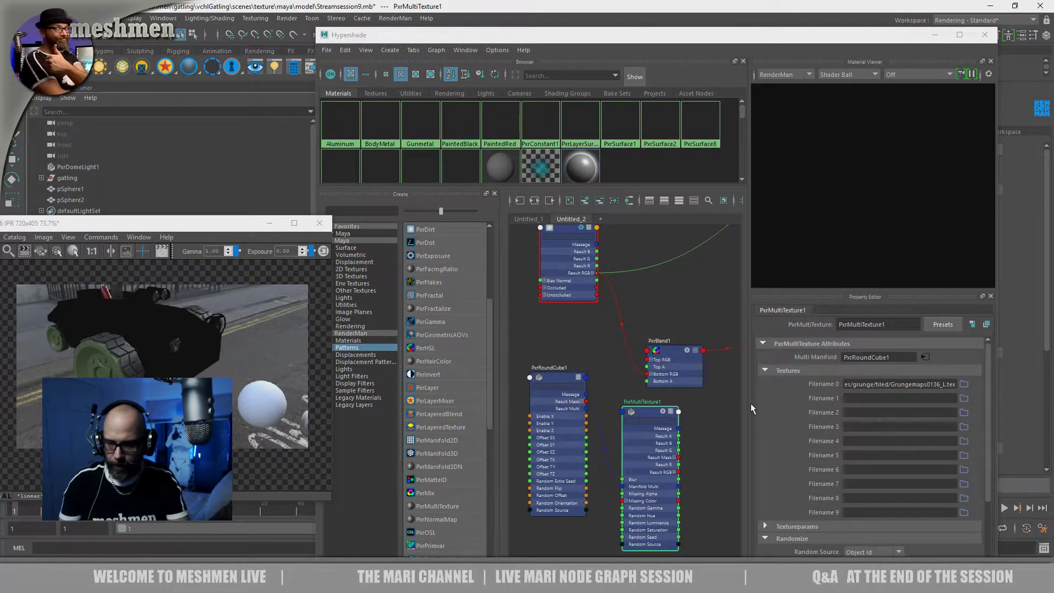
Feed PxrMultiTexture1's Result RGB into PxrBlend1 and line up PxrRoundCube1 and PxrMultiTexture1 below PxrDirt1
left_click_drag(651, 417, 643, 411)
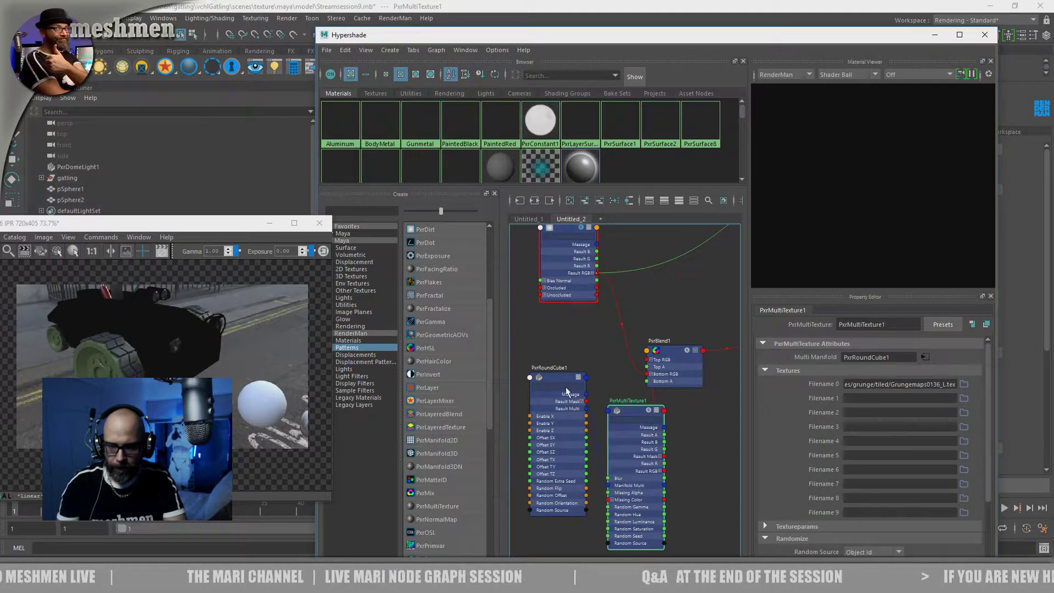
scroll(585, 390, "down", 3)
middle_click_drag(593, 388, 671, 388, "alt")
left_click_drag(630, 386, 570, 389)
left_click_drag(694, 409, 636, 360)
left_click_drag(578, 386, 563, 345)
left_click_drag(631, 360, 621, 354)
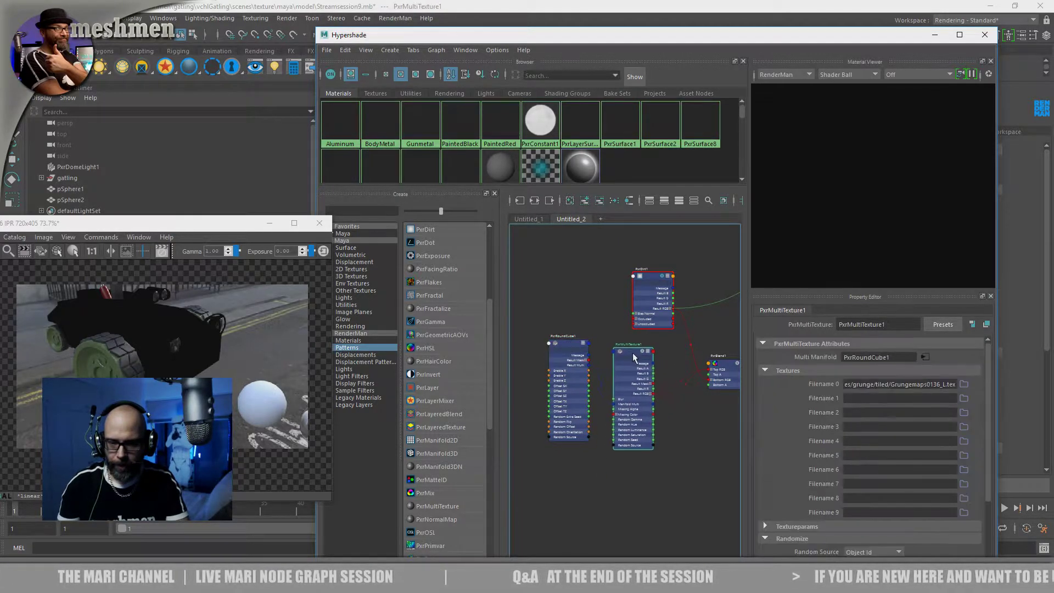
Review PxrRoundCube1's axis and manifold attributes, and bring up PxrMultiTexture1's attributes again
left_click(578, 357)
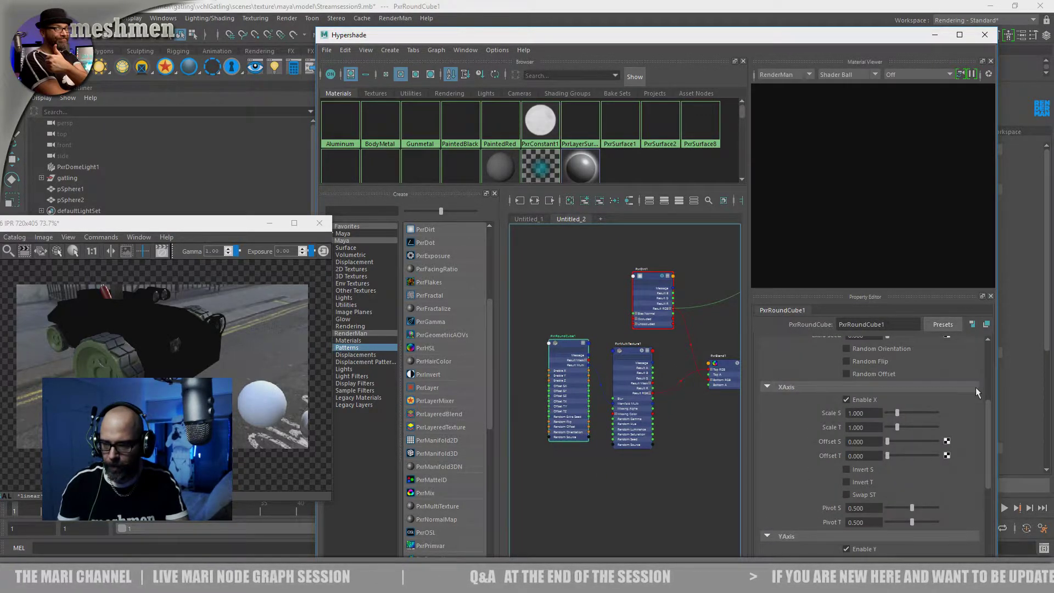
scroll(976, 379, "up", 5)
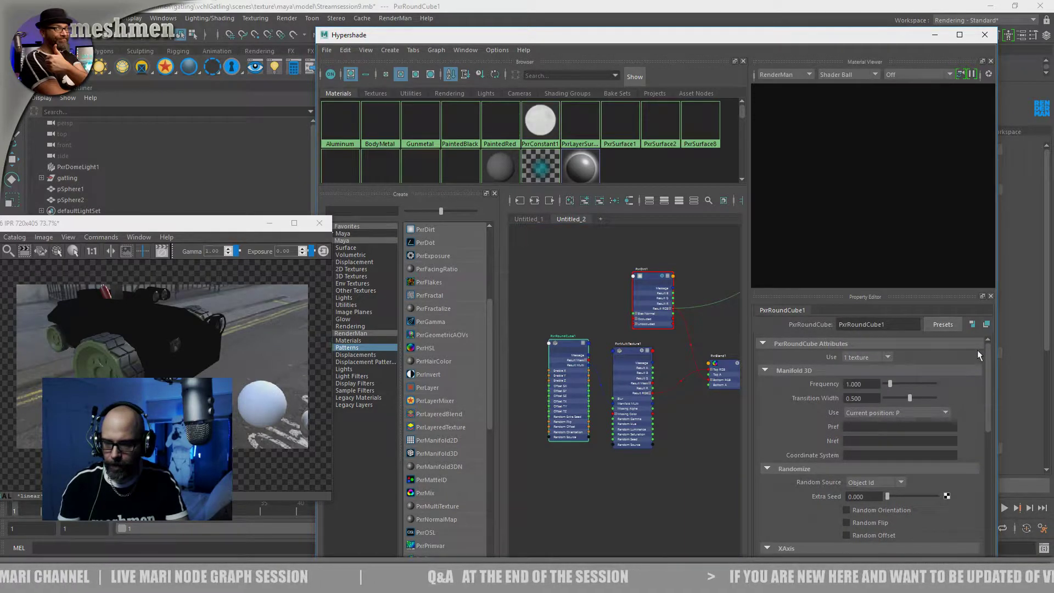
left_click_drag(638, 361, 633, 355)
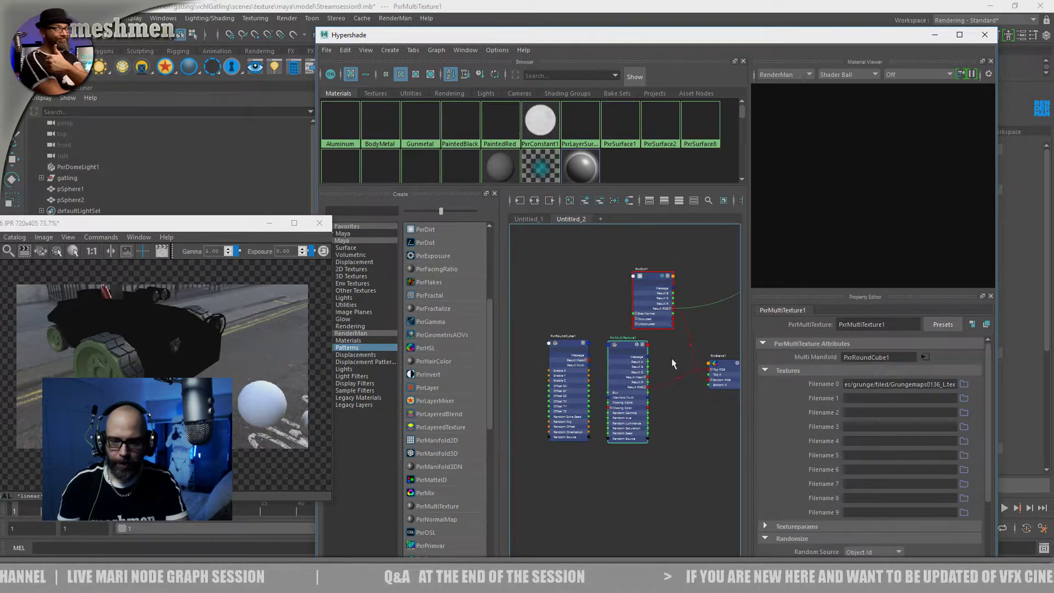
middle_click_drag(696, 361, 687, 376, "alt")
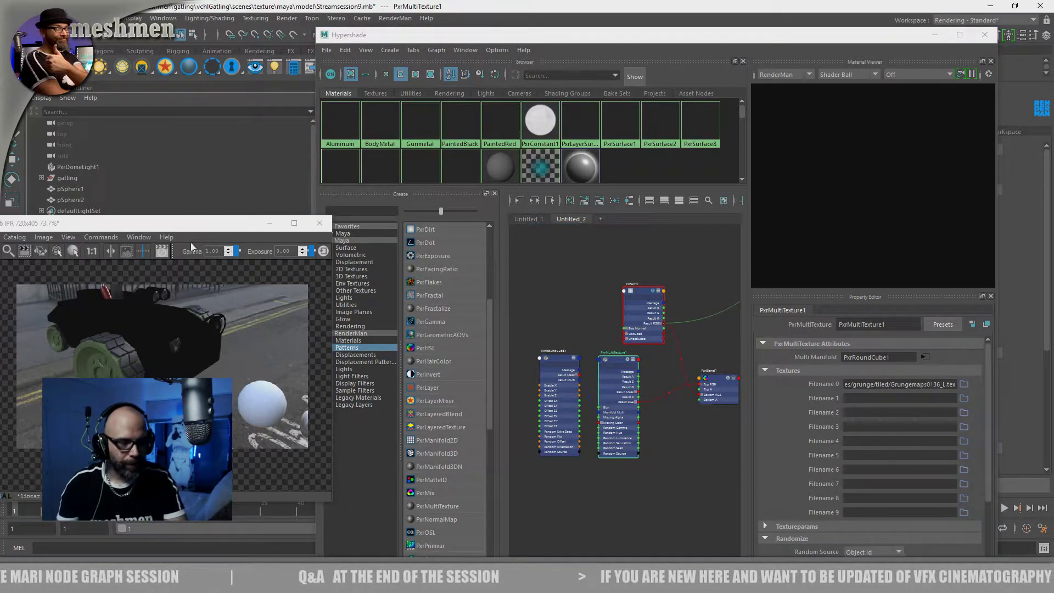
Arrange the IPR render and Hypershade windows to expose the viewport, and zoom in closely on the vehicle's body beside the wheel
left_click_drag(195, 227, 321, 205)
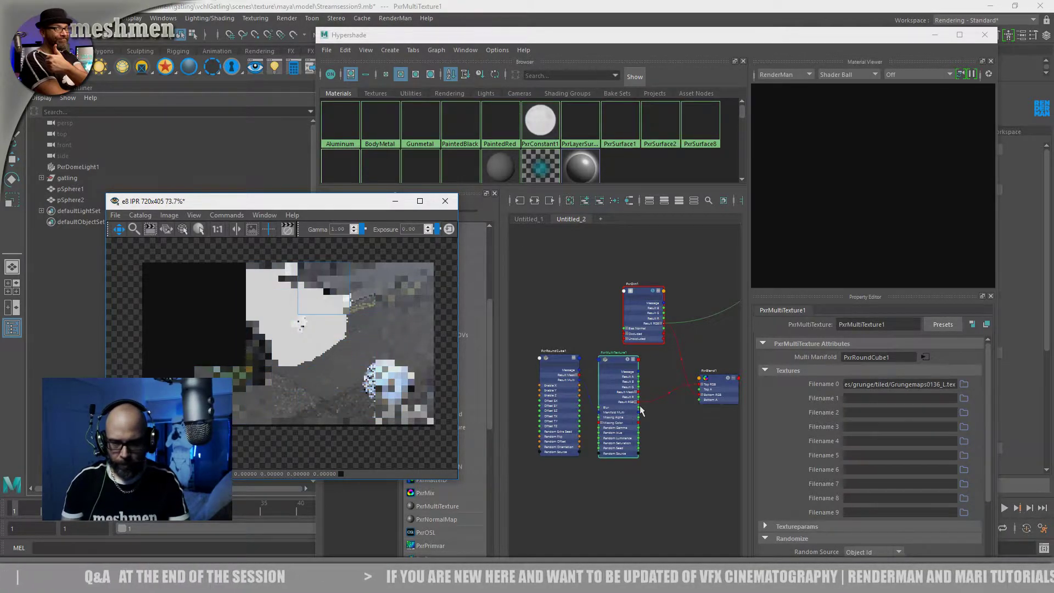
left_click_drag(309, 202, 268, 213)
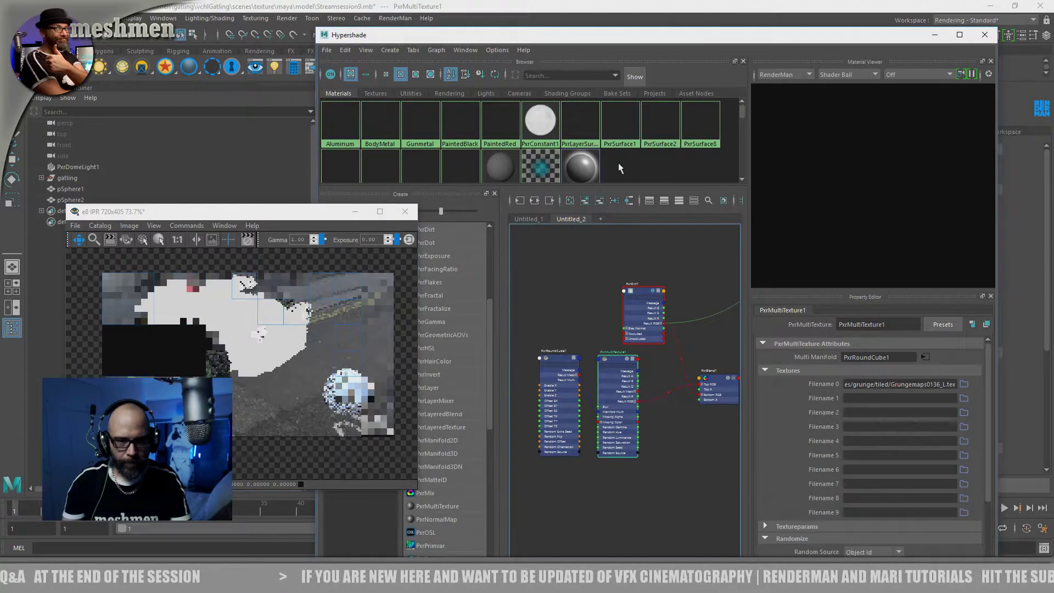
left_click_drag(556, 39, 787, 133)
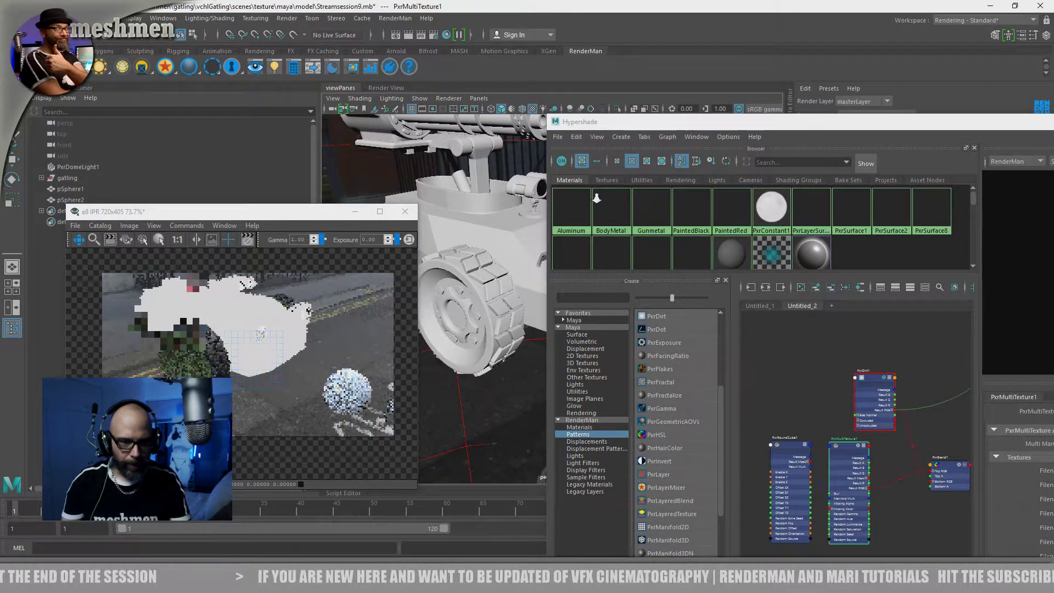
scroll(488, 211, "up", 2)
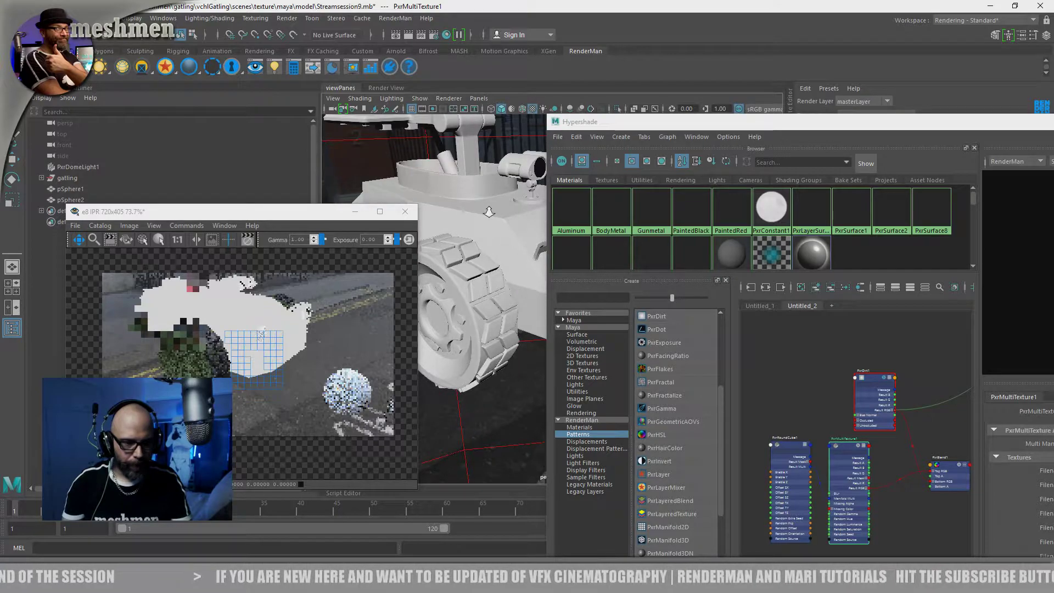
scroll(497, 217, "up", 5)
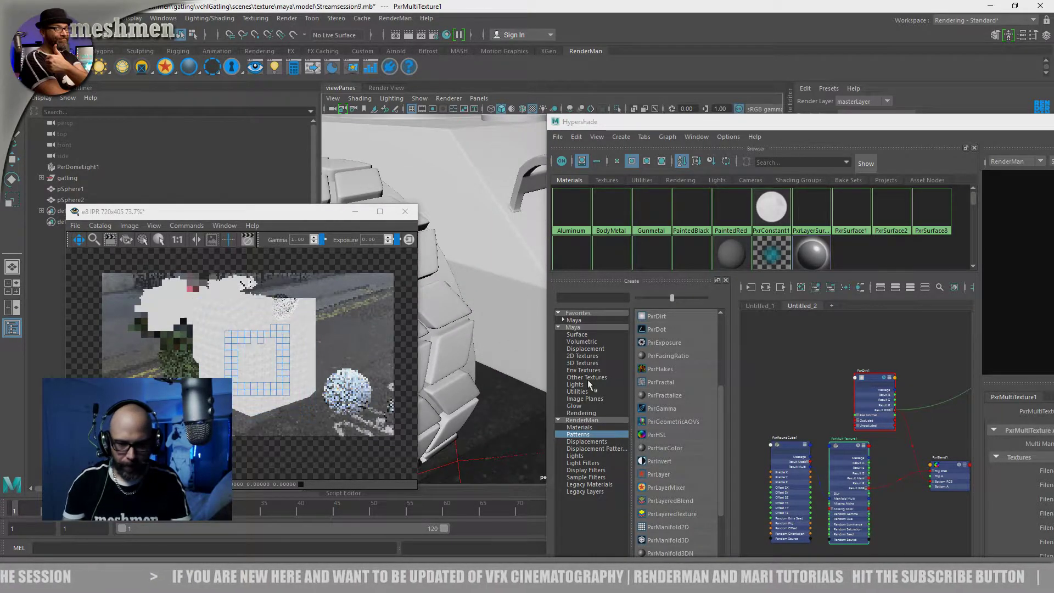
Move the Hypershade window to expose its Property Editor and set PxrRoundCube1's Frequency to 0.450
left_click_drag(784, 439, 775, 439)
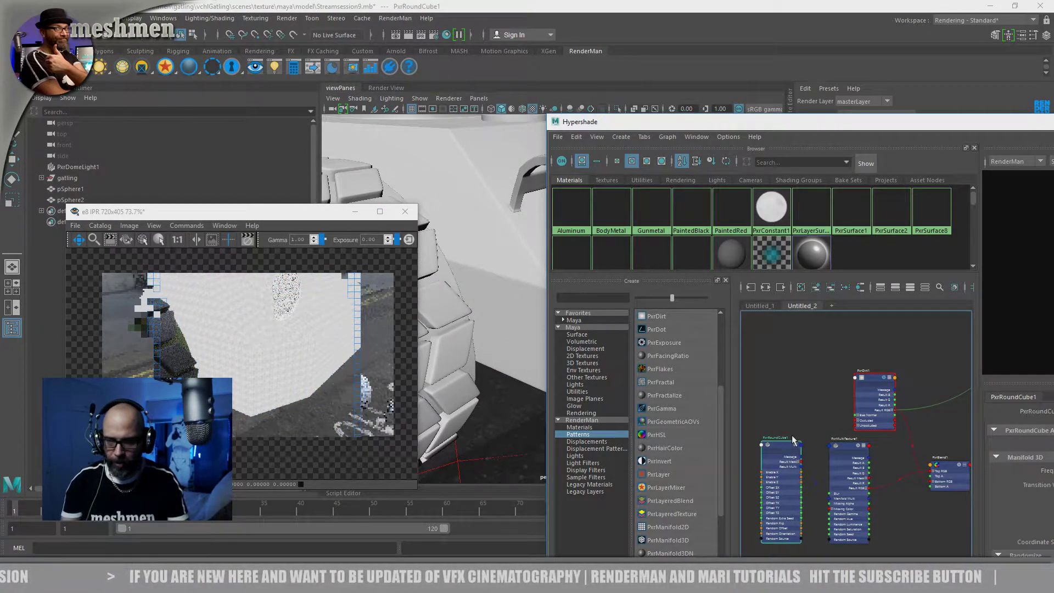
left_click_drag(783, 125, 529, 51)
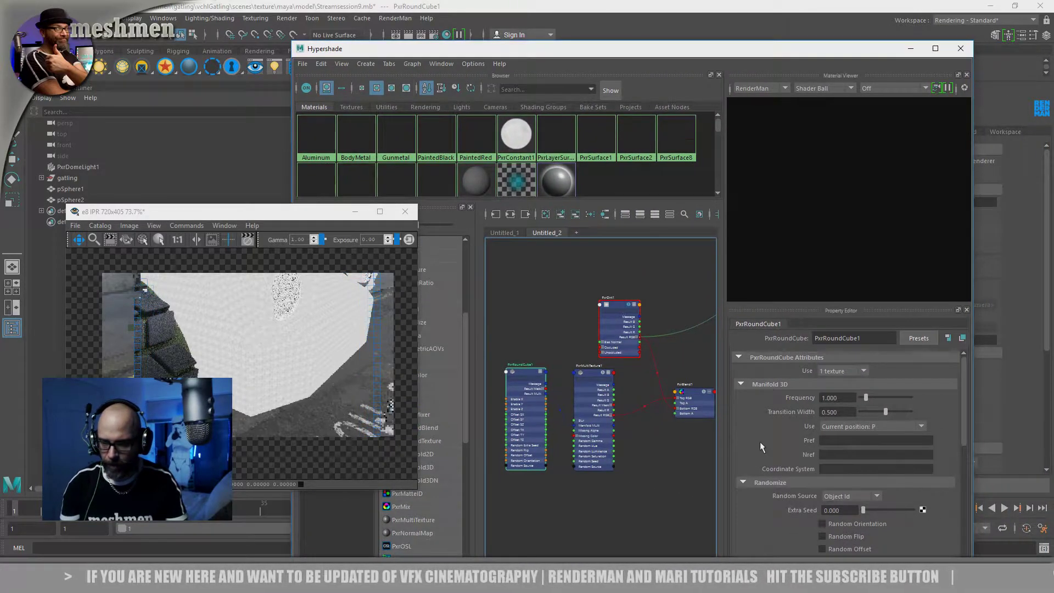
left_click_drag(865, 397, 863, 398)
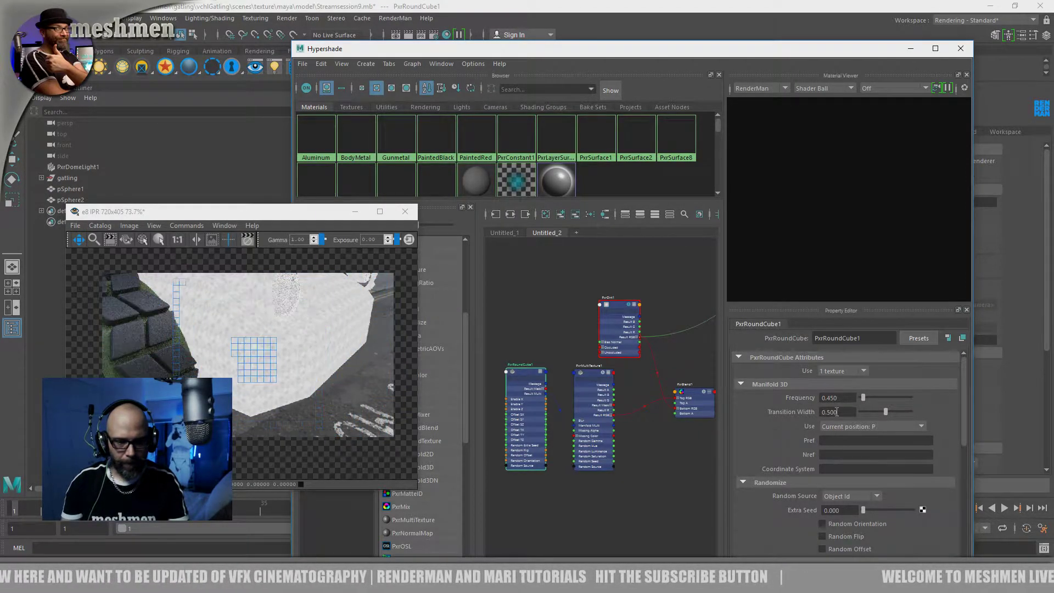
left_click_drag(527, 376, 501, 383)
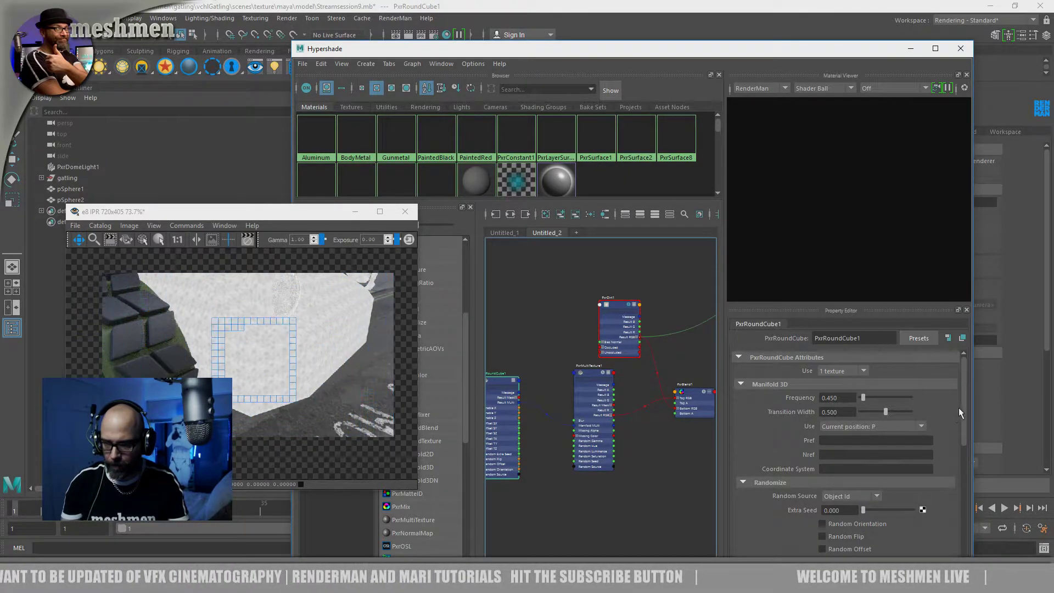
Set PxrRoundCube1's X-axis Scale S to about 1.293
scroll(961, 423, "down", 5)
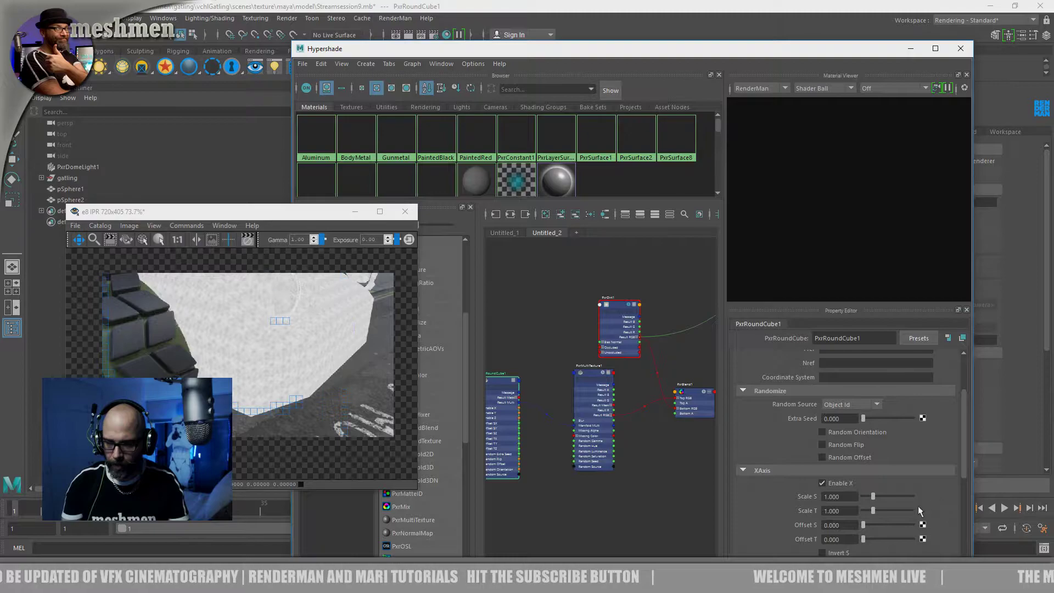
mouse_move(872, 495)
left_mouse_down()
mouse_move(909, 499)
mouse_move(875, 496)
left_mouse_up()
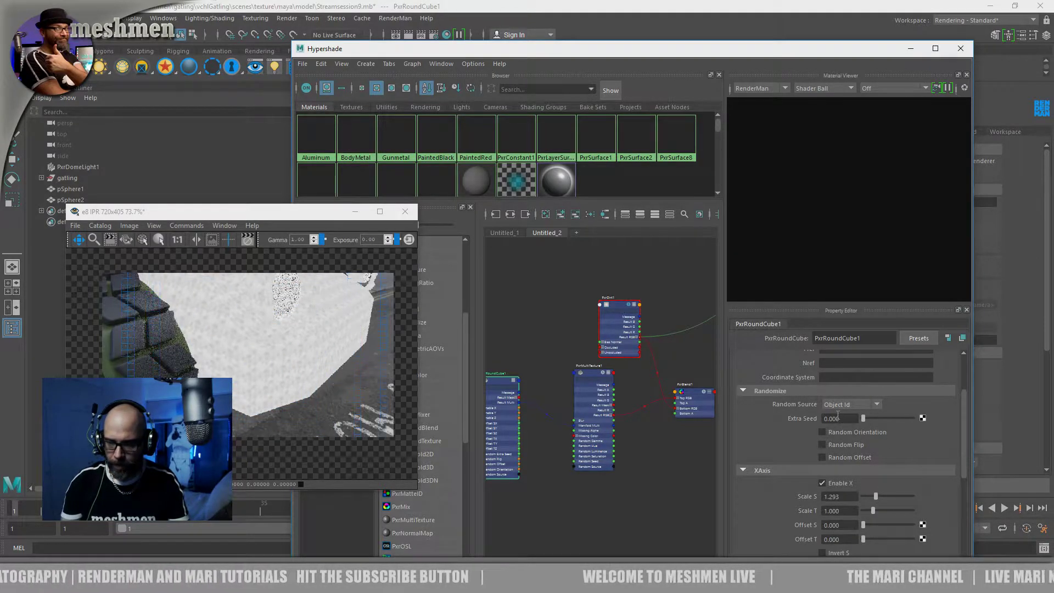
scroll(875, 417, "up", 3)
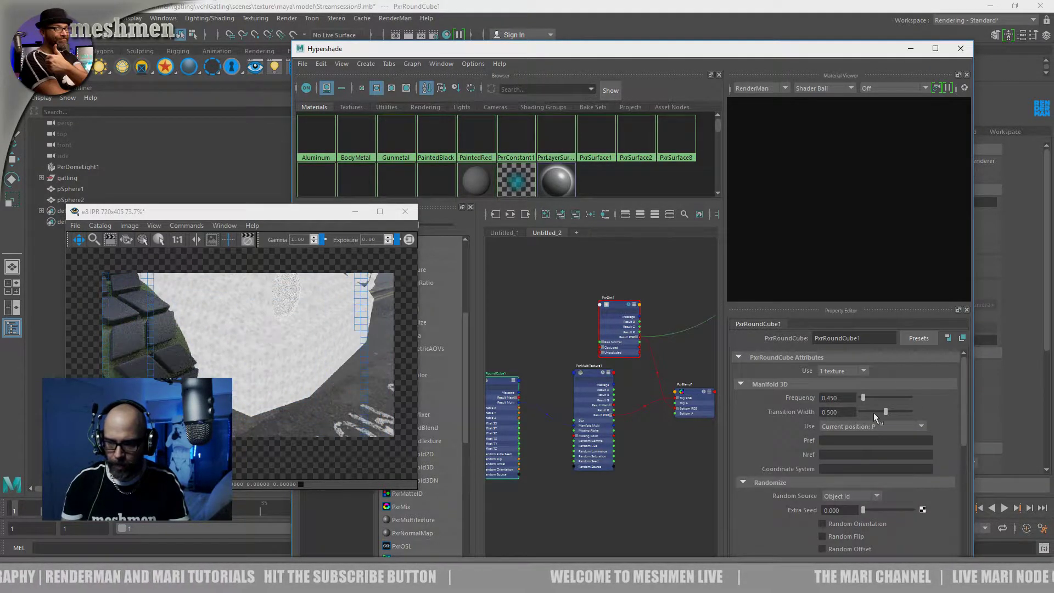
Try a Frequency of 0.1 on PxrRoundCube1's 3D manifold and settle on 0.2
double_click(828, 398)
type("0.1")
key("Return")
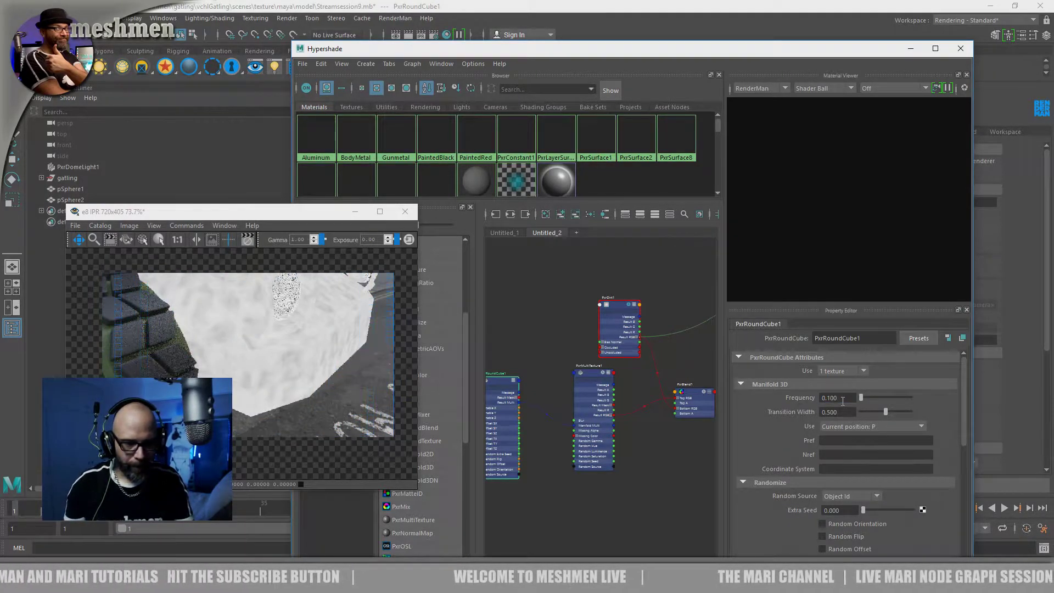
double_click(841, 399)
type("0.2")
key("Return")
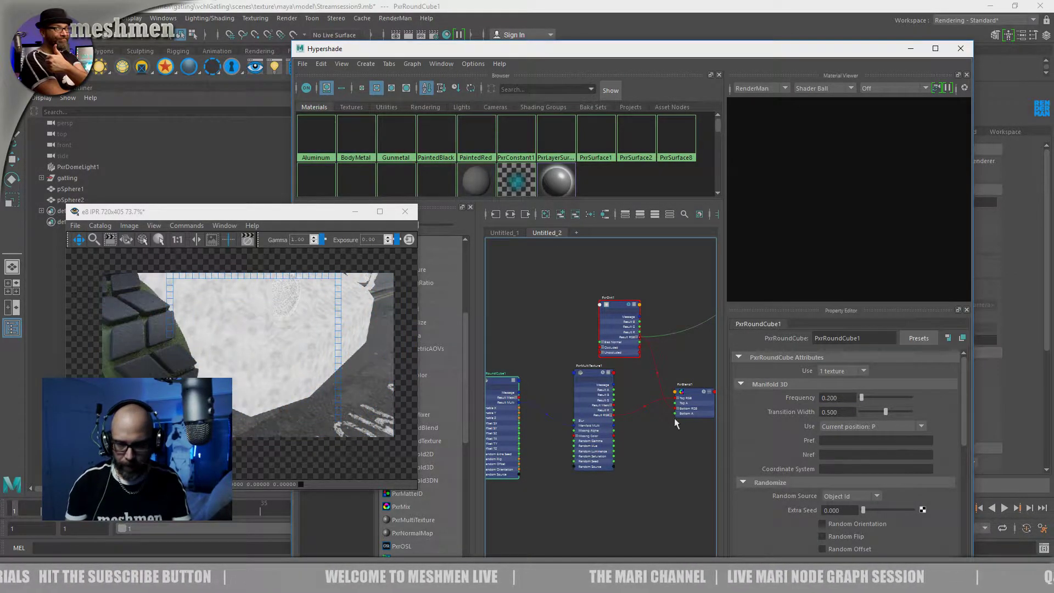
Move PxrMultiTexture1 closer to PxrRoundCube1 in the node graph to free space before PxrBlend1
middle_click_drag(544, 383, 579, 376, "alt")
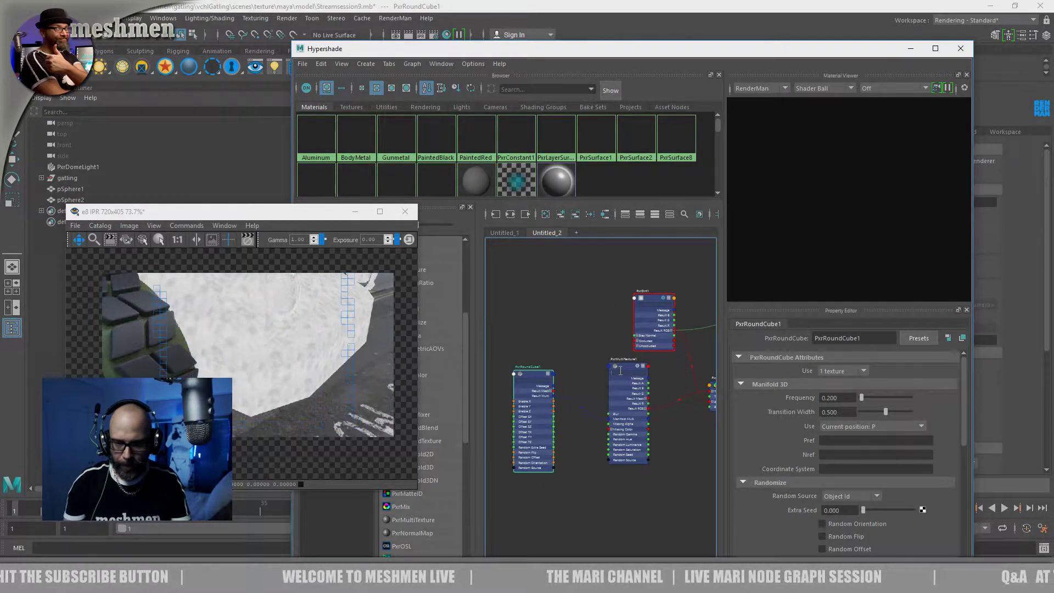
left_click_drag(611, 369, 589, 345)
middle_click_drag(653, 417, 616, 434, "alt")
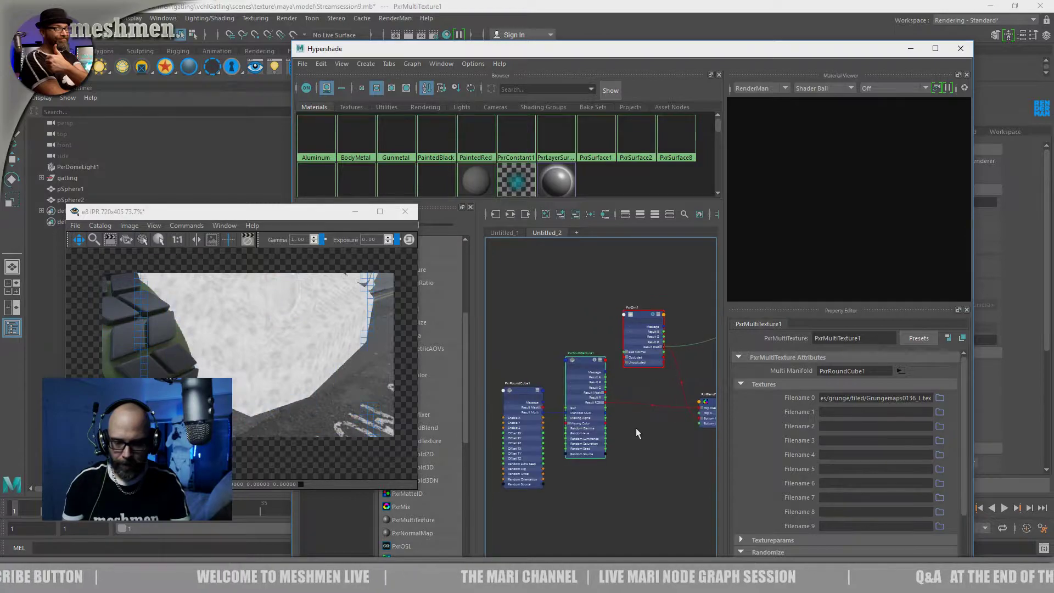
Create a PxrThreshold node in the free space beside PxrMultiTexture1
scroll(609, 431, "up", 5)
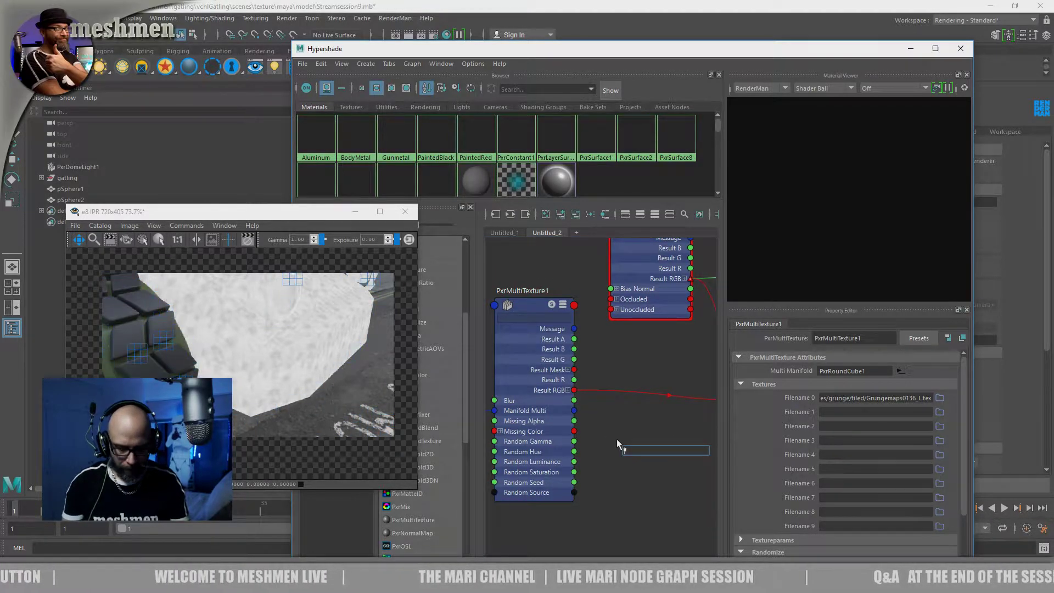
key("Tab")
type("pxr")
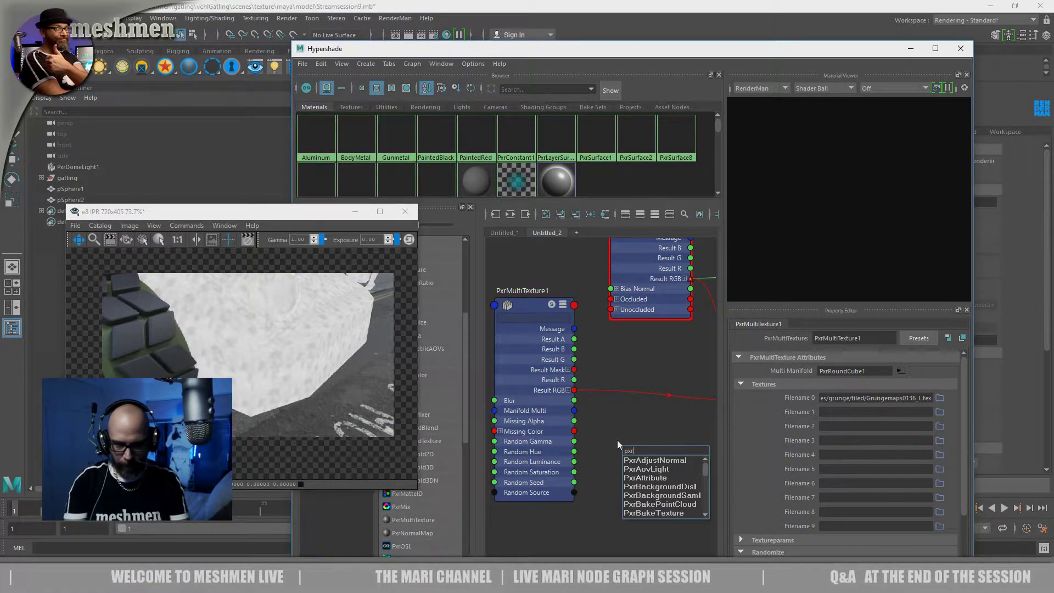
type("t")
key("Down")
key("Down")
key("Down")
key("Down")
key("Down")
key("Return")
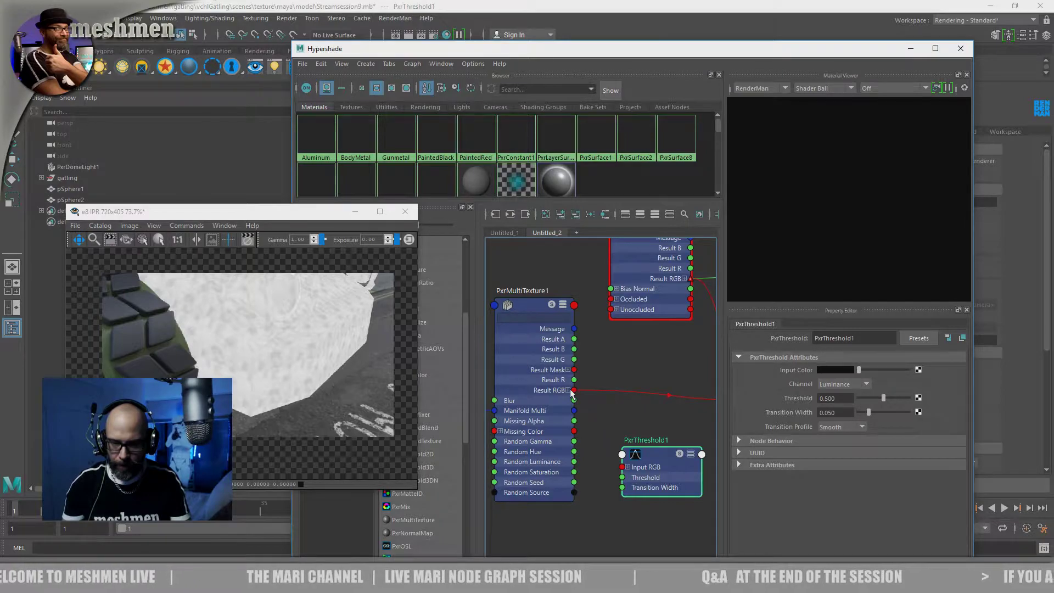
Connect PxrMultiTexture1's Result RGB to PxrThreshold1's Input RGB, and feed PxrThreshold1's Result RGB into PxrBlend1's Top RGB
left_click(624, 468)
middle_click_drag(621, 418, 560, 421, "alt")
left_click(586, 446)
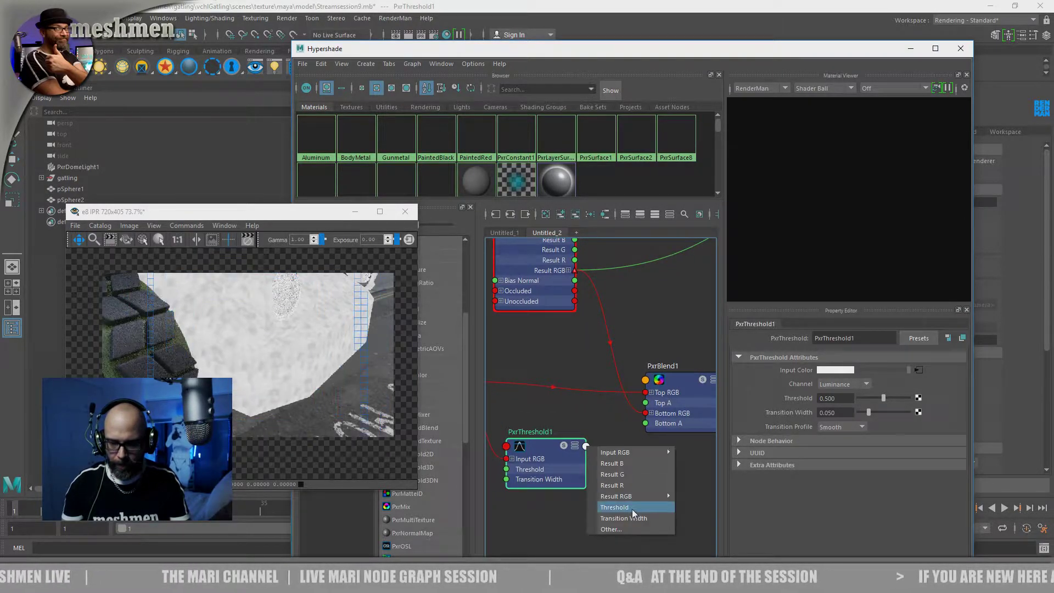
mouse_move(626, 496)
left_click(702, 497)
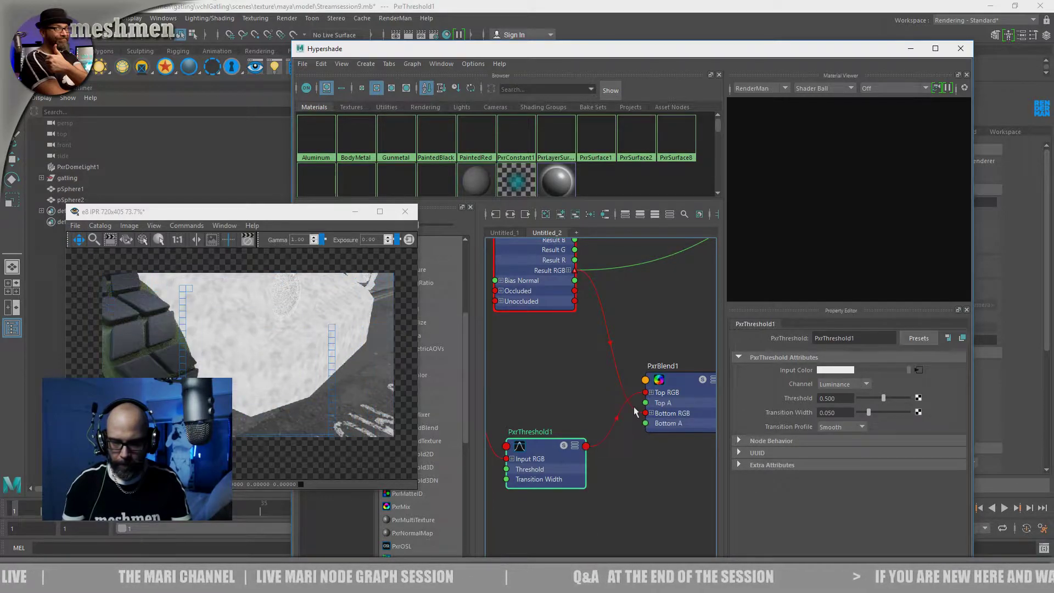
Position PxrThreshold1 between PxrMultiTexture1 and PxrBlend1 in the node graph
left_click_drag(537, 450, 553, 435)
middle_click_drag(554, 435, 608, 417, "alt")
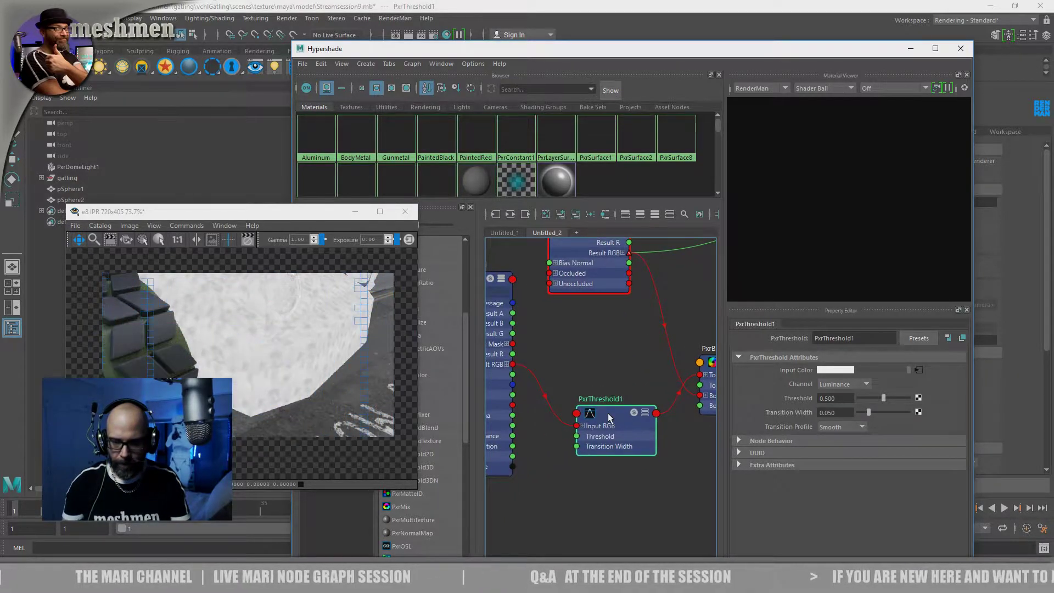
left_click_drag(615, 410, 605, 407)
Set PxrThreshold1's Threshold to about 0.820 and its Transition Width to about 0.169
left_click_drag(883, 398, 894, 399)
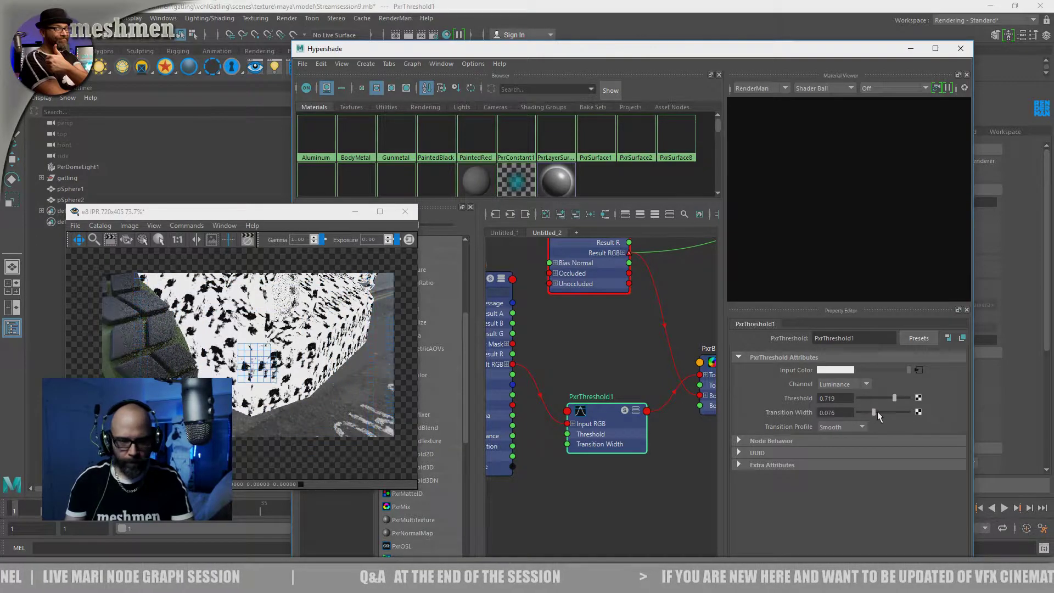
left_click_drag(878, 411, 870, 412)
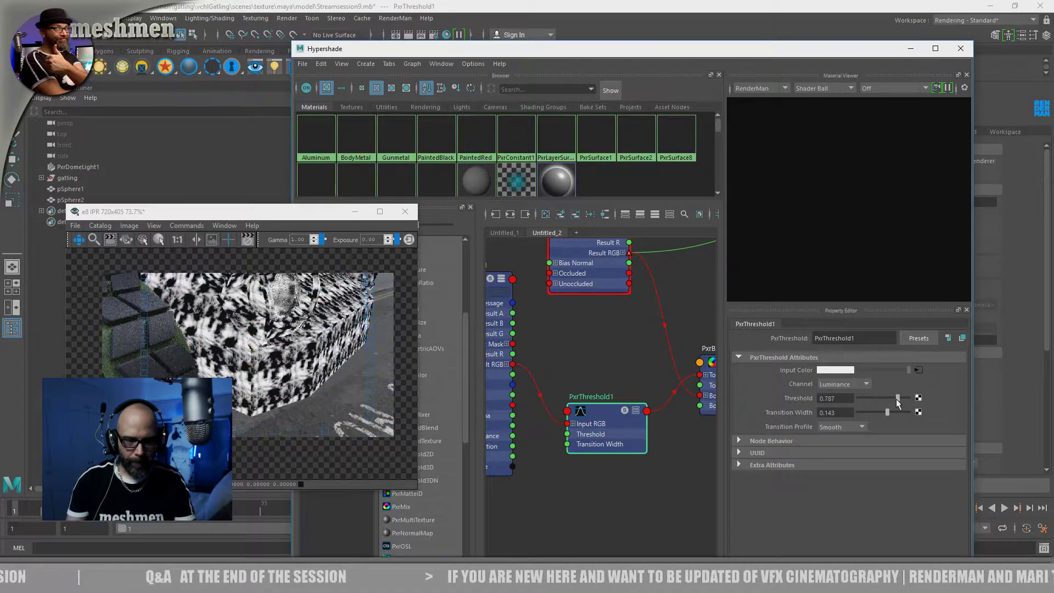
mouse_move(897, 401)
left_mouse_down()
mouse_move(882, 414)
mouse_move(893, 415)
left_mouse_up()
Tidy the node graph by nudging PxrThreshold1, PxrBlend1 and PxrDirt1 into clearer positions
left_click_drag(617, 430, 610, 407)
middle_click_drag(610, 407, 575, 474, "alt")
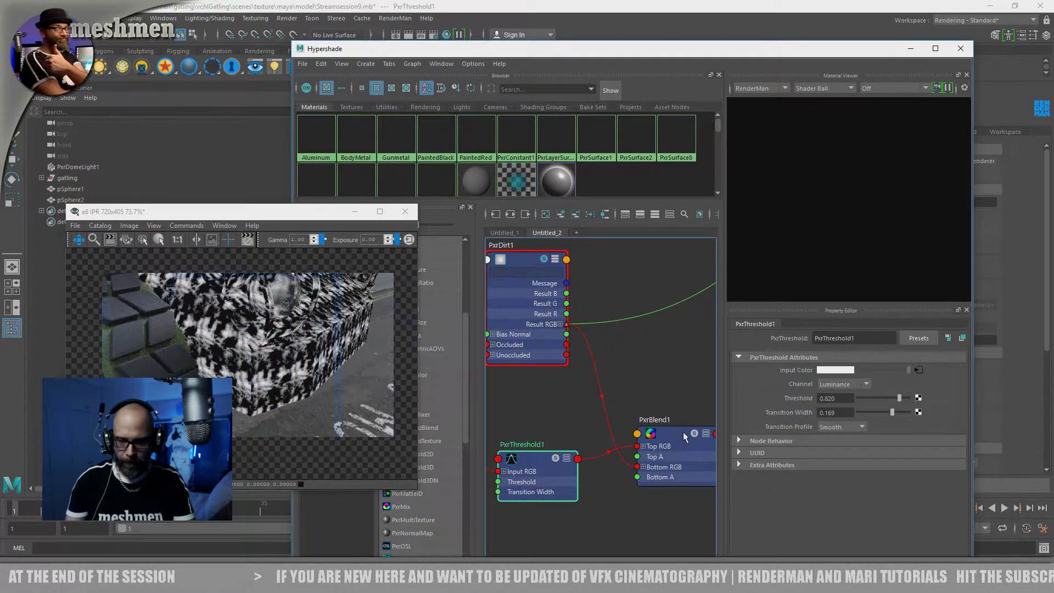
left_click_drag(682, 432, 679, 425)
middle_click_drag(664, 434, 680, 382, "alt")
scroll(618, 399, "down", 3)
scroll(598, 371, "down", 2)
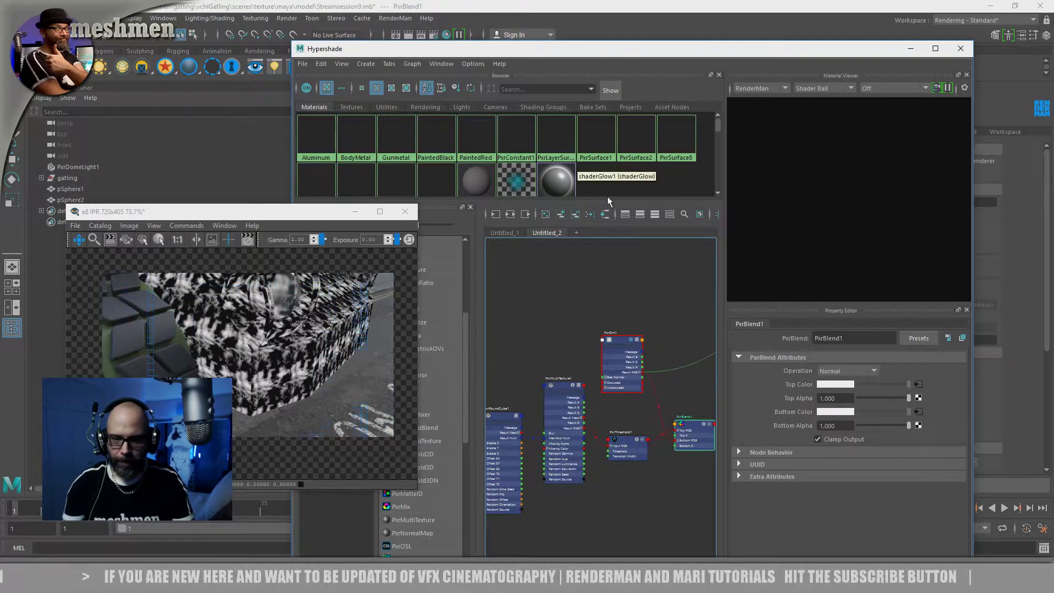
scroll(611, 334, "up", 3)
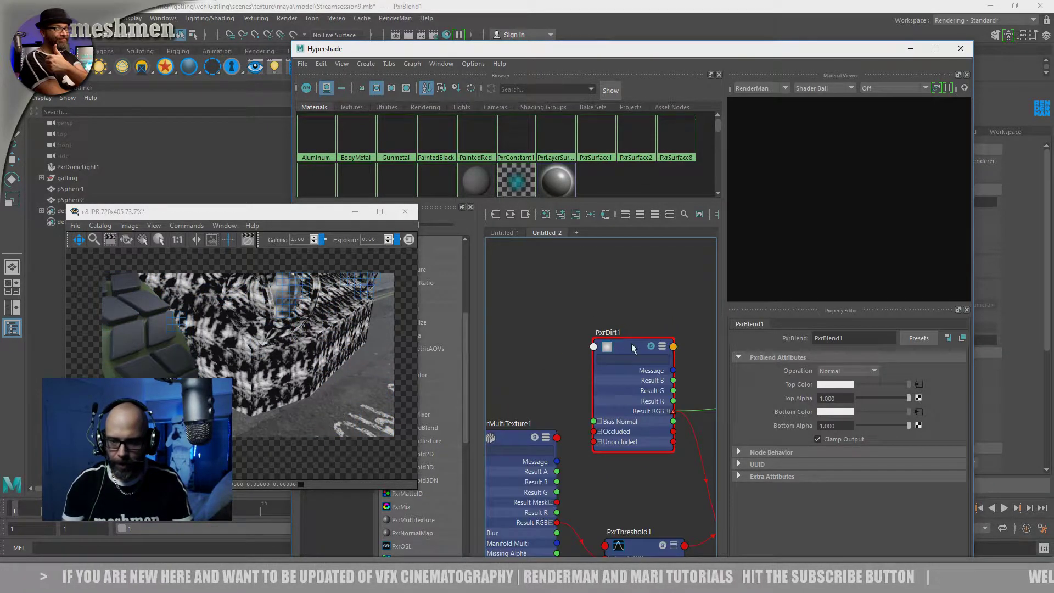
left_click_drag(631, 346, 602, 324)
middle_click_drag(625, 274, 517, 243, "alt")
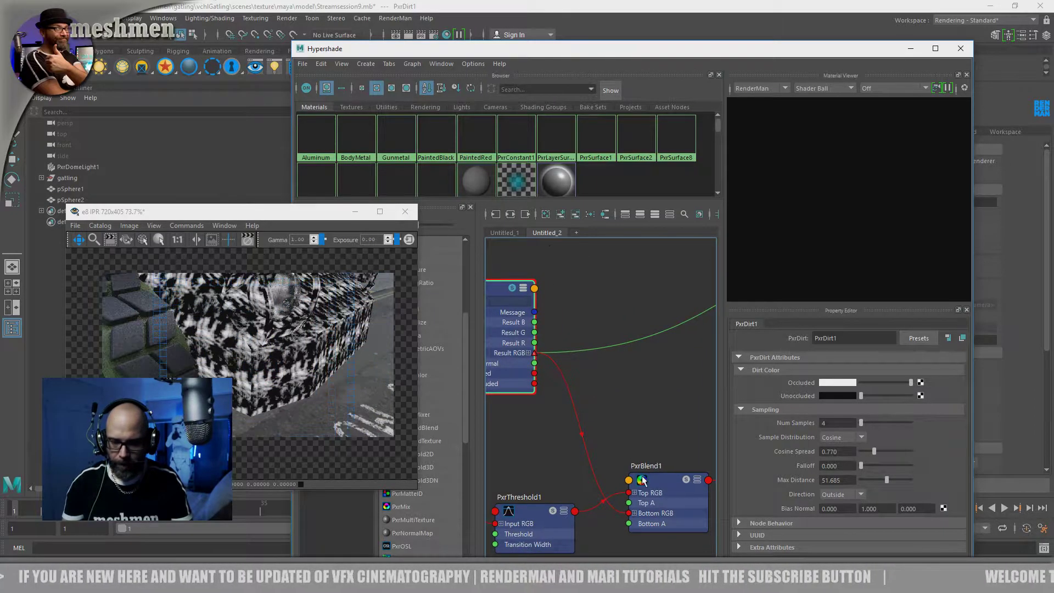
Try the Overlay operation on PxrBlend1 to combine the thresholded grunge with the dirt
left_click(666, 483)
left_click(847, 371)
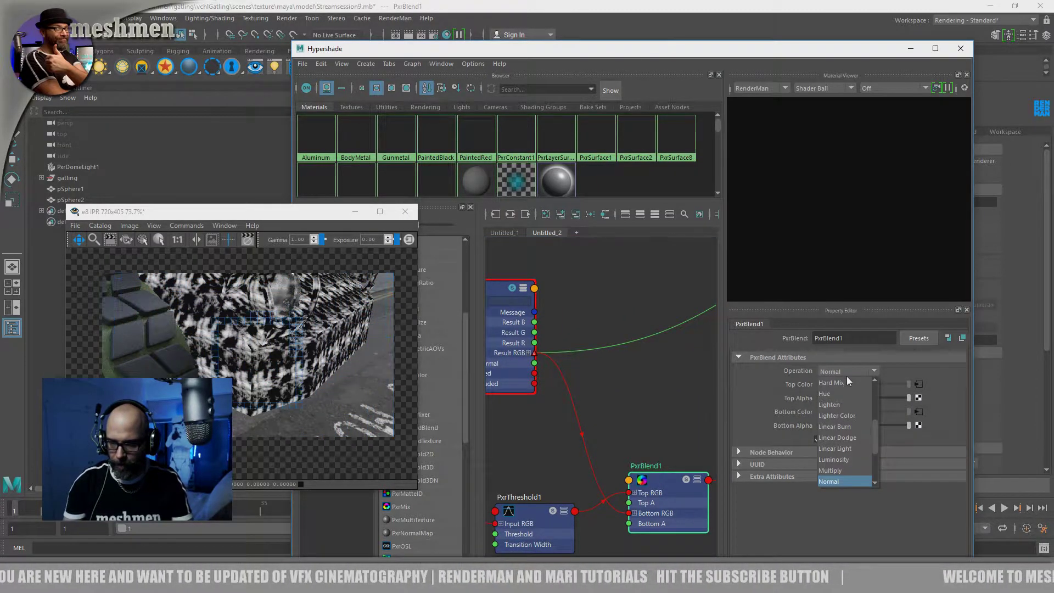
scroll(872, 443, "down", 1)
scroll(873, 444, "up", 1)
scroll(840, 465, "down", 1)
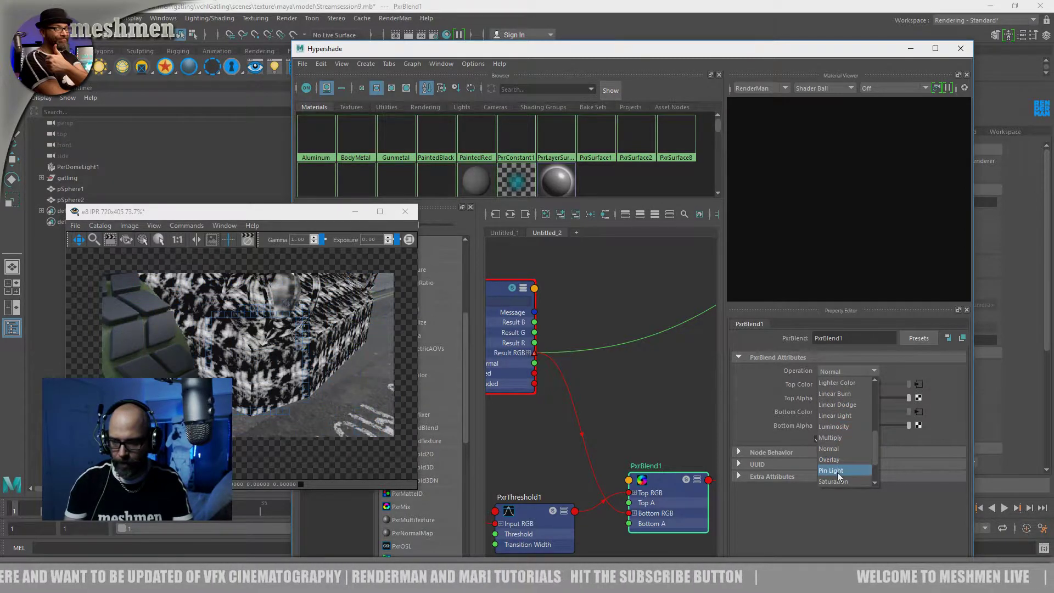
left_click(836, 461)
middle_click_drag(664, 424, 651, 426, "alt")
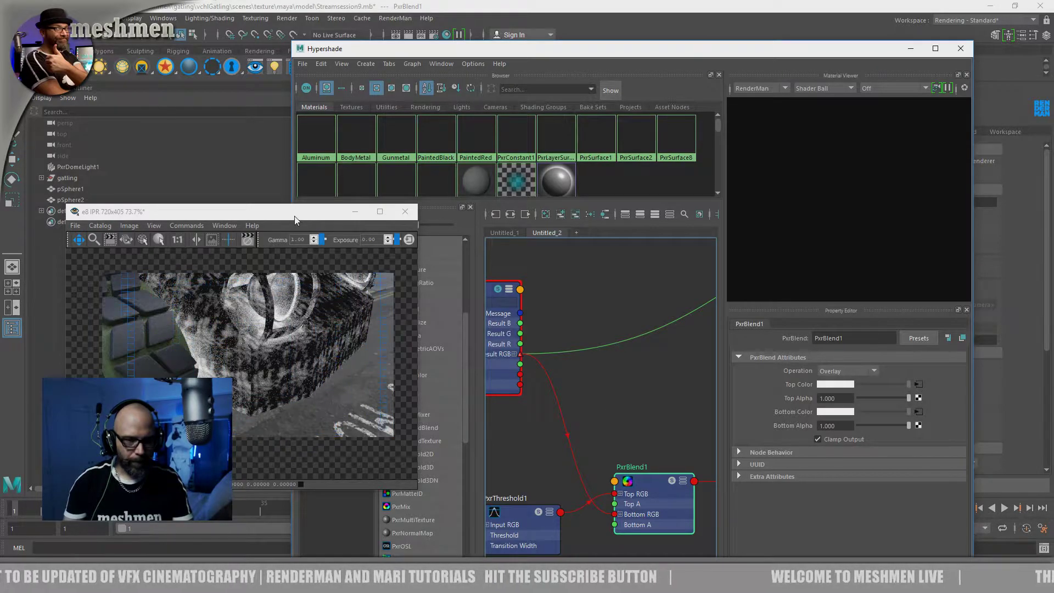
Move the IPR render window aside and reduce PxrDirt1's Max Distance to about 16.854
left_click_drag(294, 216, 258, 223)
left_click(623, 388)
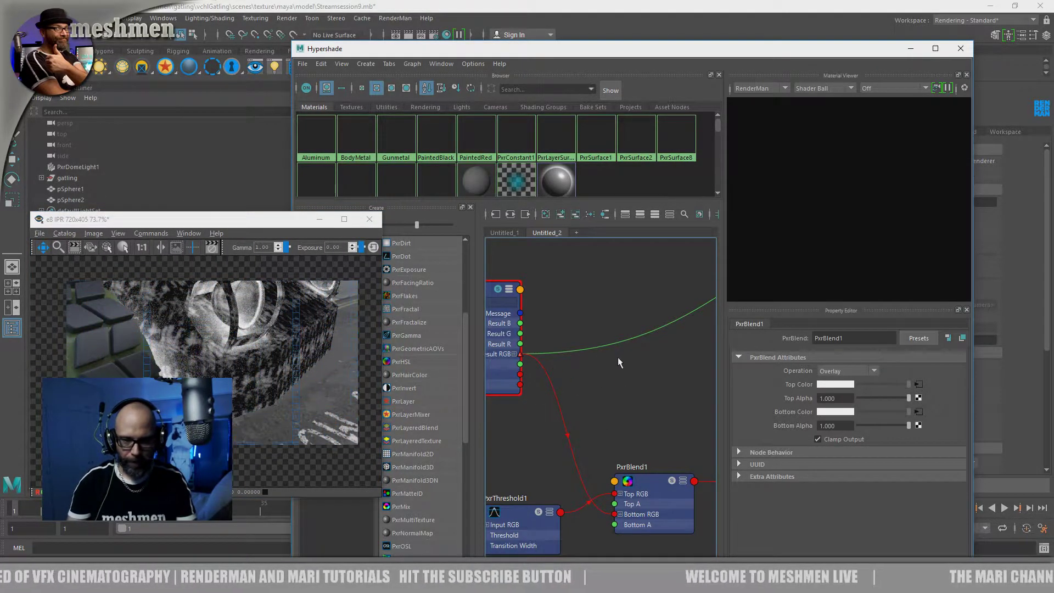
middle_click_drag(584, 302, 628, 304, "alt")
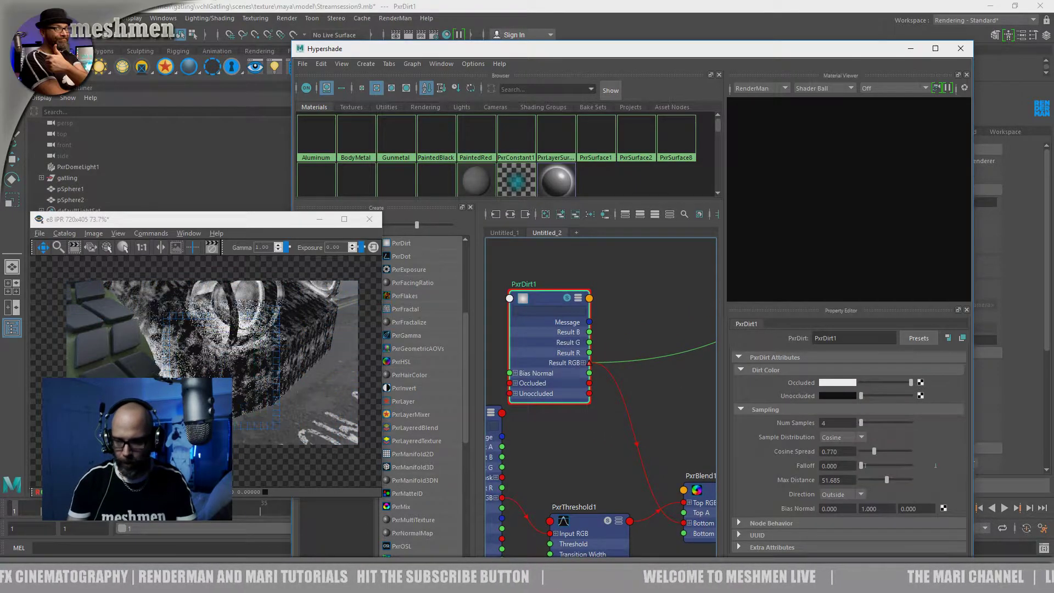
left_click(885, 480)
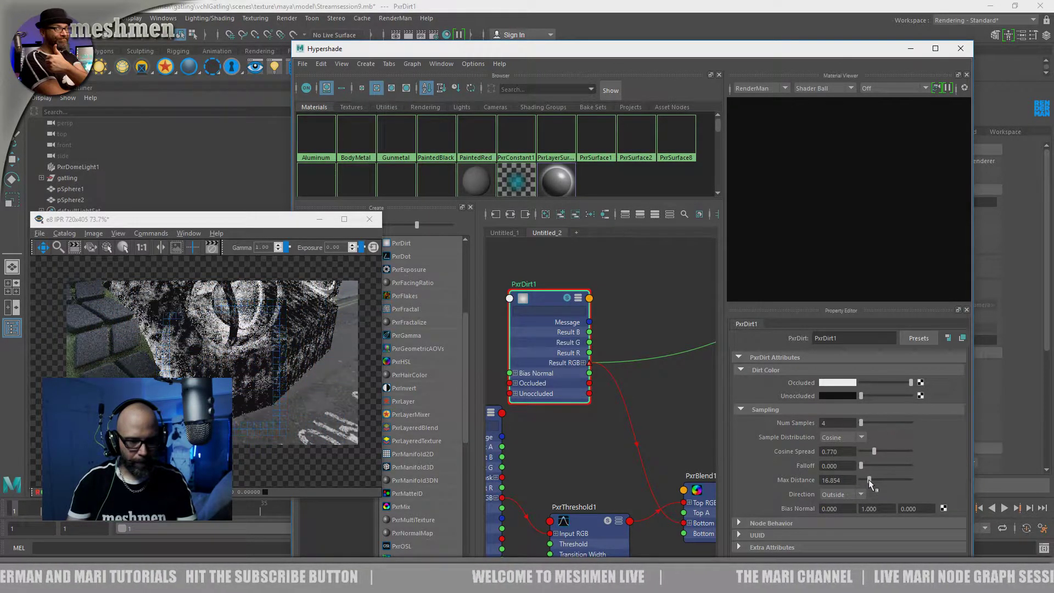
Set PxrBlend1's Operation to Multiply
middle_click_drag(643, 494, 602, 446, "alt")
left_click(653, 460)
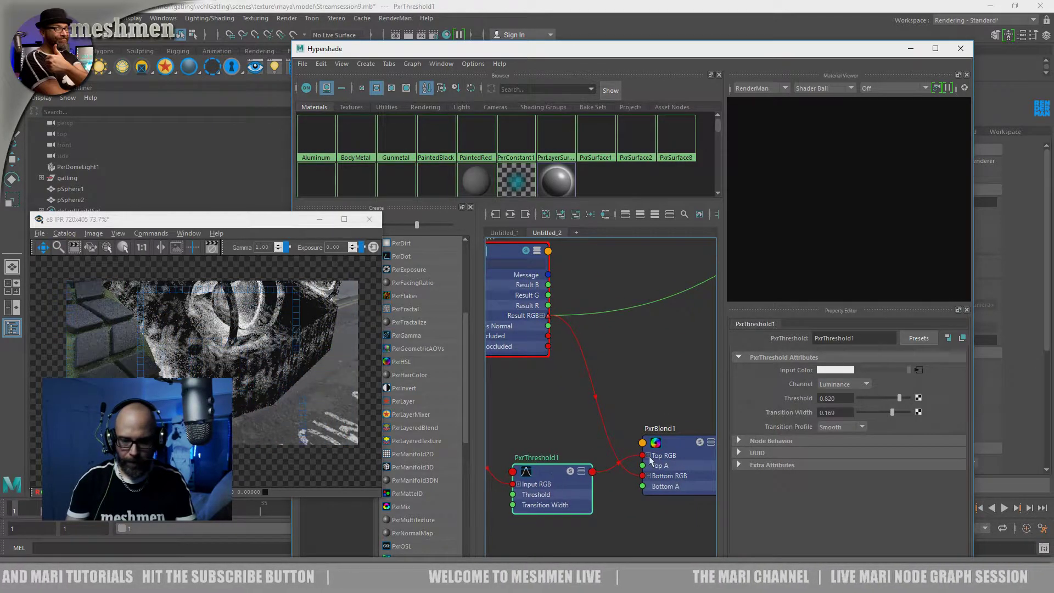
left_click(843, 371)
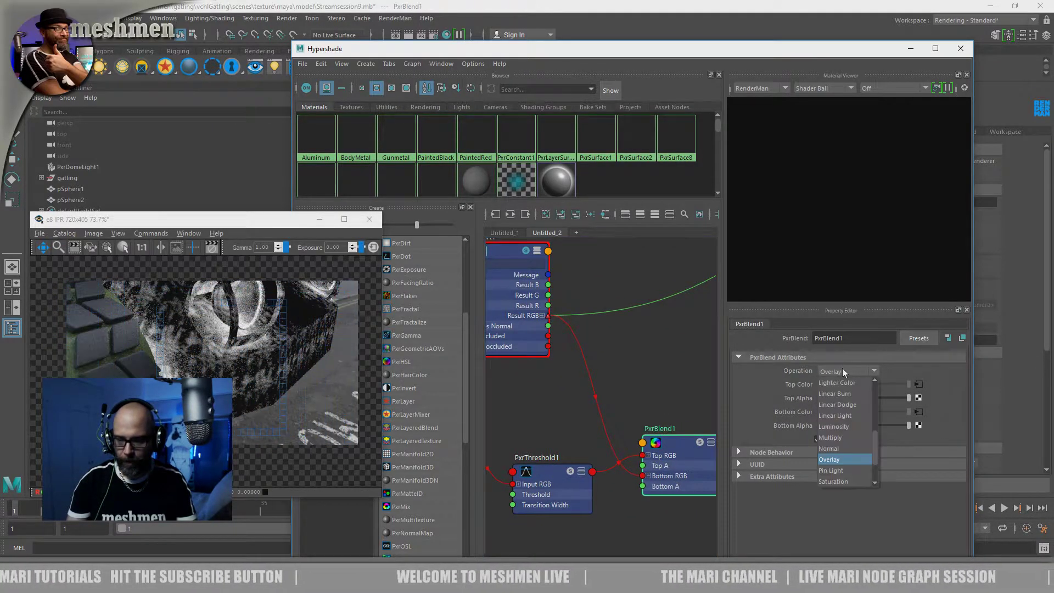
left_click(829, 438)
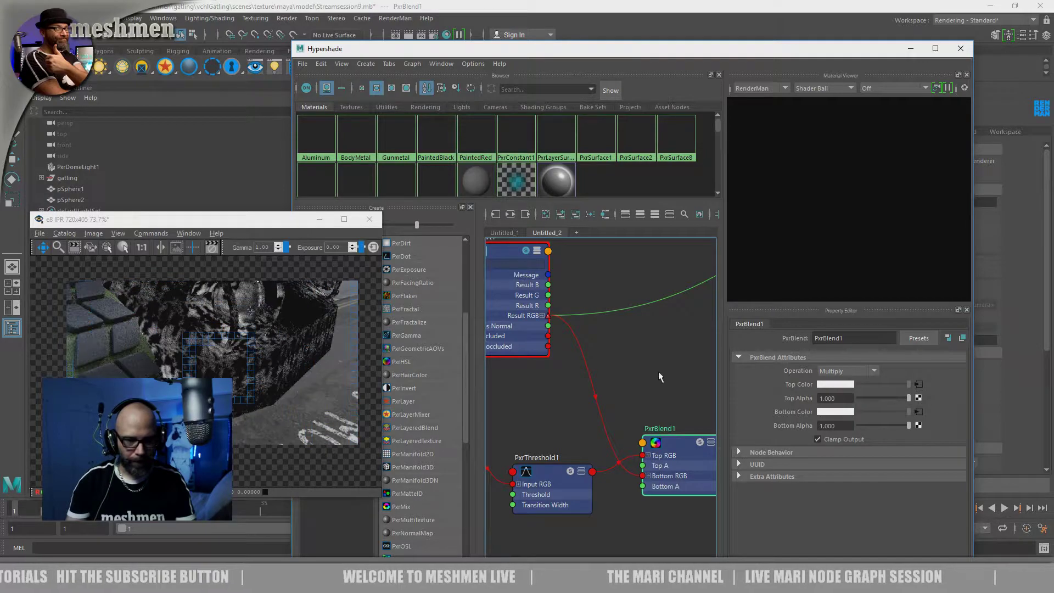
Raise PxrThreshold1's Transition Width to 0.250
left_click(558, 473)
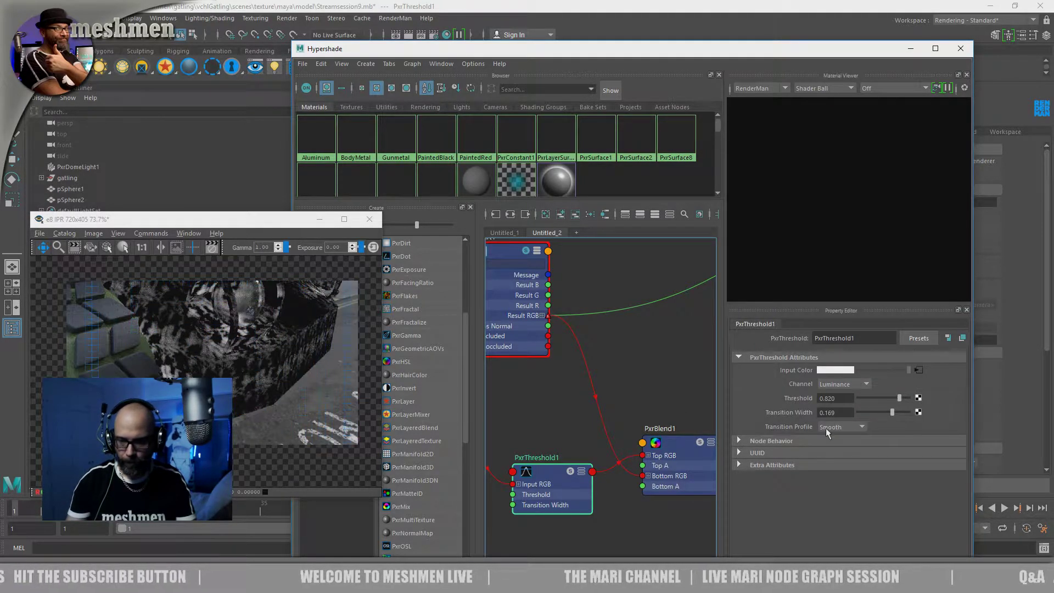
left_click(890, 412)
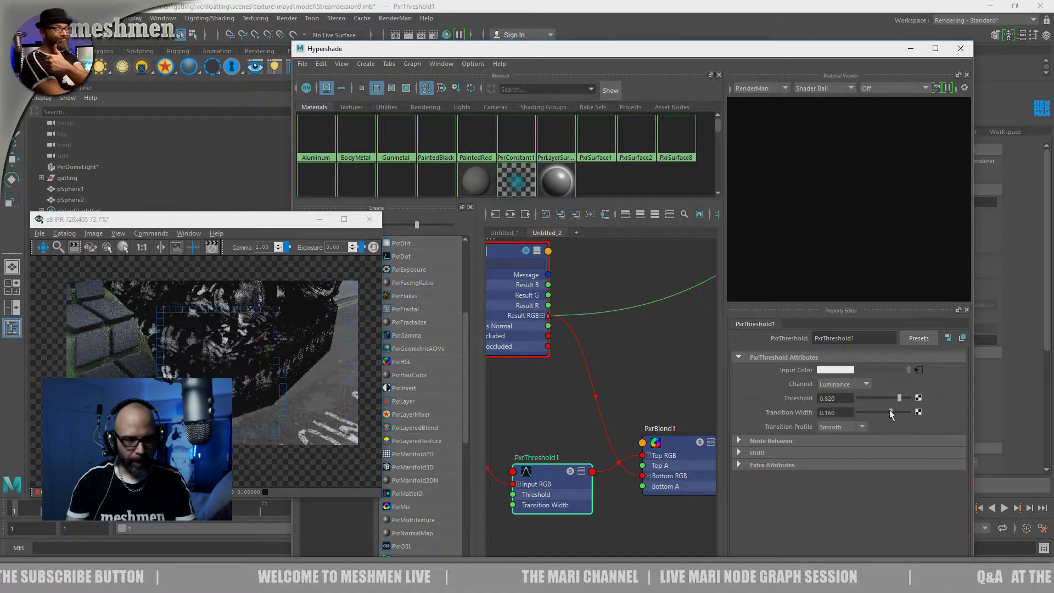
left_click_drag(898, 415, 908, 421)
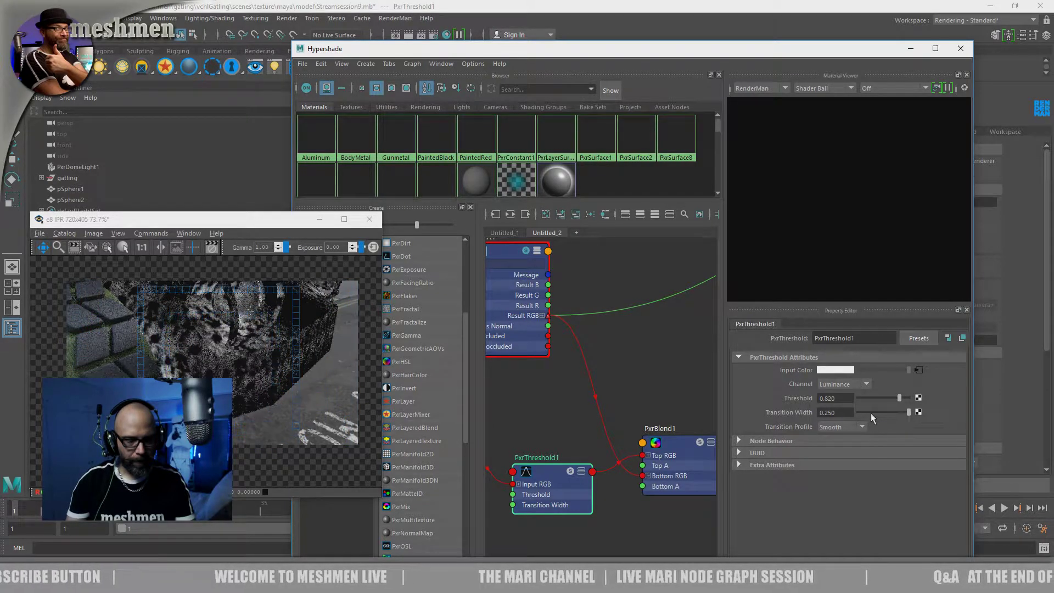
Move the PxrBlend1 node up in the graph, clear of the PxrConstant1 preview node
scroll(631, 403, "down", 3)
middle_click_drag(647, 400, 582, 417, "alt")
scroll(583, 417, "down", 3)
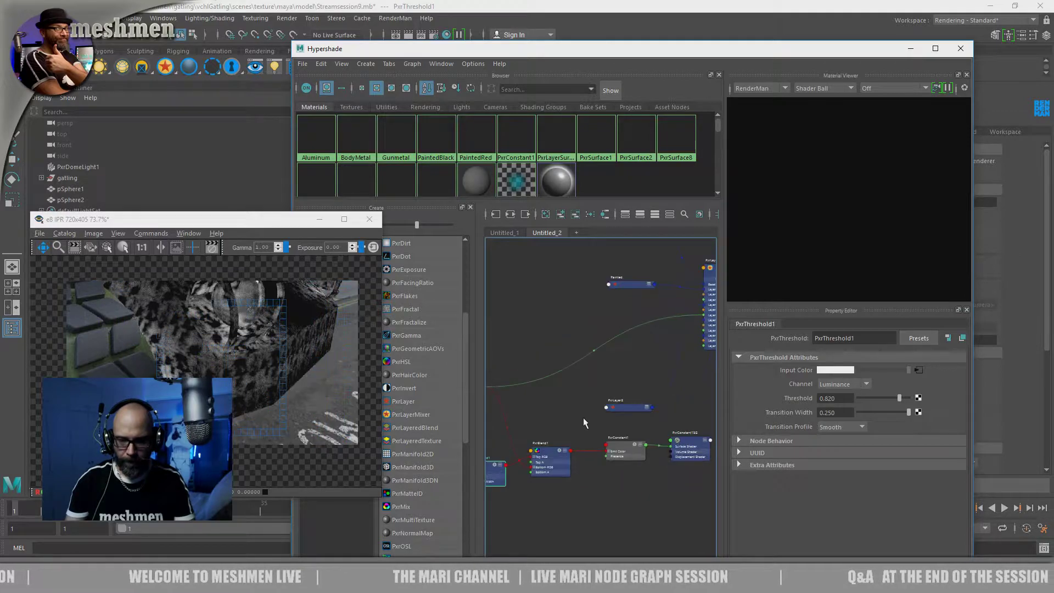
left_click_drag(619, 444, 623, 445)
middle_click_drag(569, 390, 564, 398, "alt")
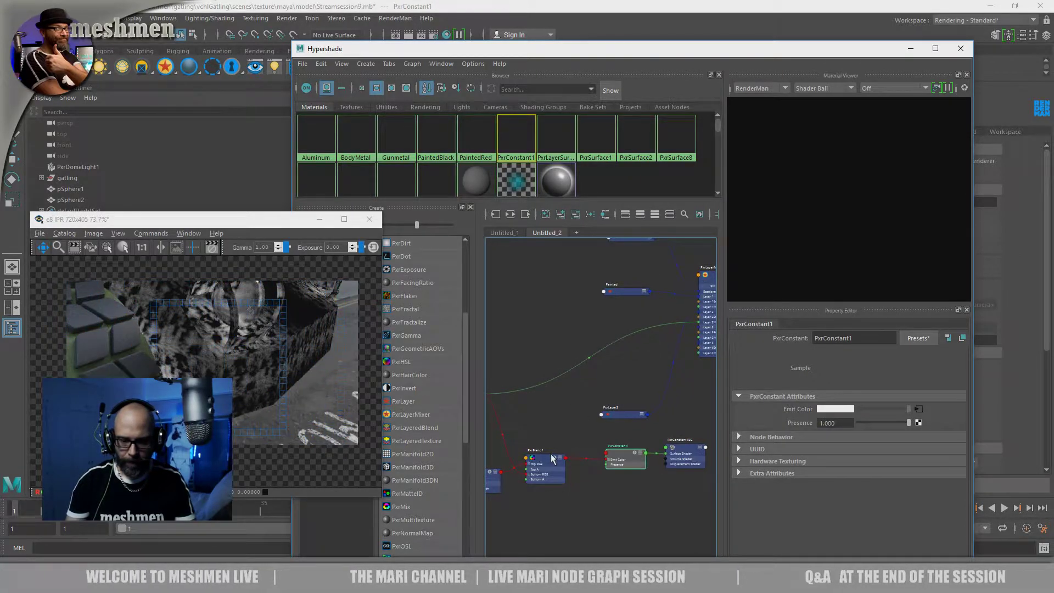
left_click(551, 457)
left_click_drag(552, 457, 551, 418)
scroll(560, 434, "up", 2)
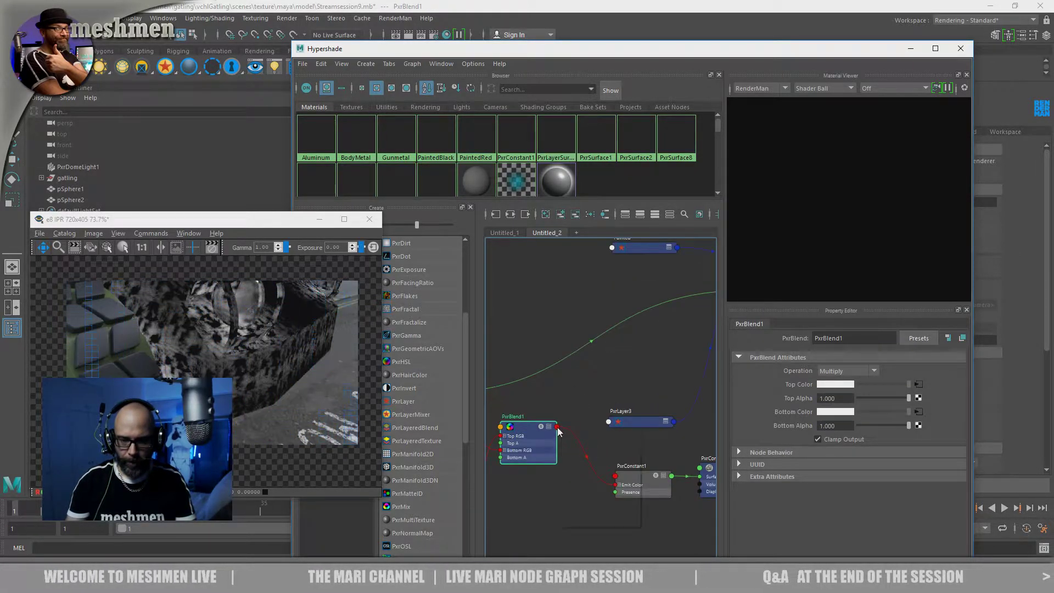
Place PxrBlend1 beside PxrLayerMixer1, between the Painted and PxrLayer3 nodes
left_click(557, 426)
mouse_move(618, 516)
left_click(675, 510)
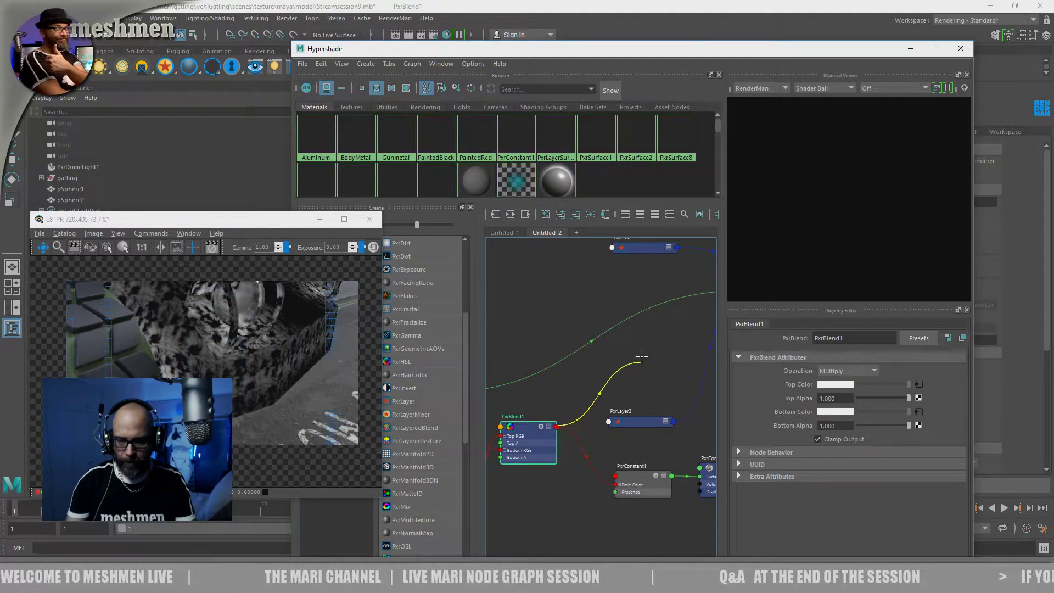
middle_click_drag(592, 409, 492, 464, "alt")
middle_click_drag(598, 427, 642, 418, "alt")
left_click_drag(515, 453, 608, 307)
middle_click_drag(653, 337, 555, 373, "alt")
Connect a component of PxrBlend1's Top RGB to PxrLayerMixer1's Layer 2 Mask
scroll(555, 374, "up", 3)
left_click(528, 338)
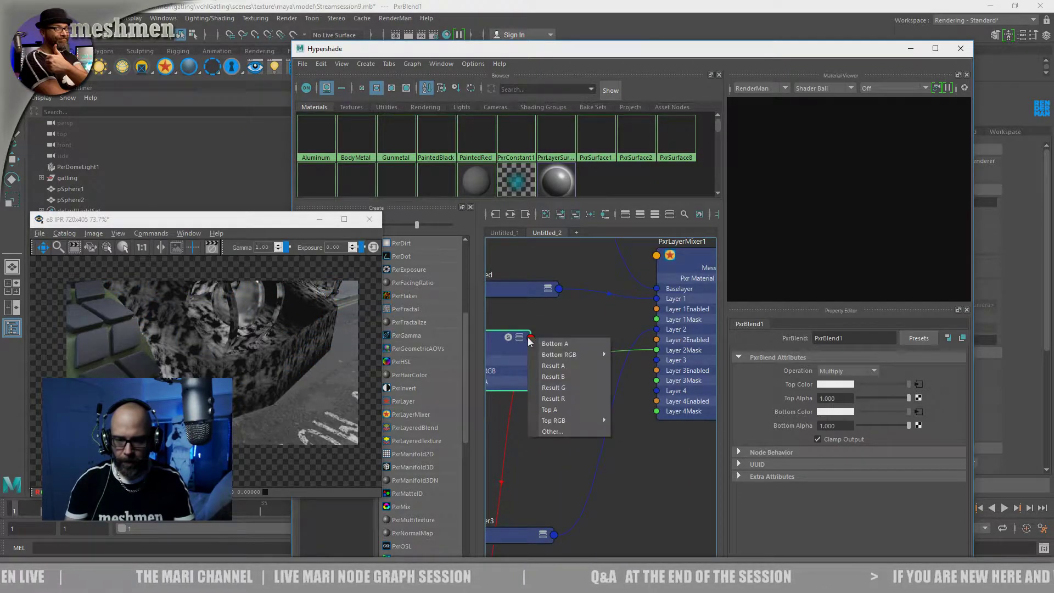
mouse_move(595, 421)
left_click(631, 425)
left_click(656, 351)
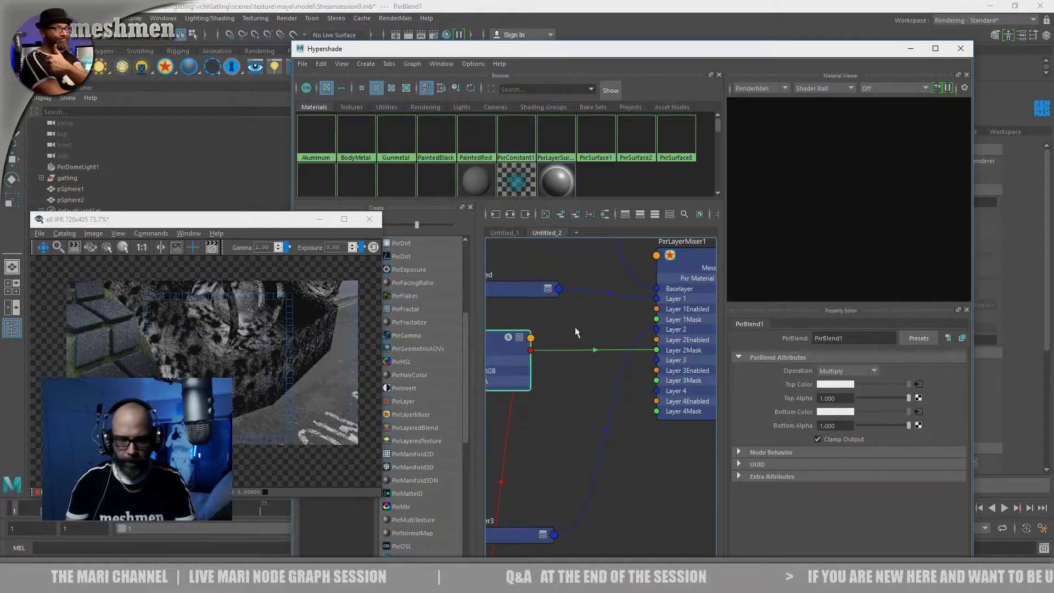
Move the Hypershade window off the viewport, select the gatling body mesh, and assign the BodyMetal material to it
middle_click_drag(559, 328, 551, 386, "alt")
left_click_drag(582, 54, 721, 264)
left_click(514, 199)
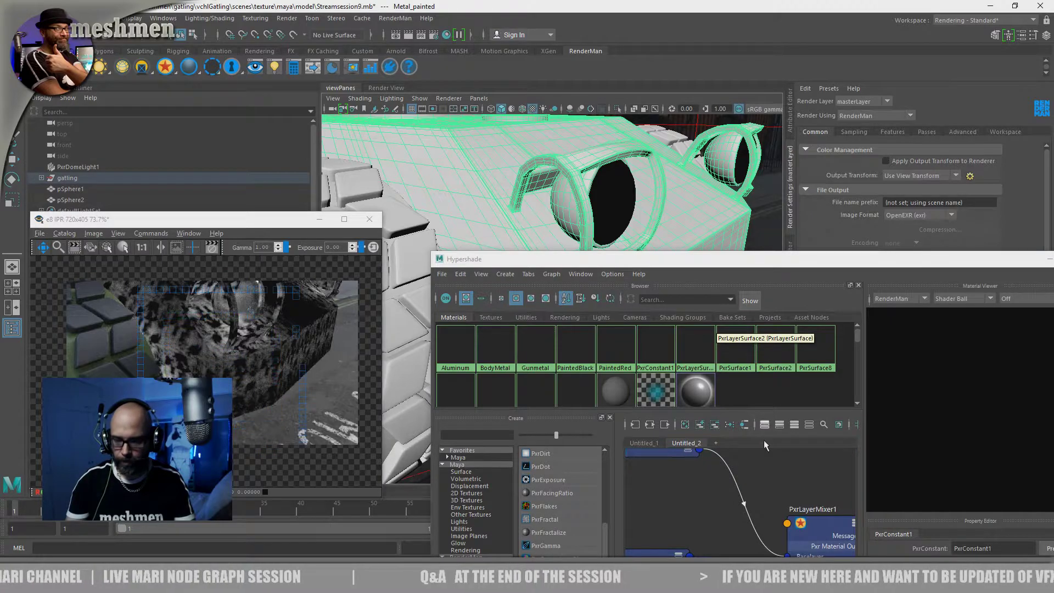
scroll(719, 469, "down", 6)
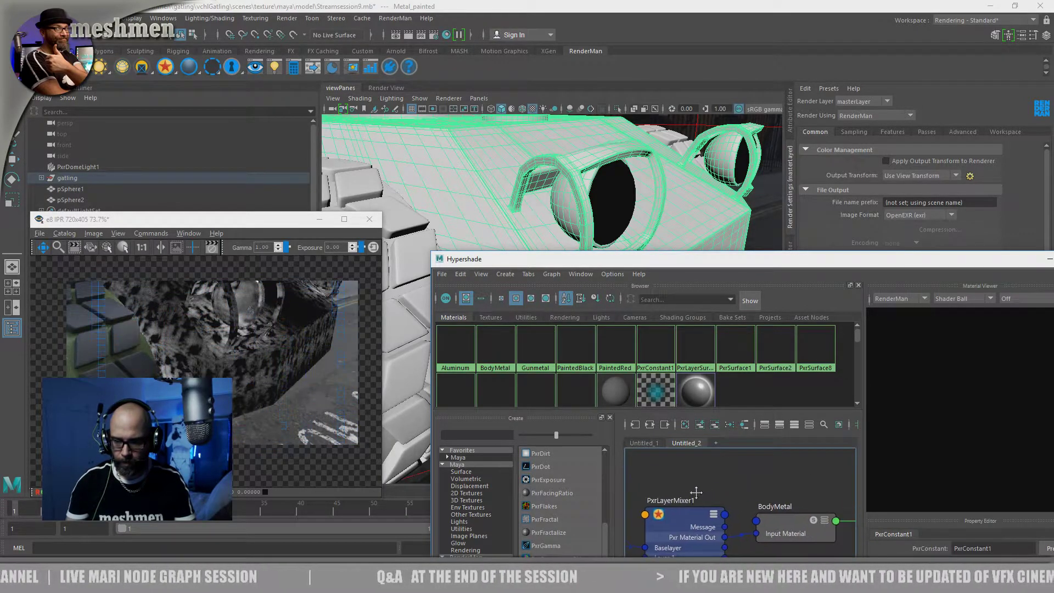
scroll(676, 479, "up", 5)
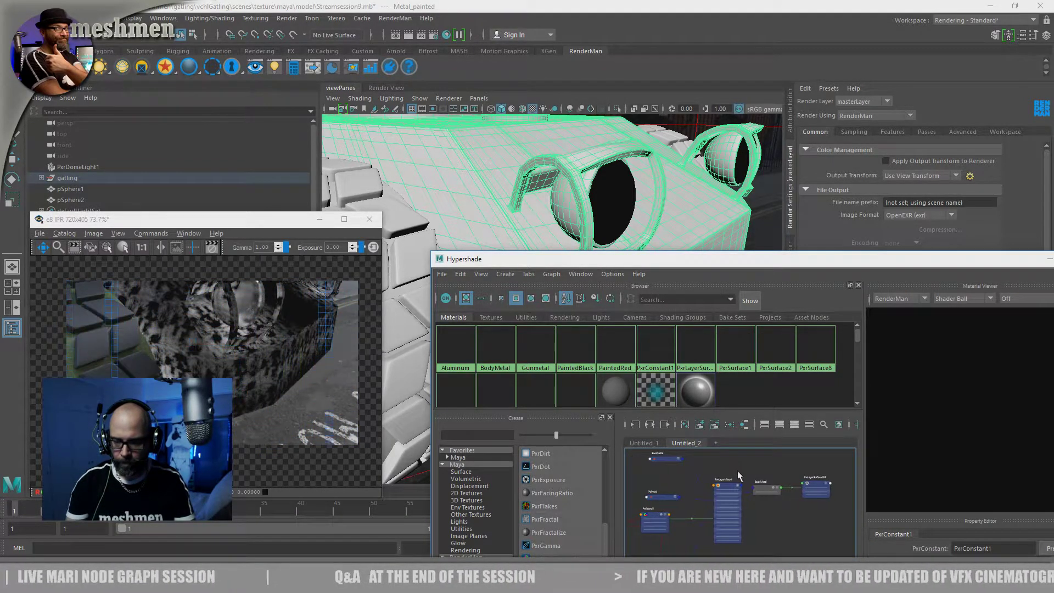
right_click_drag(783, 496, 764, 350)
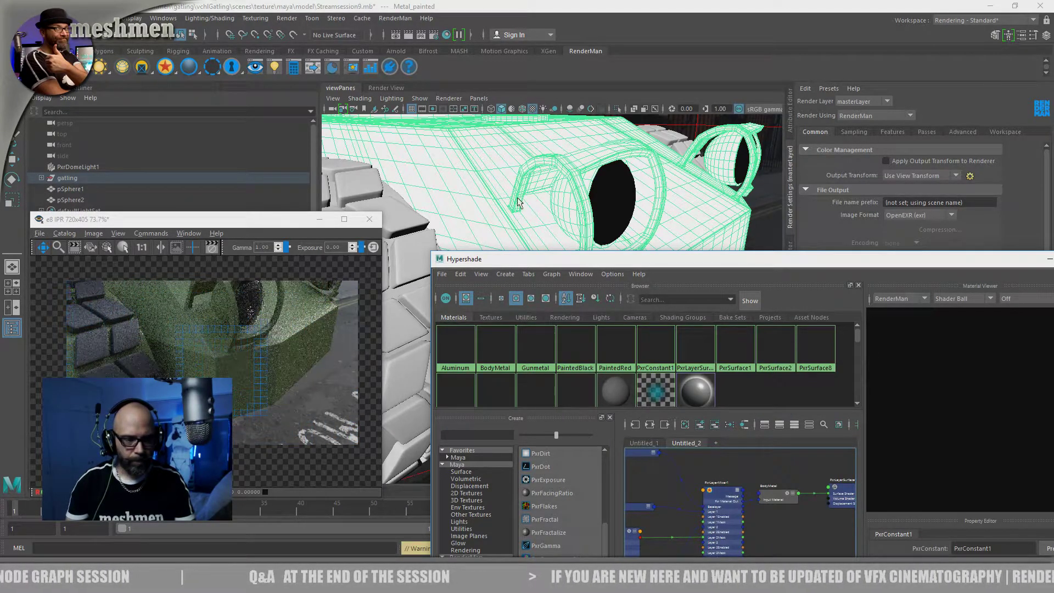
Toggle Layer 2 of PxrLayerMixer1 off and on again to compare its effect in the render
left_click_drag(500, 200, 503, 204, "alt")
left_click_drag(589, 264, 559, 178)
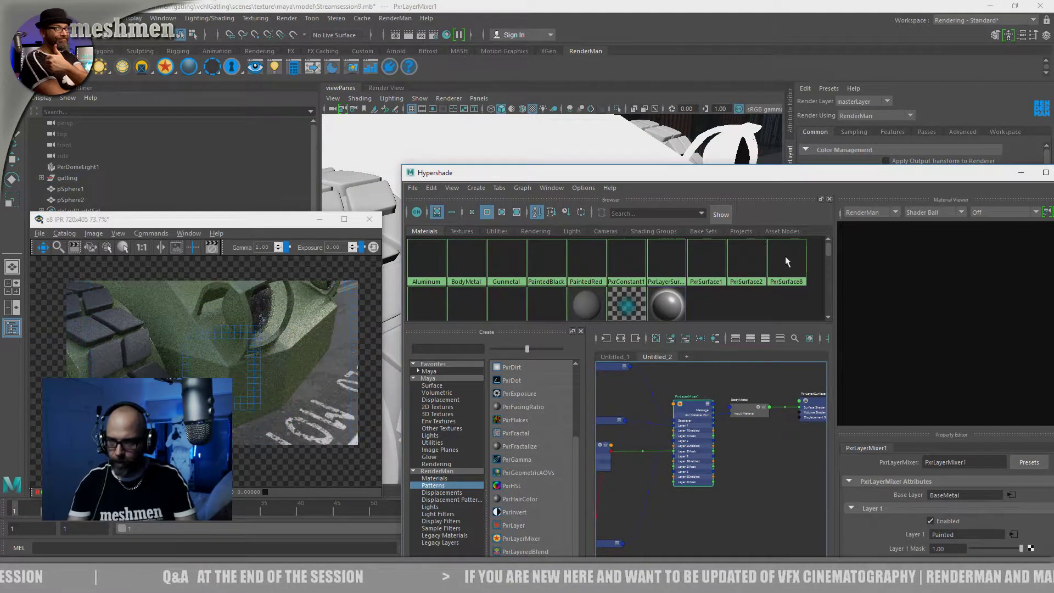
left_click_drag(790, 174, 644, 73)
left_click(783, 473)
left_click(784, 473)
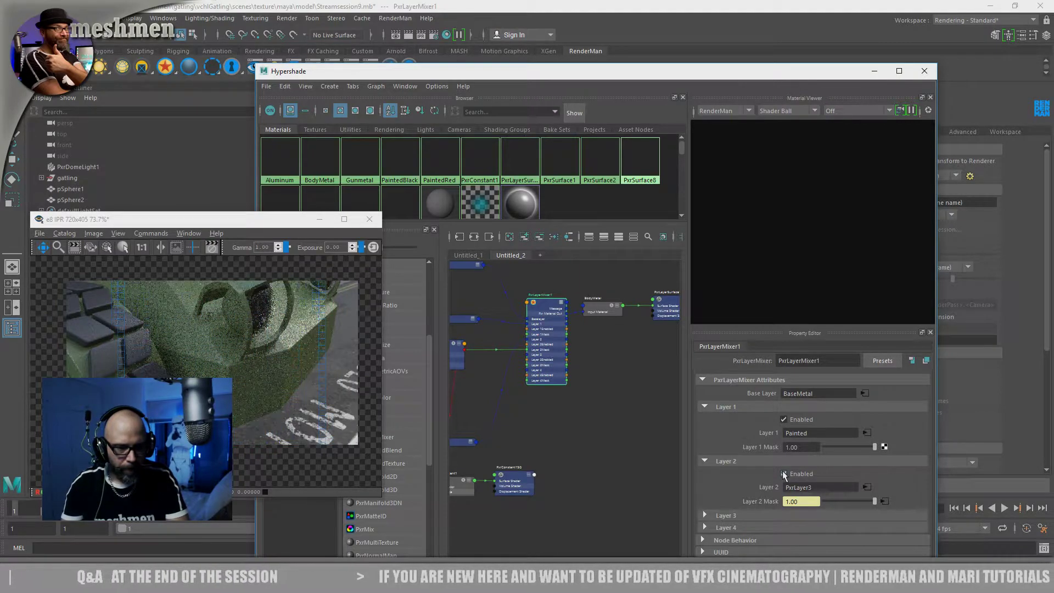
Expand PxrBlend1's outputs and connect its Result RGBR to PxrLayerMixer1's Layer 2 Mask
middle_click_drag(590, 460, 688, 458, "alt")
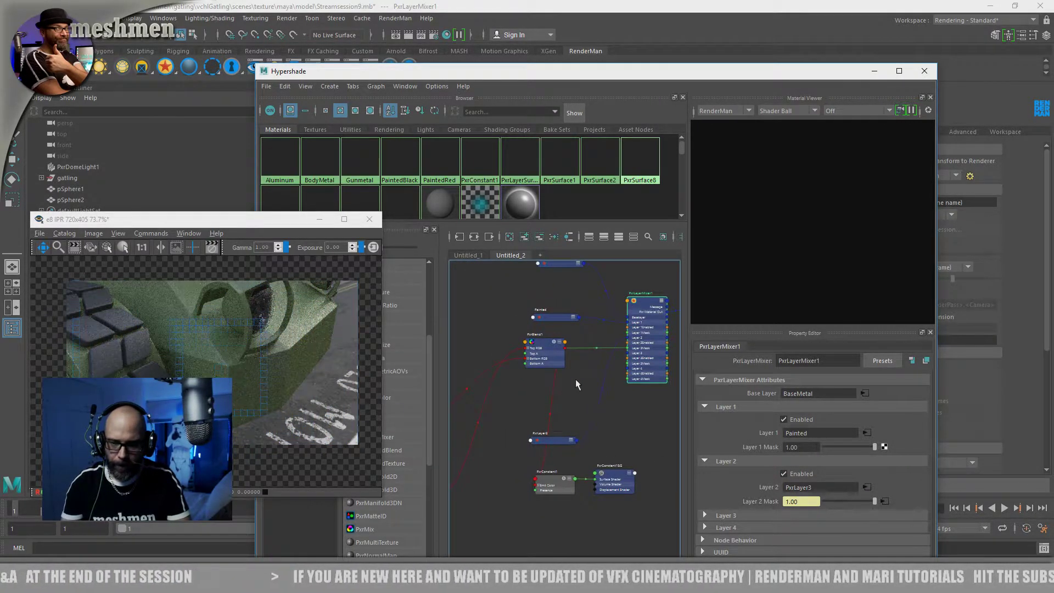
scroll(558, 392, "up", 4)
left_click(475, 325)
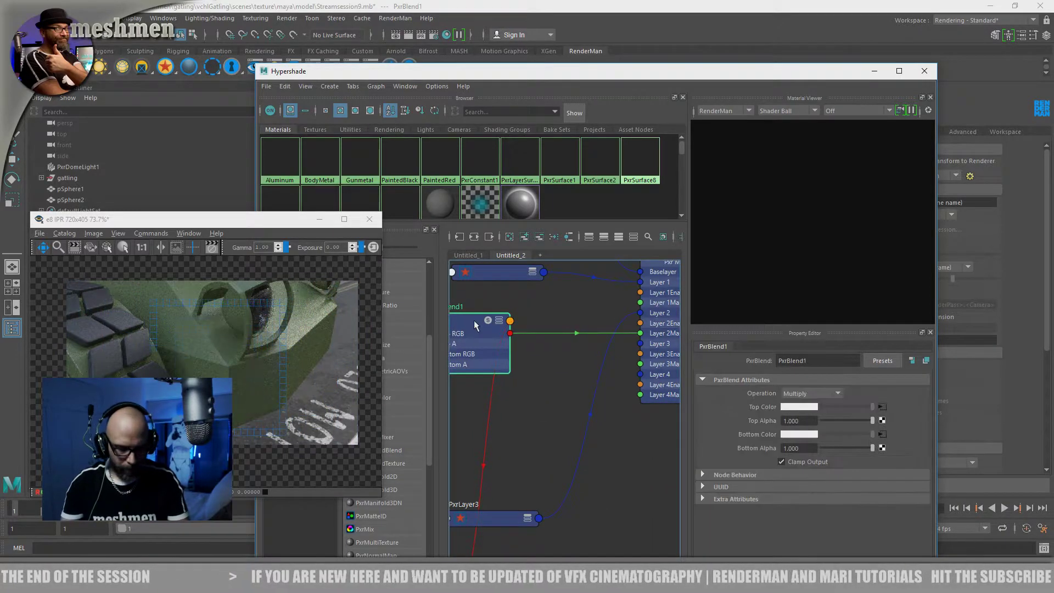
key("3")
middle_click_drag(525, 464, 568, 462, "alt")
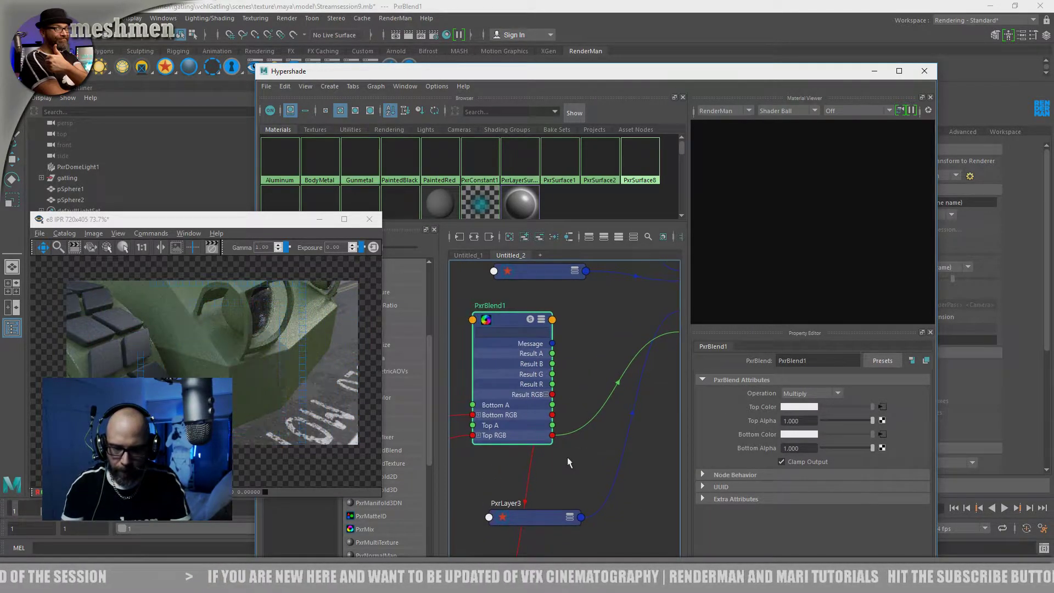
left_click(547, 395)
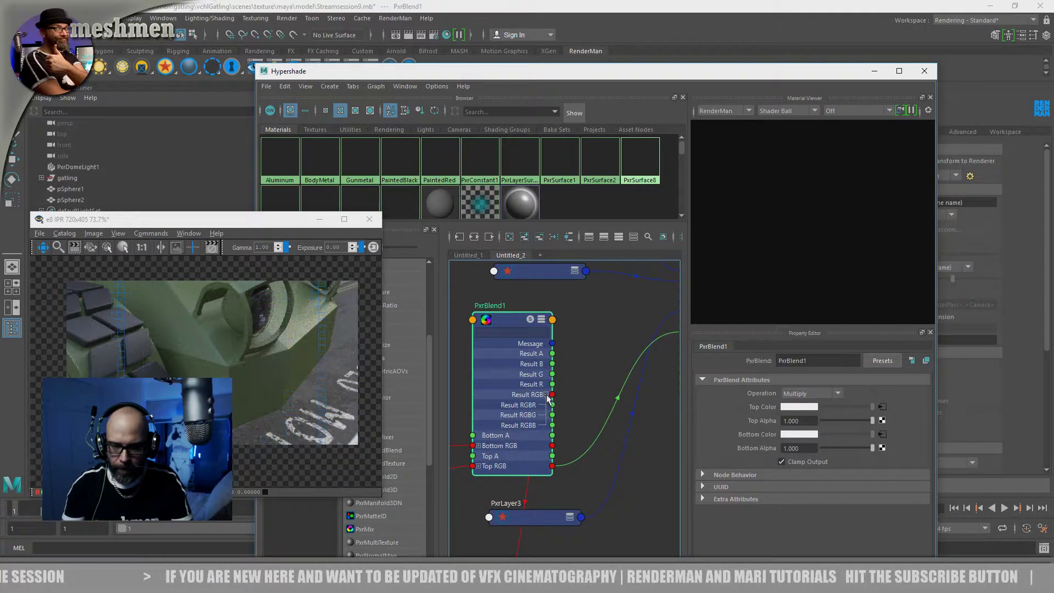
left_click_drag(579, 393, 584, 372)
middle_click_drag(585, 372, 535, 380, "alt")
left_click_drag(502, 414, 632, 341)
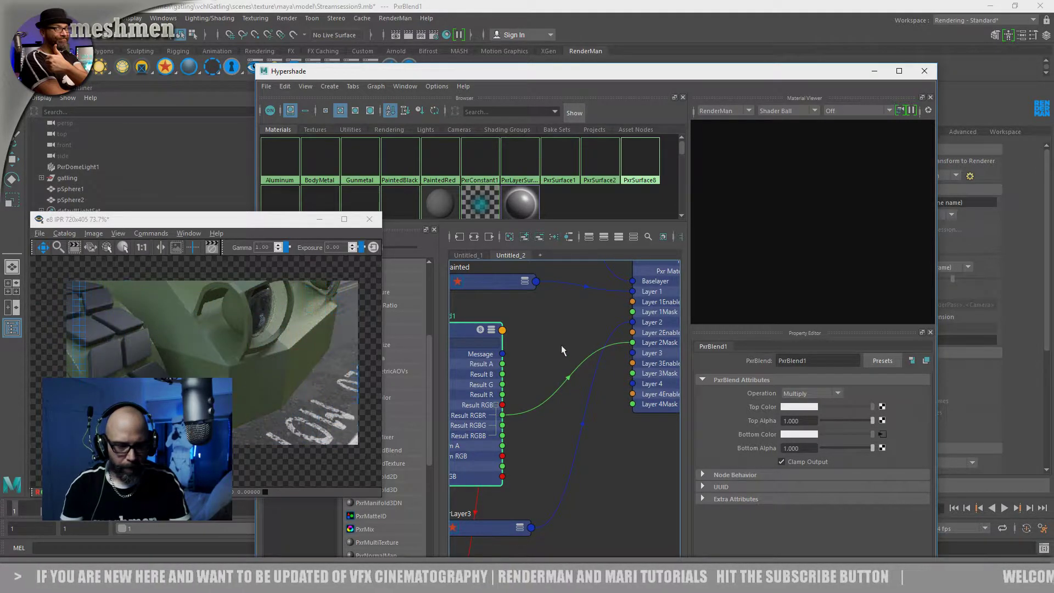
middle_click_drag(539, 355, 565, 353, "alt")
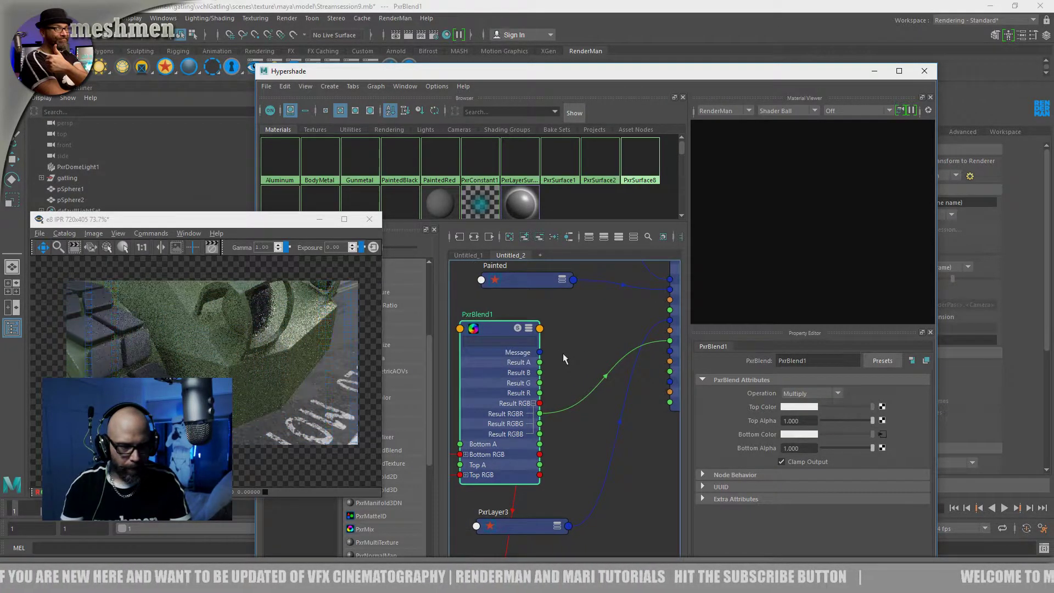
left_click(114, 34)
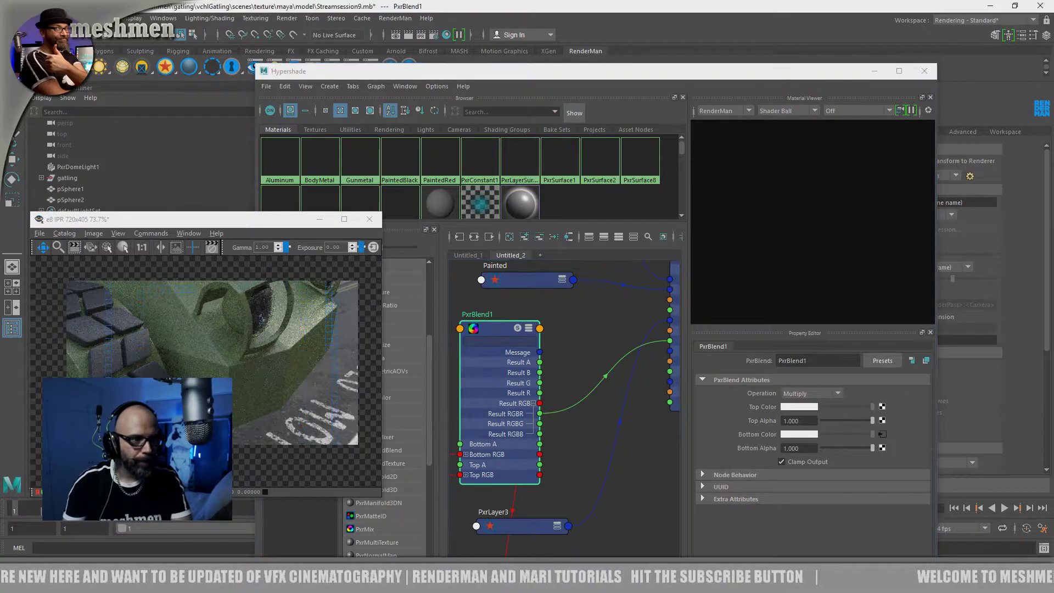
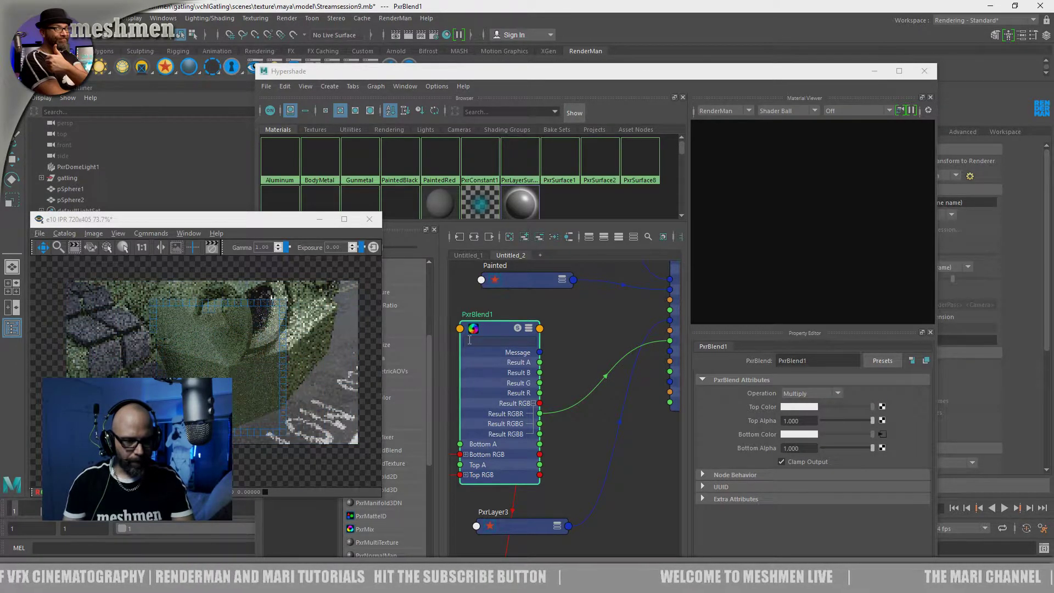
Move the PxrLayer3 node up between the Painted layer and PxrBlend1 in the node graph
middle_click_drag(571, 453, 598, 421, "alt")
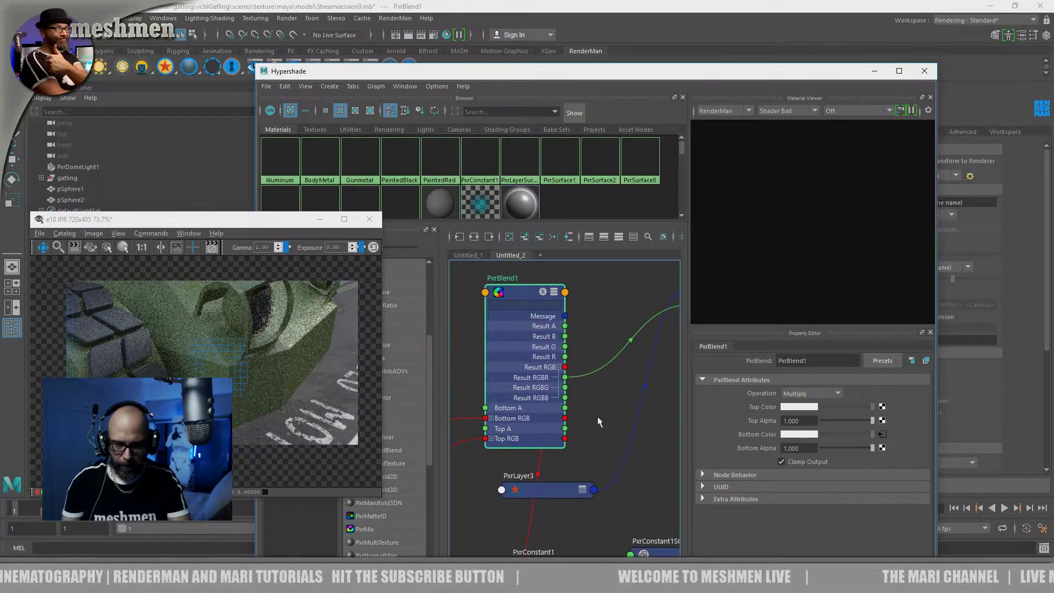
left_click_drag(556, 499, 582, 327)
middle_click_drag(598, 346, 553, 447, "alt")
left_click_drag(838, 433, 882, 439)
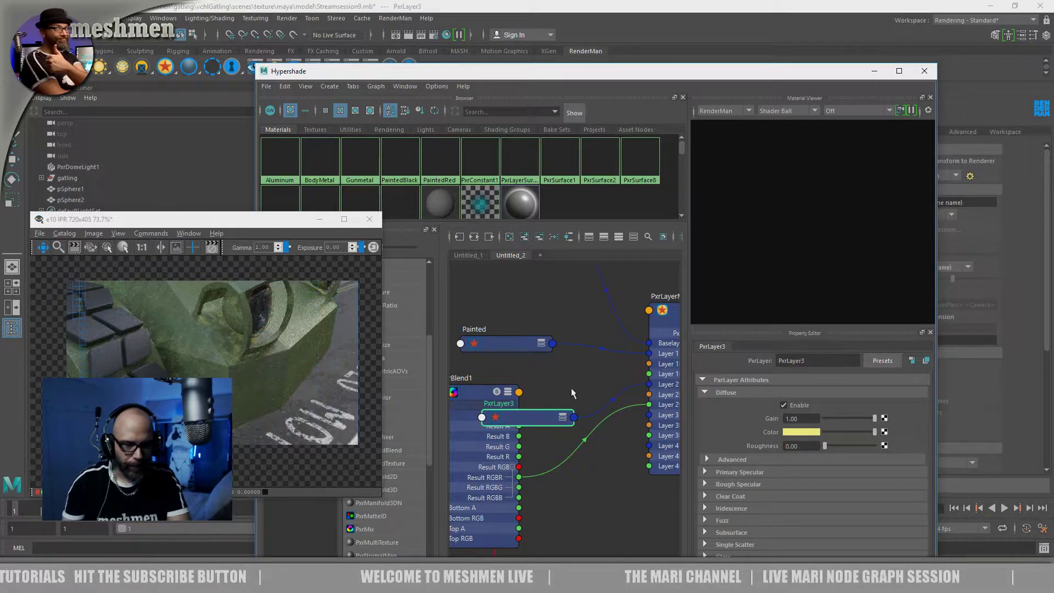
mouse_move(537, 420)
left_mouse_down()
mouse_move(535, 429)
mouse_move(536, 412)
left_mouse_up()
middle_click_drag(557, 438, 607, 381, "alt")
left_click_drag(522, 340, 497, 365)
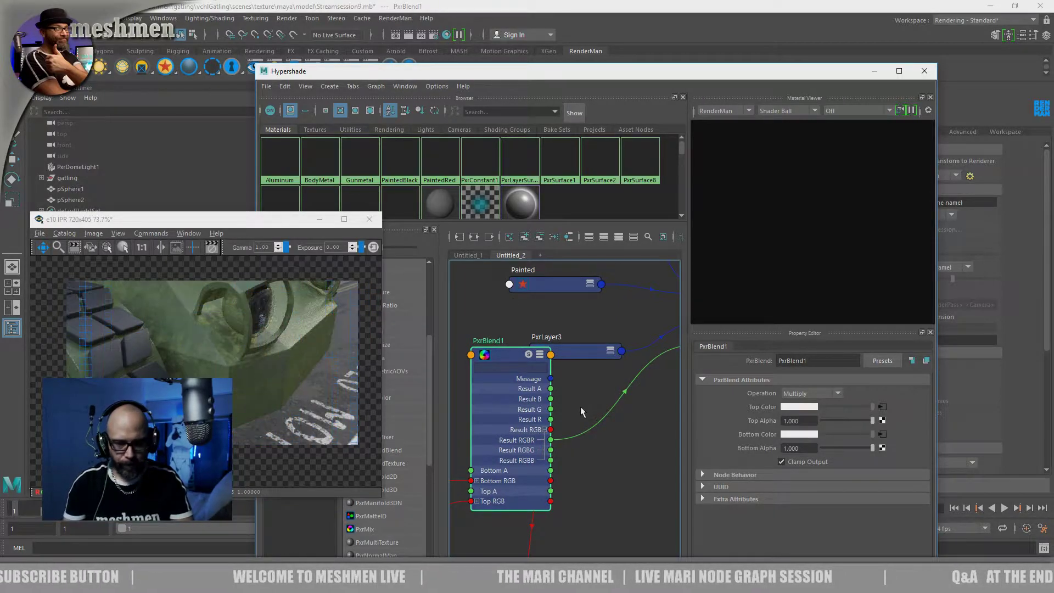
Set PxrBlend1's Top Alpha to 0.618 to weaken the thresholded grunge in the dirt mask
middle_click_drag(607, 482, 656, 329, "alt")
middle_click_drag(476, 409, 615, 445, "alt")
scroll(615, 445, "down", 1)
left_click_drag(479, 346, 511, 347)
middle_click_drag(570, 421, 544, 390, "alt")
left_click(487, 473)
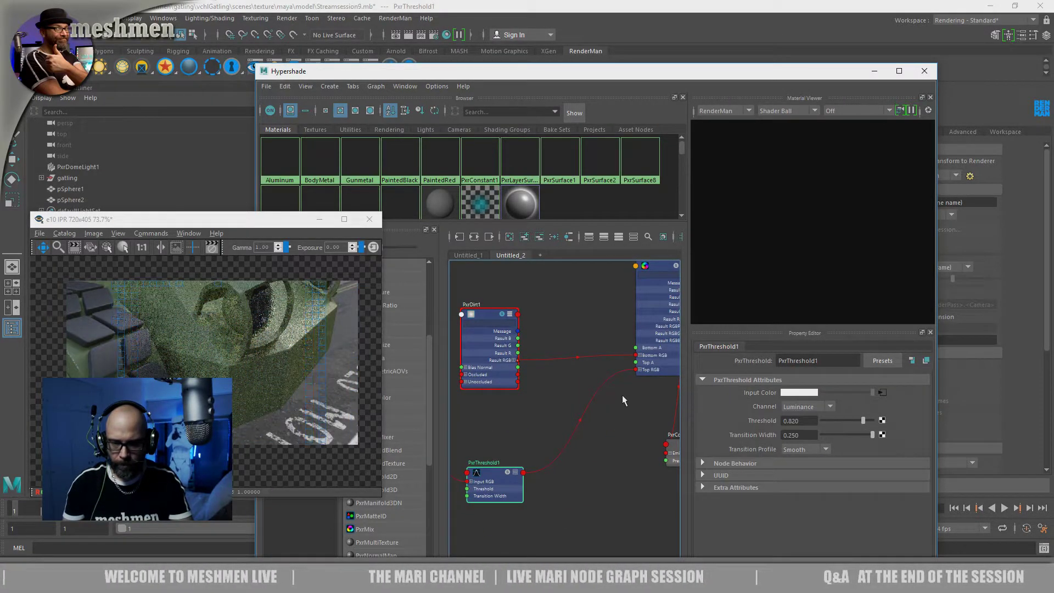
middle_click_drag(623, 400, 536, 439, "alt")
left_click_drag(575, 308, 510, 318)
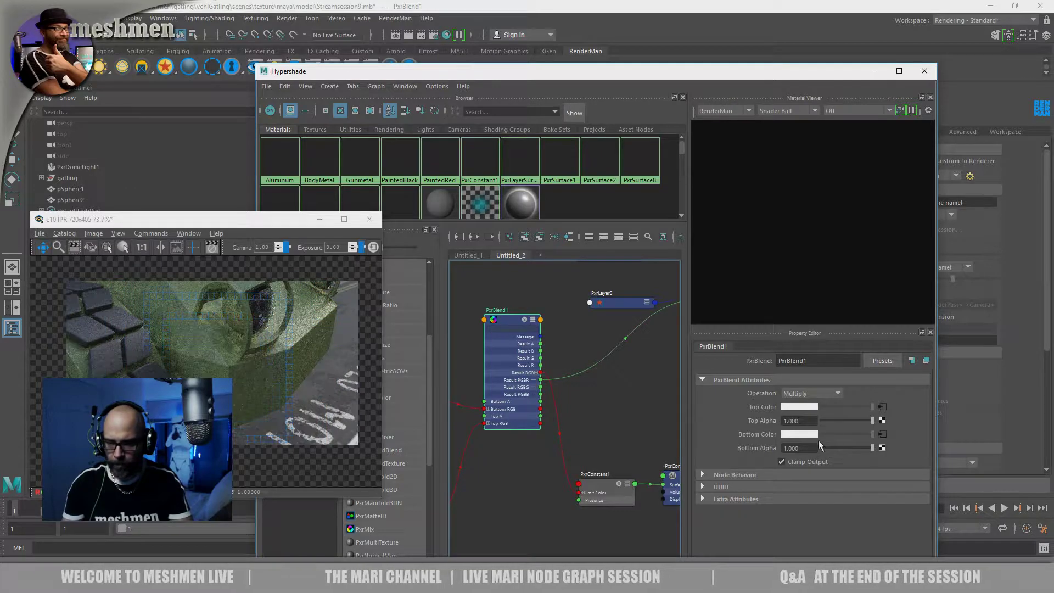
left_click_drag(872, 420, 837, 422)
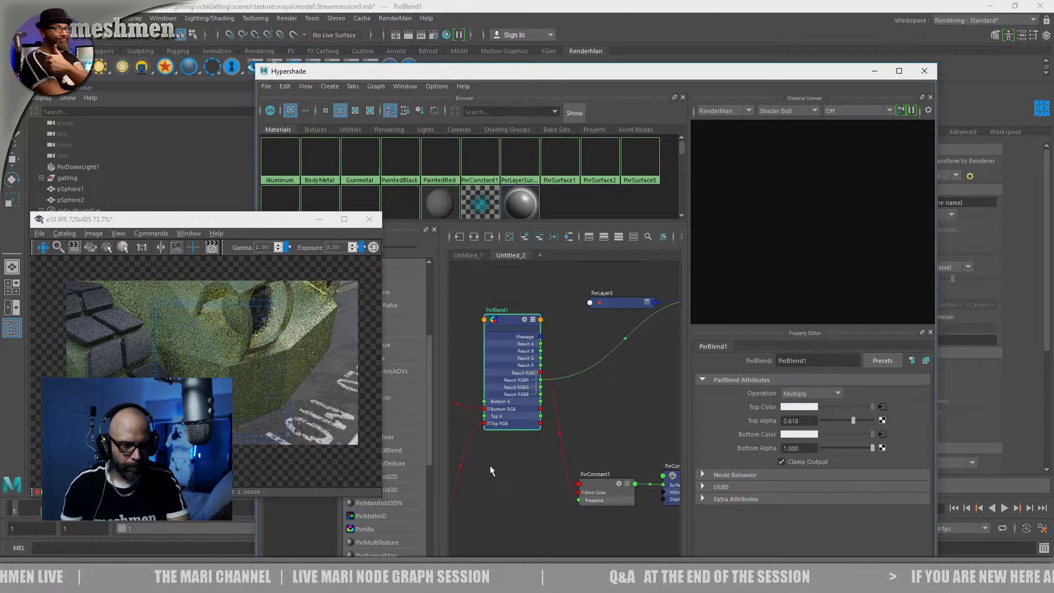
Uncover the viewport and orbit around the gatling vehicle to check the dirt mask in the render
left_click_drag(538, 73, 667, 319)
right_click_drag(575, 238, 524, 240, "alt")
left_click_drag(524, 240, 535, 258, "alt")
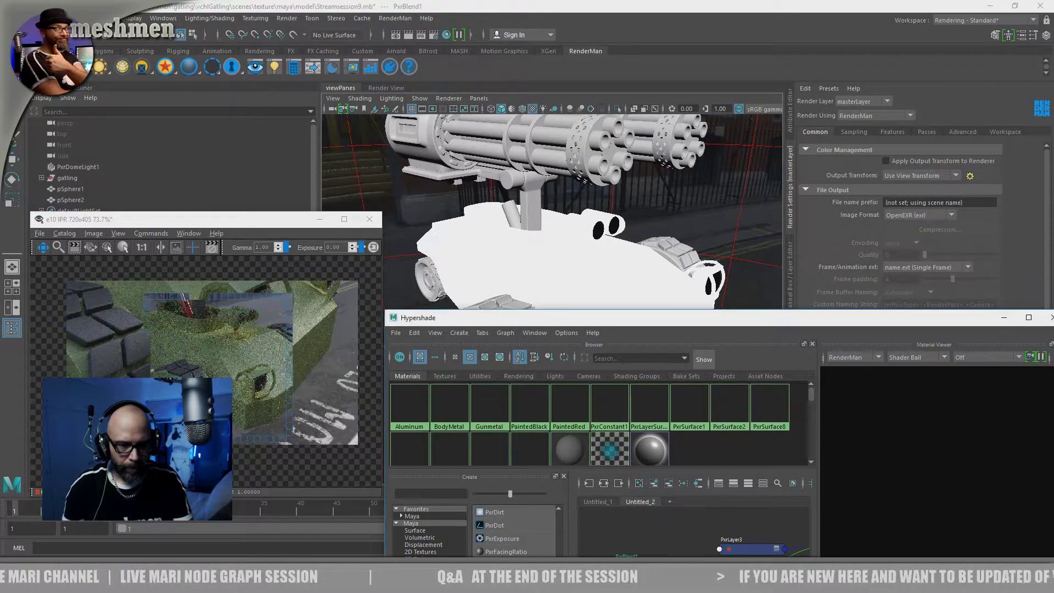
left_click_drag(505, 318, 589, 400)
left_click_drag(557, 305, 503, 304, "alt")
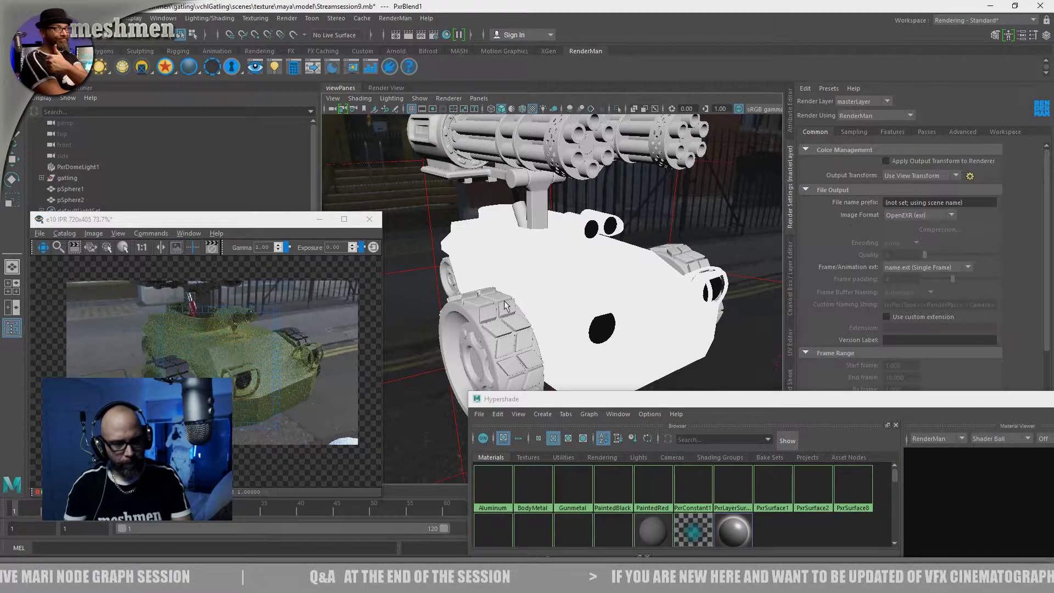
left_click_drag(496, 295, 554, 308, "alt")
left_click_drag(646, 401, 502, 165)
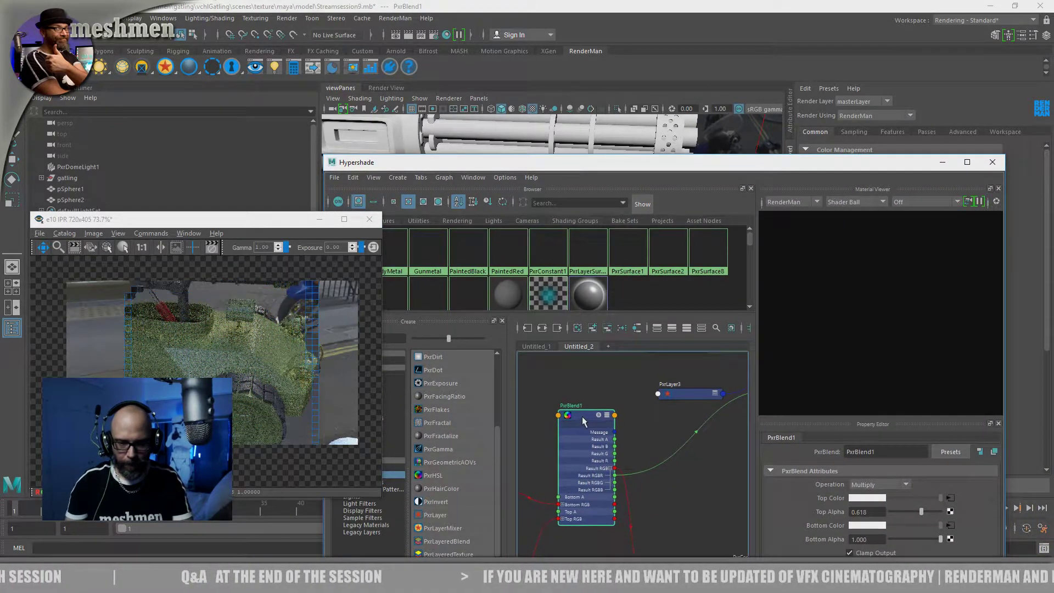
Select the PxrDirt1 node and set its Max Distance to 100
middle_click_drag(536, 369, 643, 406, "alt")
left_click(566, 442)
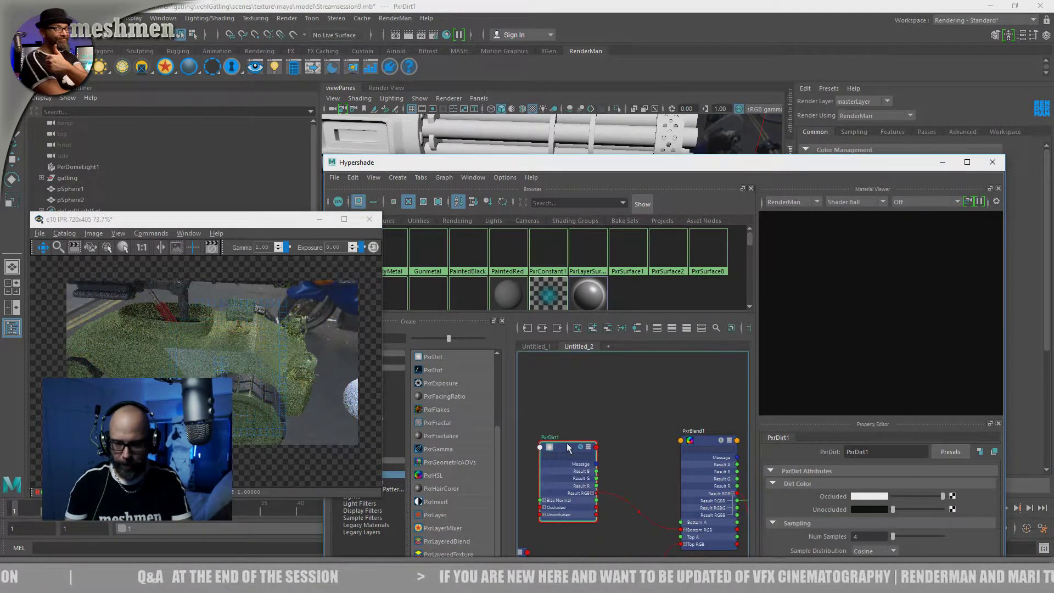
left_click_drag(804, 163, 706, 28)
left_click(843, 461)
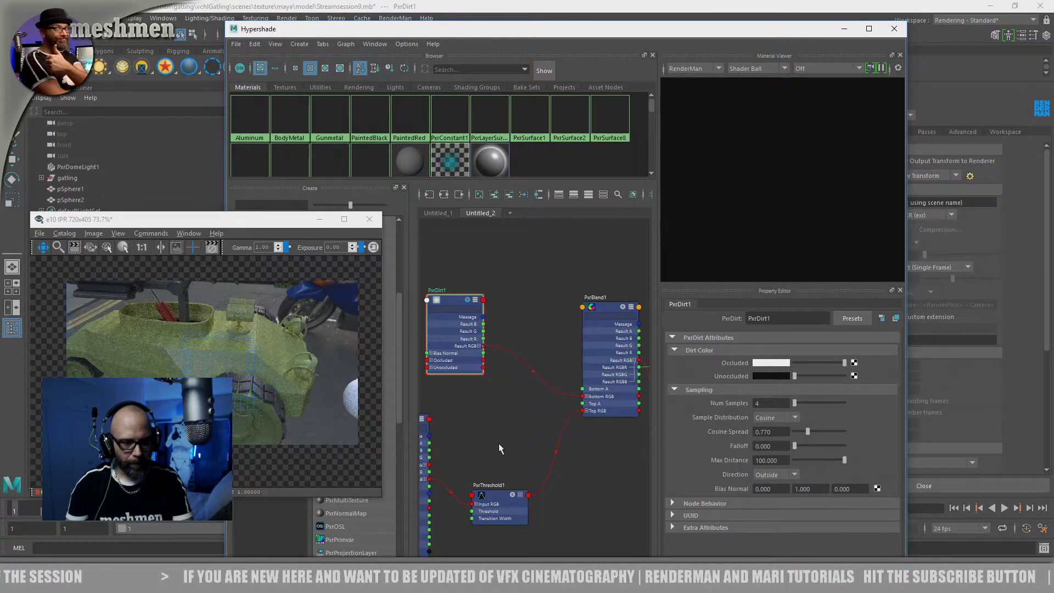
Frame the upper body and its twin cylinders from closer up to examine the dirt in the render
left_click_drag(569, 33, 665, 319)
left_click_drag(627, 257, 540, 243, "alt")
right_click_drag(540, 243, 613, 258, "alt")
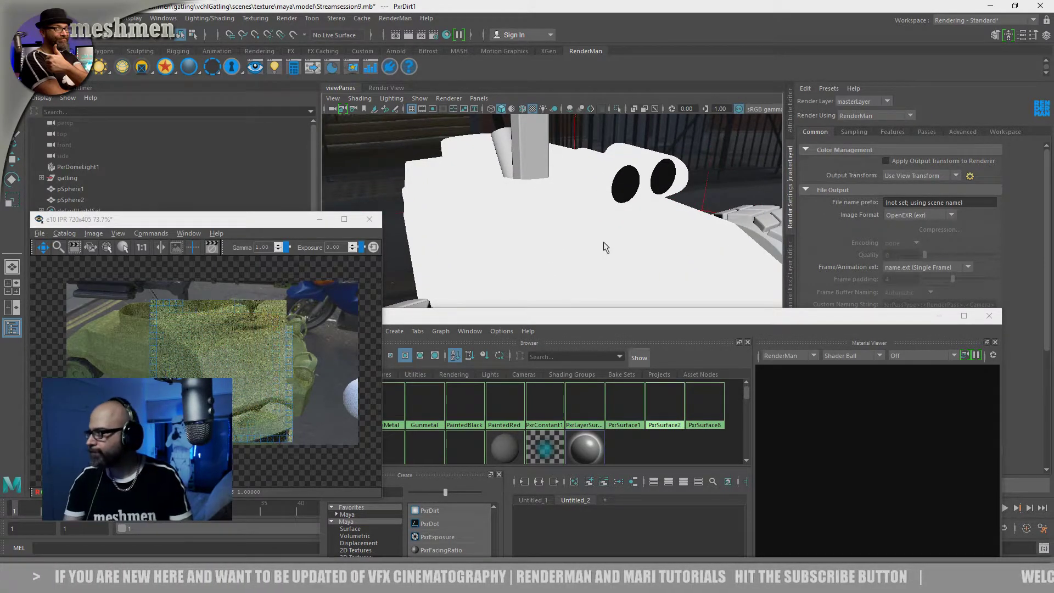
left_click_drag(602, 247, 572, 256, "alt")
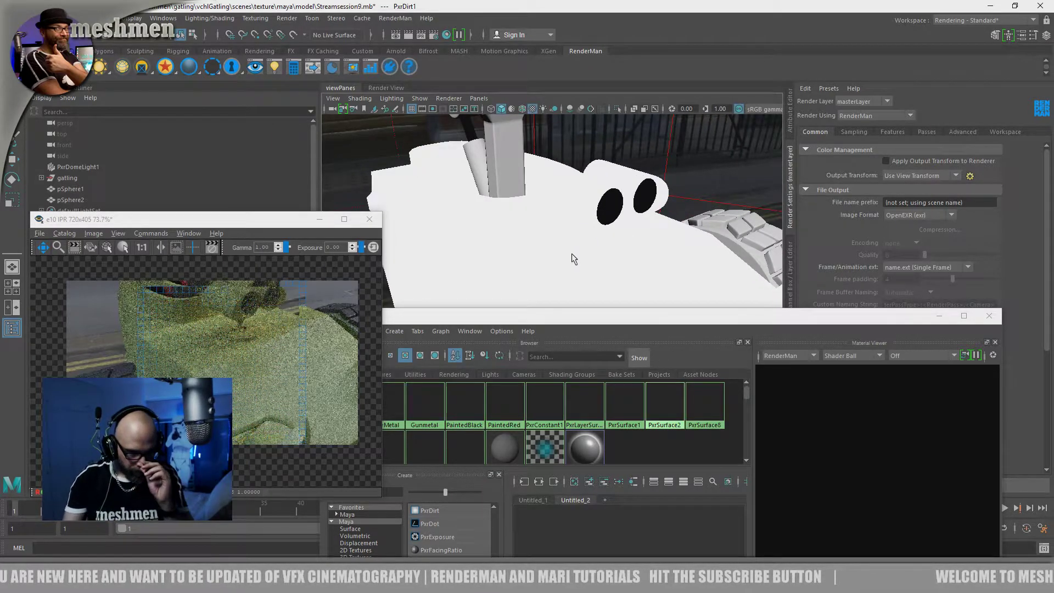
left_click_drag(535, 317, 522, 113)
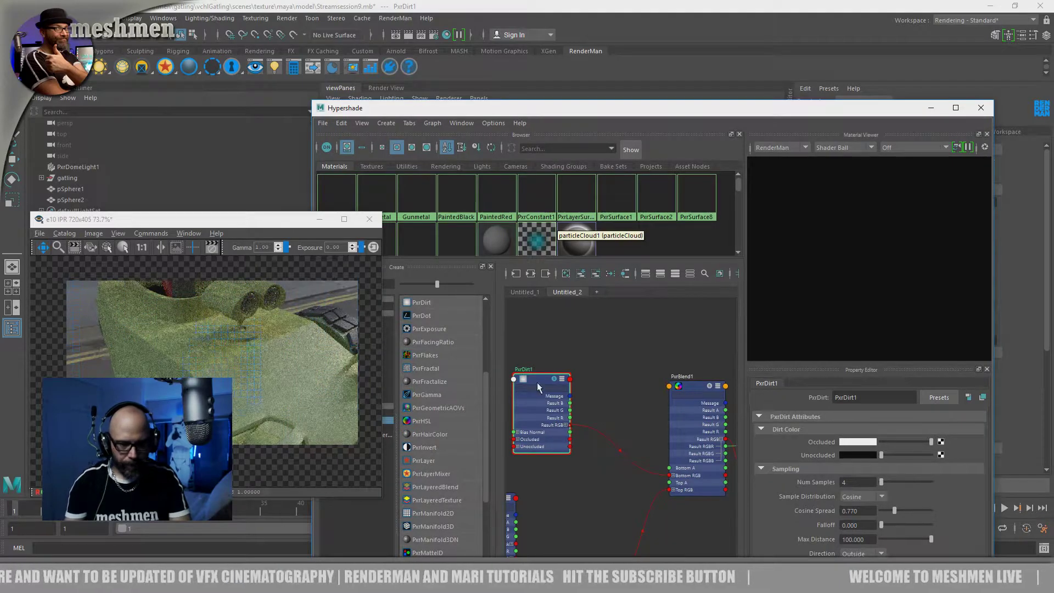
Collapse PxrBlend1 to its header, place it below PxrLayer3, and align PxrLayer3 under the Painted node
mouse_move(568, 505)
middle_mouse_down("alt")
mouse_move(636, 404)
mouse_move(640, 423)
mouse_move(602, 444)
mouse_move(576, 480)
mouse_move(606, 406)
middle_mouse_up("alt")
left_click(607, 388)
key("1")
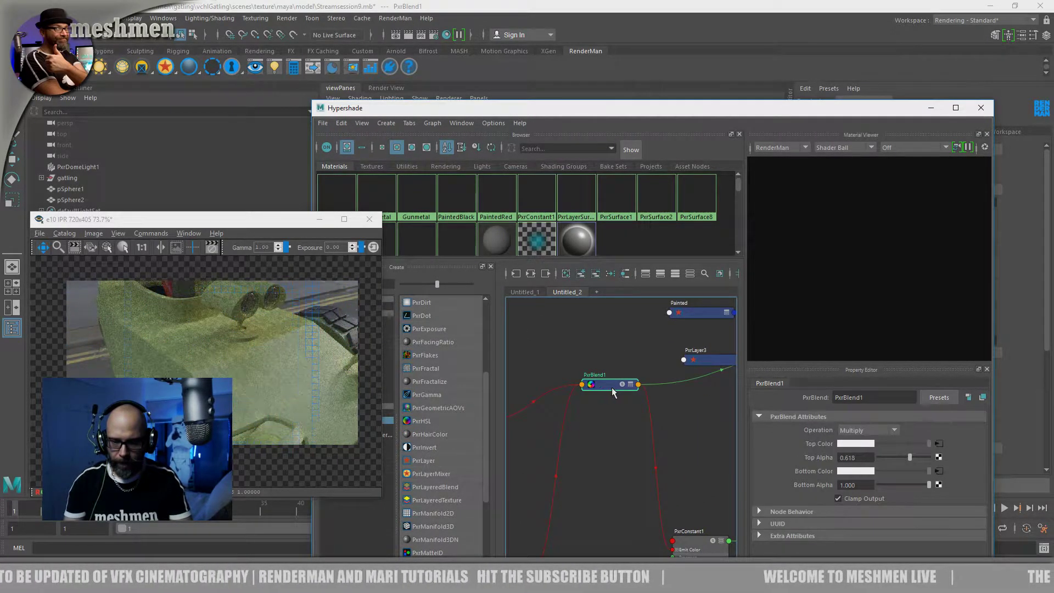
left_click_drag(616, 386, 597, 440)
mouse_move(654, 460)
middle_mouse_down("alt")
mouse_move(587, 405)
mouse_move(658, 435)
middle_mouse_up("alt")
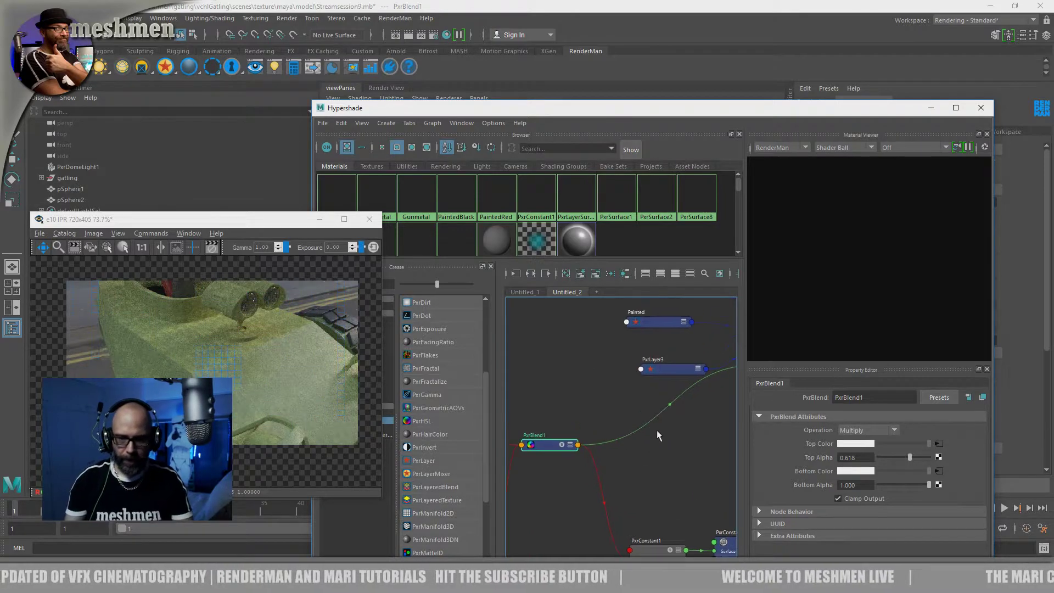
left_click_drag(661, 368, 639, 371)
left_click(649, 379)
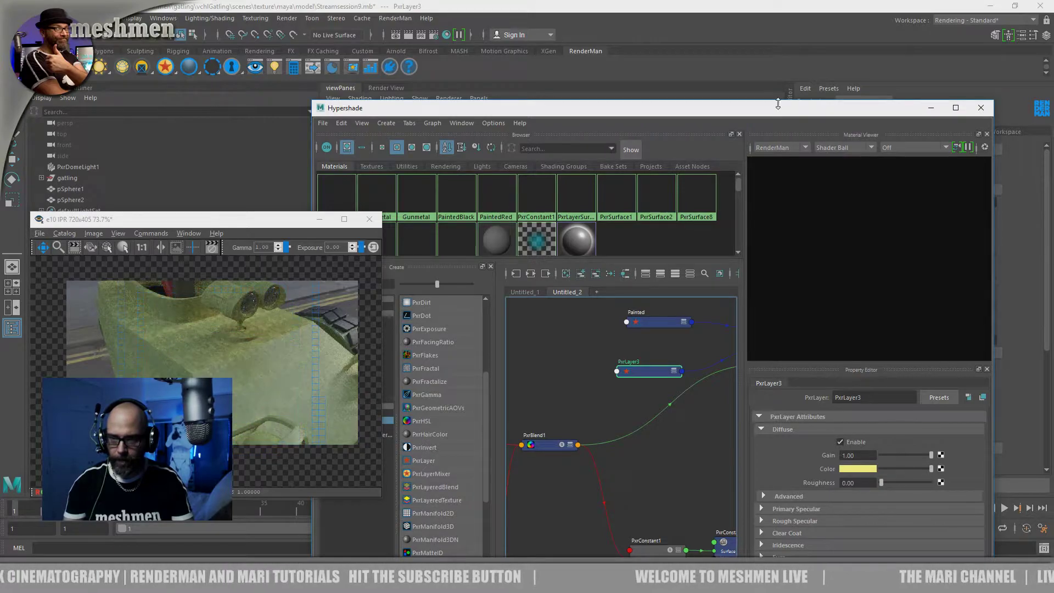
Enable PxrLayer3's Rough Specular with Gain 1.00 and very dark grey Face and Edge Colors
left_click_drag(783, 107, 771, 36)
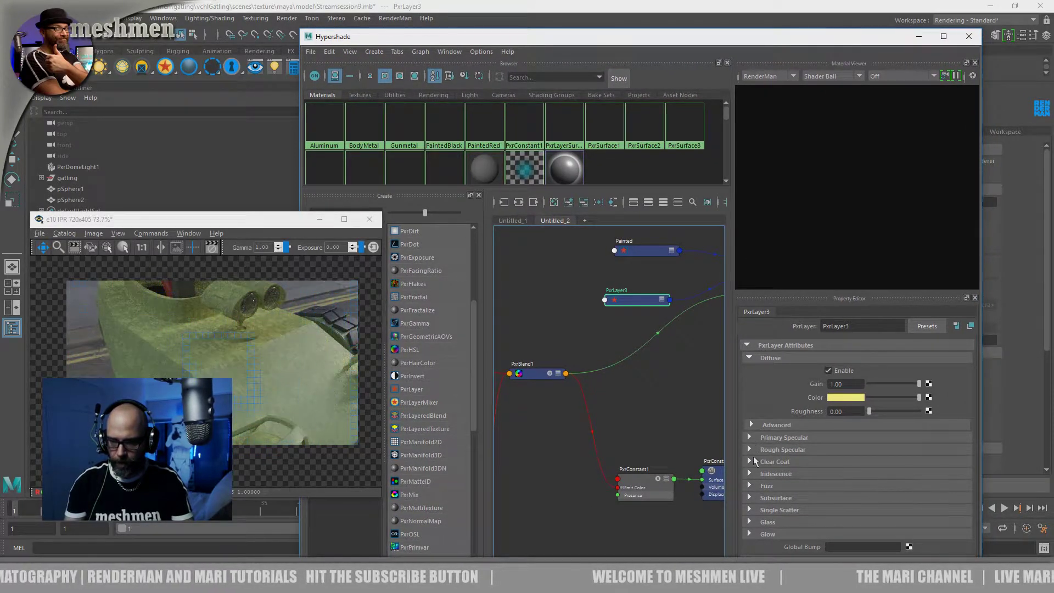
left_click(750, 449)
left_click(828, 461)
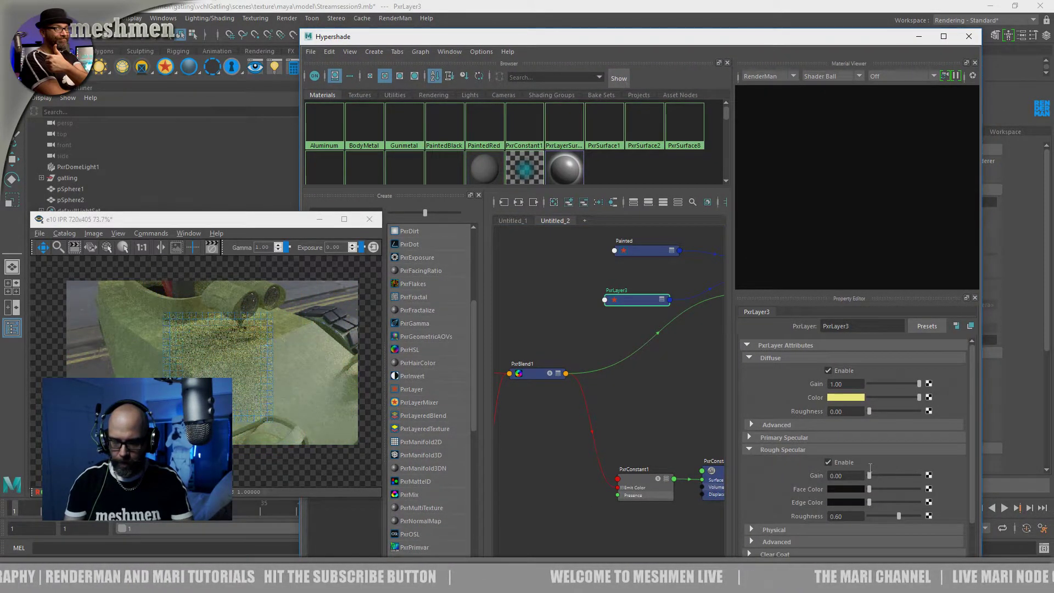
left_click_drag(869, 475, 988, 487)
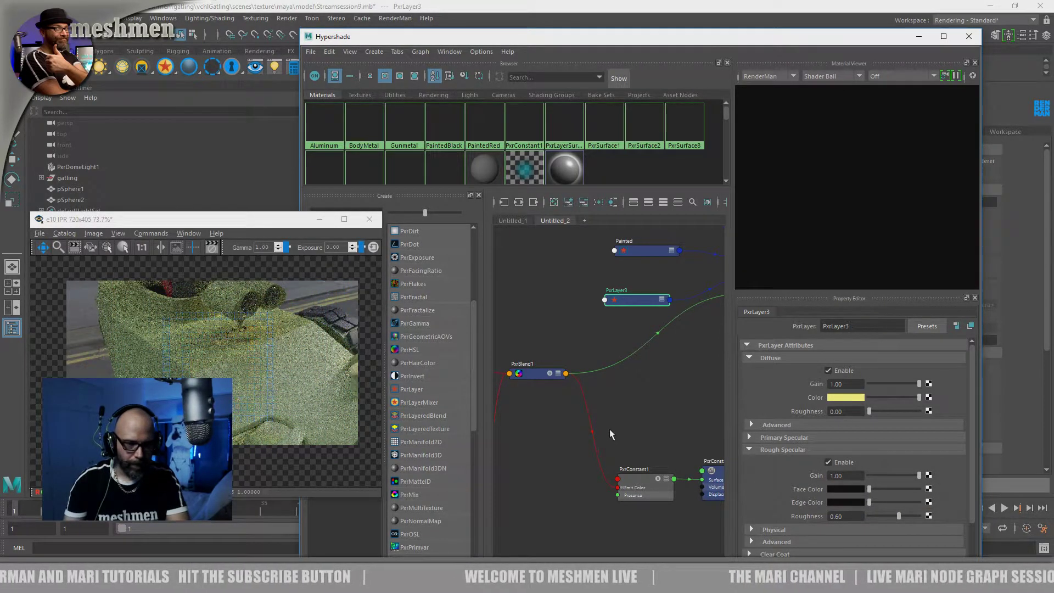
left_click_drag(869, 501, 872, 489)
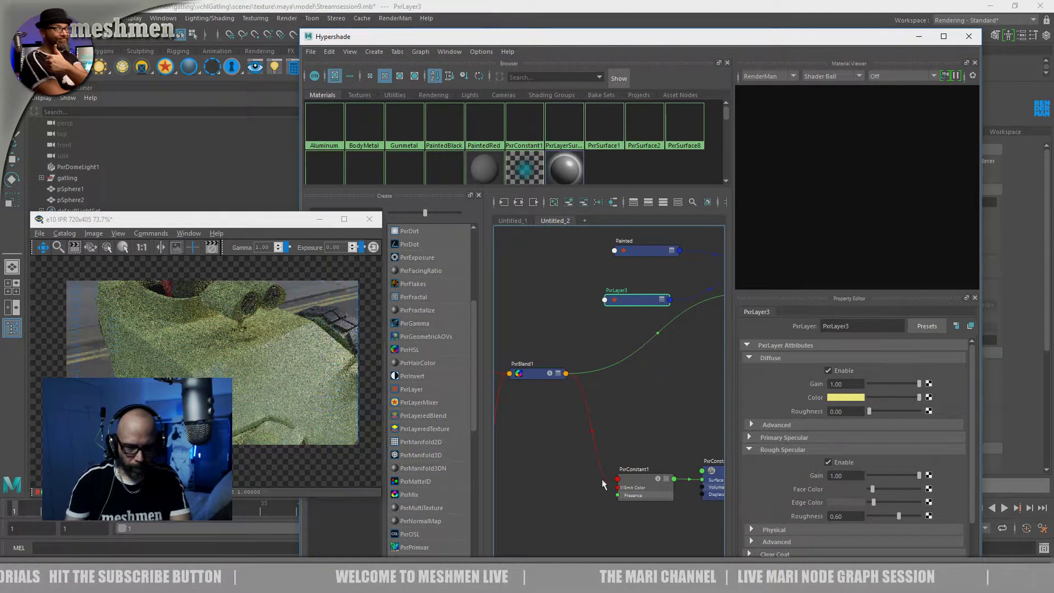
Darken PxrLayer3's diffuse Color from bright yellow to a muted olive yellow
left_click_drag(969, 460, 977, 494)
middle_click_drag(561, 468, 567, 506, "alt")
left_click_drag(634, 340, 627, 340)
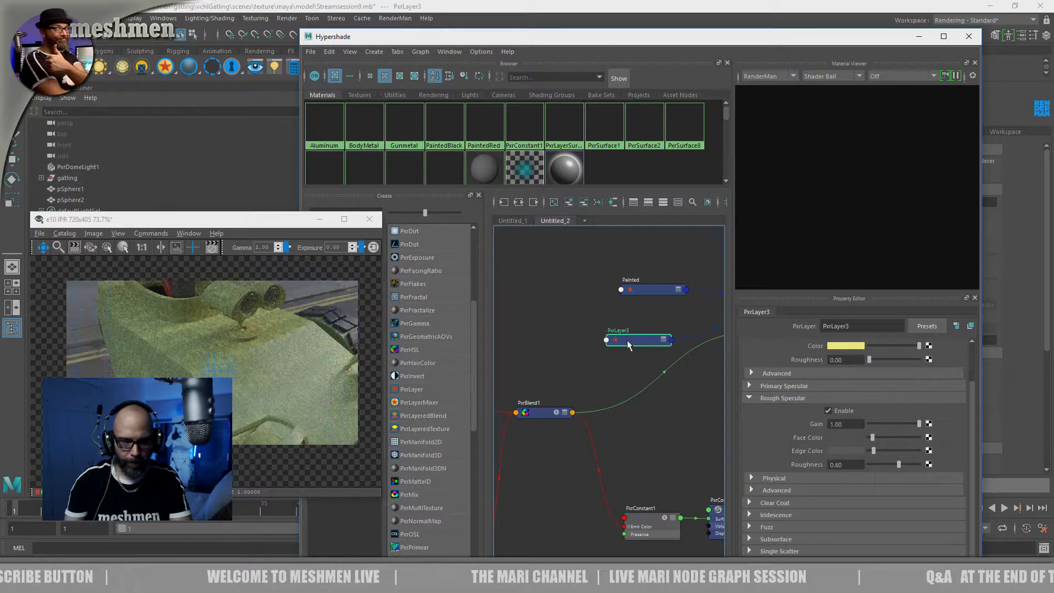
middle_click_drag(588, 317, 564, 334, "alt")
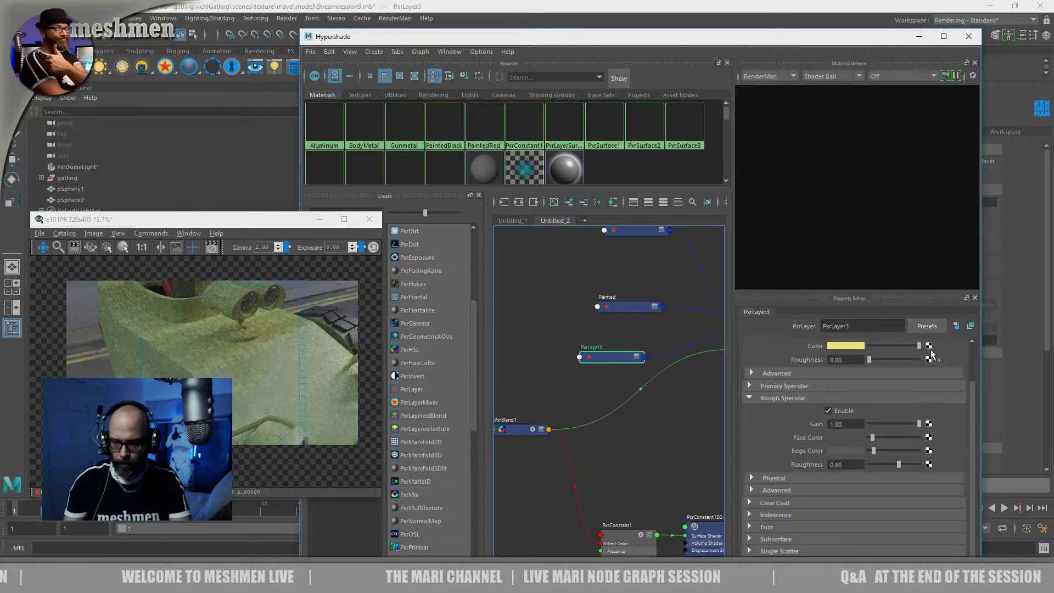
left_click_drag(910, 346, 887, 352)
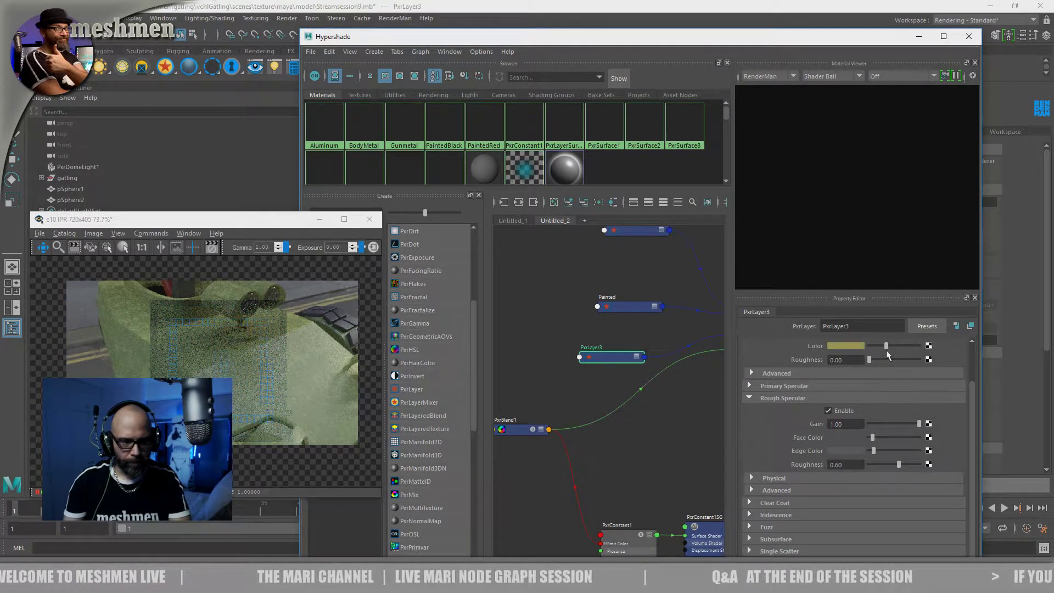
Move in closer on the body in the viewport to examine the darker dirt layer in the render
left_click(562, 384)
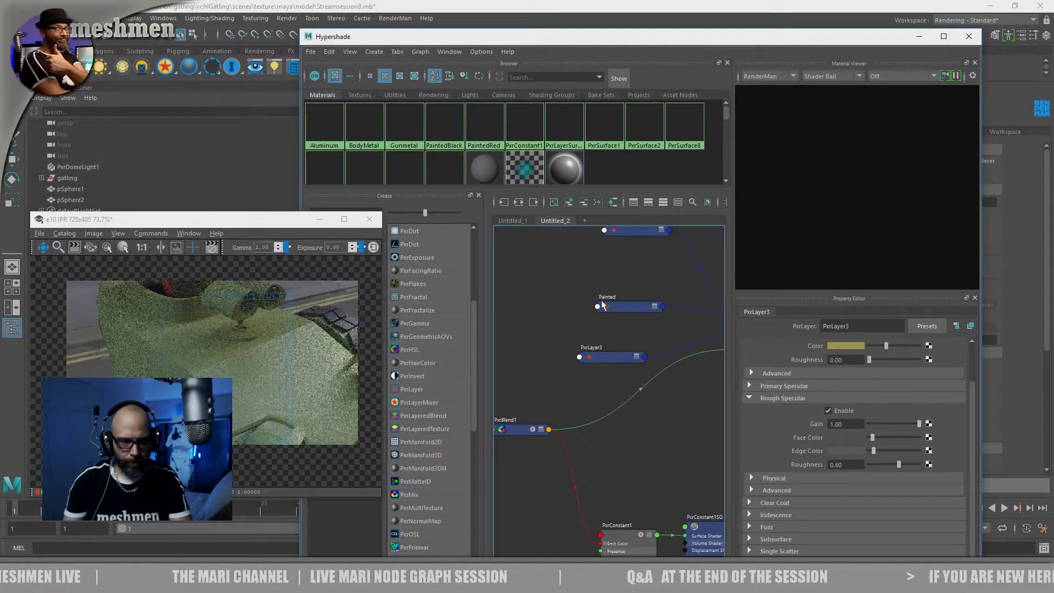
left_click_drag(466, 45, 661, 85)
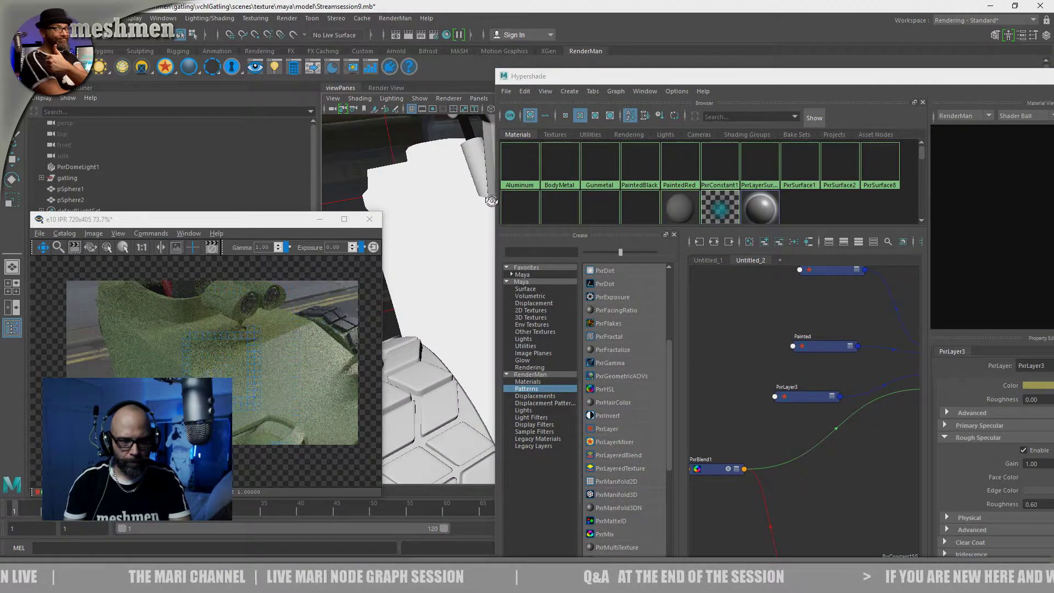
left_click_drag(490, 204, 480, 278, "alt")
right_click_drag(480, 277, 485, 280, "alt")
left_click_drag(674, 80, 480, 14)
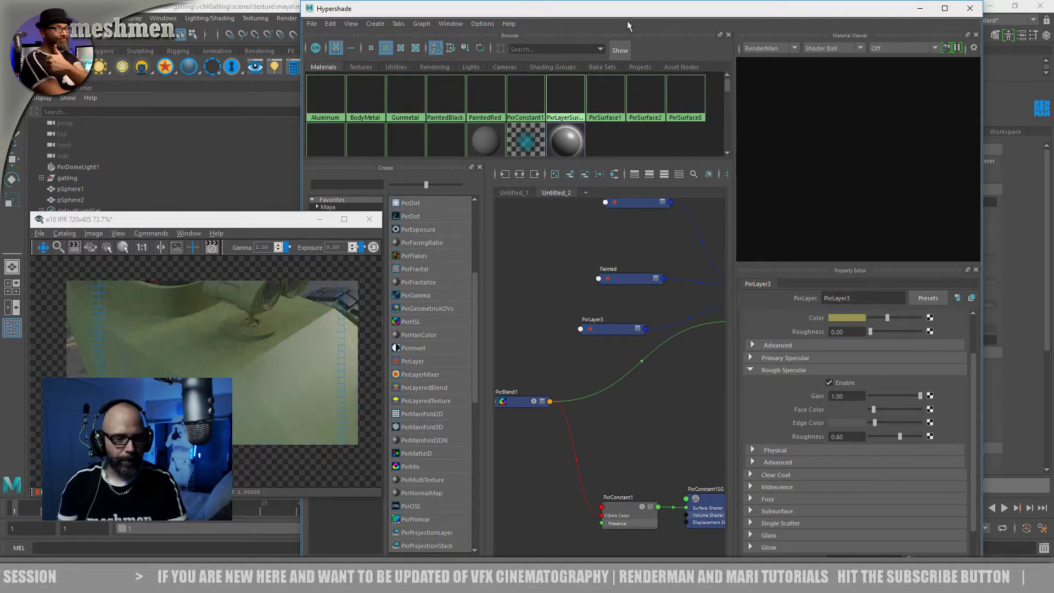
Line up the BaseMetal and Painted nodes in a column above PxrLayer3, beside PxrLayerMixer1
left_click_drag(617, 16, 653, 144)
scroll(600, 476, "down", 2)
scroll(597, 476, "up", 2)
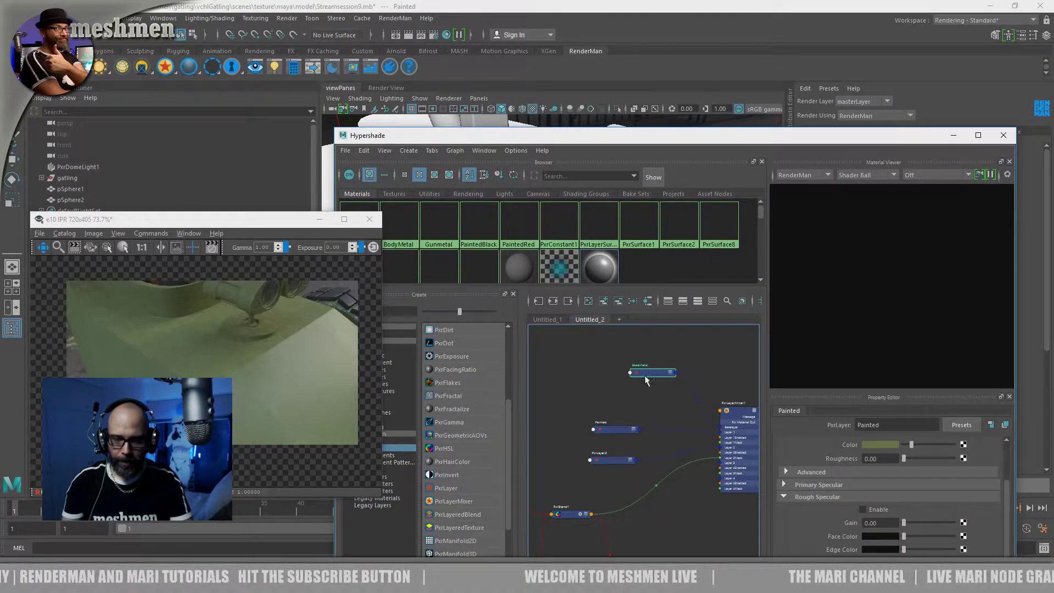
middle_click_drag(638, 380, 584, 363, "alt")
left_click_drag(680, 397, 675, 384)
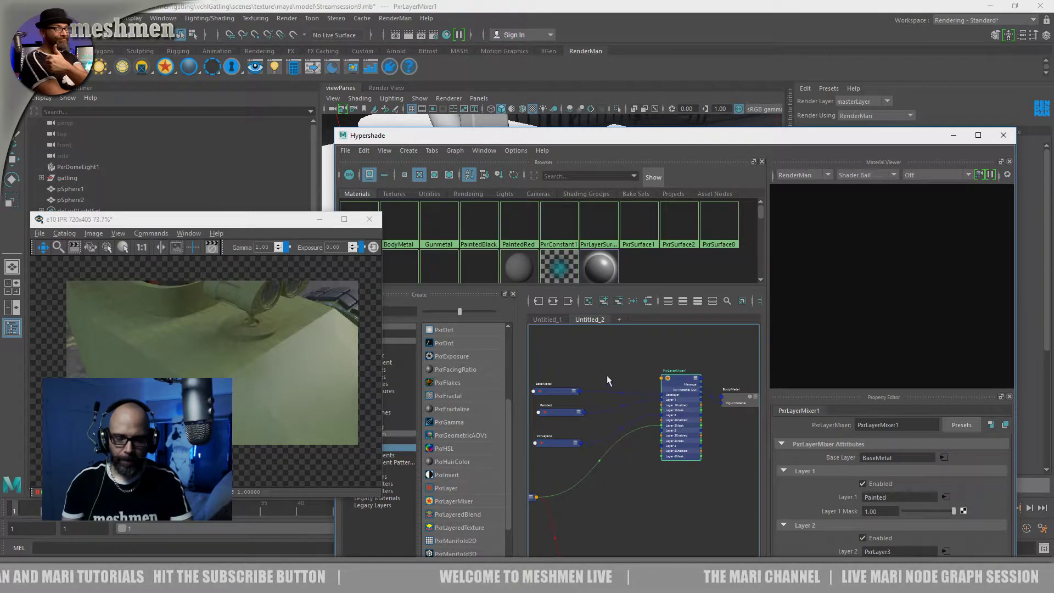
middle_click_drag(607, 379, 639, 376, "alt")
left_click_drag(590, 387, 589, 385)
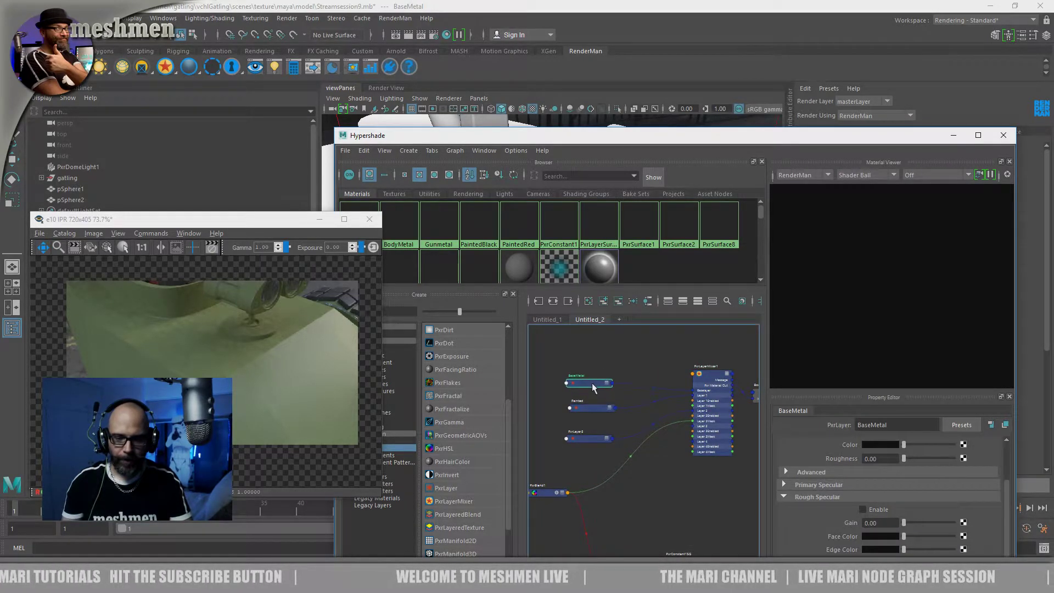
middle_click_drag(593, 413, 613, 368, "alt")
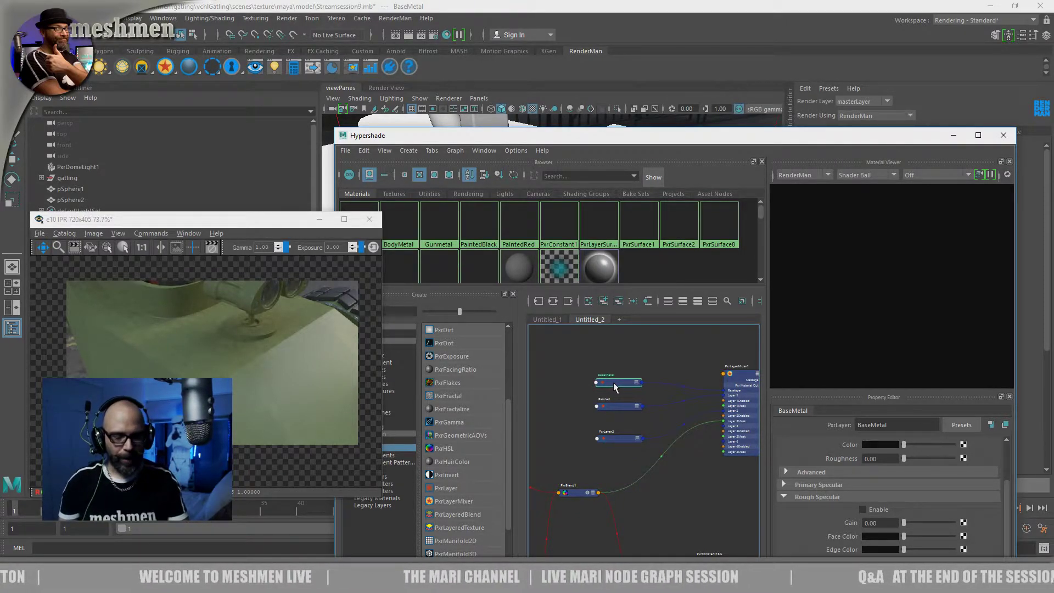
Select PxrLayerMixer1 and review its base layer and layer assignments
left_click_drag(613, 383, 617, 384)
middle_click_drag(615, 371, 613, 356, "alt")
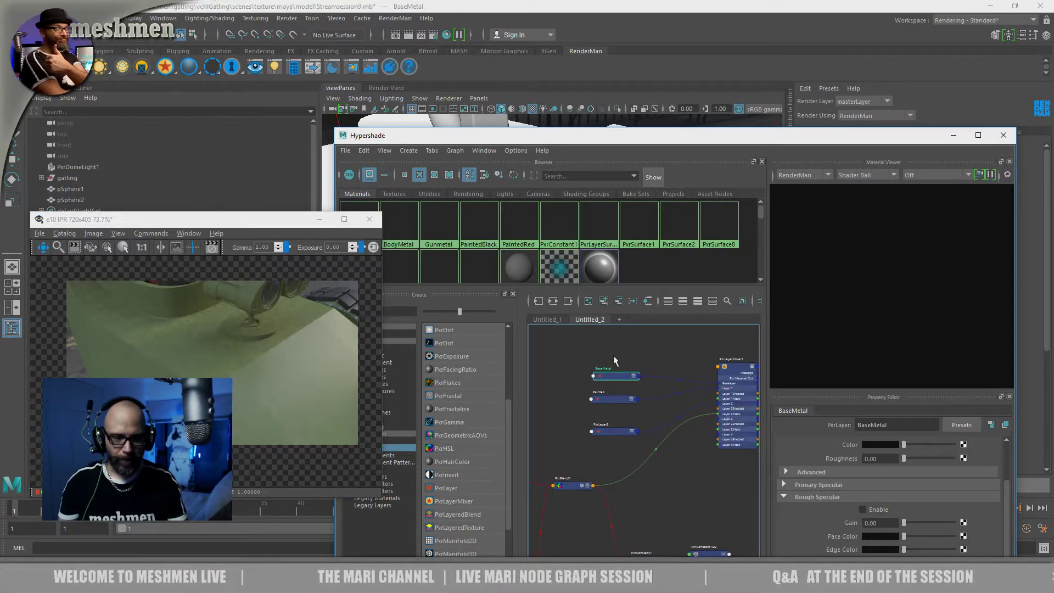
left_click(736, 371)
mouse_move(698, 353)
middle_mouse_down("alt")
mouse_move(608, 360)
mouse_move(623, 403)
middle_mouse_up("alt")
scroll(641, 364, "up", 2)
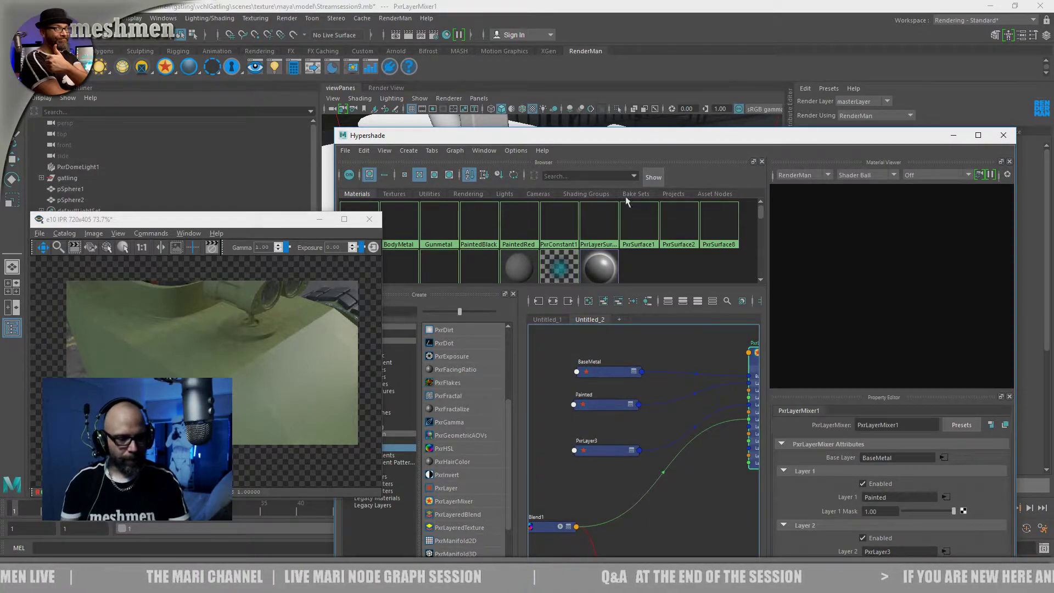
Move the Hypershade window below the viewport and orbit the body to check the layered material from another angle
left_click_drag(556, 139, 572, 293)
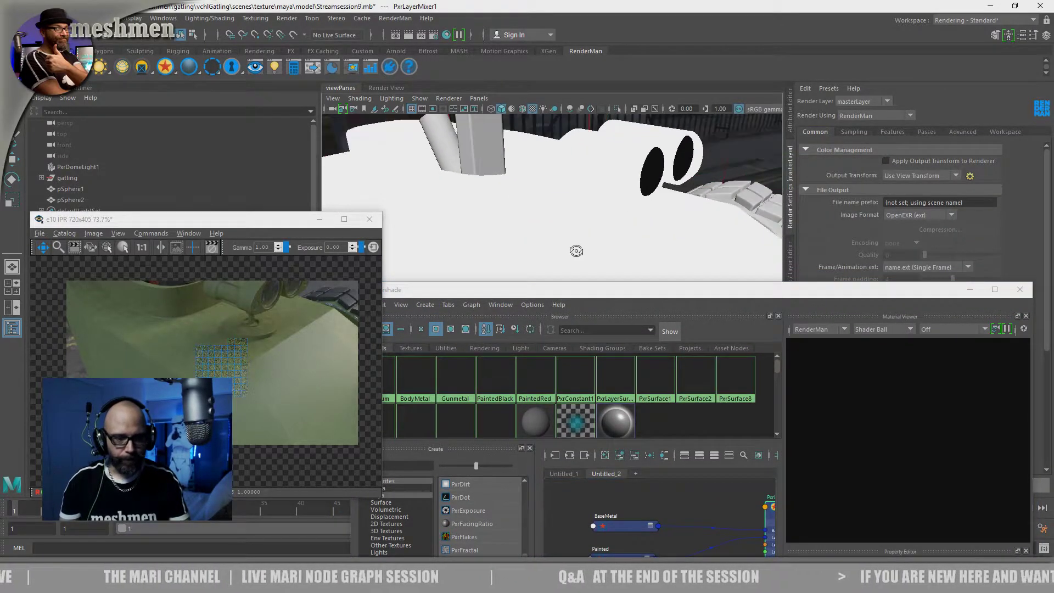
mouse_move(579, 254)
left_mouse_down("alt")
mouse_move(554, 247)
mouse_move(564, 254)
left_mouse_up("alt")
left_click_drag(565, 289, 602, 335)
left_click_drag(572, 284, 578, 288, "alt")
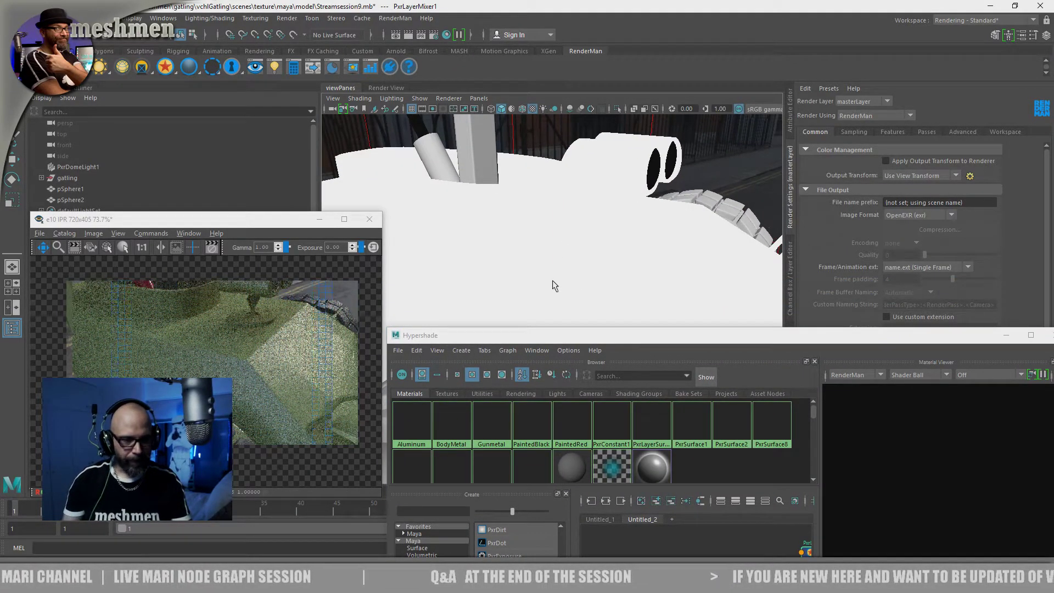
Select PxrLayer3 in the node graph and bring its rough specular attributes into reach beside the render
left_click_drag(545, 282, 547, 281, "alt")
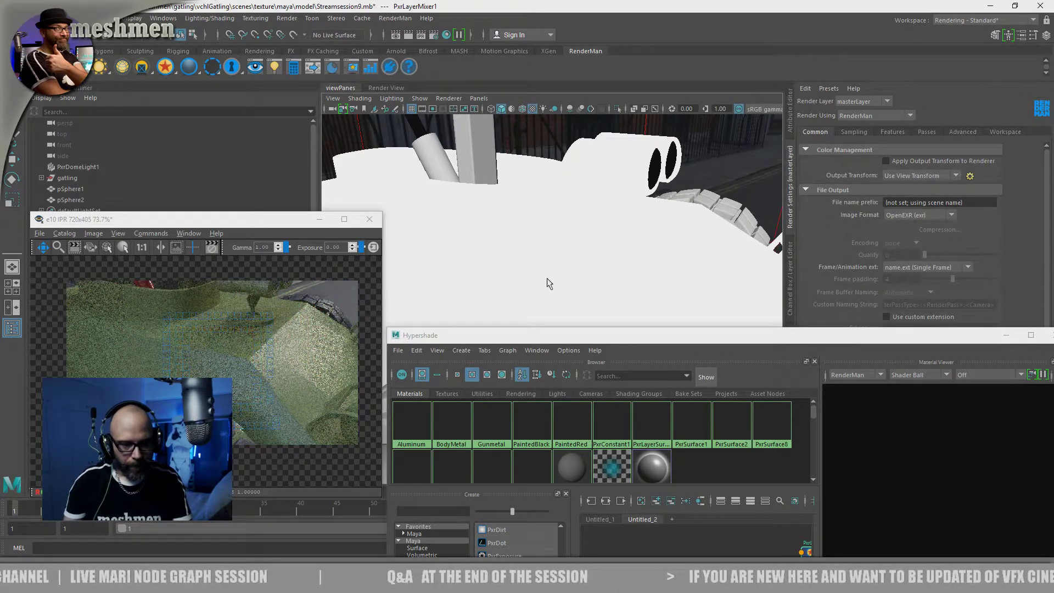
left_click_drag(583, 339, 556, 162)
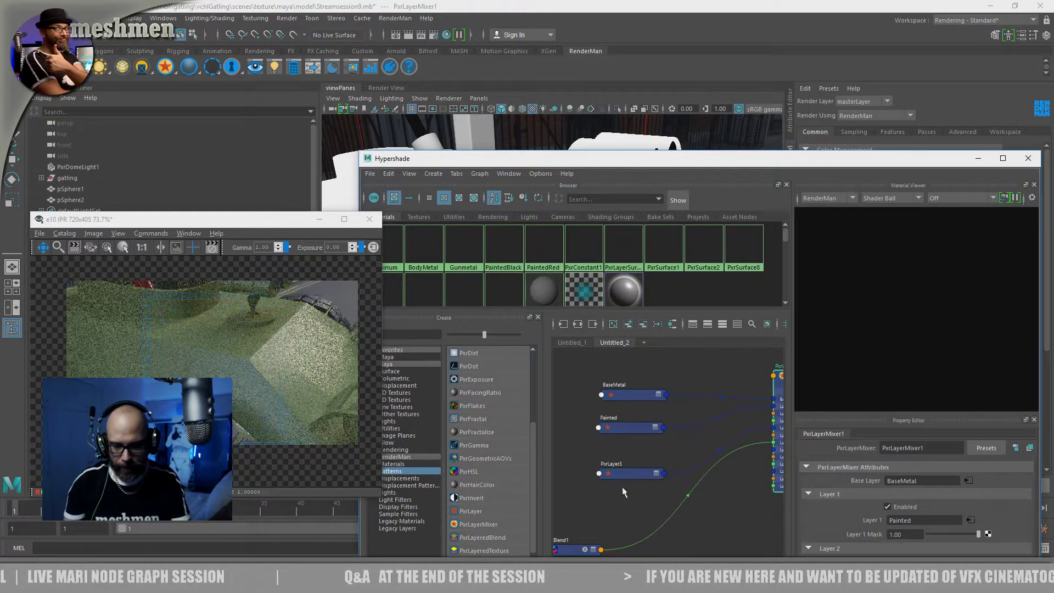
middle_click_drag(615, 499, 630, 426, "alt")
middle_click_drag(705, 451, 663, 530, "alt")
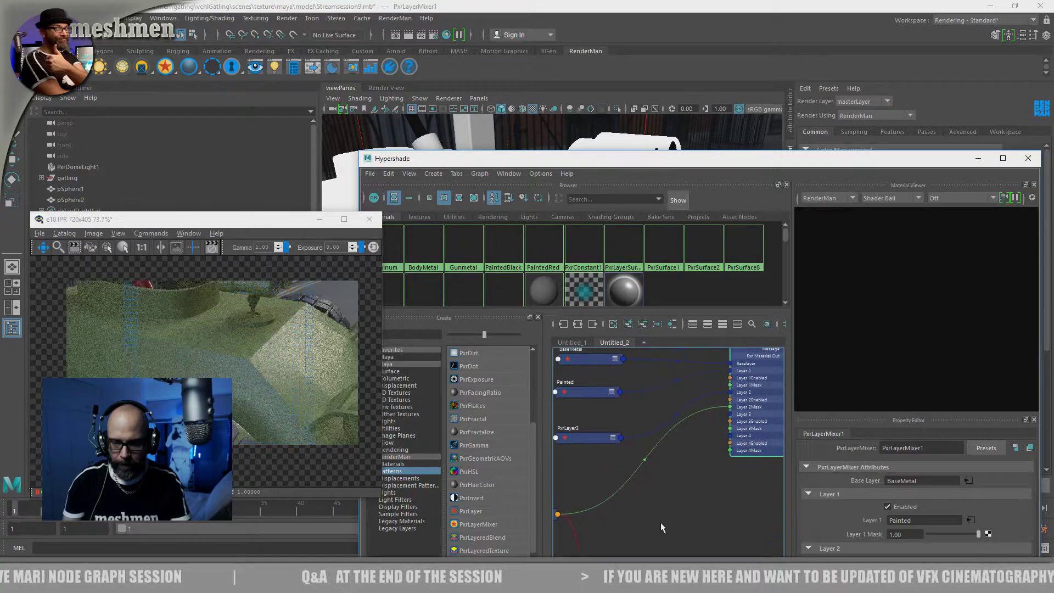
left_click(584, 433)
left_click_drag(690, 158, 558, 123)
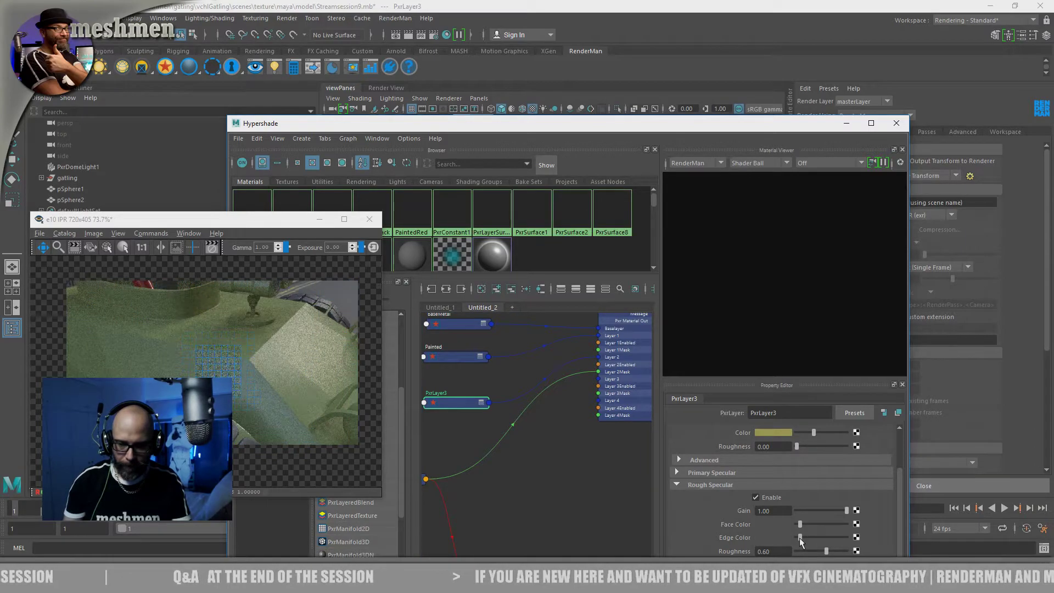
Try white face and edge colours on PxrLayer3's rough specular, then return both to a very dark grey
left_click_drag(799, 537, 845, 537)
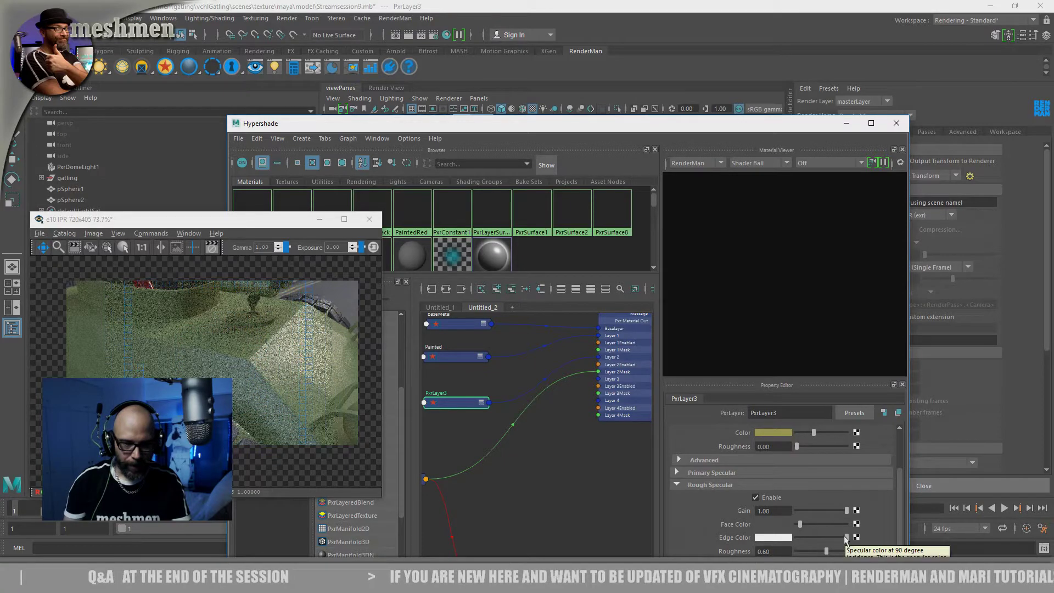
left_click_drag(810, 524, 846, 524)
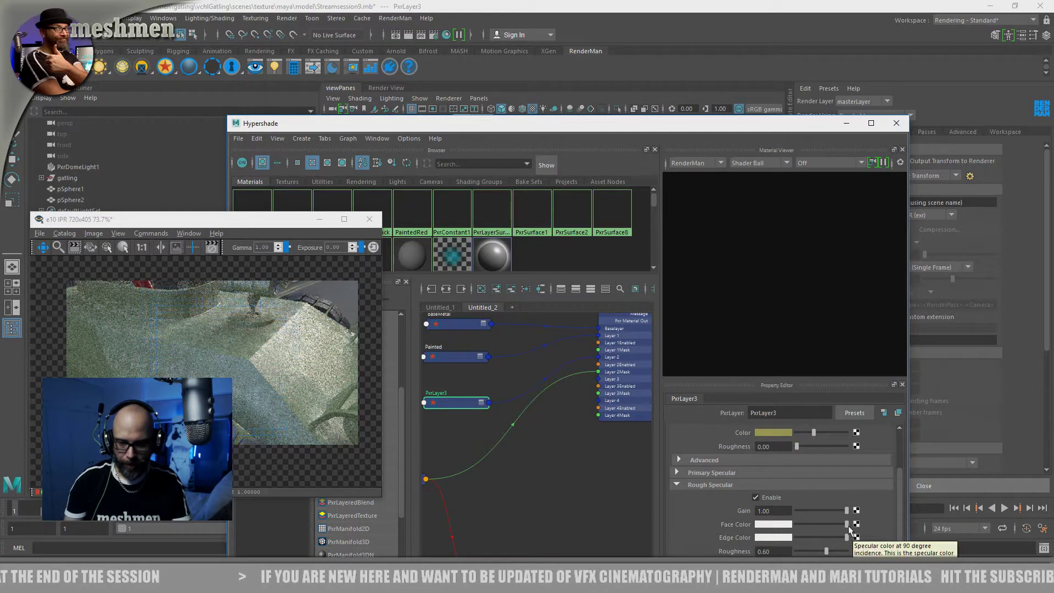
left_click_drag(846, 524, 801, 526)
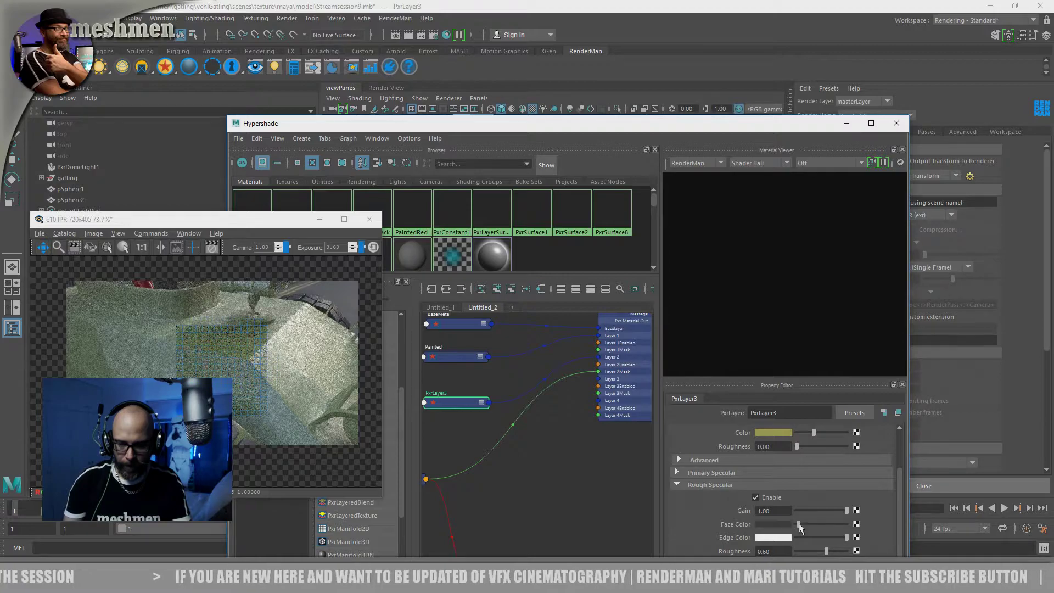
left_click_drag(847, 537, 801, 537)
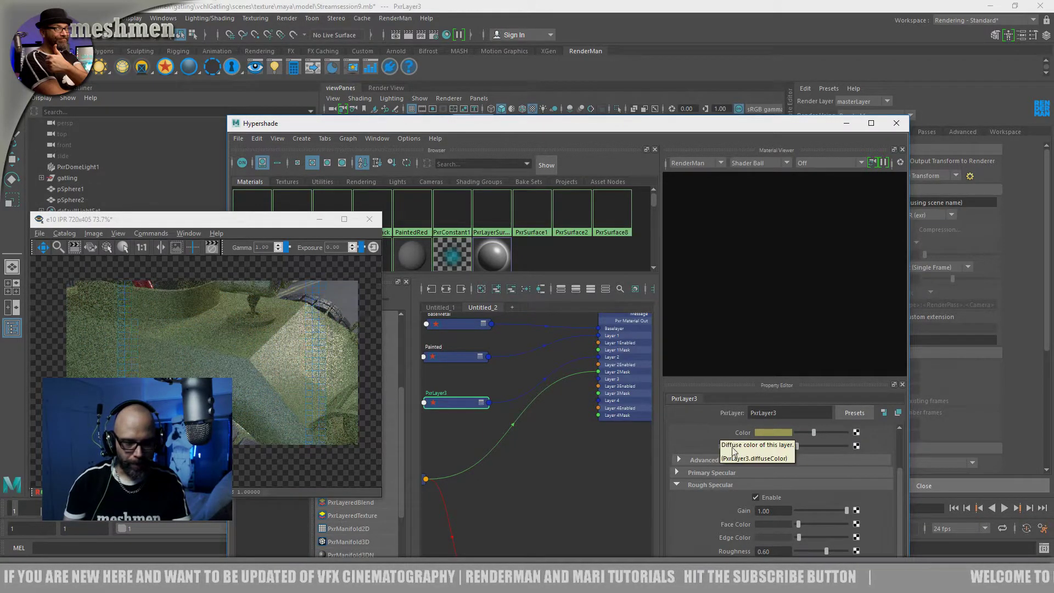
Clear the Hypershade window from the viewport and orbit around the body to examine the dirt layer in the render
left_click_drag(487, 131, 492, 153)
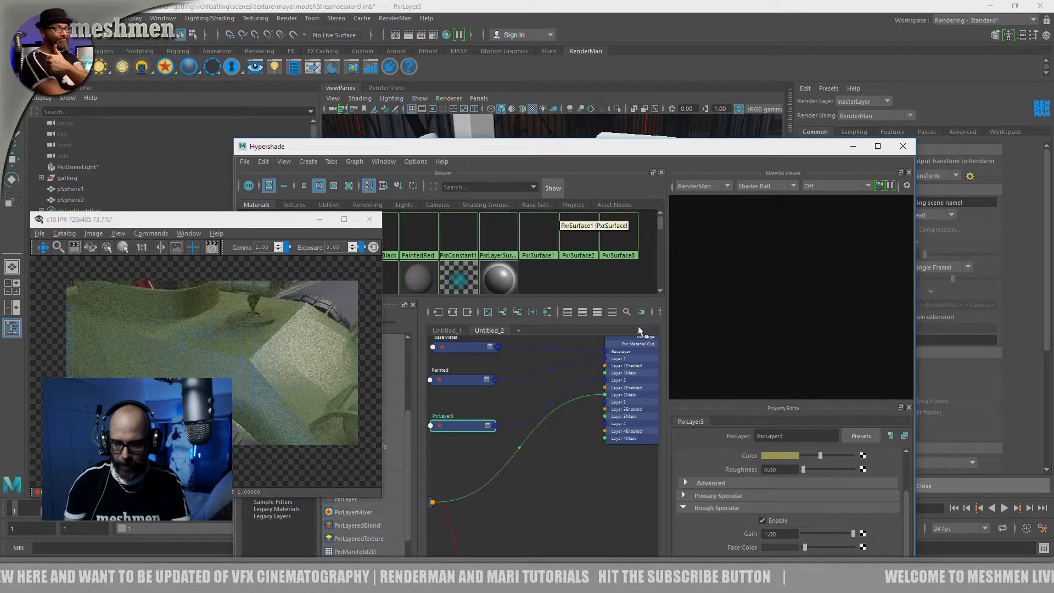
left_click_drag(486, 148, 626, 368)
left_click_drag(597, 311, 572, 290, "alt")
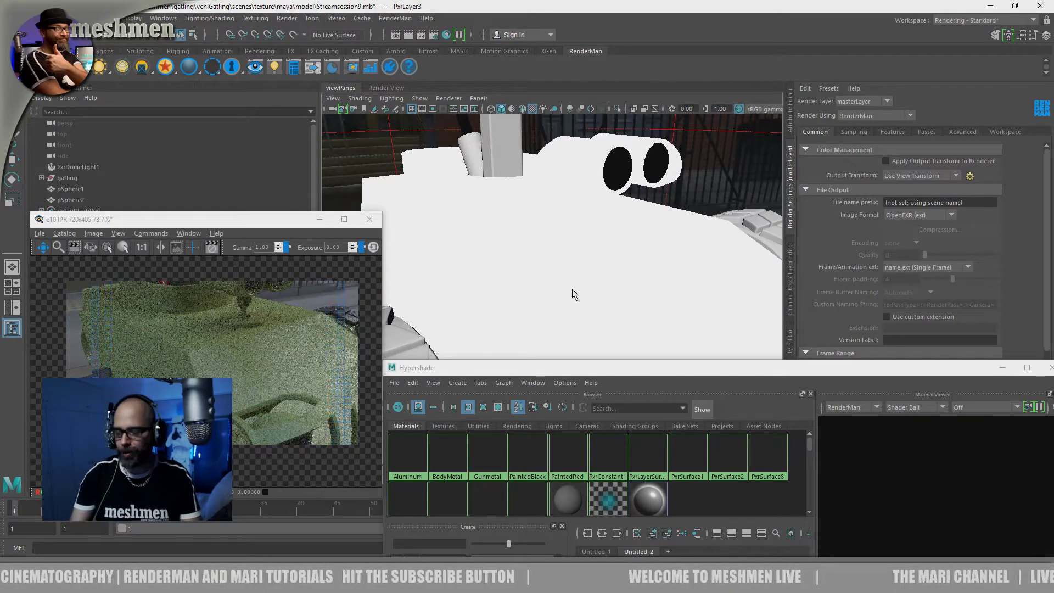
right_click_drag(580, 295, 564, 289, "alt")
left_click_drag(551, 285, 490, 325, "alt")
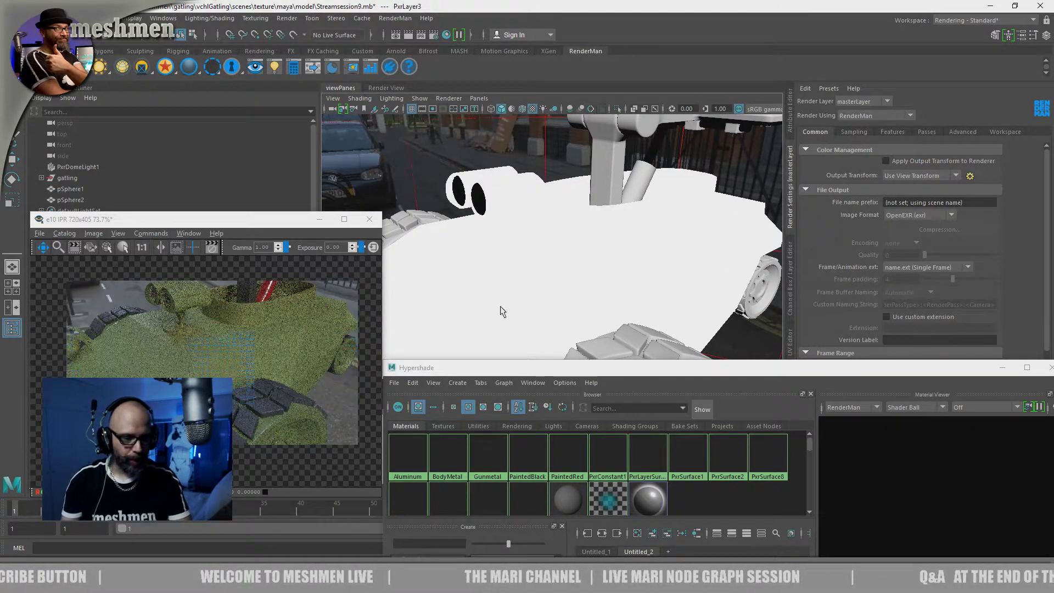
left_click_drag(505, 308, 504, 308, "alt")
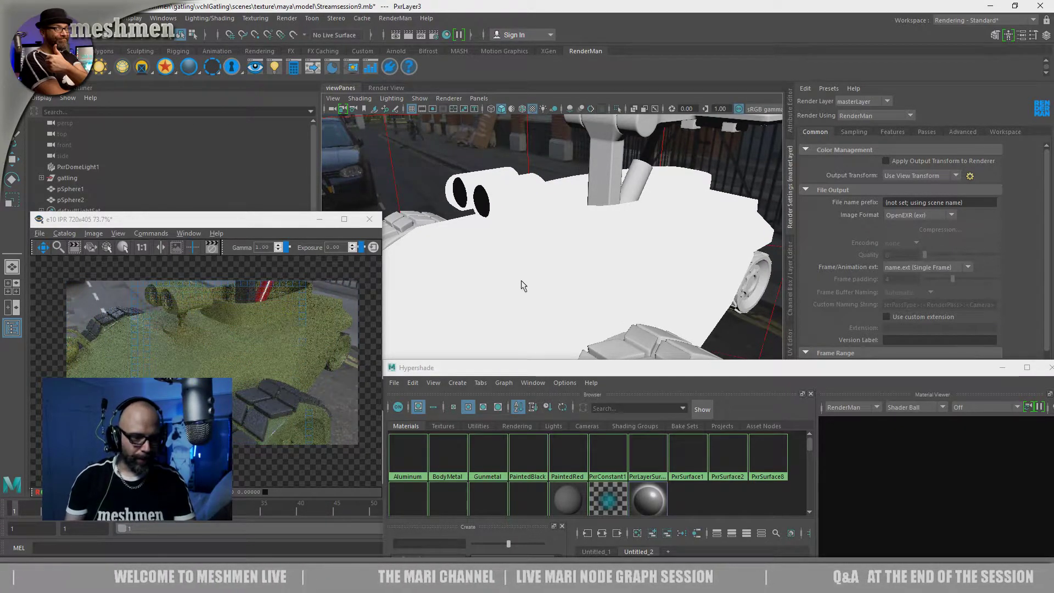
left_click_drag(532, 291, 540, 297, "alt")
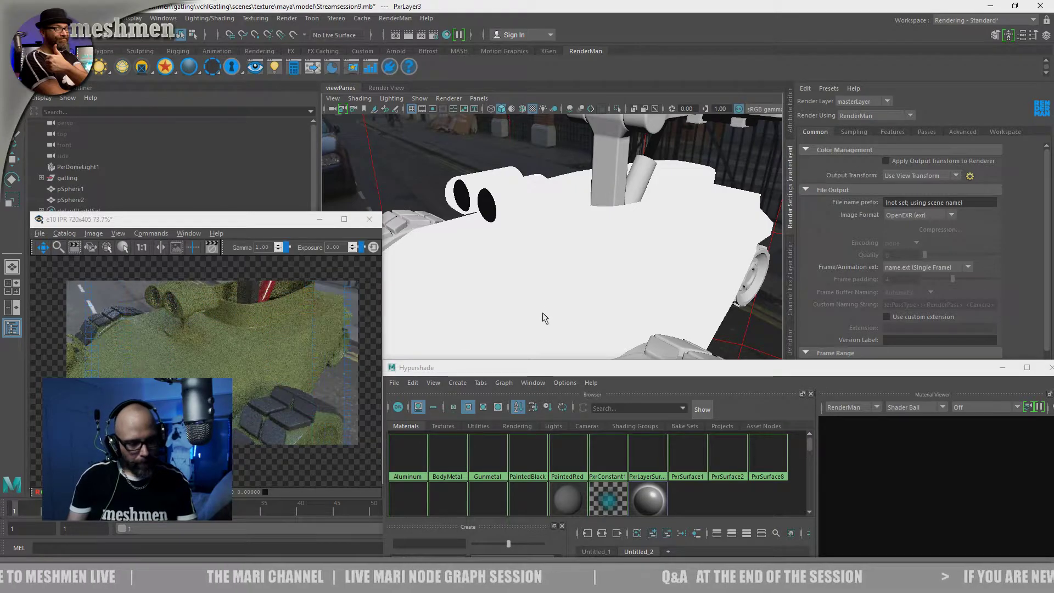
Set PxrLayer3's rough specular roughness to 0.67 and enable its fuzz with a gain of 0.79
left_click_drag(542, 371, 394, 108)
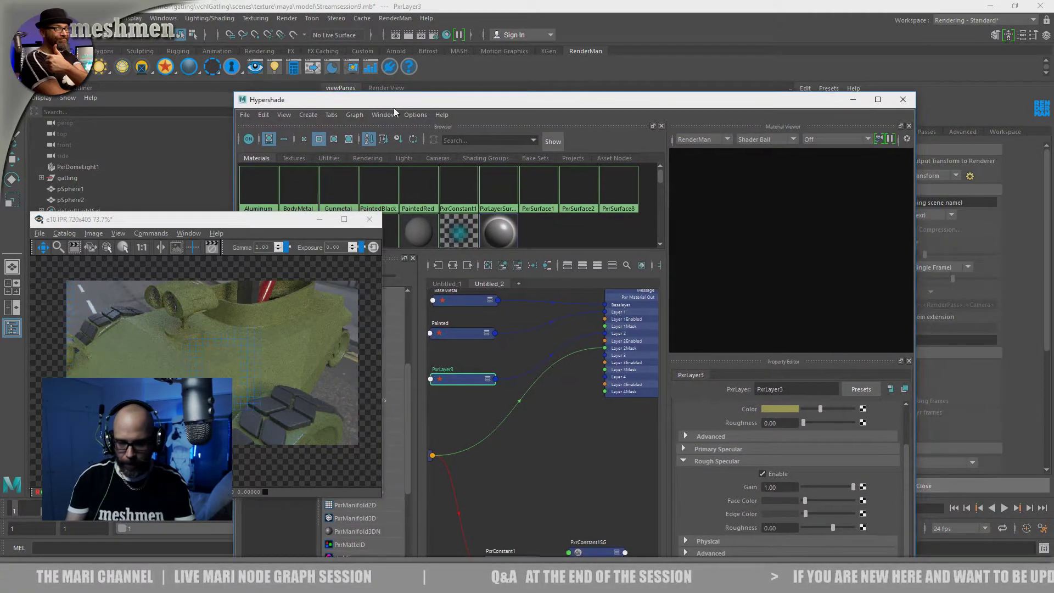
left_click_drag(833, 527, 835, 528)
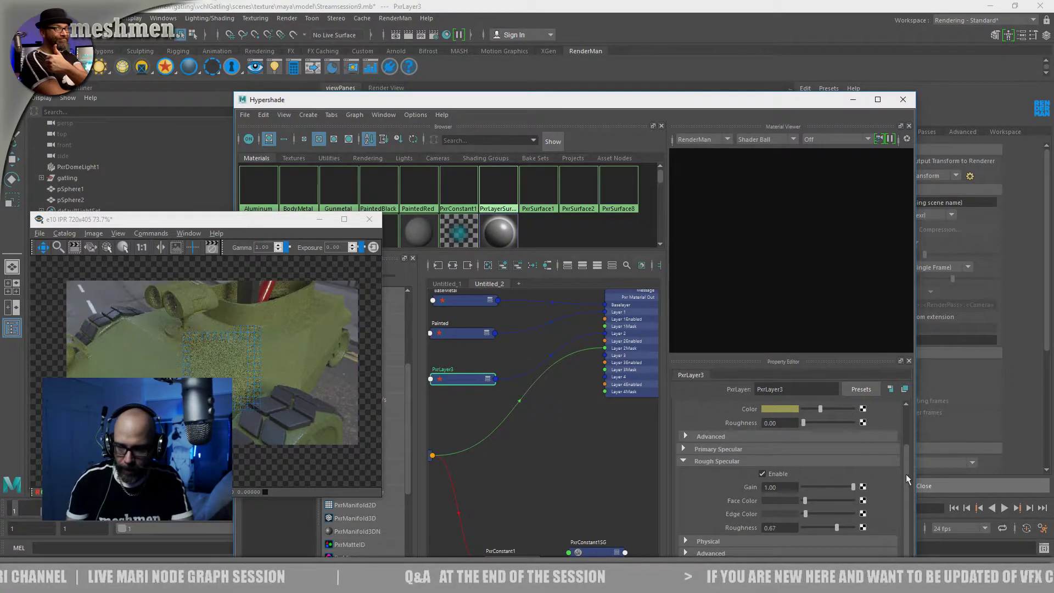
left_click_drag(623, 105, 604, 30)
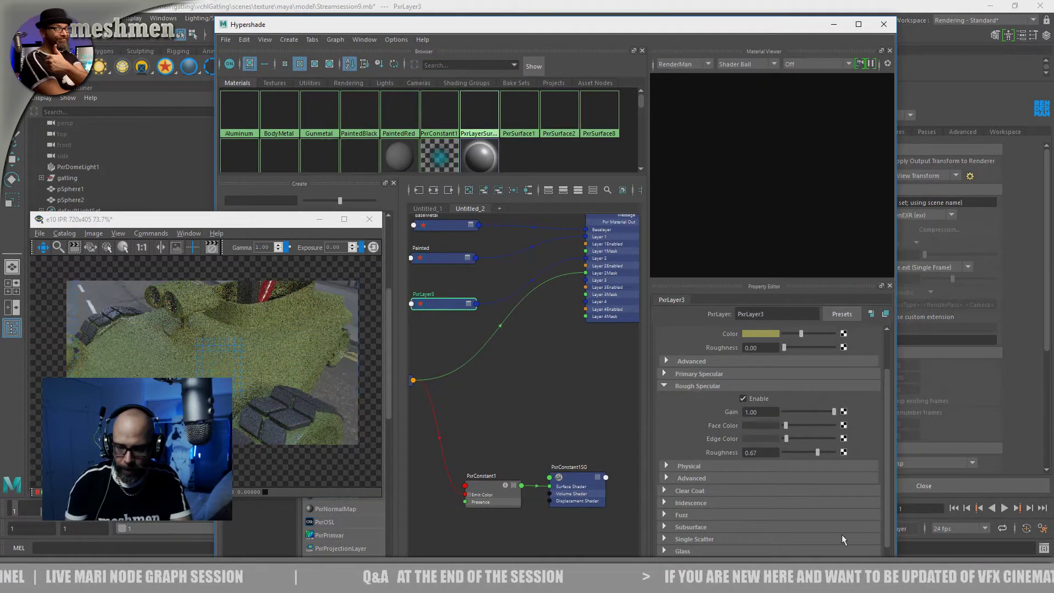
left_click(692, 515)
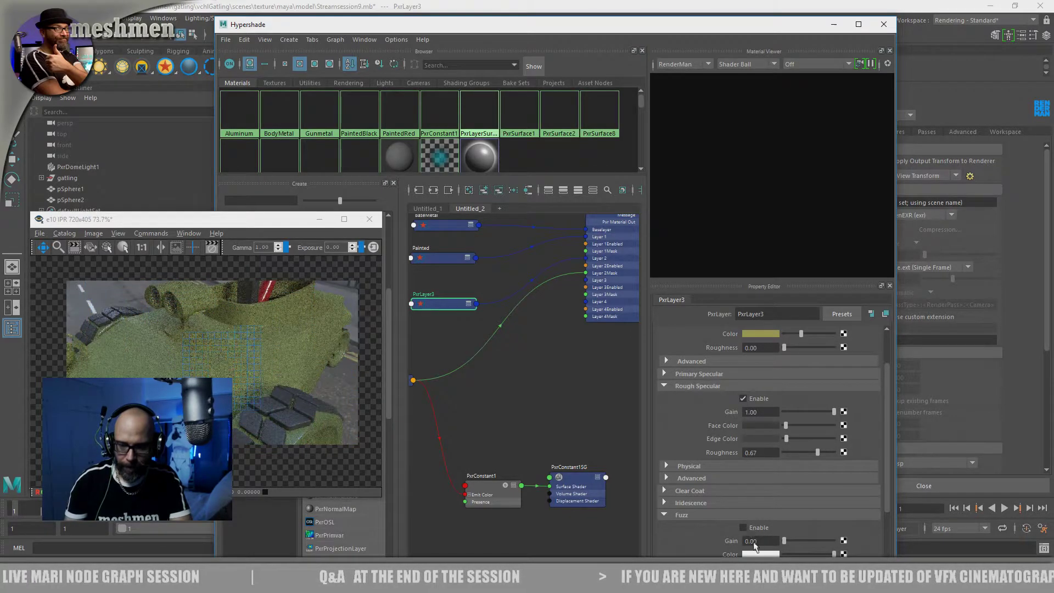
left_click_drag(786, 541, 821, 541)
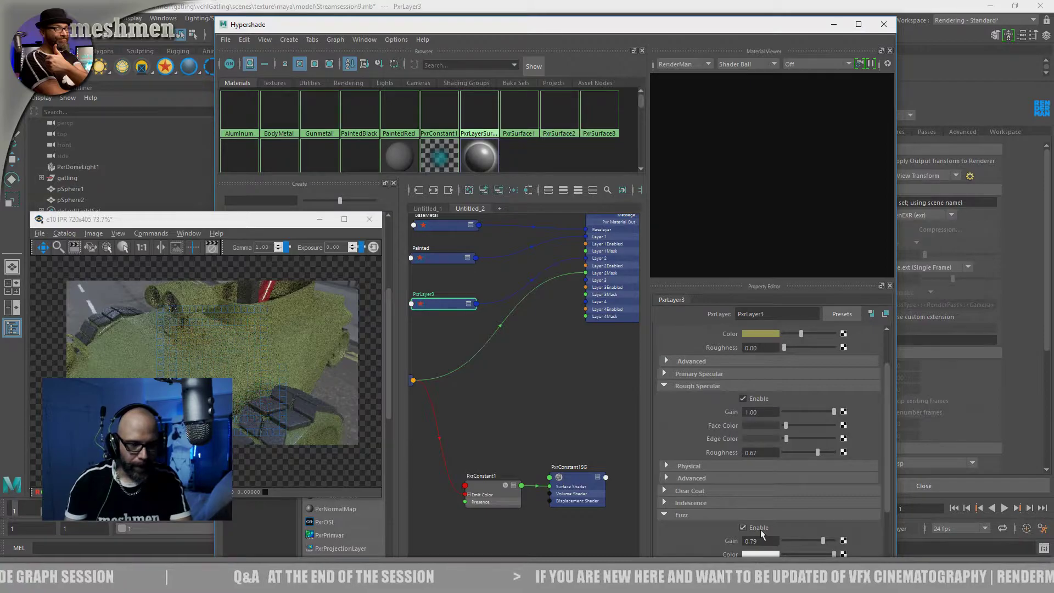
Clear the Hypershade window from the viewport and move in on the body's top surface to examine the fuzz in the render
left_click_drag(502, 29, 702, 365)
left_click_drag(607, 261, 604, 254, "alt")
right_click_drag(604, 254, 652, 270, "alt")
middle_click_drag(588, 240, 674, 263, "alt")
right_click_drag(576, 250, 605, 258, "alt")
middle_click_drag(603, 264, 674, 329, "alt")
left_click_drag(571, 252, 684, 261, "alt")
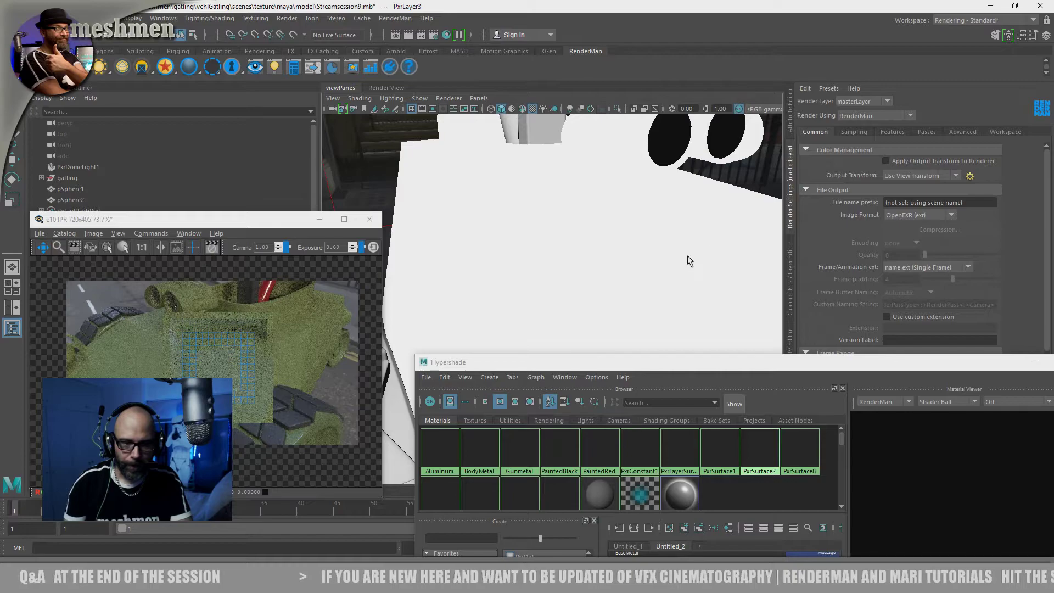
left_click_drag(620, 273, 644, 254, "alt")
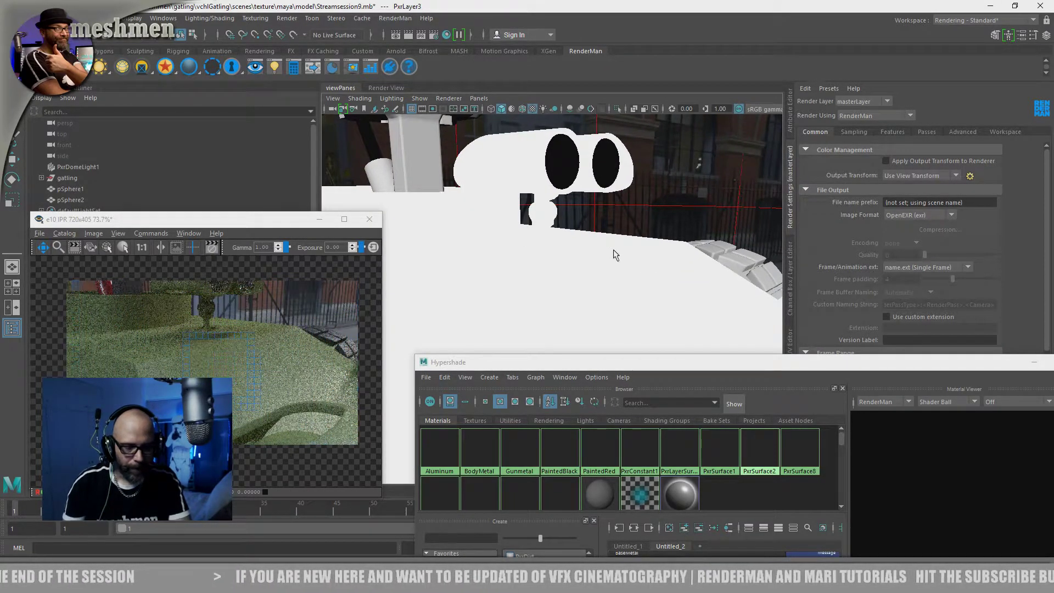
Disconnect the mask from Layer 2 of the layer mixer and disable PxrLayer3's rough specular
left_click_drag(638, 364, 517, 51)
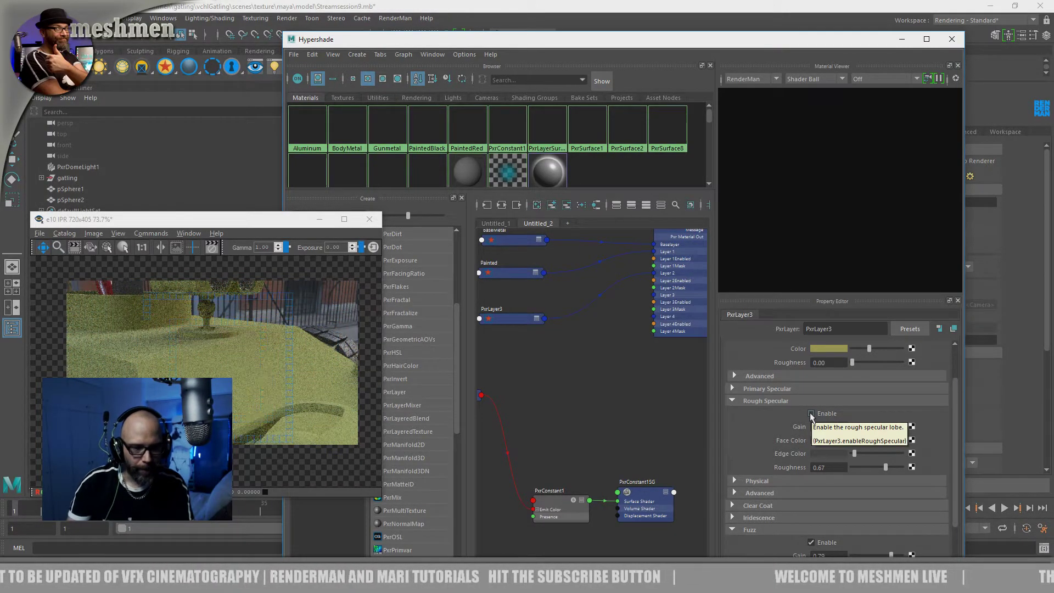
scroll(943, 373, "up", 2)
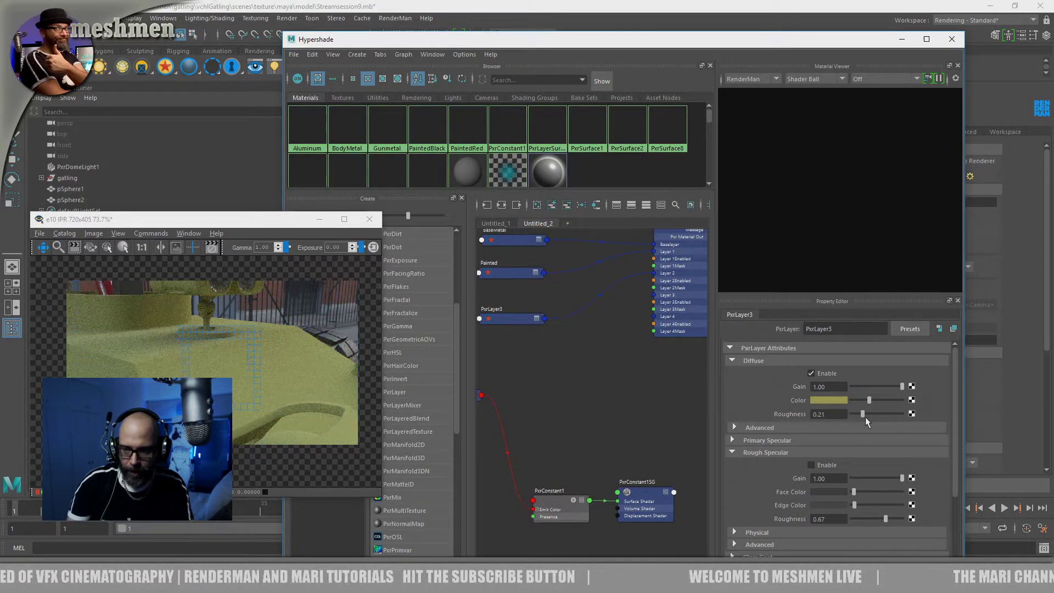
Set PxrLayer3's diffuse roughness to 0.38 and change its diffuse colour to a darker, more muted olive
left_click_drag(880, 420, 874, 418)
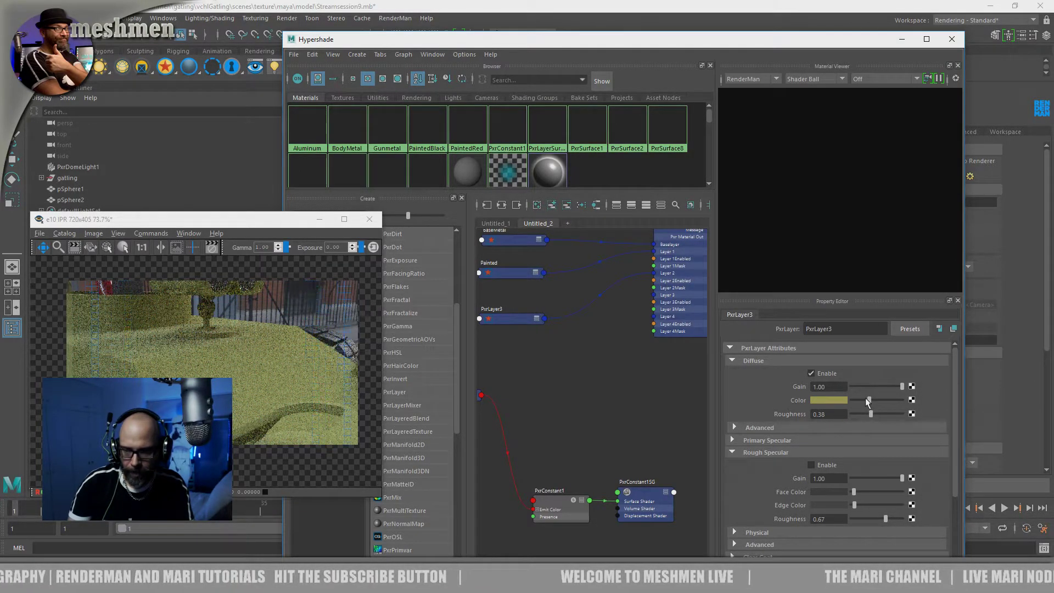
left_click(829, 400)
left_click_drag(821, 455, 823, 443)
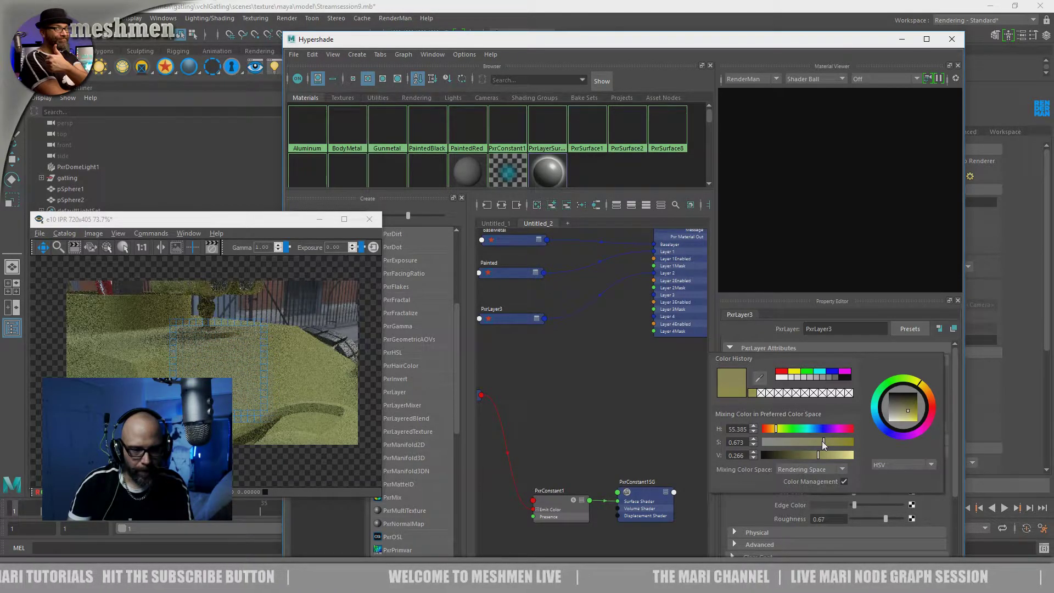
left_click_drag(822, 440, 822, 444)
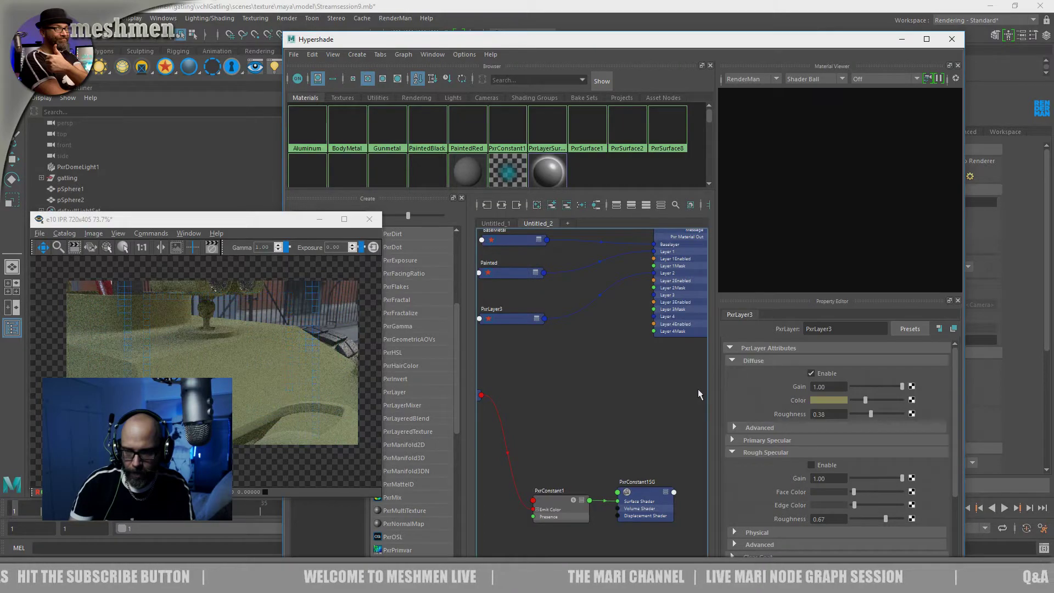
Enlarge the render window and compare the body with PxrLayer3's fuzz disabled and enabled, leaving the fuzz on
scroll(956, 466, "down", 4)
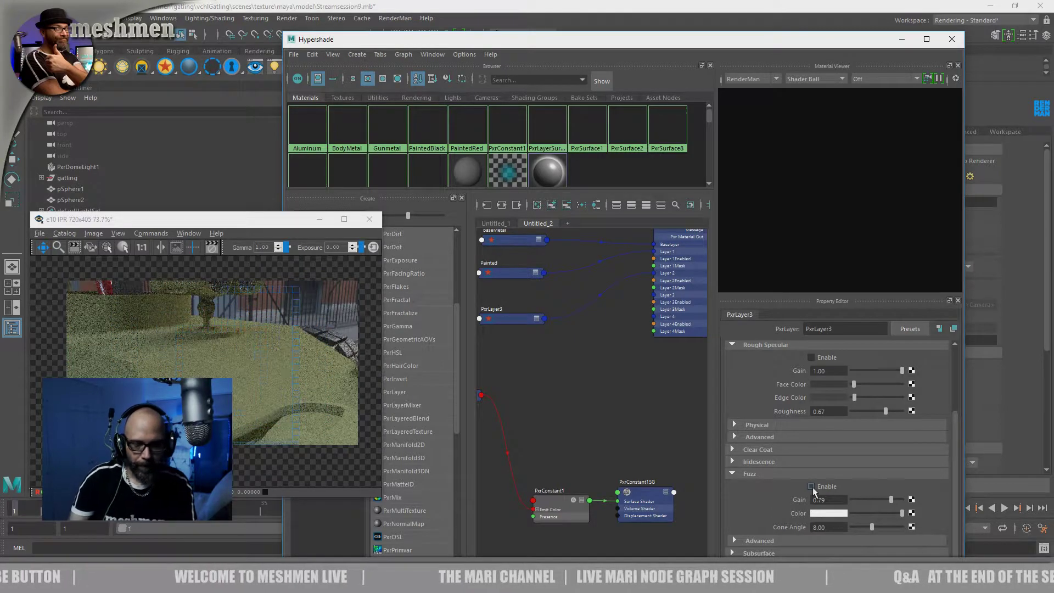
left_click_drag(290, 224, 406, 94)
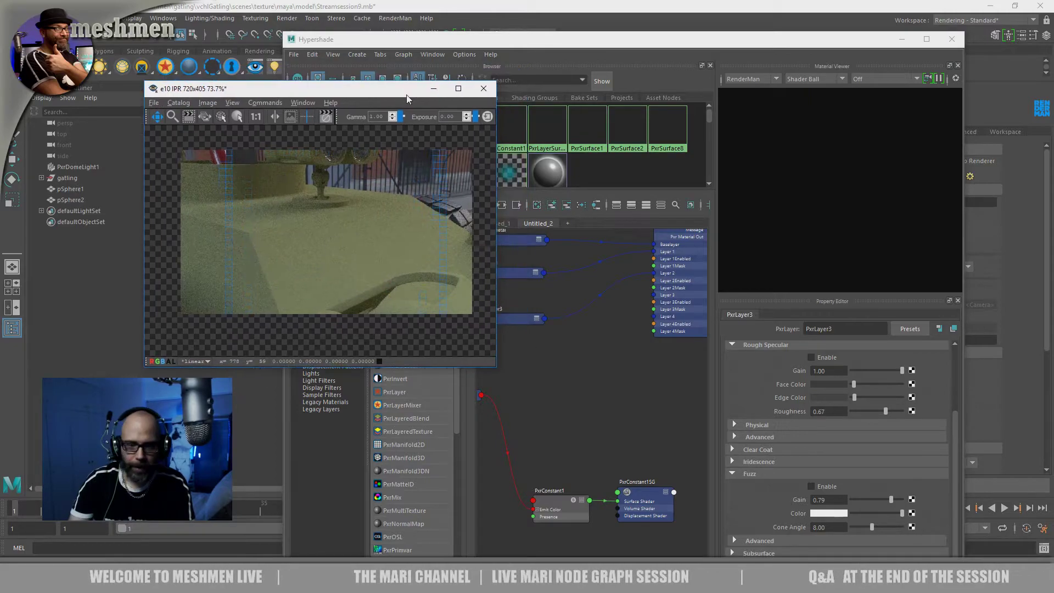
left_click(811, 486)
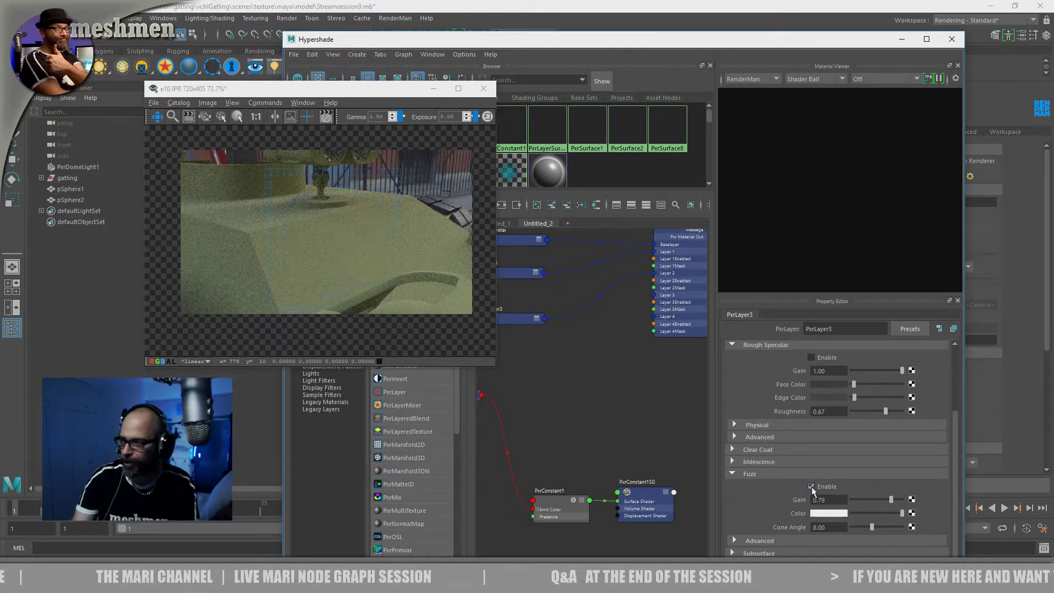
left_click_drag(496, 366, 670, 465)
scroll(461, 333, "up", 5)
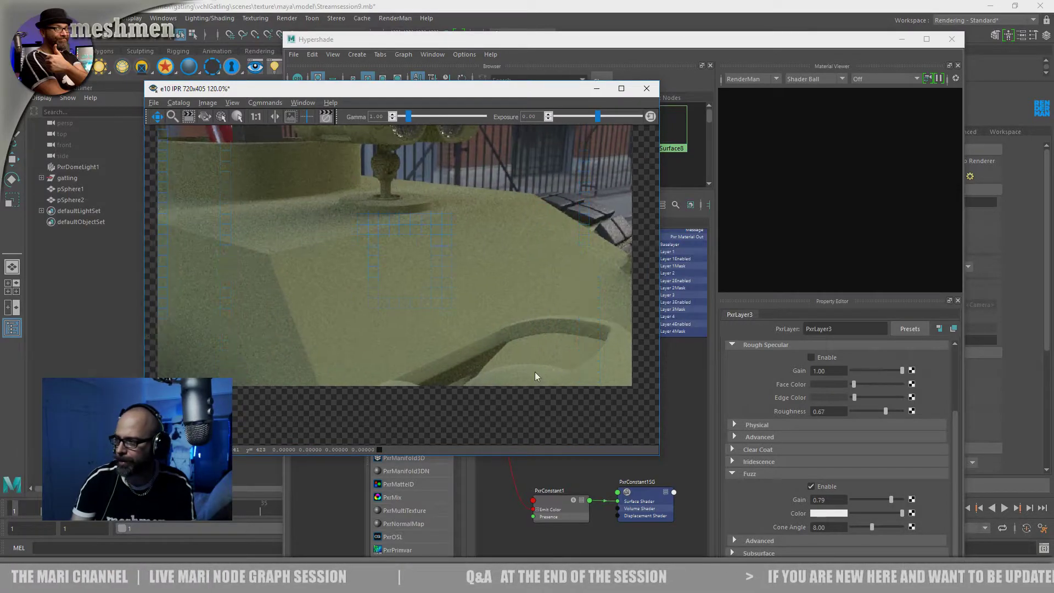
left_click_drag(536, 96, 535, 49)
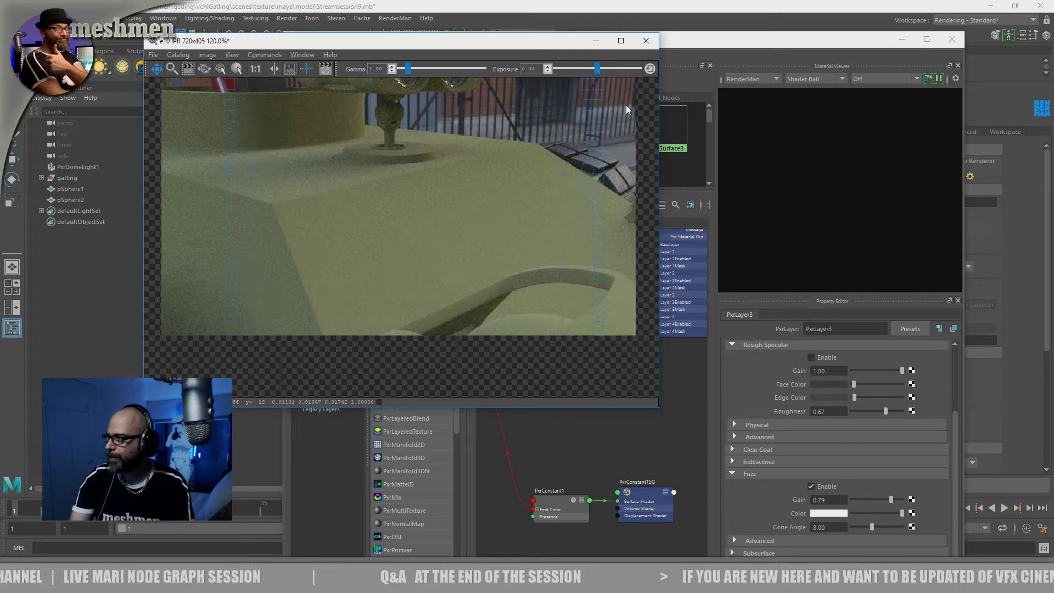
left_click(811, 487)
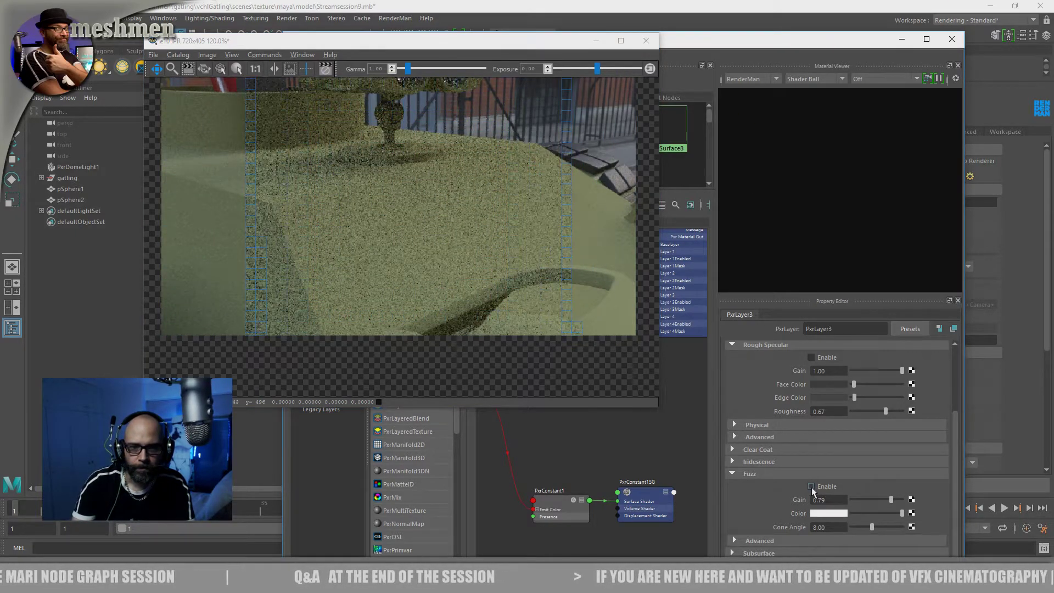
left_click(811, 486)
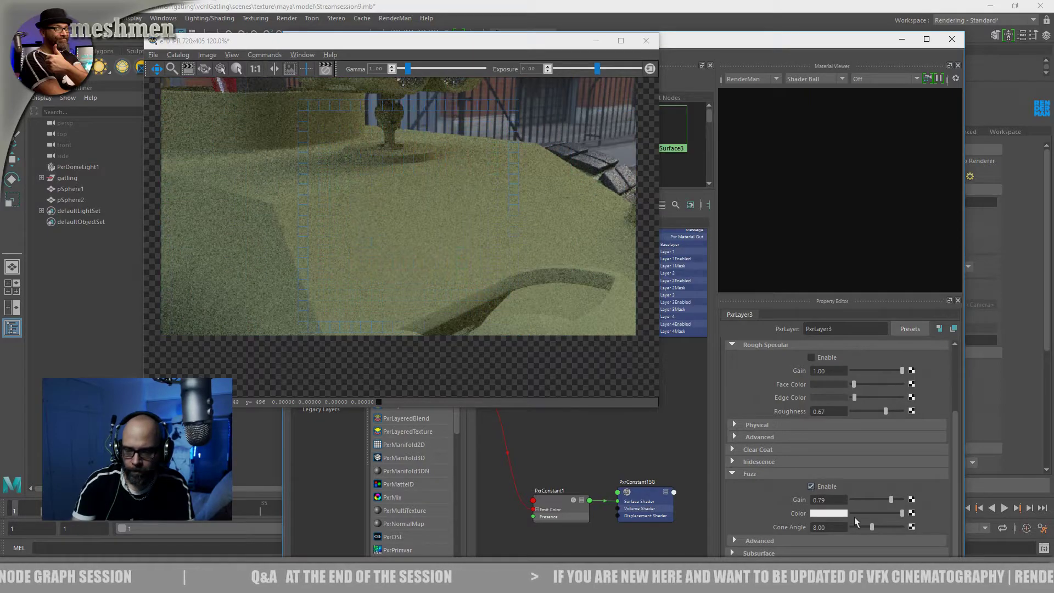
Set PxrLayer3's fuzz gain to 0.85 and cone angle to 13.71, and re-enable its rough specular
left_click_drag(891, 499, 897, 528)
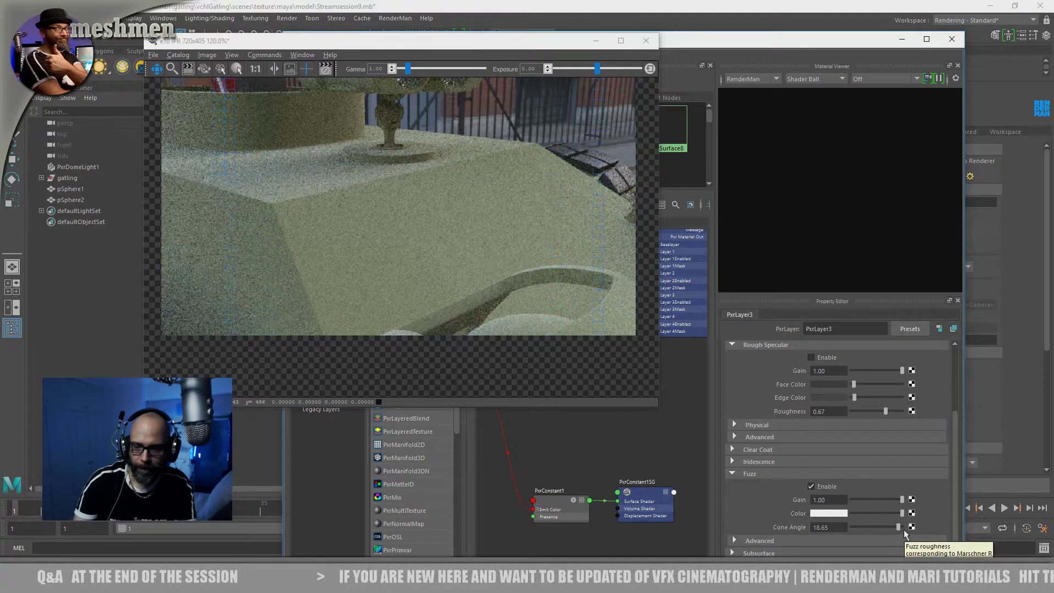
left_click_drag(898, 526, 884, 526)
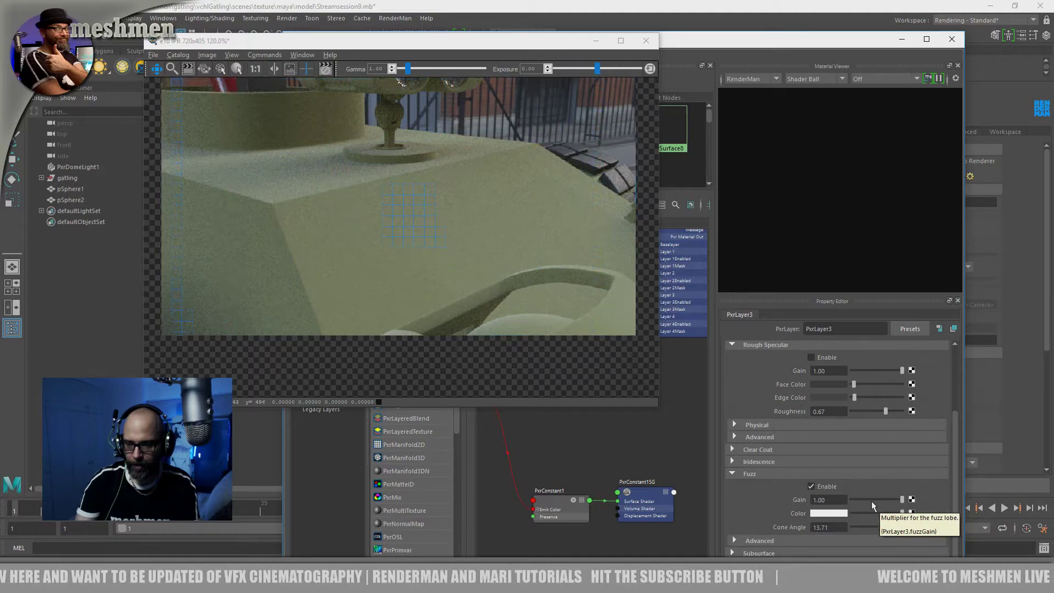
left_click(894, 499)
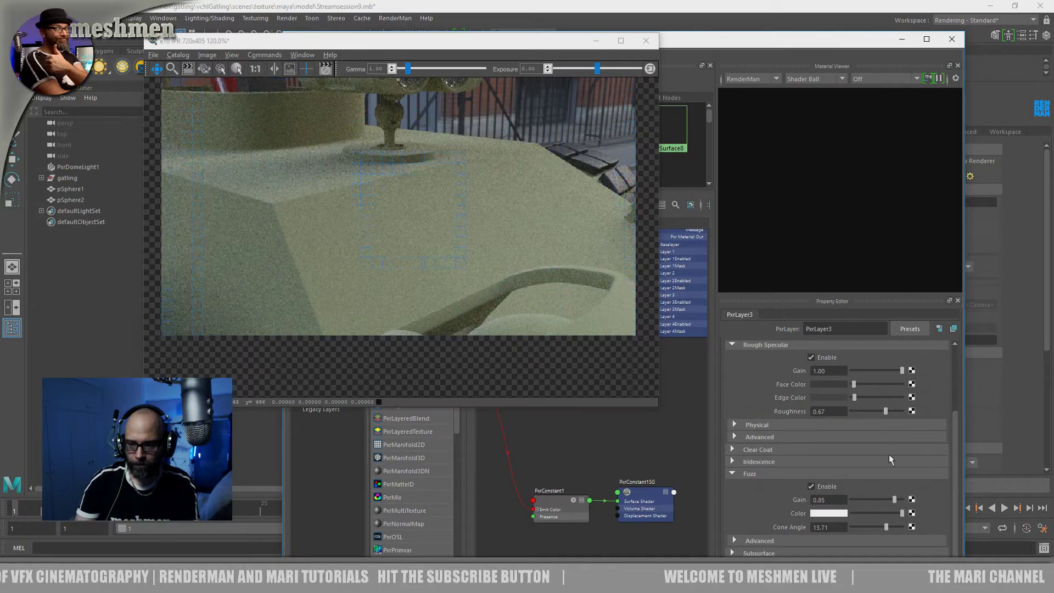
Lower PxrLayer3's fuzz gain to 0.28 and darken its olive diffuse colour slightly
left_click_drag(893, 499, 865, 500)
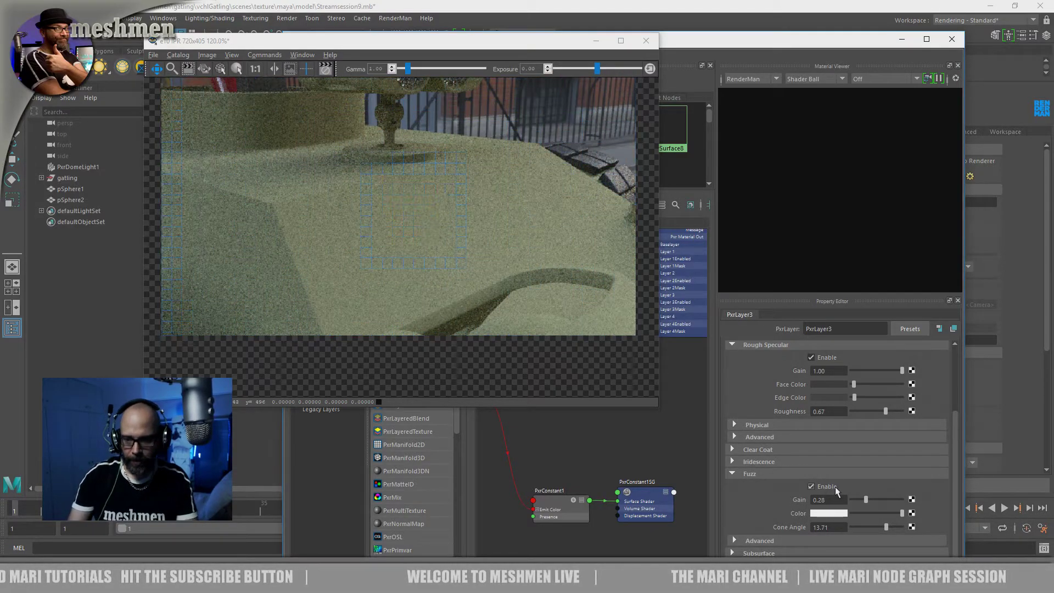
scroll(950, 439, "up", 4)
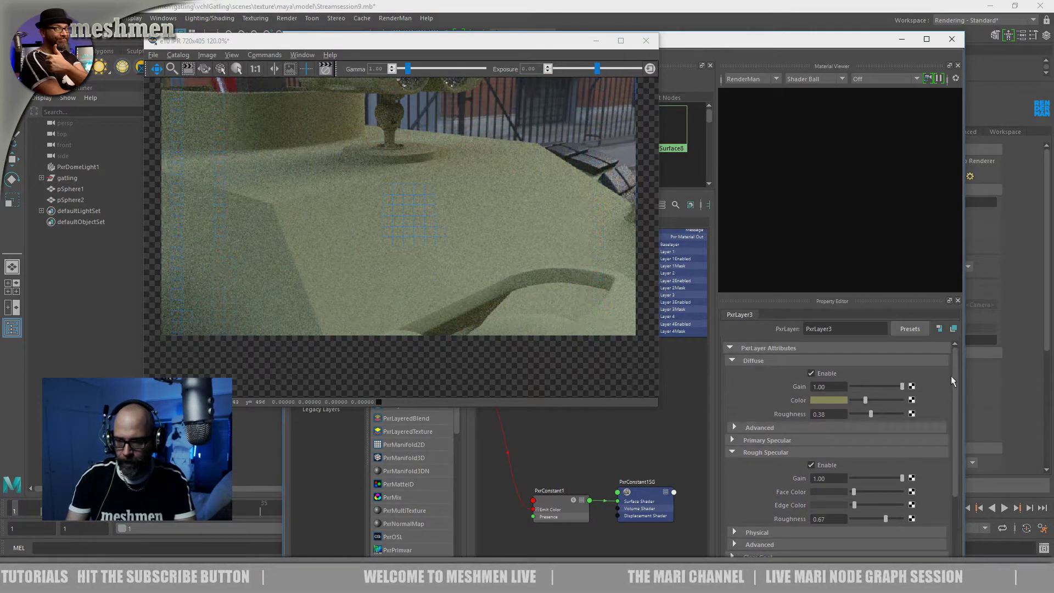
left_click_drag(863, 400, 862, 400)
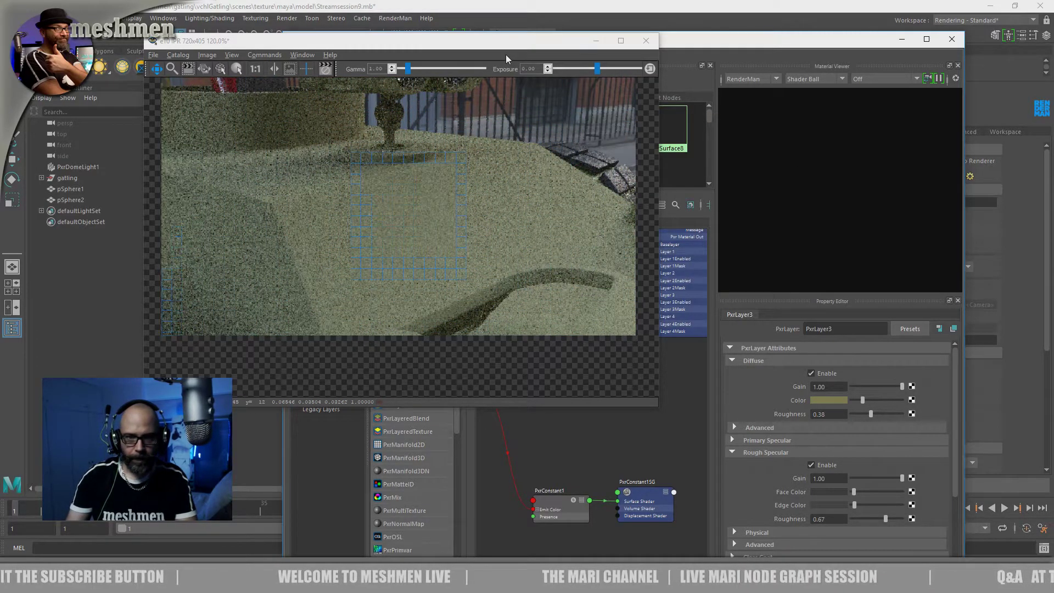
Disable Layer 2 of PxrLayerMixer1 to view the Painted layer without the dirt in the render
left_click_drag(483, 48, 295, 157)
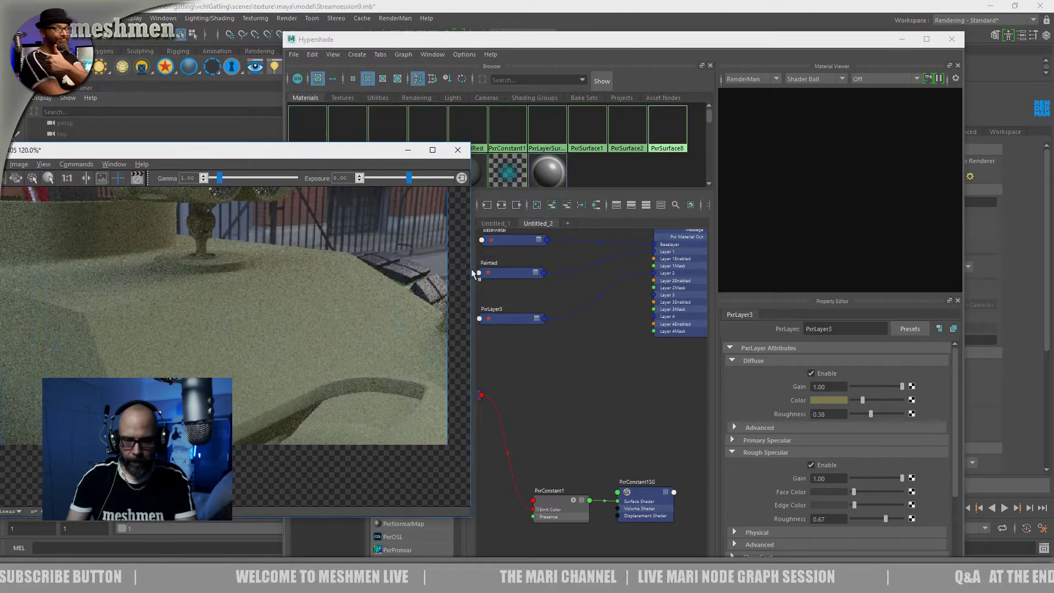
left_click(577, 329)
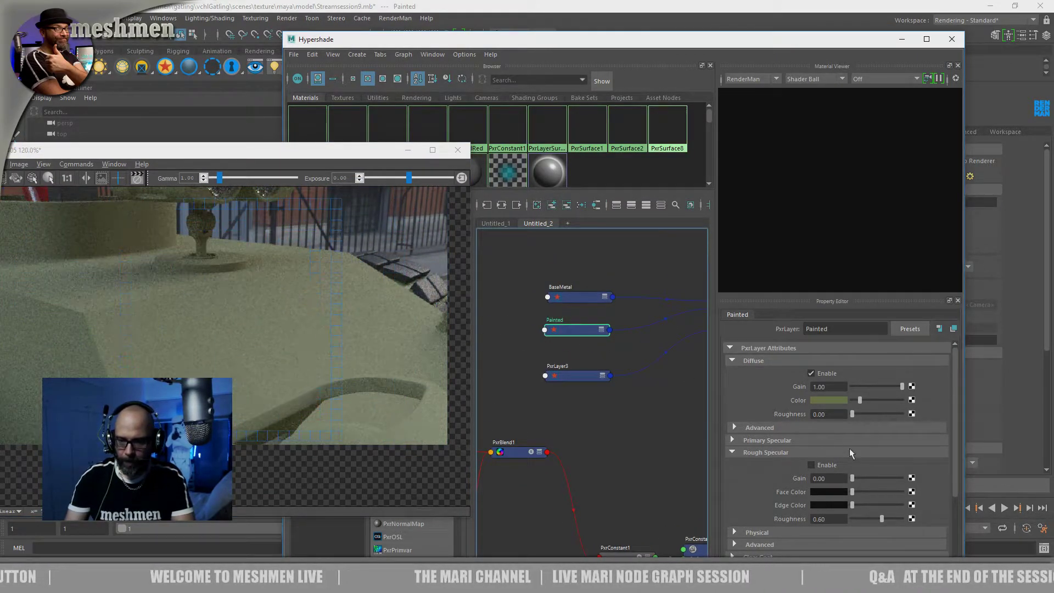
scroll(955, 450, "down", 5)
left_click(734, 432)
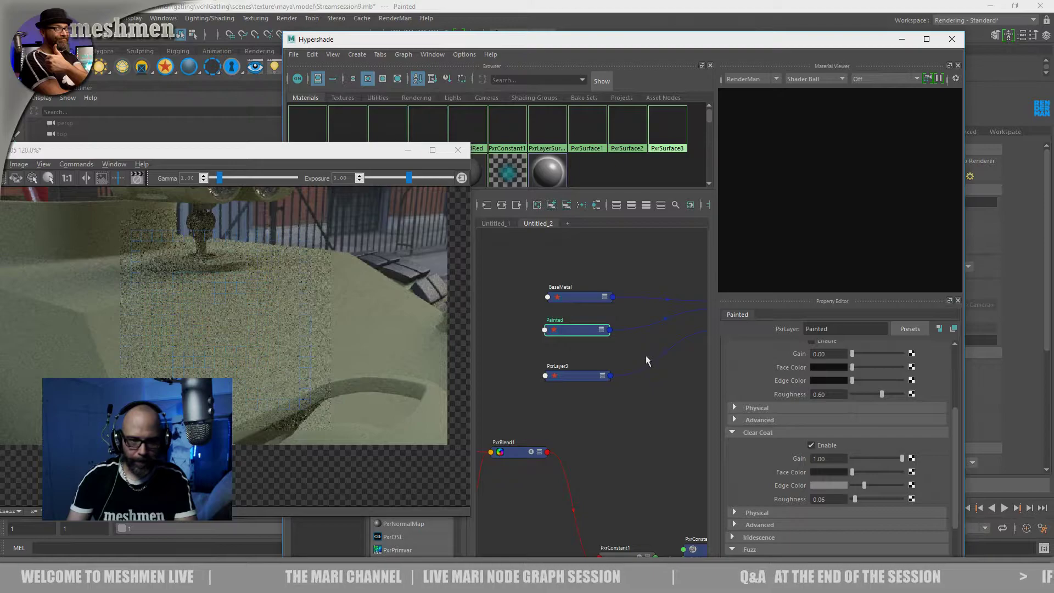
middle_click_drag(607, 430, 537, 422, "alt")
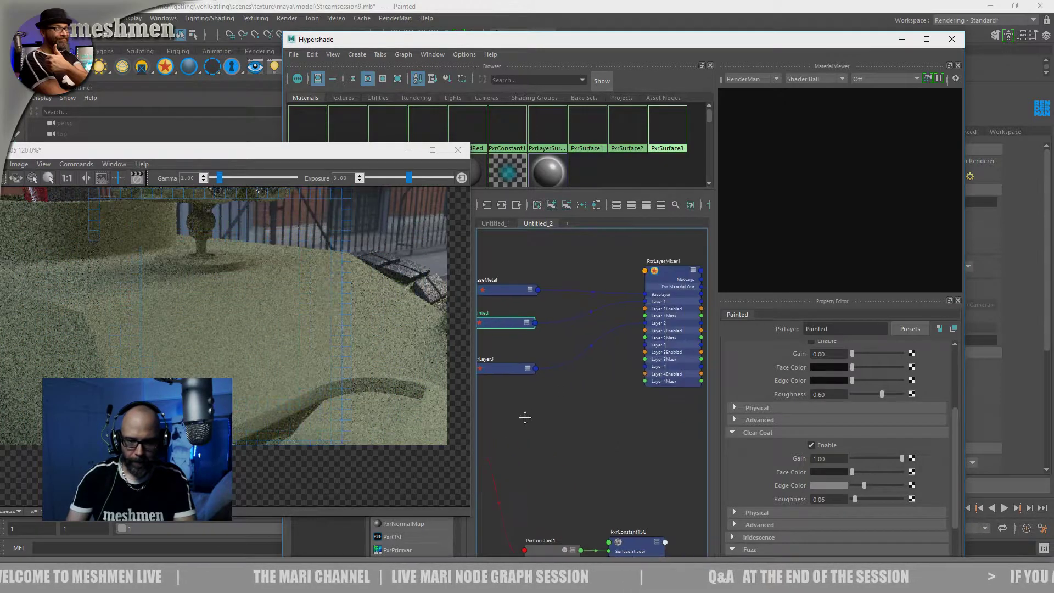
left_click(661, 272)
left_click(812, 441)
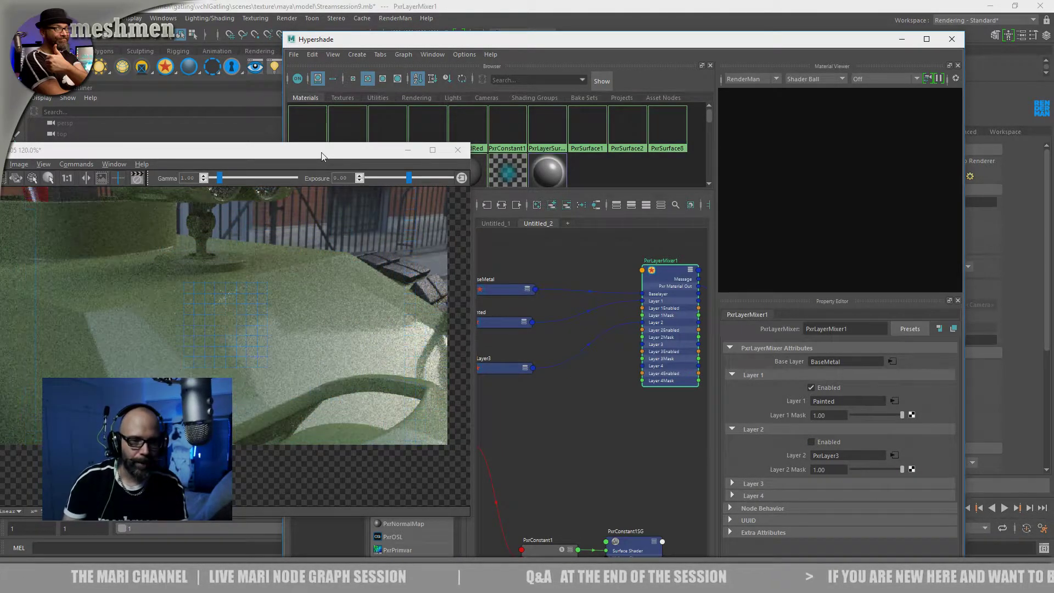
left_click_drag(321, 157, 325, 134)
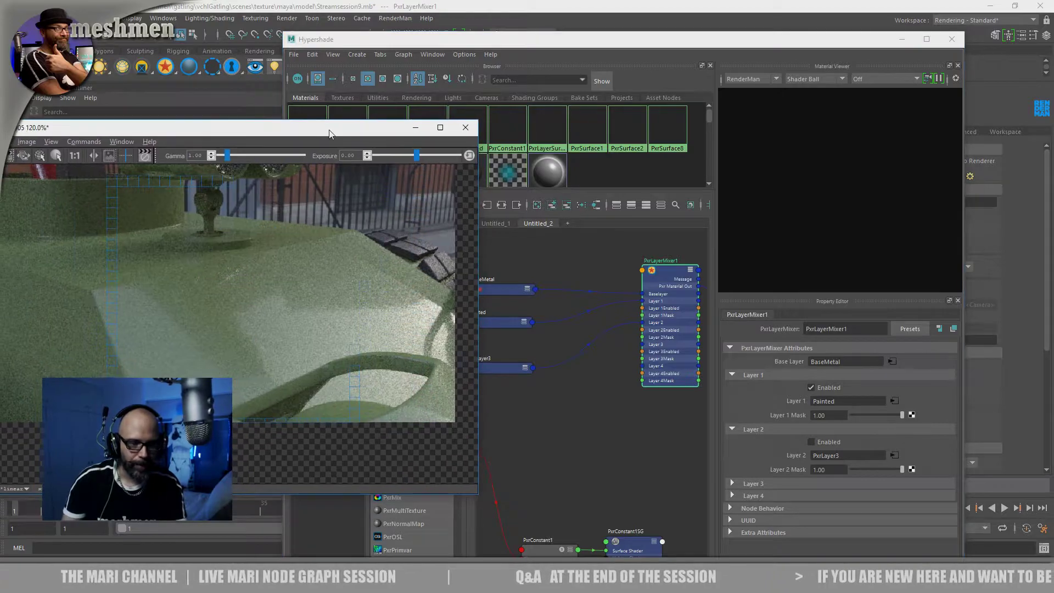
Darken the edge colour of the Painted layer's clear coat slightly, keeping the clear coat enabled
left_click(532, 331)
left_click(810, 445)
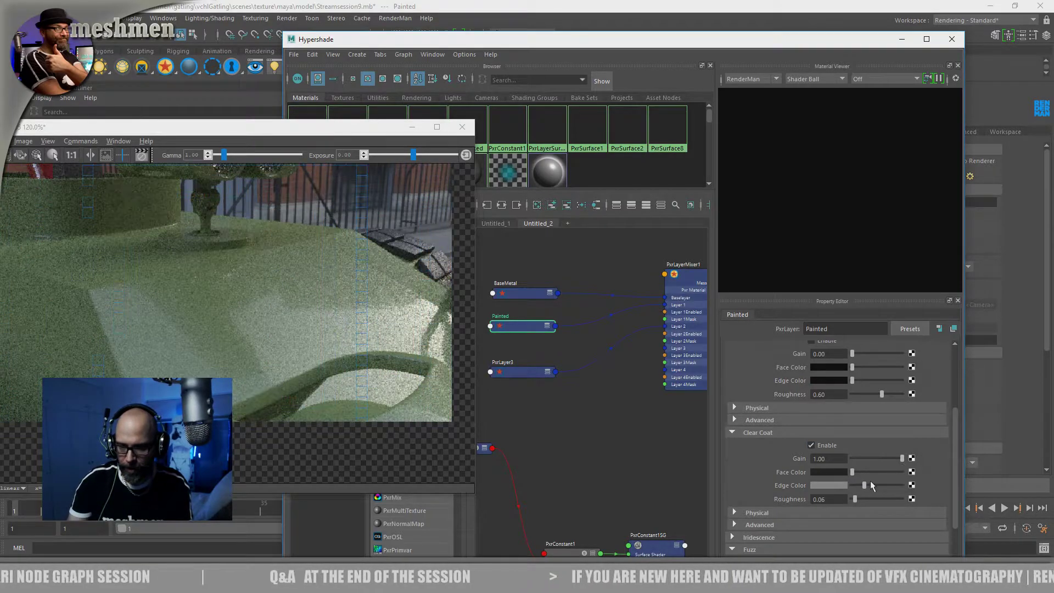
left_click_drag(863, 485, 860, 486)
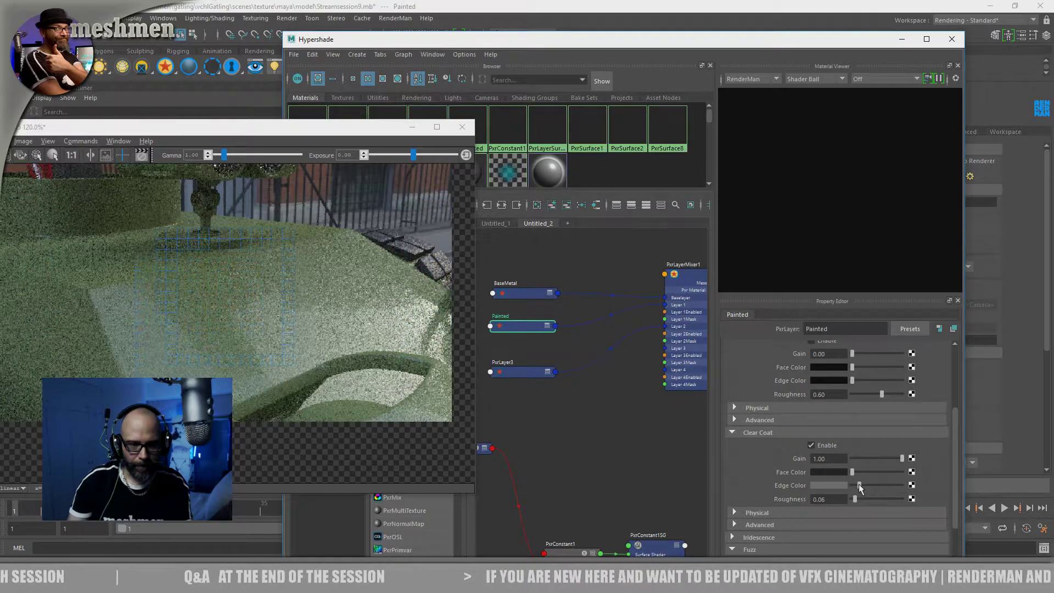
Connect PxrBlend1's result to the Layer 2 mask of PxrLayerMixer1 and re-enable Layer 2
left_click(520, 427)
mouse_move(525, 446)
middle_mouse_down("alt")
mouse_move(543, 381)
mouse_move(596, 416)
mouse_move(529, 443)
middle_mouse_up("alt")
left_click(493, 453)
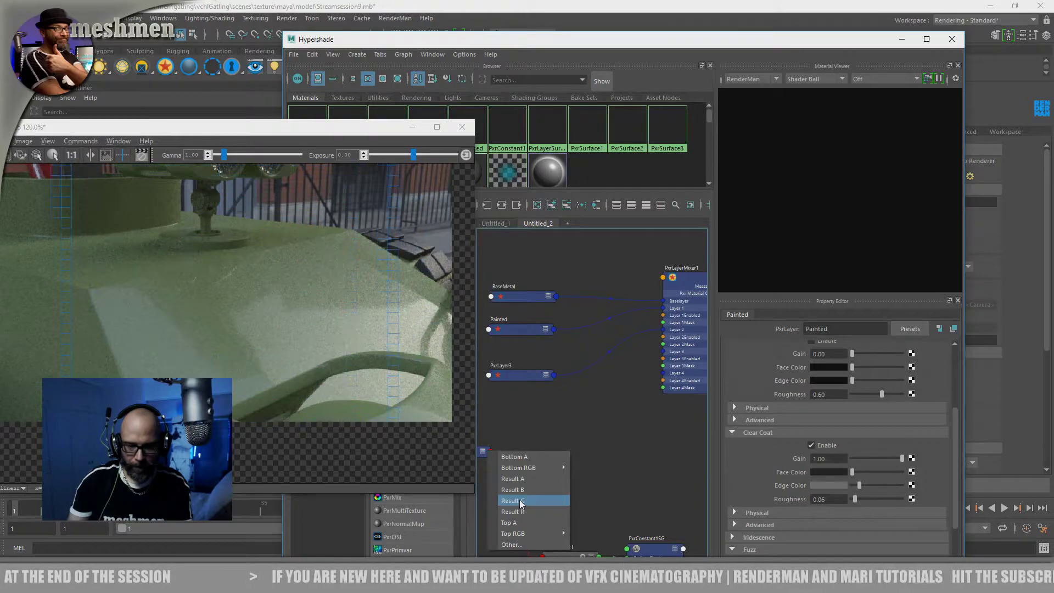
left_click(518, 500)
left_click(491, 451)
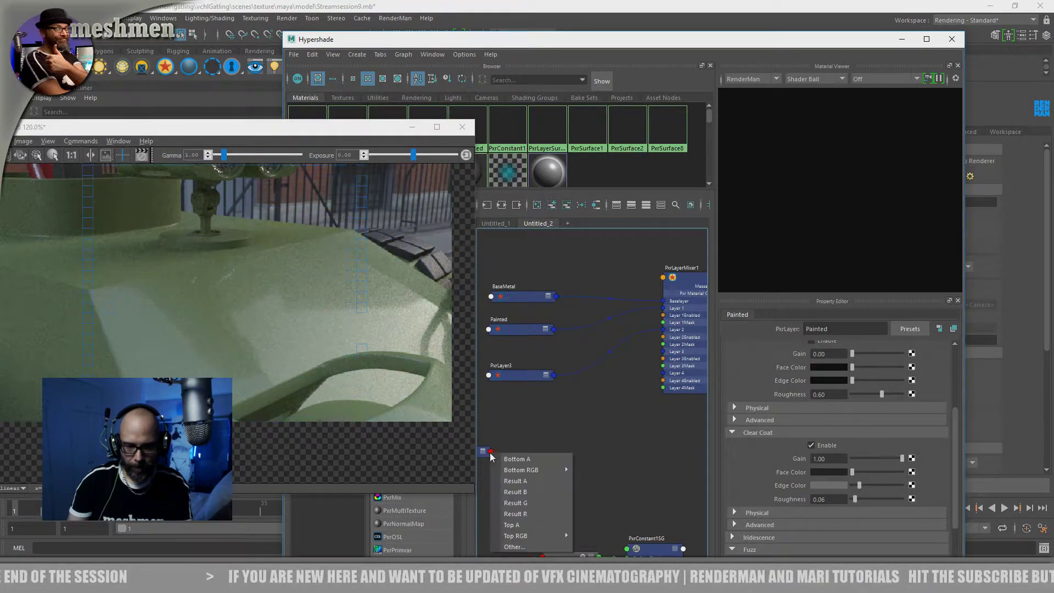
left_click(518, 521)
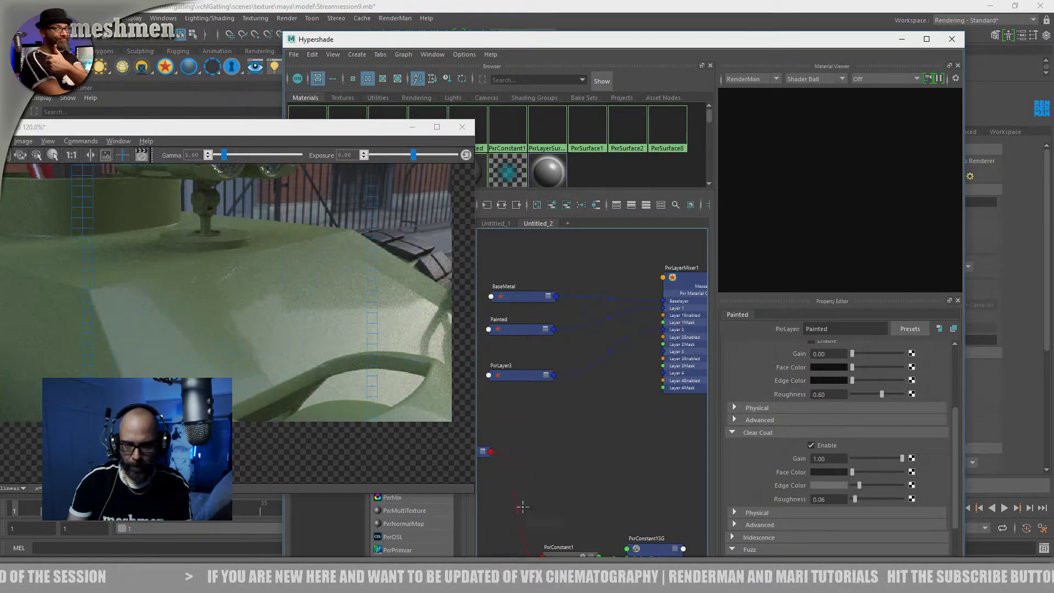
left_click(670, 344)
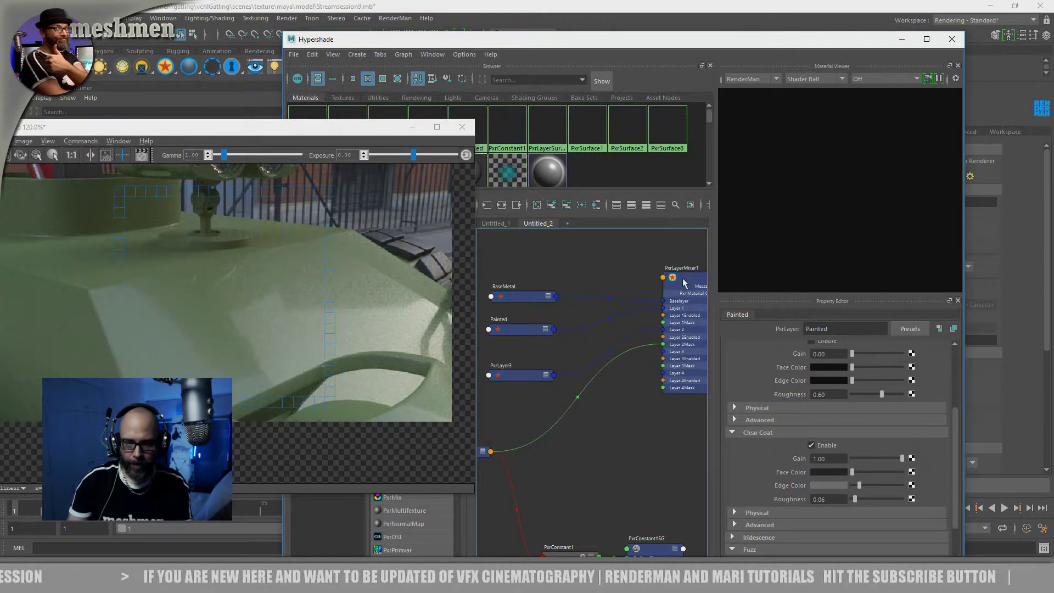
left_click(695, 285)
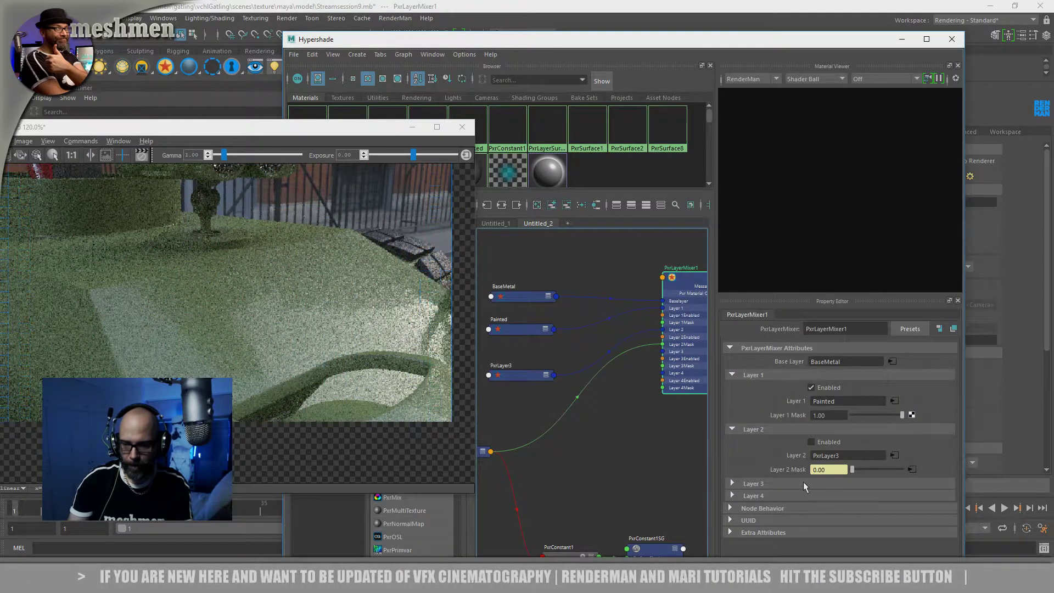
left_click(812, 442)
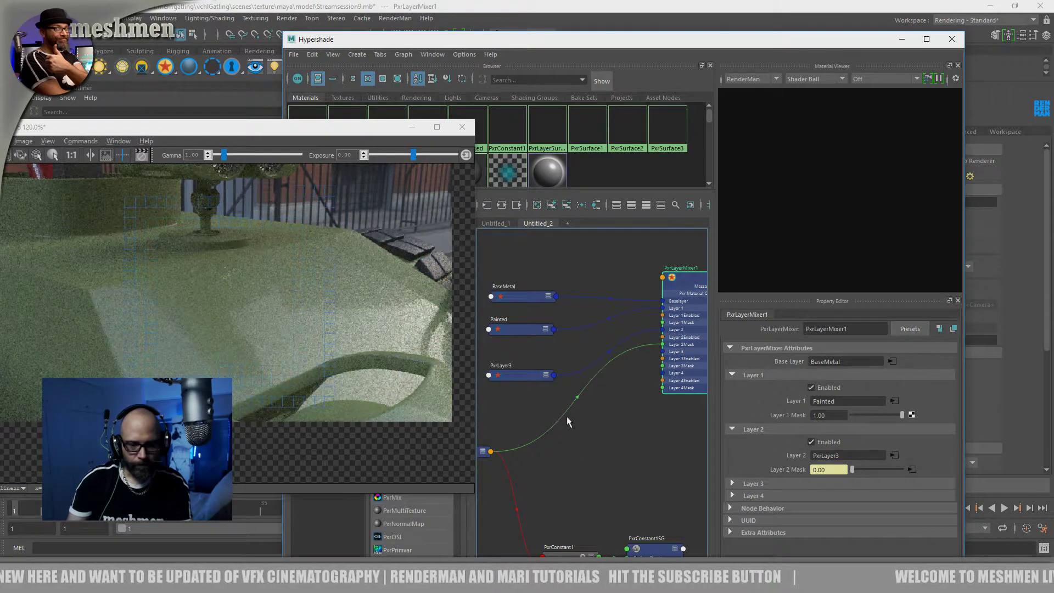
Examine the masked dirt on the gatling's body in the render from several angles
left_click_drag(543, 42, 640, 358)
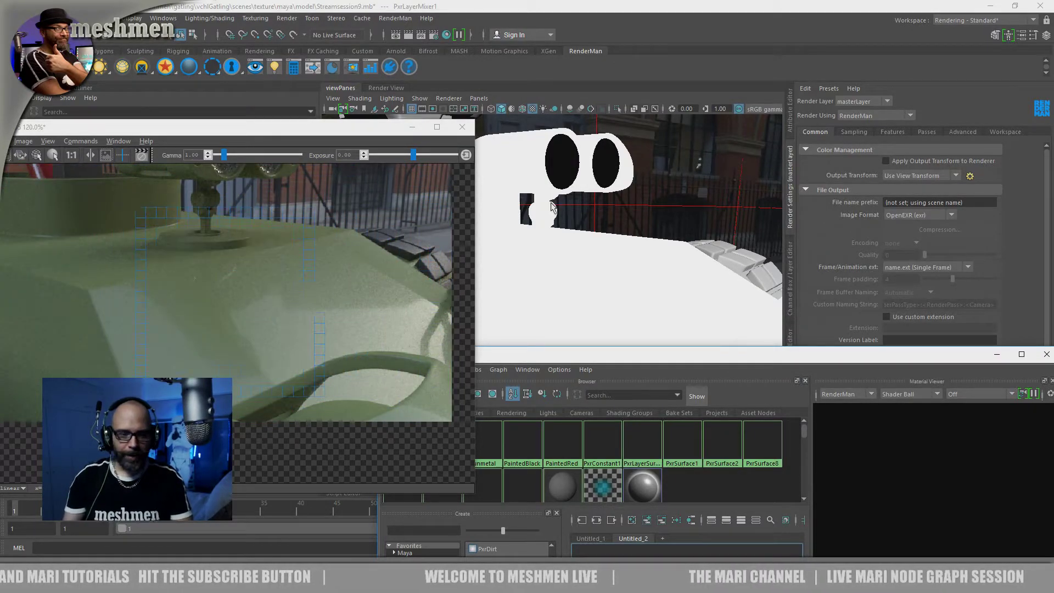
left_click_drag(588, 282, 597, 285, "alt")
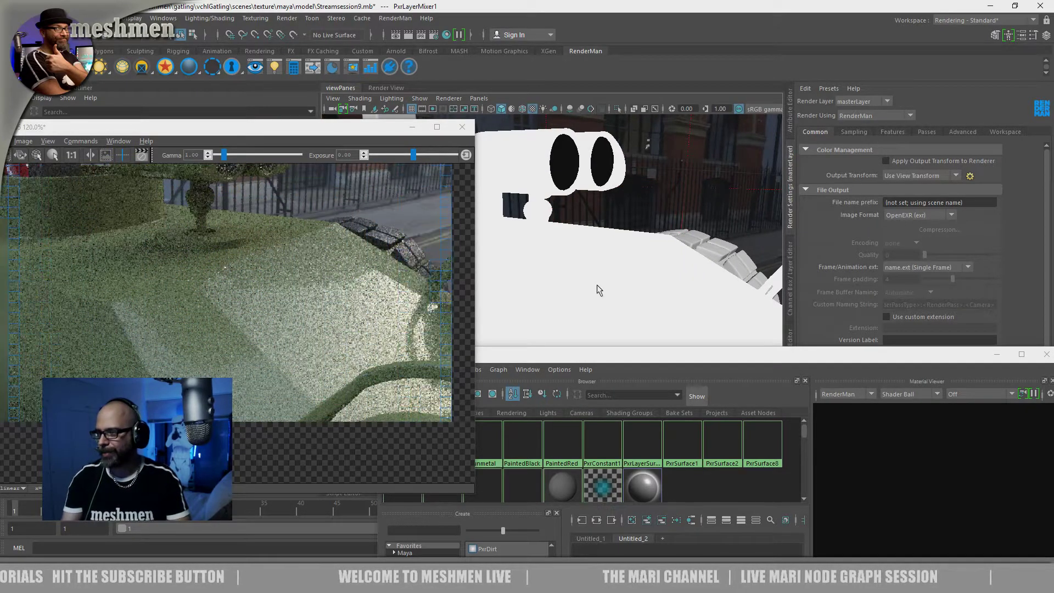
mouse_move(590, 281)
left_mouse_down("alt")
mouse_move(522, 280)
mouse_move(536, 290)
mouse_move(520, 265)
mouse_move(574, 283)
left_mouse_up("alt")
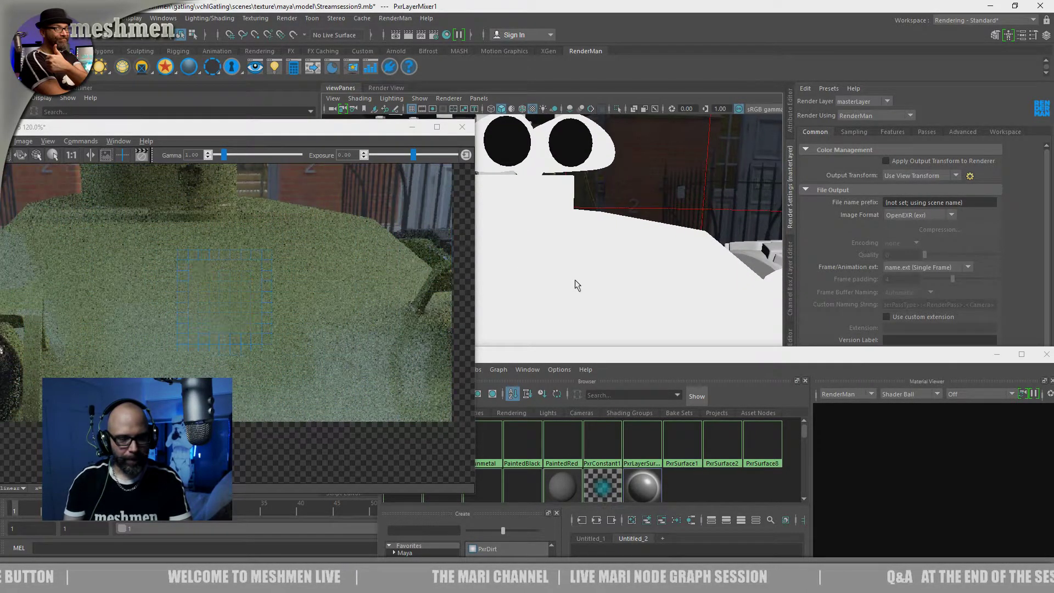
left_click_drag(583, 285, 604, 287, "alt")
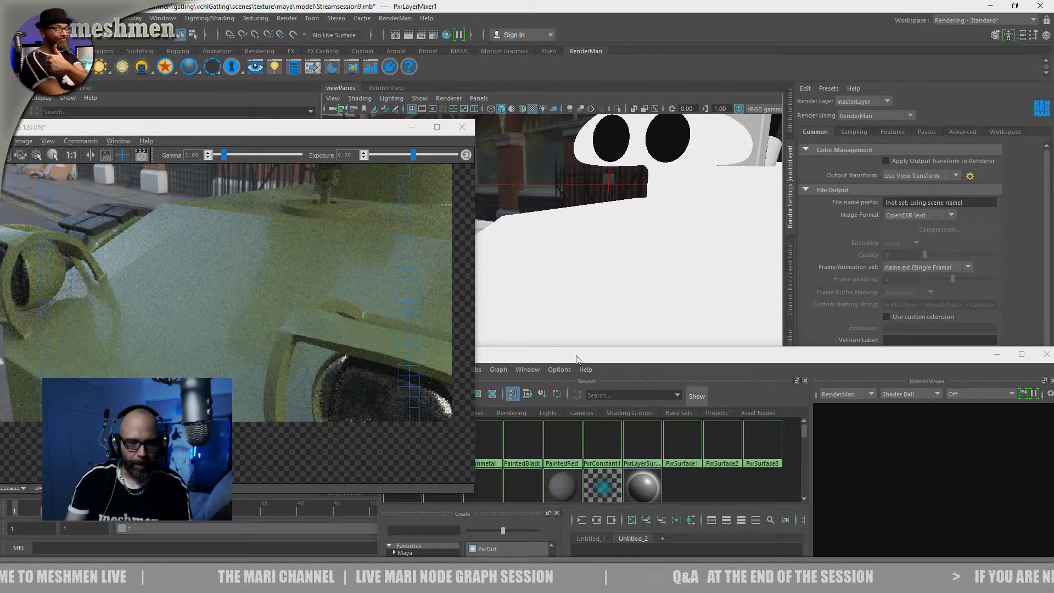
left_click_drag(576, 360, 594, 363)
left_click_drag(594, 291, 618, 296, "alt")
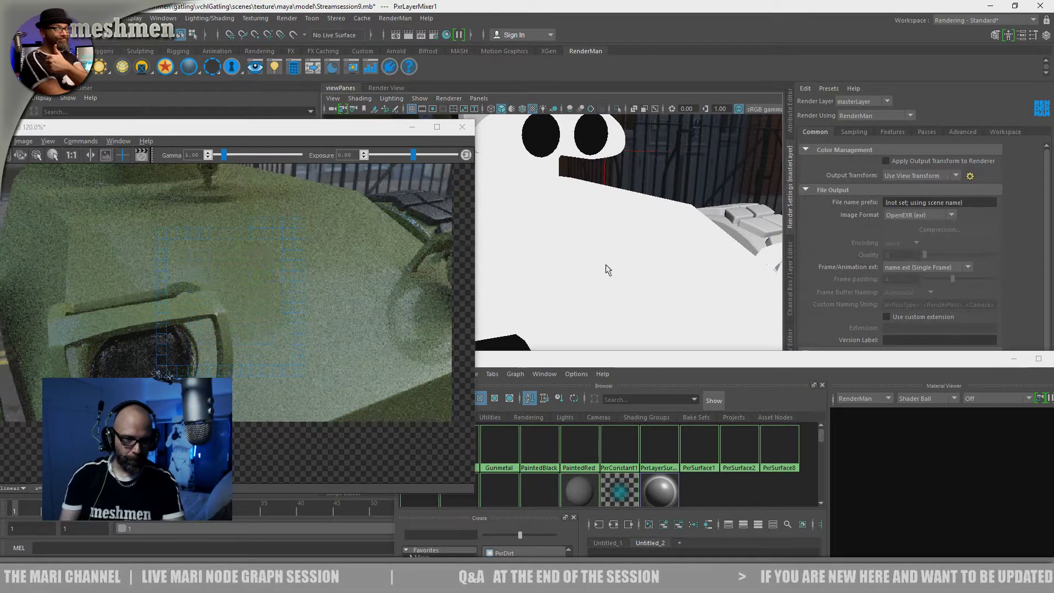
left_click_drag(619, 359, 510, 112)
middle_click_drag(628, 367, 689, 302, "alt")
middle_click_drag(606, 429, 616, 489, "alt")
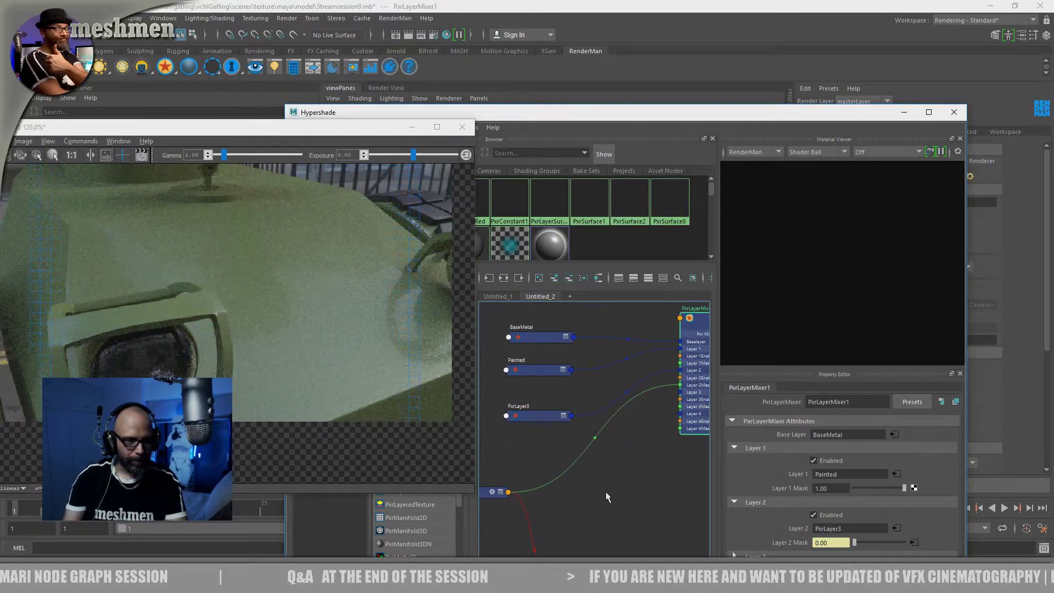
mouse_move(606, 493)
middle_mouse_down("alt")
mouse_move(592, 481)
mouse_move(602, 485)
middle_mouse_up("alt")
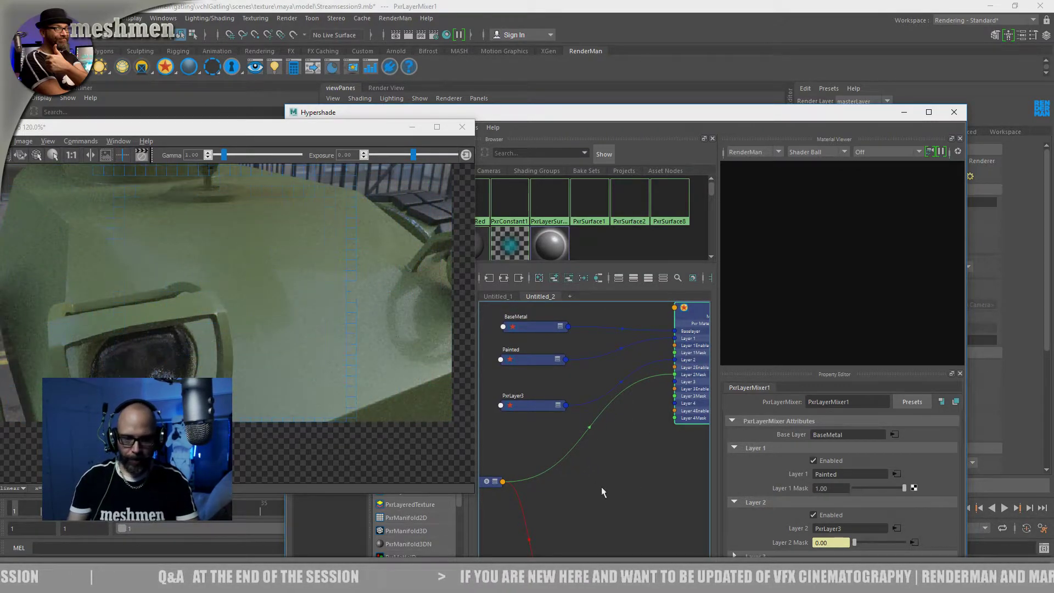
middle_click_drag(614, 486, 630, 494, "alt")
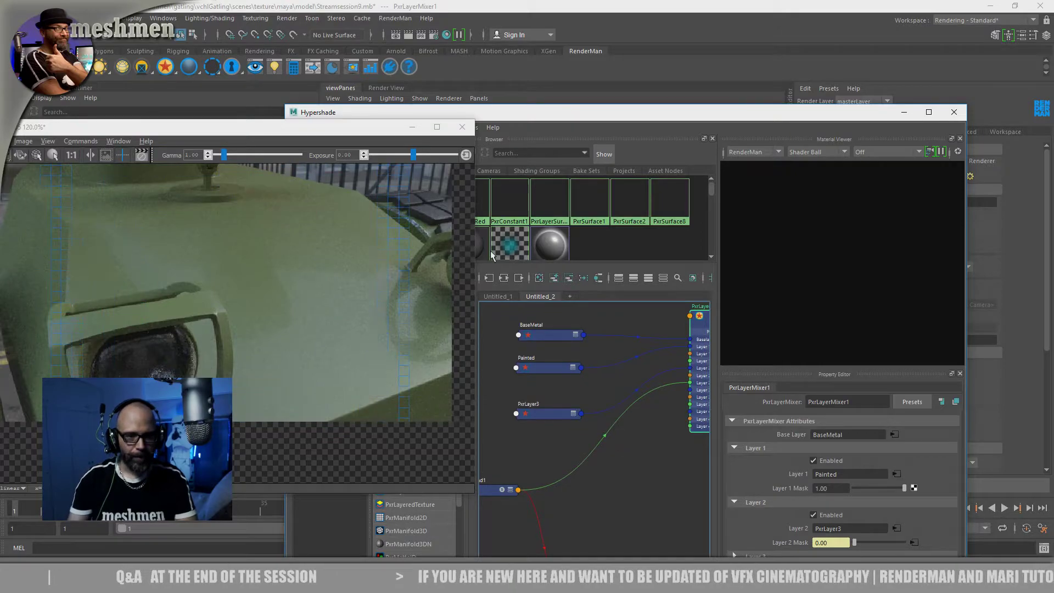
left_click_drag(538, 117, 560, 267)
left_click_drag(613, 183, 616, 212, "alt")
left_click_drag(597, 267, 841, 413)
left_click_drag(315, 129, 168, 201)
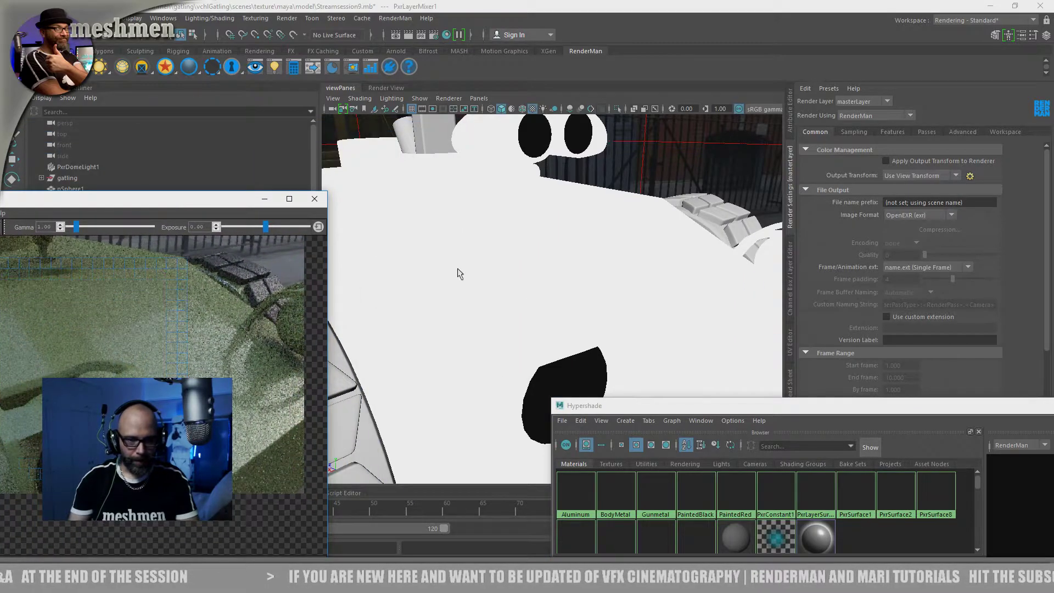
Set PxrBlend1's top alpha to 0.000, keeping its operation at Multiply
left_click_drag(642, 409, 426, 71)
middle_click_drag(745, 444, 673, 403, "alt")
middle_click_drag(559, 398, 719, 423, "alt")
middle_click_drag(637, 442, 654, 446, "alt")
left_click(689, 378)
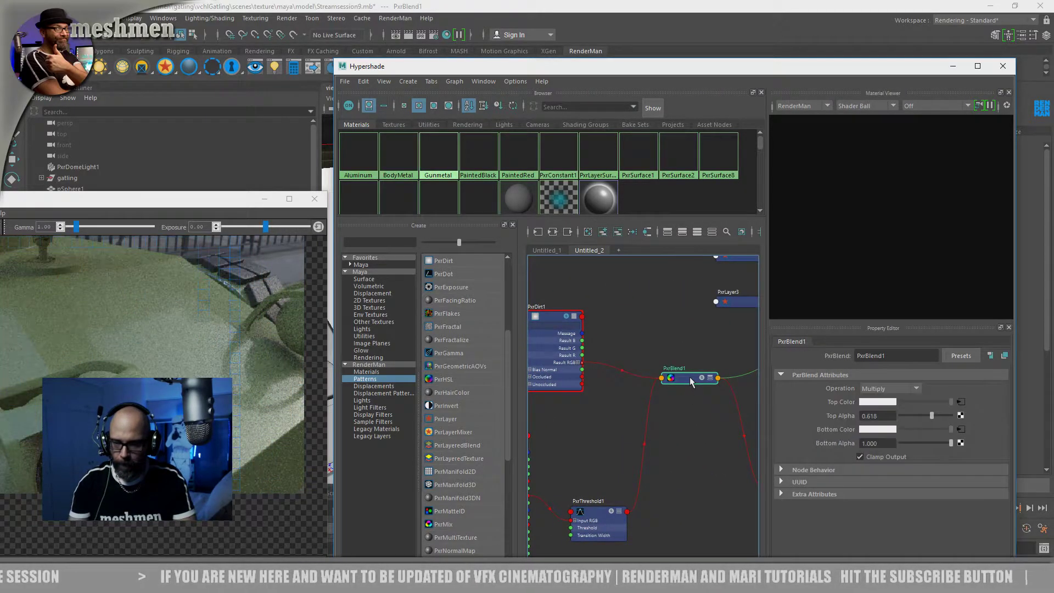
left_click(884, 385)
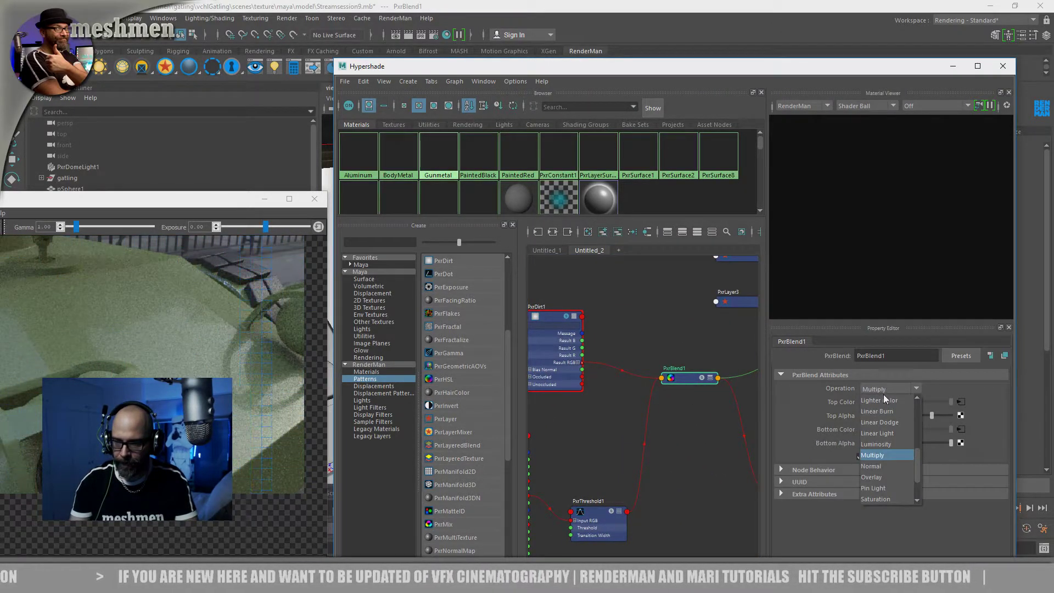
left_click(879, 383)
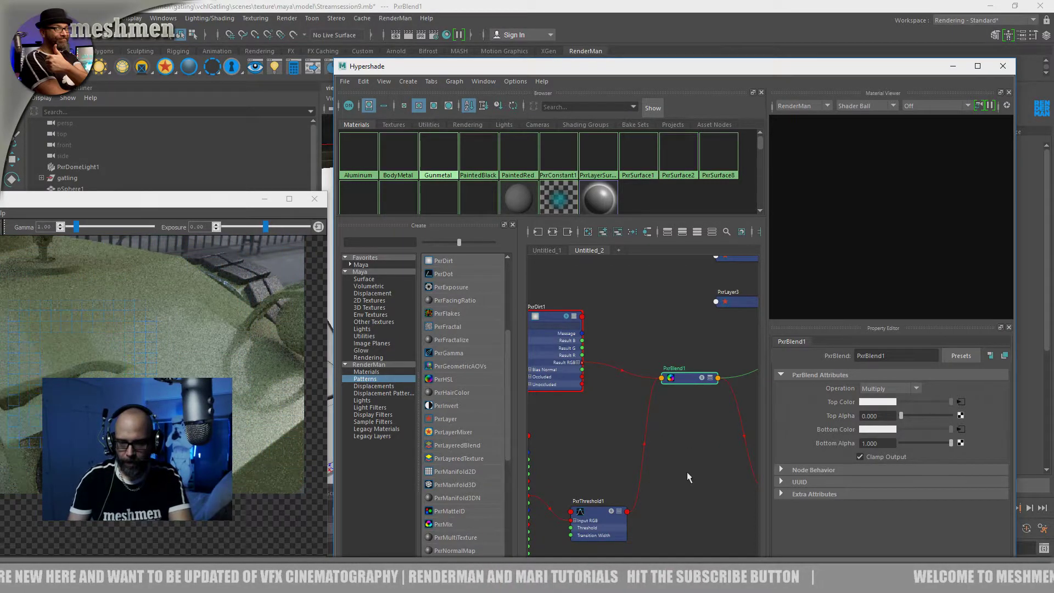
left_click_drag(908, 416, 907, 414)
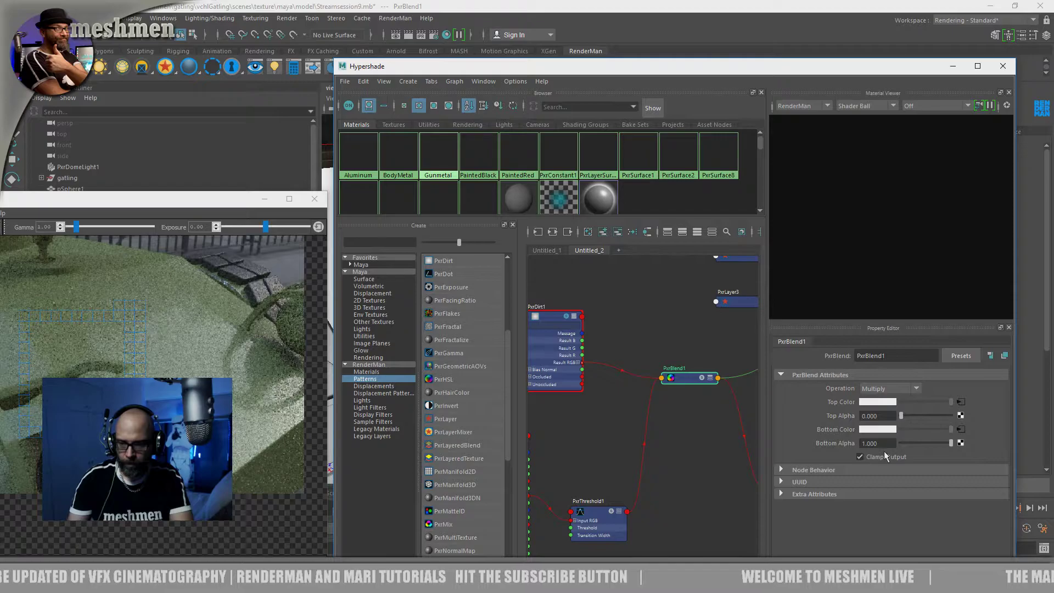
left_click_drag(687, 385, 687, 393)
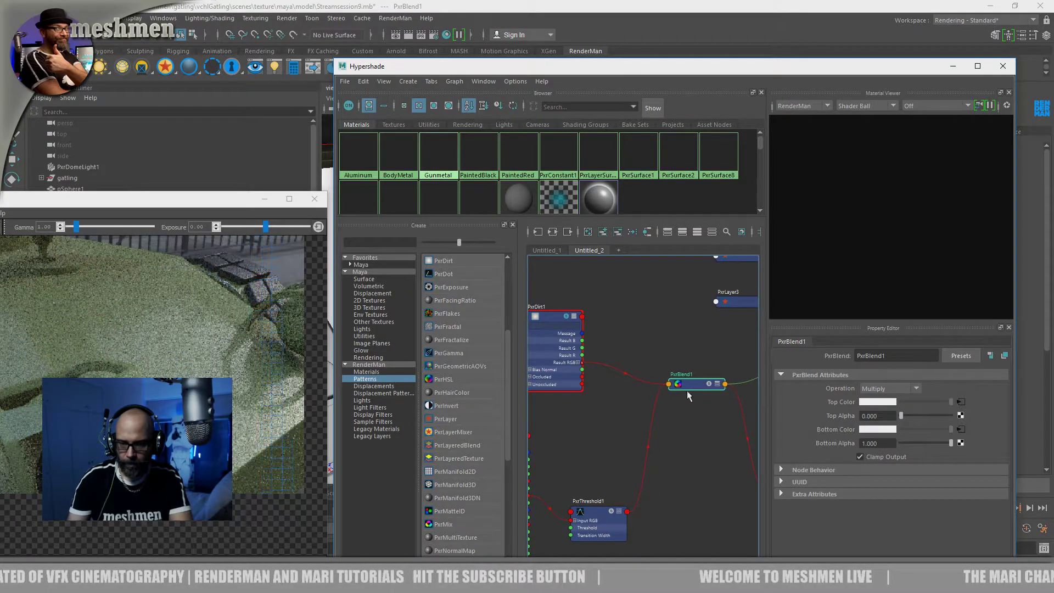
middle_click_drag(614, 415, 641, 438, "alt")
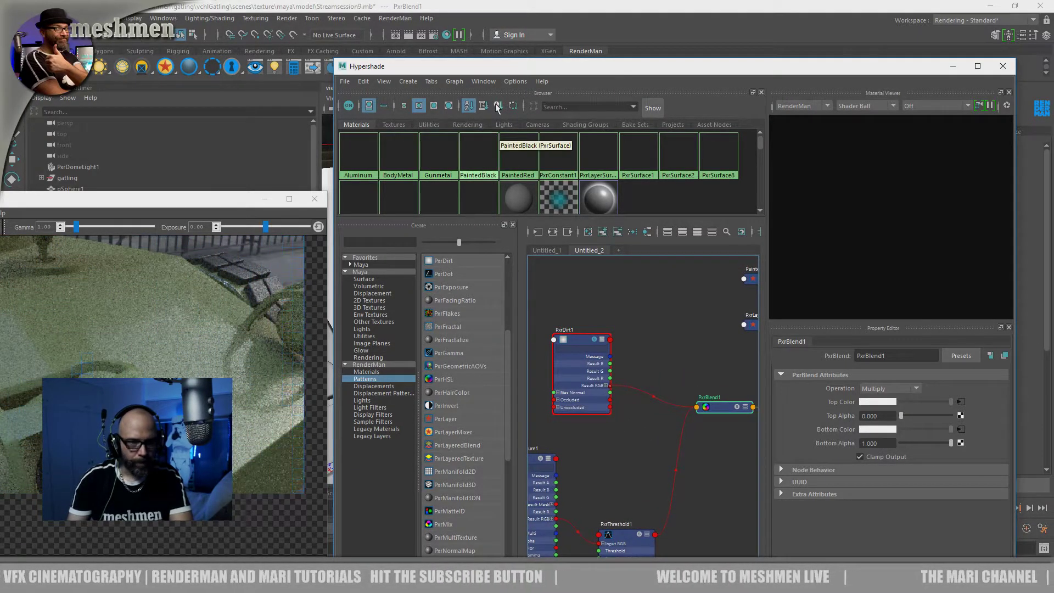
Check the dirt on the gatling's body around the front wheel in the render
left_click_drag(498, 73, 602, 419)
left_click_drag(581, 318, 594, 274, "alt")
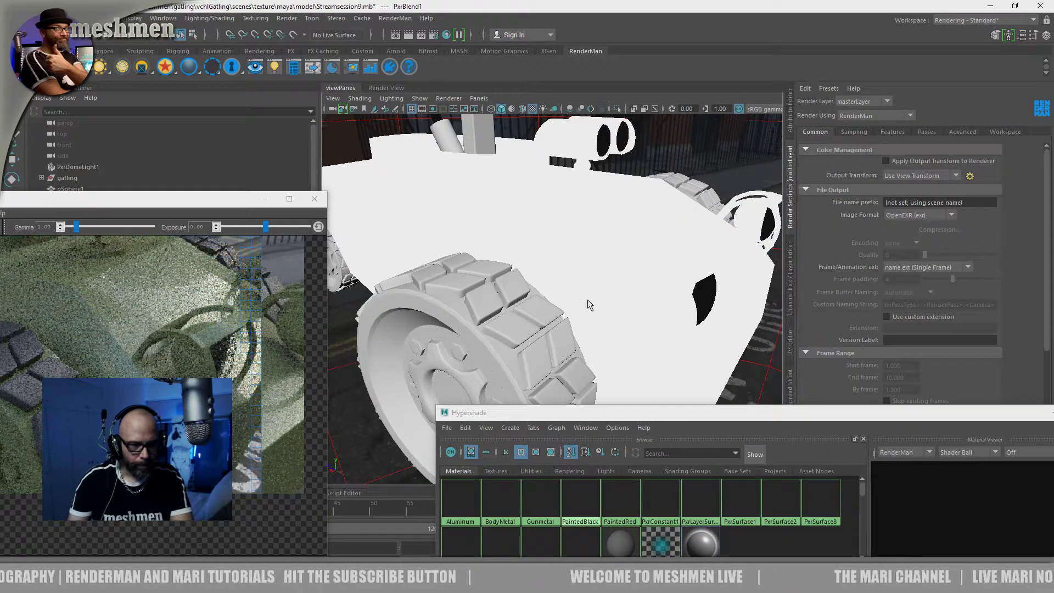
left_click_drag(494, 296, 553, 317, "alt")
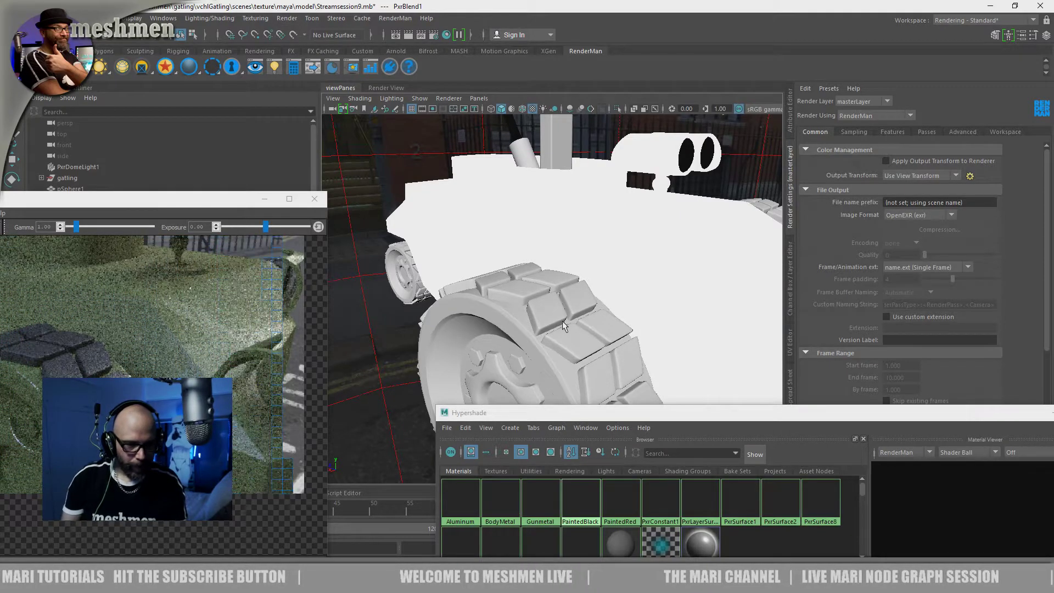
middle_click_drag(581, 331, 563, 323, "alt")
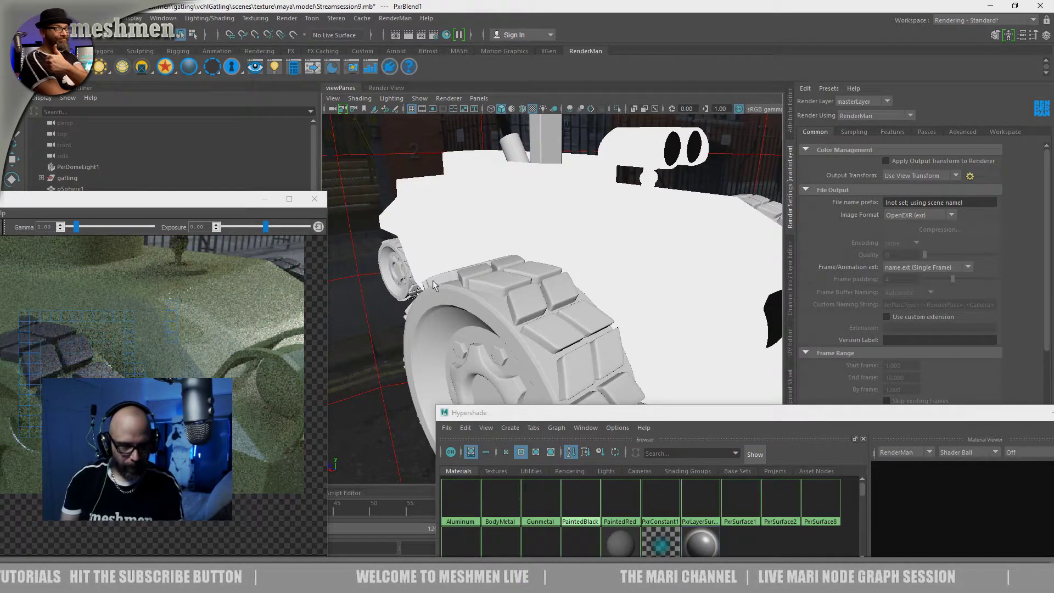
Close the IPR render window and save the scene
left_click_drag(203, 199, 522, 141)
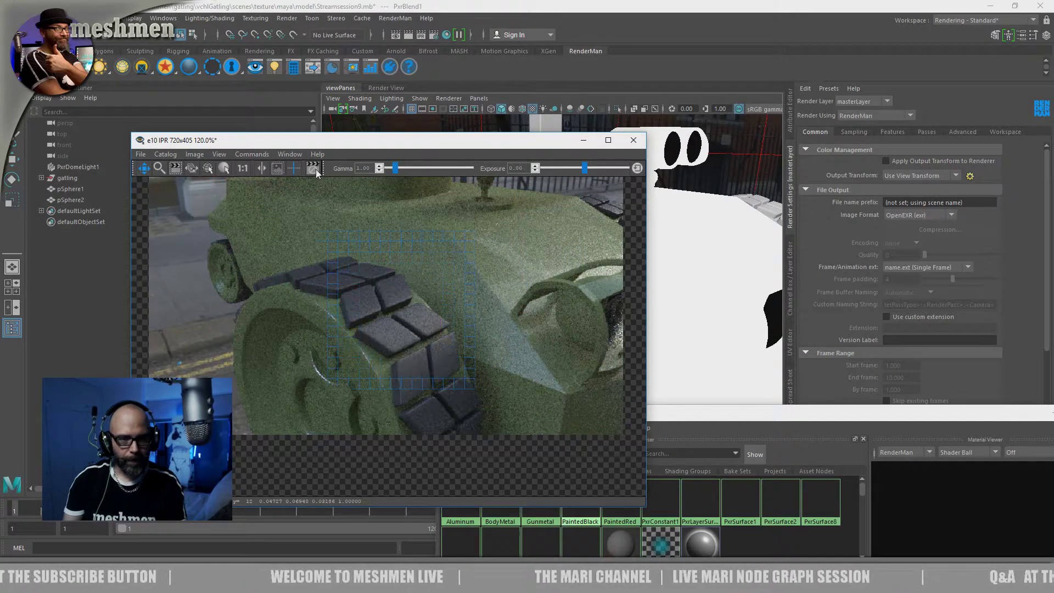
left_click(632, 141)
left_click(552, 307)
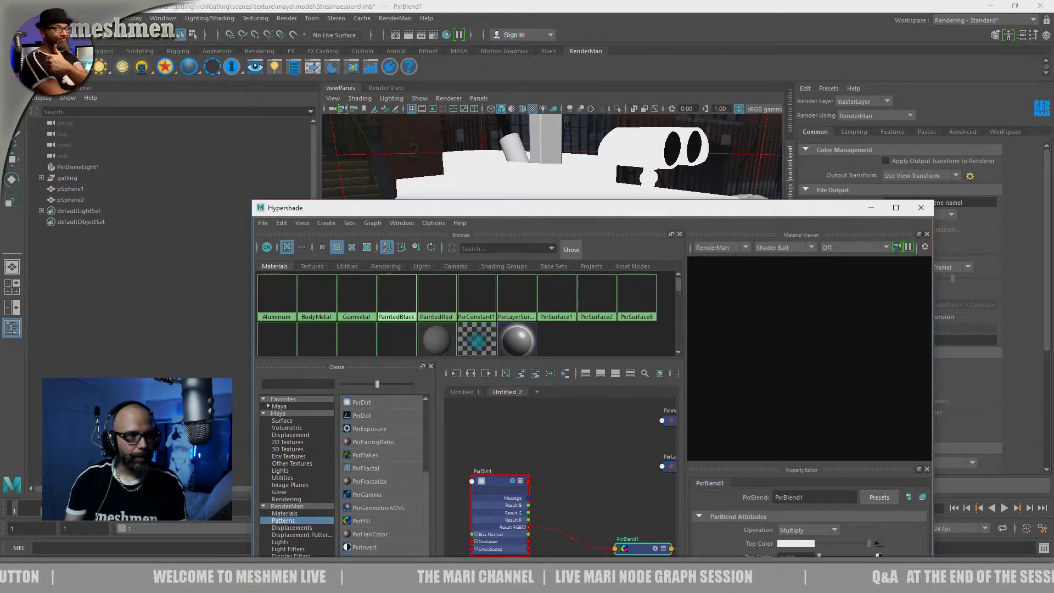
left_click(10, 18)
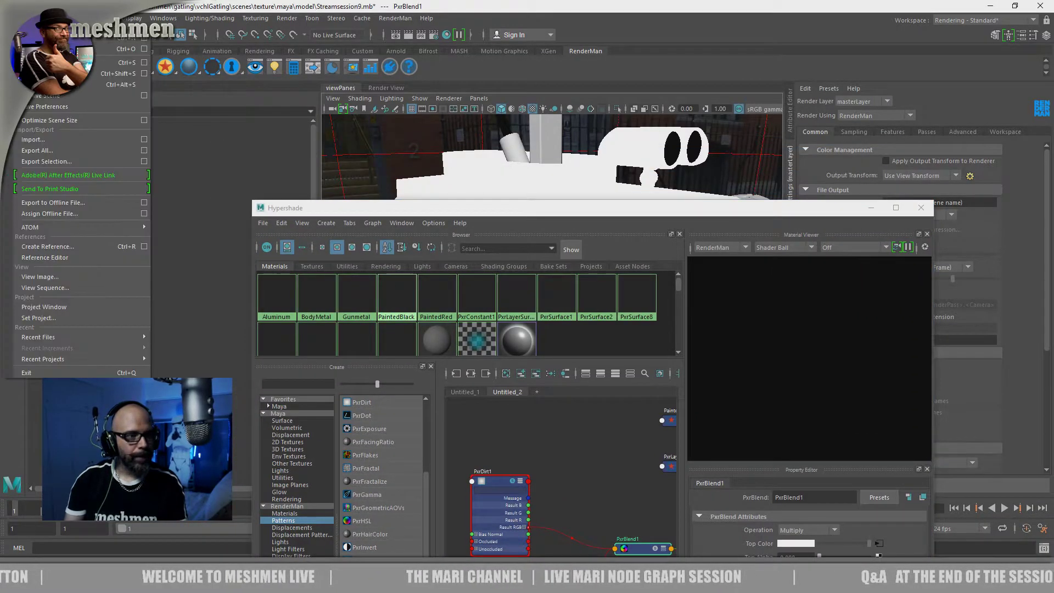
left_click(83, 62)
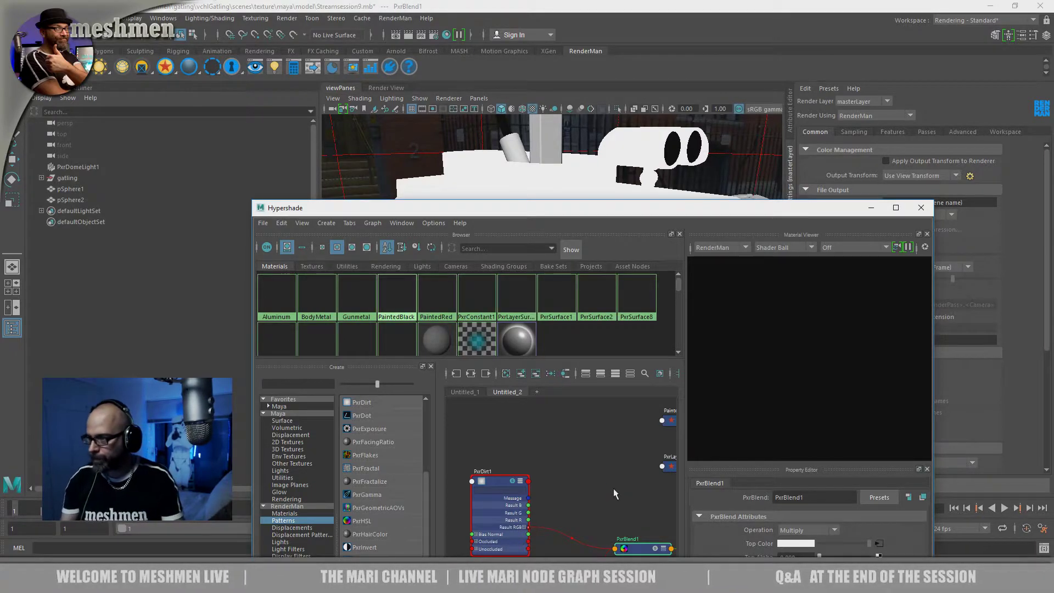
Collapse the PxrDirt1 and PxrMultiTexture1 nodes to their compact form and place PxrDirt1 closer to PxrBlend1
left_click_drag(631, 208, 518, 54)
middle_click_drag(487, 395, 476, 397, "alt")
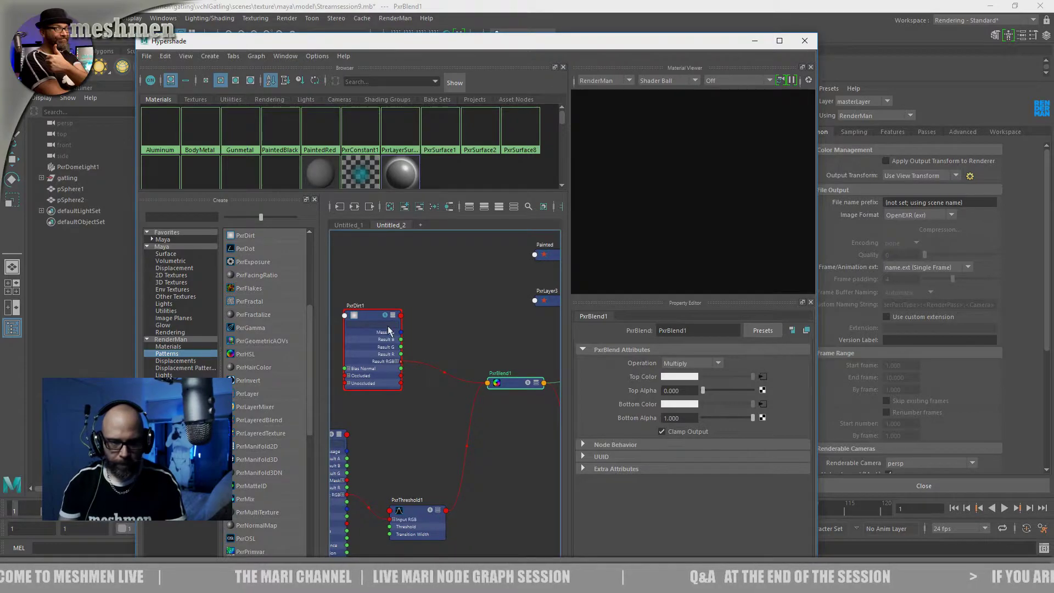
left_click(388, 328)
key("1")
middle_click_drag(417, 322, 494, 351, "alt")
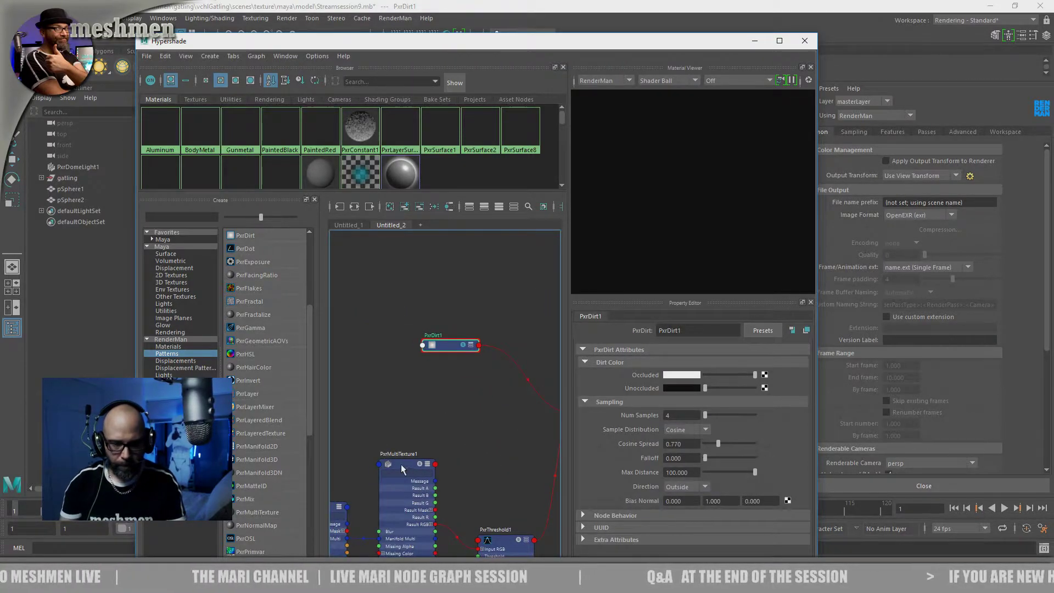
left_click_drag(401, 465, 406, 470)
key("1")
middle_click_drag(479, 484, 424, 397, "alt")
Collapse PxrThreshold1 and PxrRoundCube1 and line up the mask nodes neatly in front of PxrBlend1
left_click_drag(442, 453, 452, 417)
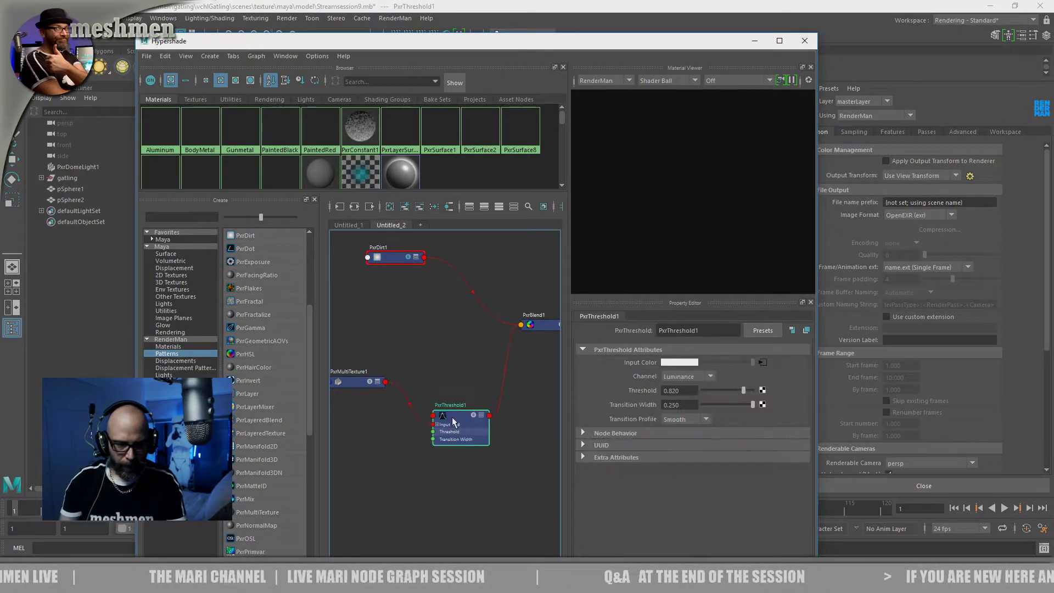
middle_click_drag(398, 474, 579, 507, "alt")
left_click_drag(437, 454, 427, 447)
key("1")
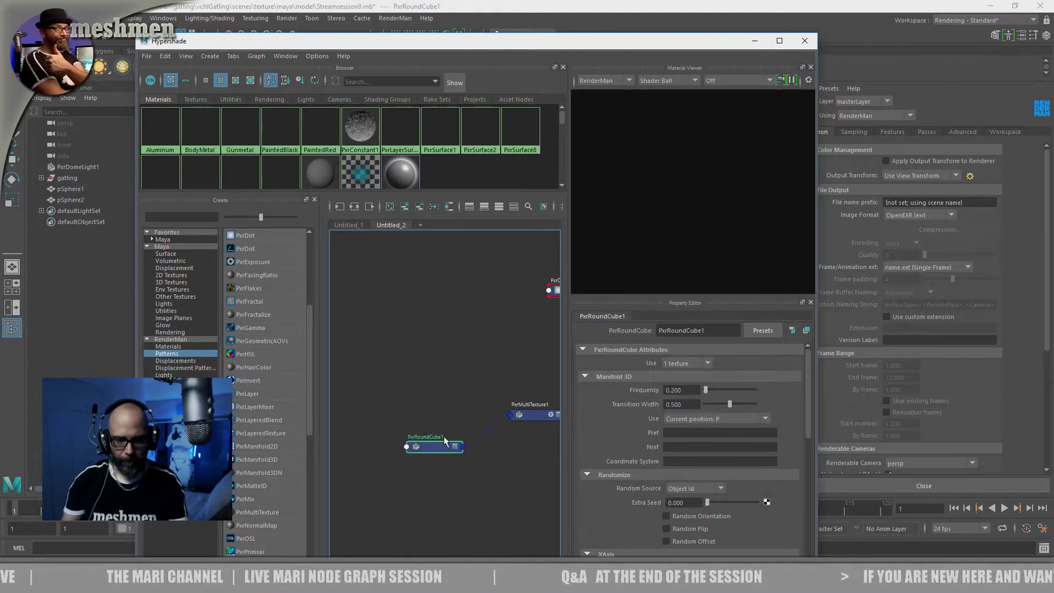
middle_click_drag(477, 411, 382, 420, "alt")
left_click_drag(439, 424, 423, 456)
middle_click_drag(479, 463, 439, 481, "alt")
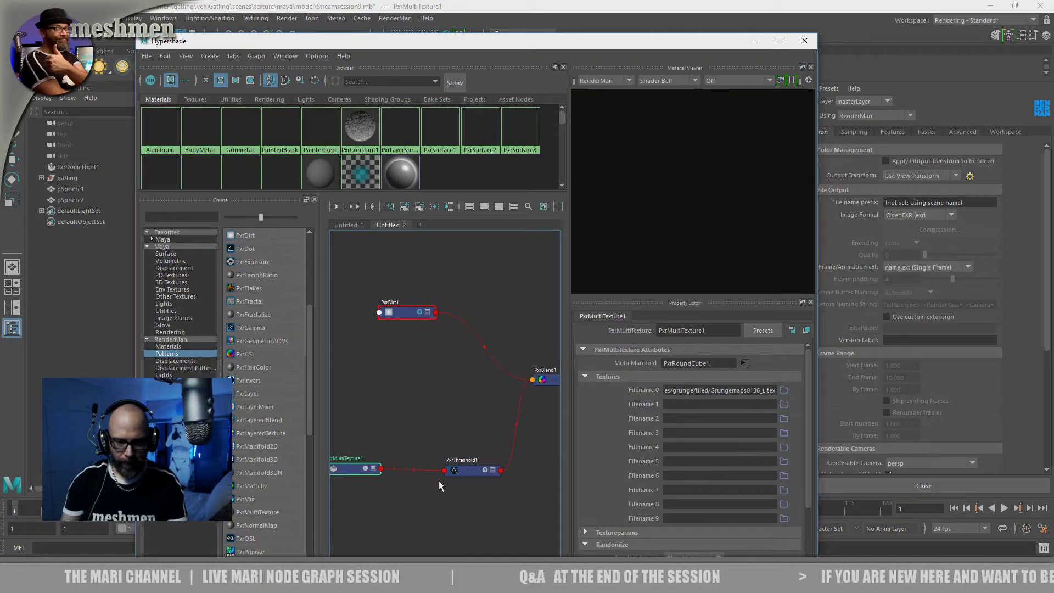
left_click_drag(472, 474, 466, 473)
middle_click_drag(440, 406, 426, 440, "alt")
left_click_drag(388, 351, 380, 362)
middle_click_drag(399, 433, 266, 444, "alt")
middle_click_drag(445, 487, 384, 497, "alt")
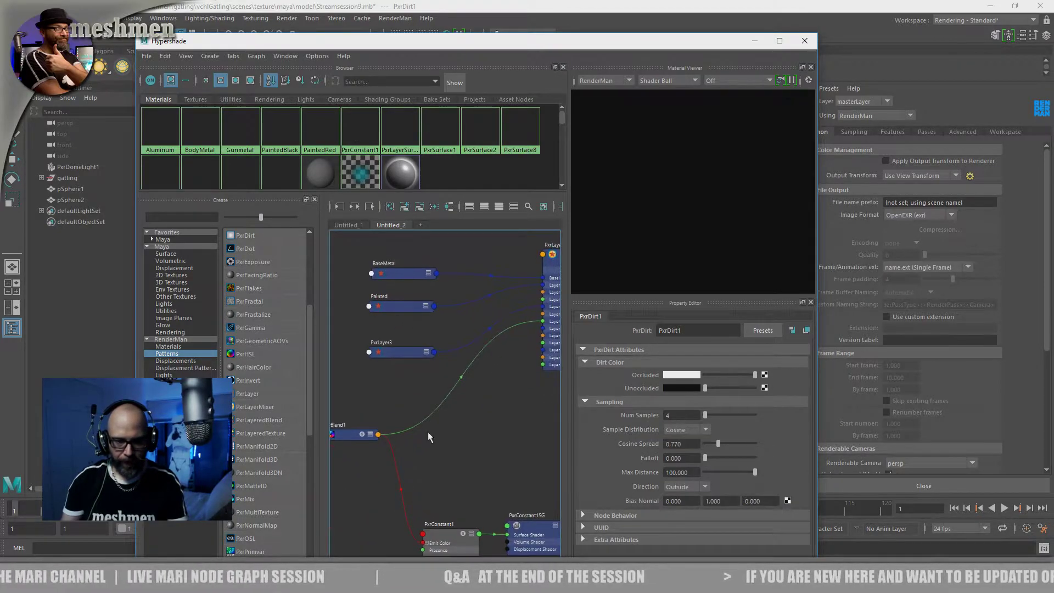
Darken PxrLayer3's rough specular face color slightly and open its edge color for editing
left_click(388, 348)
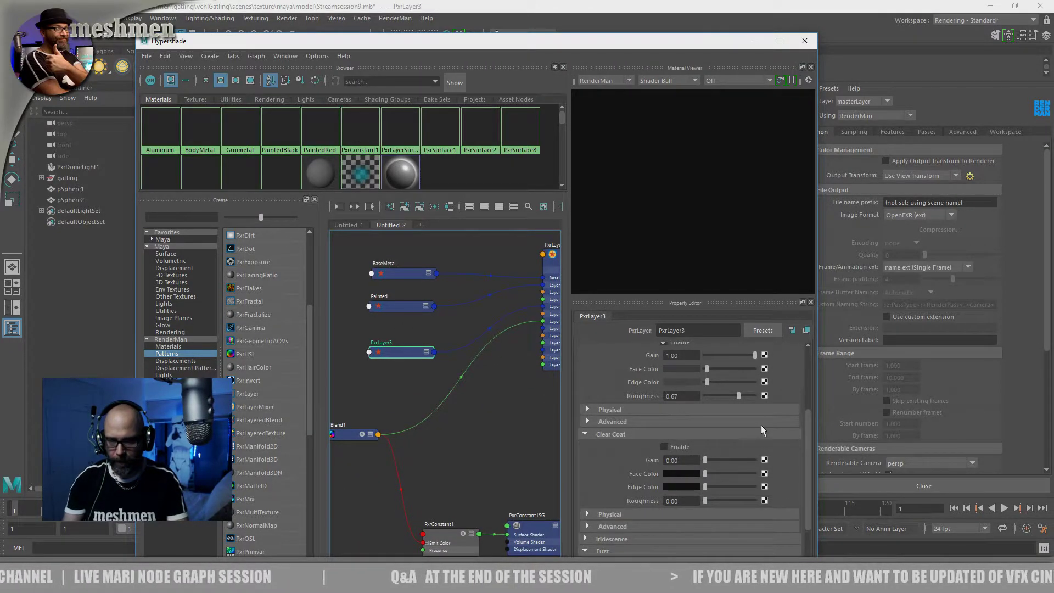
left_click_drag(809, 420, 797, 356)
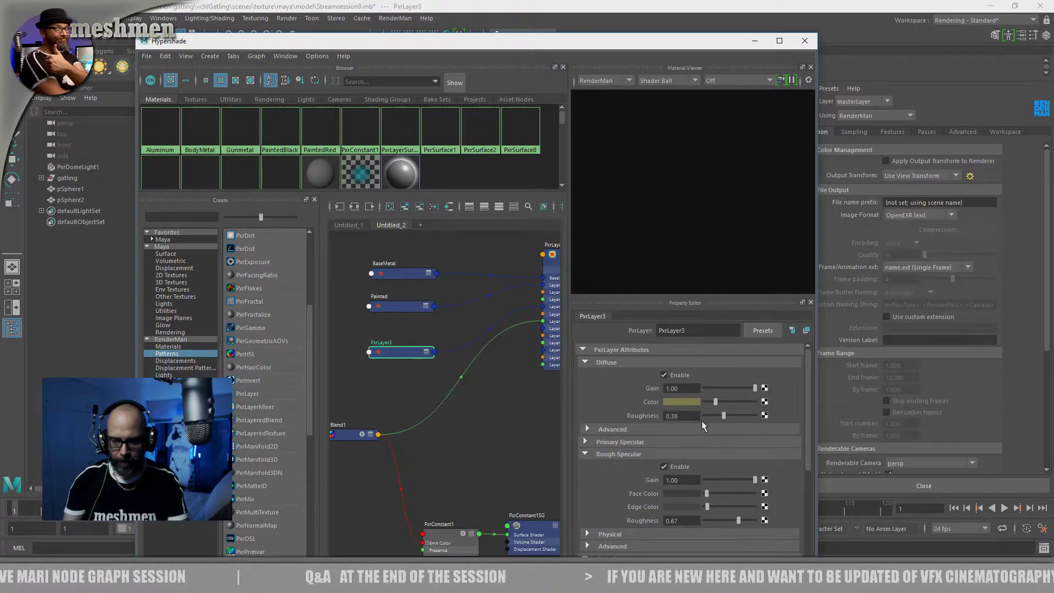
left_click(683, 400)
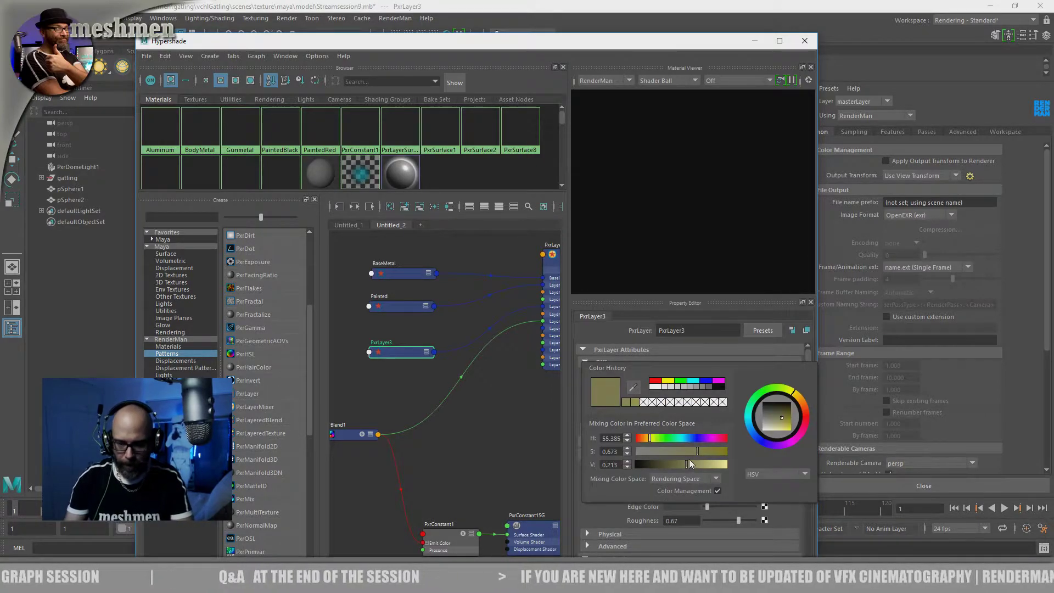
middle_click_drag(474, 440, 470, 427, "alt")
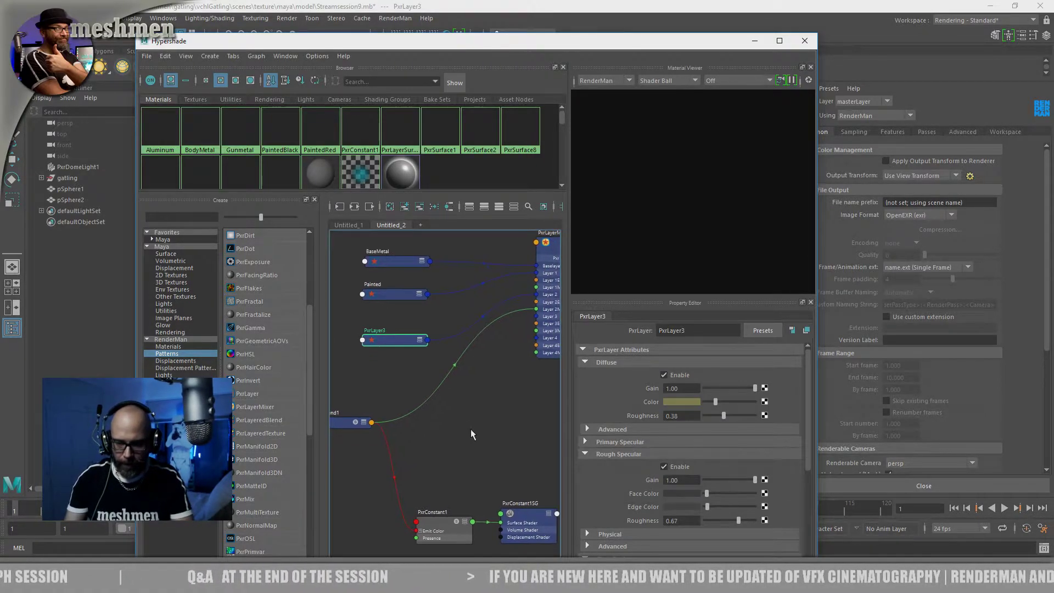
left_click(670, 492)
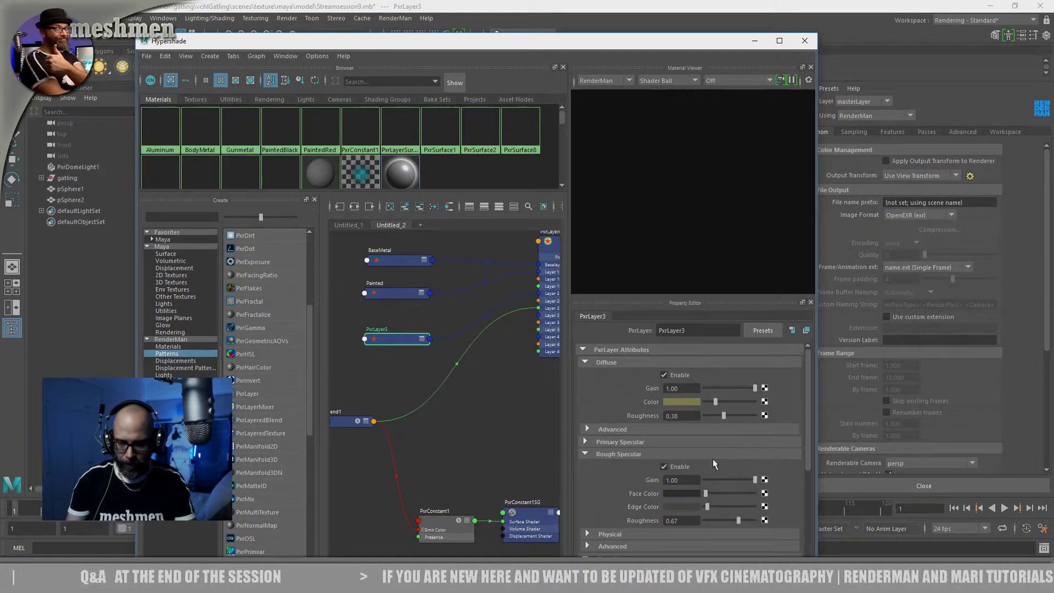
left_click(687, 504)
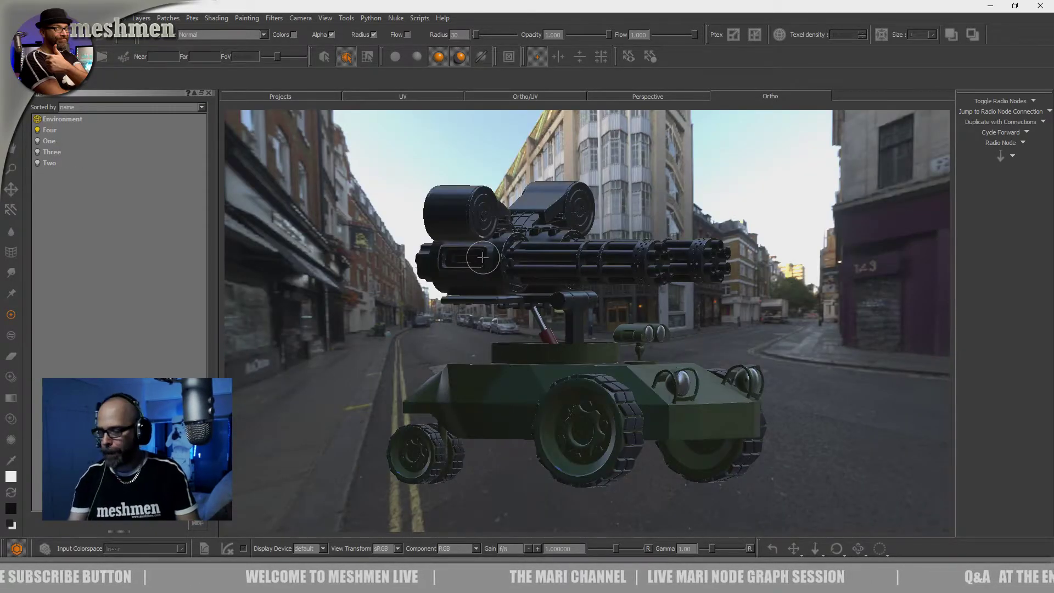
Switch to Mari and examine the gatling's gun housing, barrels and green vehicle body from several angles
mouse_move(413, 212)
left_mouse_down("alt")
mouse_move(524, 230)
mouse_move(543, 208)
mouse_move(458, 264)
mouse_move(473, 285)
left_mouse_up("alt")
right_click_drag(473, 285, 518, 310, "alt")
left_click_drag(519, 310, 503, 266, "alt")
middle_click_drag(503, 266, 521, 340, "alt")
right_click_drag(521, 341, 609, 321, "alt")
middle_click_drag(521, 324, 609, 400, "alt")
right_click_drag(494, 324, 554, 296, "alt")
mouse_move(554, 296)
left_mouse_down("alt")
mouse_move(564, 278)
mouse_move(560, 293)
left_mouse_up("alt")
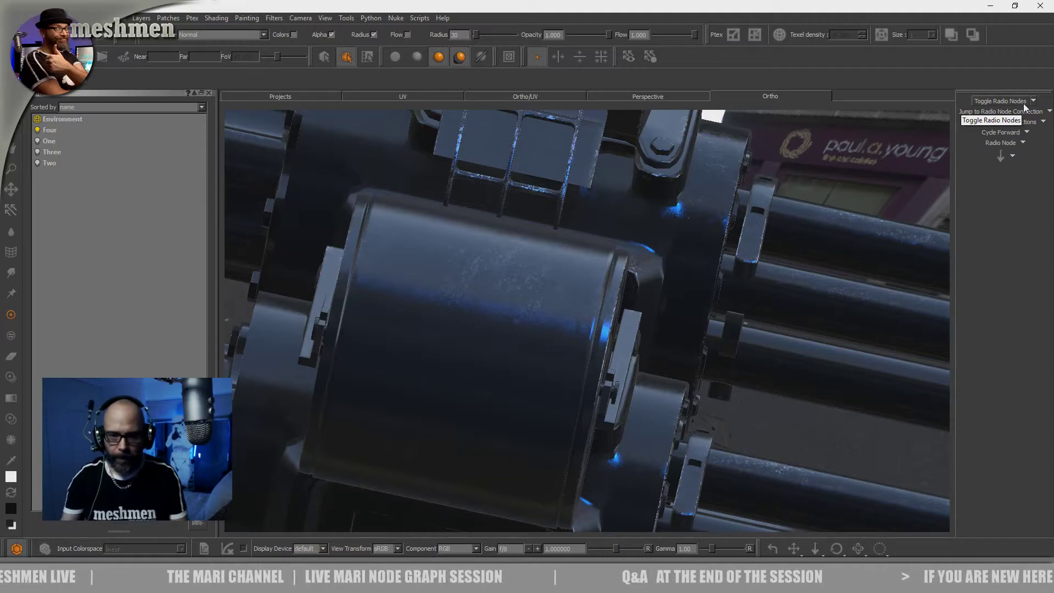
left_click_drag(929, 245, 675, 432, "alt")
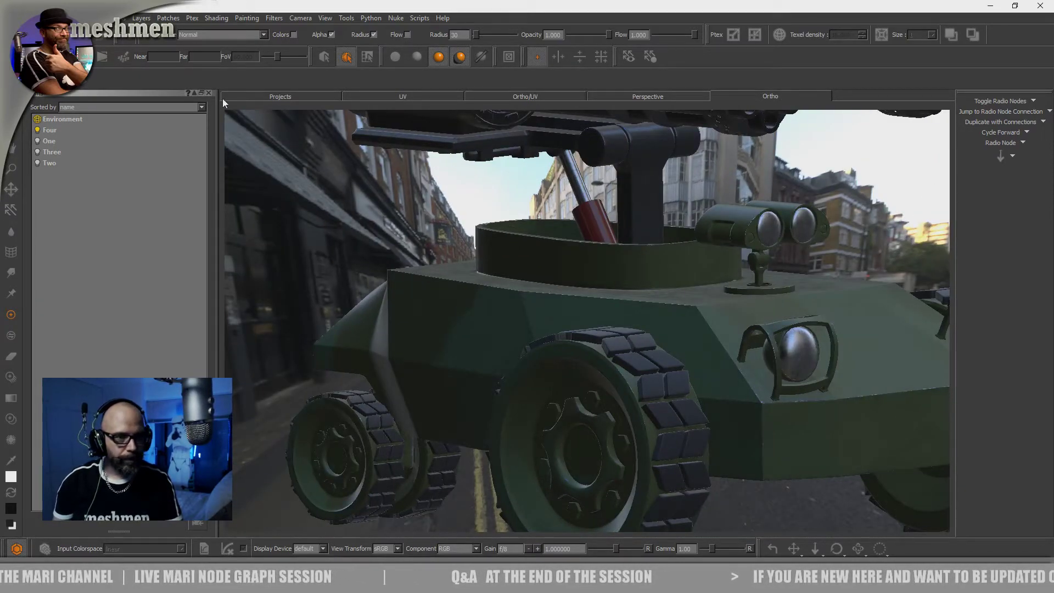
Replace the lights list with the node graph and node properties beside the viewport, and display the gatling with flat lighting
left_click(207, 93)
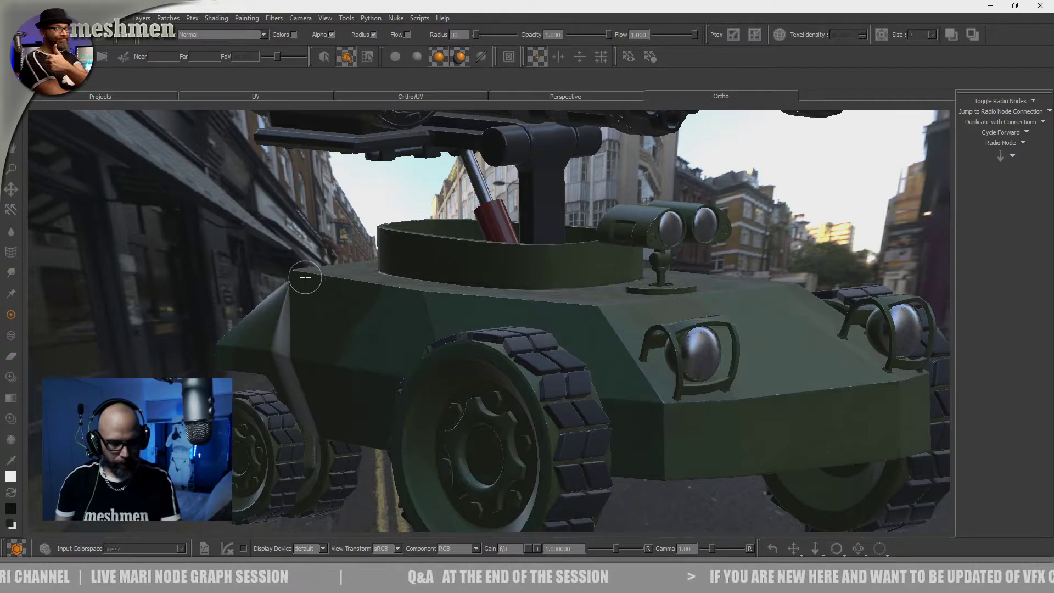
key("alt+n")
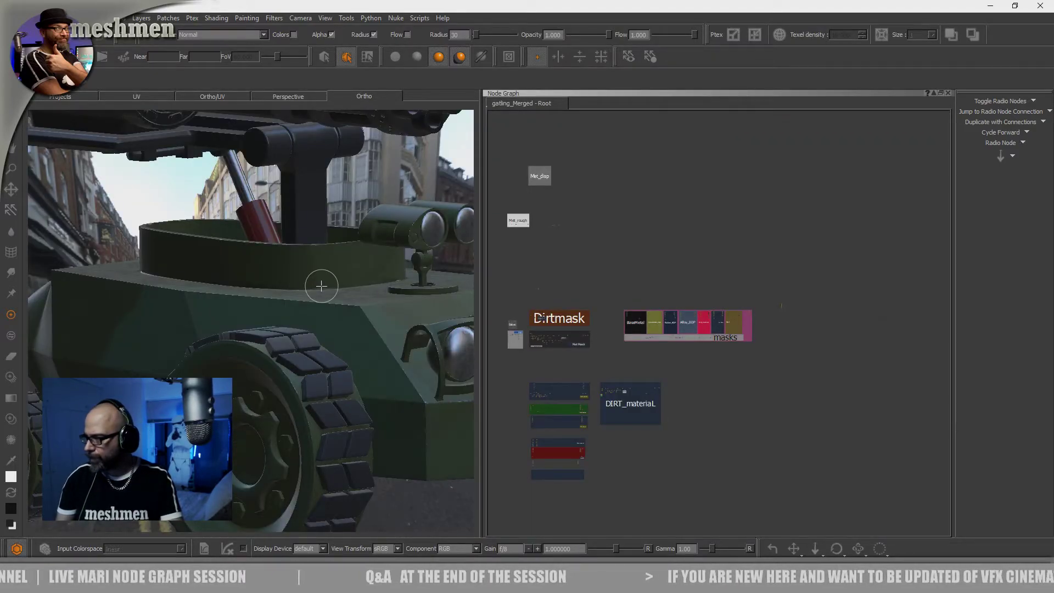
key("alt+p")
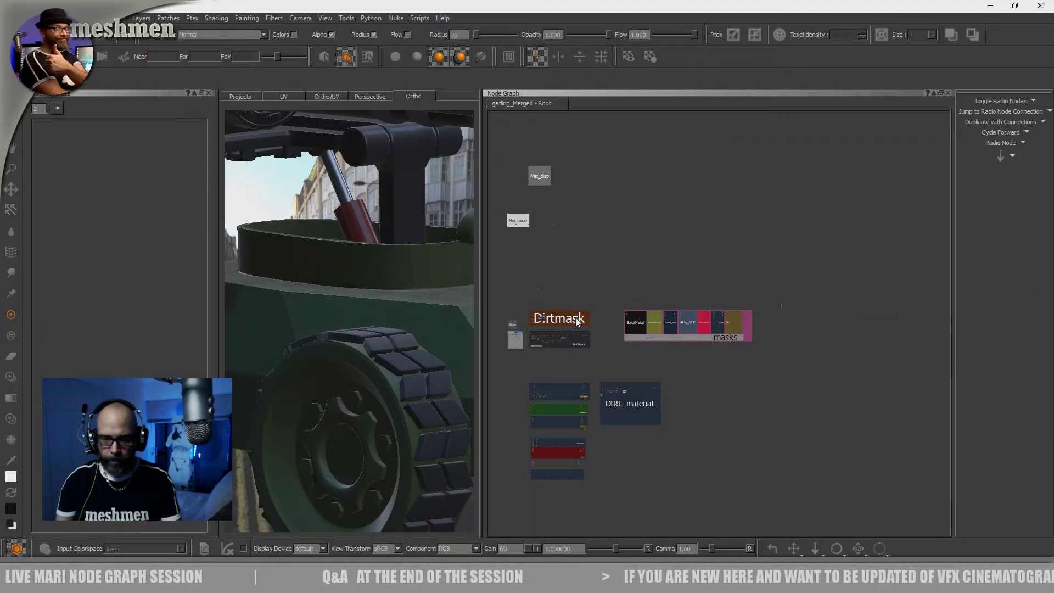
left_click_drag(489, 329, 551, 325)
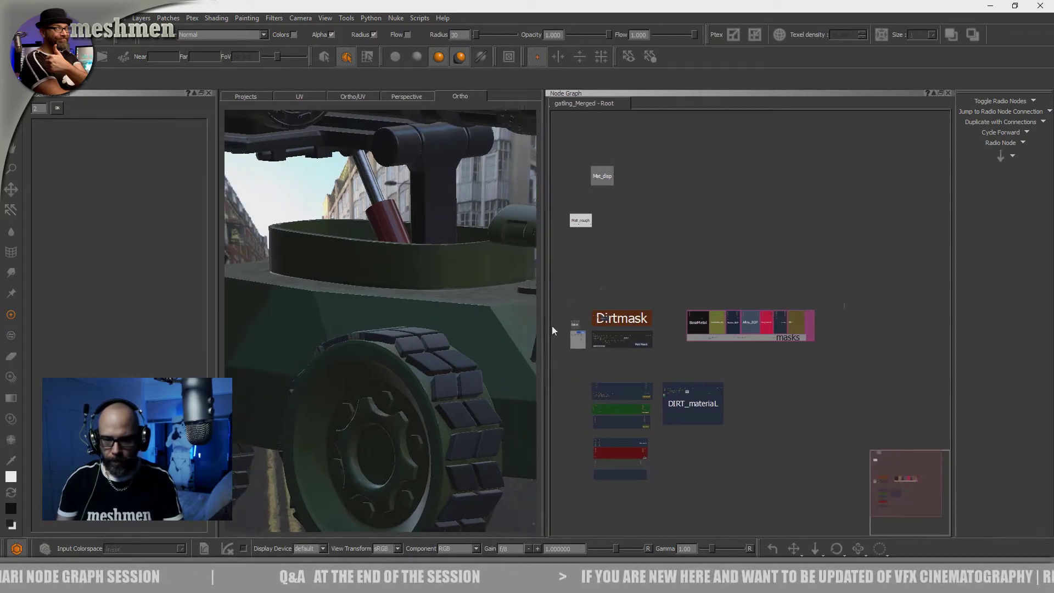
left_click_drag(366, 310, 377, 312, "alt")
scroll(377, 311, "up", 2)
key("F1")
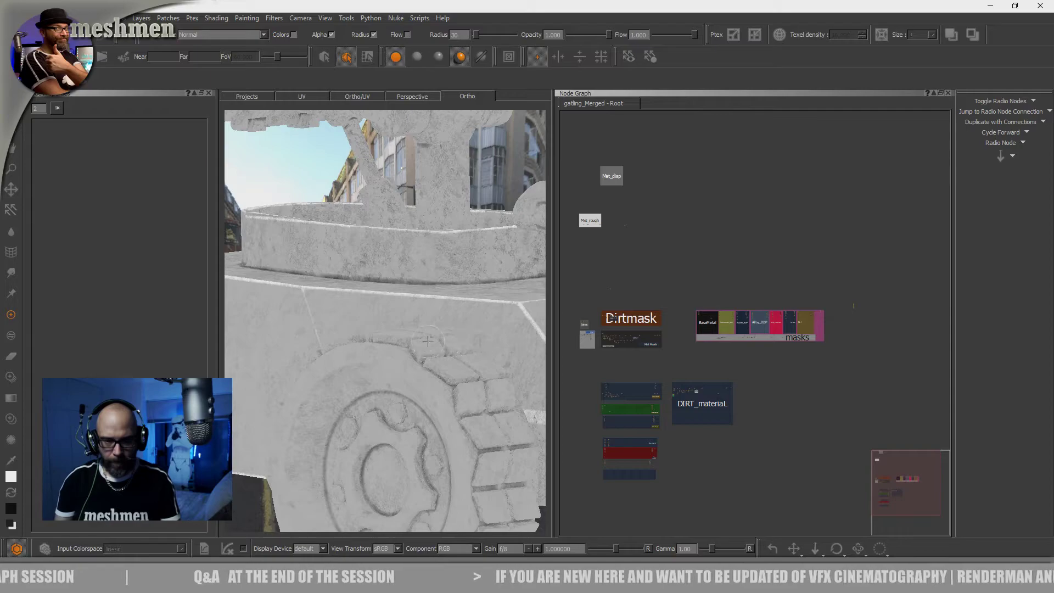
Examine the DIRT_material group in the node graph, tracing it back to its color and texture source nodes
scroll(425, 346, "up", 1)
left_click_drag(425, 345, 416, 345, "alt")
scroll(766, 362, "up", 5)
middle_click_drag(794, 366, 825, 284)
middle_click_drag(724, 360, 686, 394)
scroll(722, 356, "up", 6)
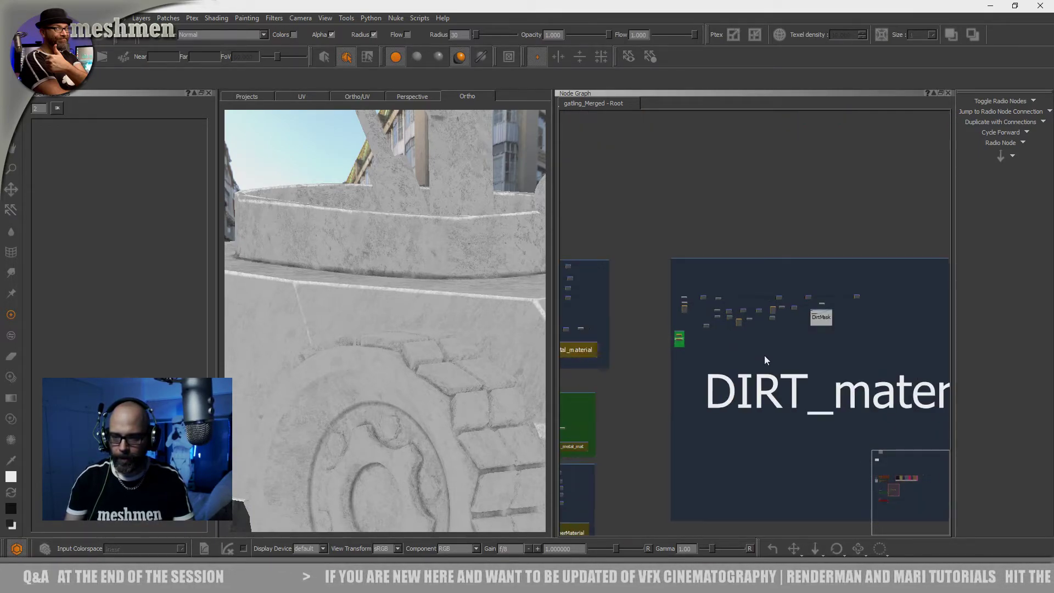
middle_click_drag(765, 355, 650, 366)
scroll(708, 356, "up", 2)
middle_click_drag(738, 353, 573, 372)
scroll(753, 353, "down", 1)
middle_click_drag(672, 378, 834, 365)
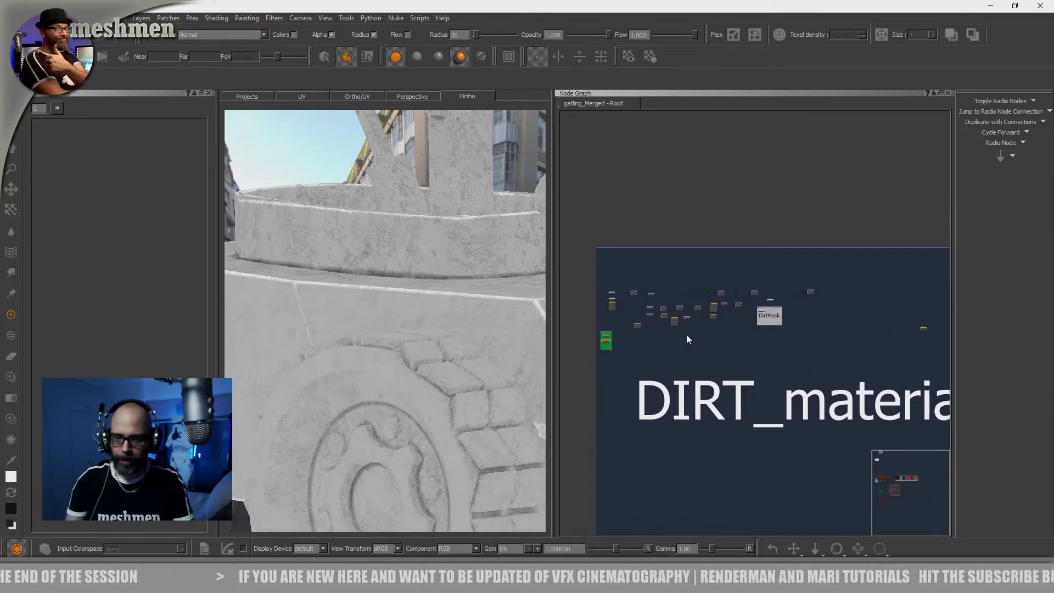
middle_click_drag(686, 334, 802, 364)
scroll(723, 363, "up", 8)
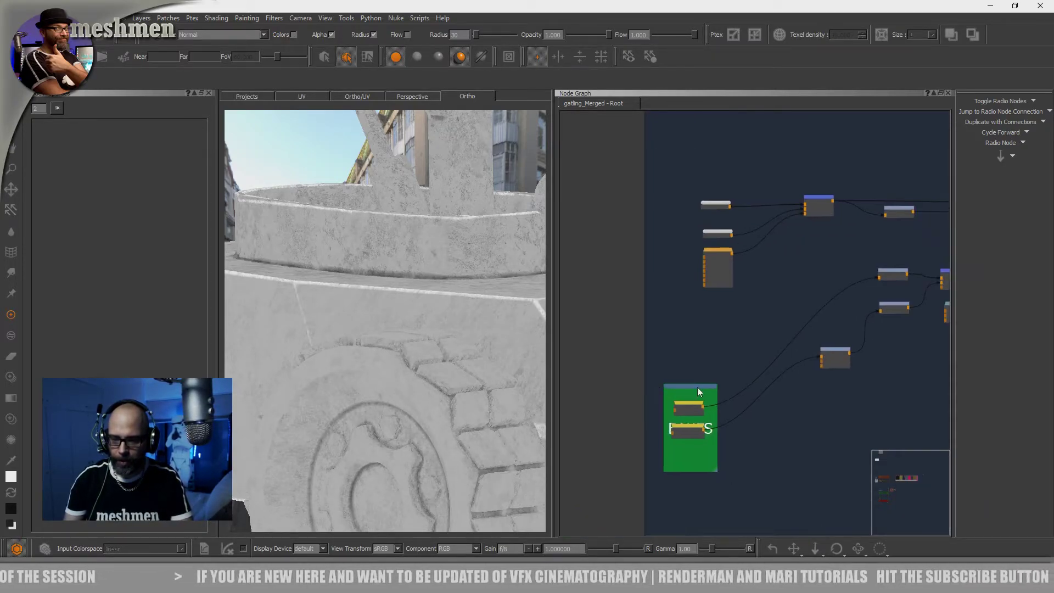
scroll(694, 397, "up", 6)
scroll(812, 383, "down", 5)
middle_click_drag(937, 296, 741, 351)
middle_click_drag(576, 311, 677, 357)
View the two color nodes and the tiled texture node of DIRT_material one after another on the model
key("v")
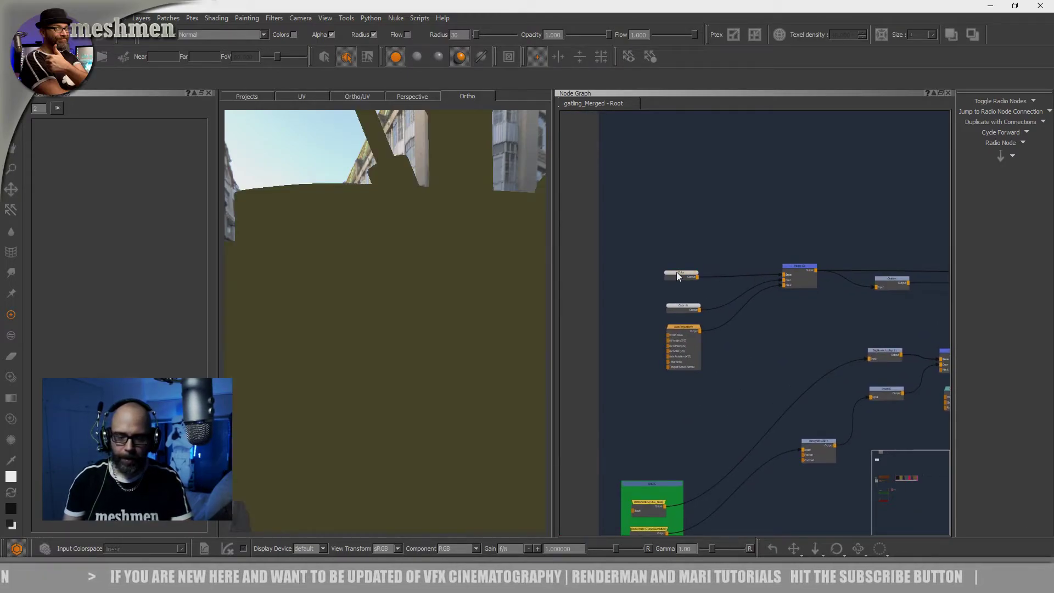
key("v")
mouse_move(739, 322)
middle_mouse_down()
mouse_move(718, 322)
mouse_move(736, 320)
middle_mouse_up()
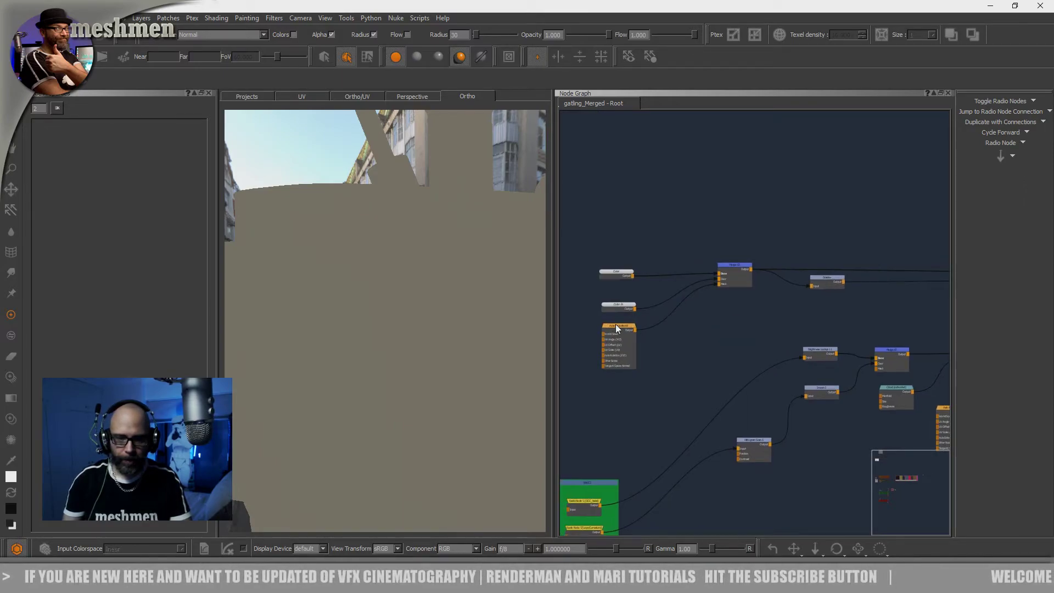
key("v")
left_click_drag(617, 325, 617, 327)
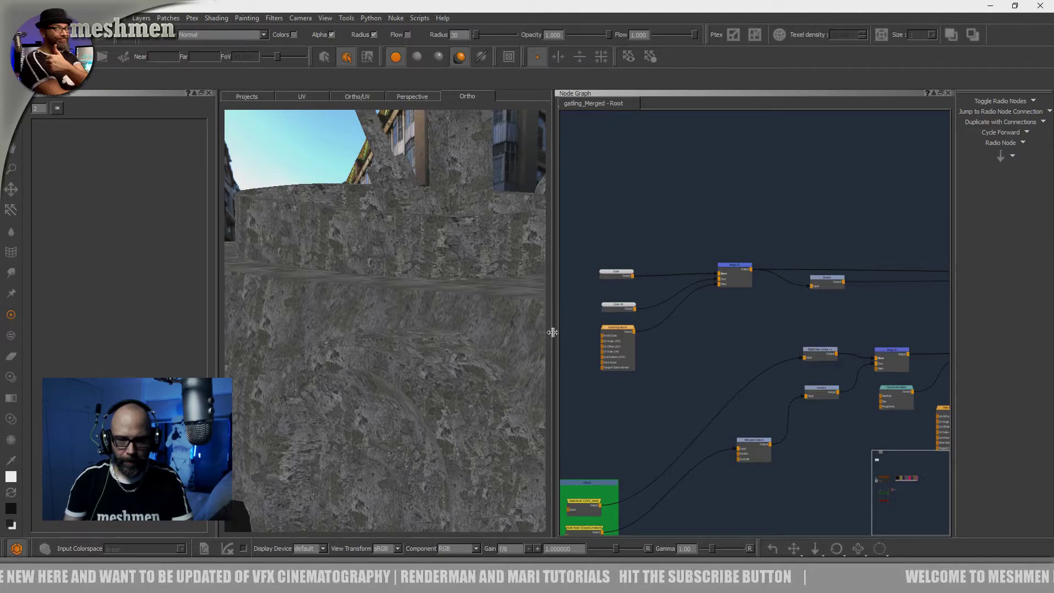
Enlarge the viewport, close the empty palette beside it and inspect the tiled texture across the gatling's body
left_click_drag(552, 329, 673, 324)
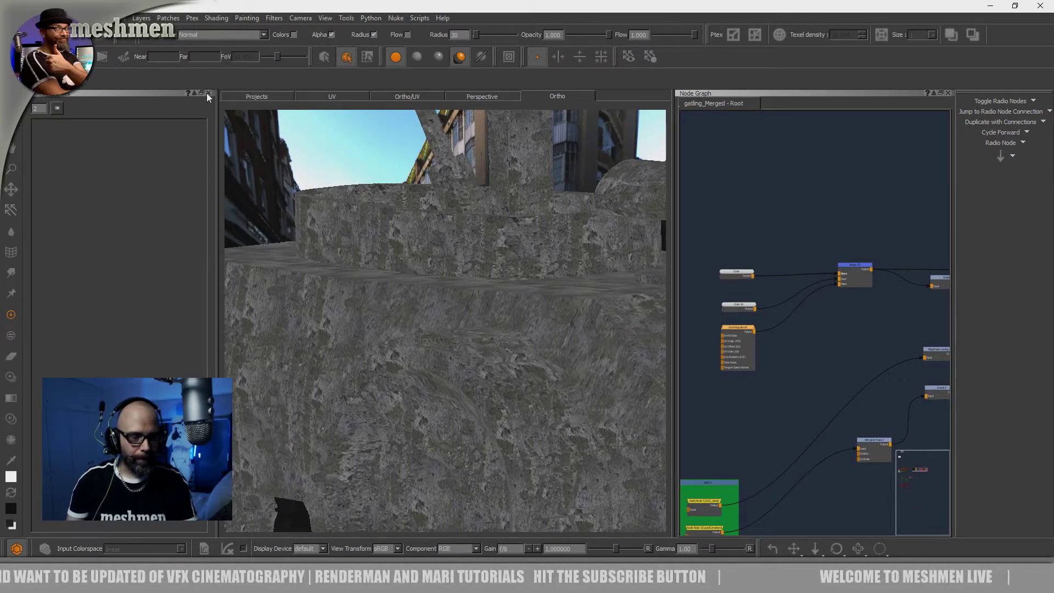
key("n")
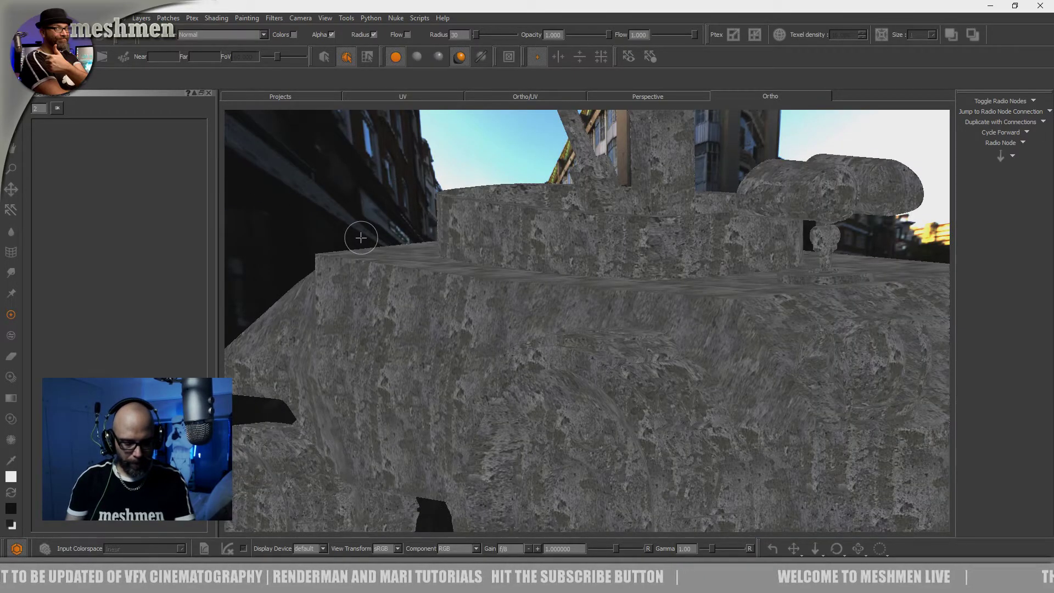
key("n")
key("shift+n")
mouse_move(394, 284)
left_mouse_down("alt")
mouse_move(369, 283)
mouse_move(395, 294)
left_mouse_up("alt")
right_click_drag(395, 294, 322, 285, "alt")
middle_click_drag(322, 285, 336, 331, "alt")
right_click_drag(336, 331, 341, 334, "alt")
left_click_drag(341, 333, 345, 337, "alt")
right_click_drag(441, 300, 482, 291, "alt")
mouse_move(482, 290)
left_mouse_down("alt")
mouse_move(456, 287)
mouse_move(476, 303)
left_mouse_up("alt")
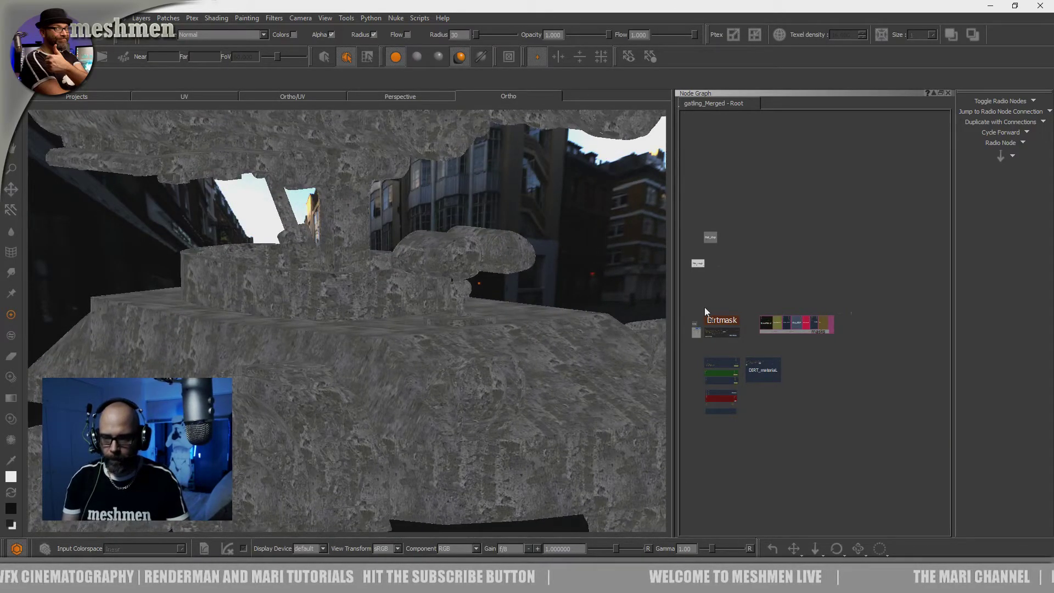
View the output of the adjustment node following the color merge in DIRT_material on the model
scroll(756, 377, "up", 10)
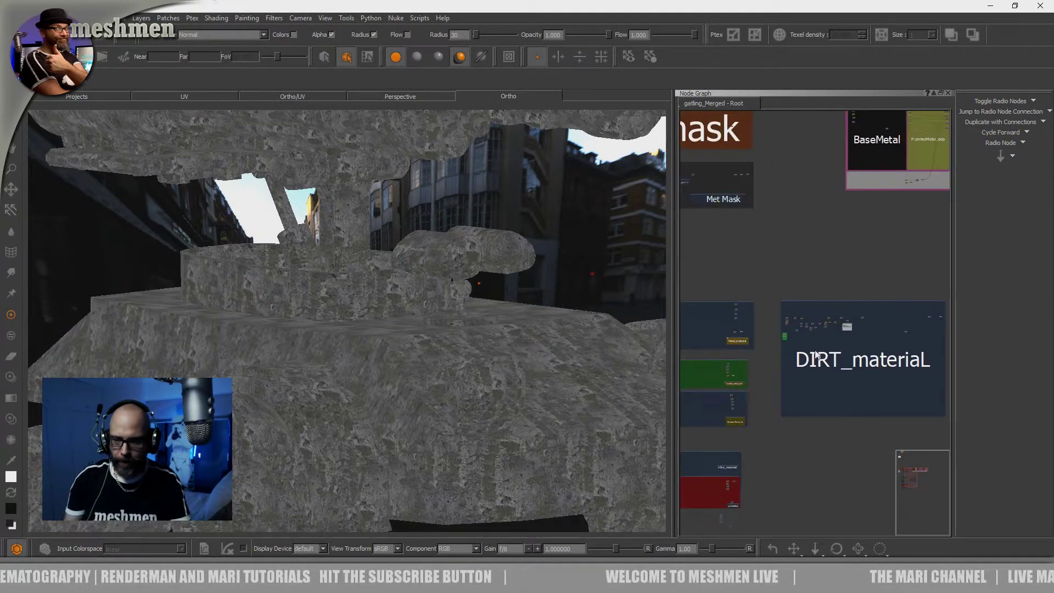
scroll(796, 309, "up", 6)
scroll(828, 345, "up", 6)
middle_click_drag(789, 291, 680, 348)
scroll(790, 332, "down", 1)
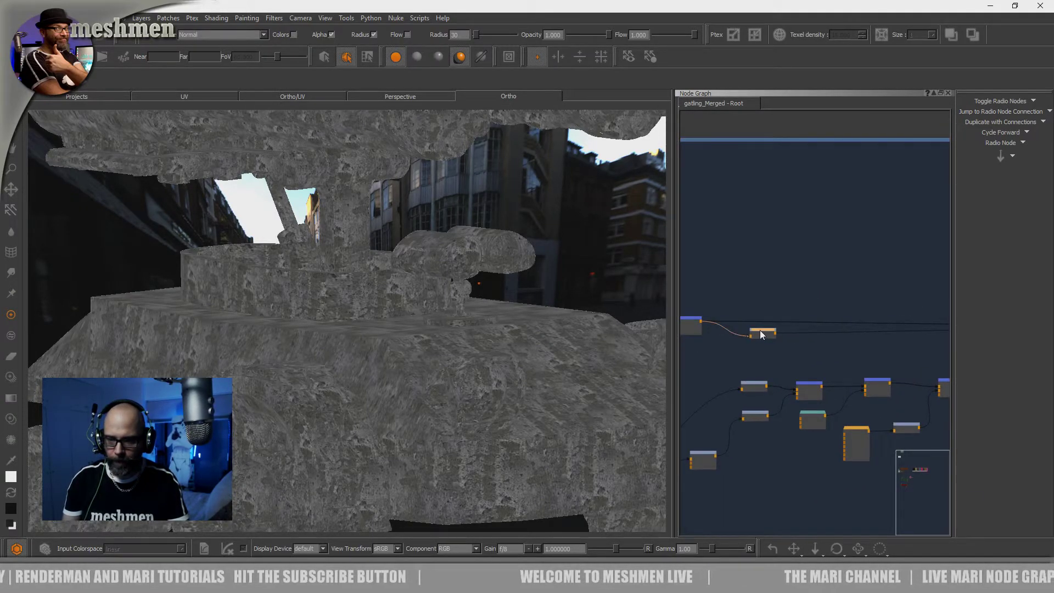
left_click(761, 333)
left_click_drag(763, 335, 760, 338)
scroll(752, 291, "up", 5)
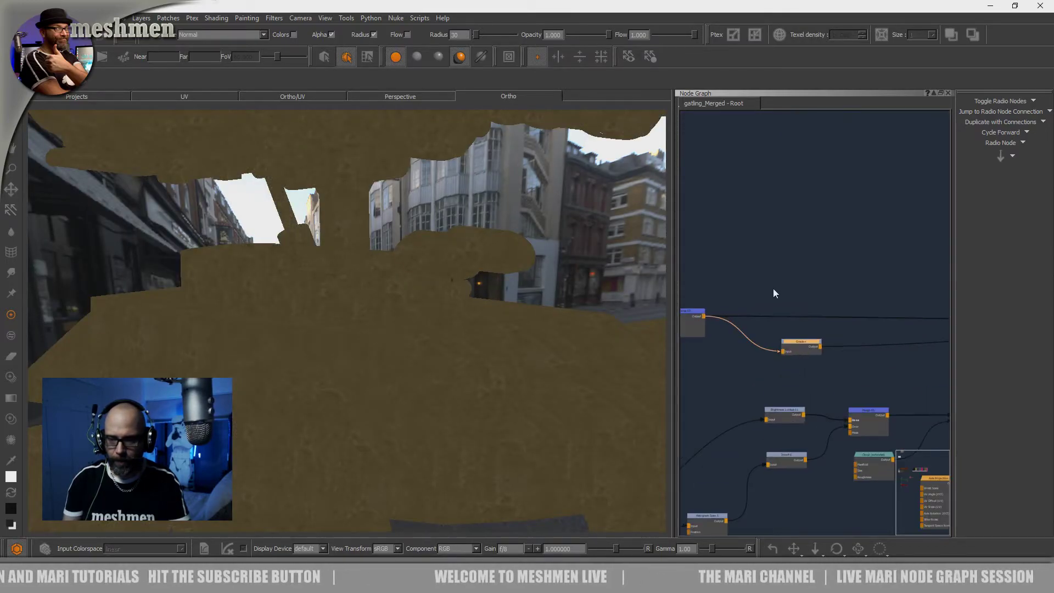
Follow the color branch of DIRT_material to Merge 64 and view that node's output on the model
left_click_drag(816, 362, 818, 365)
middle_click_drag(836, 301, 662, 288)
middle_click_drag(884, 296, 666, 296)
middle_click_drag(923, 304, 821, 305)
scroll(822, 305, "up", 1)
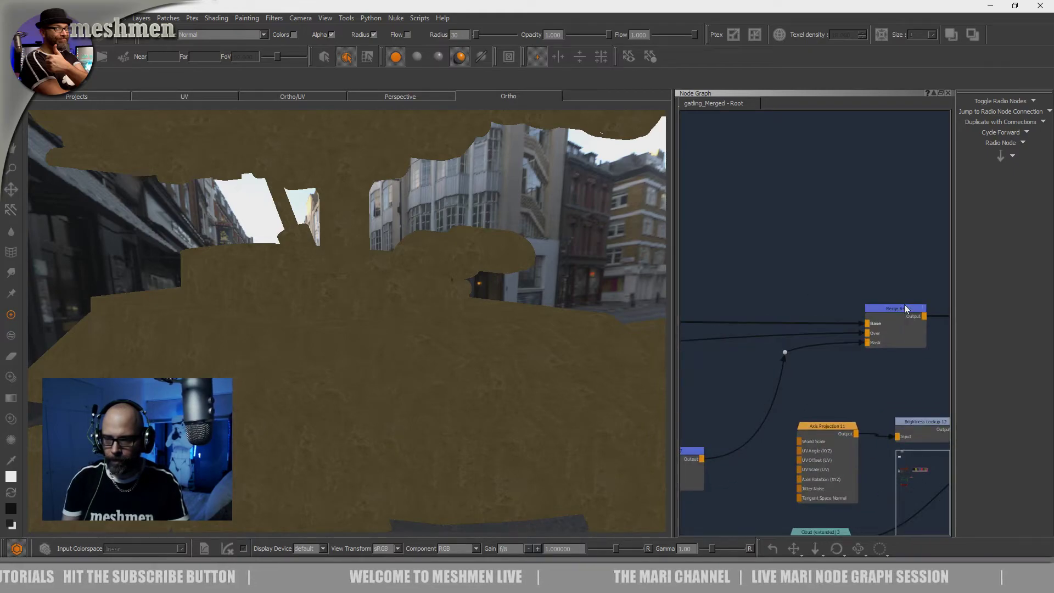
left_click_drag(900, 306, 904, 305)
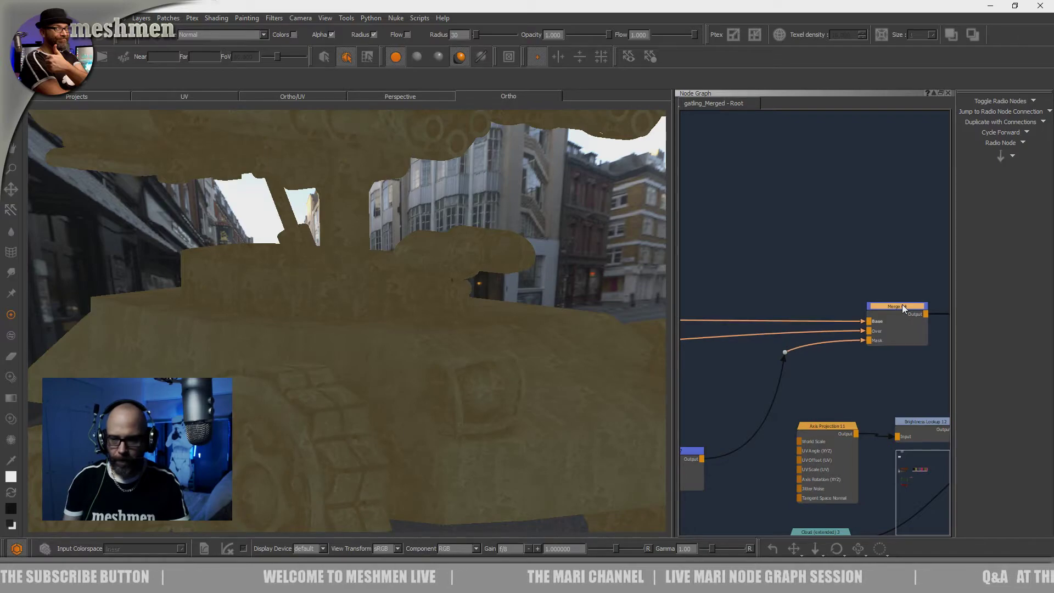
Enlarge the node graph, trace the mask branch back to the BAKES group and view its OCC_bake and curvature radio nodes
scroll(792, 308, "down", 1)
scroll(734, 313, "down", 4)
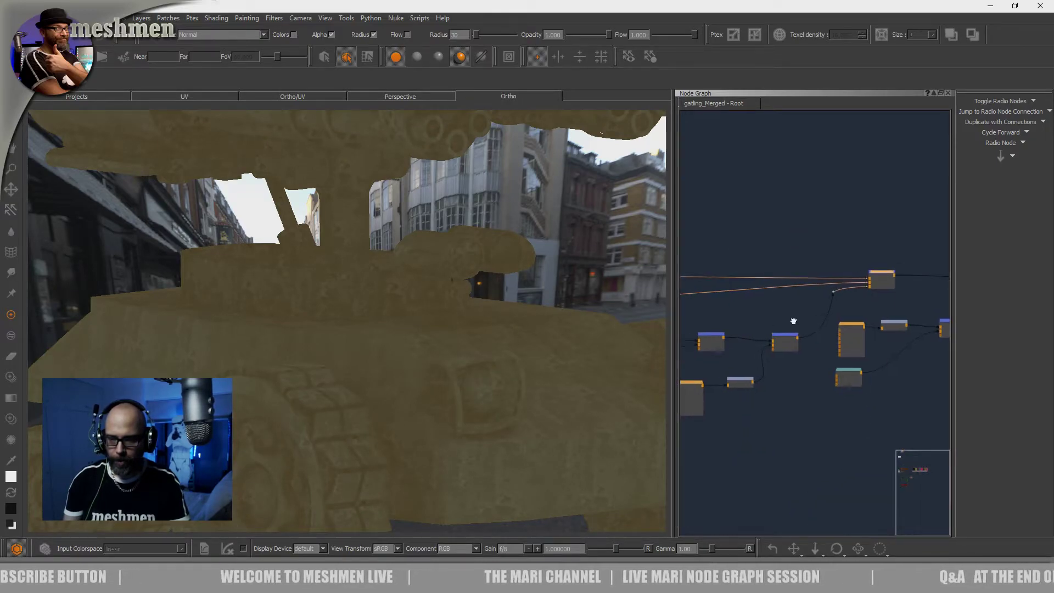
left_click_drag(671, 343, 426, 339)
middle_click_drag(604, 233, 909, 206)
middle_click_drag(629, 250, 765, 224)
scroll(605, 294, "up", 3)
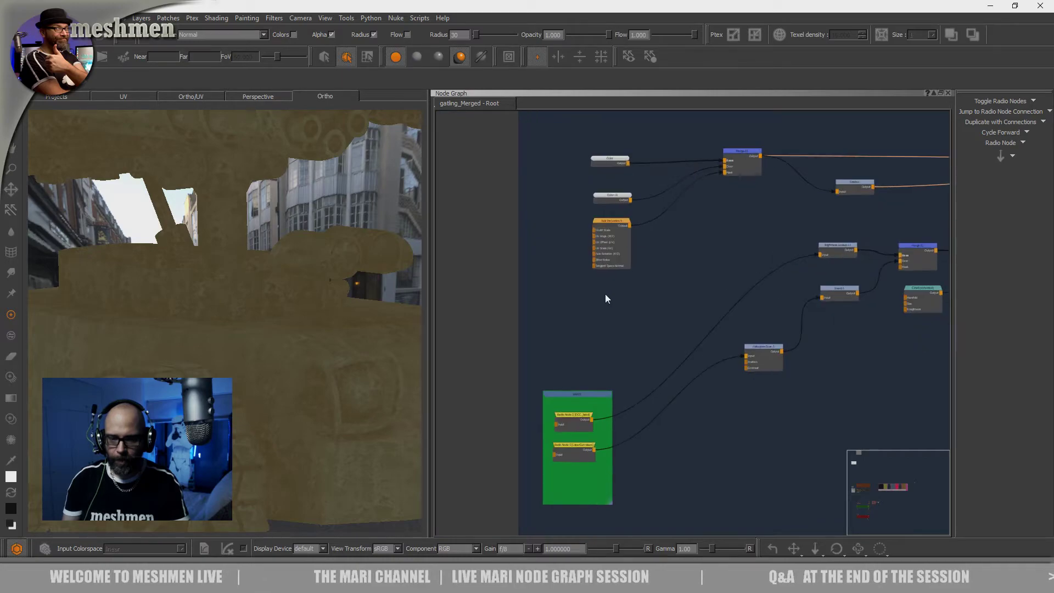
middle_click_drag(580, 349, 622, 241)
scroll(608, 285, "up", 3)
left_click_drag(630, 363, 620, 338)
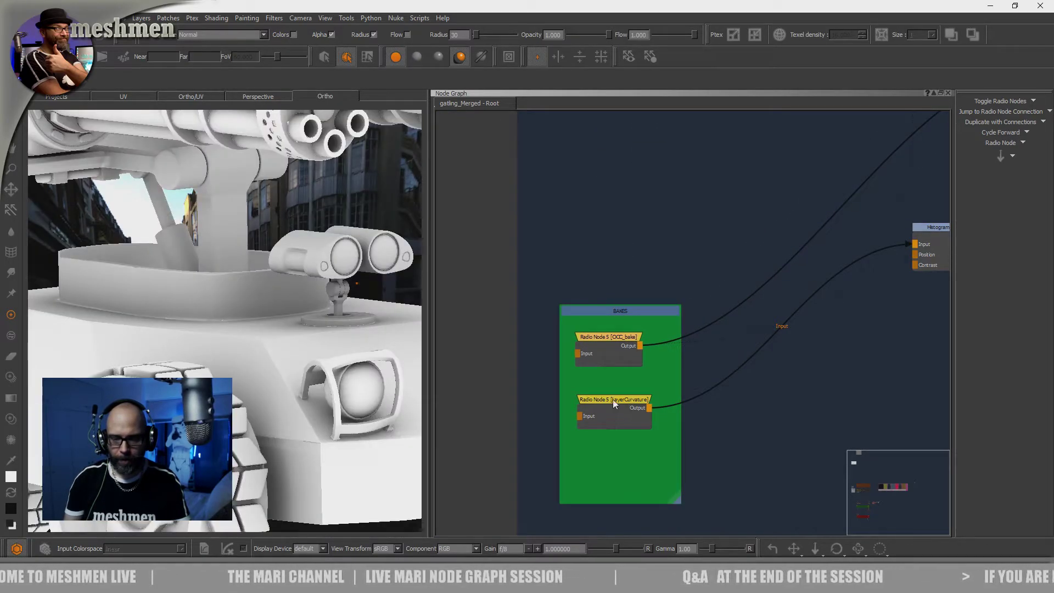
double_click(614, 399)
View the outputs of Histogram Scan 6, Invert 6 and Brightness Lookup 11 on the model
middle_click_drag(937, 252, 728, 407)
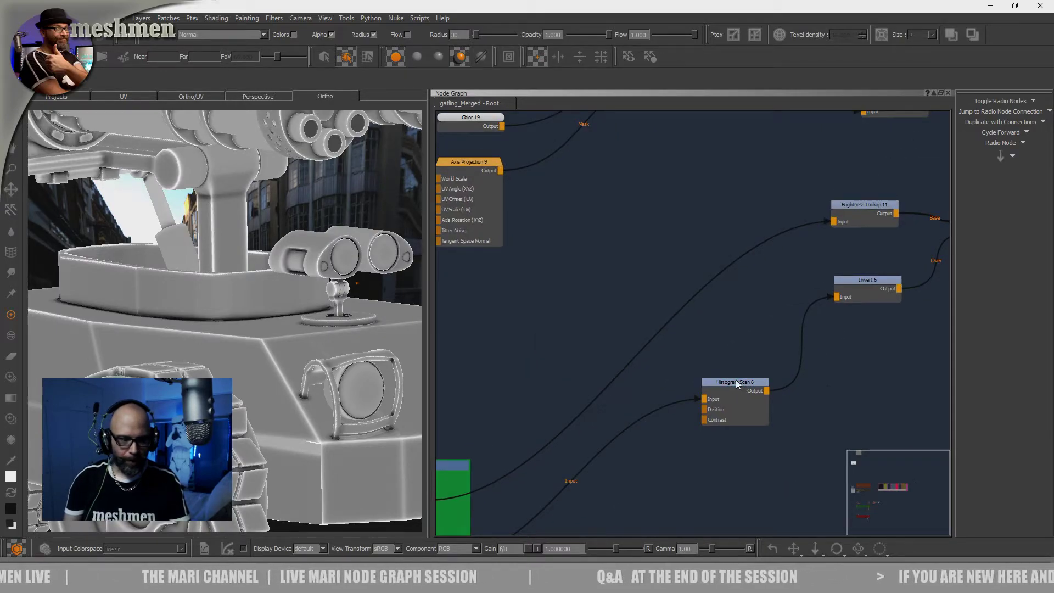
double_click(736, 382)
left_click_drag(736, 383, 739, 392)
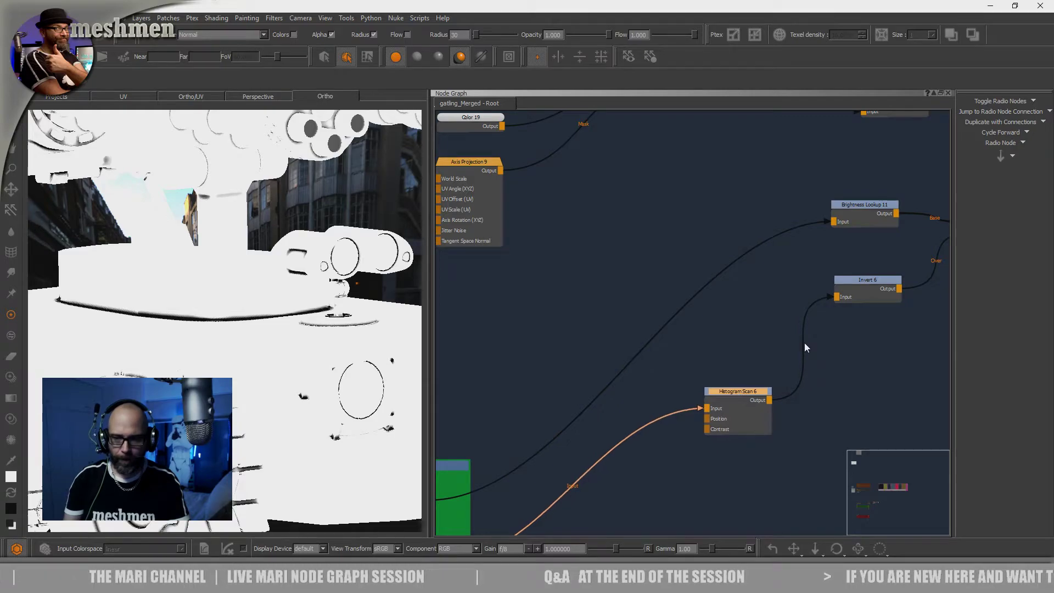
double_click(863, 280)
left_click_drag(863, 279, 865, 285)
left_click(865, 208)
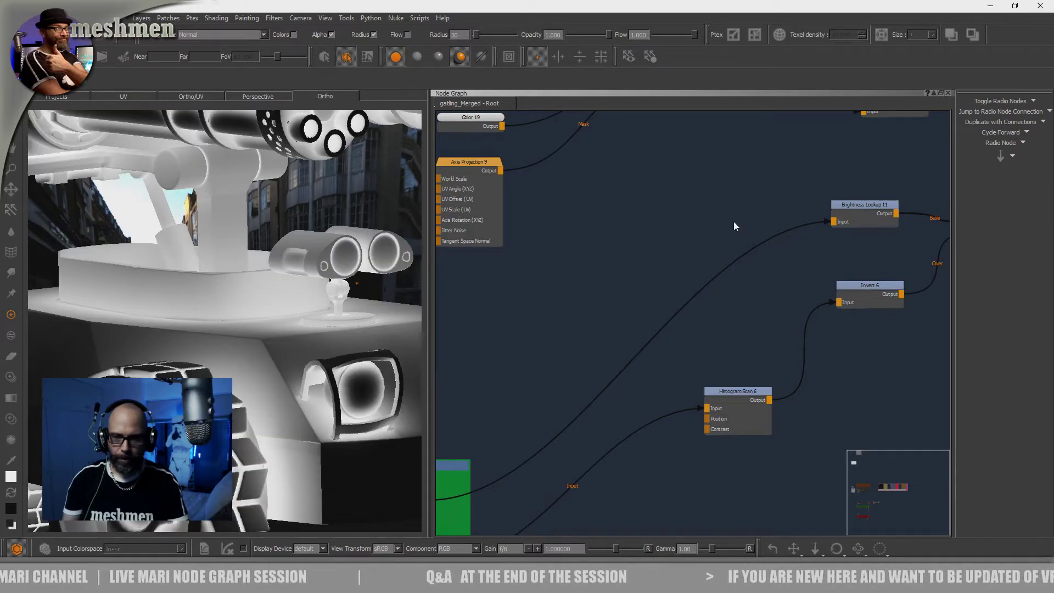
View the Cloud node and Merge 66 on the model, check Merge 66's properties and close the properties palette
scroll(734, 222, "down", 3)
middle_click_drag(833, 213, 638, 250)
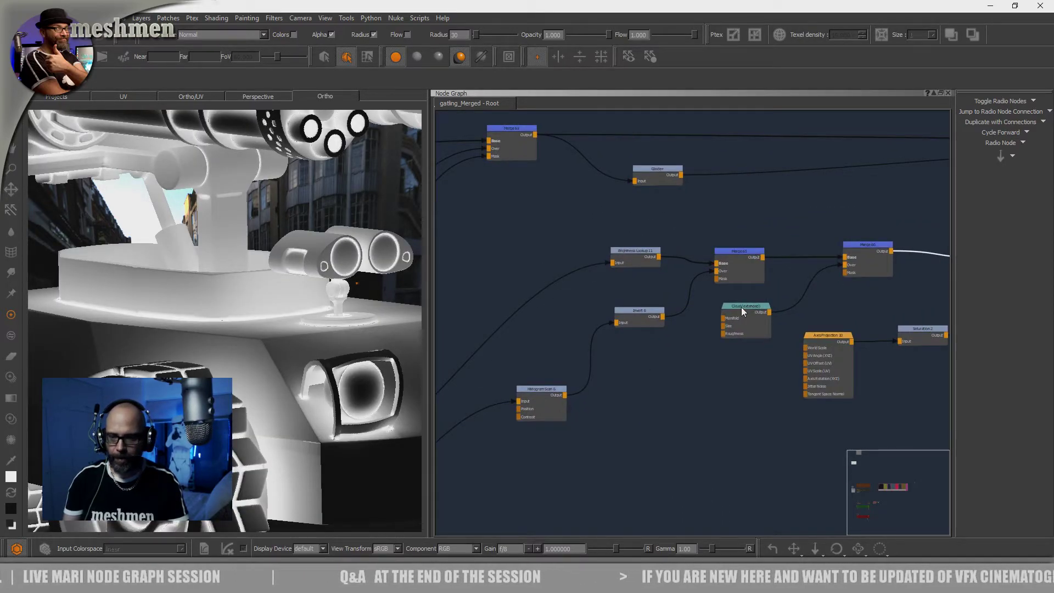
key("v")
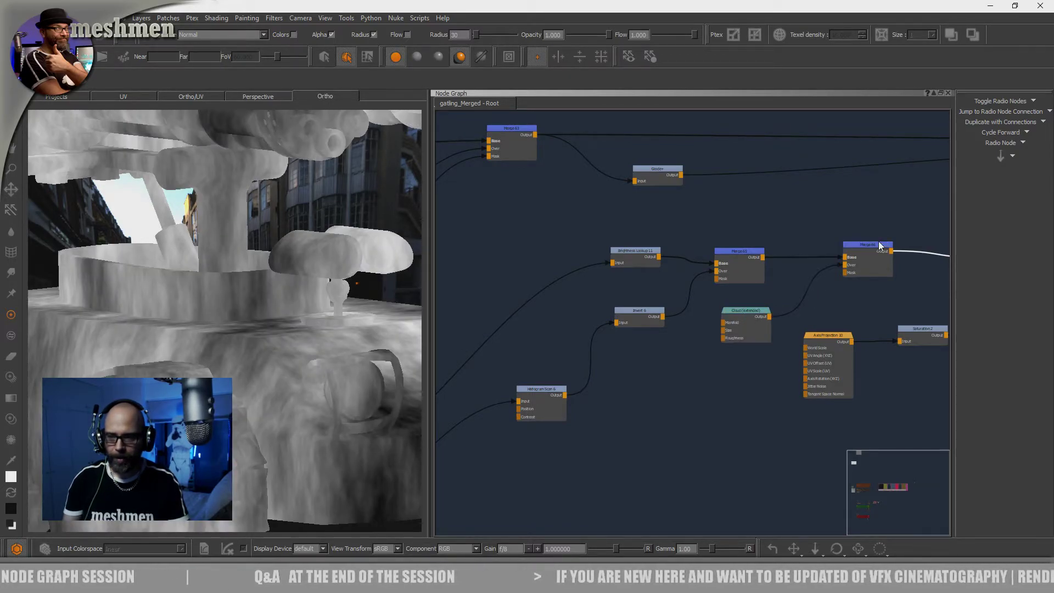
key("v")
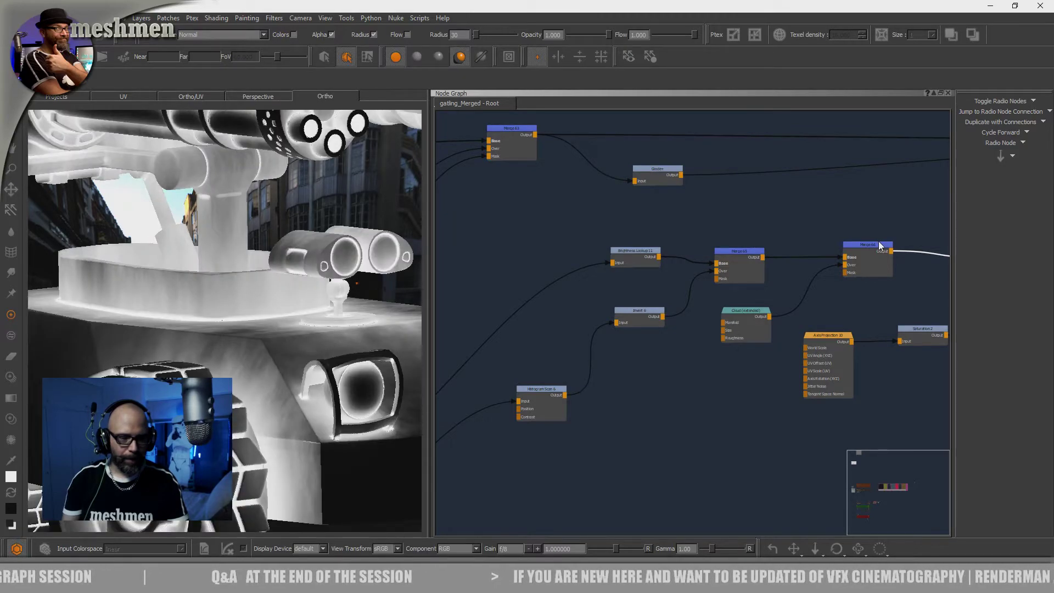
double_click(880, 246)
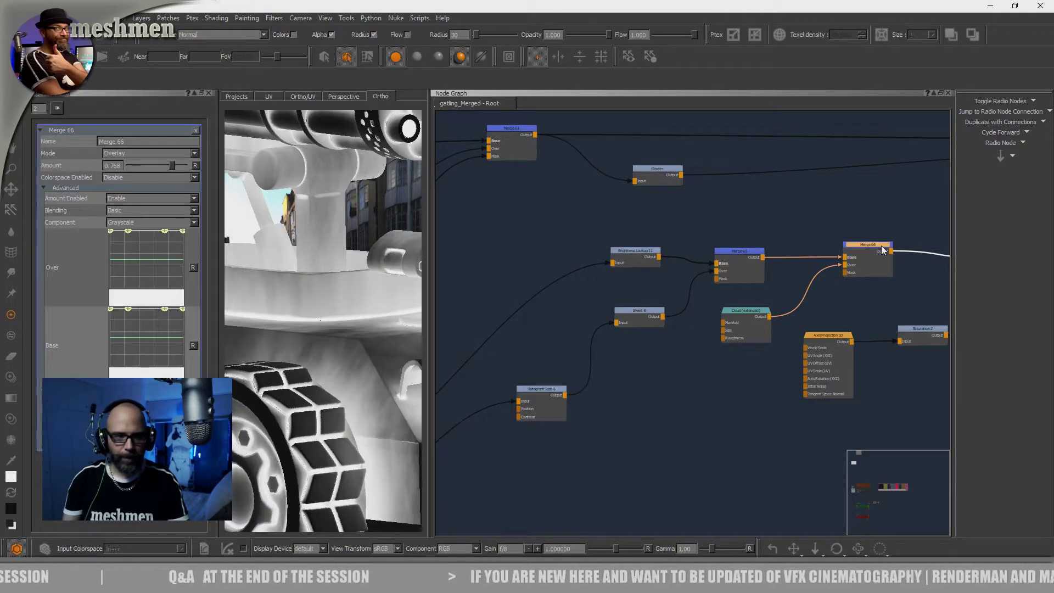
left_click(209, 93)
View the outputs of Axis Projection 10 and the Saturation node following it on the model
right_click_drag(749, 417, 710, 426, "alt")
middle_click_drag(710, 426, 555, 439, "alt")
right_click_drag(555, 439, 653, 412, "alt")
left_click(694, 333)
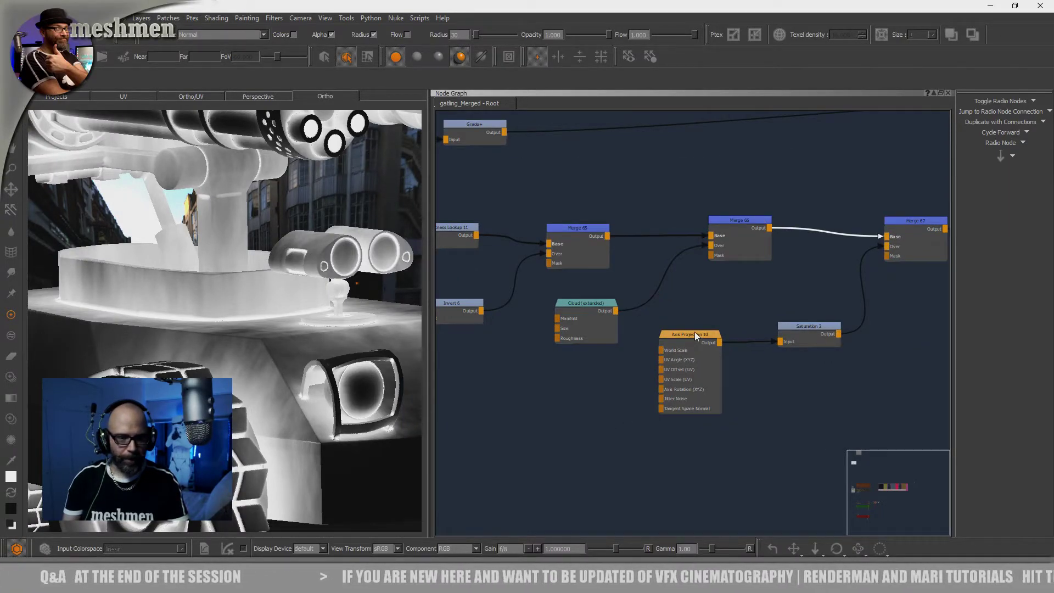
left_click_drag(693, 334, 696, 338)
left_click(815, 325)
left_click(815, 323)
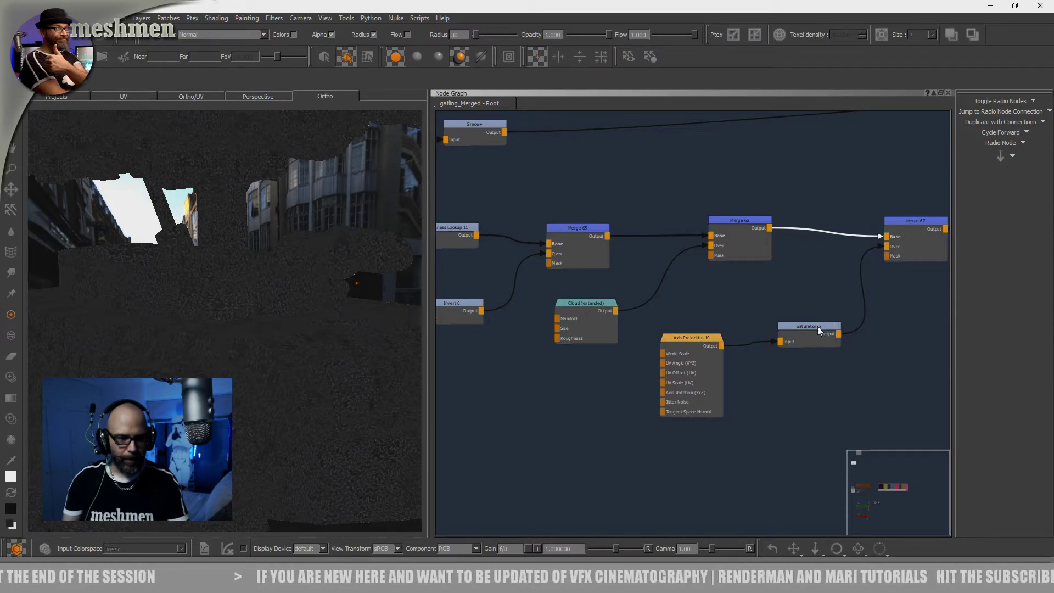
View the output of Merge 67 on the model and open its properties
middle_click_drag(811, 312, 683, 334)
left_click(798, 239)
left_click(798, 239)
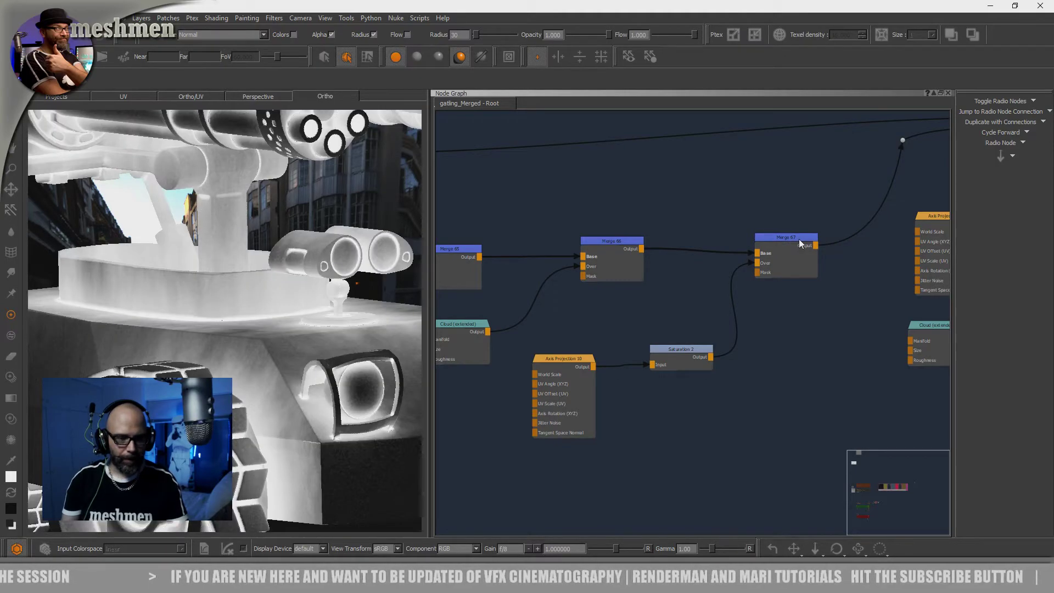
double_click(798, 239)
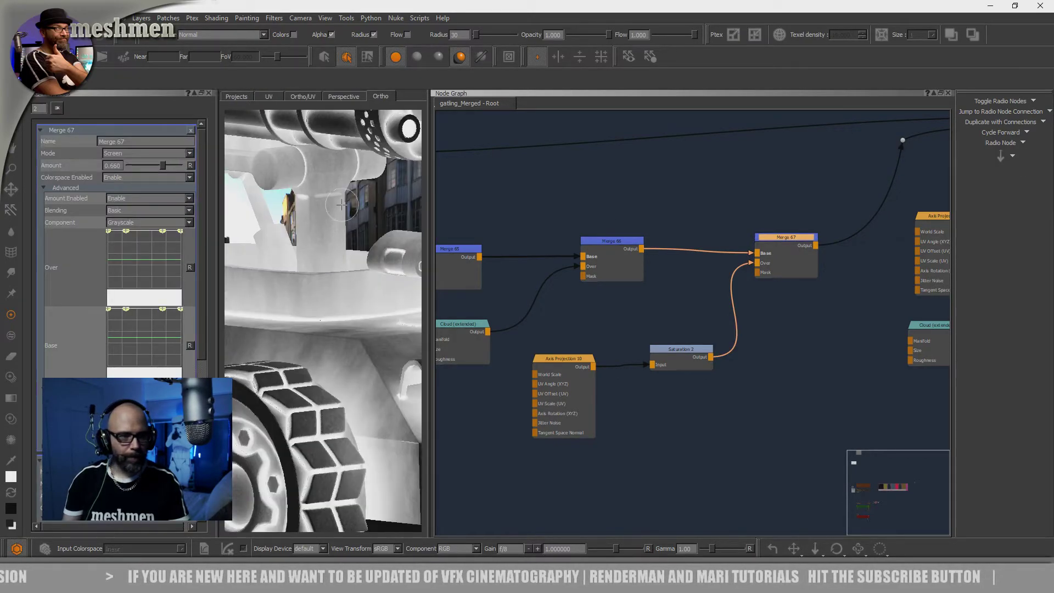
Inspect the Merge 67 mask closely around the gatling's body and headlight, and widen the viewport
left_click_drag(373, 339, 356, 353, "alt")
right_click_drag(356, 353, 322, 313, "alt")
left_click_drag(322, 313, 385, 367, "alt")
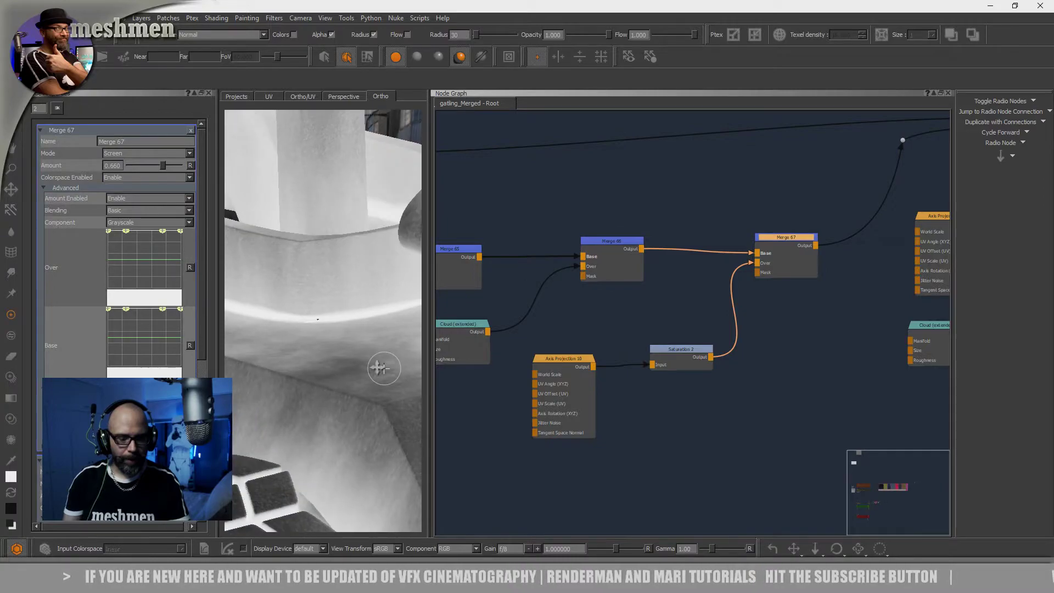
right_click_drag(385, 367, 290, 338, "alt")
left_click_drag(290, 338, 334, 351, "alt")
right_click_drag(335, 351, 264, 327, "alt")
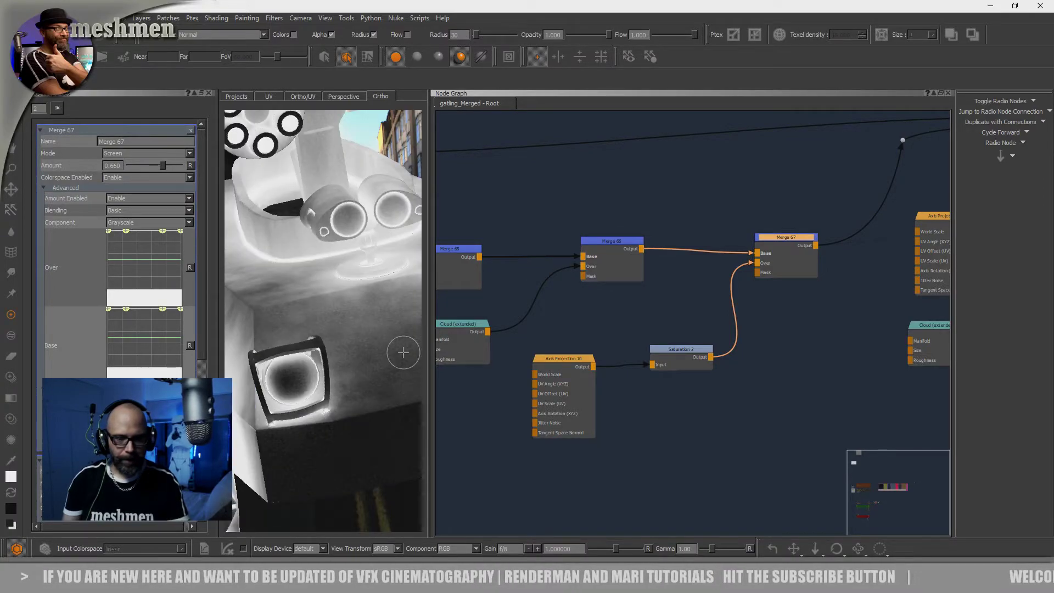
left_click_drag(429, 356, 458, 358)
right_click_drag(458, 357, 497, 381, "alt")
left_click_drag(496, 381, 469, 370, "alt")
right_click_drag(469, 370, 382, 379, "alt")
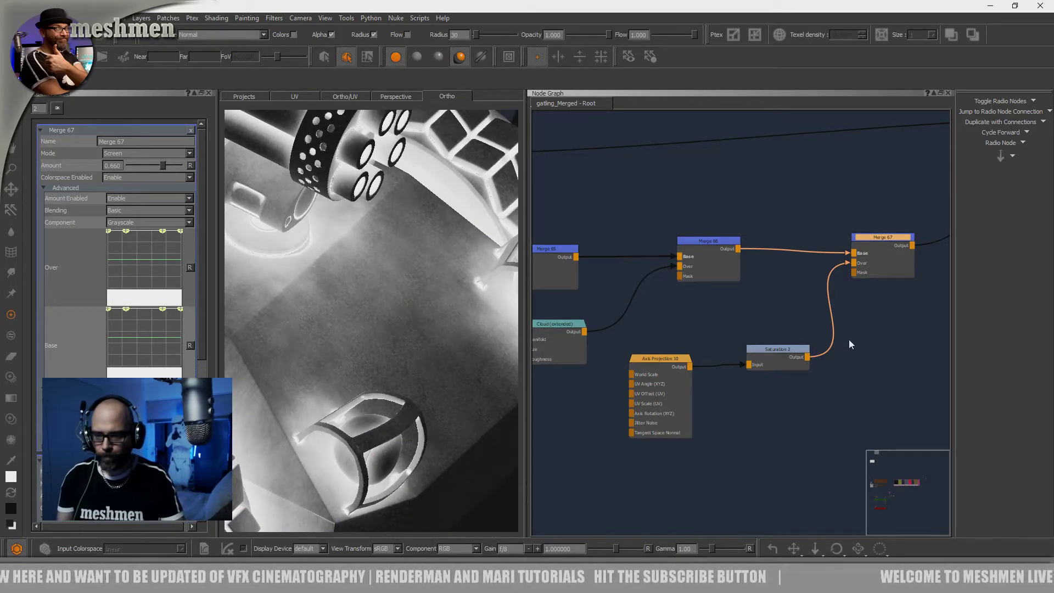
View Merge 64 with the Merge 67 mask applied and inspect the masked dirt color around the wheel
middle_click_drag(848, 338, 693, 418)
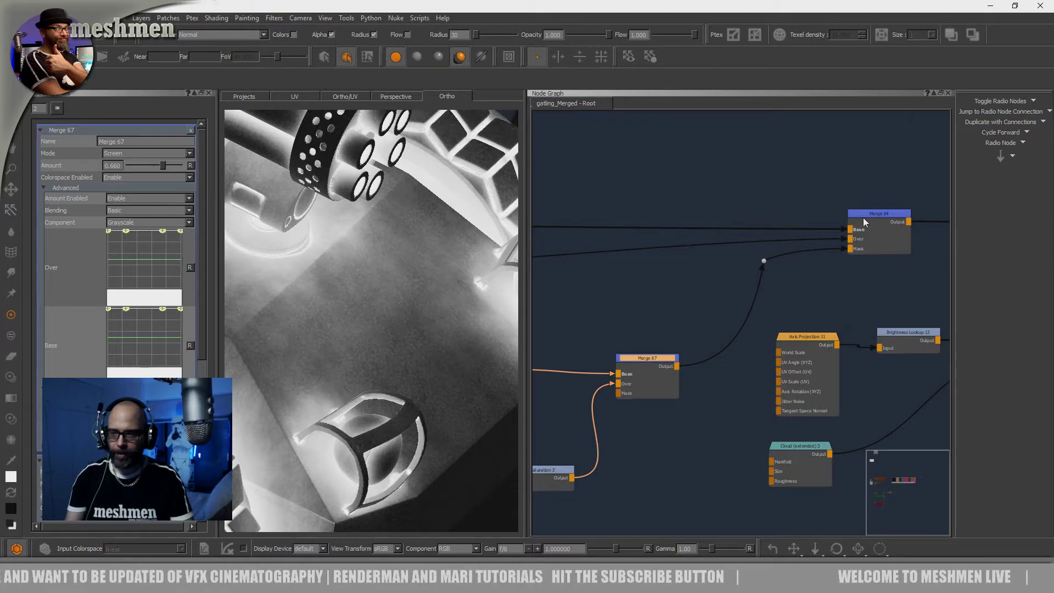
double_click(863, 217)
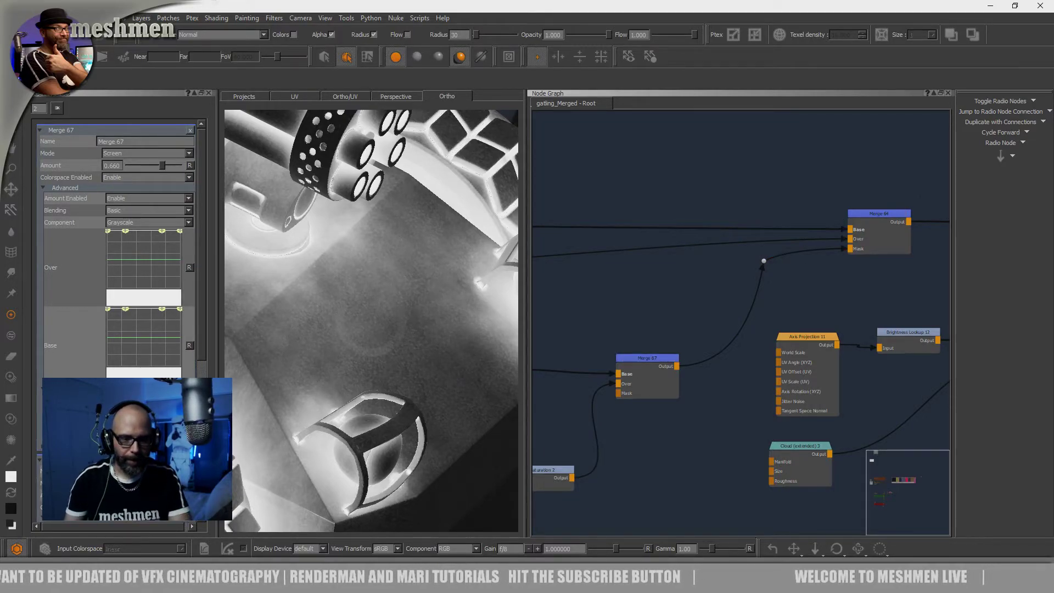
left_click_drag(358, 347, 358, 318, "alt")
right_click_drag(358, 319, 359, 294, "alt")
left_click_drag(360, 294, 376, 288, "alt")
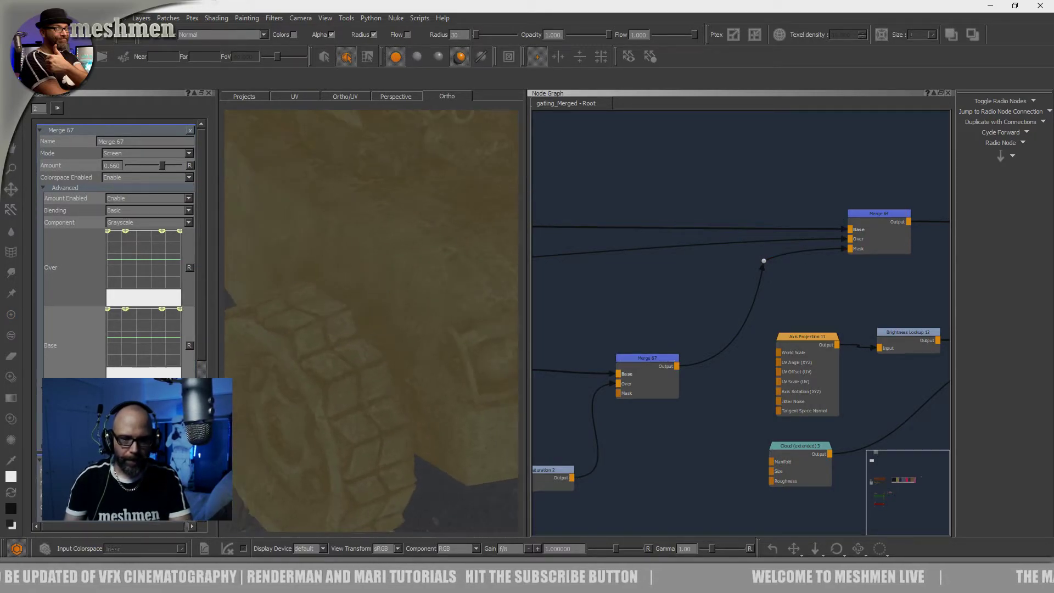
View the output of the merge node that follows Merge 64 on the model
middle_click_drag(823, 304, 682, 288)
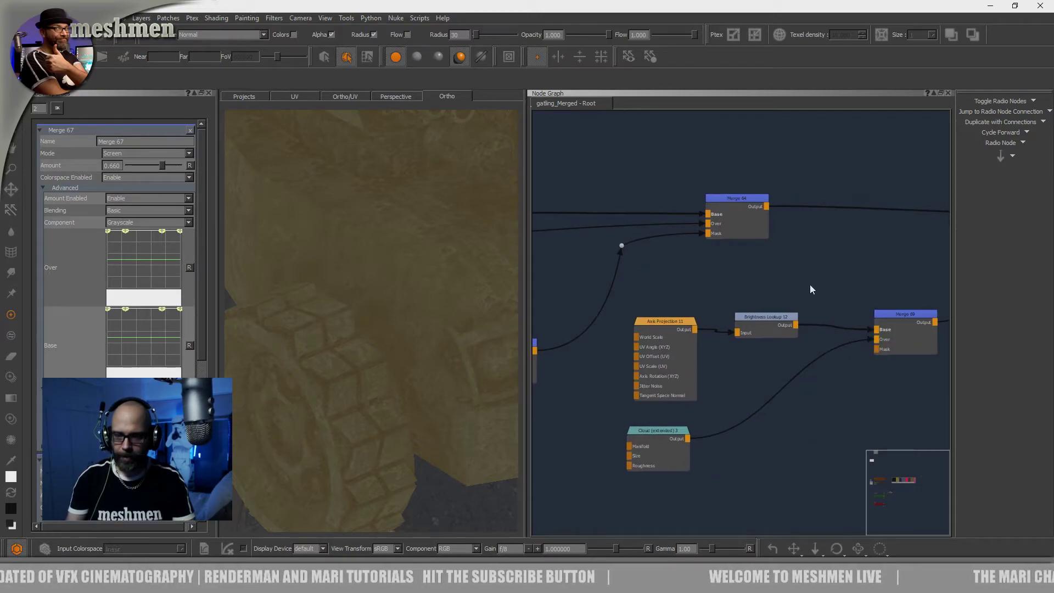
middle_click_drag(865, 275, 672, 292)
scroll(672, 292, "down", 2)
double_click(817, 233)
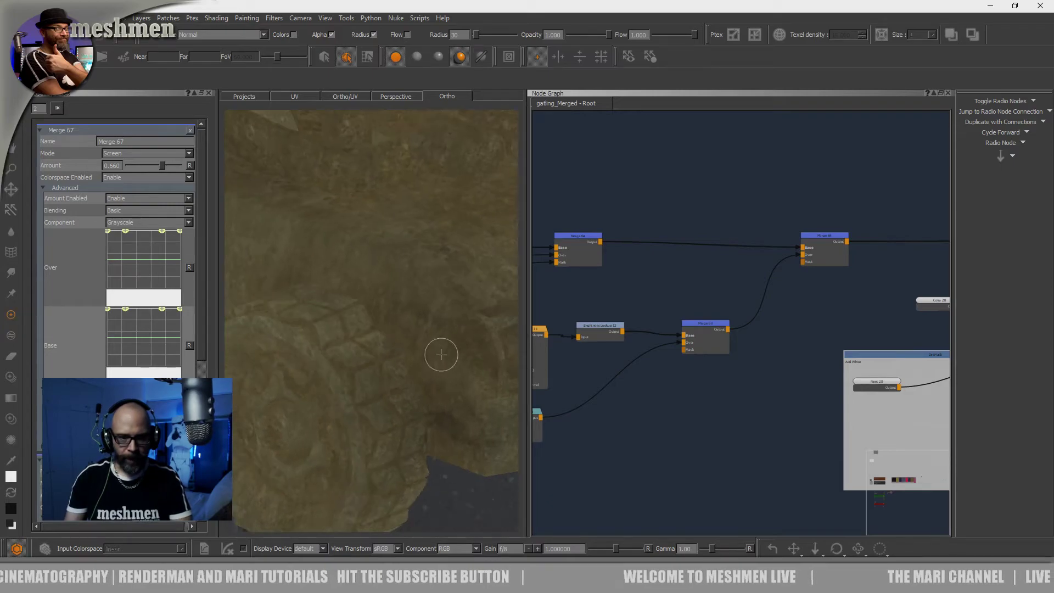
View Axis Projection 11, Brightness Lookup 12, Cloud (extended) 3 and the merge combining them on the model
middle_click_drag(582, 430, 733, 417)
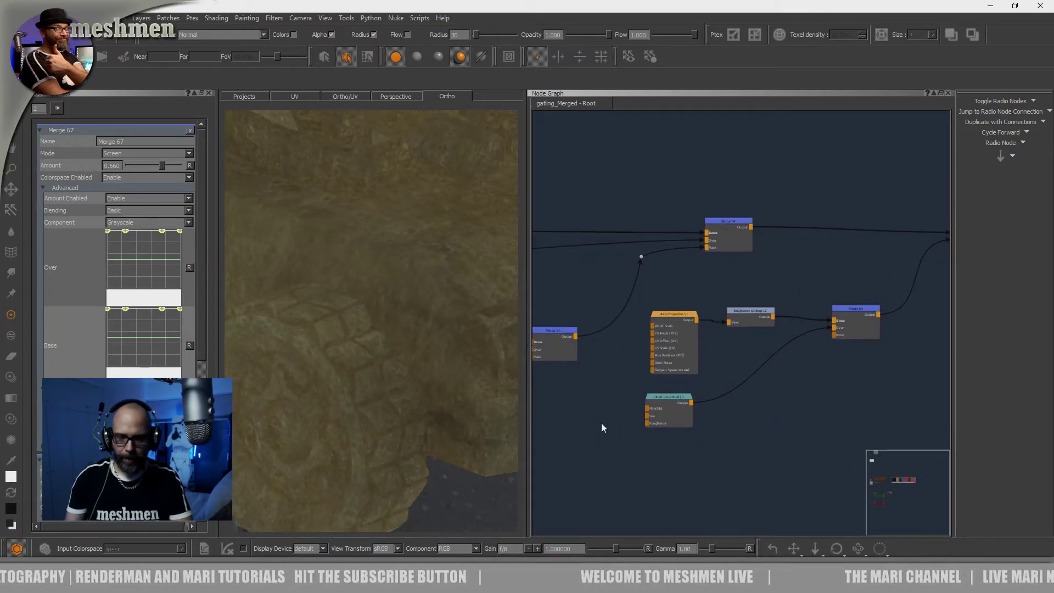
scroll(610, 391, "up", 3)
left_click_drag(707, 279, 693, 281)
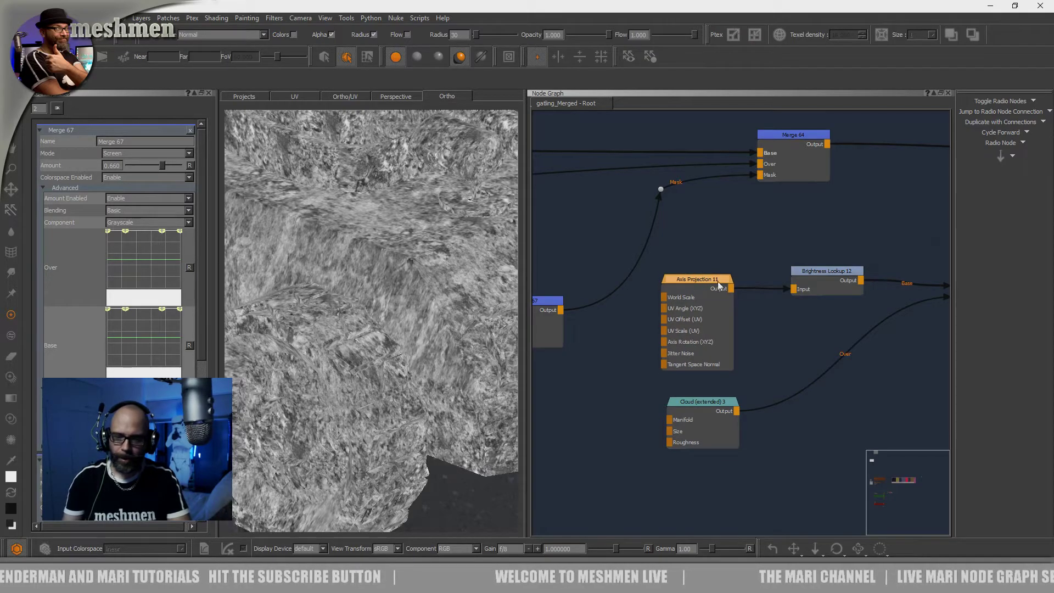
left_click(821, 271)
middle_click_drag(824, 239, 799, 238)
left_click(679, 397)
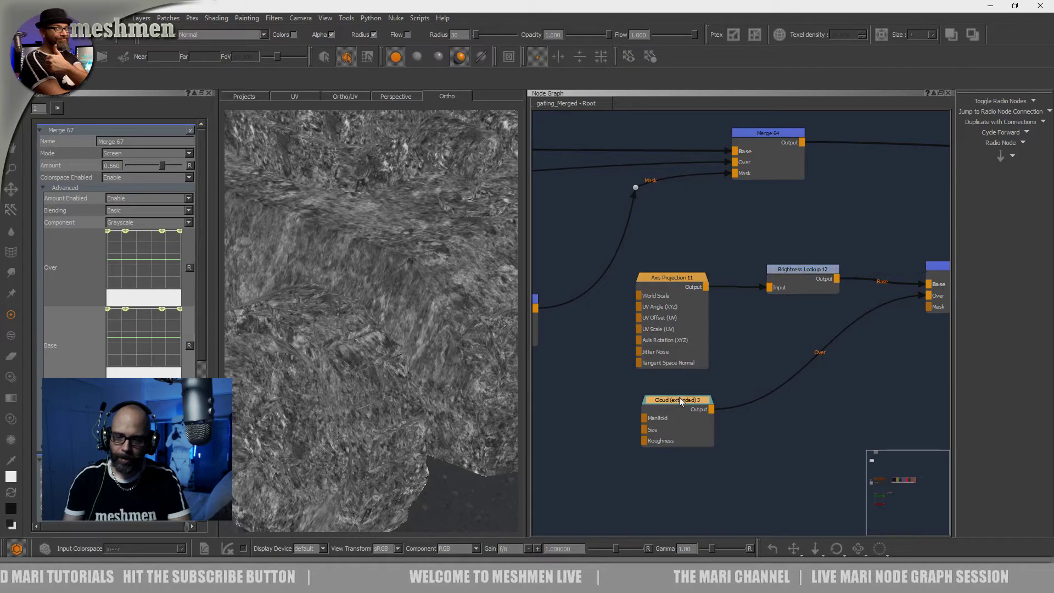
middle_click_drag(761, 442, 659, 498)
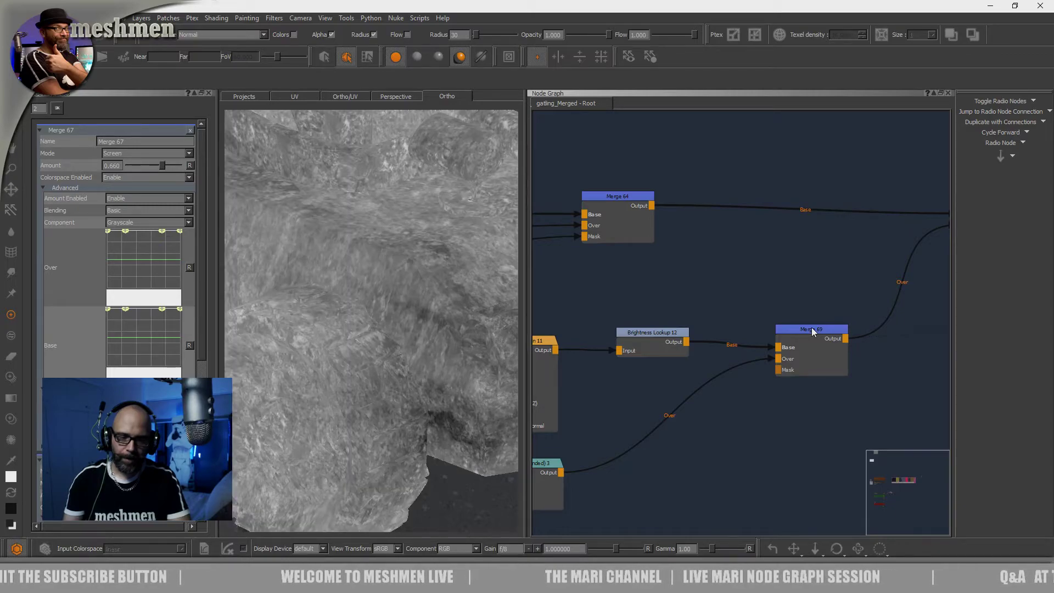
Open the properties of Merge 68 and inspect its output on the model from another angle
middle_click_drag(927, 223, 771, 280)
left_click(844, 247)
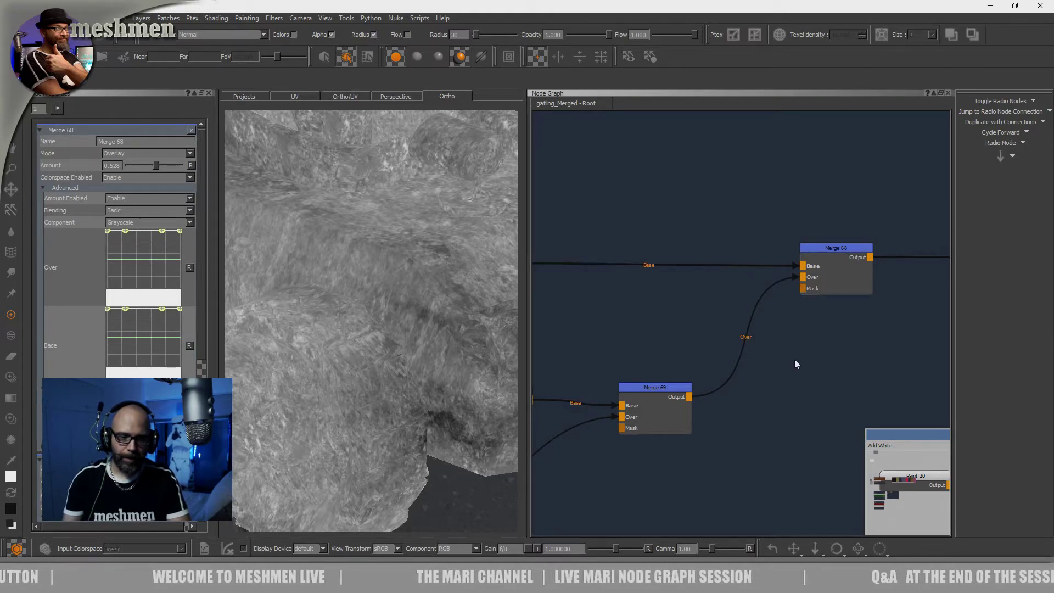
key("1")
mouse_move(449, 343)
right_mouse_down("alt")
mouse_move(409, 350)
mouse_move(421, 351)
right_mouse_up("alt")
left_click_drag(421, 351, 355, 368, "alt")
View the light dirt color node and the painted mask node inside the DirtMask backdrop on the model
scroll(804, 330, "down", 2)
middle_click_drag(805, 330, 699, 356)
left_click_drag(660, 366, 642, 359)
key("1")
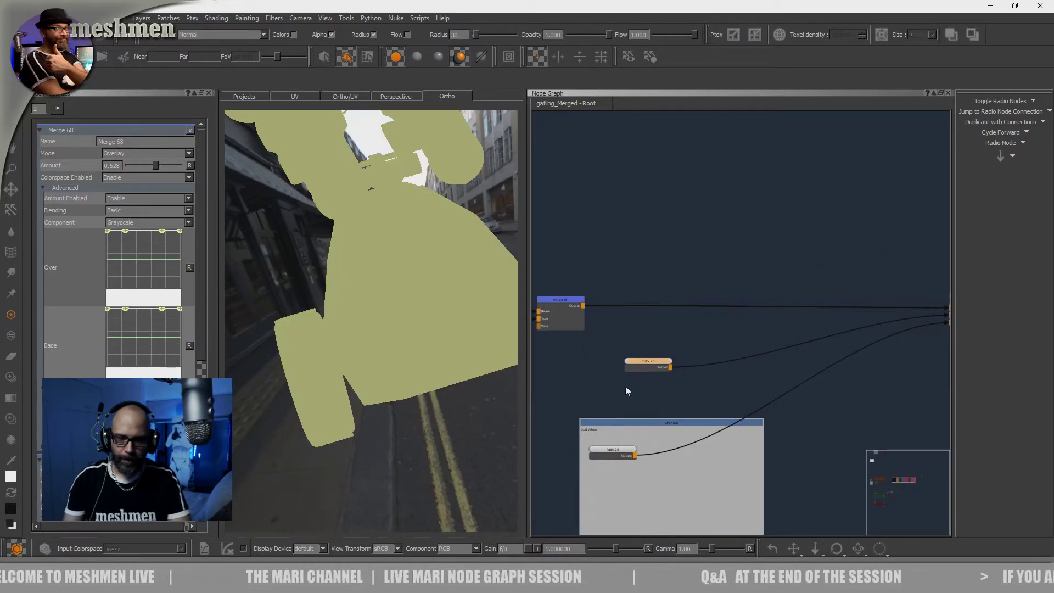
middle_click_drag(627, 391, 611, 349)
left_click_drag(594, 380, 601, 386)
left_click(643, 388)
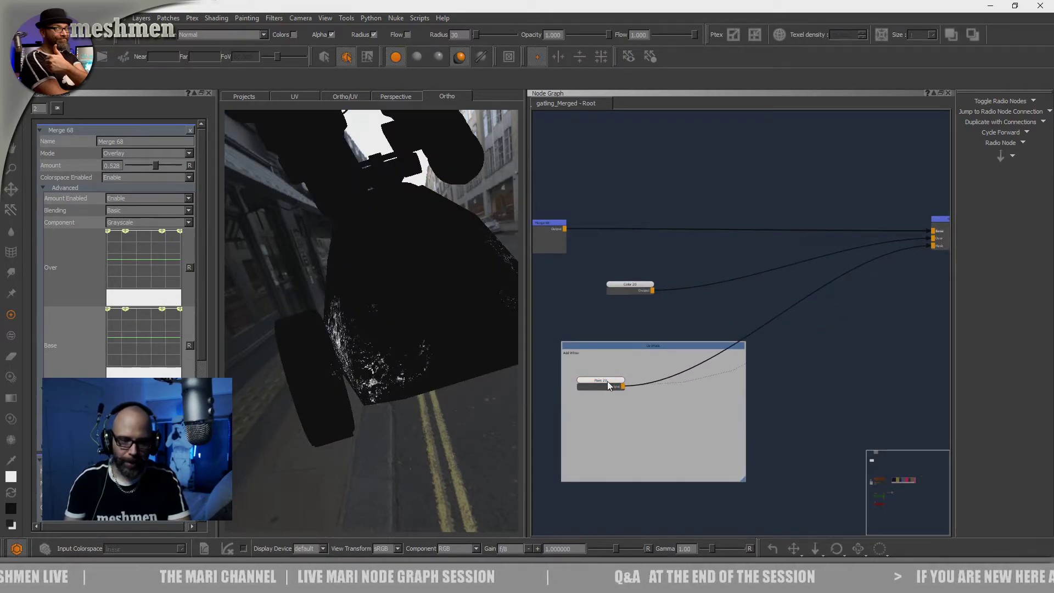
View the output of the final DIRT_material merge and inspect the whole gatling with it
middle_click_drag(885, 311, 747, 375)
left_click(825, 282)
key("1")
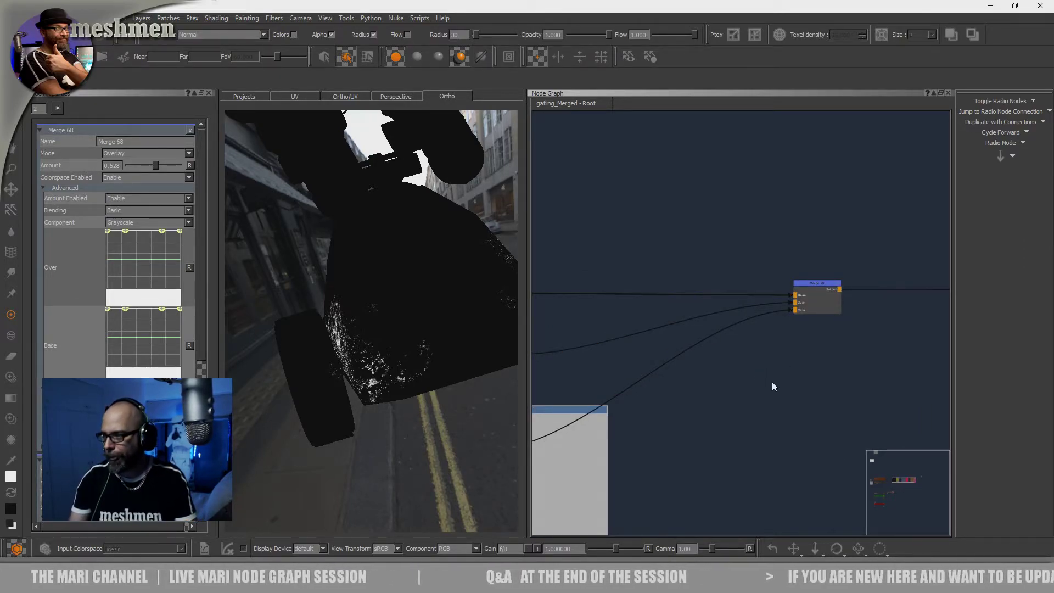
left_click_drag(428, 356, 487, 350, "alt")
right_click_drag(486, 350, 434, 343, "alt")
left_click_drag(433, 343, 668, 334, "alt")
Look over the whole DIRT_material group in the node graph and locate the Dirtmask backdrop
scroll(824, 349, "down", 5)
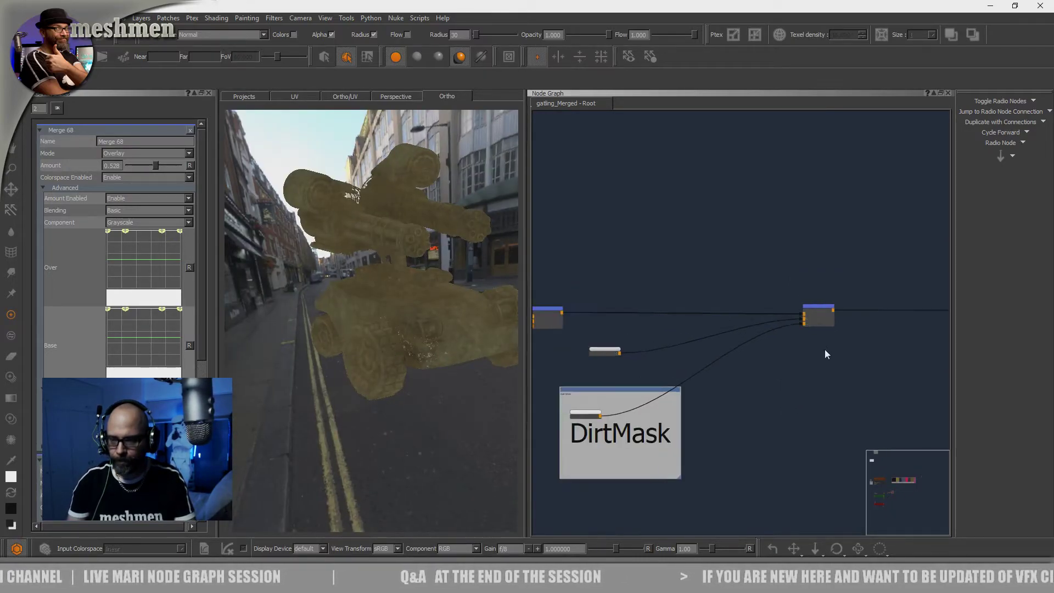
middle_click_drag(843, 350, 651, 340)
scroll(750, 351, "down", 6)
middle_click_drag(776, 350, 890, 358)
scroll(783, 352, "down", 4)
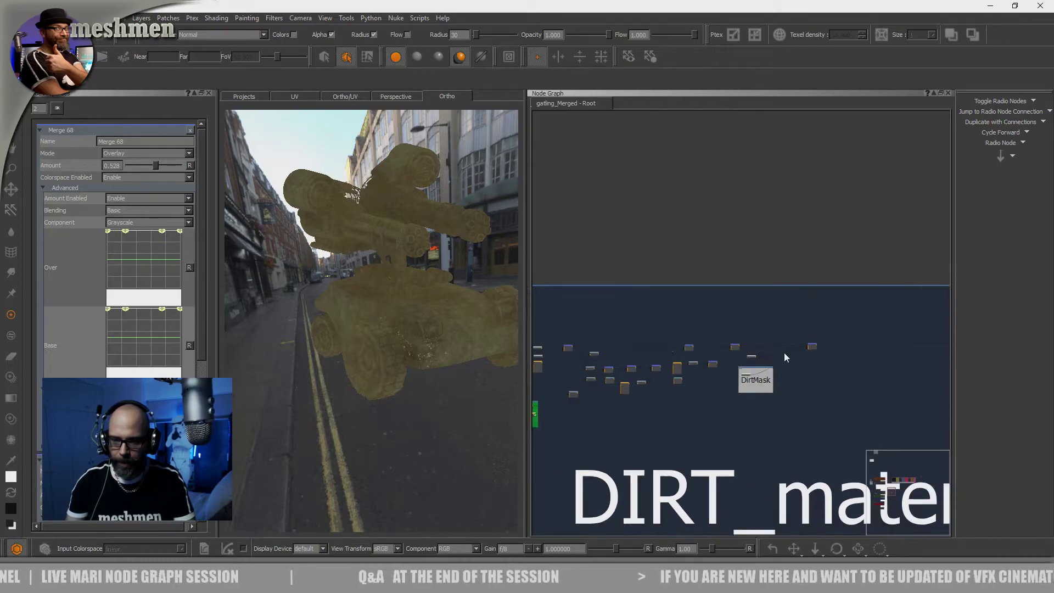
middle_click_drag(603, 303, 772, 299)
middle_click_drag(626, 278, 756, 272)
scroll(632, 260, "down", 3)
middle_click_drag(578, 220, 670, 497)
scroll(653, 258, "up", 4)
scroll(656, 267, "up", 3)
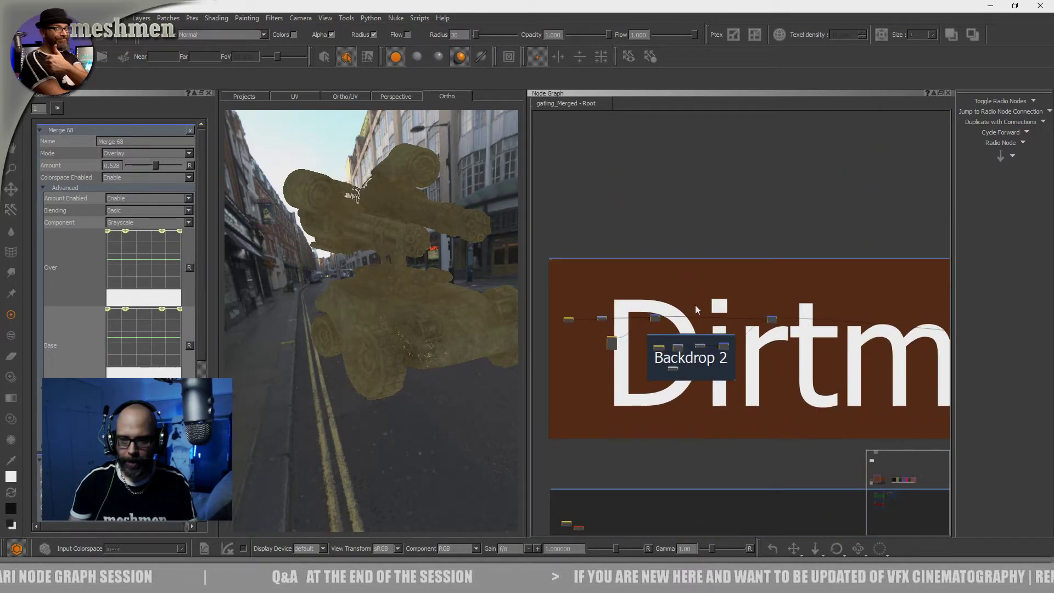
View the output of the last node in the Dirtmask backdrop on the model
scroll(697, 302, "up", 2)
middle_click_drag(793, 319, 573, 294)
middle_click_drag(839, 318, 567, 303)
left_click_drag(778, 332, 829, 307)
key("v")
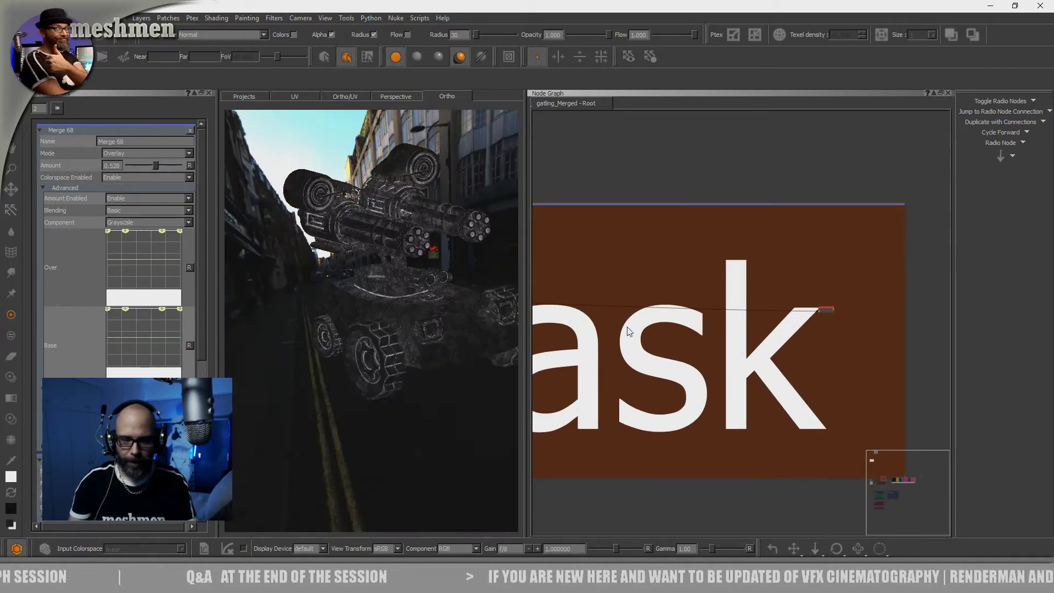
Examine the final dirt mask up close on the gatling's edges, wheels and barrels from several angles
left_click_drag(486, 314, 416, 297, "alt")
scroll(436, 296, "up", 5)
middle_click_drag(434, 296, 407, 381, "alt")
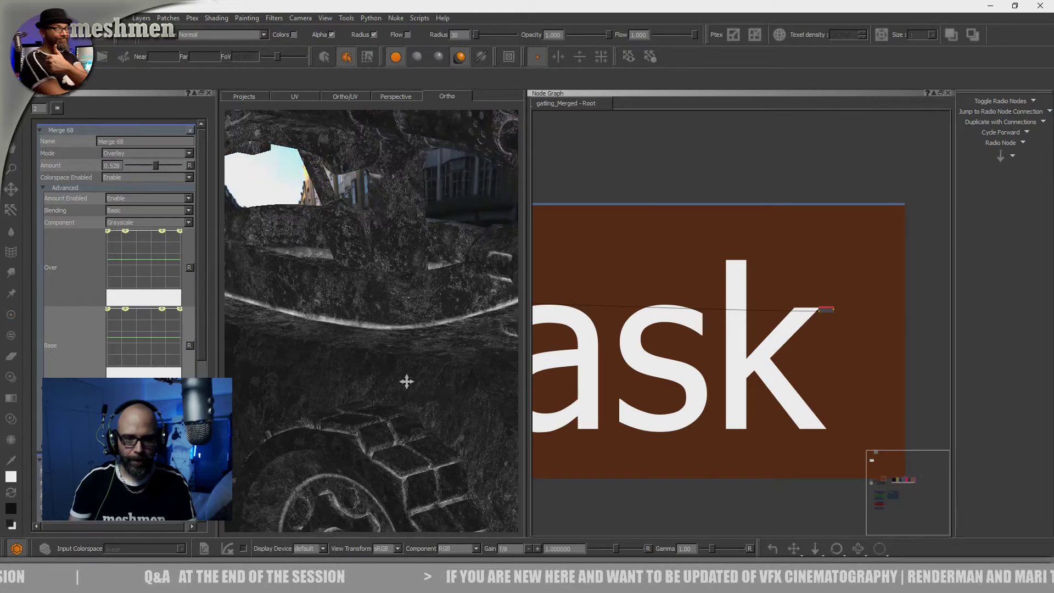
scroll(406, 379, "down", 5)
left_click_drag(400, 364, 450, 354, "alt")
scroll(409, 351, "up", 2)
middle_click_drag(406, 350, 449, 400, "alt")
scroll(401, 359, "up", 3)
left_click_drag(402, 359, 397, 360, "alt")
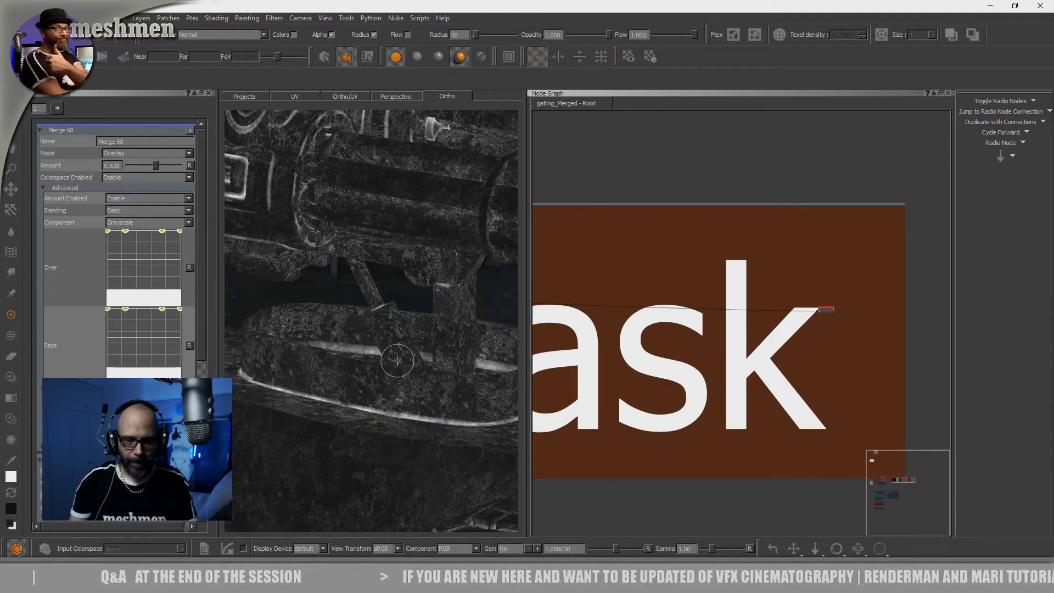
Move the Dirtmask backdrop with its nodes down to sit directly above the DIRT_material backdrop
middle_click_drag(939, 398, 688, 331)
scroll(690, 331, "down", 3)
scroll(690, 331, "down", 6)
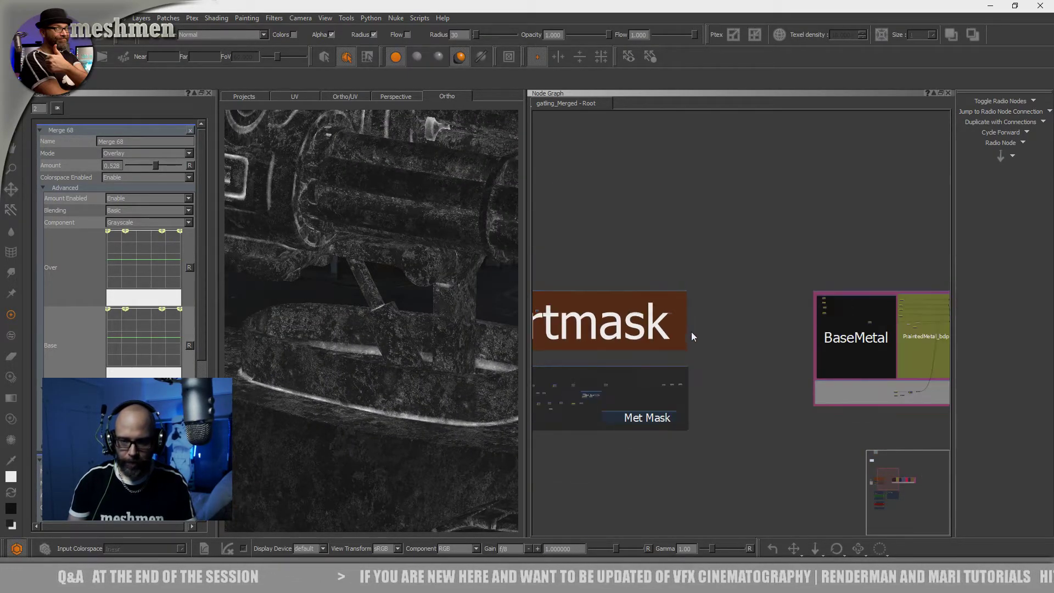
scroll(644, 321, "up", 4)
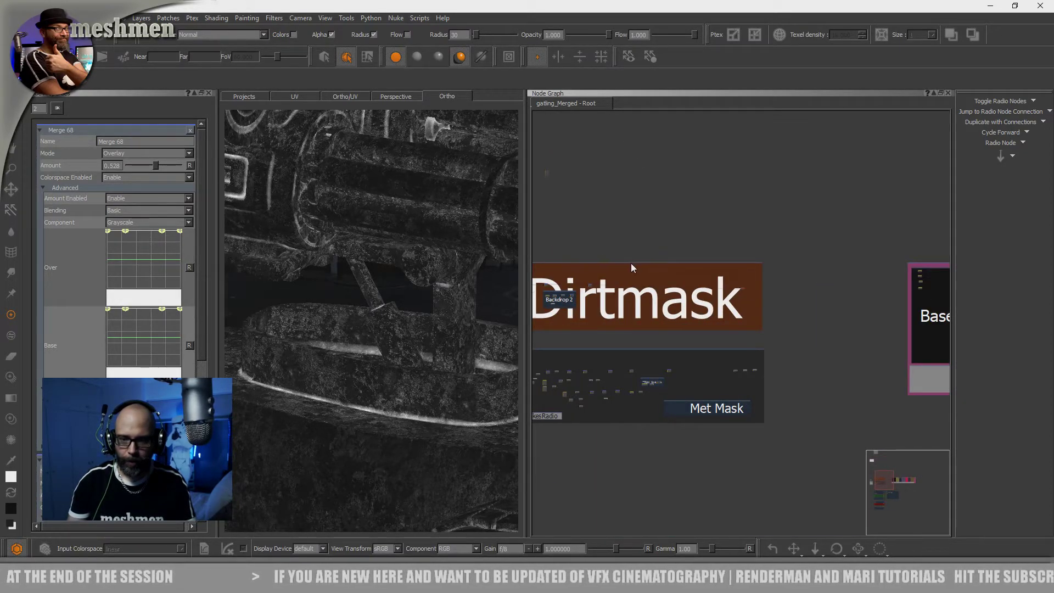
scroll(631, 265, "up", 2)
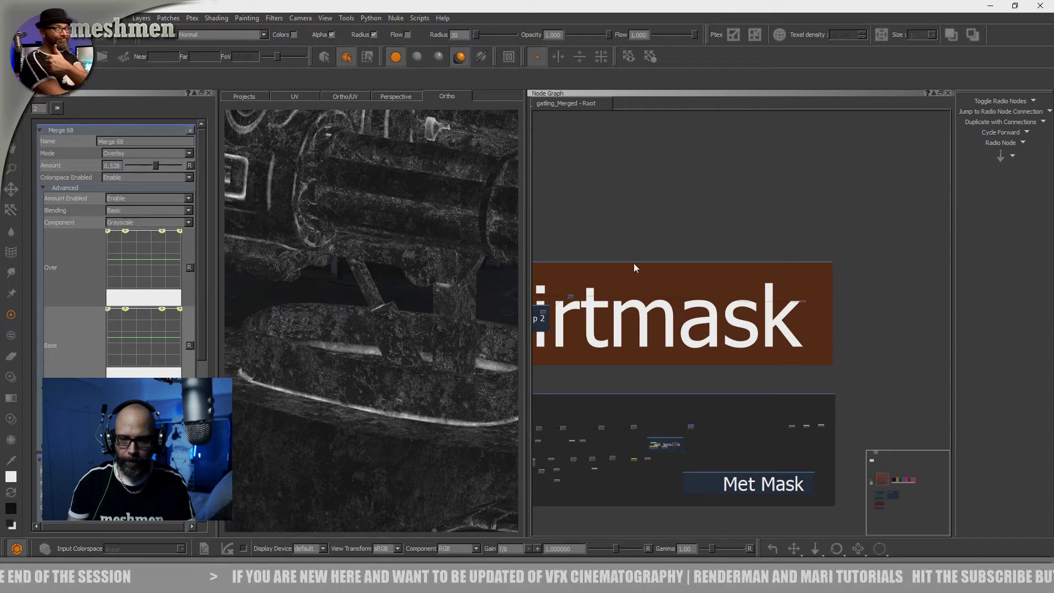
scroll(631, 264, "down", 2)
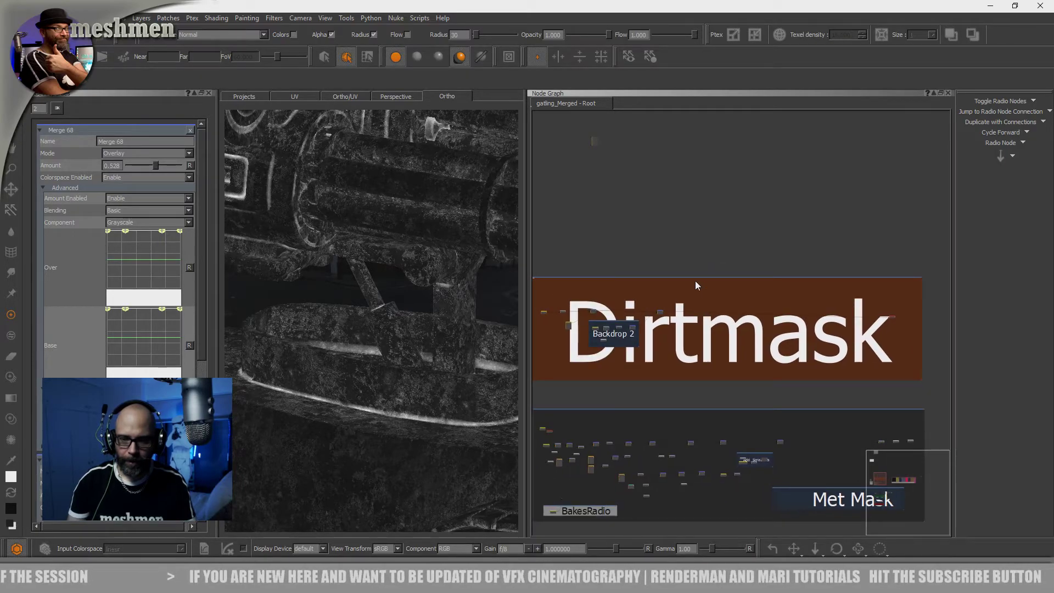
middle_click_drag(659, 283, 687, 252)
left_click(767, 273)
left_click_drag(767, 272, 838, 281)
scroll(834, 279, "down", 3)
middle_click_drag(835, 279, 667, 286)
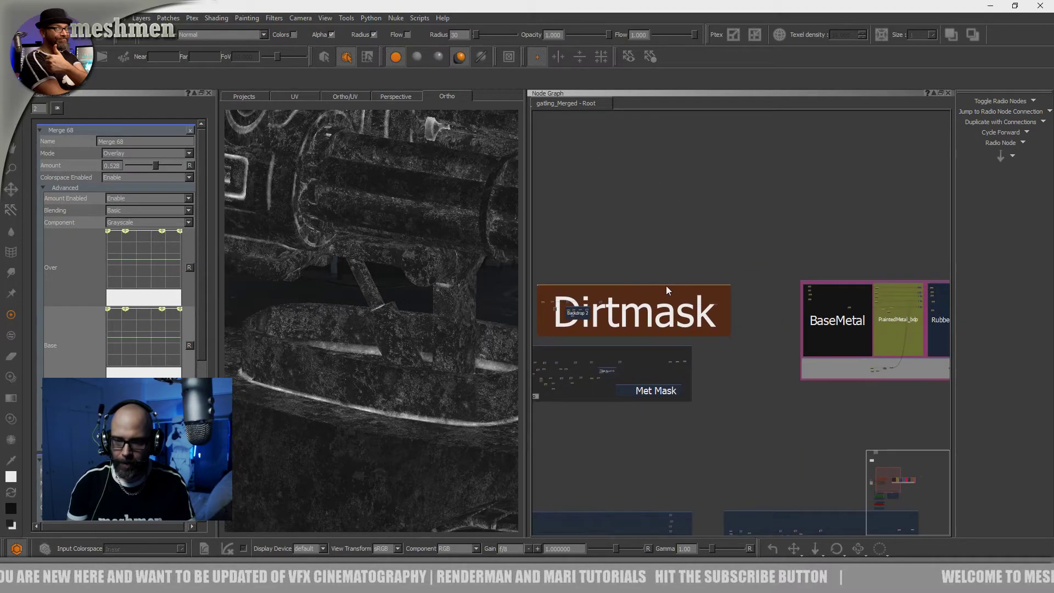
left_click_drag(666, 285, 817, 438)
middle_click_drag(816, 438, 713, 250)
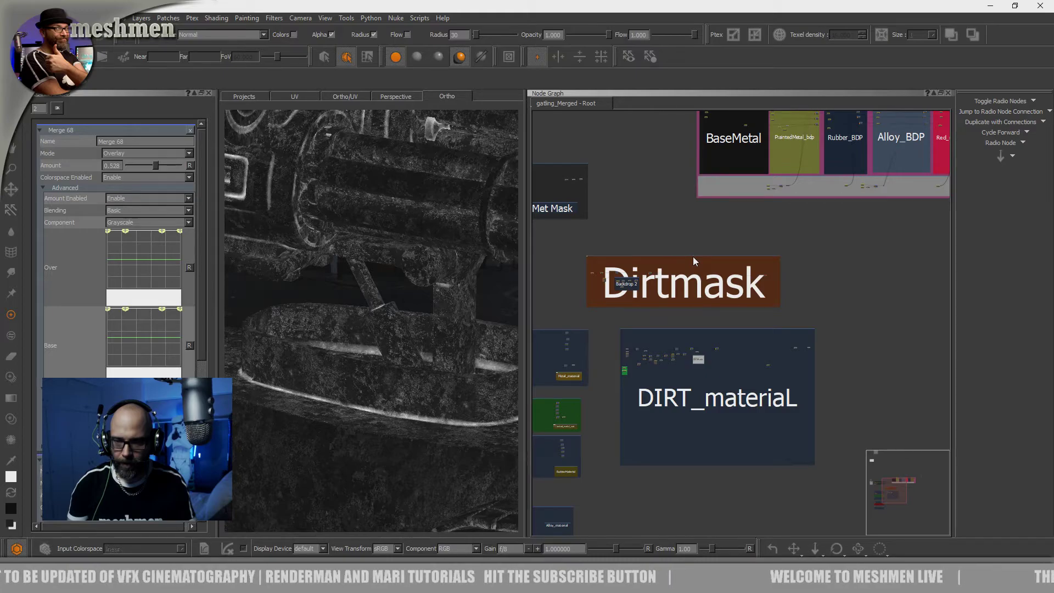
Shift the Dirtmask backdrop sideways to roughly line up its left edge with the DIRT_material backdrop
scroll(692, 256, "up", 2)
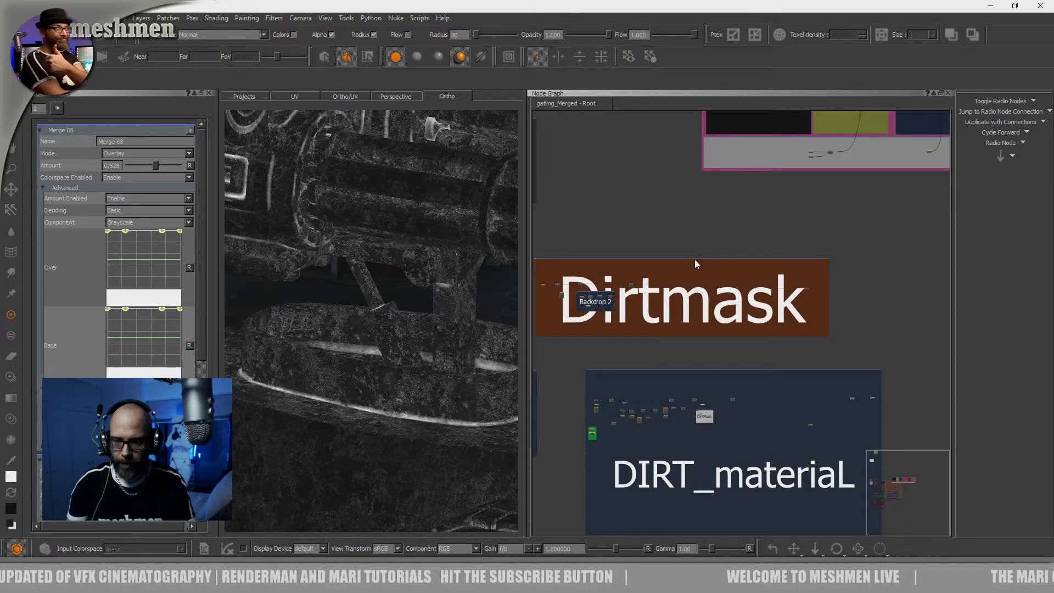
scroll(696, 264, "up", 1)
scroll(732, 280, "up", 2)
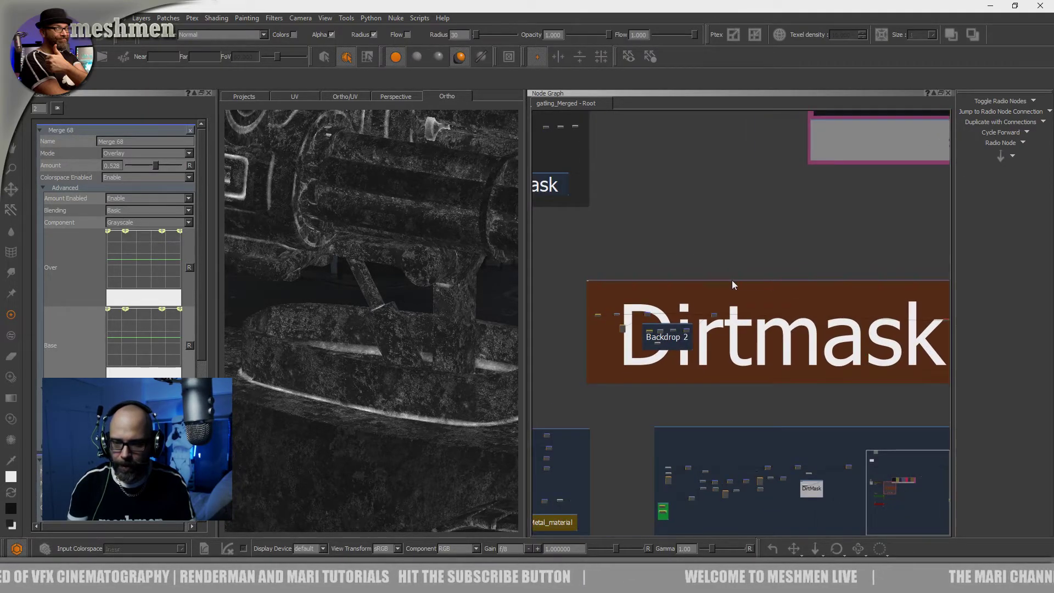
left_click_drag(725, 280, 819, 282)
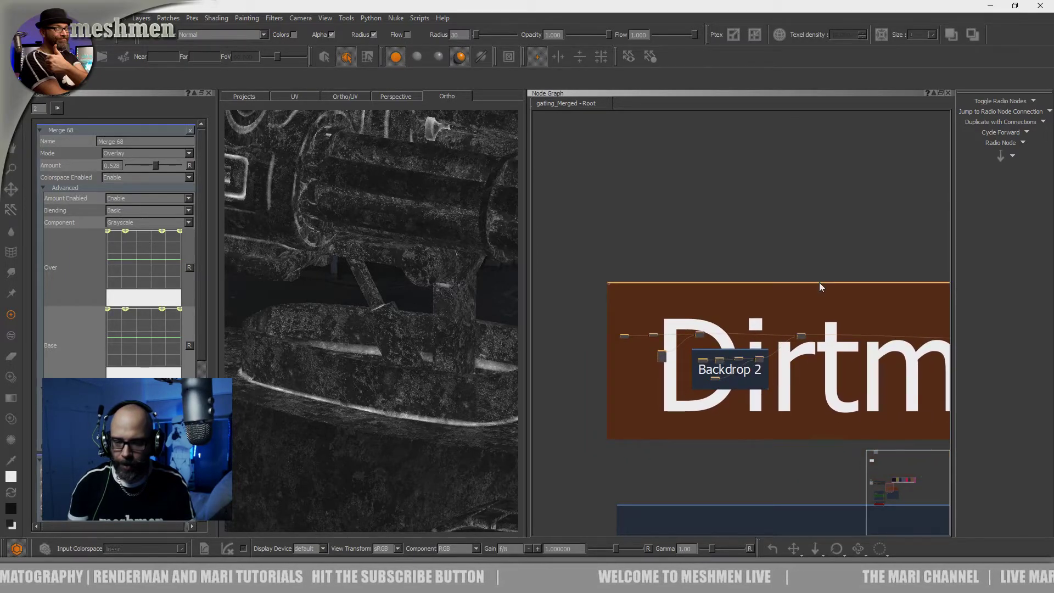
scroll(819, 282, "down", 4)
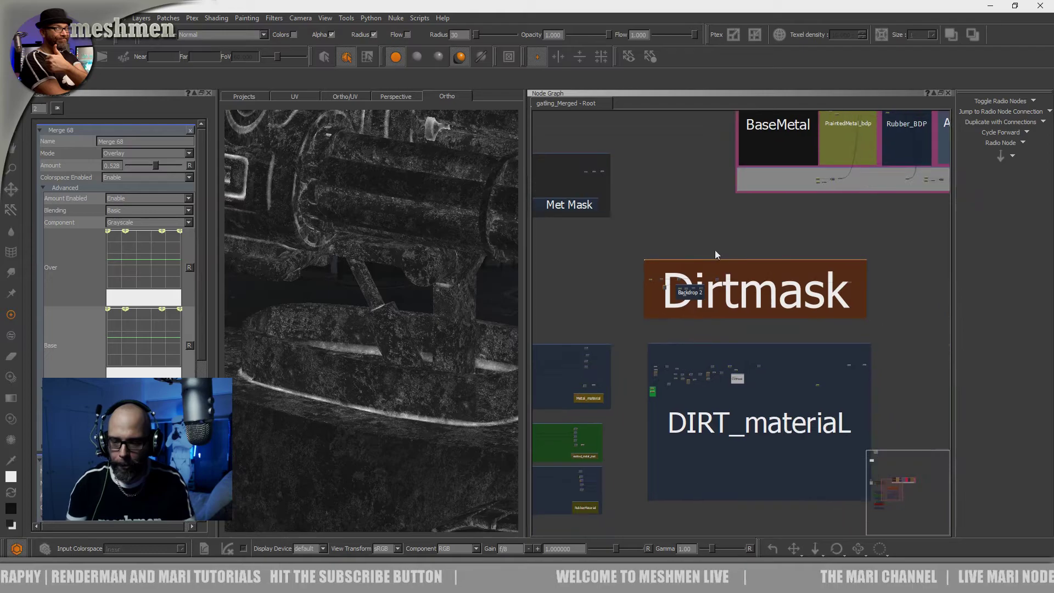
Look over the metal, painted metal and rubber material backdrops beside the DIRT_material backdrop
scroll(728, 337, "up", 4)
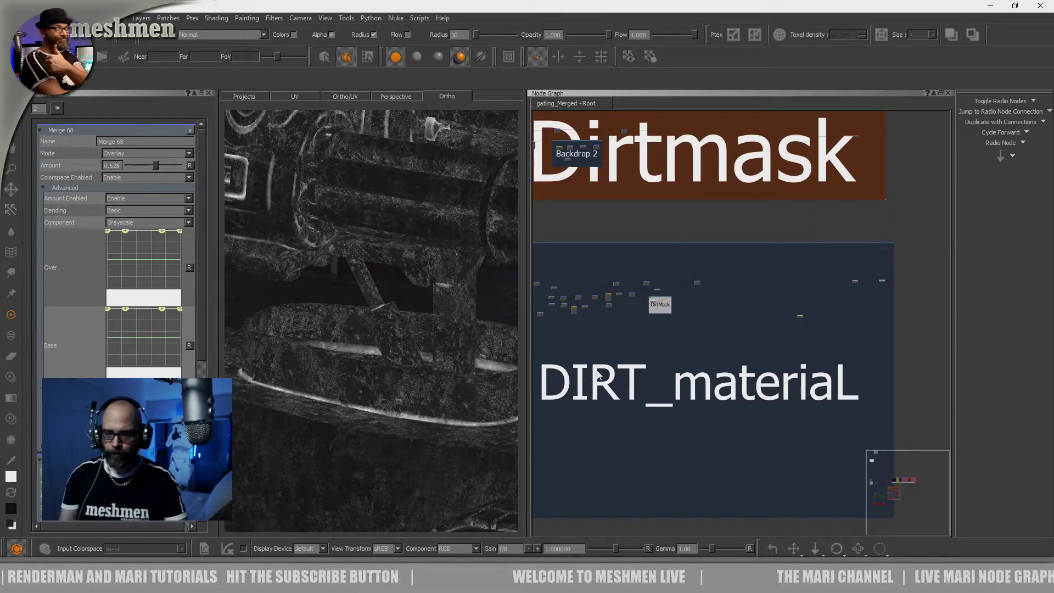
middle_click_drag(813, 380, 941, 345)
middle_click_drag(746, 375, 835, 359)
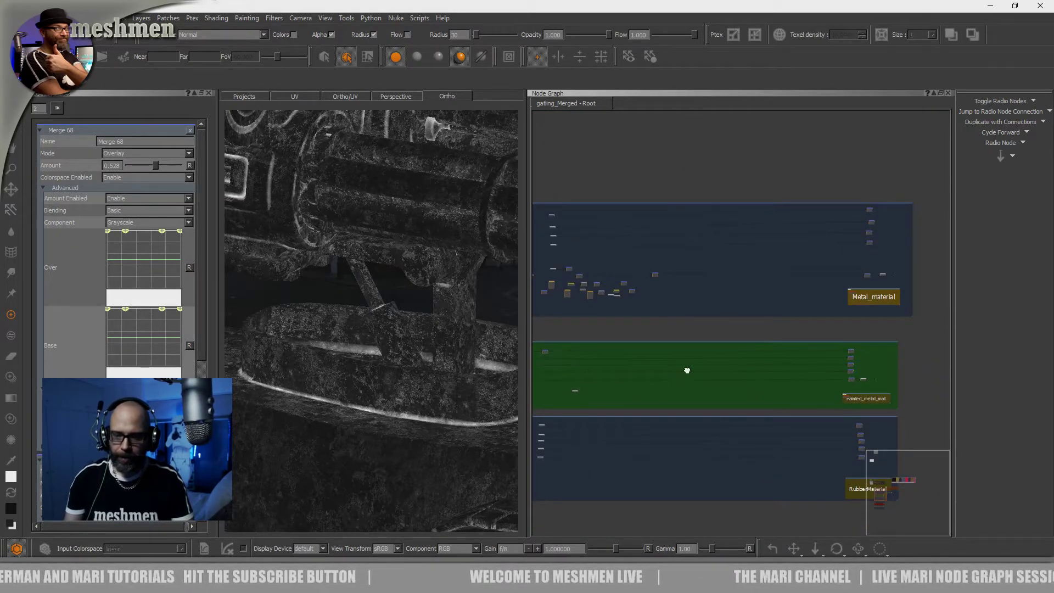
middle_click_drag(682, 370, 770, 358)
middle_click_drag(658, 343, 647, 346)
middle_click_drag(749, 356, 509, 354)
middle_click_drag(780, 346, 630, 335)
middle_click_drag(704, 304, 703, 314)
Add a Color node in the empty area below the bakes backdrop inside DIRT_material
scroll(702, 313, "up", 4)
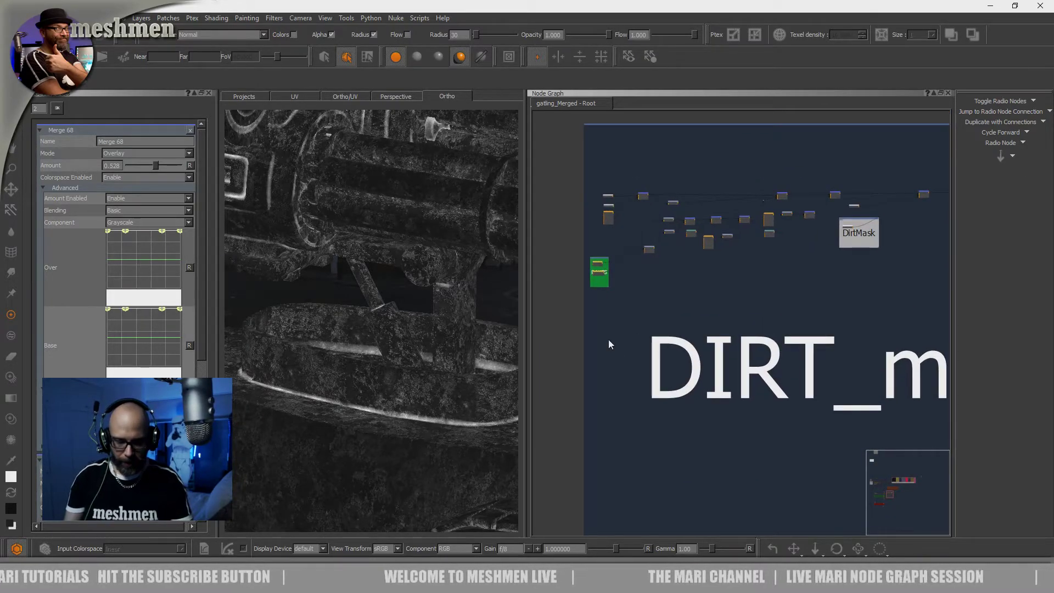
scroll(616, 340, "up", 2)
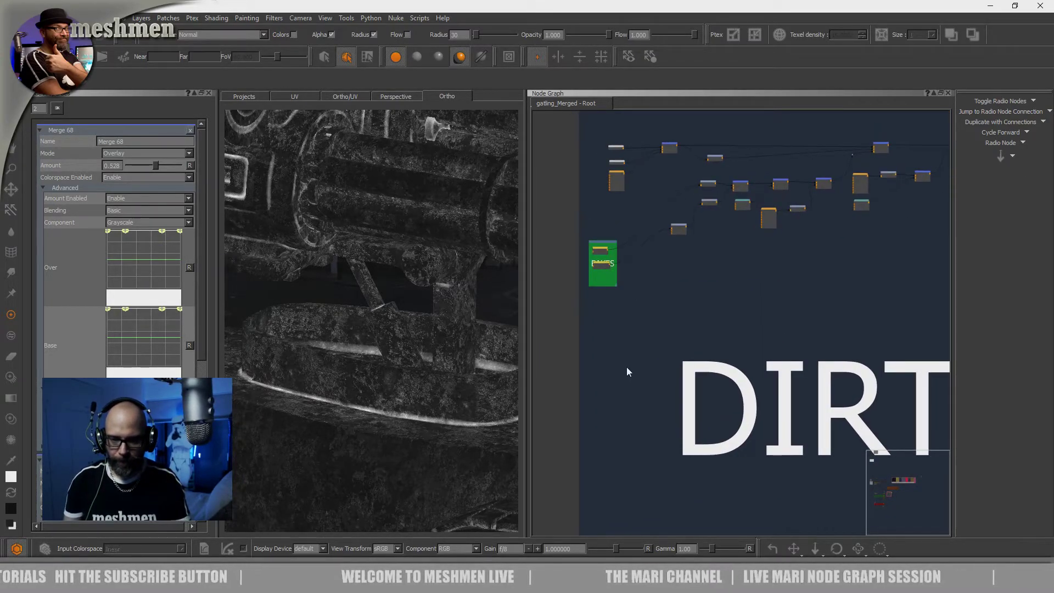
key("Tab")
type("col")
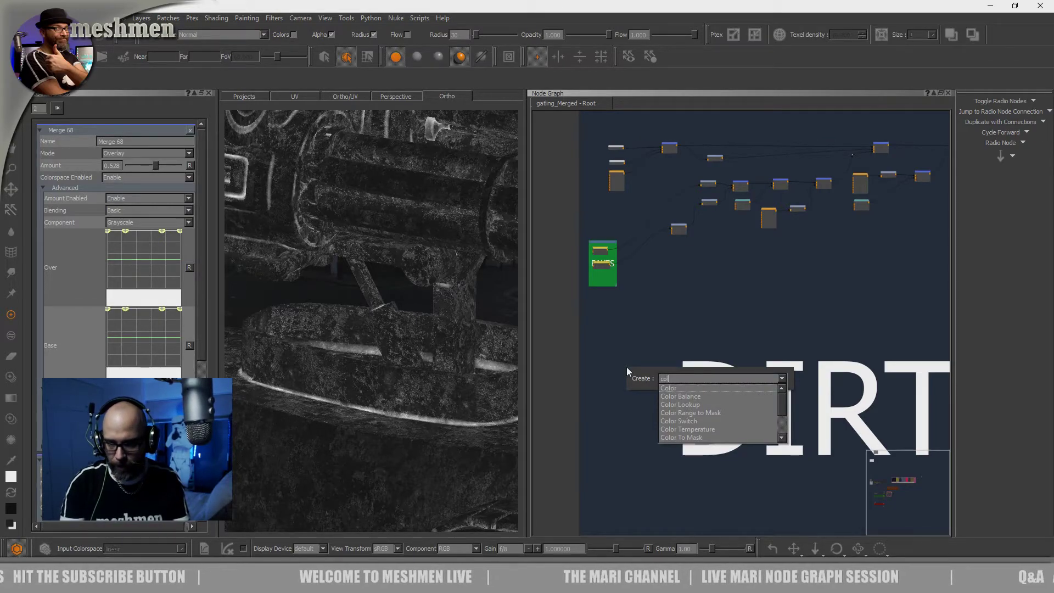
key("Return")
scroll(627, 368, "up", 3)
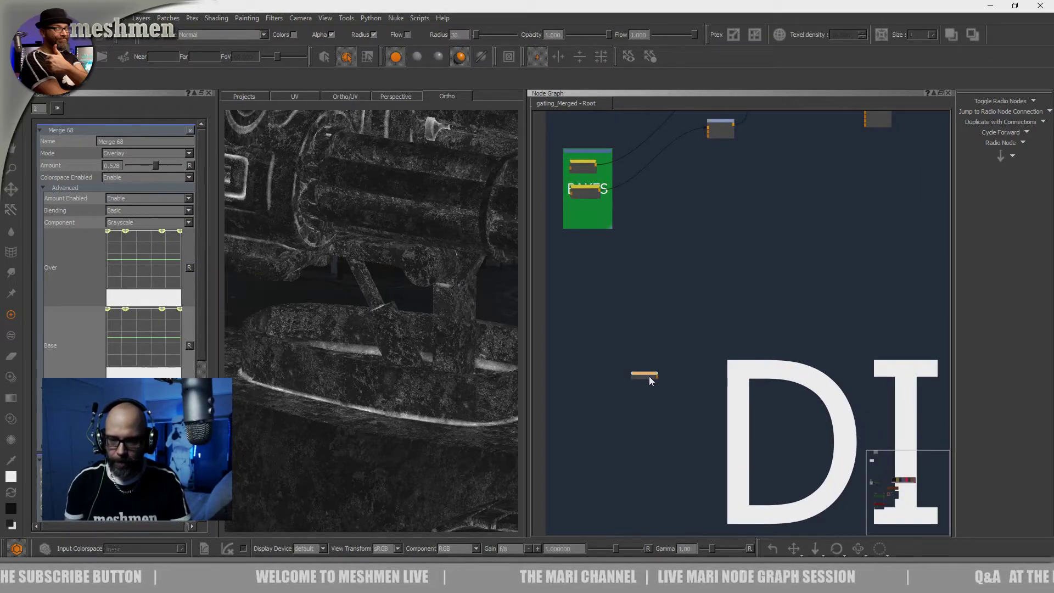
Set the new Color node's color intensity to 0.65
left_click(622, 372)
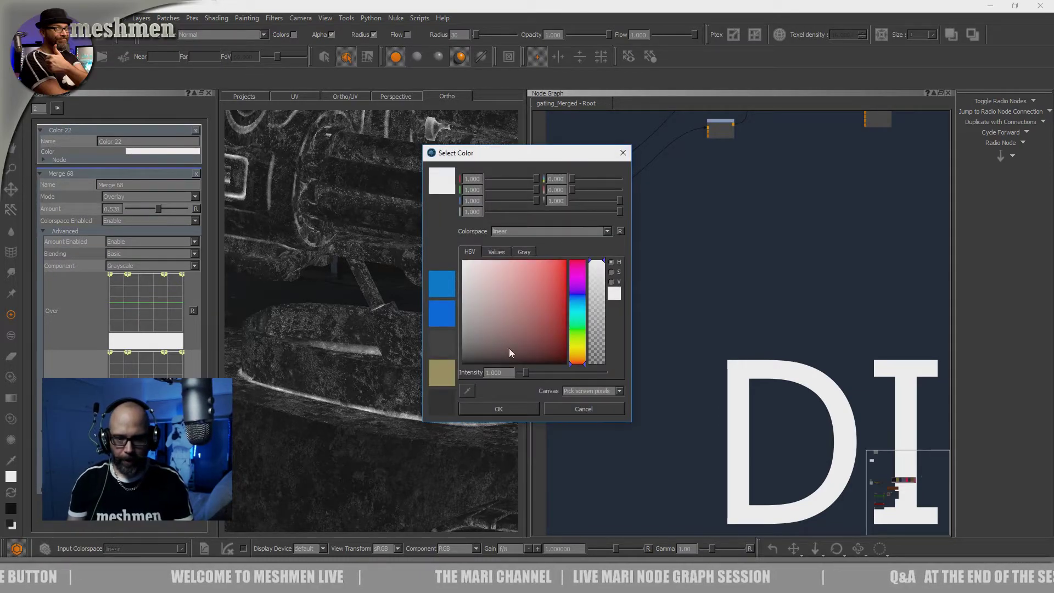
left_click_drag(503, 373, 466, 368)
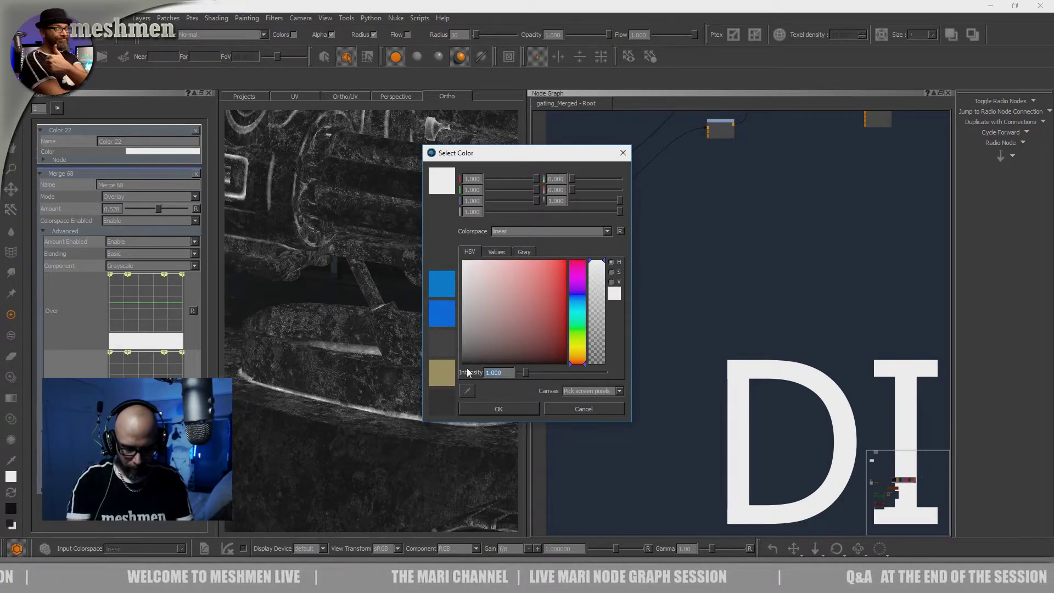
type("0.7")
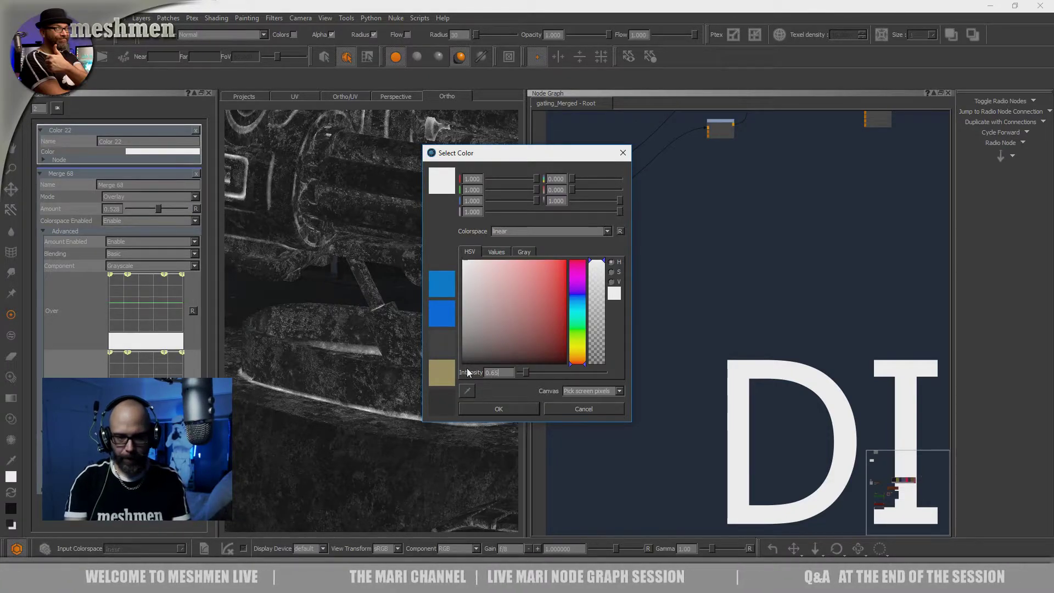
key("Return")
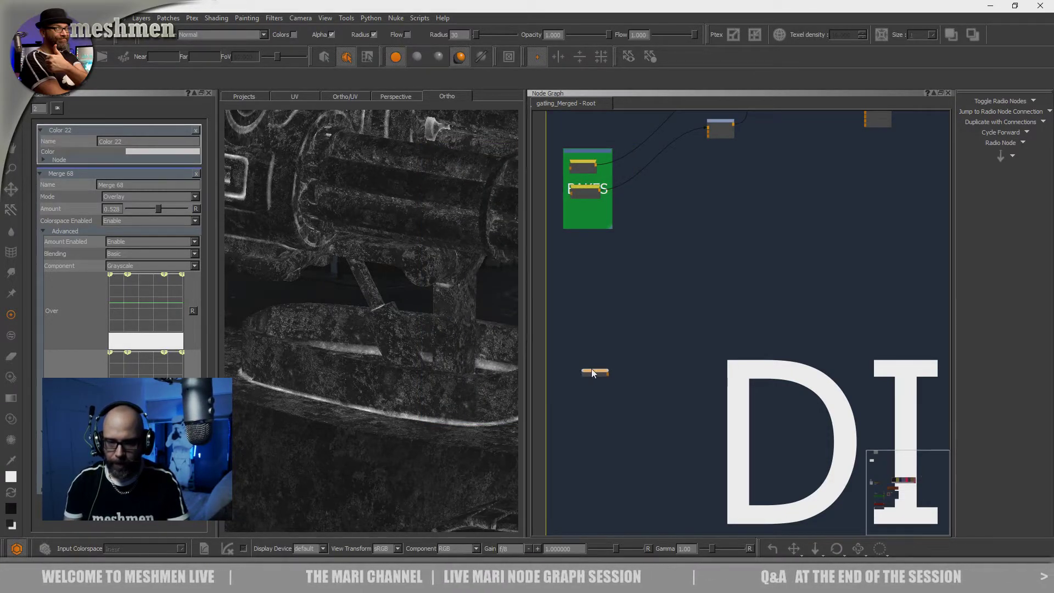
Add a Merge node fed by the new Color node, give it a name beginning with DirtRo, and place it farther right
scroll(598, 371, "down", 3)
scroll(595, 361, "down", 2)
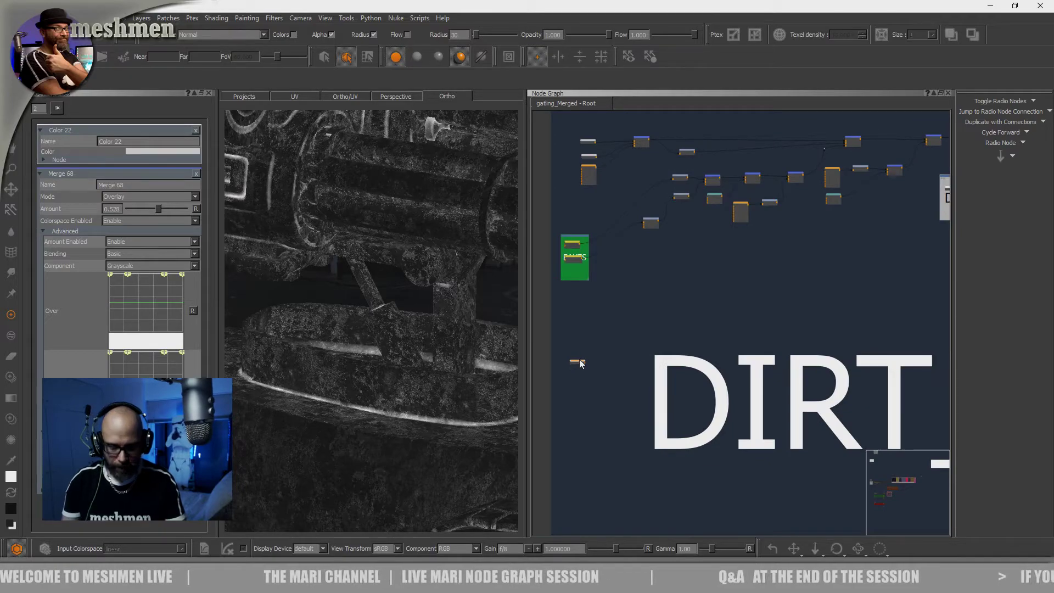
scroll(612, 361, "up", 5)
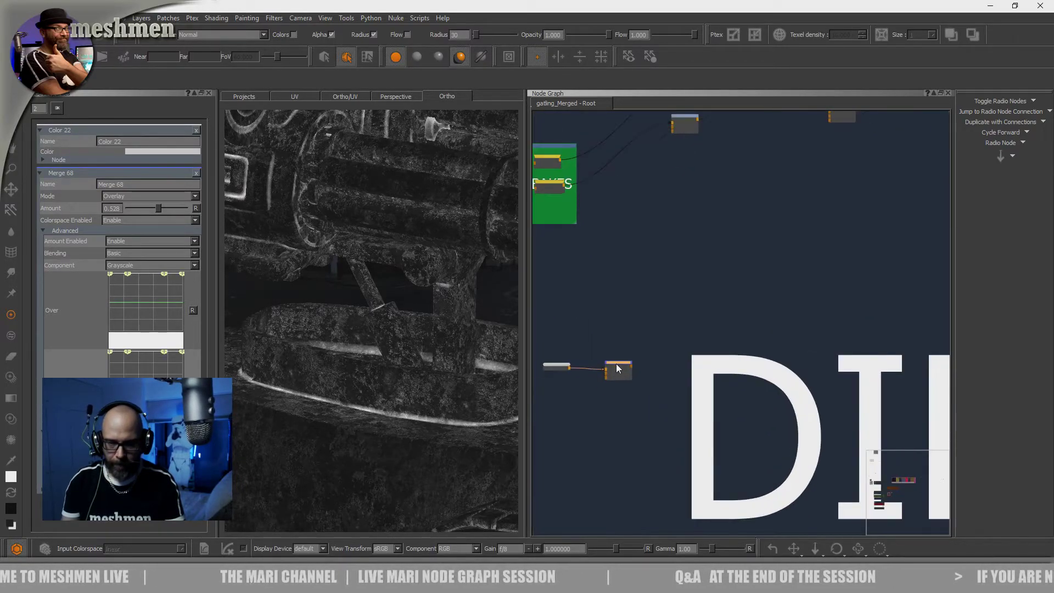
left_click_drag(620, 366, 625, 366)
double_click(626, 365)
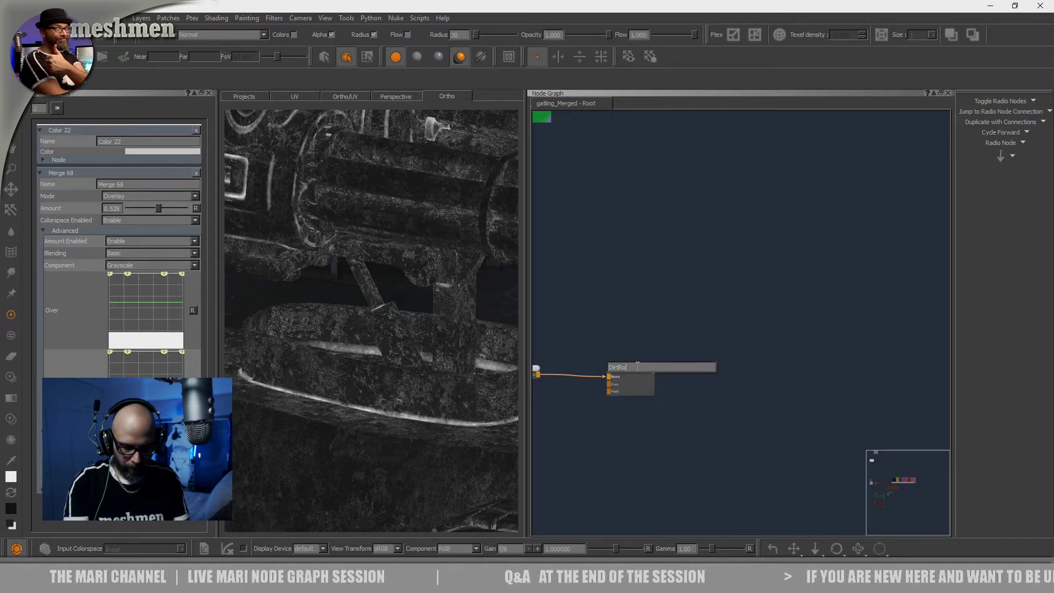
key("Return")
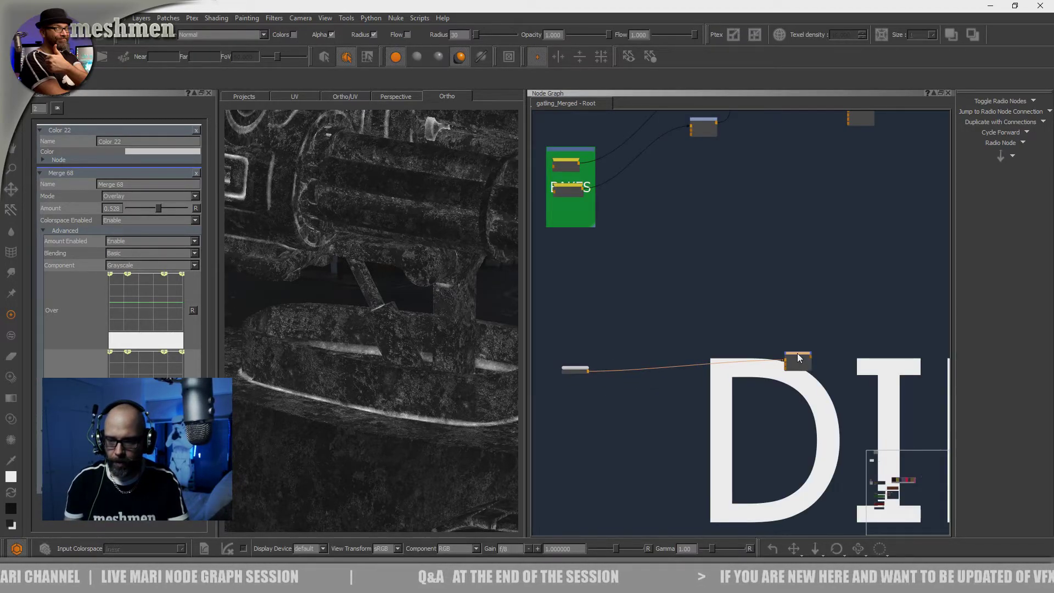
scroll(797, 353, "down", 5)
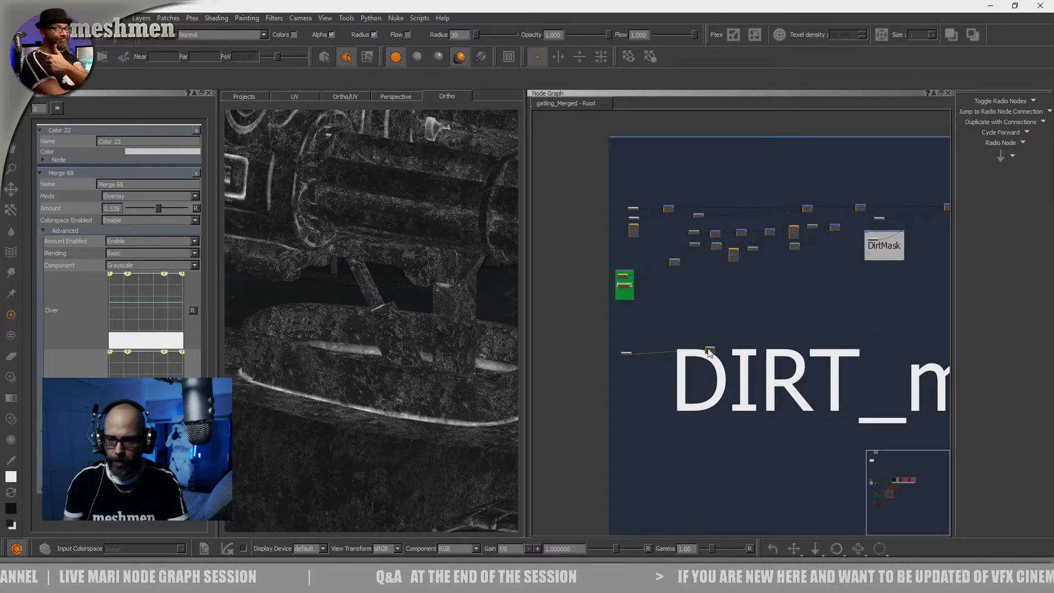
Duplicate the connected Color and Merge pair twice, placing one copy above and one below the original
scroll(682, 345, "up", 5)
left_click_drag(871, 317, 588, 383)
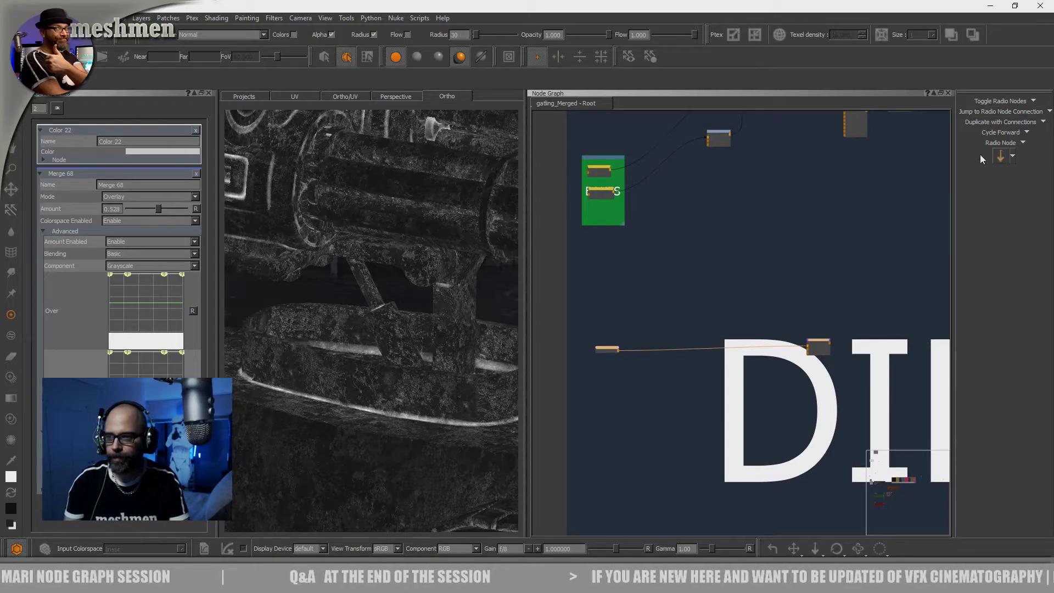
key("ctrl+c")
key("ctrl+v")
left_click_drag(818, 383, 820, 313)
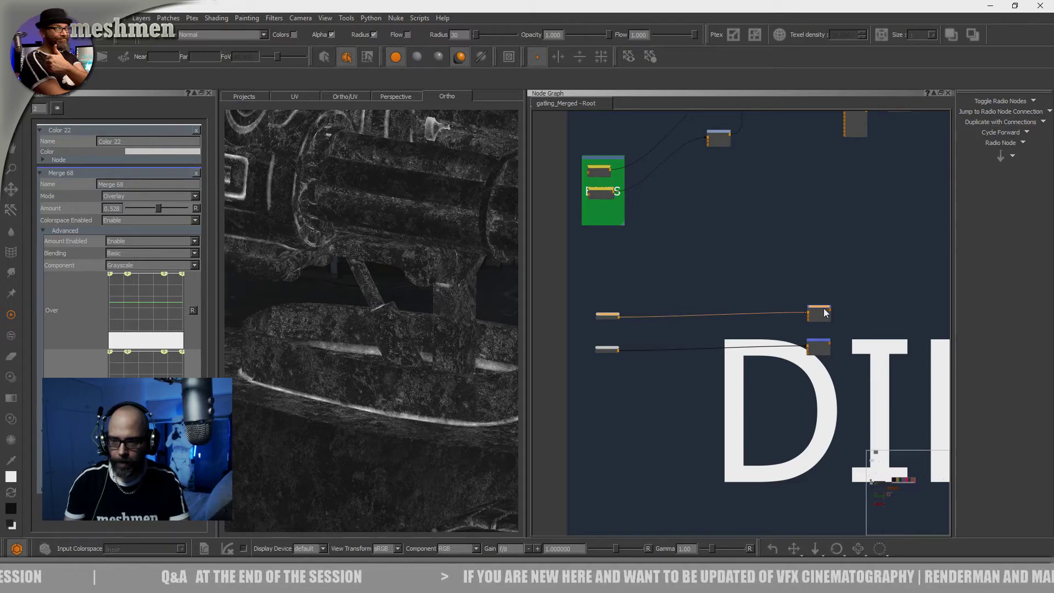
key("ctrl+v")
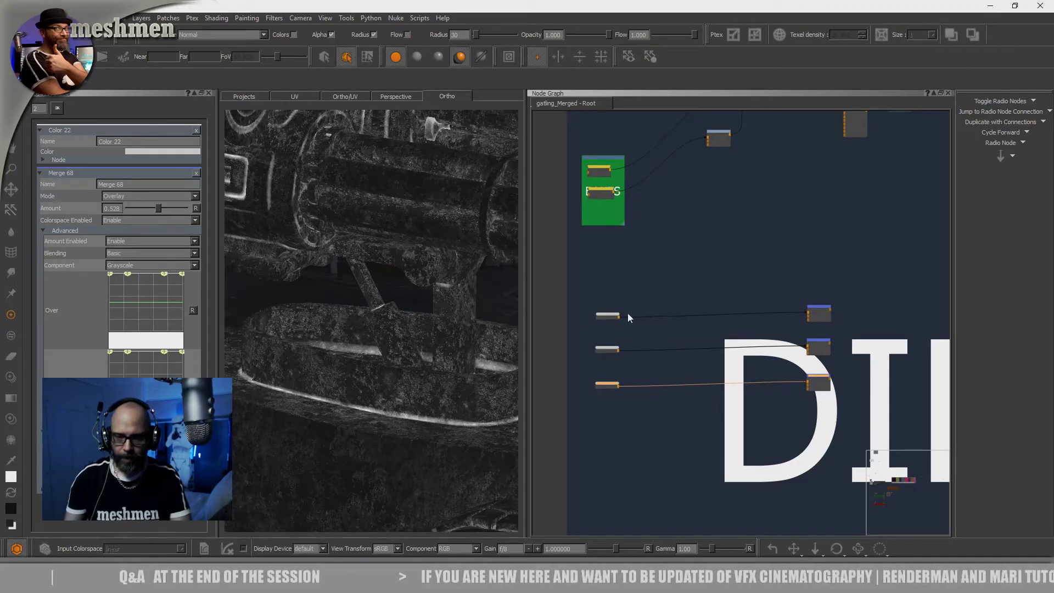
Look over the three Color and Merge rows in relation to the DirtMask branch and check the individual Color nodes
scroll(591, 328, "up", 2)
scroll(689, 322, "down", 5)
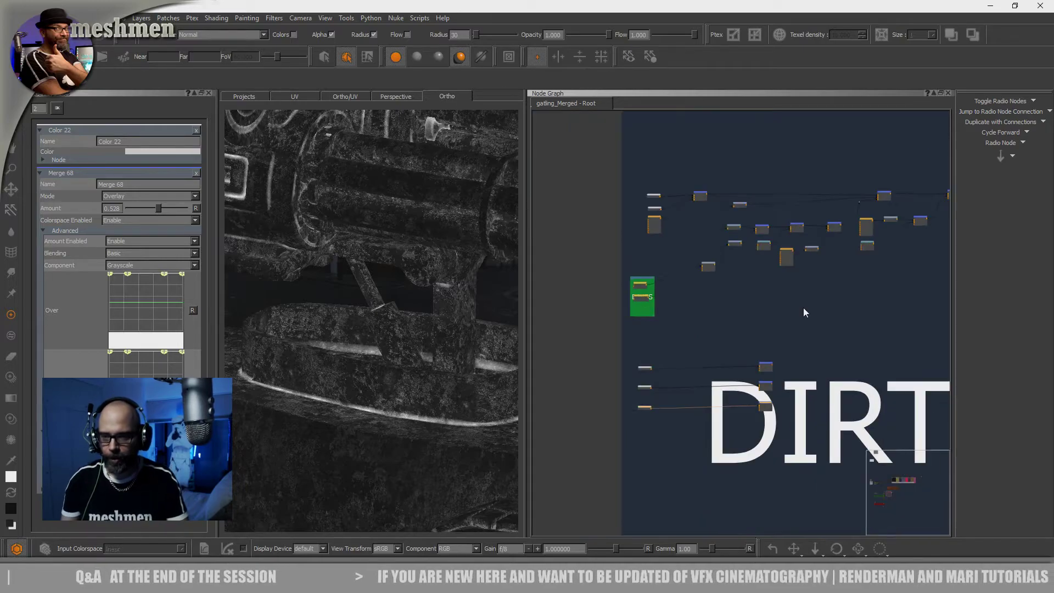
scroll(802, 311, "up", 5)
mouse_move(811, 288)
middle_mouse_down()
mouse_move(610, 304)
mouse_move(876, 278)
middle_mouse_up()
middle_click_drag(537, 365, 713, 321)
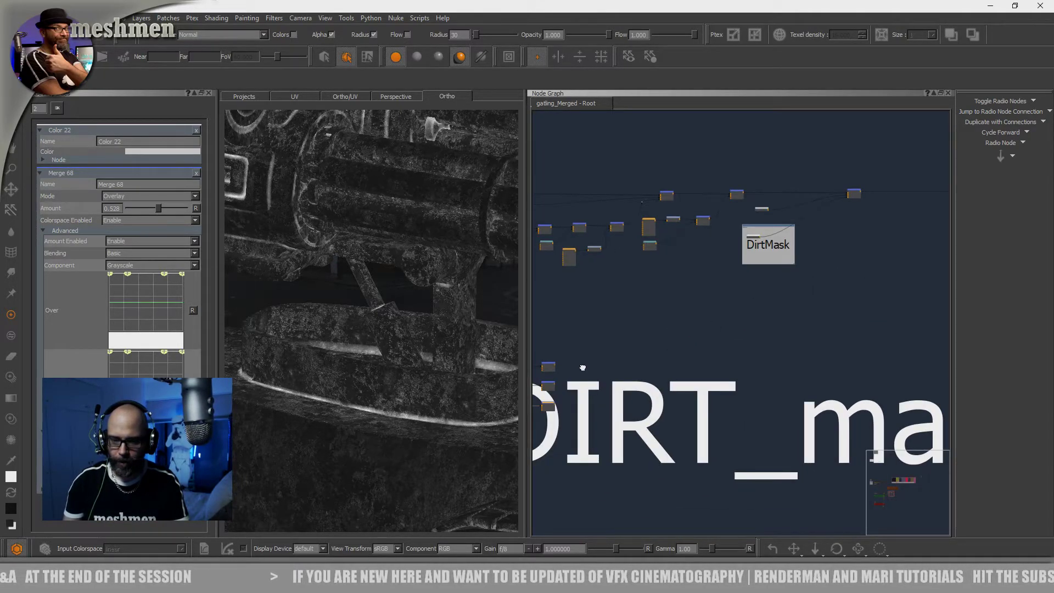
middle_click_drag(582, 367, 749, 347)
scroll(590, 341, "up", 4)
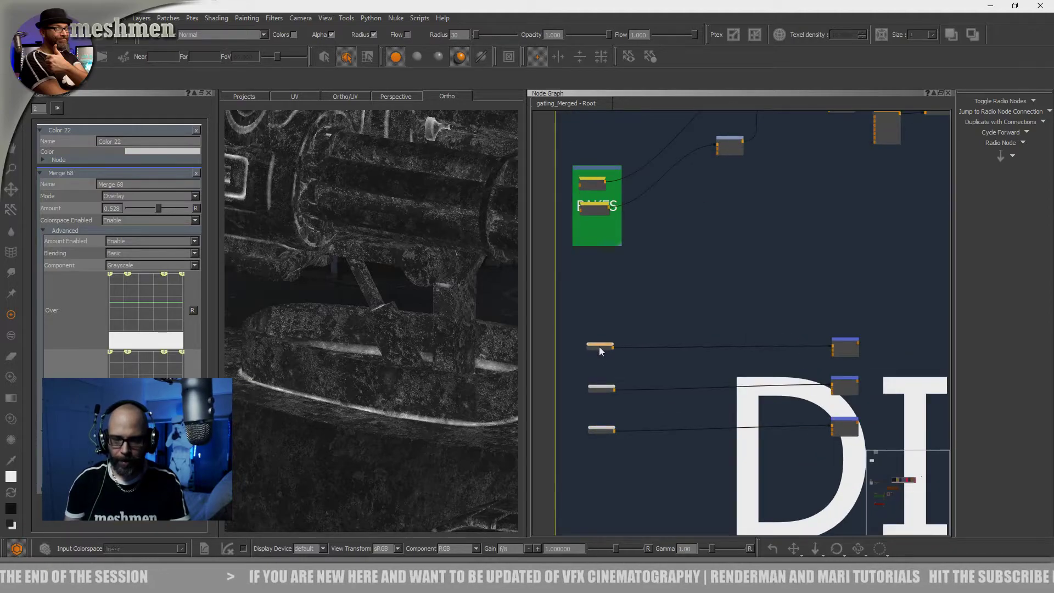
left_click(599, 387)
left_click(599, 430)
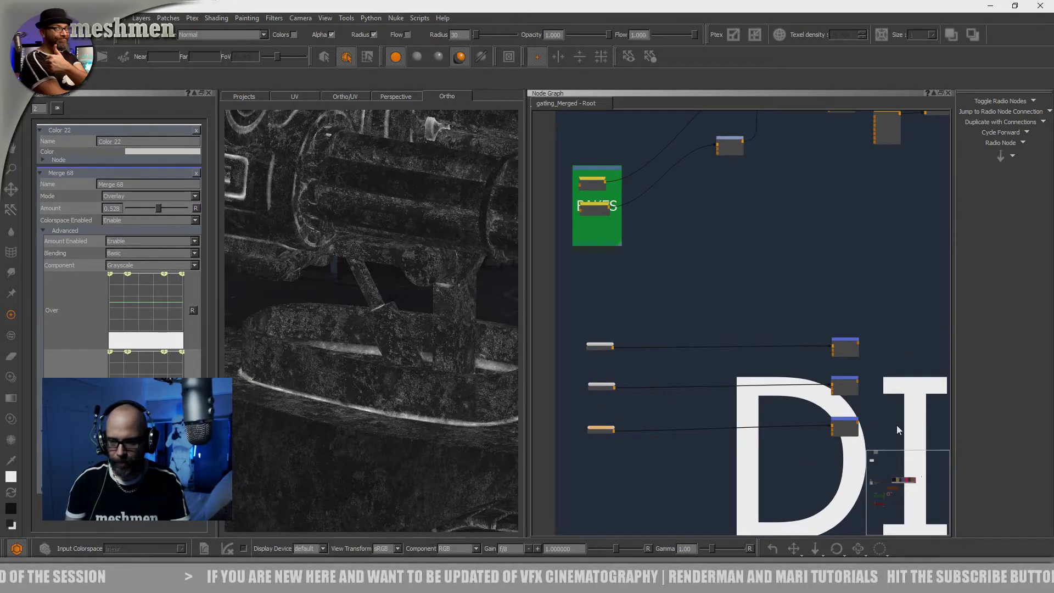
Duplicate the lowest connected Color and Merge pair and place the copy below it as a fourth row
left_click_drag(866, 410, 580, 459)
middle_click_drag(640, 445, 631, 434)
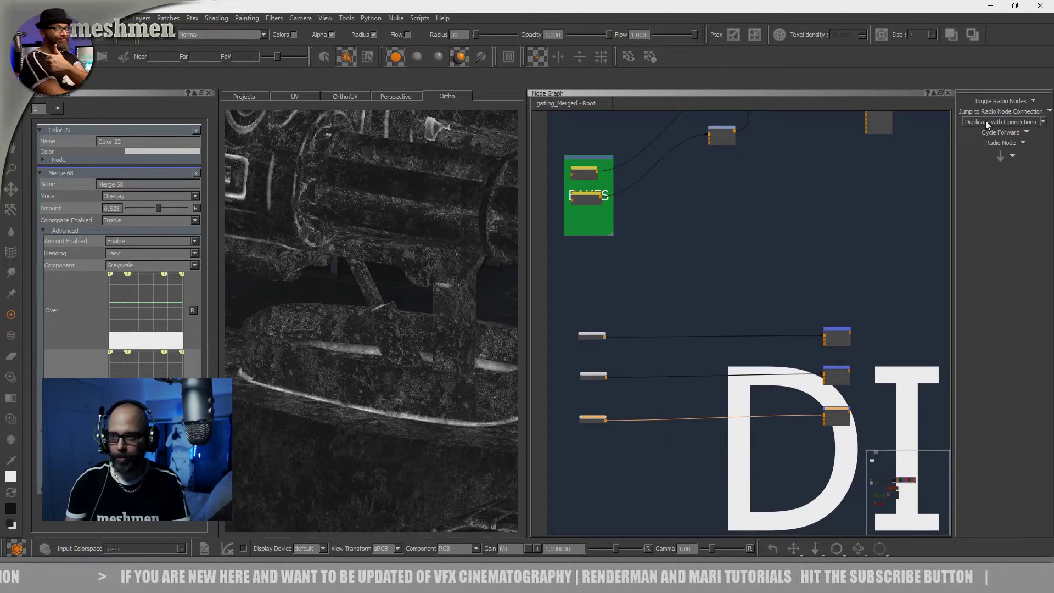
left_click_drag(838, 409, 838, 449)
middle_click_drag(677, 438, 672, 430)
Move the four Merge nodes together far to the right, near the end of the DIRT_material backdrop
scroll(735, 399, "down", 4)
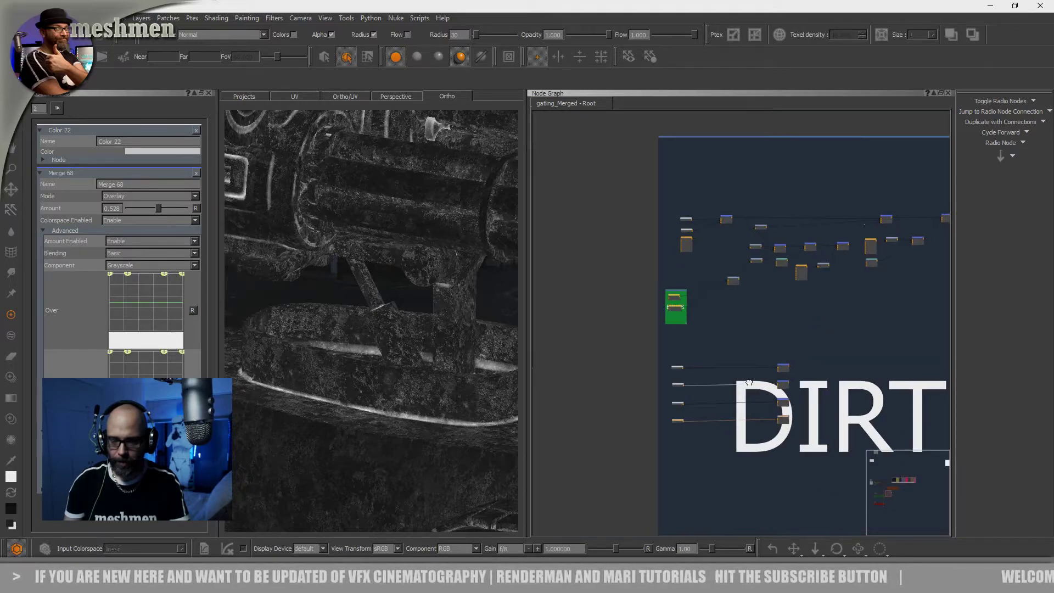
left_click_drag(673, 421, 903, 422)
middle_click_drag(902, 414, 660, 380)
scroll(660, 380, "down", 2)
scroll(661, 384, "down", 1)
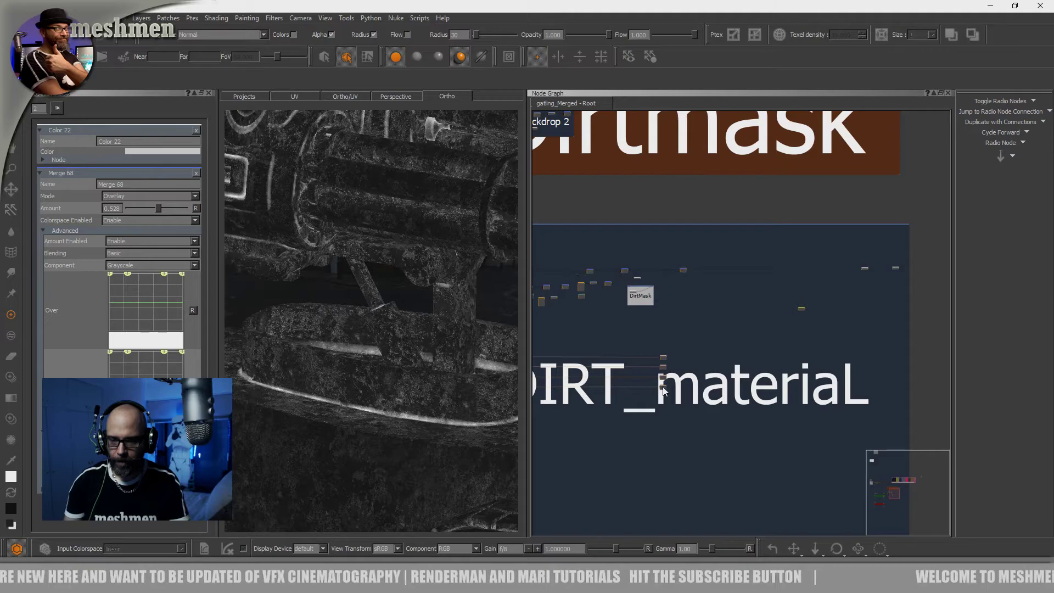
middle_click_drag(746, 407, 884, 387)
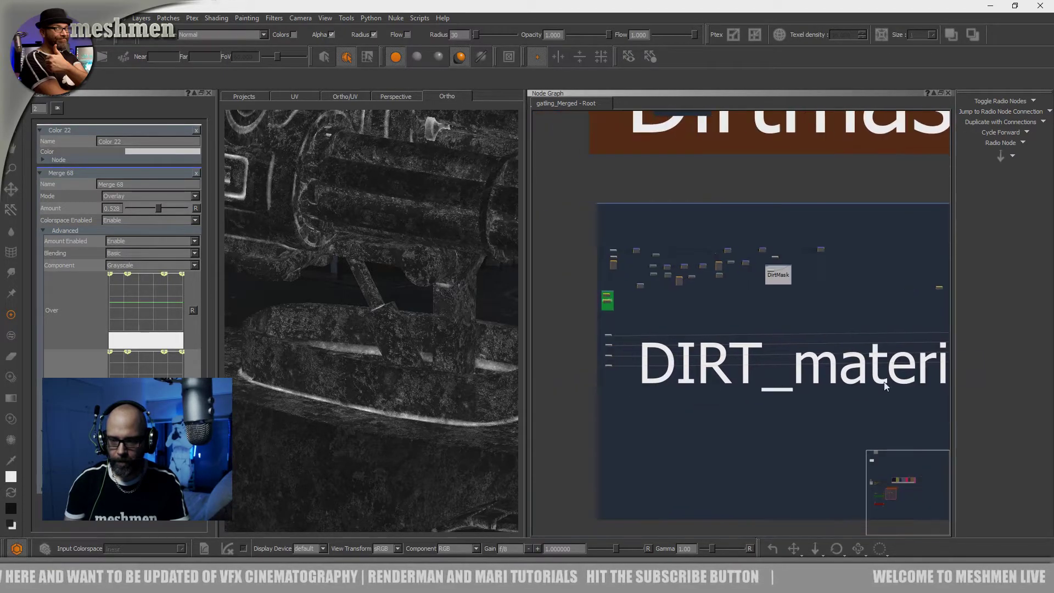
Clear the name of the large DIRT_material backdrop
left_click(724, 204)
left_click_drag(147, 142, 40, 132)
key("BackSpace")
scroll(630, 269, "down", 4)
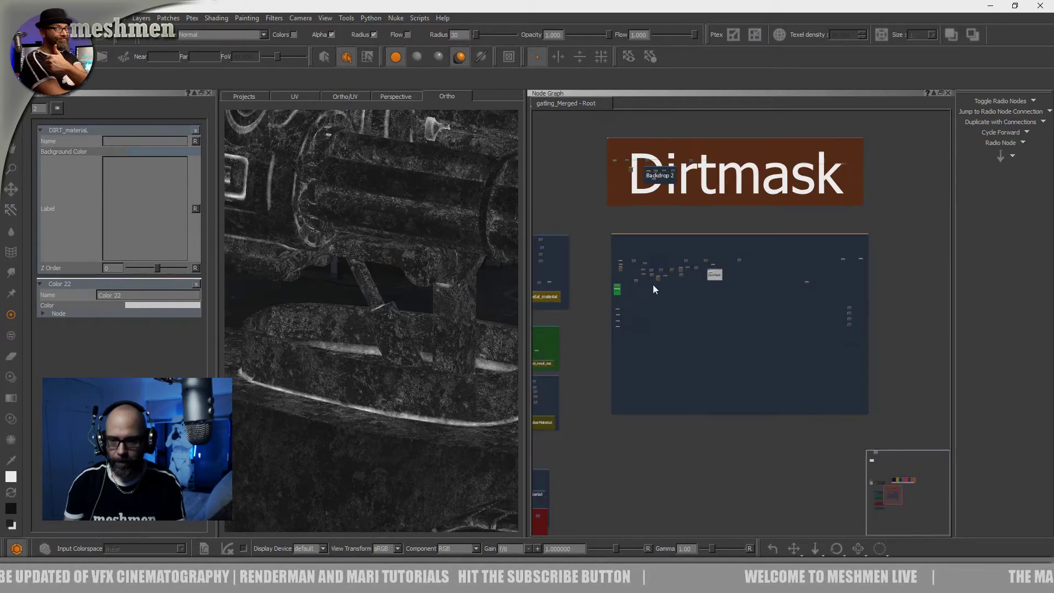
Create a new Backdrop node in the lower-right corner of the large blue backdrop and enlarge it into a wide label strip
middle_click_drag(793, 354, 689, 347)
scroll(689, 347, "down", 1)
scroll(697, 359, "up", 2)
scroll(693, 375, "up", 4)
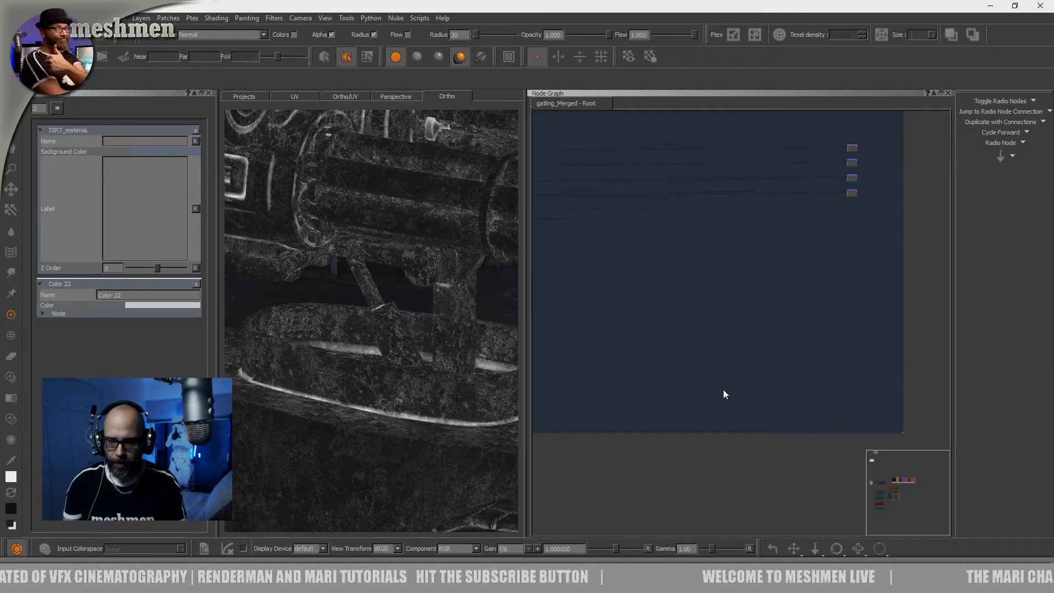
key("Tab")
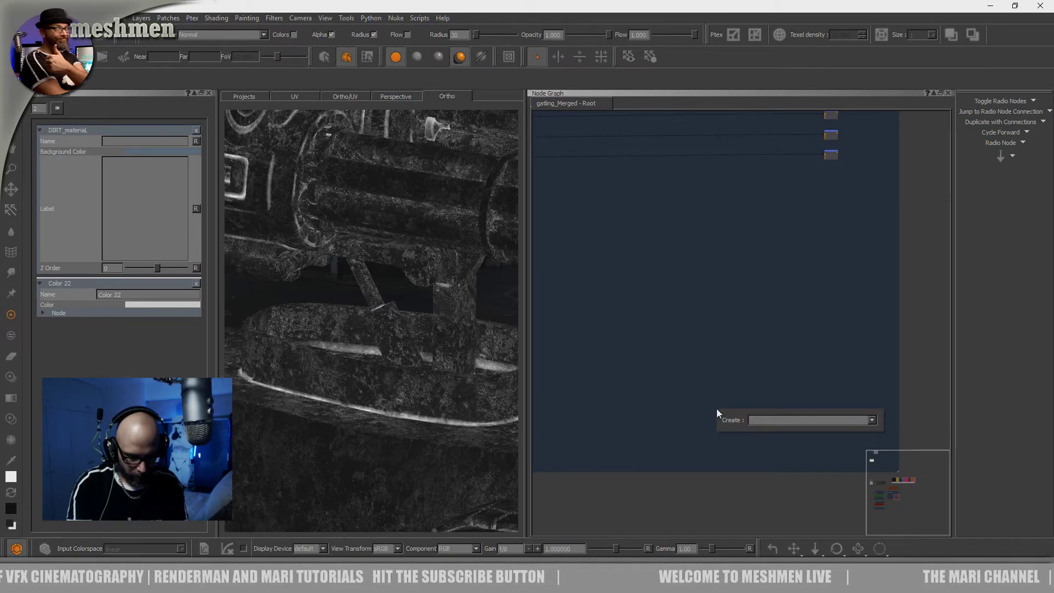
type("back")
key("Return")
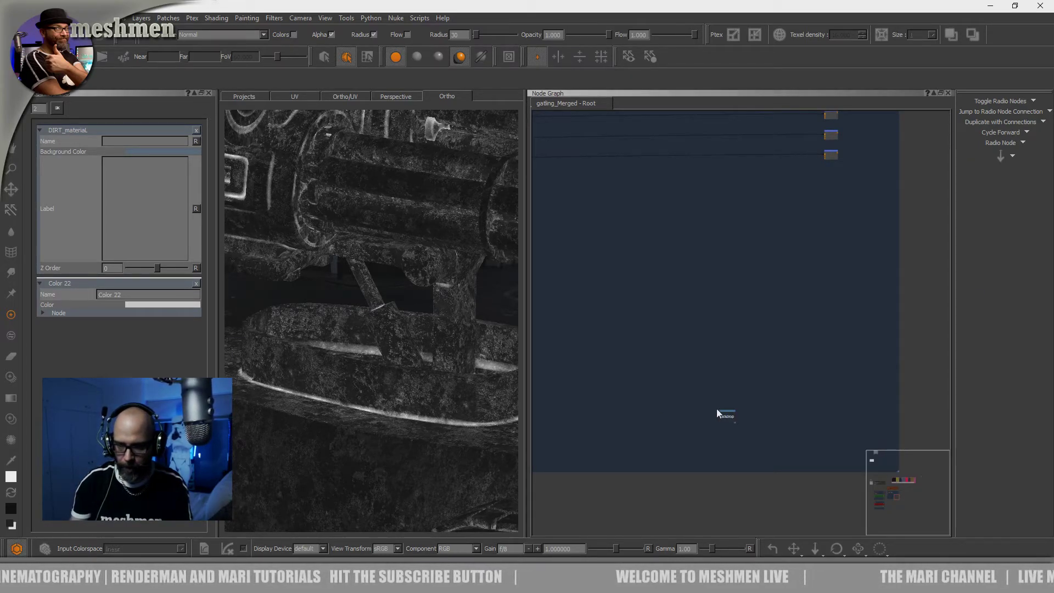
left_click_drag(733, 421, 864, 454)
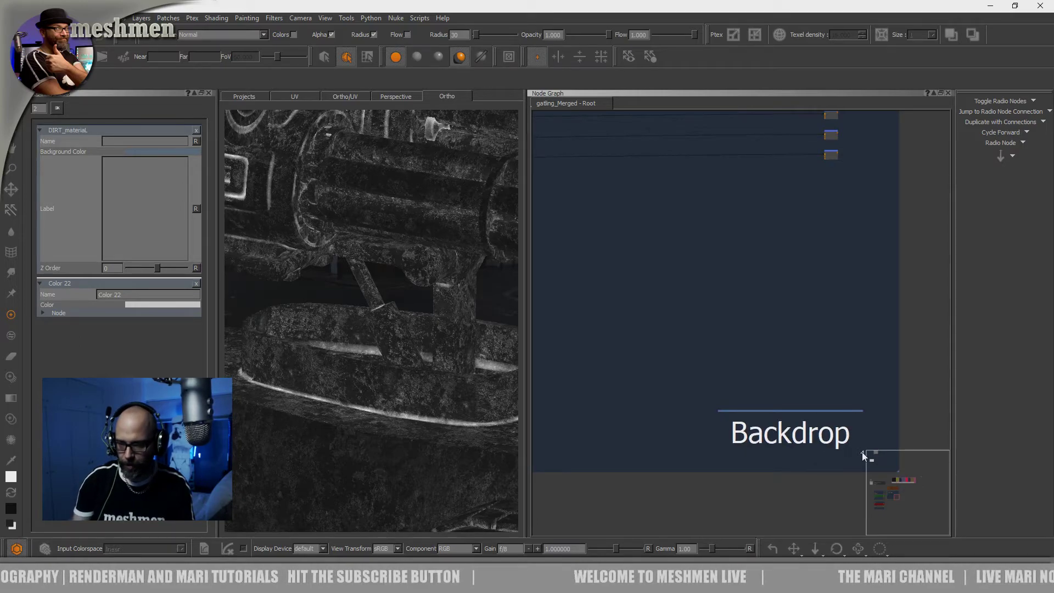
left_click_drag(773, 411, 769, 409)
middle_click_drag(775, 397, 686, 302)
scroll(766, 371, "up", 3)
scroll(686, 301, "up", 2)
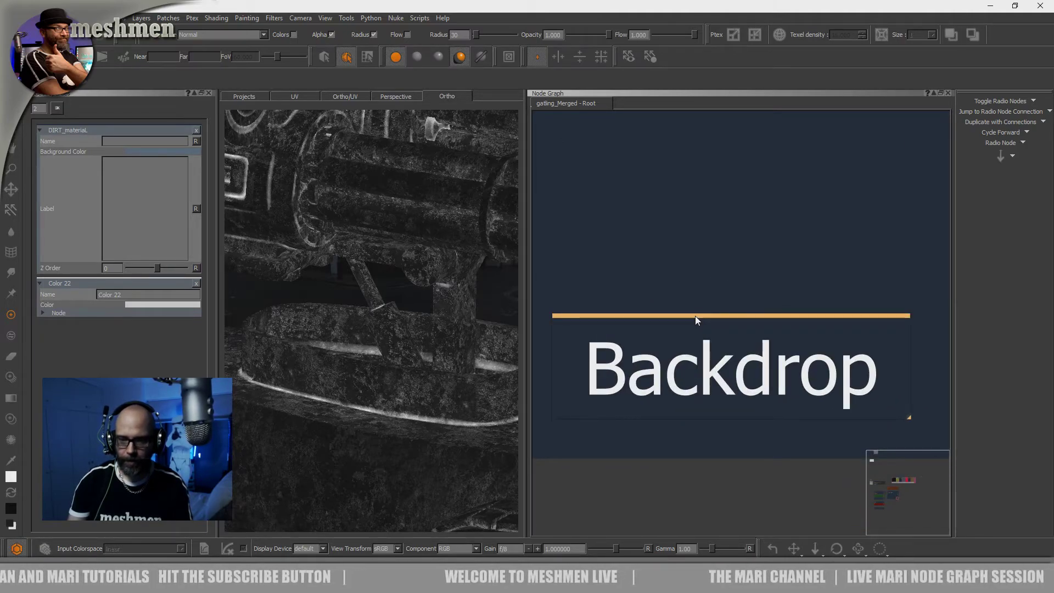
Name the new small backdrop Dirtmaterial
double_click(695, 316)
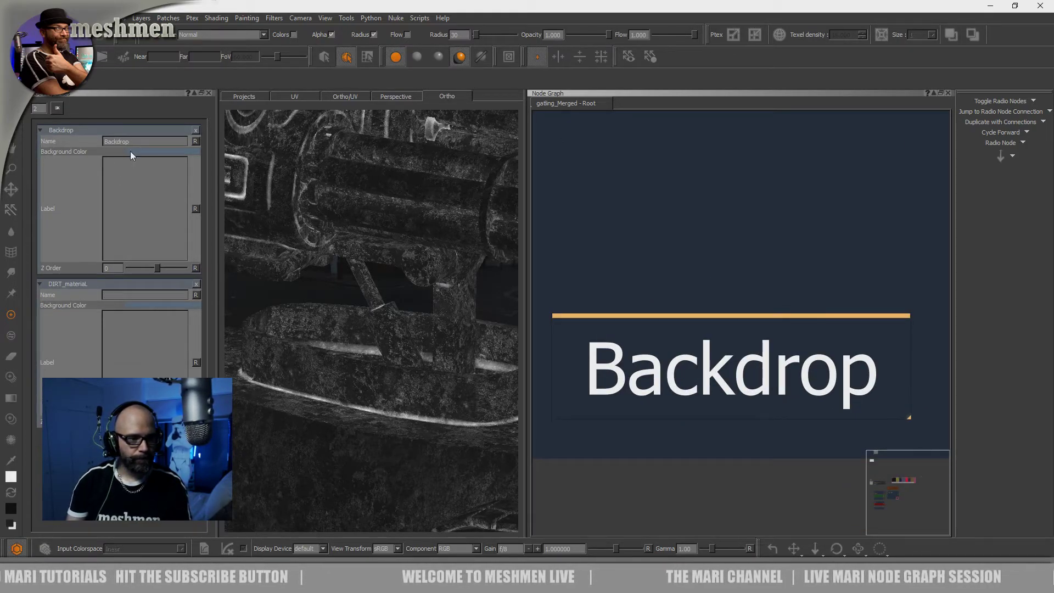
type("Dirt")
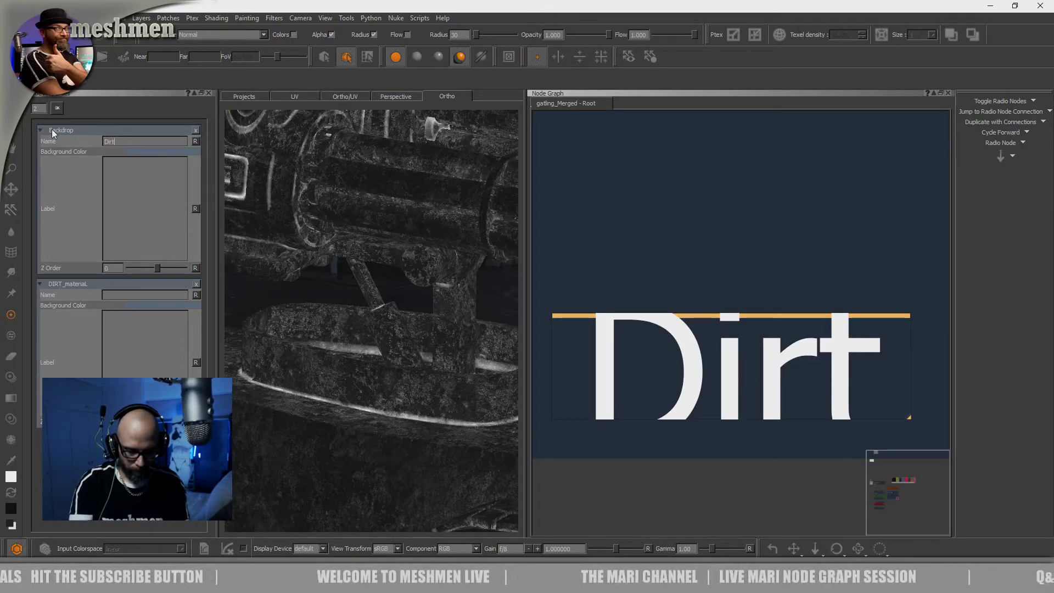
type("?material")
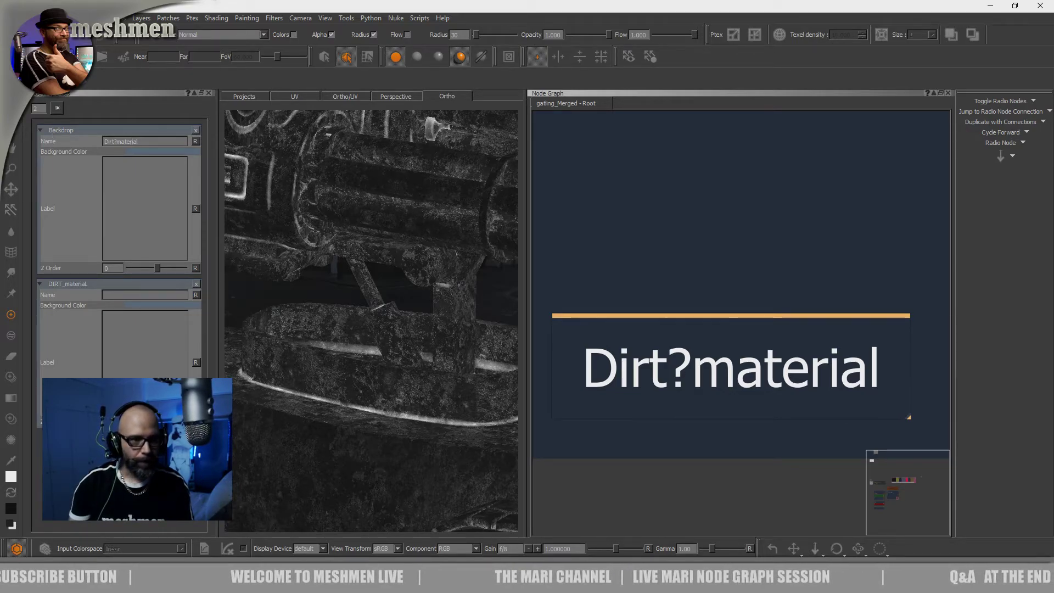
left_click(118, 143)
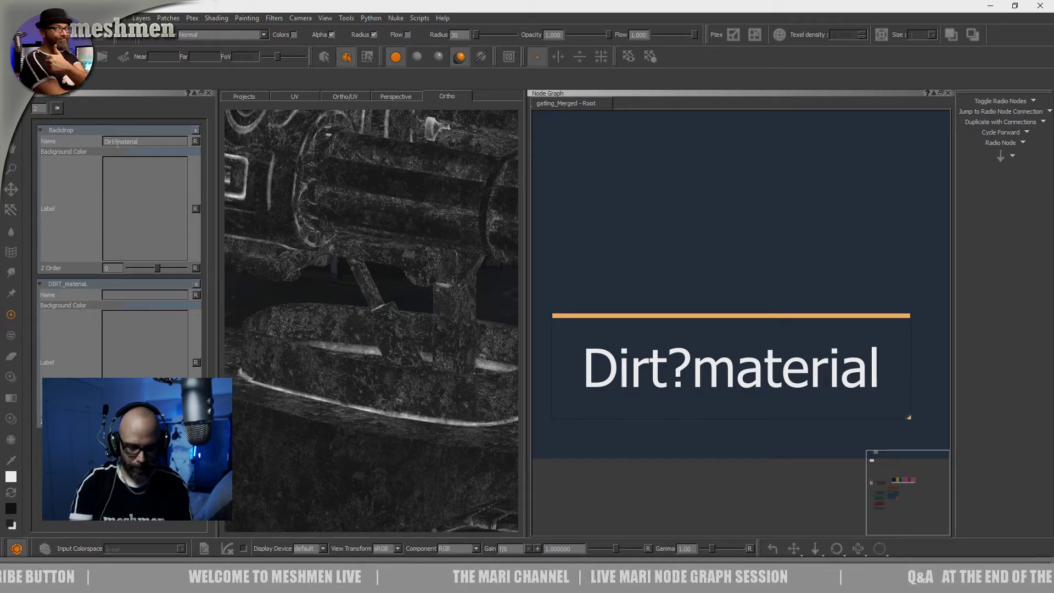
key("BackSpace")
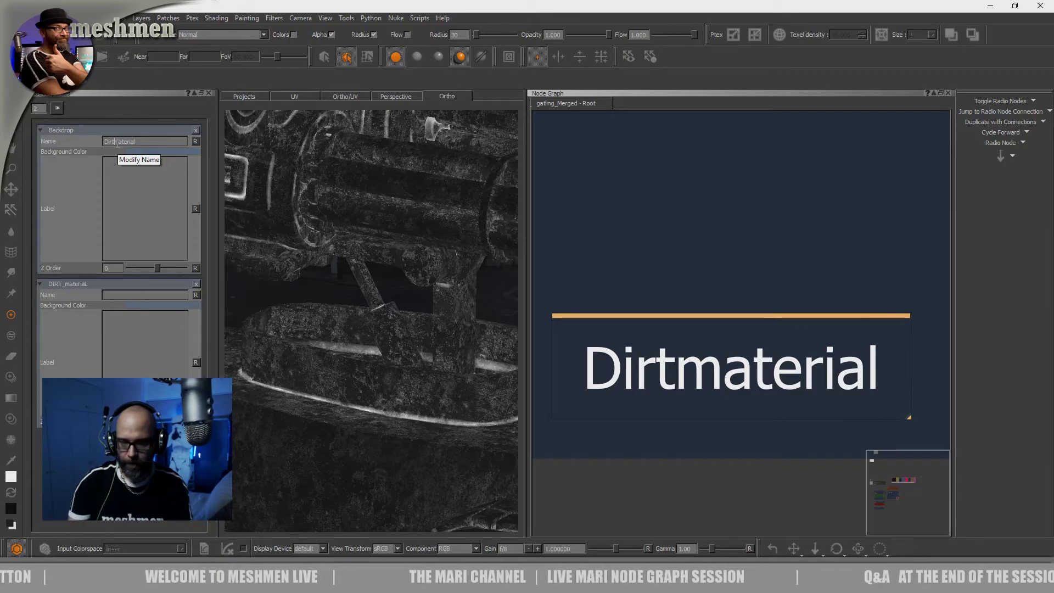
scroll(642, 190, "down", 5)
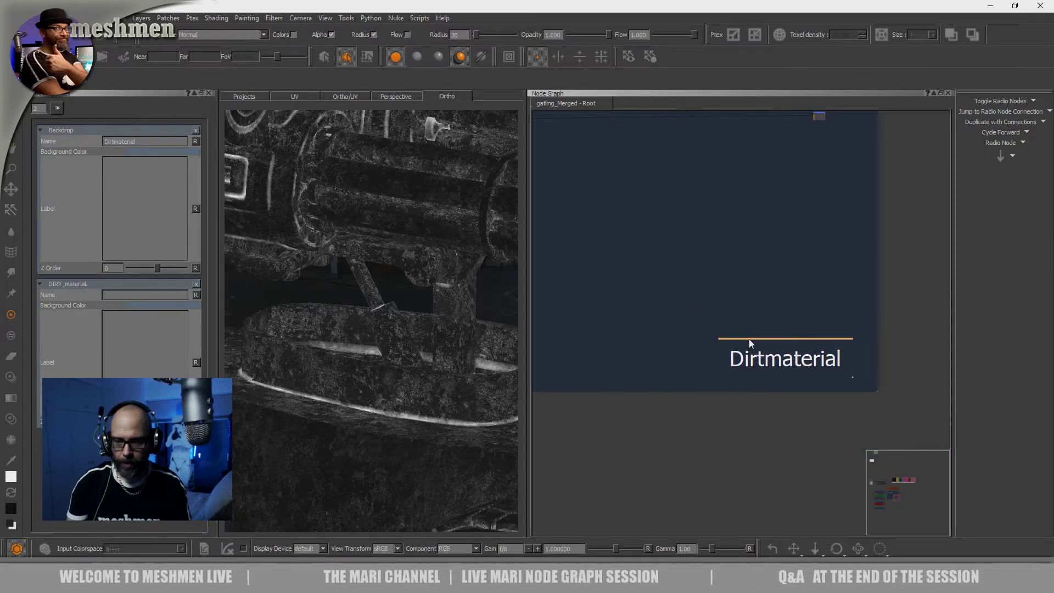
Set the Dirtmaterial backdrop's background color to a neutral gray with an intensity of 0.442
left_click(156, 152)
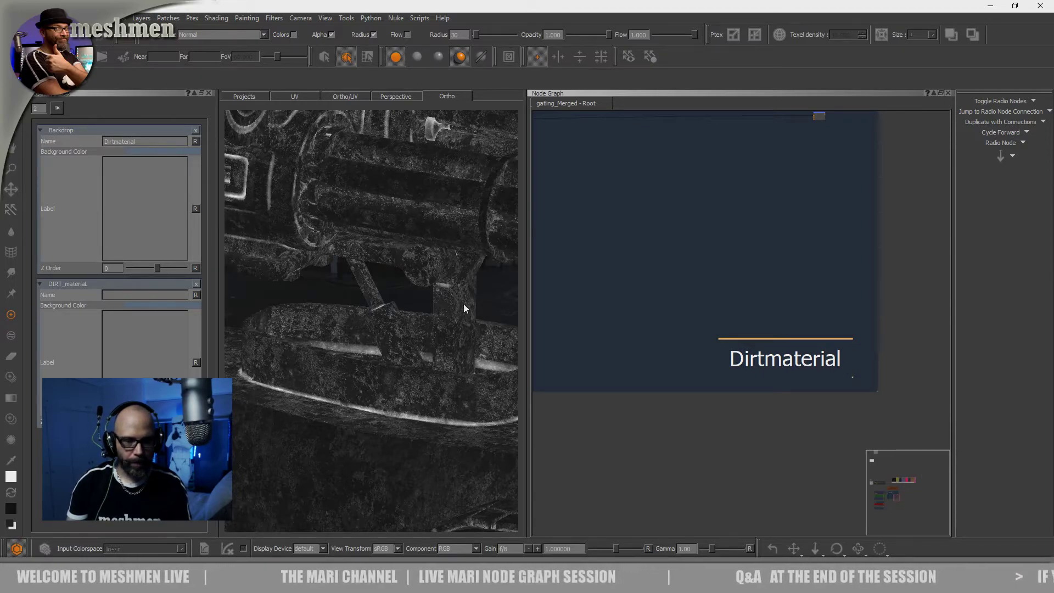
left_click(464, 317)
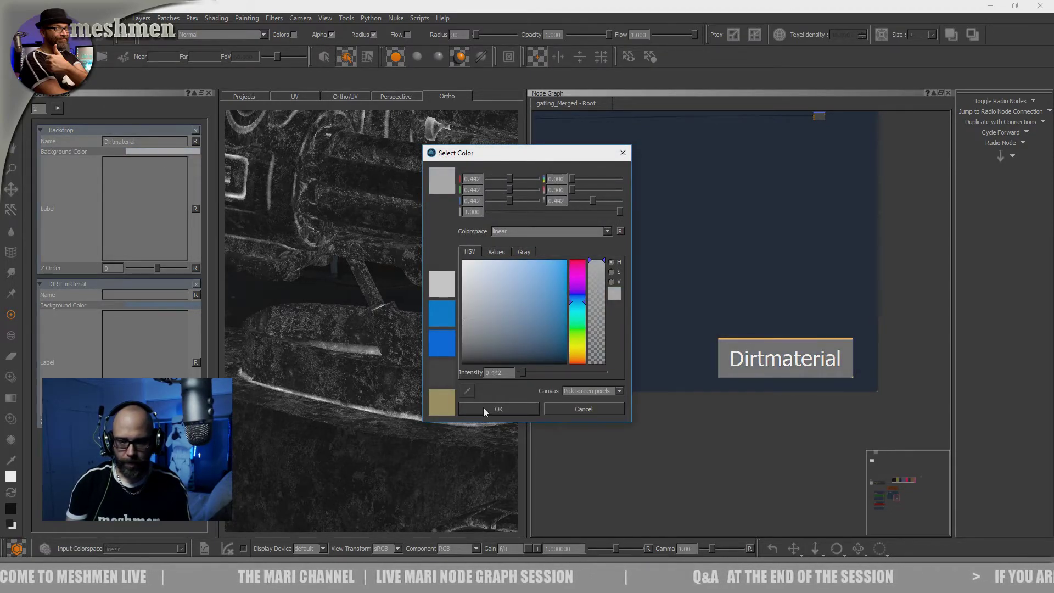
left_click(483, 408)
Spread the four connected Color and Merge rows apart vertically within the large backdrop
scroll(736, 314, "down", 8)
mouse_move(715, 269)
middle_mouse_down()
mouse_move(822, 278)
mouse_move(713, 382)
mouse_move(712, 282)
middle_mouse_up()
scroll(667, 363, "up", 4)
mouse_move(675, 381)
middle_mouse_down()
mouse_move(739, 395)
mouse_move(677, 390)
middle_mouse_up()
middle_click_drag(840, 378, 901, 367)
left_click_drag(927, 388, 571, 421)
left_click_drag(932, 366, 565, 383)
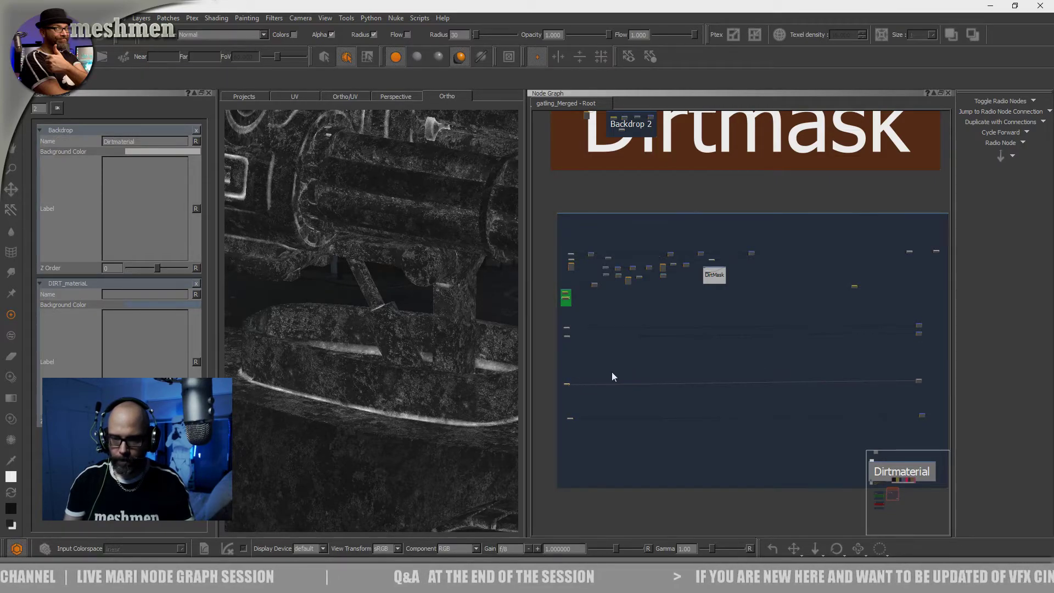
left_click_drag(933, 356, 566, 357)
middle_click_drag(702, 333, 560, 315)
scroll(746, 321, "up", 4)
Rename the Merge node of the first row as DirtFacecol
middle_click_drag(794, 318, 701, 351)
scroll(707, 346, "up", 3)
scroll(707, 348, "down", 1)
scroll(700, 351, "up", 4)
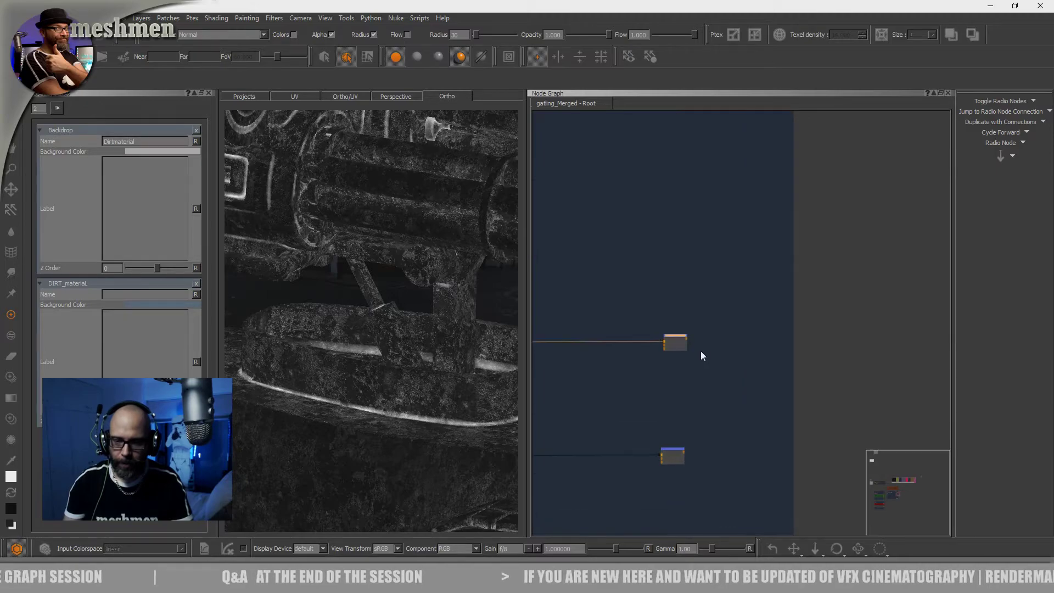
scroll(701, 350, "up", 3)
left_click(654, 314)
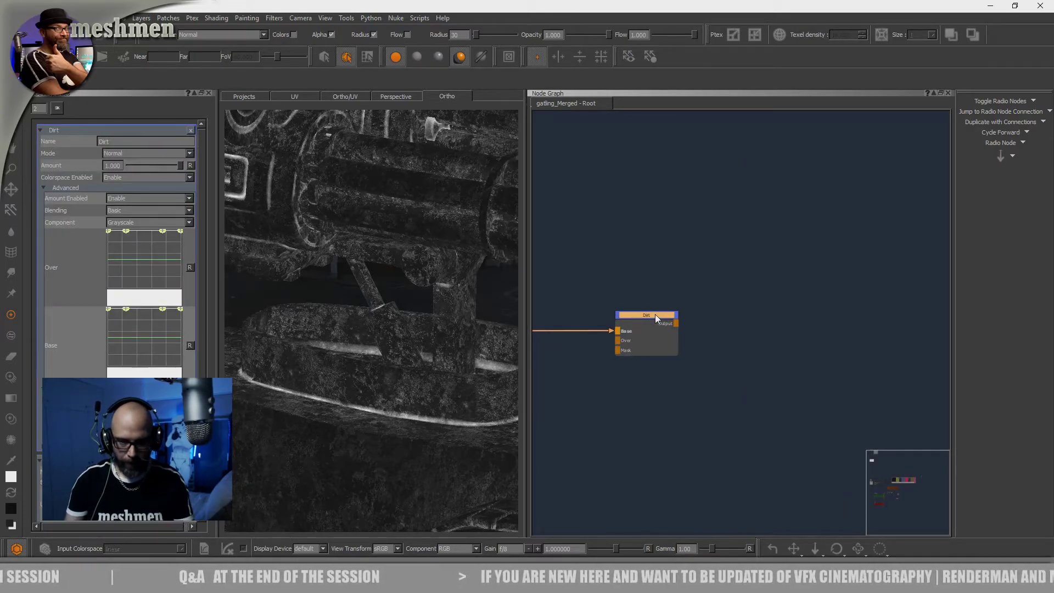
double_click(655, 314)
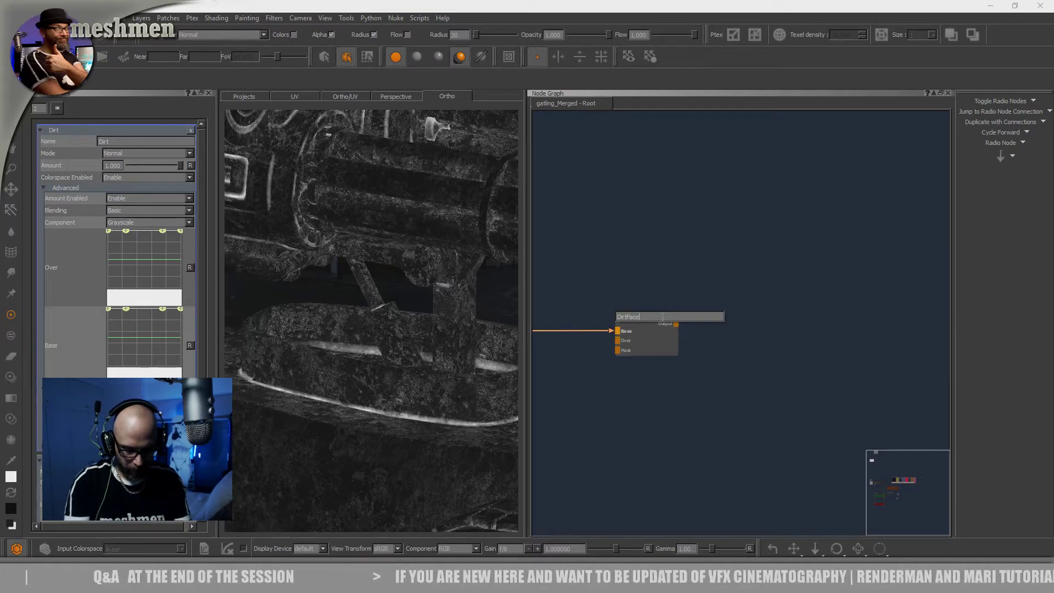
key("Return")
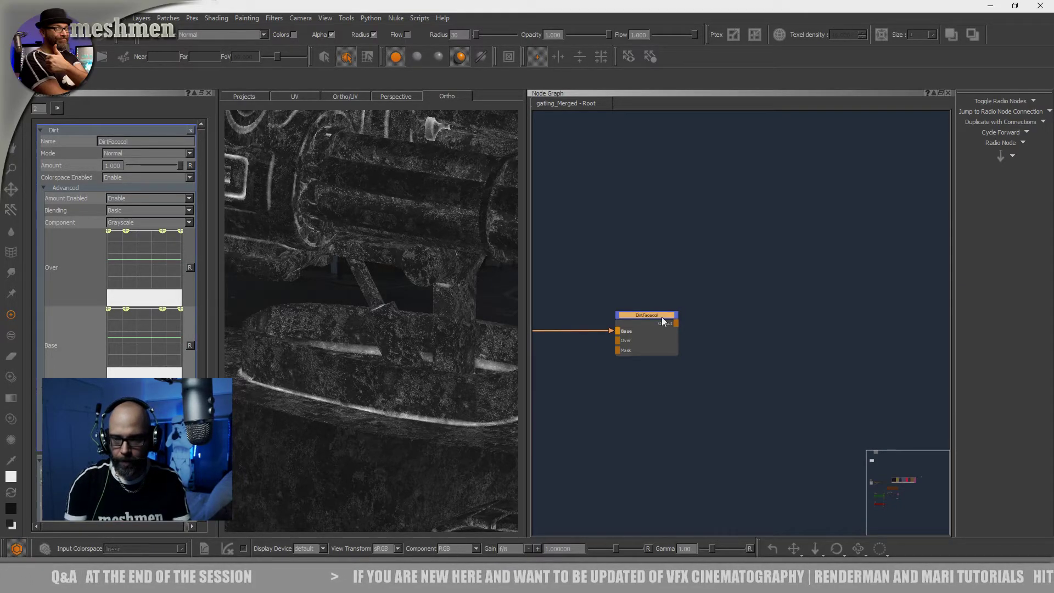
Rename the Merge node of the second row as DirtEdgeCol
middle_click_drag(721, 305, 806, 84)
left_click_drag(734, 398, 730, 396)
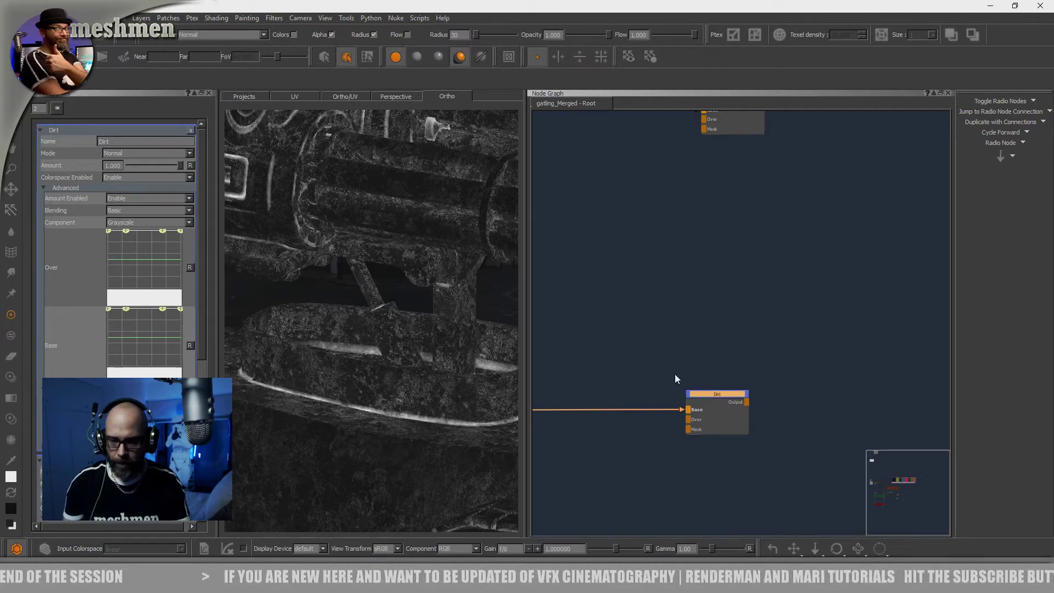
double_click(709, 394)
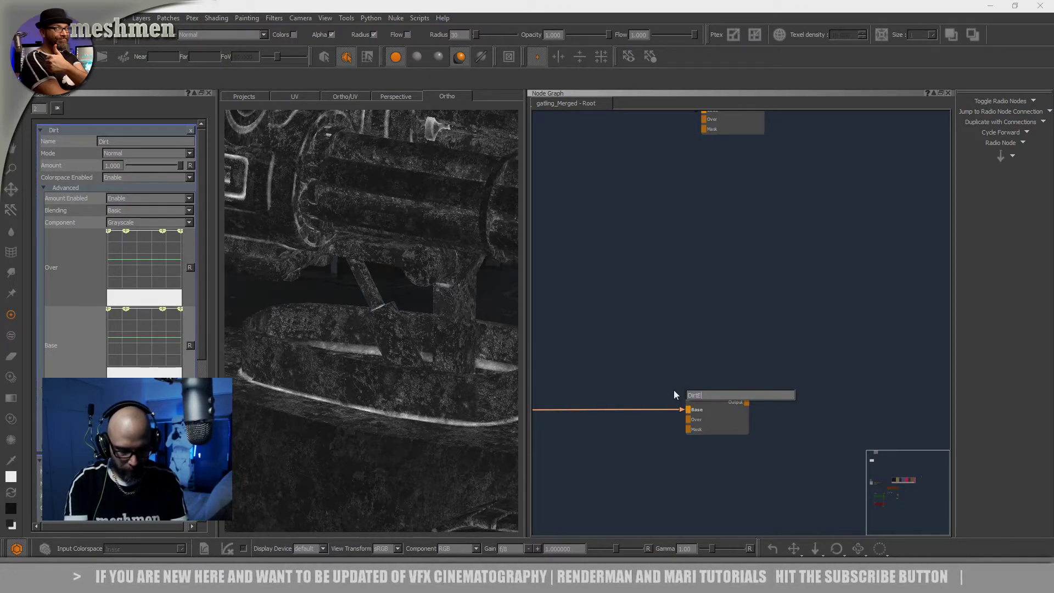
type("EdgeCol")
key("Return")
Rename the Merge node of the third row as DirtRough
scroll(674, 390, "down", 2)
middle_click_drag(748, 353, 820, 169)
left_click_drag(794, 433, 788, 434)
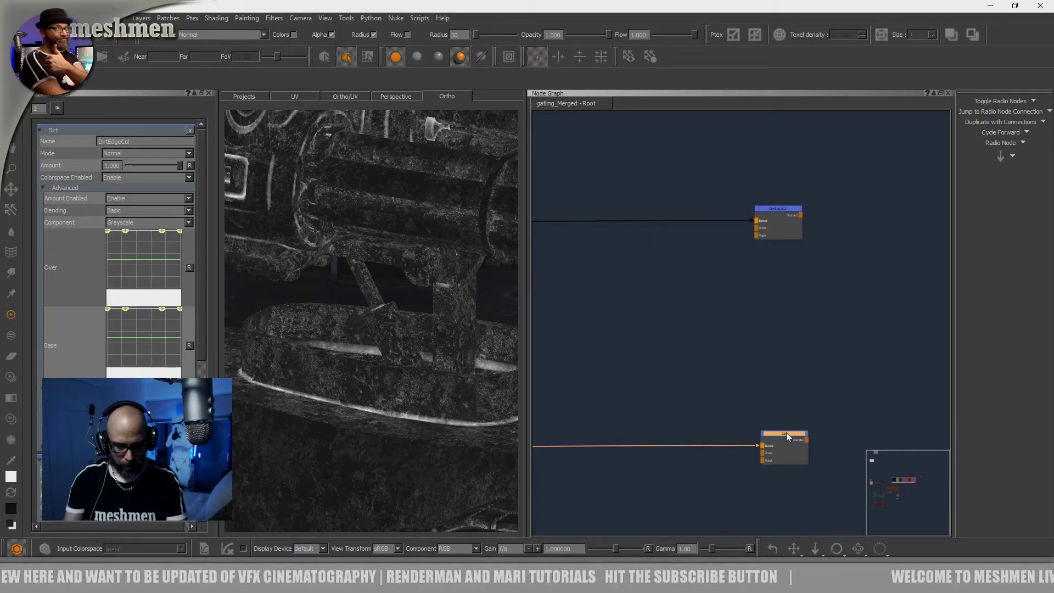
double_click(785, 432)
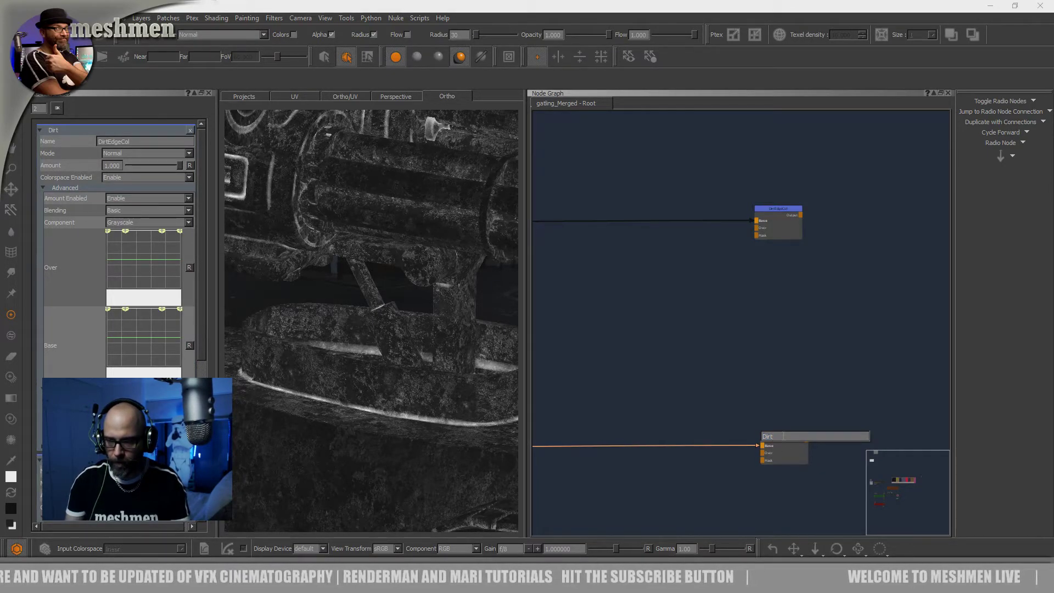
type("D")
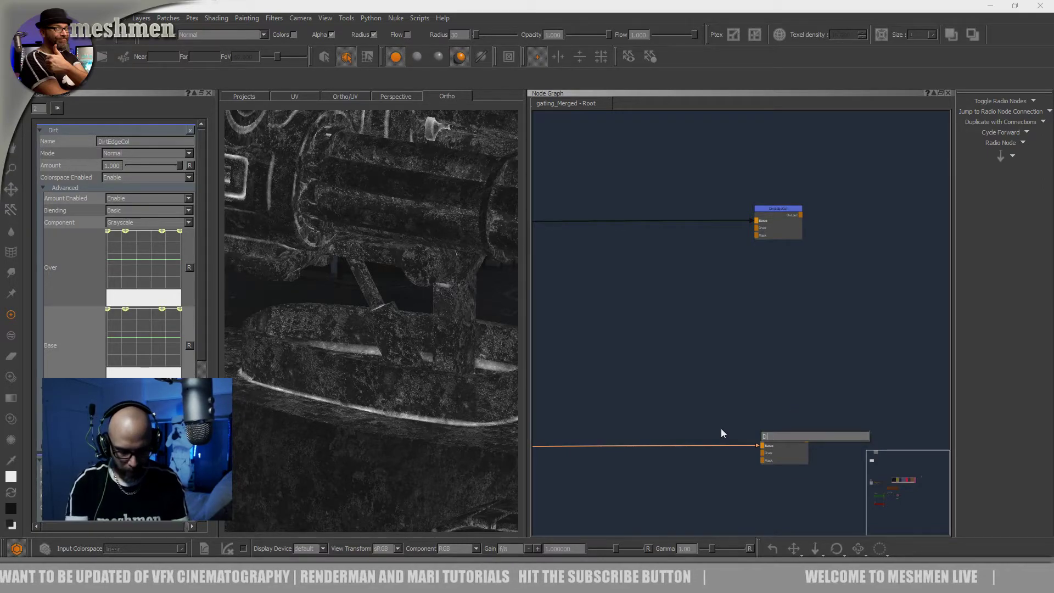
type("irtRoug")
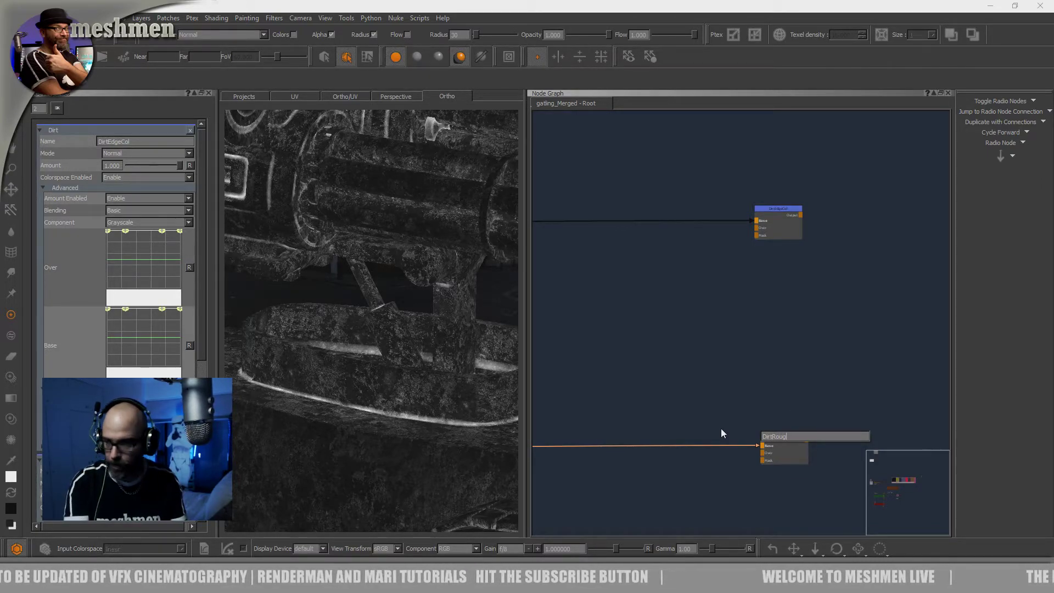
type("h")
key("Return")
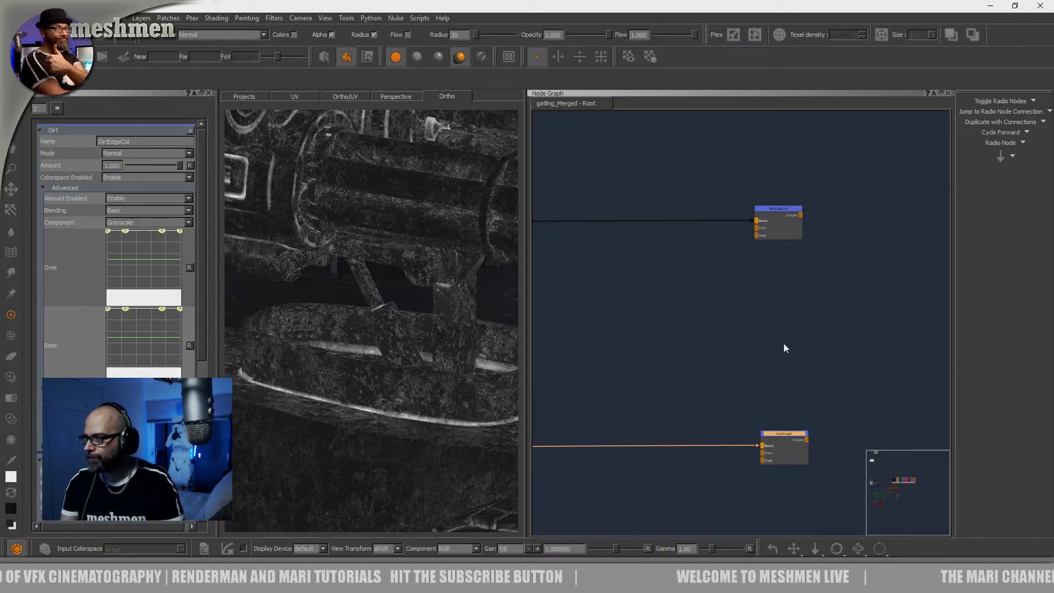
Examine the dirt mask on the whole gatling vehicle, giving the 3D viewport more width beside the node graph
scroll(763, 361, "down", 4)
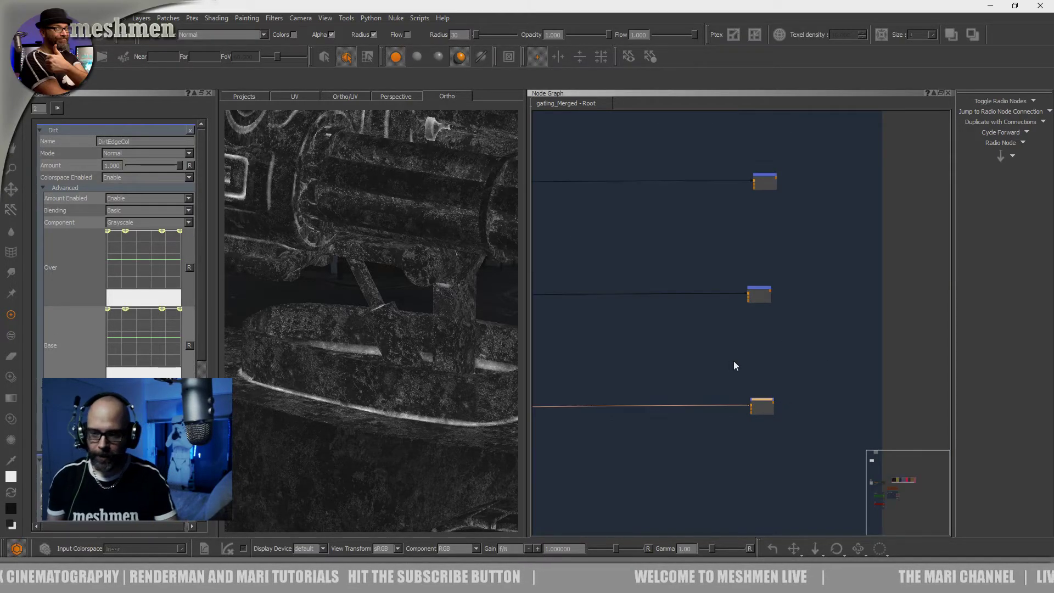
mouse_move(719, 345)
middle_mouse_down()
mouse_move(724, 353)
mouse_move(729, 342)
middle_mouse_up()
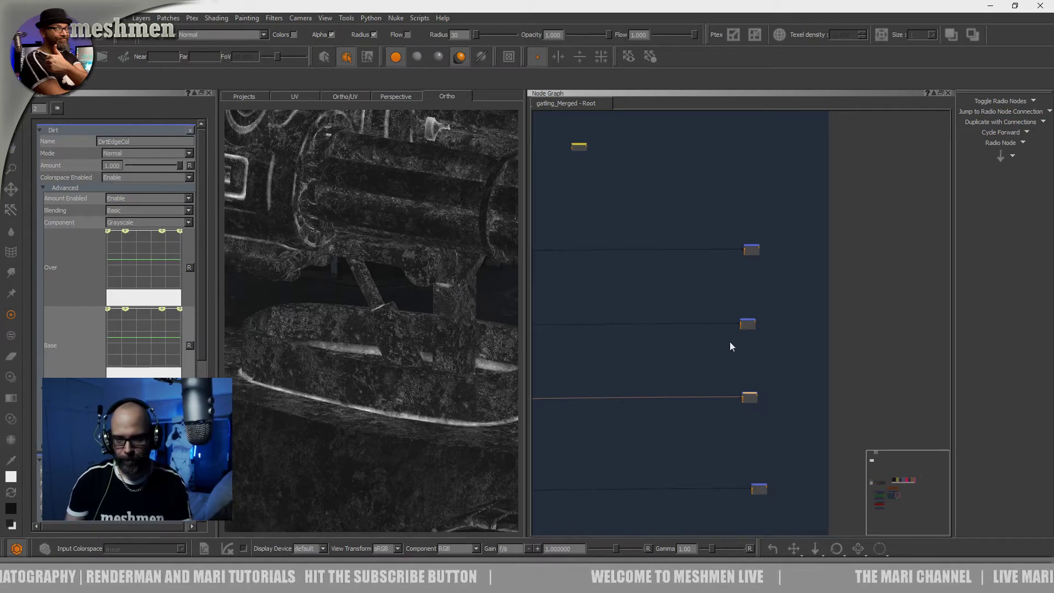
right_click_drag(455, 364, 320, 355, "alt")
left_click_drag(319, 355, 400, 359, "alt")
right_click_drag(400, 360, 407, 371, "alt")
mouse_move(407, 372)
left_mouse_down("alt")
mouse_move(417, 354)
mouse_move(456, 346)
mouse_move(431, 357)
mouse_move(440, 369)
mouse_move(393, 371)
mouse_move(403, 374)
left_mouse_up("alt")
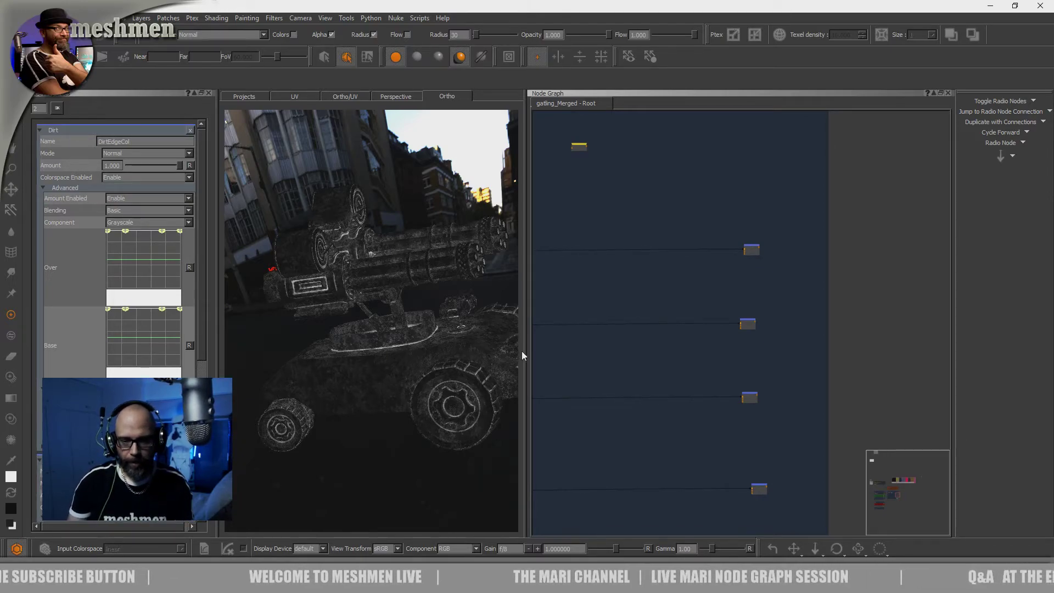
mouse_move(522, 348)
left_mouse_down()
mouse_move(541, 346)
mouse_move(455, 362)
mouse_move(459, 372)
mouse_move(432, 361)
mouse_move(445, 371)
left_mouse_up()
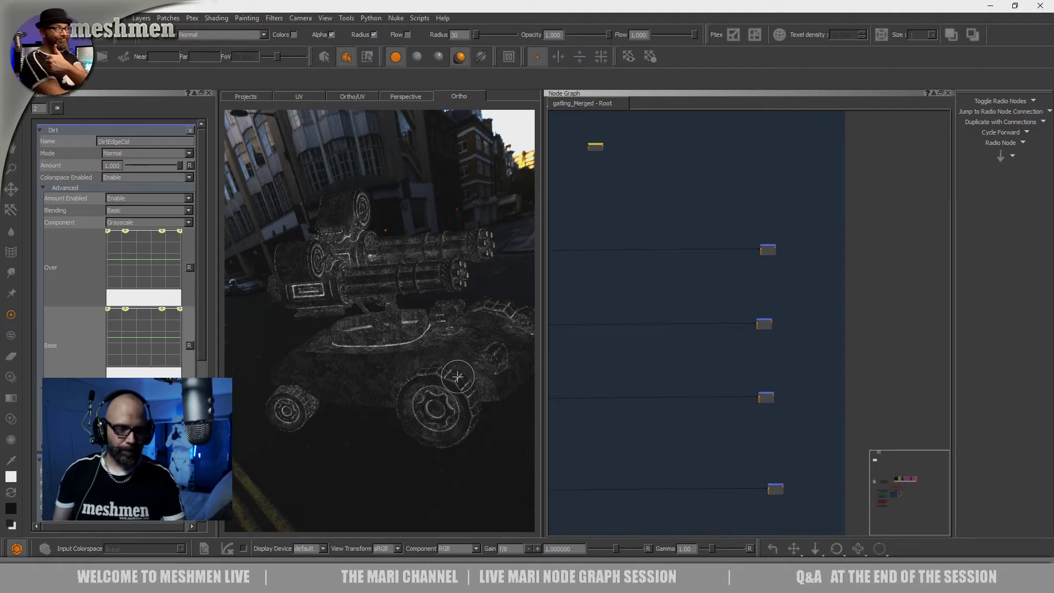
left_click_drag(541, 374, 548, 376)
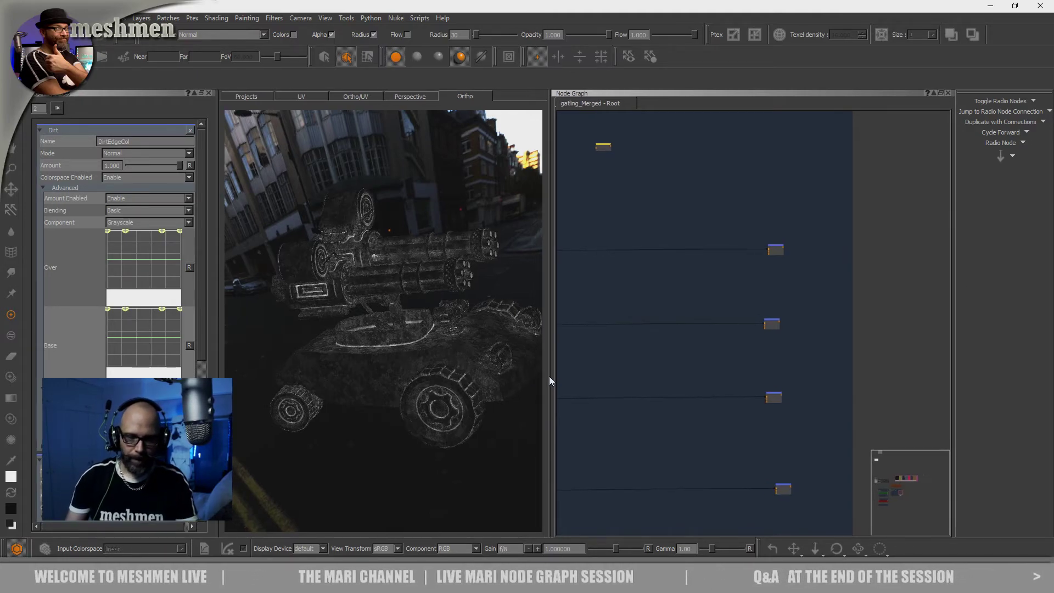
Examine the dirt mask up close on the vehicle's hull edges and wheel treads
left_click_drag(495, 403, 480, 420, "alt")
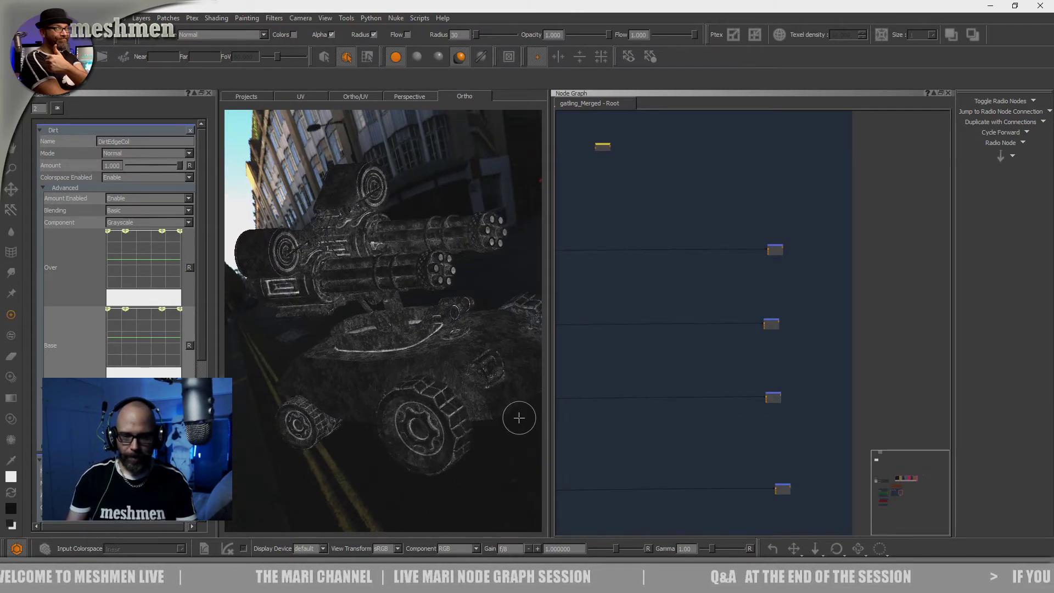
left_click_drag(549, 392, 515, 393)
mouse_move(515, 392)
right_mouse_down("alt")
mouse_move(538, 403)
mouse_move(520, 400)
right_mouse_up("alt")
left_click_drag(520, 400, 417, 369, "alt")
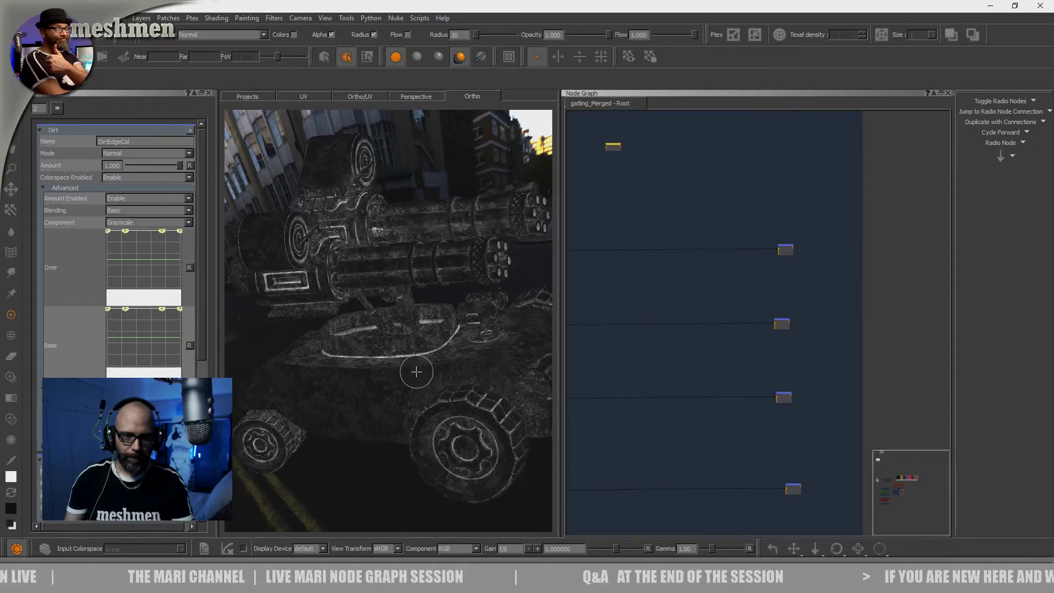
middle_click_drag(417, 370, 369, 331, "alt")
right_click_drag(370, 332, 425, 357, "alt")
middle_click_drag(425, 357, 447, 427, "alt")
right_click_drag(446, 426, 403, 409, "alt")
left_click_drag(403, 409, 414, 419, "alt")
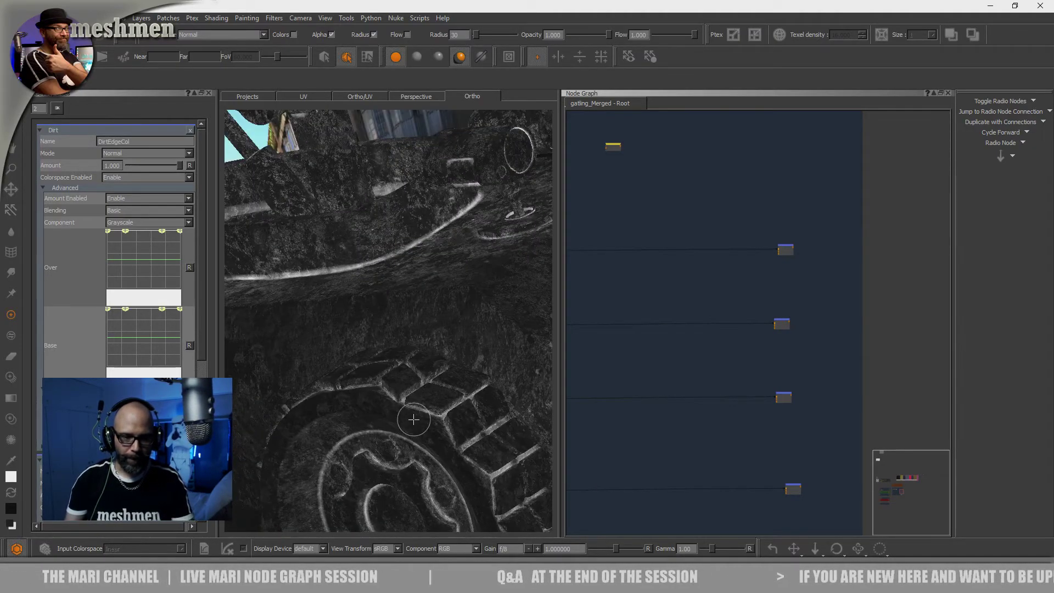
Move the Merge nodes of the second, third and fourth dirt rows slightly outward to line them up in one column
left_click(787, 250)
left_click(814, 341)
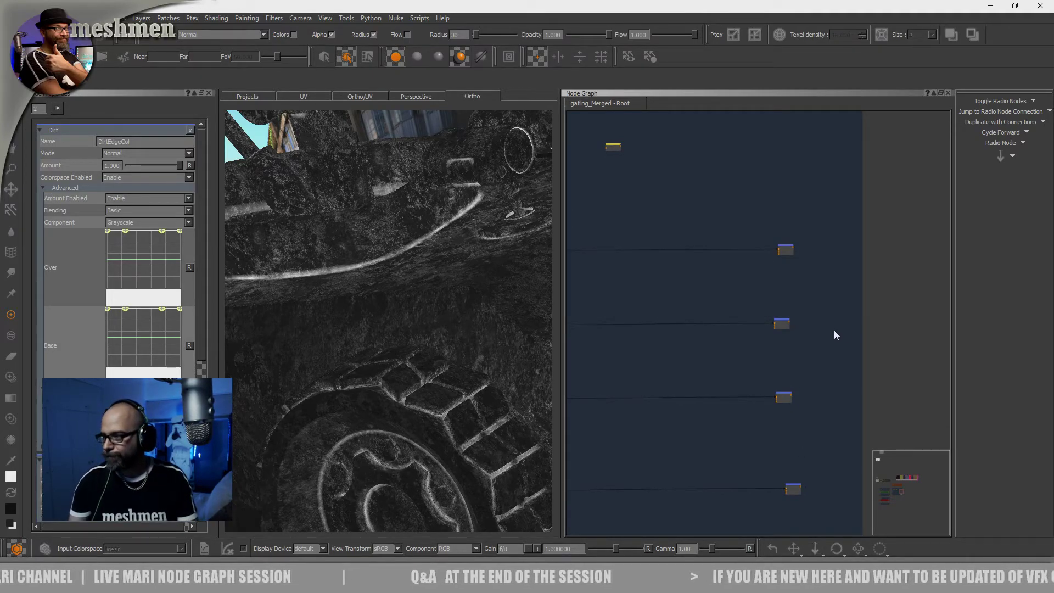
scroll(786, 353, "down", 3)
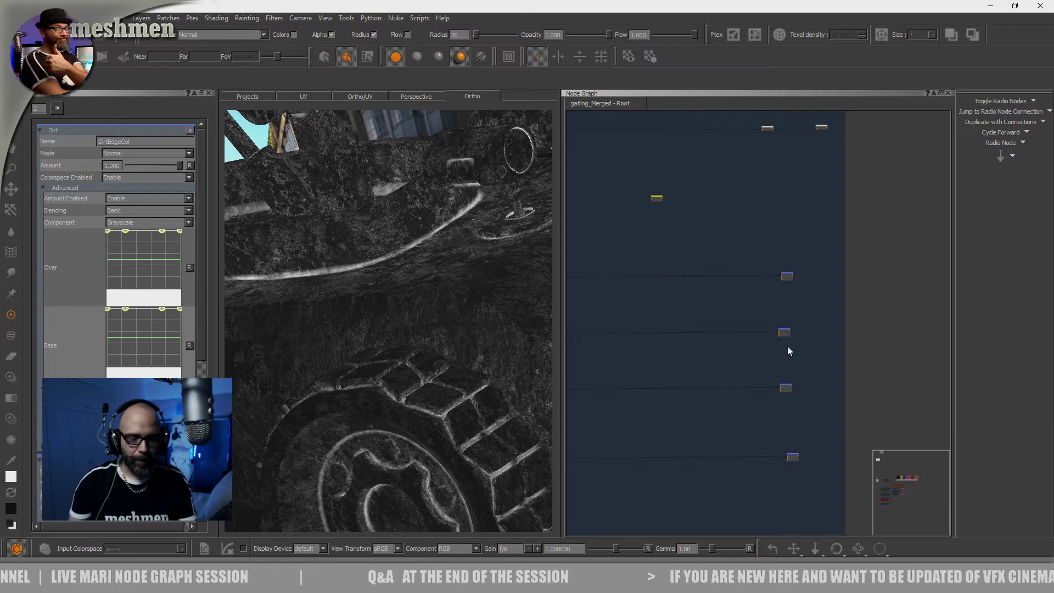
middle_click_drag(796, 355, 764, 346)
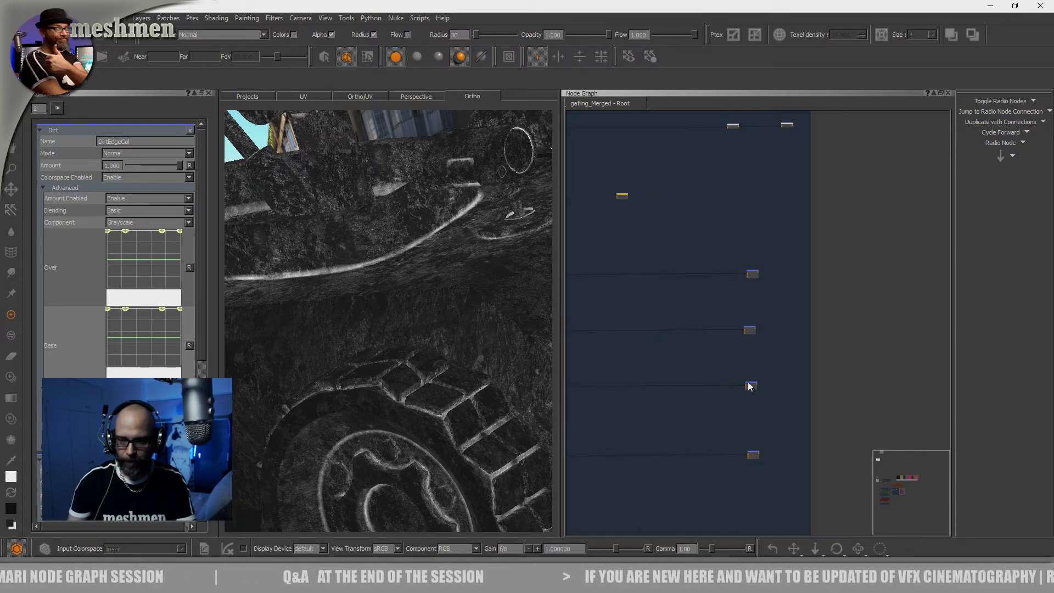
left_click_drag(746, 387, 762, 383)
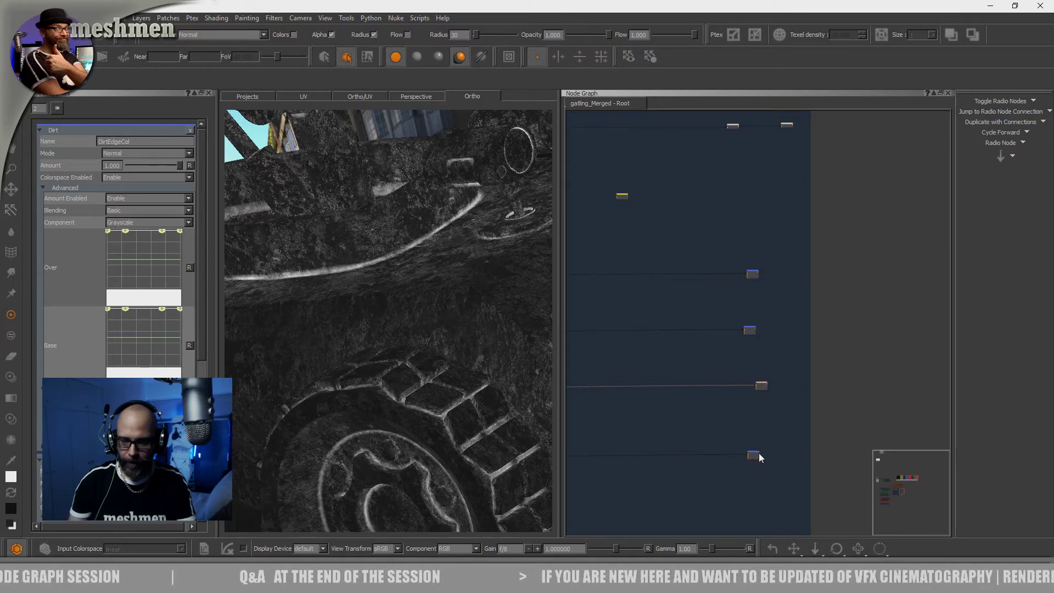
left_click_drag(757, 456, 763, 456)
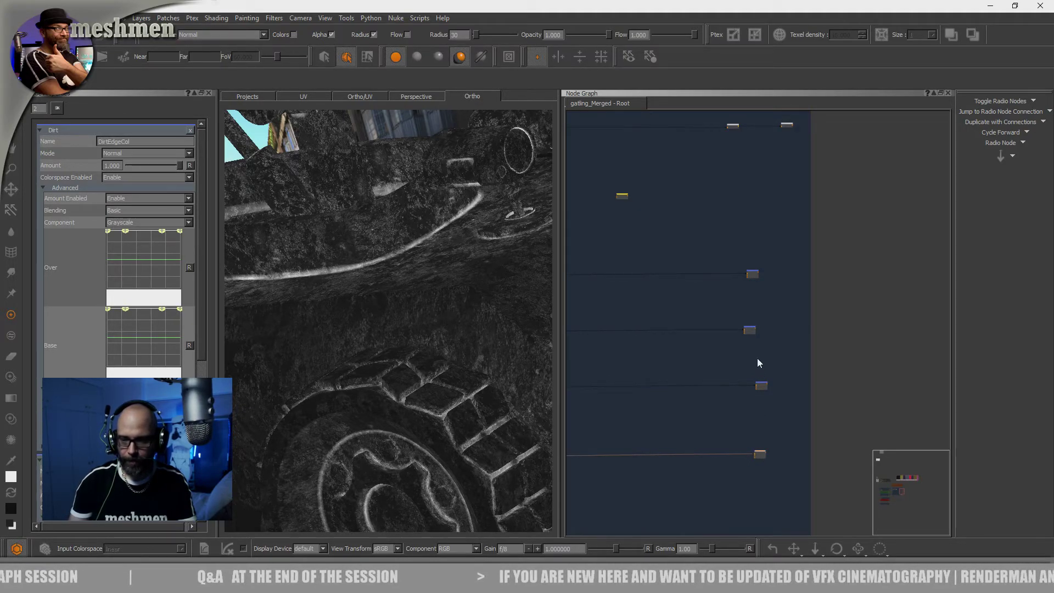
left_click_drag(751, 331, 759, 325)
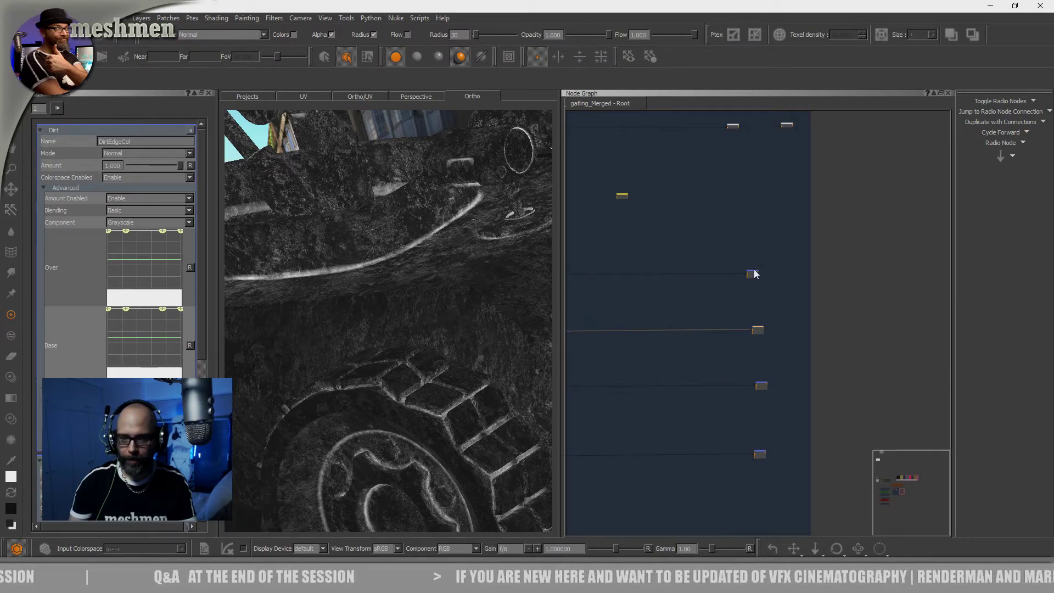
Inspect the dirt mask around the wheels and gun turret from several angles, ending on the whole vehicle
left_click_drag(447, 336, 439, 379, "alt")
right_click_drag(438, 379, 402, 338, "alt")
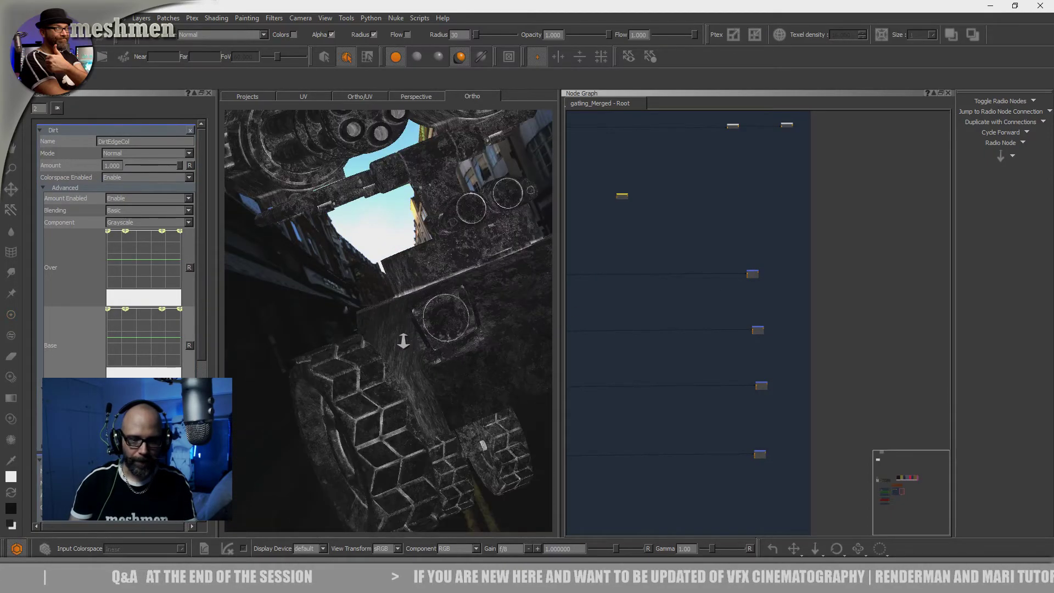
left_click_drag(402, 338, 456, 345, "alt")
middle_click_drag(456, 345, 484, 400, "alt")
right_click_drag(484, 400, 462, 376, "alt")
mouse_move(455, 376)
left_mouse_down("alt")
mouse_move(472, 376)
mouse_move(456, 377)
left_mouse_up("alt")
right_click_drag(455, 376, 457, 376, "alt")
left_click_drag(457, 376, 451, 374, "alt")
right_click_drag(451, 375, 457, 382, "alt")
left_click_drag(458, 381, 458, 384, "alt")
right_click_drag(459, 384, 461, 386, "alt")
left_click_drag(461, 386, 468, 388, "alt")
right_click_drag(468, 388, 459, 381, "alt")
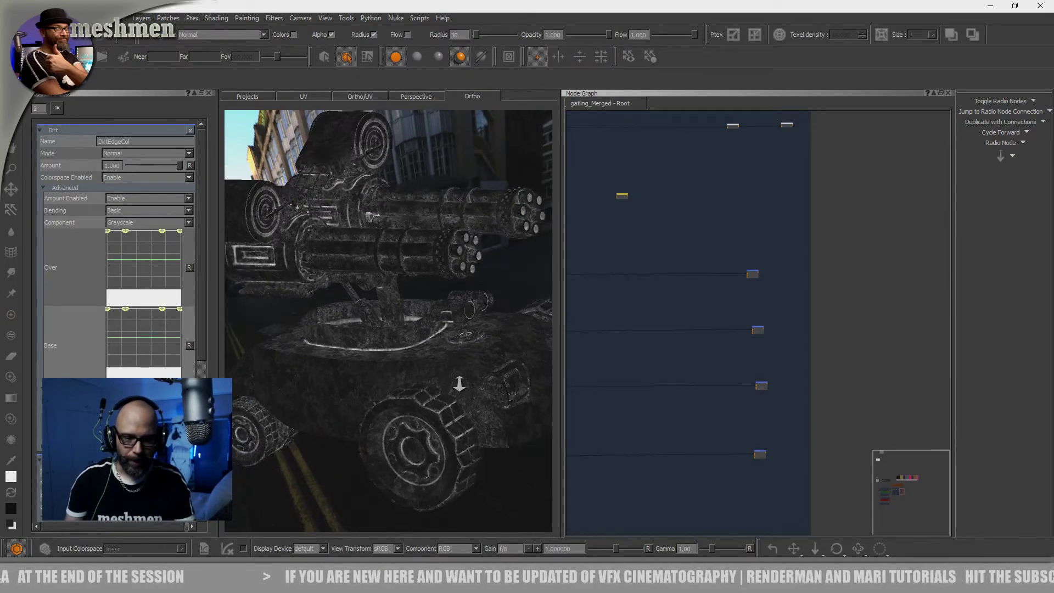
left_click_drag(459, 381, 467, 381, "alt")
right_click_drag(466, 381, 461, 377, "alt")
left_click_drag(460, 377, 454, 377, "alt")
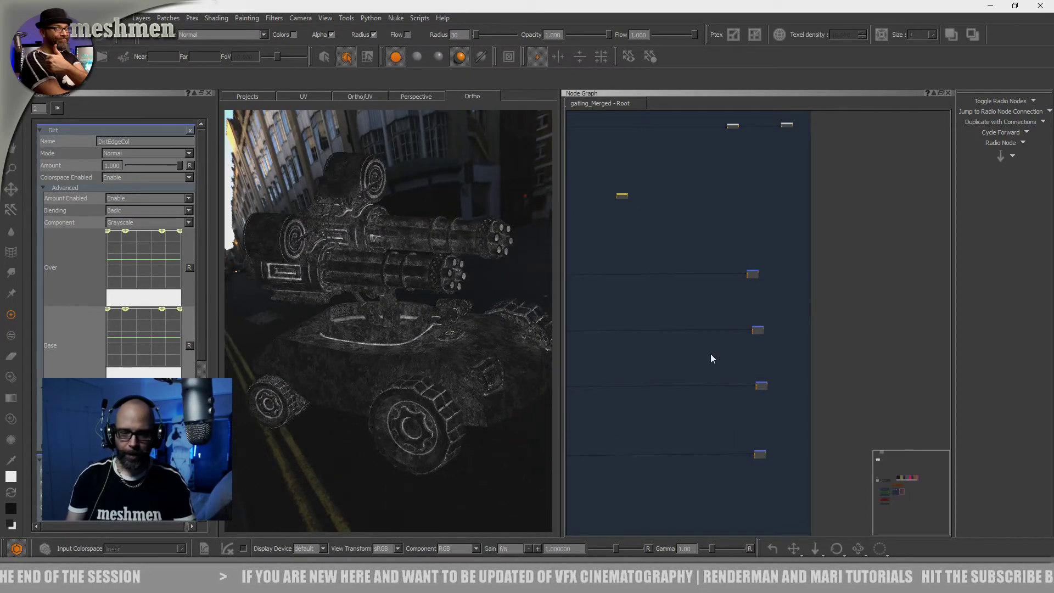
Move the first row's Merge node slightly outward into line with the Merge nodes below it
middle_click_drag(677, 351, 712, 354)
left_click_drag(786, 277, 793, 278)
scroll(736, 322, "down", 6)
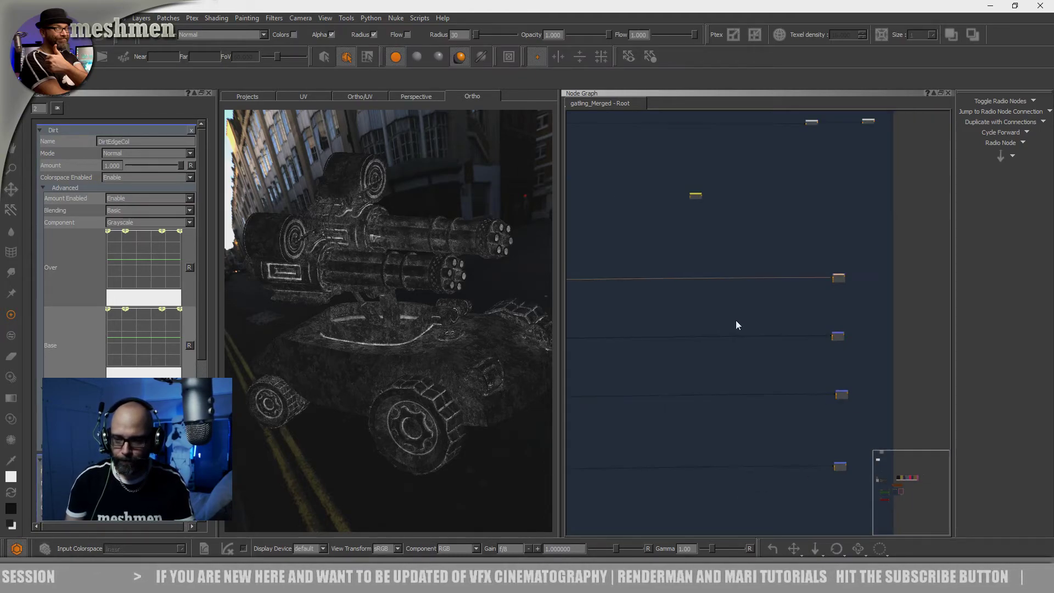
Open the first row's Color node, and check the Rough Specular face color of PxrLayer3 in Maya's Hypershade
scroll(713, 311, "up", 5)
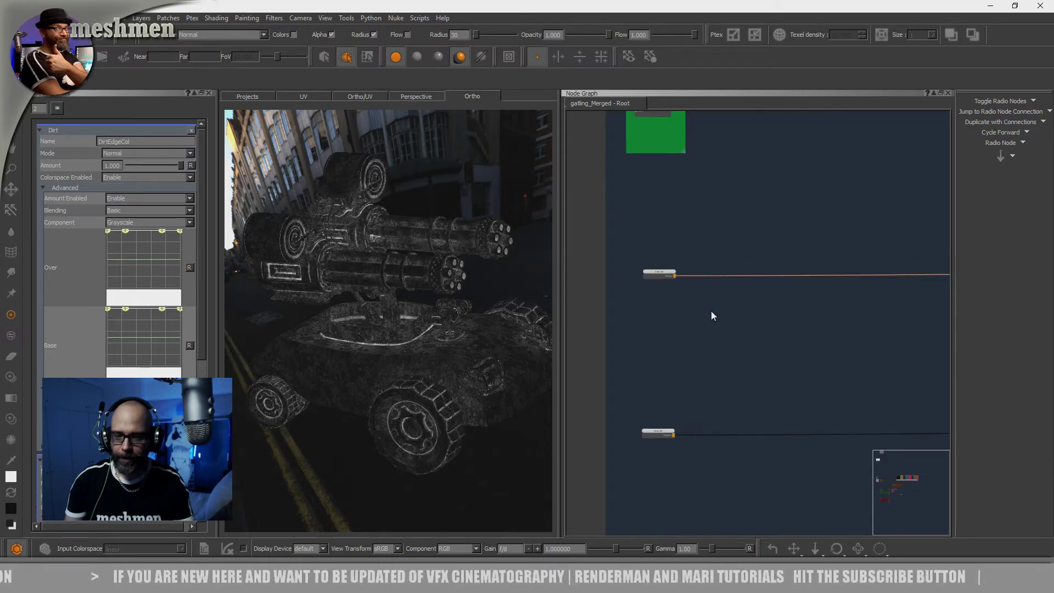
scroll(642, 255, "up", 3)
double_click(640, 254)
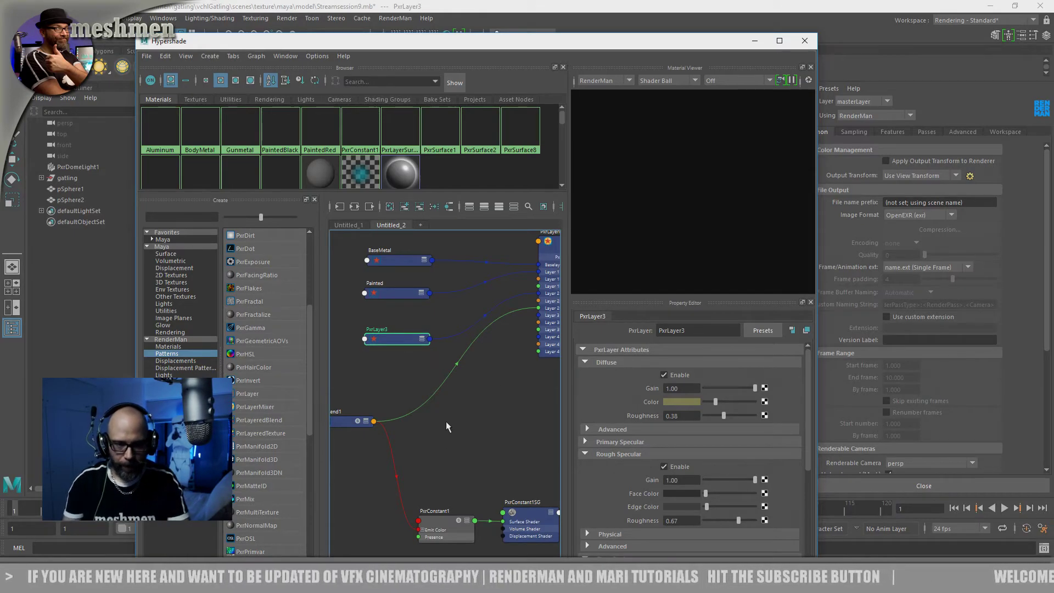
left_click(679, 494)
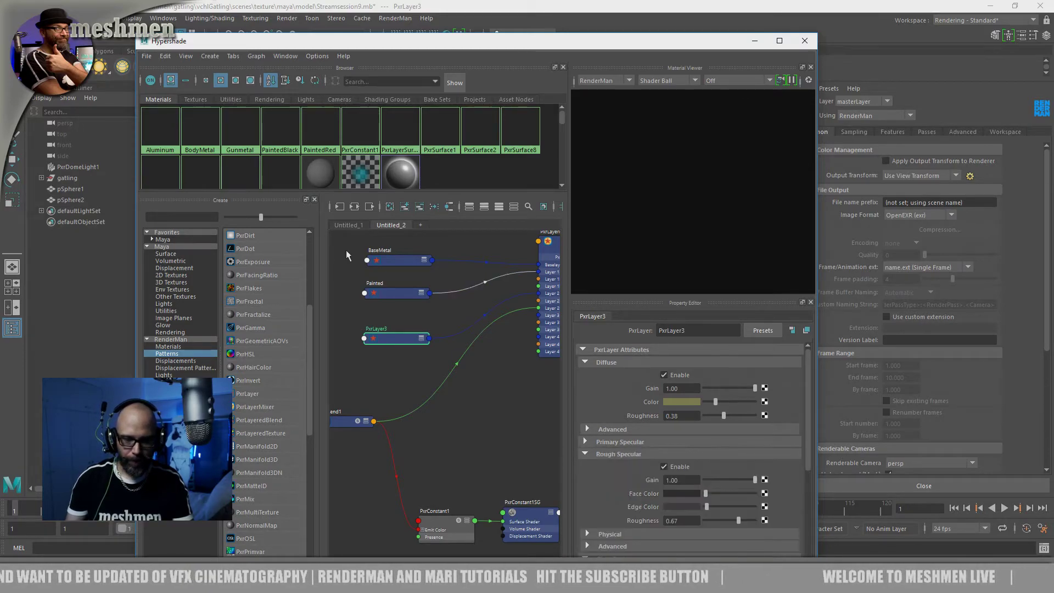
key("alt+Tab")
Set the intensity of the first row's Color node to 0.015 in Mari
scroll(667, 298, "down", 6)
middle_click_drag(667, 298, 644, 320)
scroll(645, 319, "up", 3)
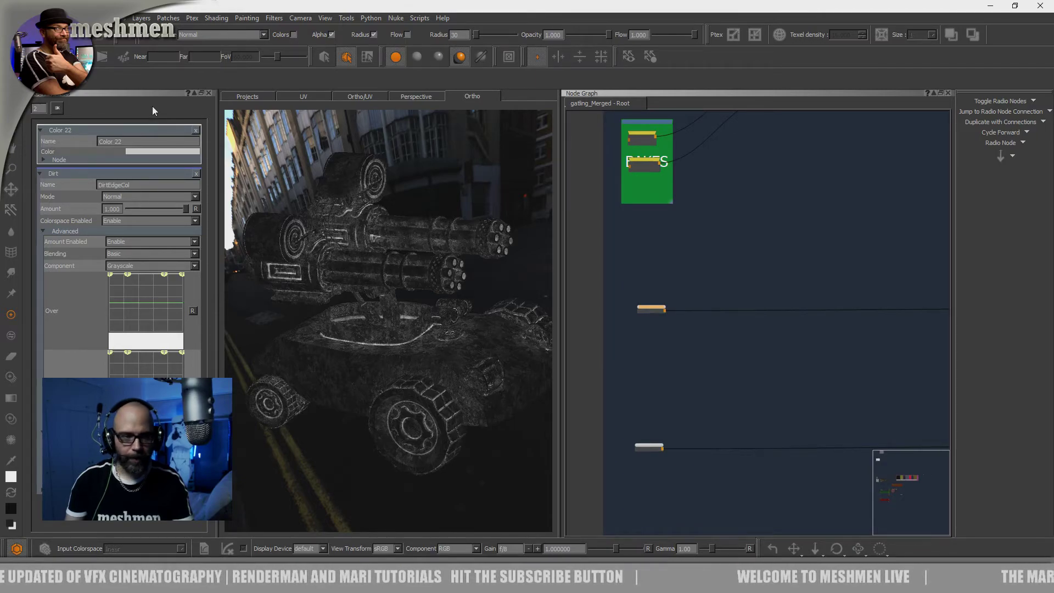
left_click(135, 152)
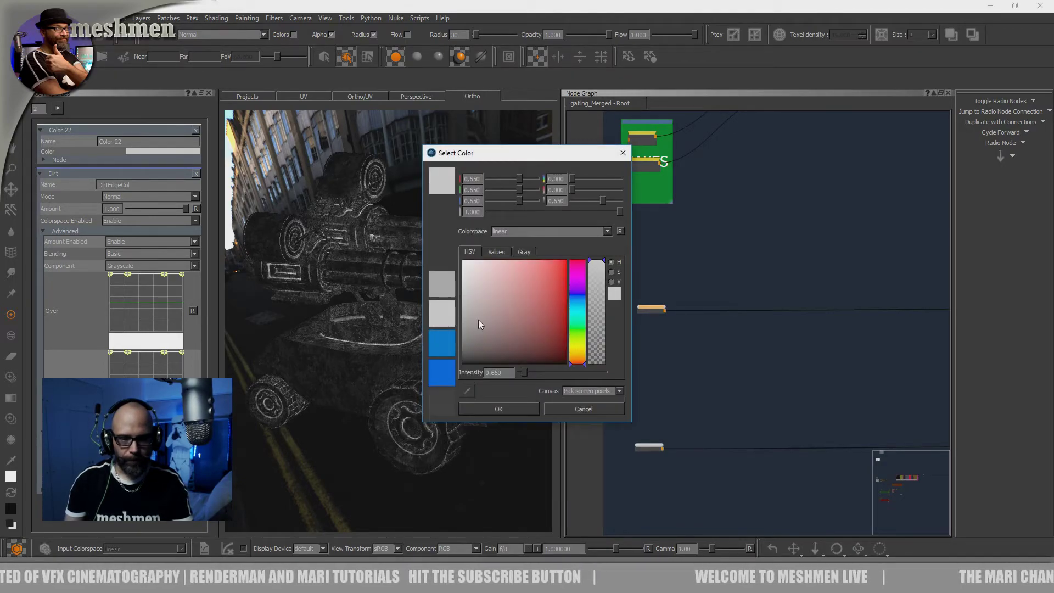
left_click_drag(502, 372, 491, 372)
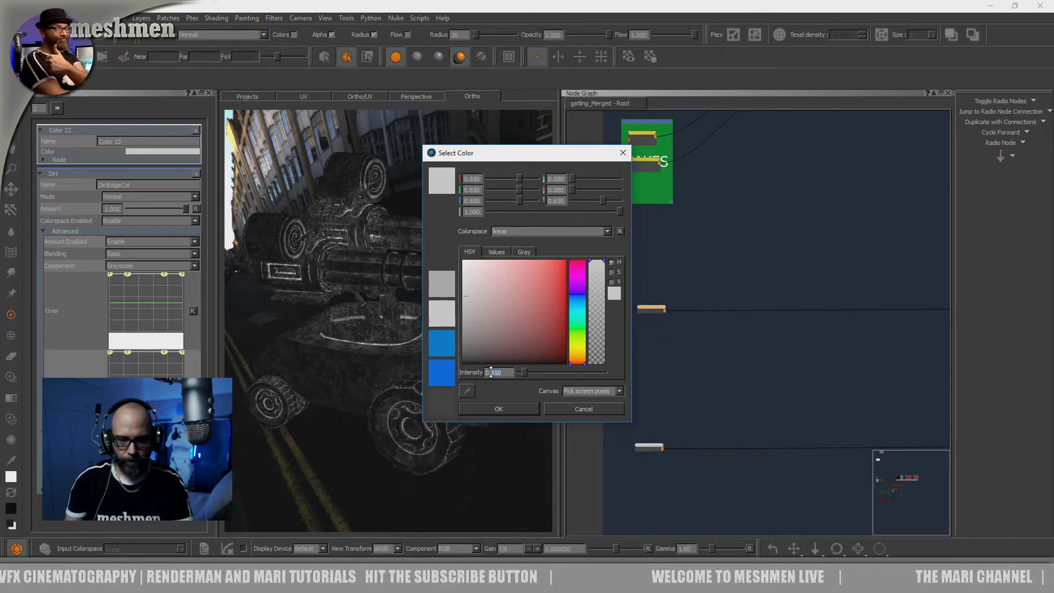
type("015")
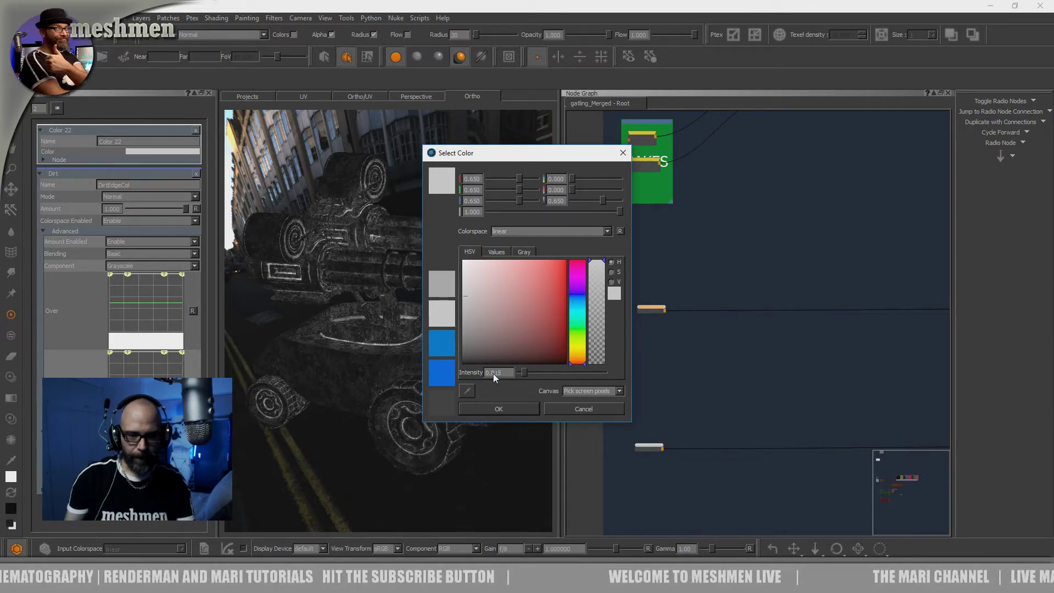
left_click(502, 409)
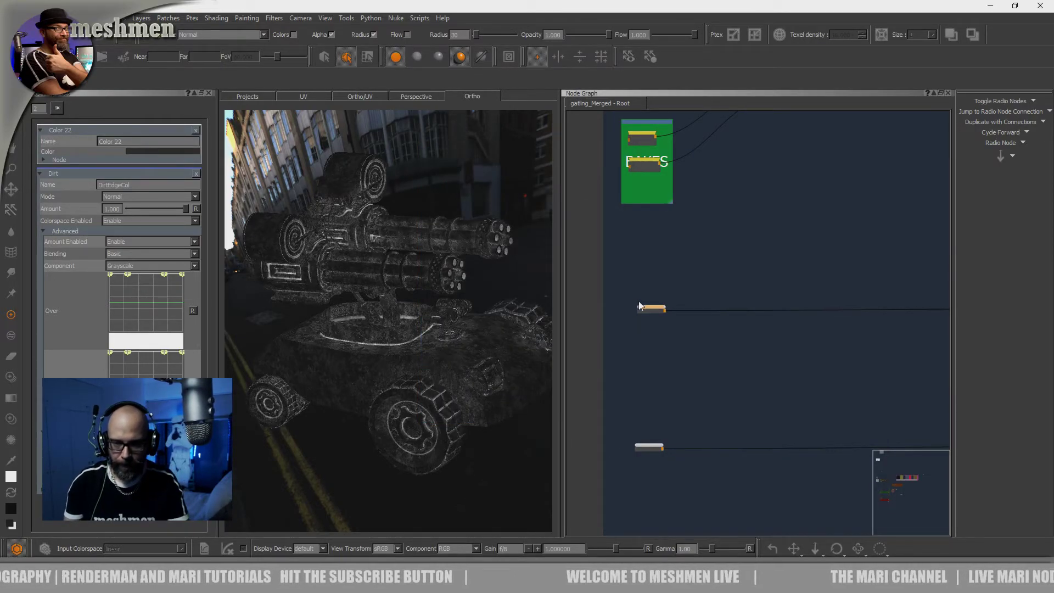
Switch to Maya's Hypershade and review the Rough Specular settings of PxrLayer3
middle_click_drag(654, 321, 648, 321)
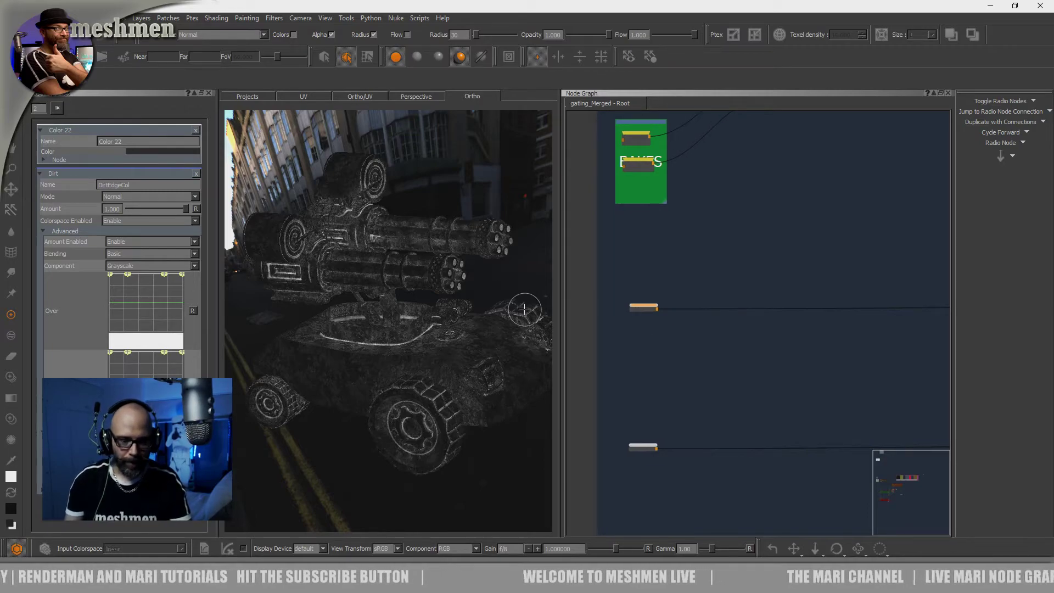
key("alt+Tab")
left_click_drag(403, 343, 399, 342)
middle_click_drag(400, 362, 407, 367, "alt")
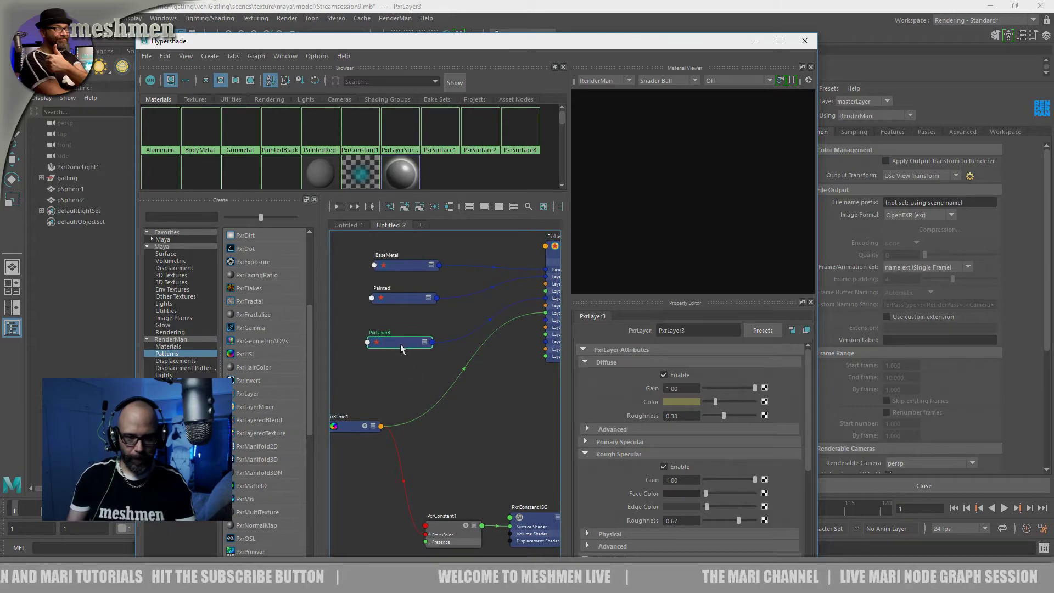
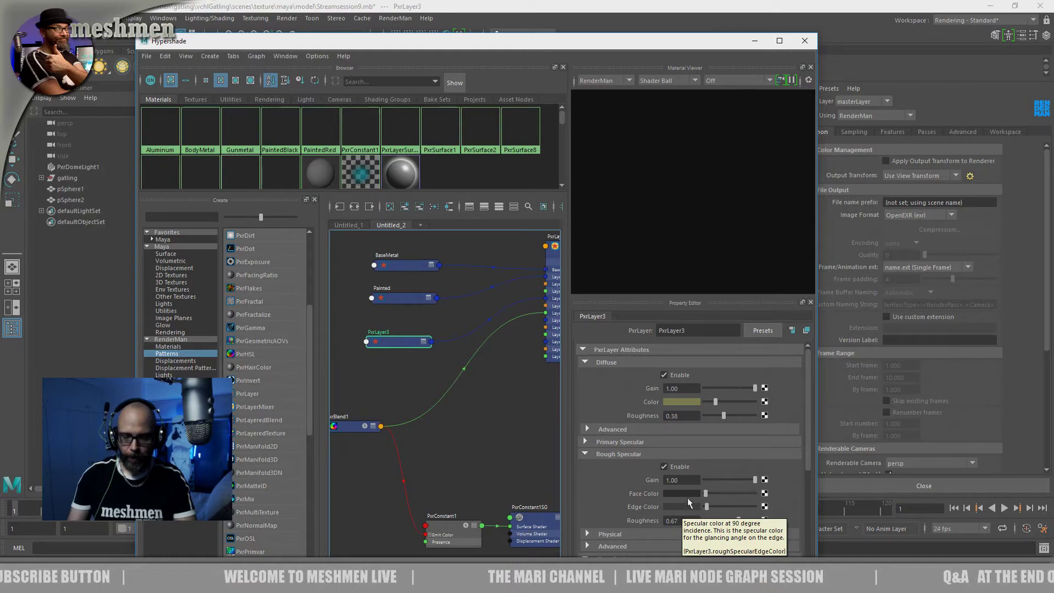
Compare the Rough Specular settings of PxrLayer3 in Maya's Hypershade with the first two rows' Color nodes in Mari
scroll(805, 446, "down", 1)
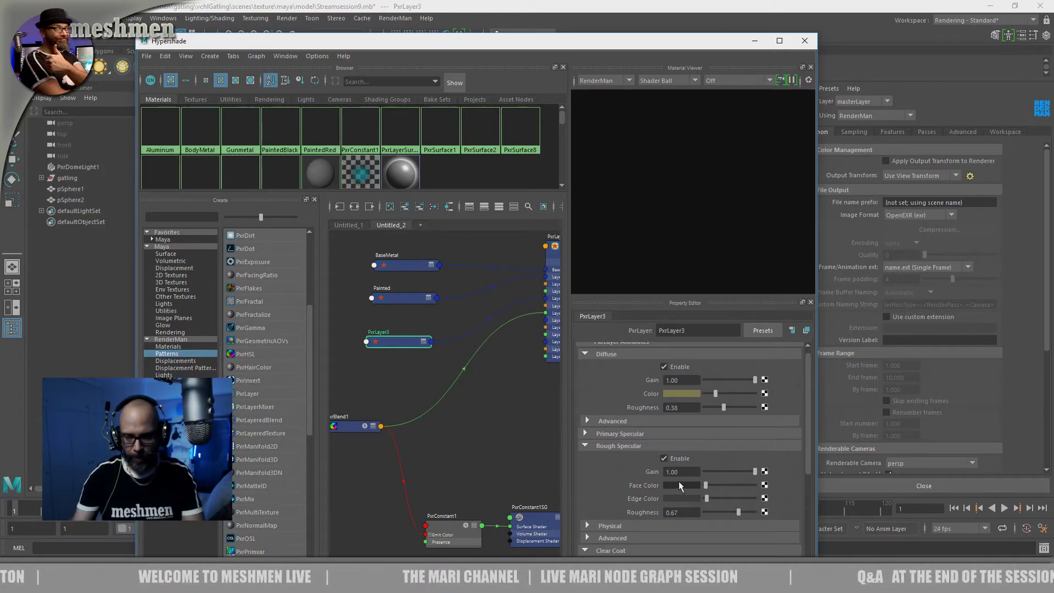
scroll(807, 462, "down", 5)
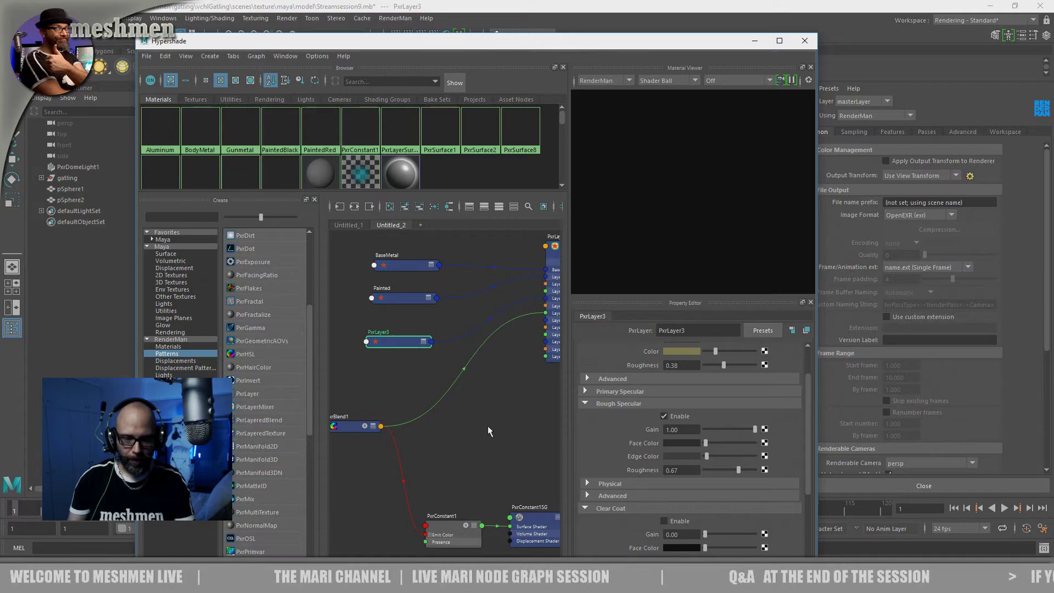
key("alt+Tab")
left_click(652, 307)
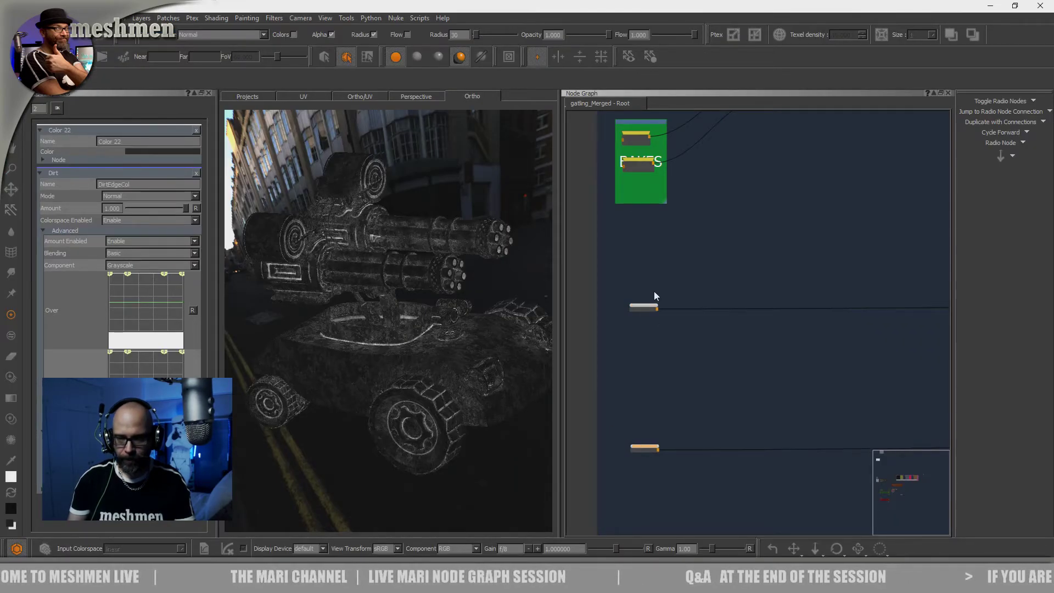
scroll(653, 308, "up", 1)
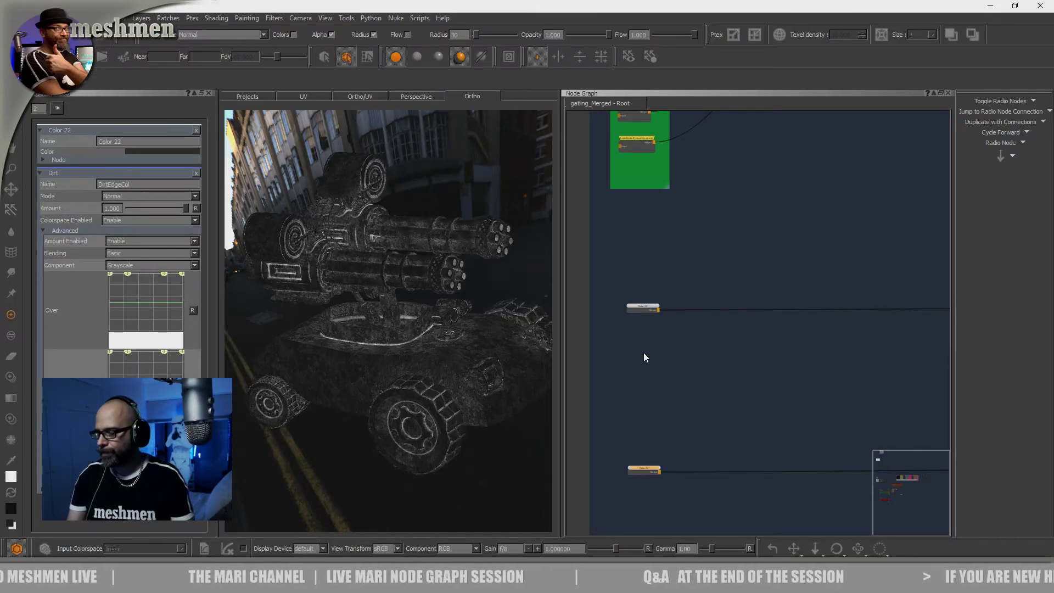
left_click_drag(649, 469, 650, 469)
left_click(648, 307)
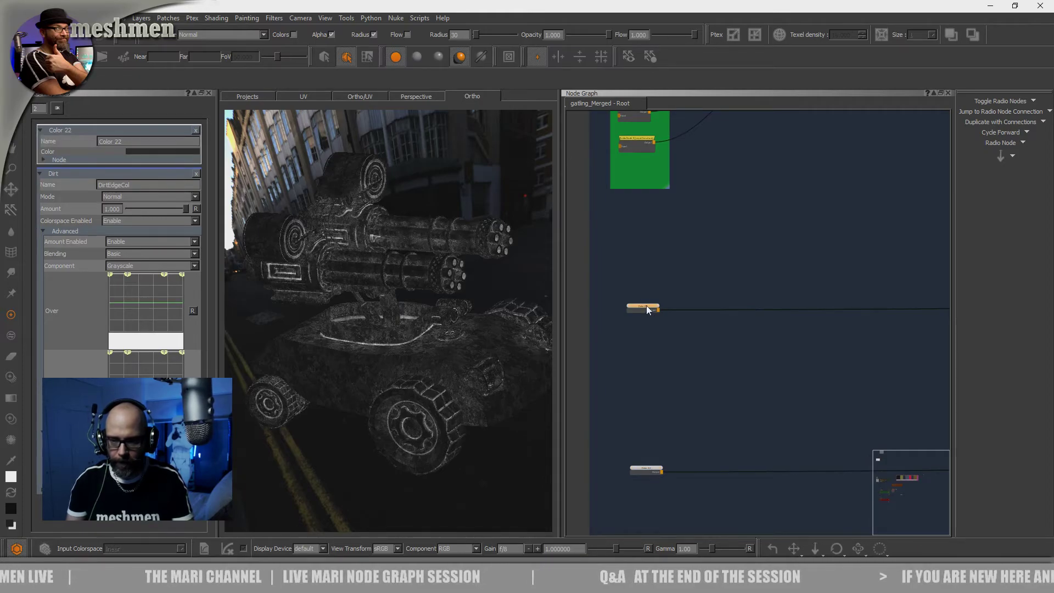
scroll(647, 305, "up", 2)
key("alt+Tab")
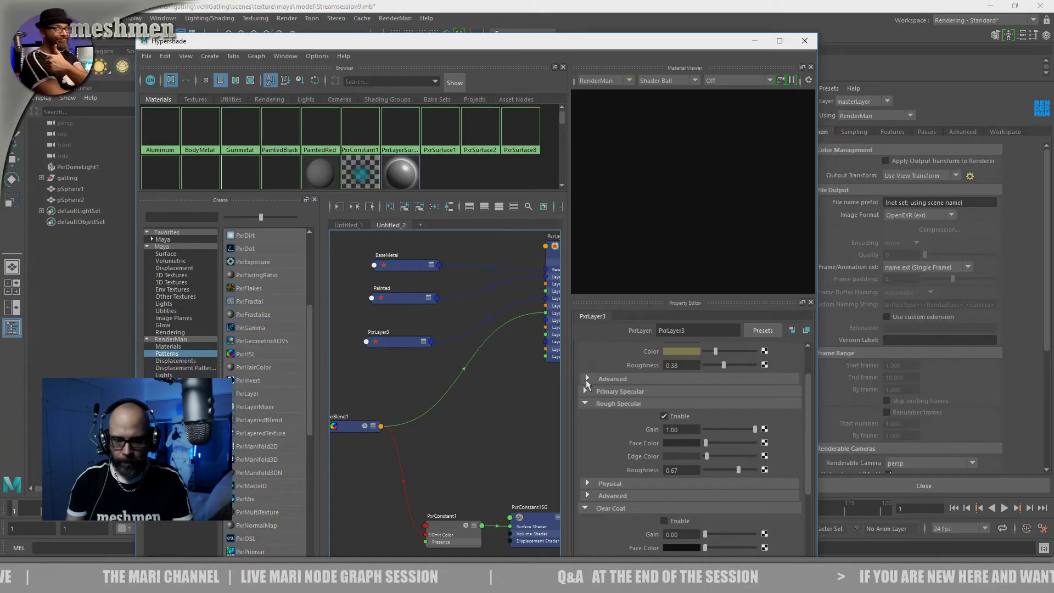
key("alt+Tab")
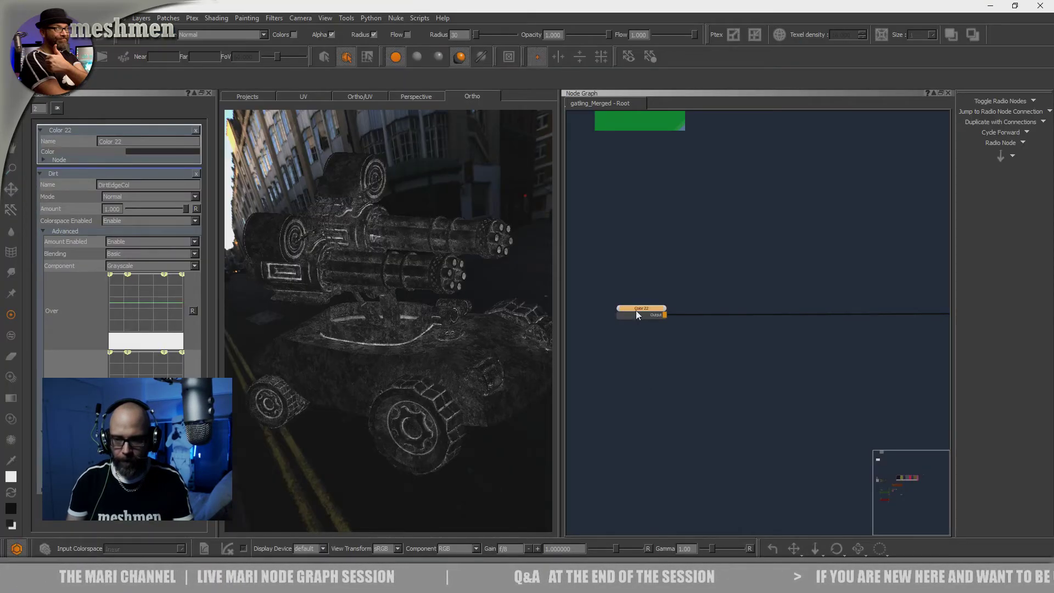
Check which Merge node the first row feeds in Mari, and open the Rough Specular edge color of PxrLayer3 in Maya
scroll(770, 325, "down", 2)
middle_click_drag(862, 304, 582, 340)
scroll(796, 328, "up", 2)
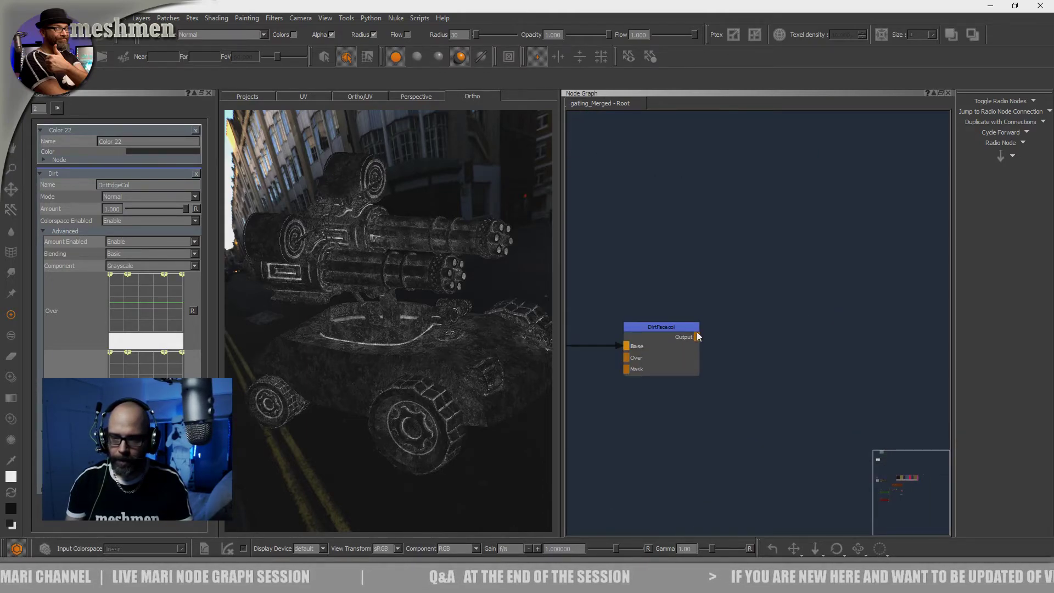
left_click(680, 327)
key("alt+Tab")
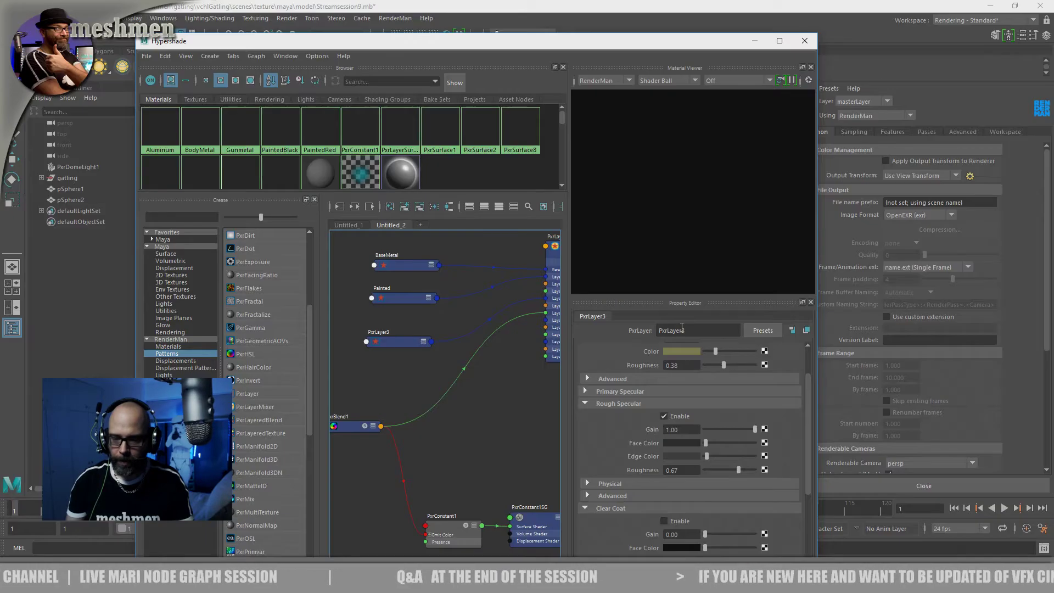
left_click(669, 457)
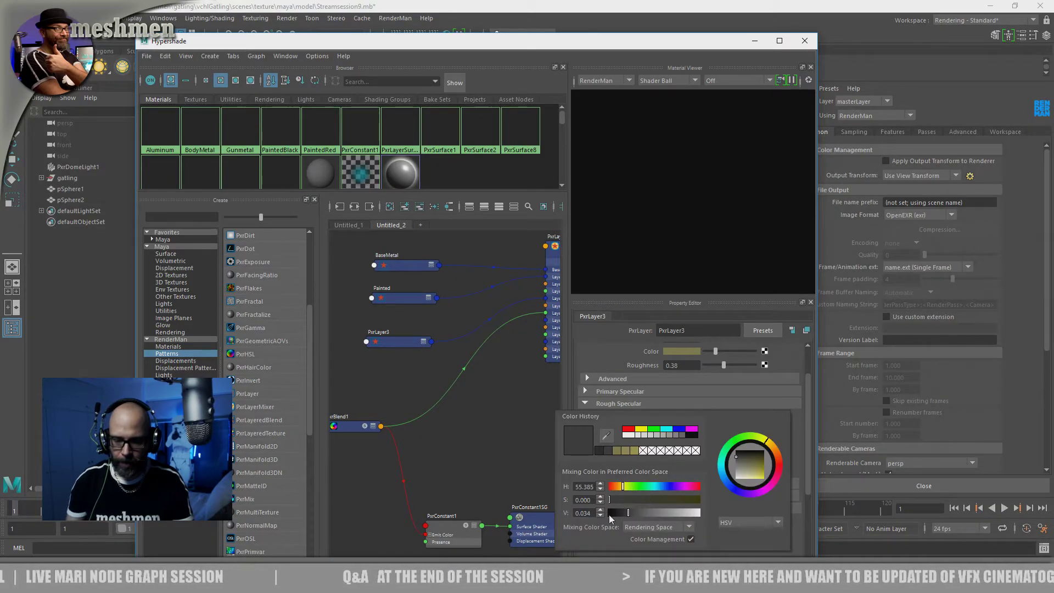
Return to Mari and darken the second row's Color node through its intensity, based on the Rough Specular edge color in Maya
key("alt+Tab")
middle_click_drag(635, 460, 933, 362)
scroll(668, 461, "down", 2)
middle_click_drag(691, 410, 915, 383)
middle_click_drag(697, 385, 908, 372)
middle_click_drag(699, 379, 968, 396)
scroll(829, 390, "up", 2)
double_click(795, 406)
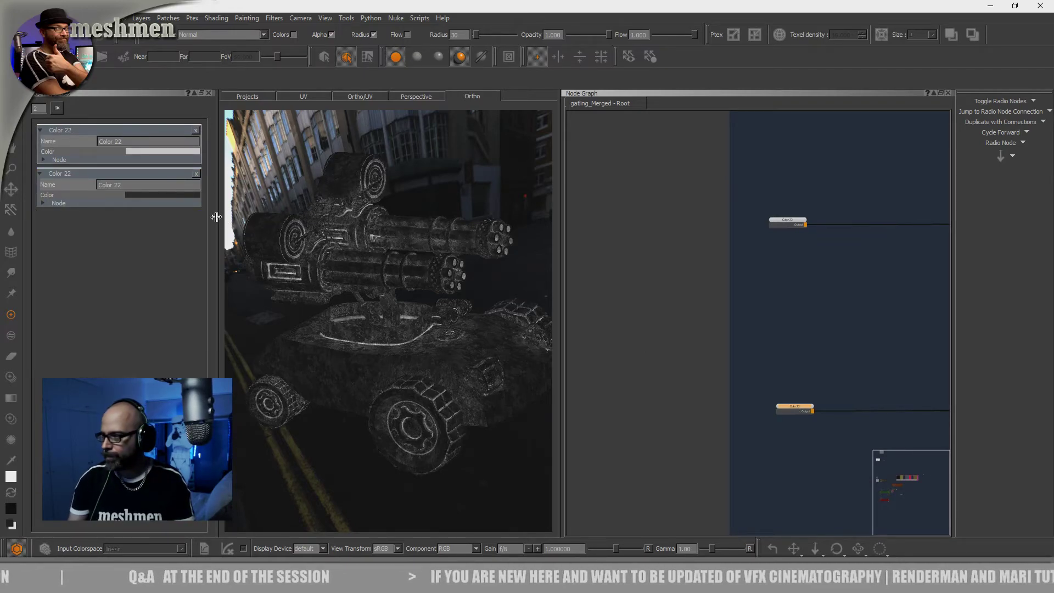
left_click(134, 151)
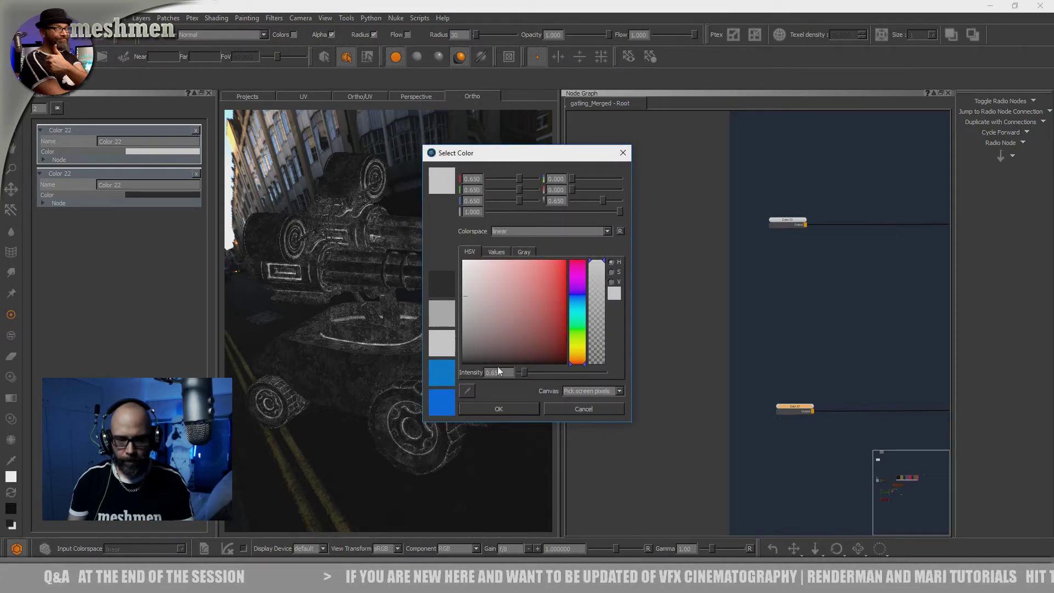
left_click_drag(485, 372, 503, 373)
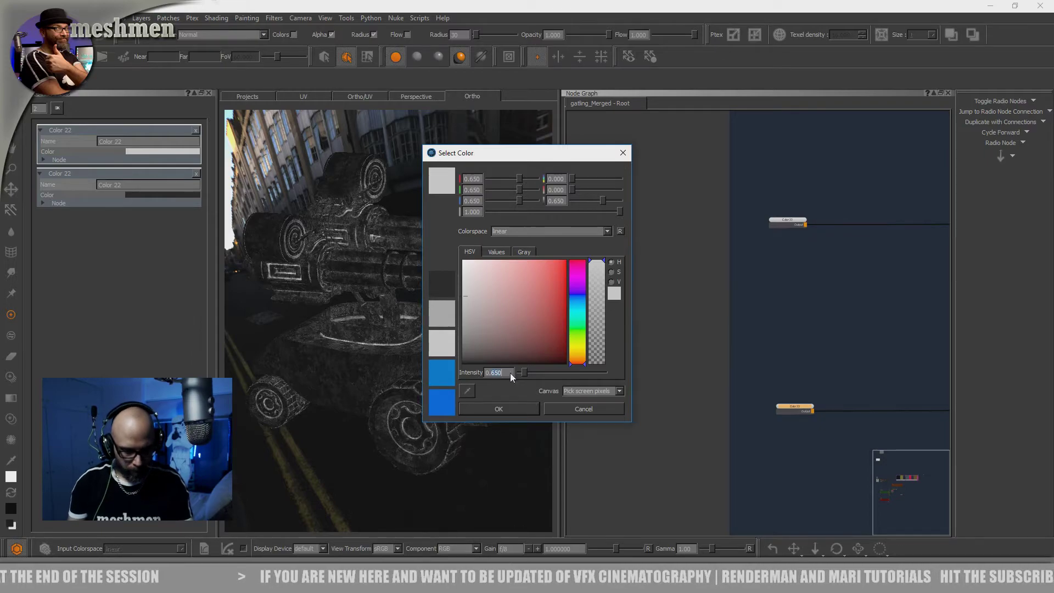
key("Return")
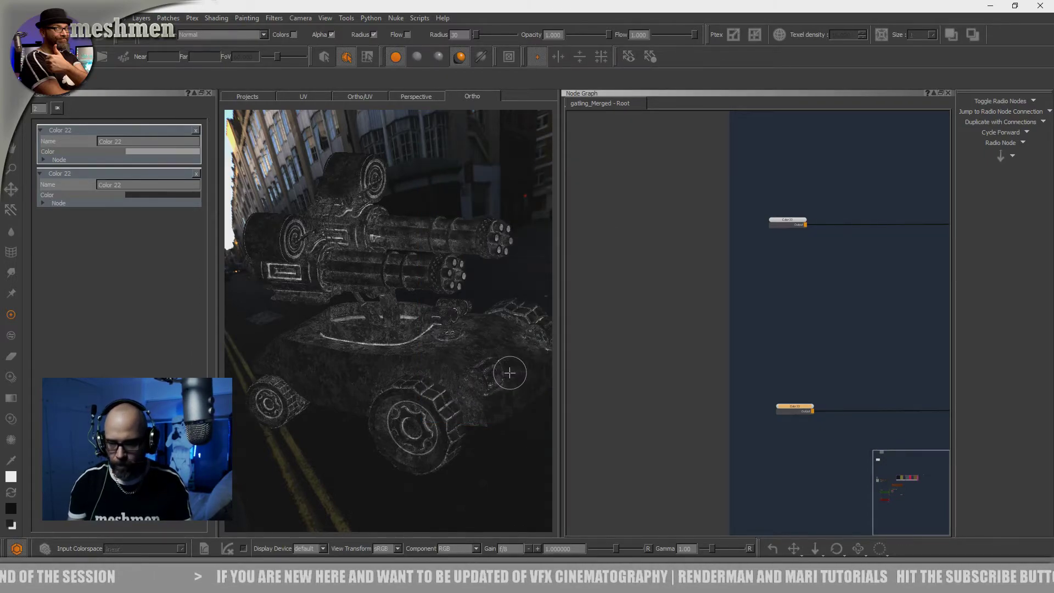
Check PxrLayer3's Rough Specular roughness in Maya, and set the intensity of the third row's Color node to 0.67 in Mari
scroll(785, 384, "down", 3)
middle_click_drag(785, 384, 602, 327)
middle_click_drag(634, 427, 663, 405)
key("alt+Tab")
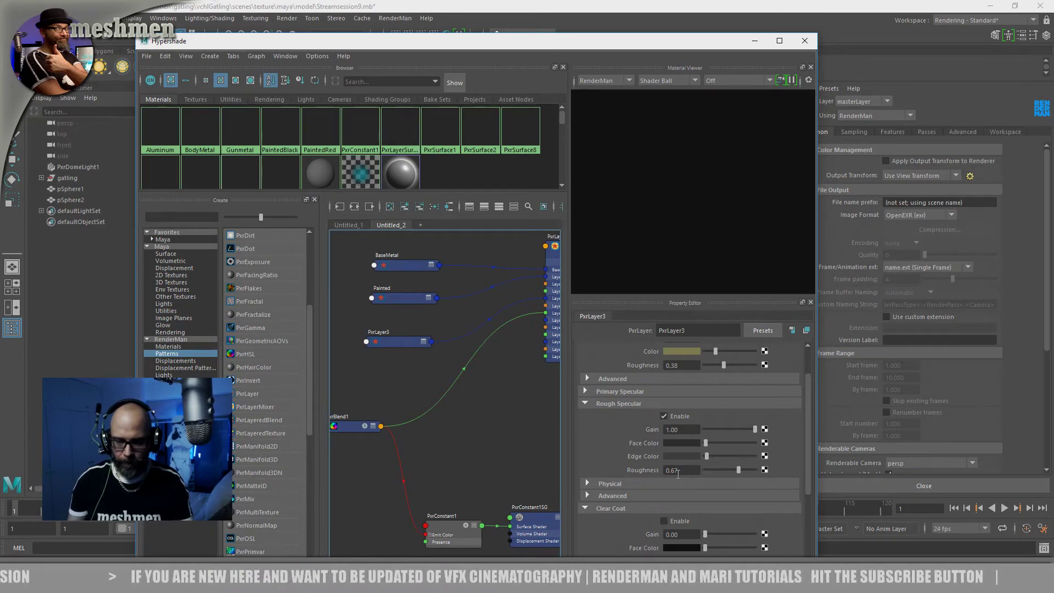
key("alt+Tab")
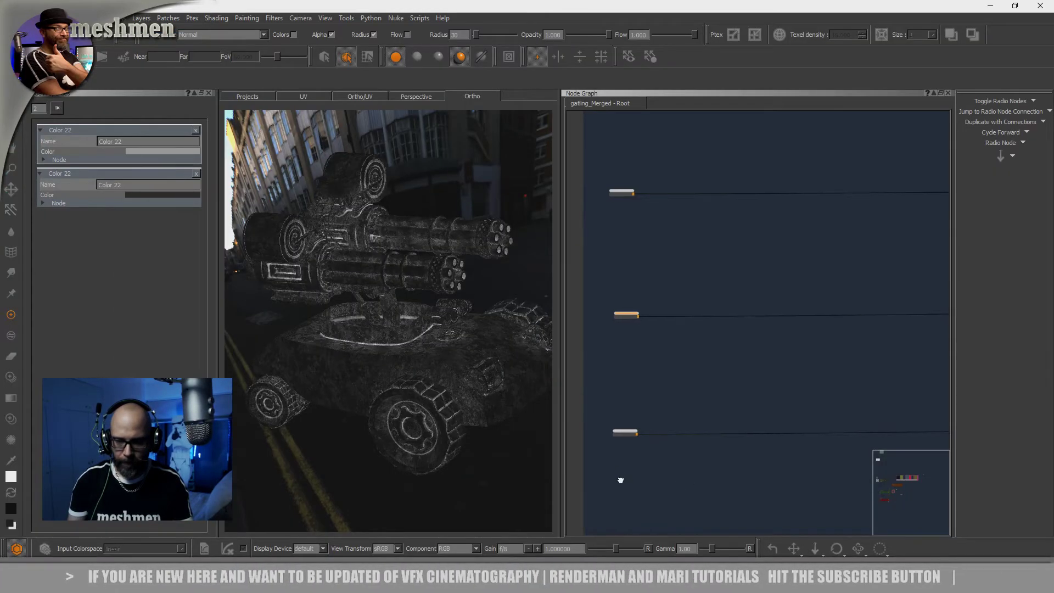
left_click(625, 430)
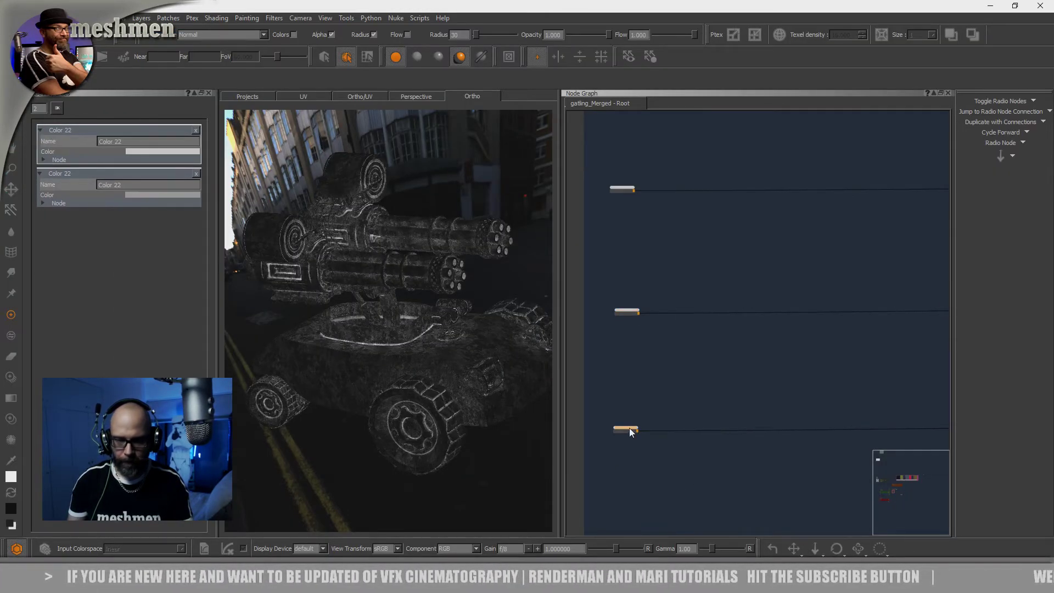
left_click(130, 151)
left_click_drag(494, 373, 508, 374)
type("7")
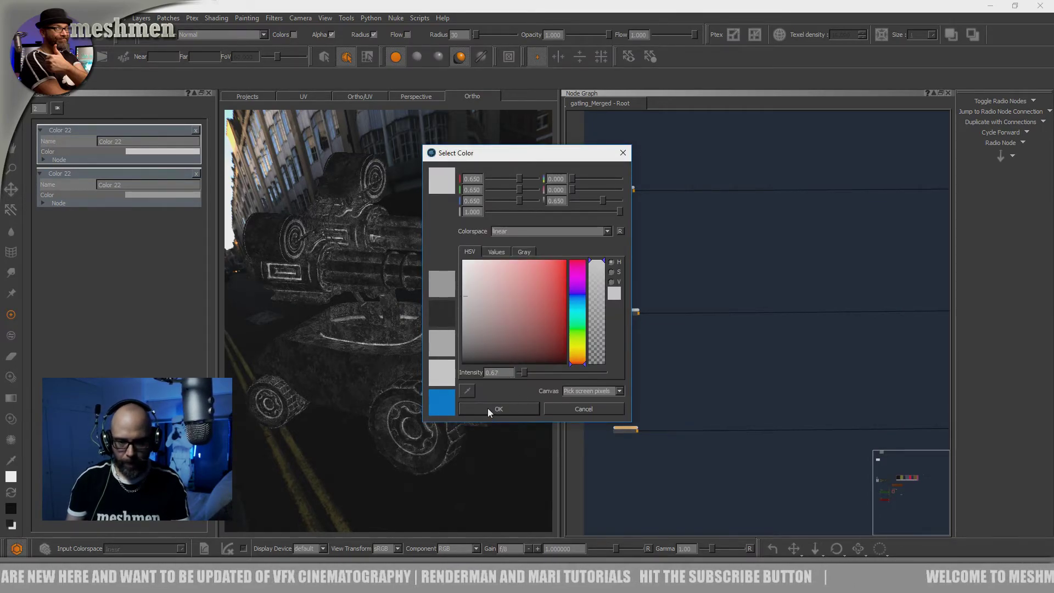
left_click(488, 409)
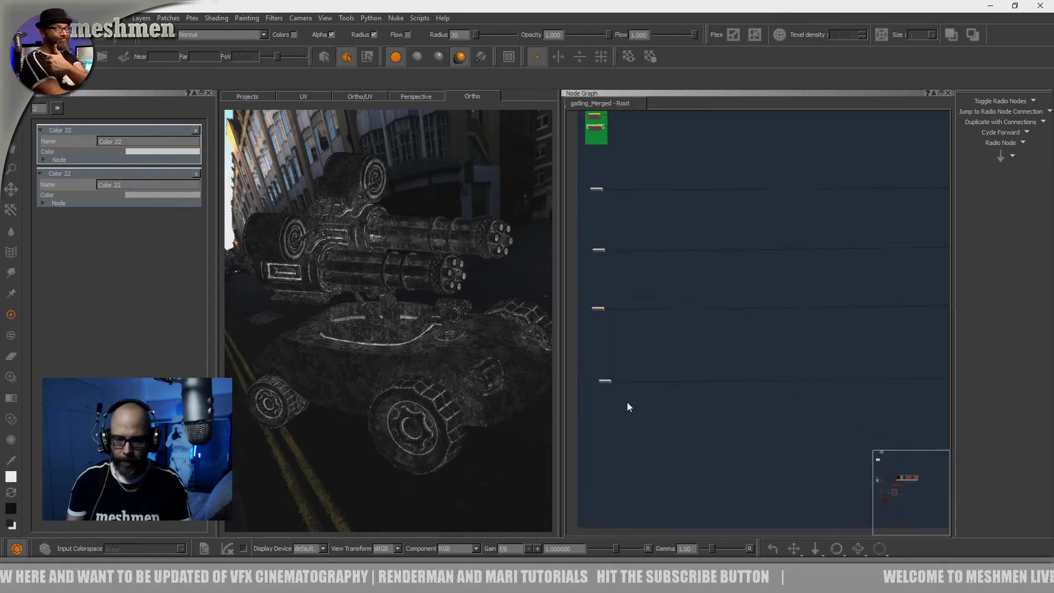
Recolor the fourth row's Color node with the middle gray preset
scroll(628, 406, "up", 3)
left_click(592, 370)
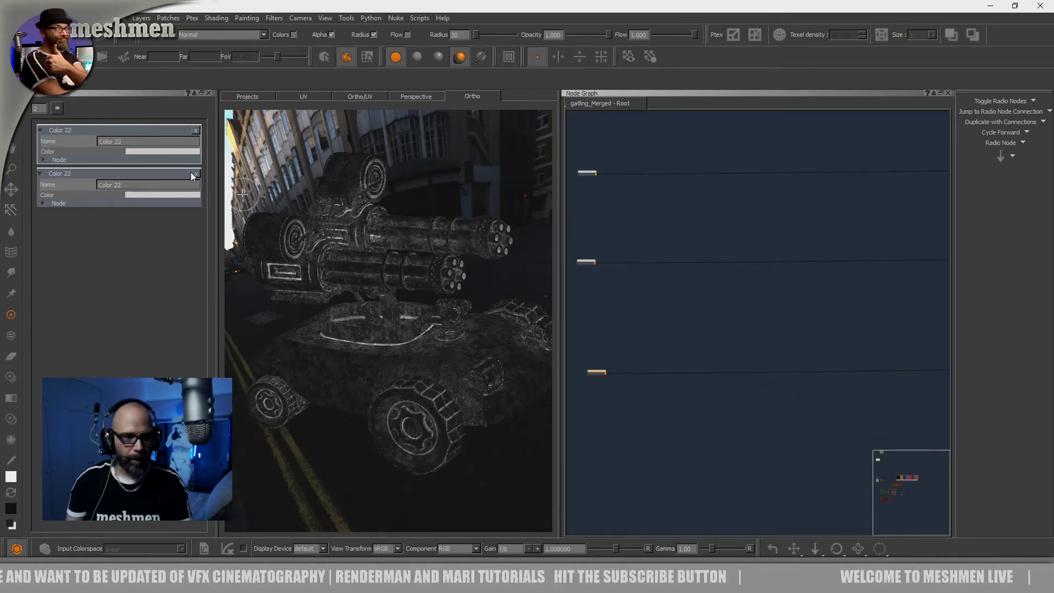
left_click(154, 152)
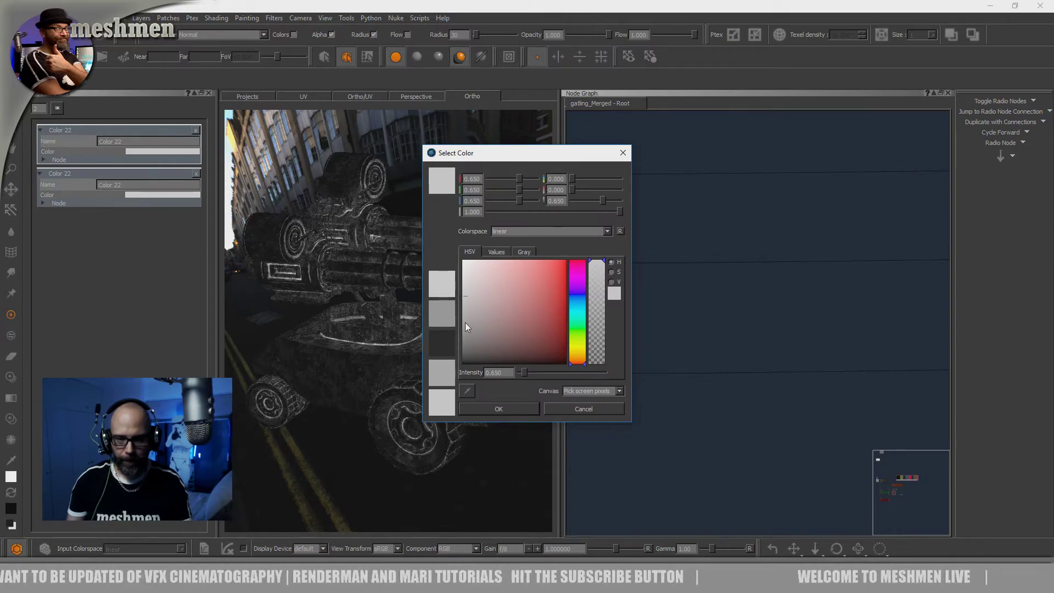
left_click(496, 251)
left_click(524, 252)
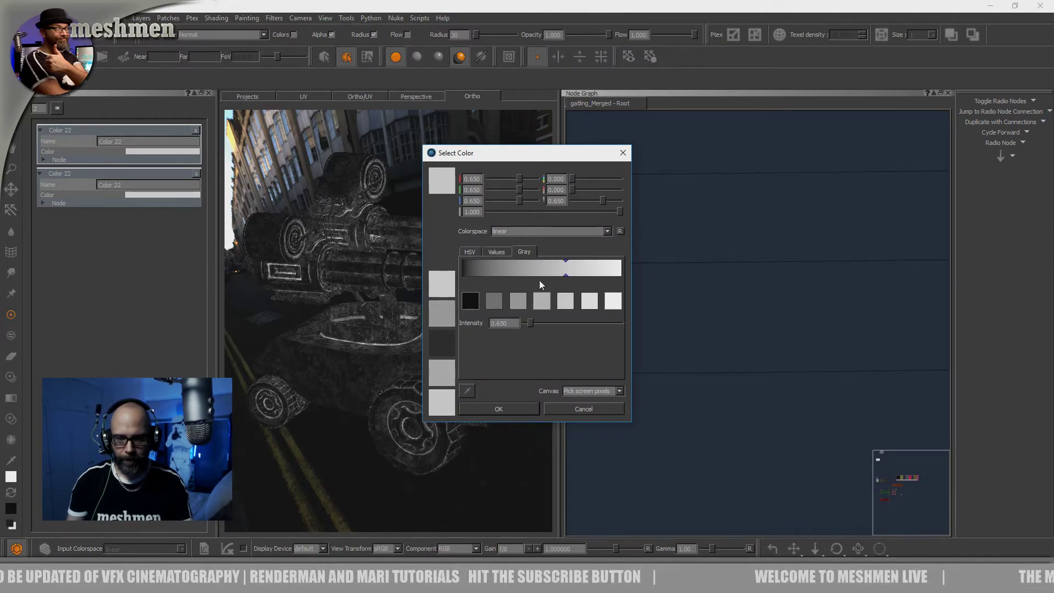
left_click(540, 301)
left_click(500, 408)
Select the end node of the blue backdrop's uppermost row and toggle the radio node connections to examine where it links
scroll(626, 393, "down", 5)
middle_click_drag(945, 355, 708, 356)
scroll(760, 341, "up", 3)
scroll(780, 351, "up", 2)
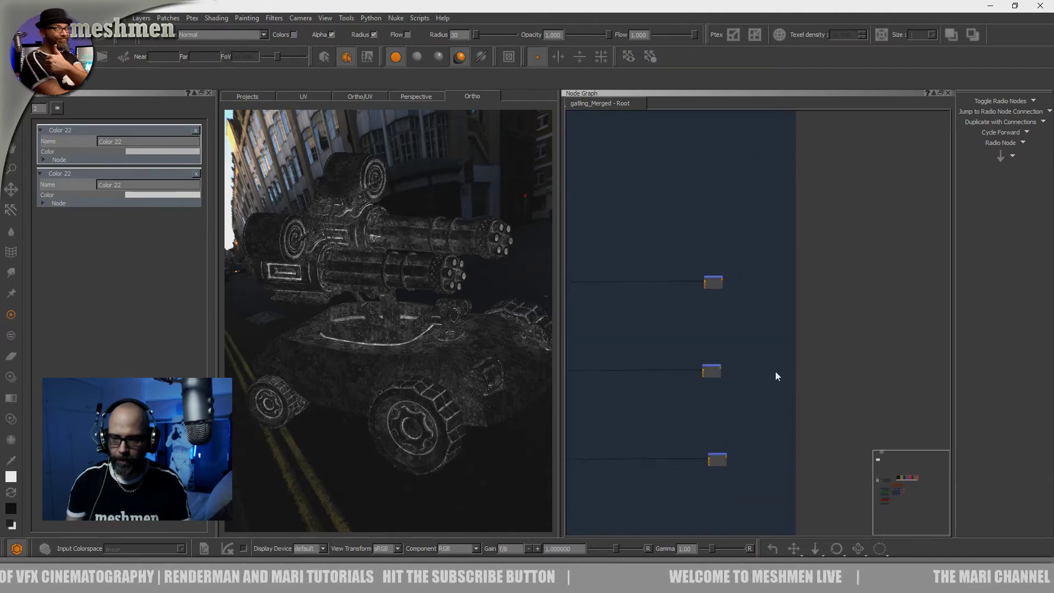
middle_click_drag(734, 280, 732, 348)
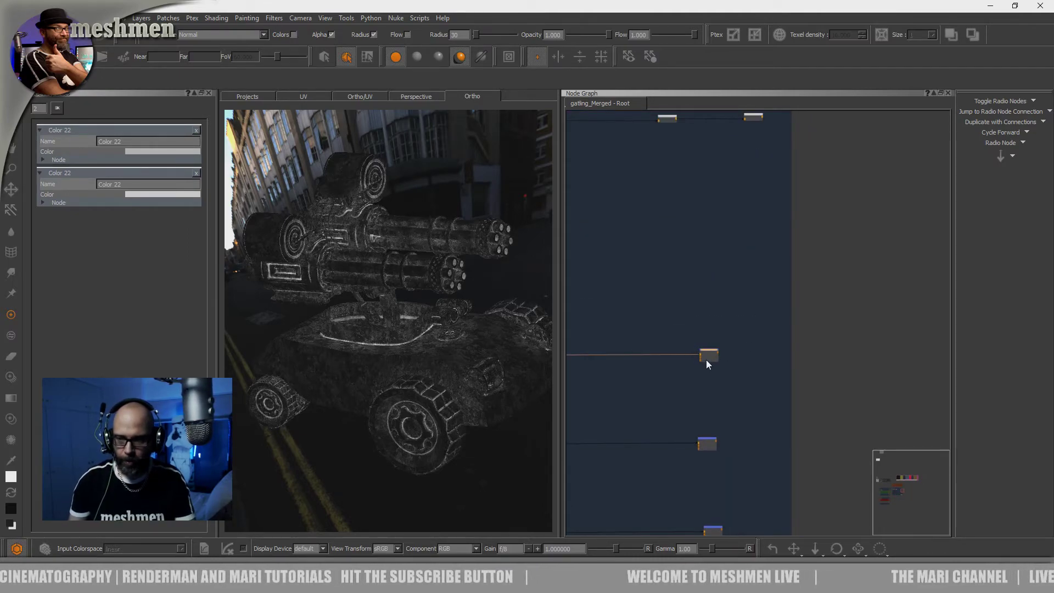
middle_click_drag(804, 149, 778, 316)
scroll(775, 309, "down", 2)
scroll(753, 309, "up", 2)
left_click(729, 324)
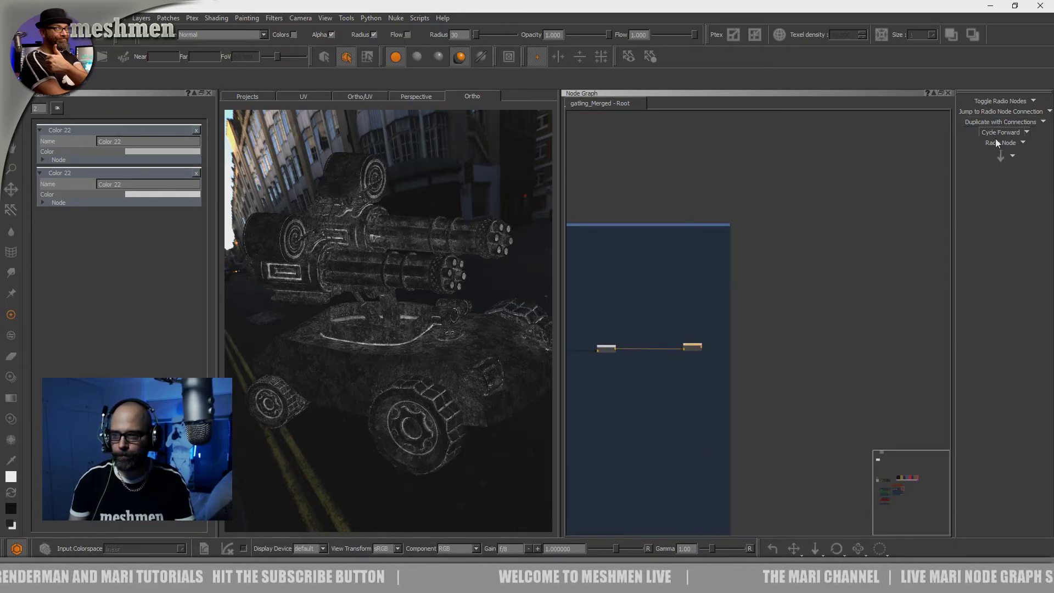
left_click(993, 101)
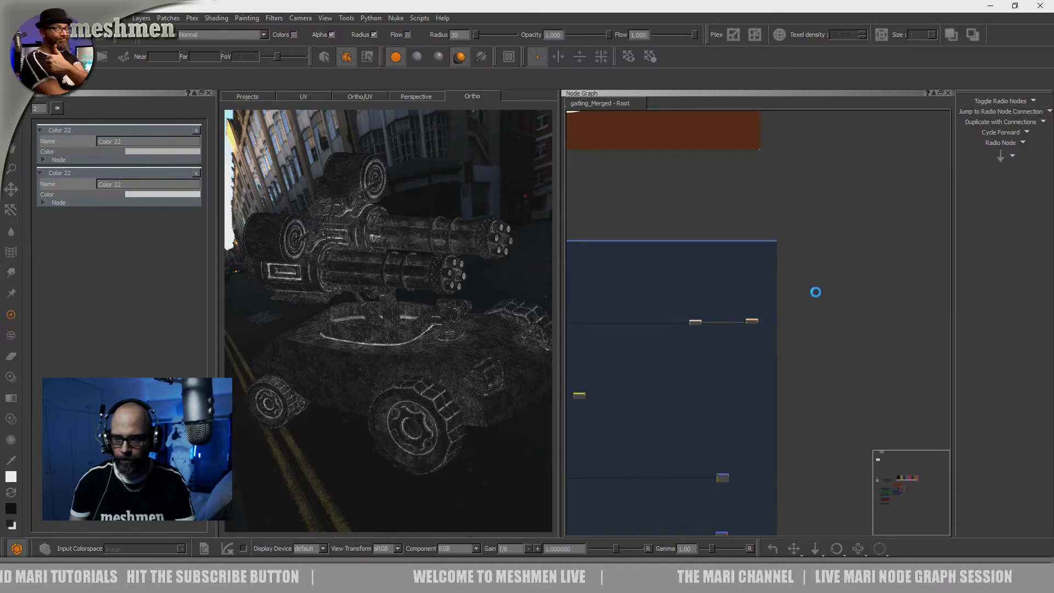
right_click_drag(782, 315, 786, 346, "alt")
middle_click_drag(845, 236, 737, 391)
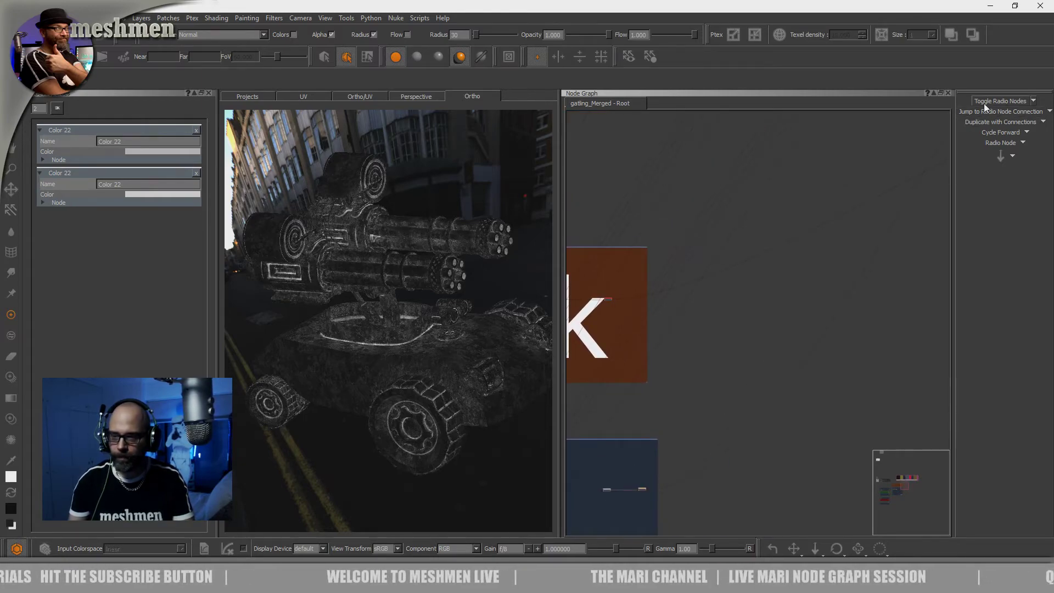
Create a radio node from the first row's Merge node and place it just outside the blue backdrop
scroll(707, 428, "up", 5)
middle_click_drag(705, 431, 805, 219)
middle_click_drag(718, 395, 775, 224)
scroll(738, 352, "up", 1)
left_click(690, 383)
left_click(997, 143)
left_click_drag(723, 381, 825, 378)
Create radio nodes from the second and third rows' Merge nodes and place them outside the blue backdrop
middle_click_drag(722, 464, 718, 324)
left_click(1000, 143)
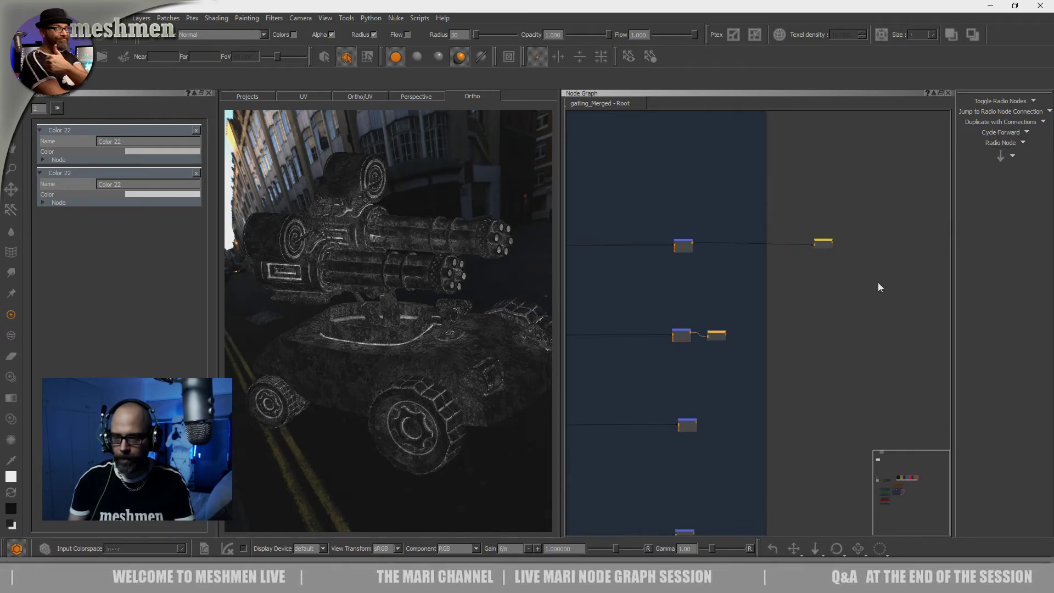
left_click_drag(718, 334, 841, 328)
left_click(687, 425)
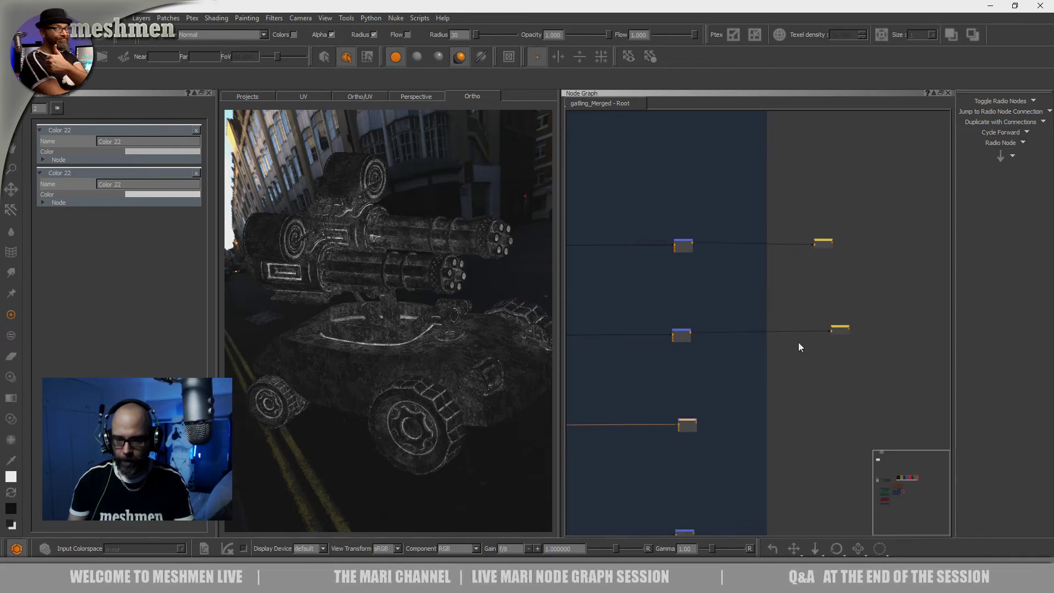
left_click(996, 141)
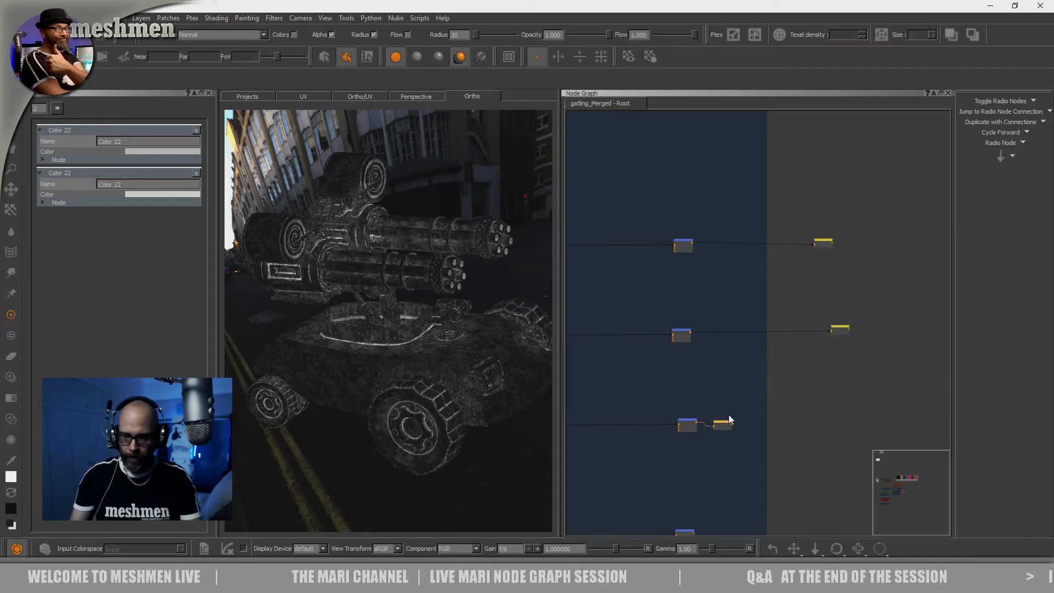
left_click_drag(725, 423, 829, 419)
Create a radio node from the fourth row's Merge node and place it outside the blue backdrop below the other three
middle_click_drag(802, 446, 729, 409)
left_click(674, 443)
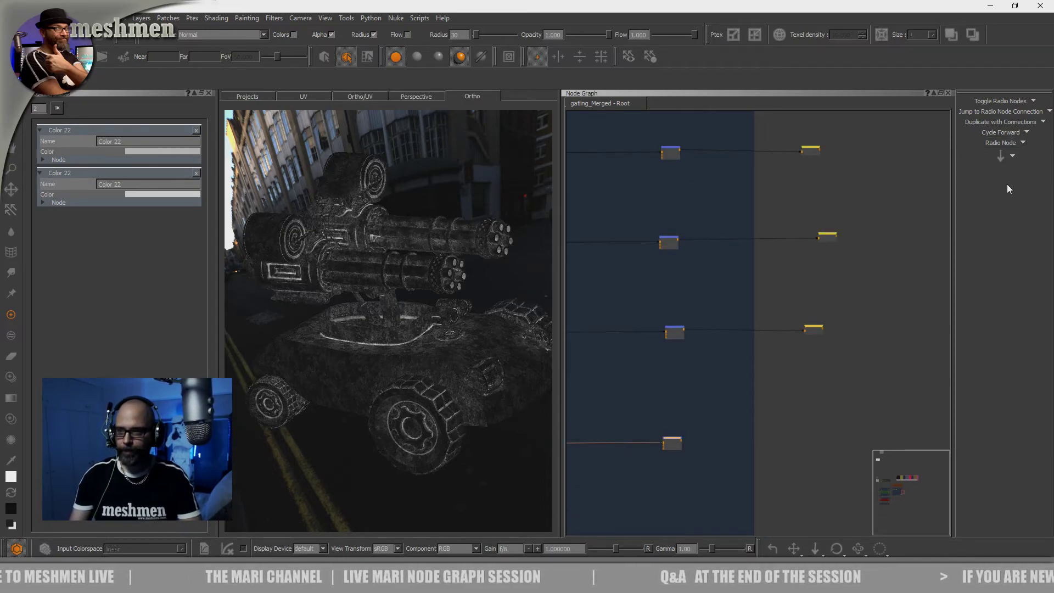
left_click(993, 143)
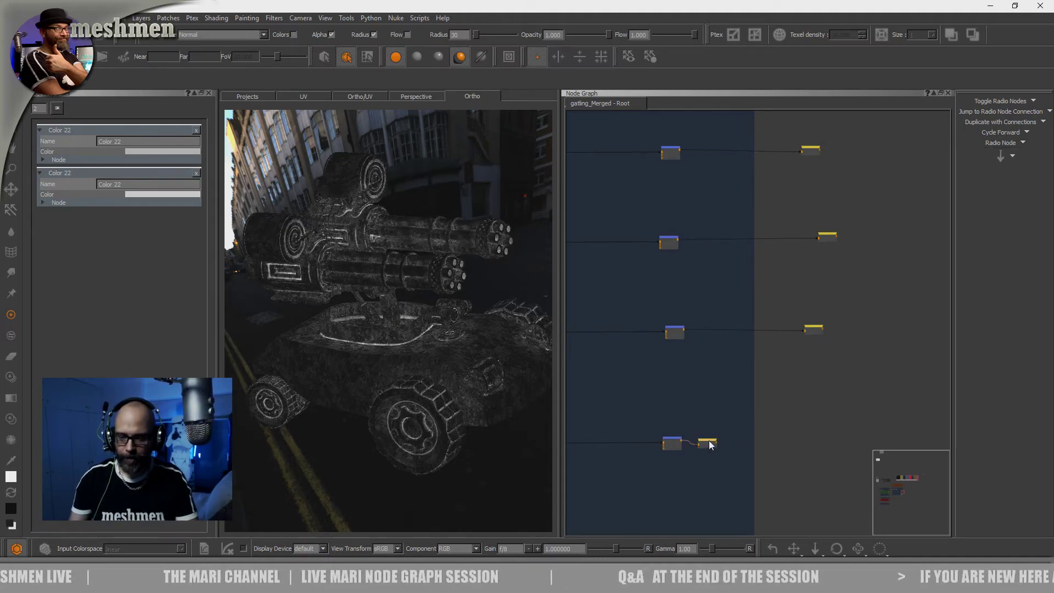
left_click_drag(792, 441, 809, 436)
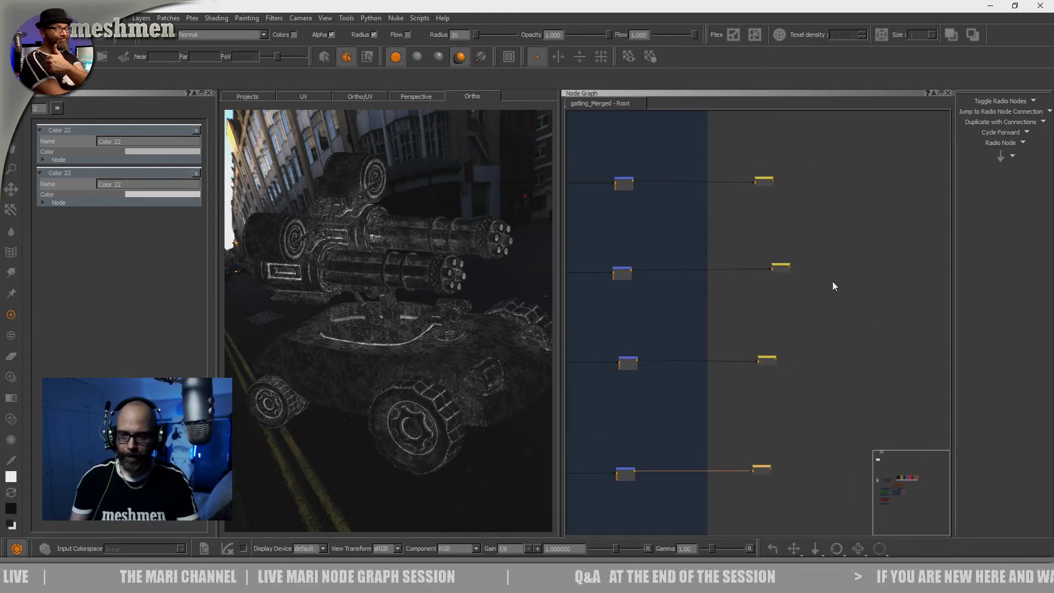
Line up the second radio node with the other three beside the Dirtmaterial backdrop and select all four
left_click_drag(825, 158, 722, 478)
scroll(735, 417, "down", 3)
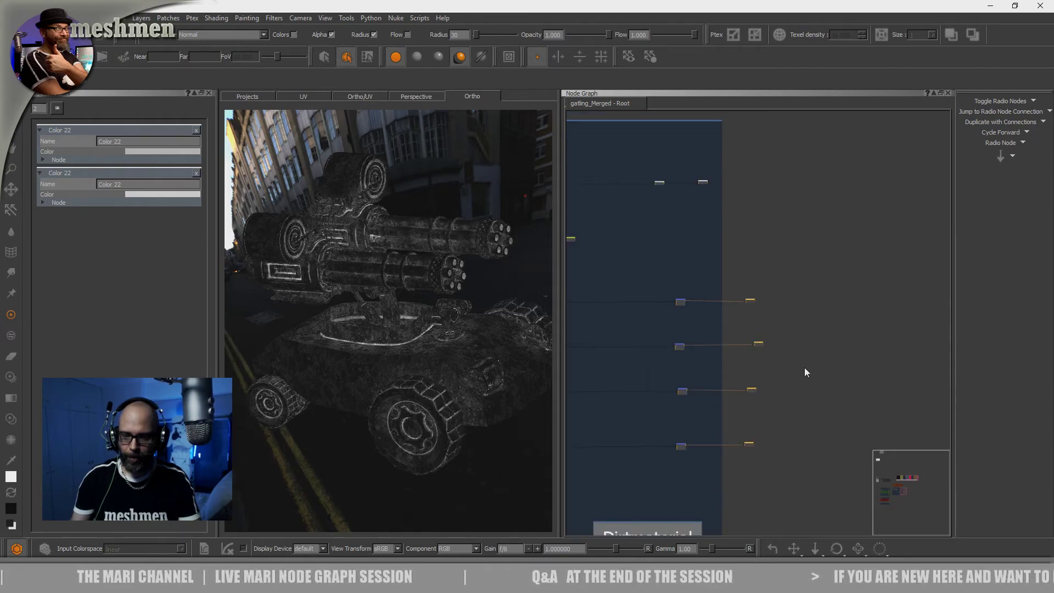
middle_click_drag(804, 367, 772, 418)
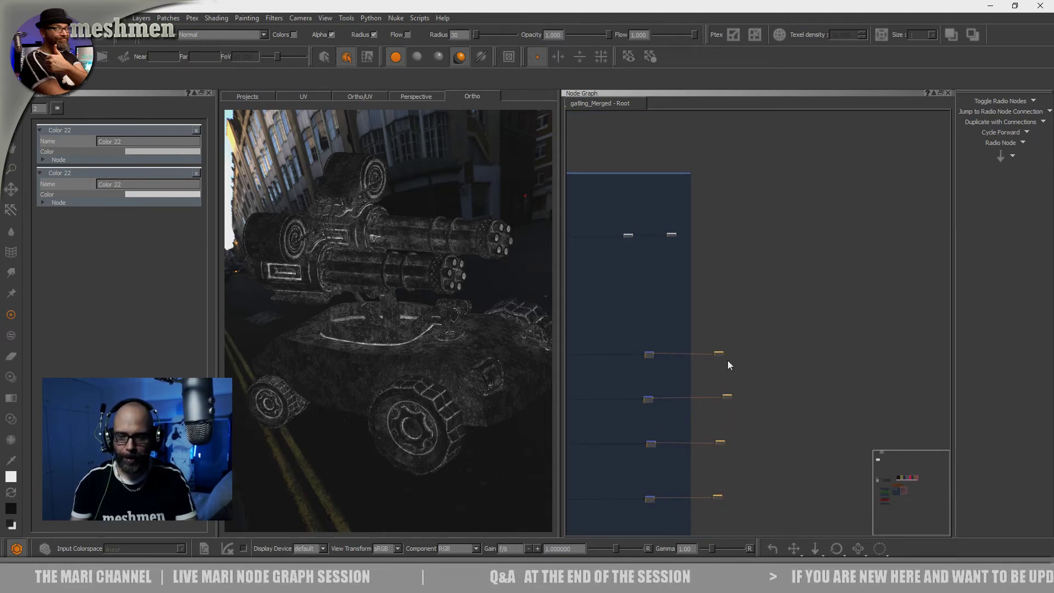
scroll(763, 317, "down", 2)
scroll(767, 311, "down", 2)
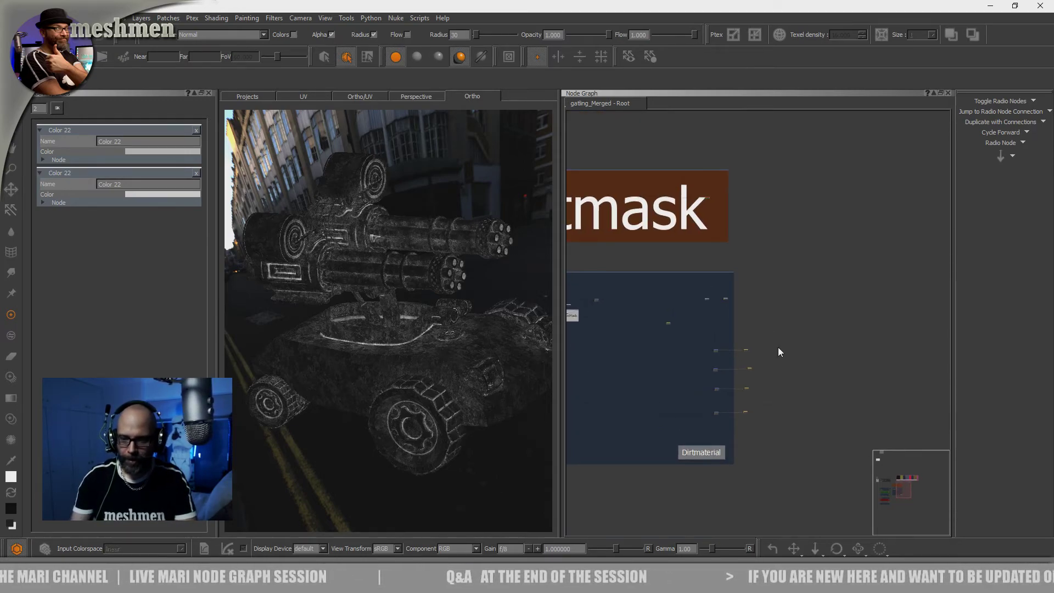
left_click_drag(779, 332, 742, 422)
scroll(748, 417, "up", 2)
scroll(766, 340, "up", 3)
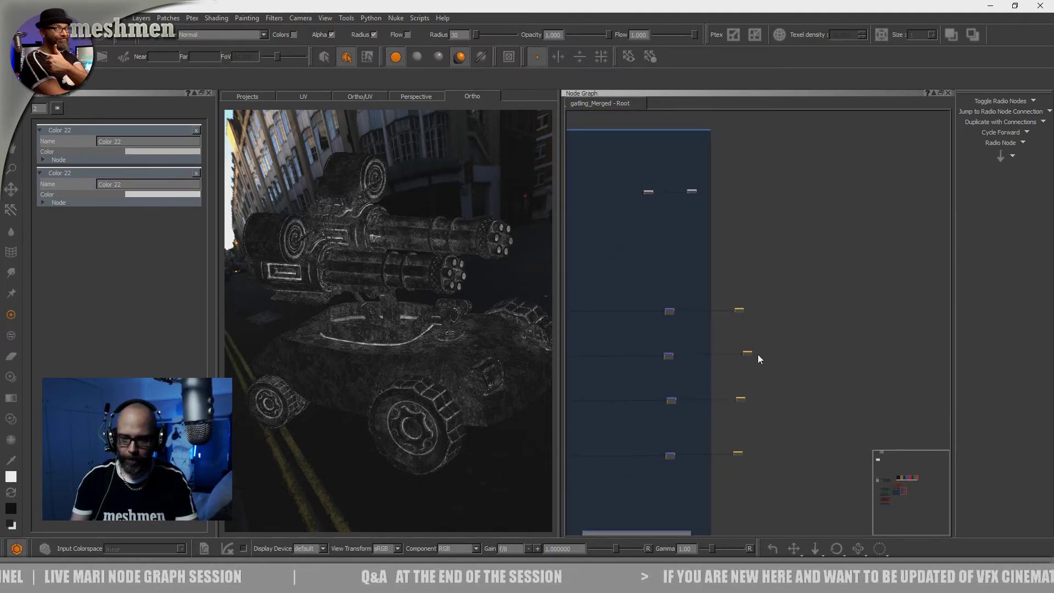
left_click_drag(783, 284, 711, 478)
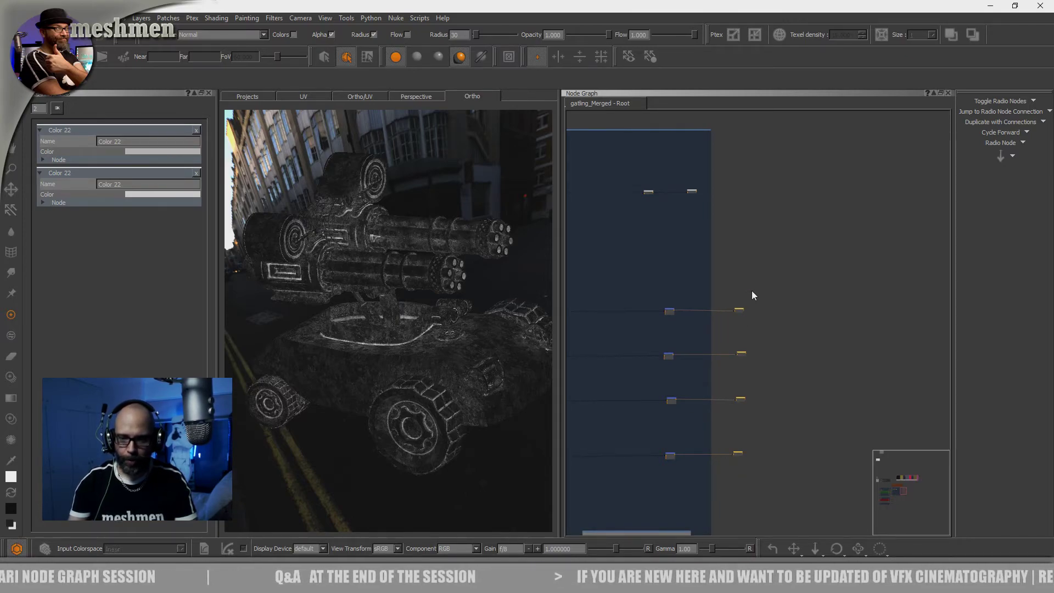
Move the four selected radio nodes up into the Dirt backdrop, beneath its Merge nodes
left_click_drag(737, 308, 809, 131)
scroll(759, 480, "down", 5)
middle_click_drag(804, 259, 628, 408)
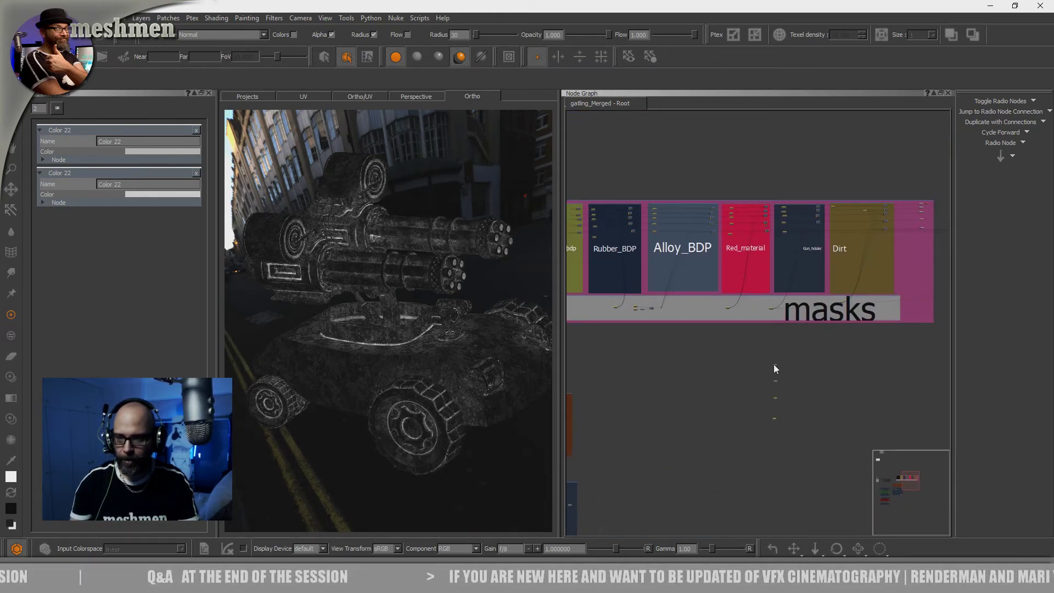
middle_click_drag(829, 374, 653, 393)
scroll(654, 397, "up", 4)
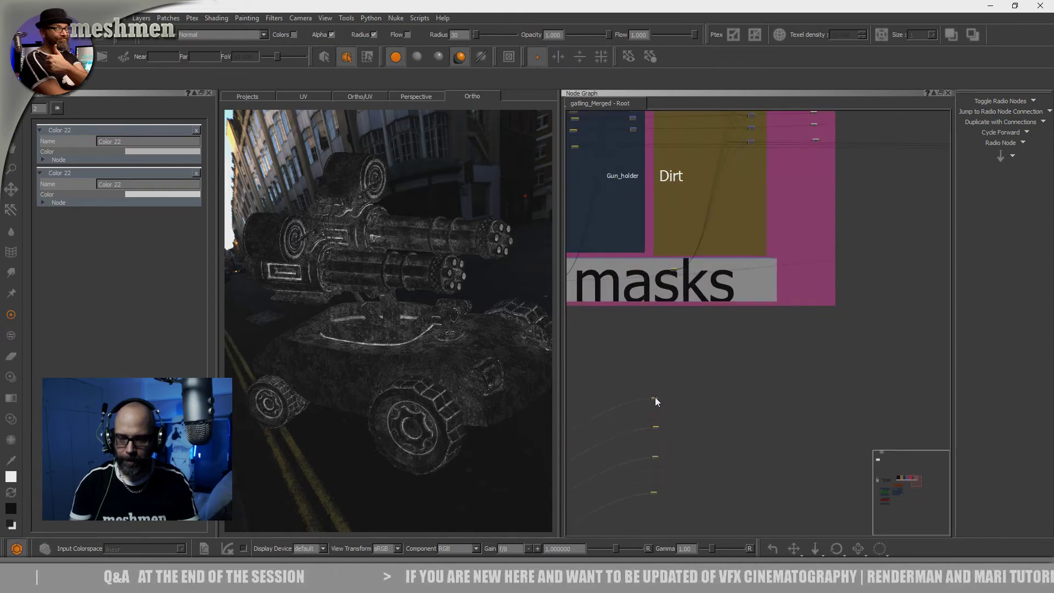
left_click_drag(747, 216, 746, 154)
middle_click_drag(746, 154, 743, 319)
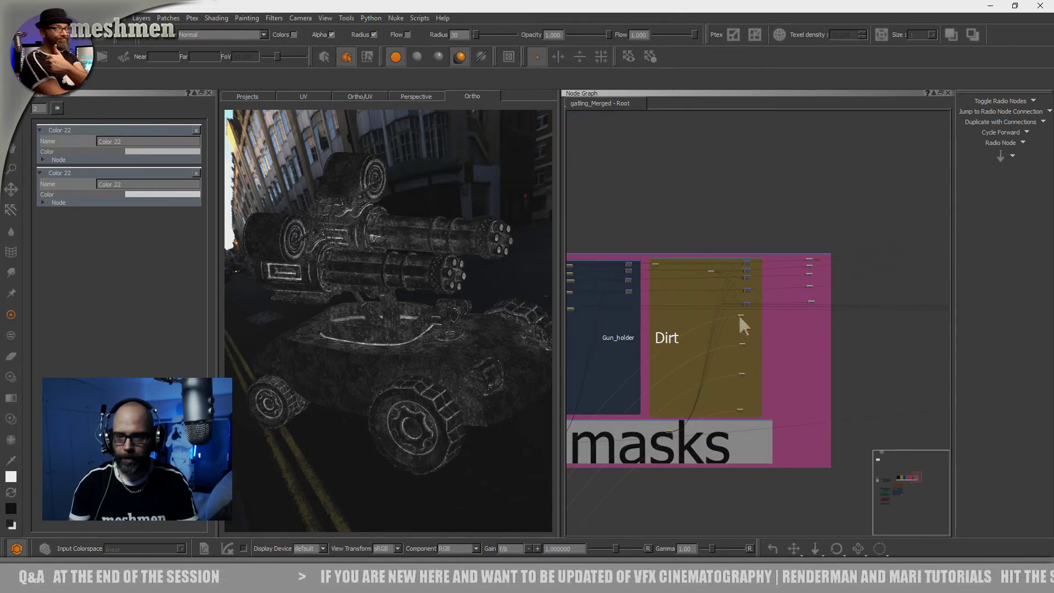
scroll(744, 318, "up", 5)
scroll(765, 329, "up", 3)
Preview the Color node that feeds the Dirt backdrop's lower Merge nodes in the viewport
left_click(773, 334)
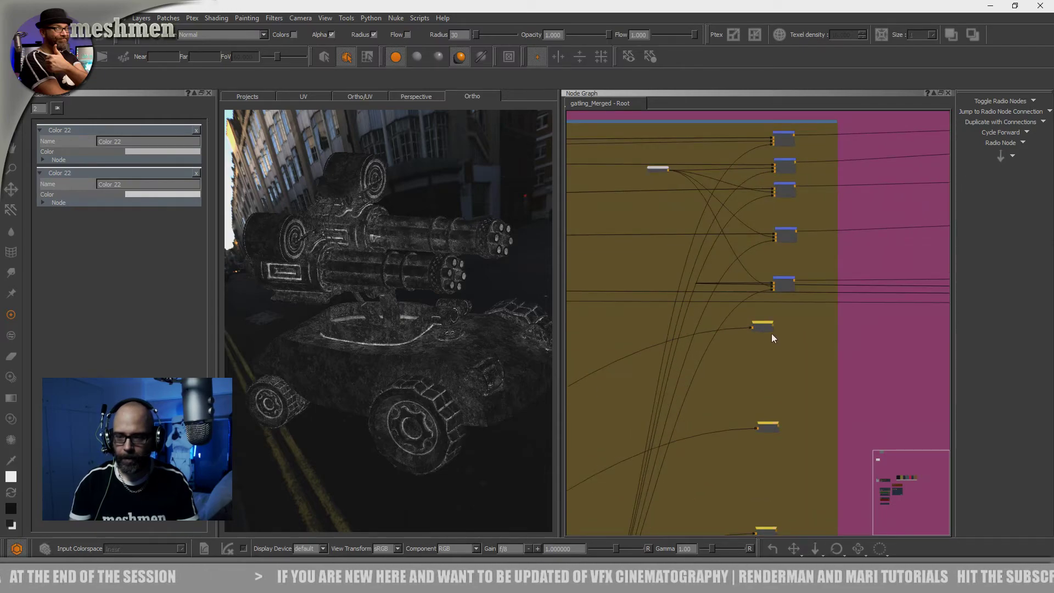
middle_click_drag(667, 154, 715, 291)
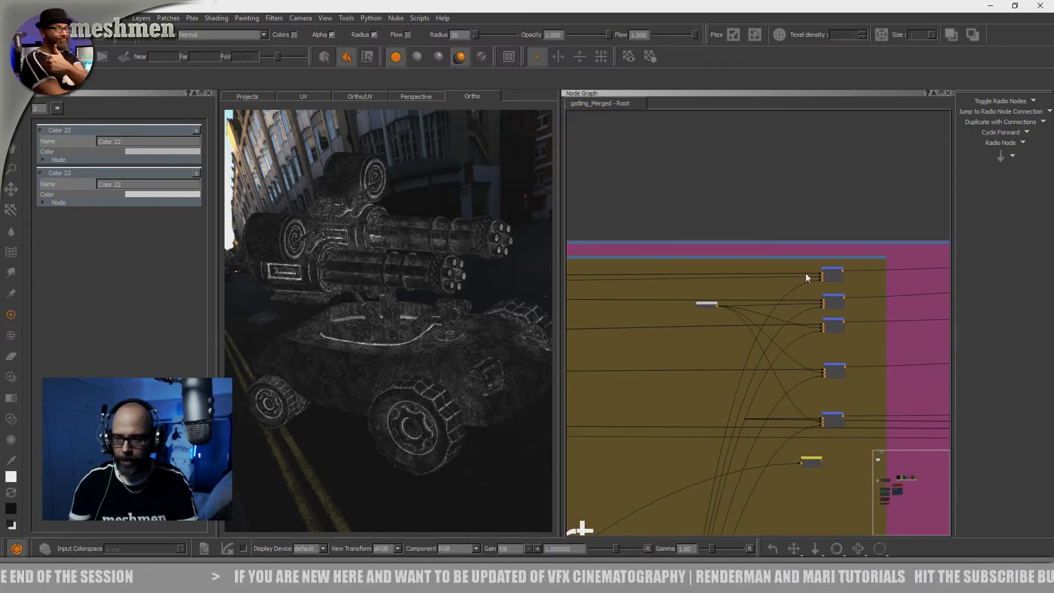
scroll(857, 270, "up", 2)
scroll(643, 331, "up", 3)
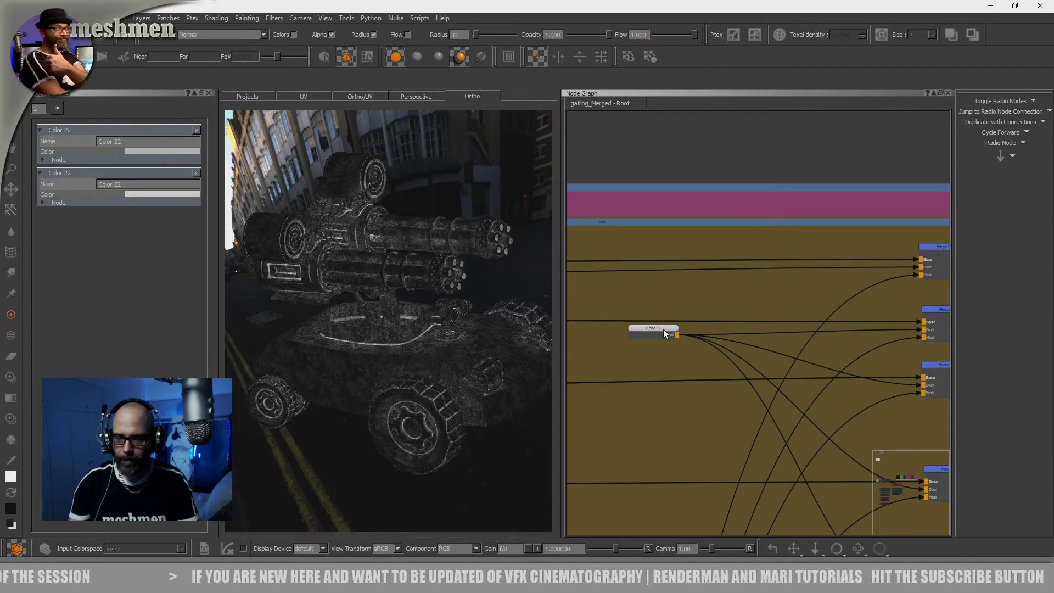
left_click_drag(663, 328, 656, 333)
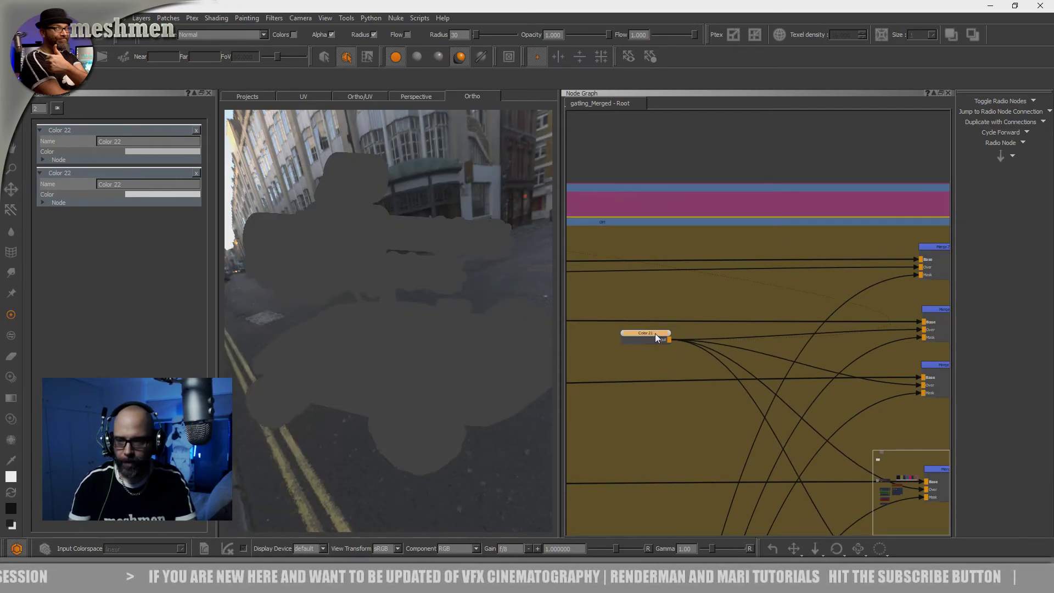
scroll(656, 336, "down", 4)
left_click_drag(664, 322, 662, 320)
Preview the Dirt backdrop's existing first-row radio node and compare it with the uppermost of the four moved radio nodes
middle_click_drag(645, 309, 725, 319)
left_click(653, 298)
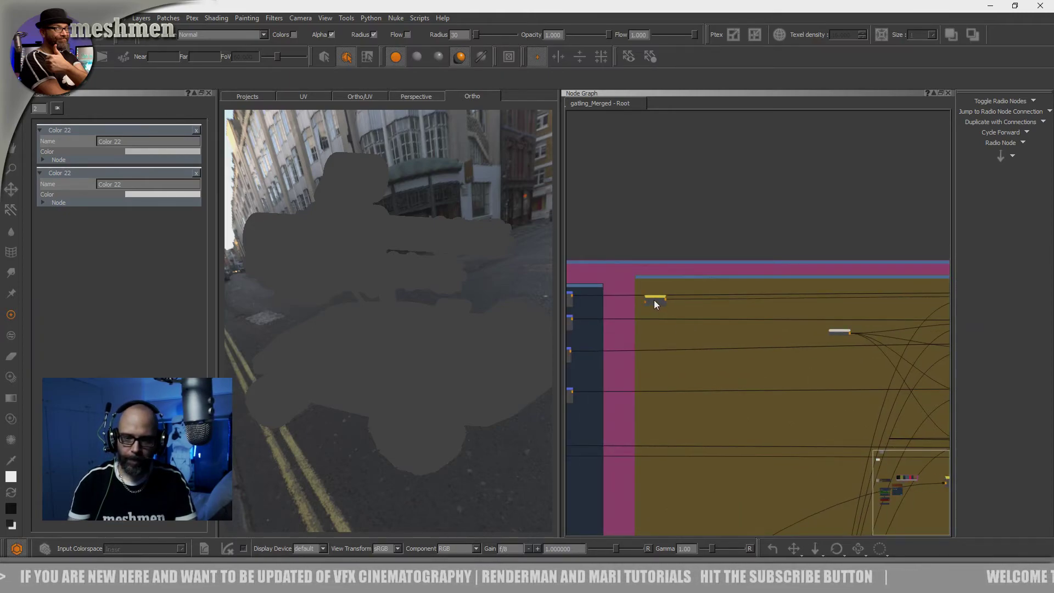
left_click_drag(652, 300, 653, 302)
middle_click_drag(756, 321, 608, 295)
scroll(718, 318, "down", 1)
left_click_drag(690, 308, 692, 307)
middle_click_drag(738, 319, 770, 264)
left_click_drag(822, 383, 820, 379)
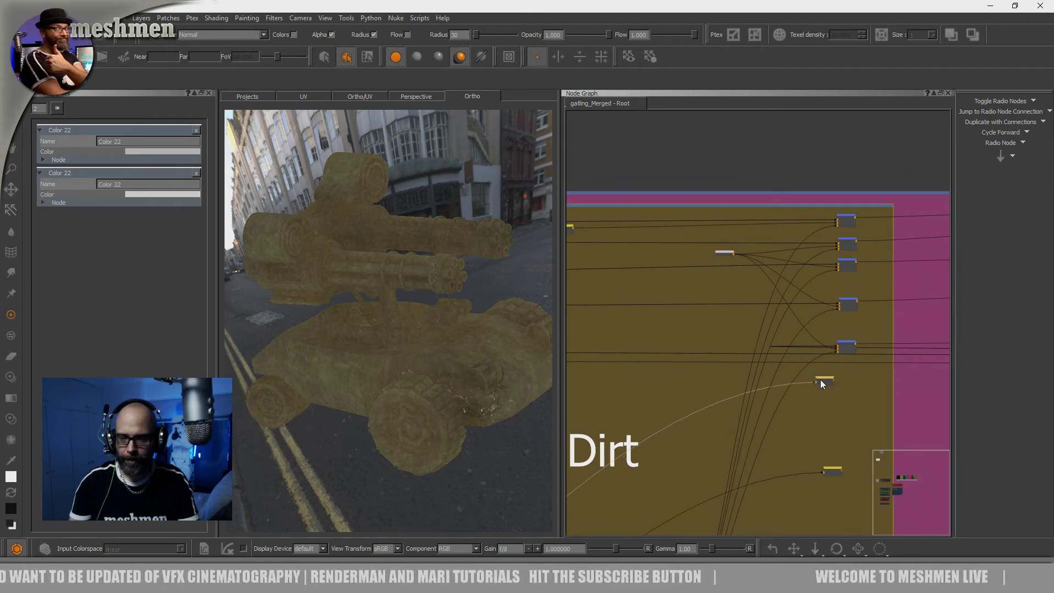
Place the uppermost moved radio node in the second row and connect it to the Over input of the second Merge node
left_click_drag(713, 281, 681, 251)
middle_click_drag(666, 265, 722, 321)
scroll(639, 303, "up", 3)
left_click_drag(687, 301, 692, 301)
middle_click_drag(689, 305, 609, 327)
left_click_drag(626, 327, 879, 317)
Move the next radio node up into the third row and connect it to the Over input of the third Merge node
left_click_drag(682, 325, 644, 386)
middle_click_drag(677, 458, 736, 346)
scroll(735, 344, "down", 3)
middle_click_drag(824, 469, 769, 407)
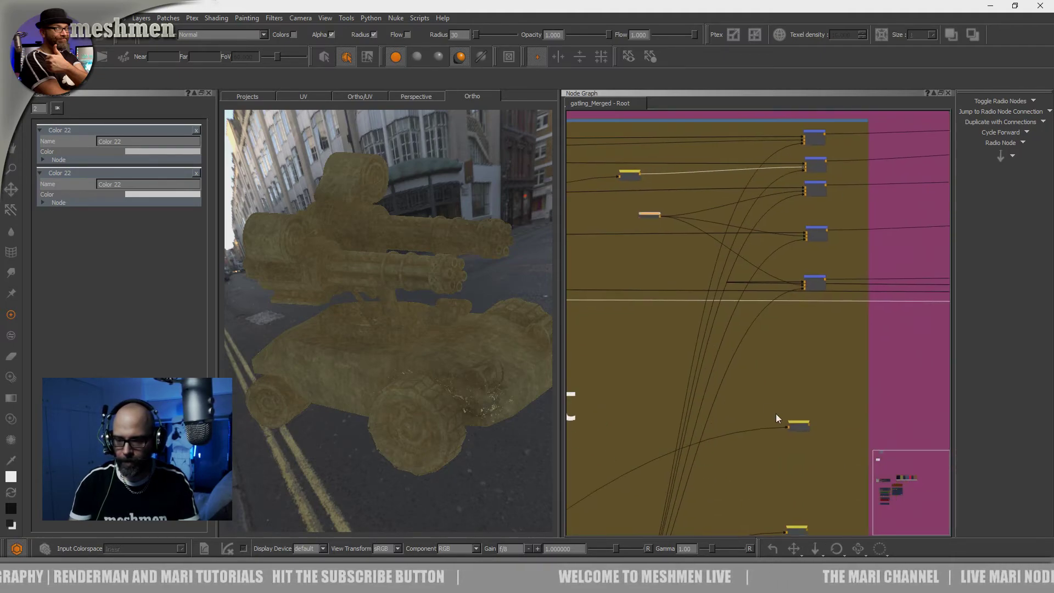
left_click_drag(799, 426, 630, 206)
middle_click_drag(631, 206, 682, 318)
scroll(680, 312, "up", 3)
left_click_drag(654, 303, 631, 262)
middle_click_drag(657, 291, 662, 317)
left_click_drag(640, 289, 651, 308)
middle_click_drag(675, 304, 628, 329)
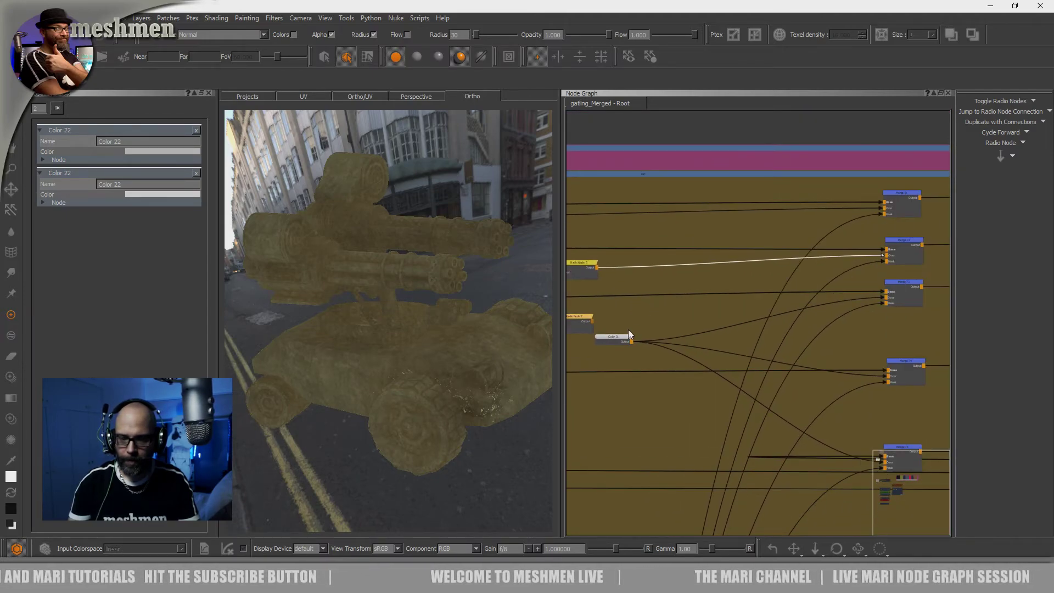
left_click_drag(590, 321, 884, 298)
Move another of the unconnected radio nodes up beneath the two connected ones in the Dirt backdrop
middle_click_drag(868, 386, 882, 230)
scroll(852, 347, "down", 2)
middle_click_drag(851, 350, 863, 208)
scroll(860, 393, "down", 1)
left_click_drag(880, 434, 731, 193)
Examine the masks, Dirtmask and Dirtmaterial backdrops and how they relate to the Dirt backdrop's rows
middle_click_drag(719, 414, 720, 437)
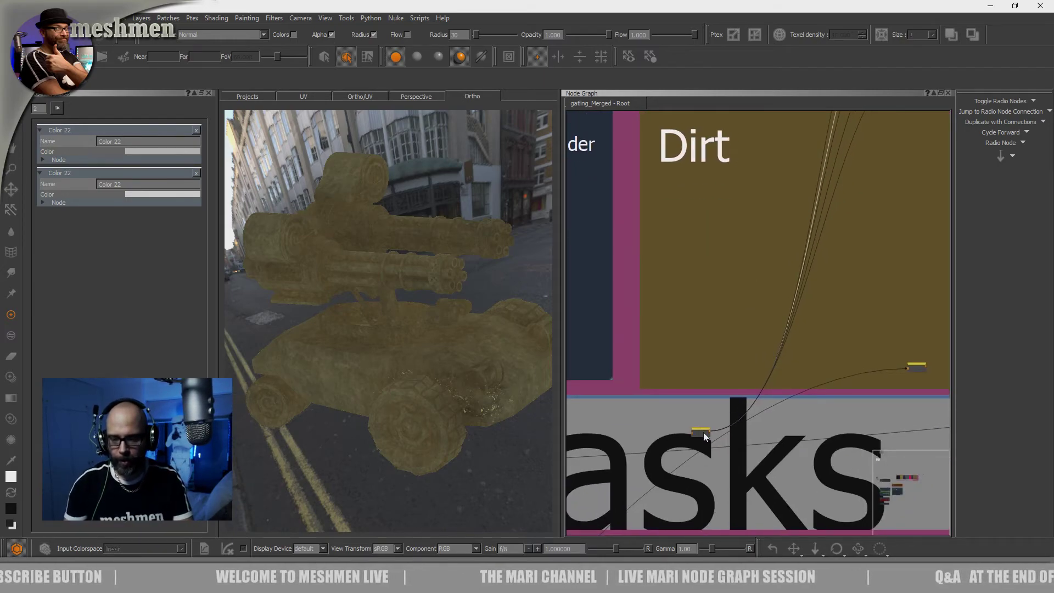
scroll(708, 406, "down", 5)
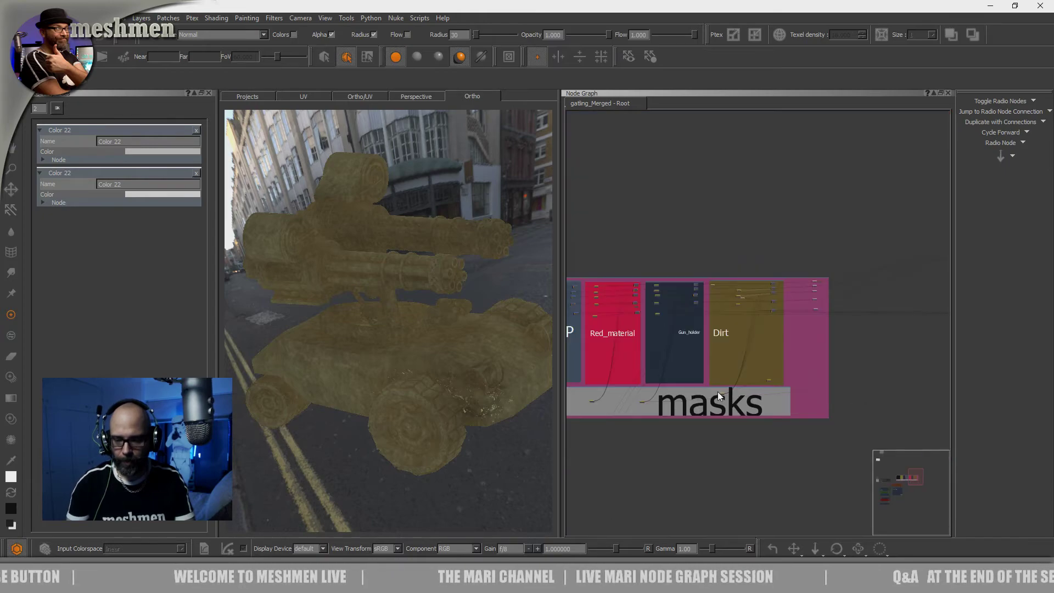
scroll(718, 393, "down", 2)
middle_click_drag(709, 429, 797, 216)
scroll(690, 358, "down", 3)
middle_click_drag(686, 358, 818, 371)
scroll(669, 320, "up", 3)
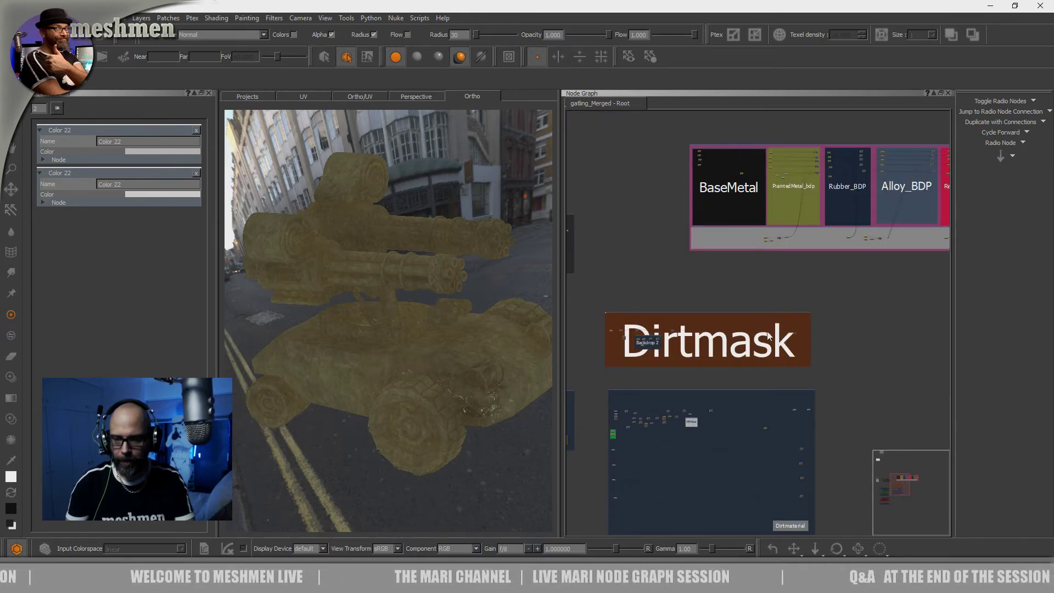
middle_click_drag(884, 304, 648, 439)
scroll(799, 299, "up", 1)
middle_click_drag(840, 285, 789, 300)
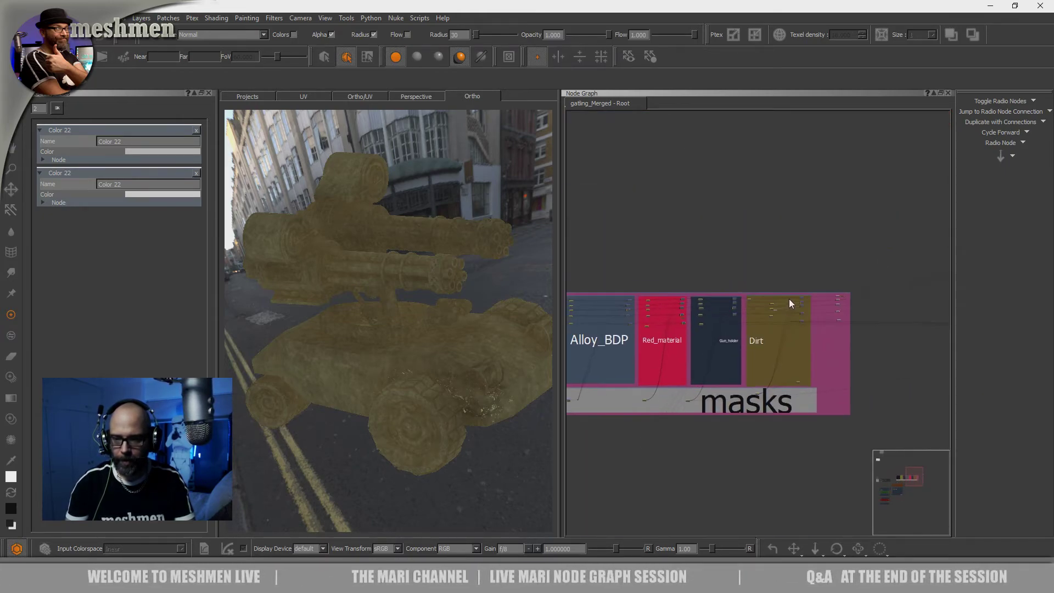
scroll(790, 300, "up", 8)
middle_click_drag(736, 444, 663, 321)
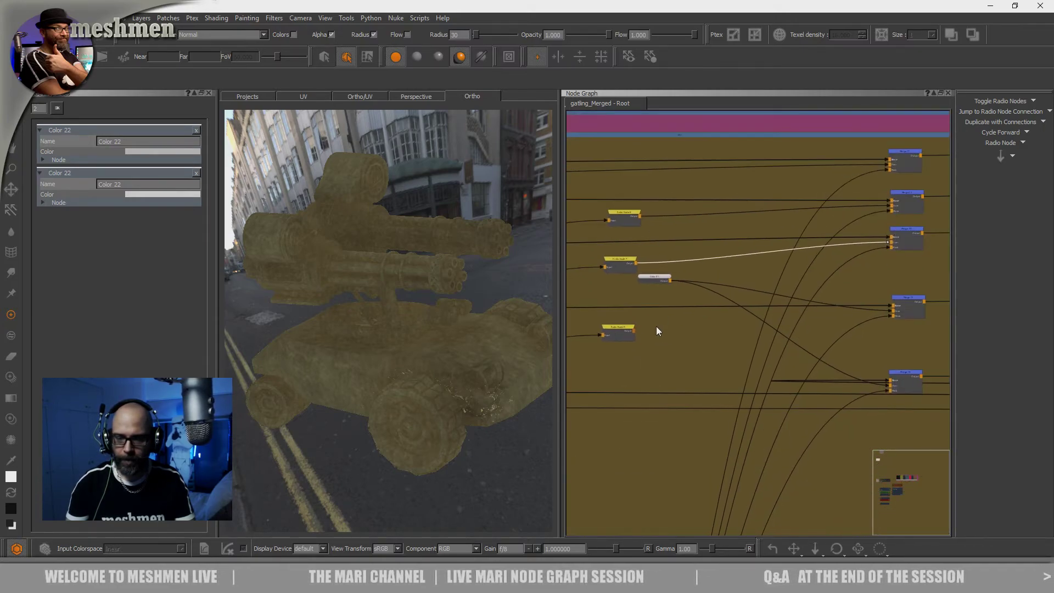
Connect the unlinked radio node below the Color node to the Over input of the lowest Merge node
left_click_drag(633, 329, 839, 357)
middle_click_drag(839, 357, 702, 320)
left_click_drag(766, 334, 771, 319)
middle_click_drag(819, 309, 957, 295)
middle_click_drag(881, 313, 633, 328)
Widen the node graph pane to show more of the Dirt backdrop's rows
scroll(757, 323, "down", 3)
scroll(756, 323, "down", 3)
middle_click_drag(756, 323, 544, 329)
middle_click_drag(706, 325, 575, 333)
mouse_move(673, 334)
middle_mouse_down()
mouse_move(754, 335)
mouse_move(760, 325)
middle_mouse_up()
scroll(754, 335, "up", 10)
left_click_drag(559, 312, 485, 321)
scroll(494, 350, "up", 2)
Disconnect the Base input of the Dirt backdrop's lowest Merge node and align the row's radio node with it
left_click_drag(768, 356, 803, 343)
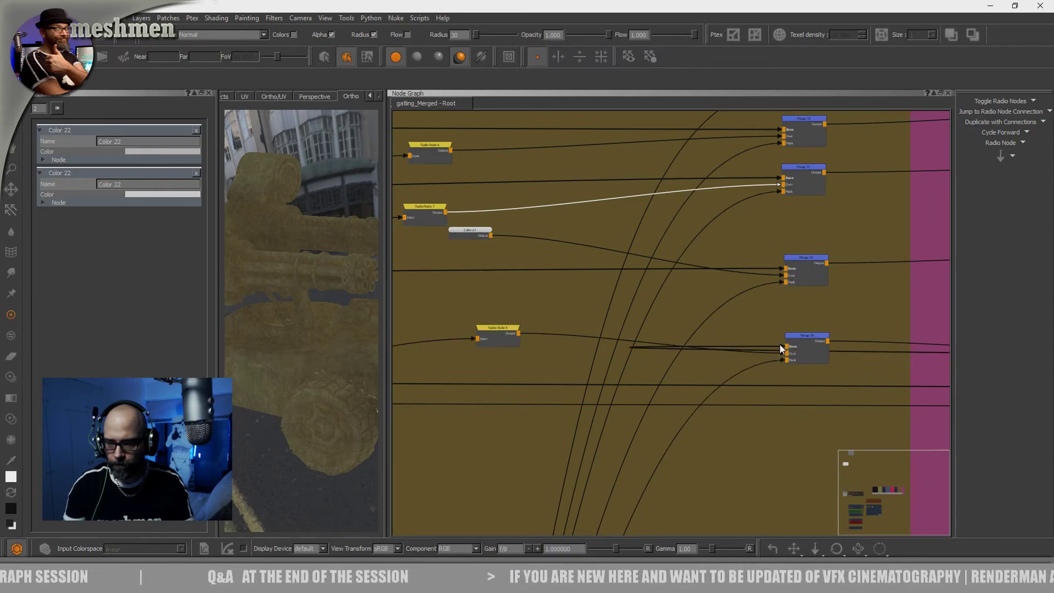
left_click_drag(781, 346, 809, 338)
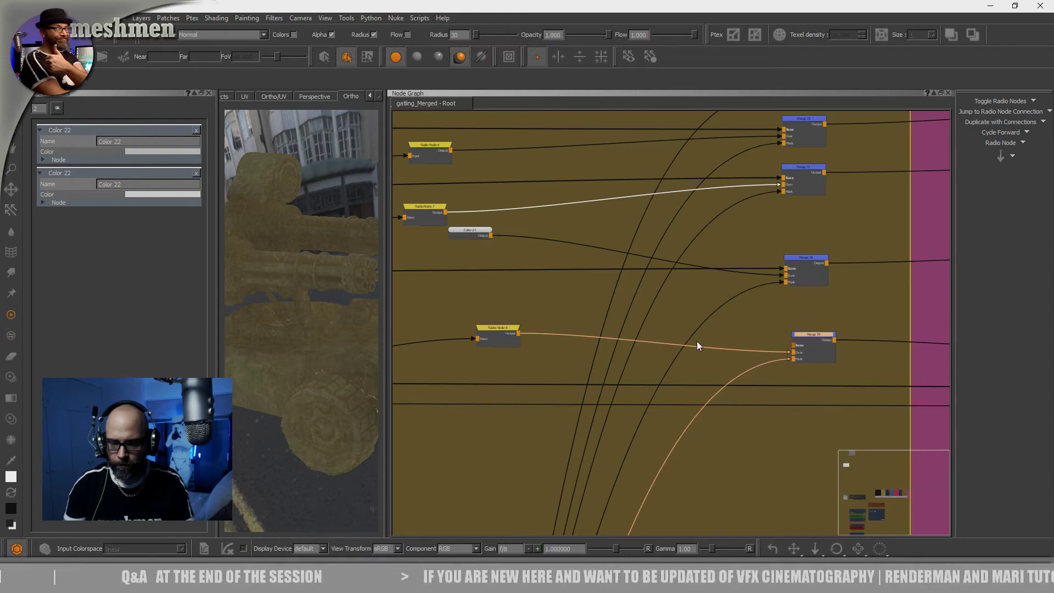
left_click_drag(506, 332, 508, 354)
Trace the Dirt backdrop's lowest row back through the neighbouring material backdrops and out to the distant node it feeds
scroll(507, 330, "down", 3)
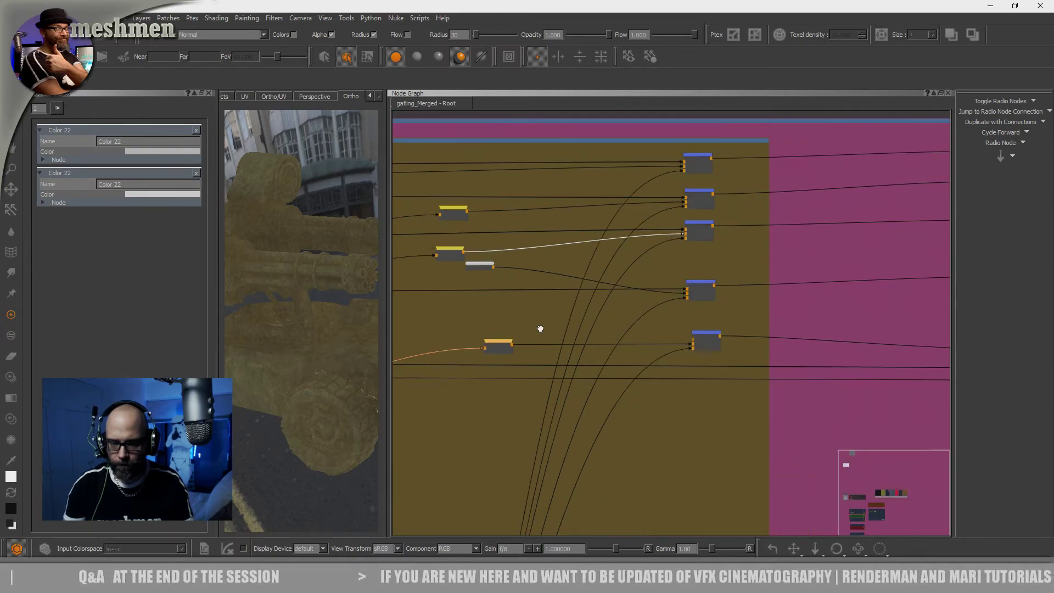
middle_click_drag(507, 328, 762, 318)
middle_click_drag(607, 328, 790, 331)
middle_click_drag(677, 336, 851, 341)
middle_click_drag(637, 345, 774, 341)
middle_click_drag(541, 337, 534, 338)
middle_click_drag(884, 352, 537, 326)
middle_click_drag(936, 339, 696, 341)
middle_click_drag(830, 339, 602, 346)
mouse_move(840, 362)
middle_mouse_down()
mouse_move(620, 356)
mouse_move(530, 370)
middle_mouse_up()
scroll(669, 355, "down", 3)
middle_click_drag(816, 358, 571, 346)
middle_click_drag(790, 347, 501, 364)
mouse_move(694, 355)
middle_mouse_down()
mouse_move(406, 356)
mouse_move(482, 336)
middle_mouse_up()
scroll(664, 351, "down", 3)
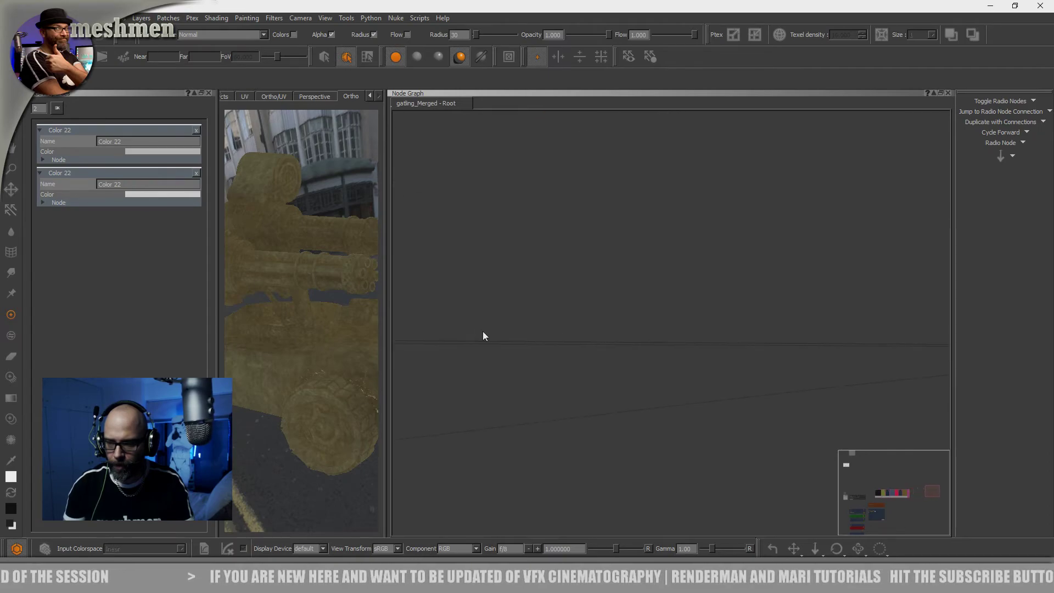
mouse_move(823, 348)
middle_mouse_down()
mouse_move(625, 352)
mouse_move(884, 343)
middle_mouse_up()
scroll(625, 352, "up", 3)
scroll(883, 344, "up", 2)
left_click_drag(884, 340, 519, 342)
scroll(535, 329, "down", 2)
middle_click_drag(466, 343, 911, 325)
scroll(880, 329, "down", 4)
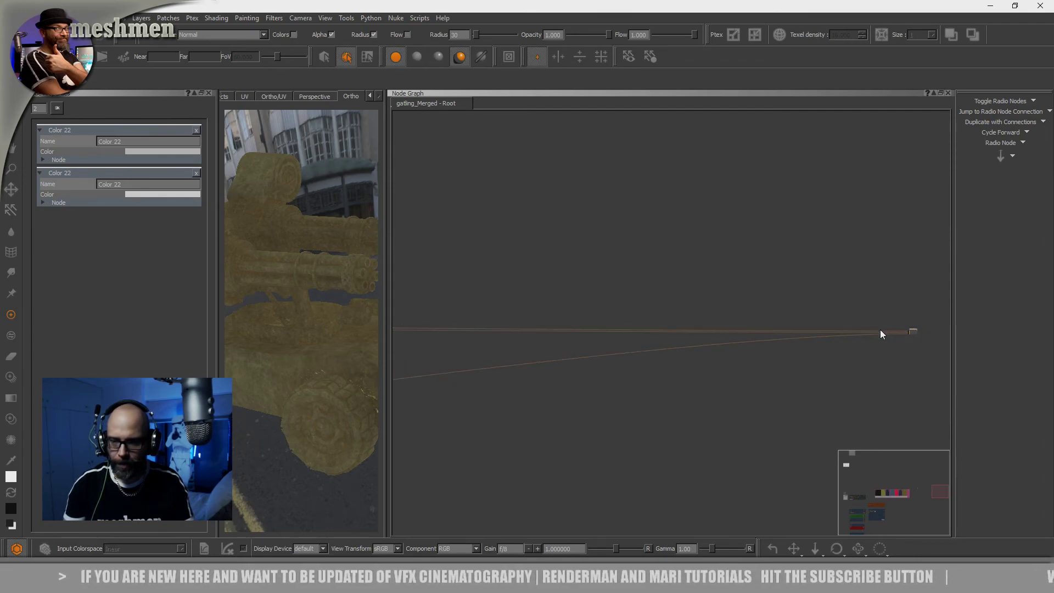
Move the distant node fed by the lowest row back close to the pink backdrop
left_click_drag(906, 331, 465, 342)
middle_click_drag(465, 341, 810, 344)
left_click_drag(873, 343, 497, 342)
middle_click_drag(518, 325, 808, 353)
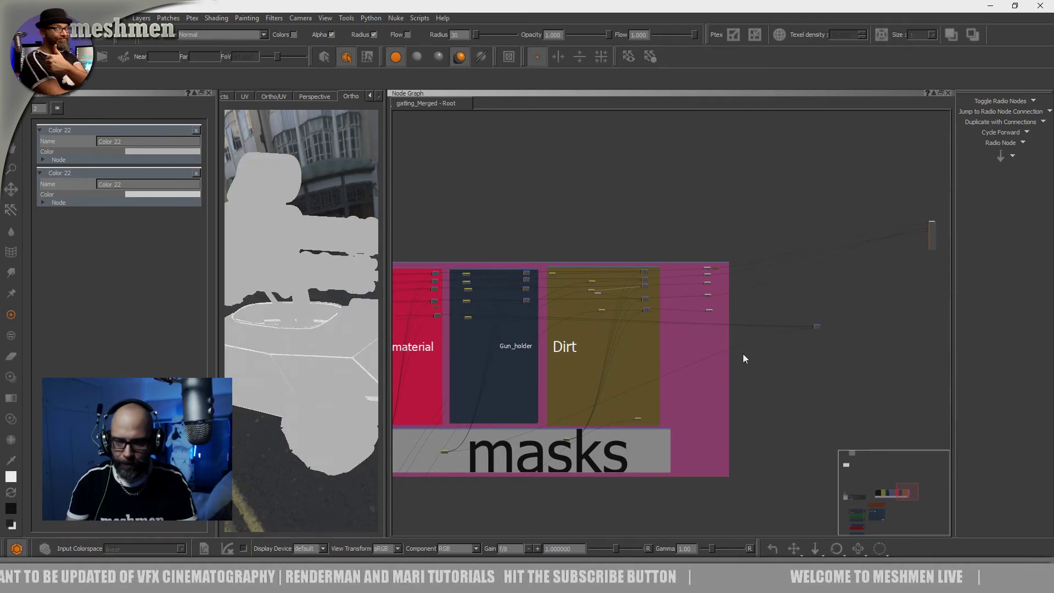
Examine how the rows of the Gun_holder backdrop connect to the Merge nodes in the Dirt backdrop
scroll(743, 357, "up", 2)
left_click_drag(839, 318, 532, 319)
middle_click_drag(404, 299, 641, 317)
scroll(646, 325, "up", 4)
left_click_drag(539, 321, 787, 317)
middle_click_drag(805, 315, 670, 331)
scroll(672, 328, "up", 2)
scroll(757, 298, "down", 2)
middle_click_drag(765, 303, 639, 329)
Move the lowest radio node in the Dirt backdrop closer to Gun_holder and hide the radio node connections
left_click(748, 267)
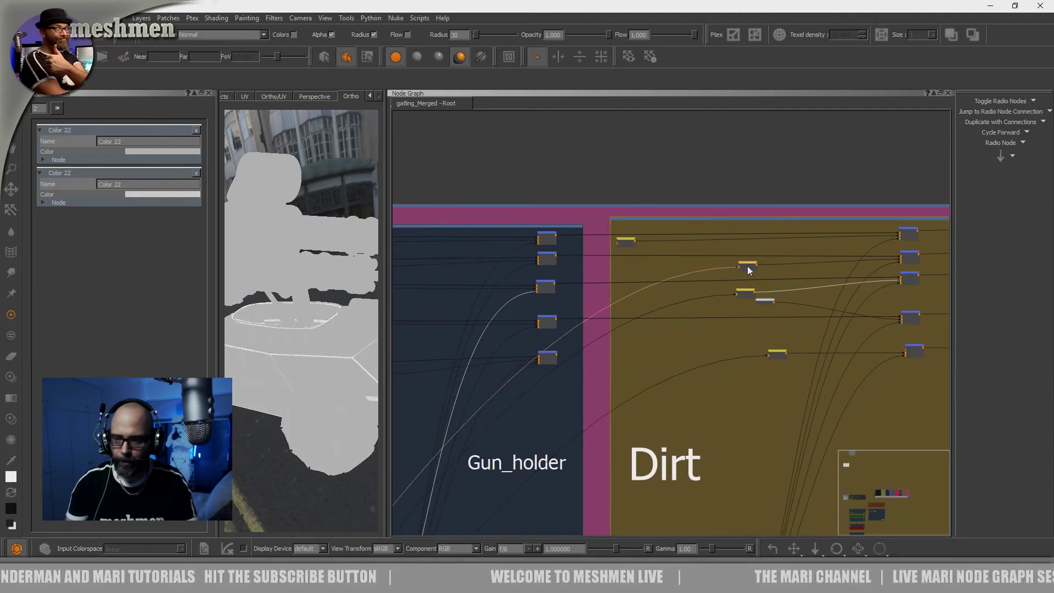
left_click(745, 292)
left_click_drag(771, 352, 720, 353)
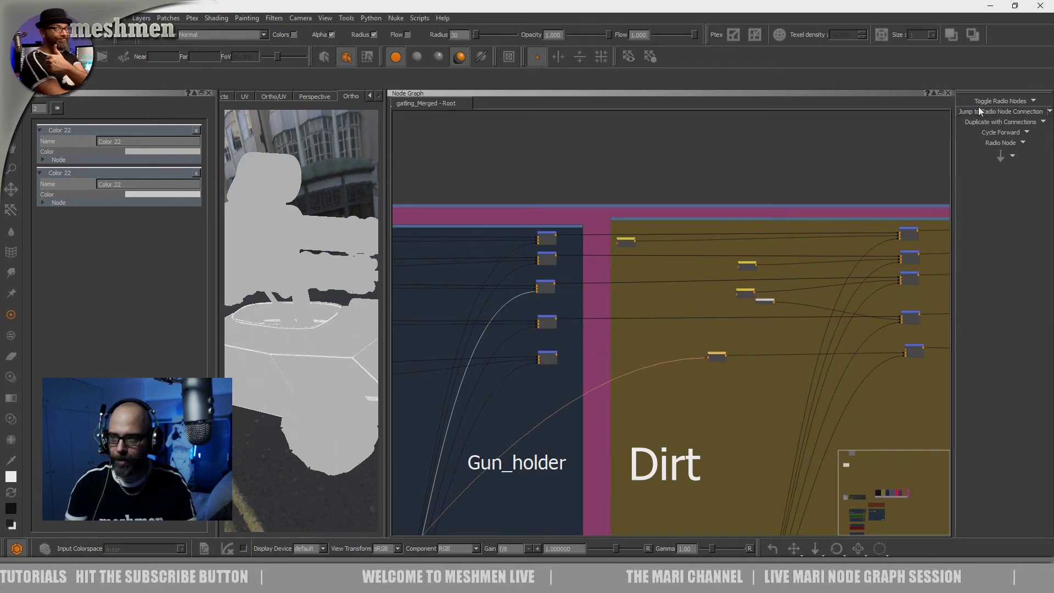
left_click(666, 330)
left_click_drag(554, 357, 552, 356)
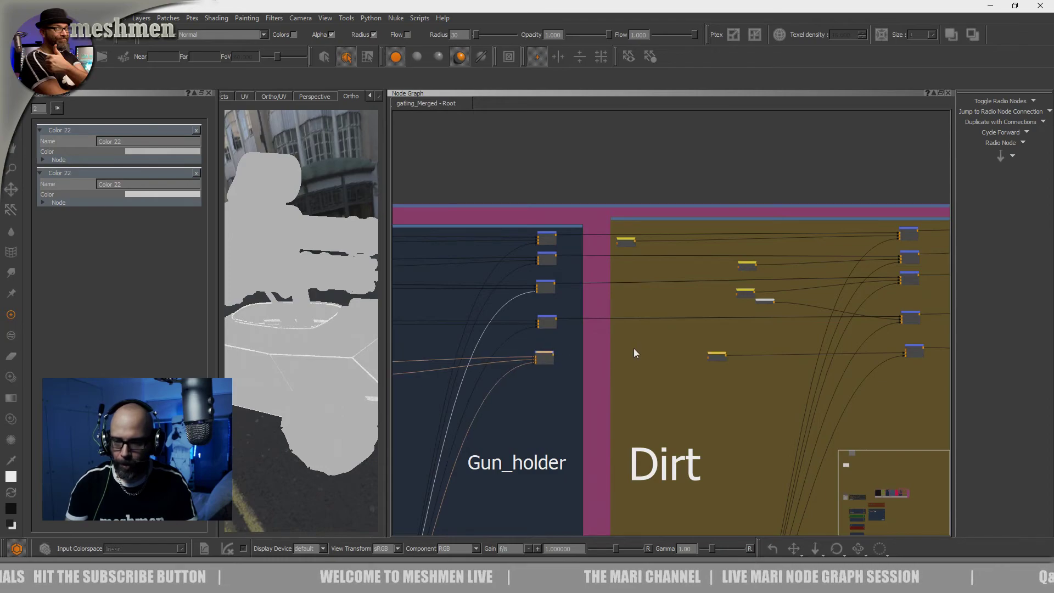
Line up the lower three radio nodes under the first one along the Dirt backdrop's edge beside Gun_holder
left_click_drag(710, 357, 641, 369)
left_click(752, 303)
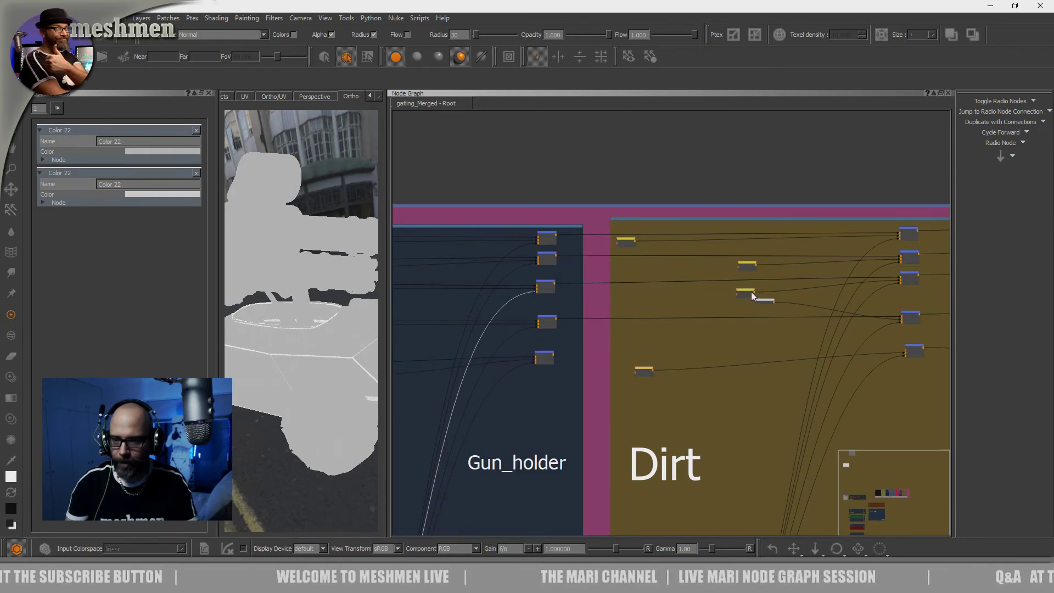
left_click_drag(737, 293, 651, 295)
left_click_drag(743, 265, 624, 265)
Delete the Color node feeding the fourth Merge node and connect the lowest radio node in its place, aligned with that row
left_click_drag(758, 302, 686, 342)
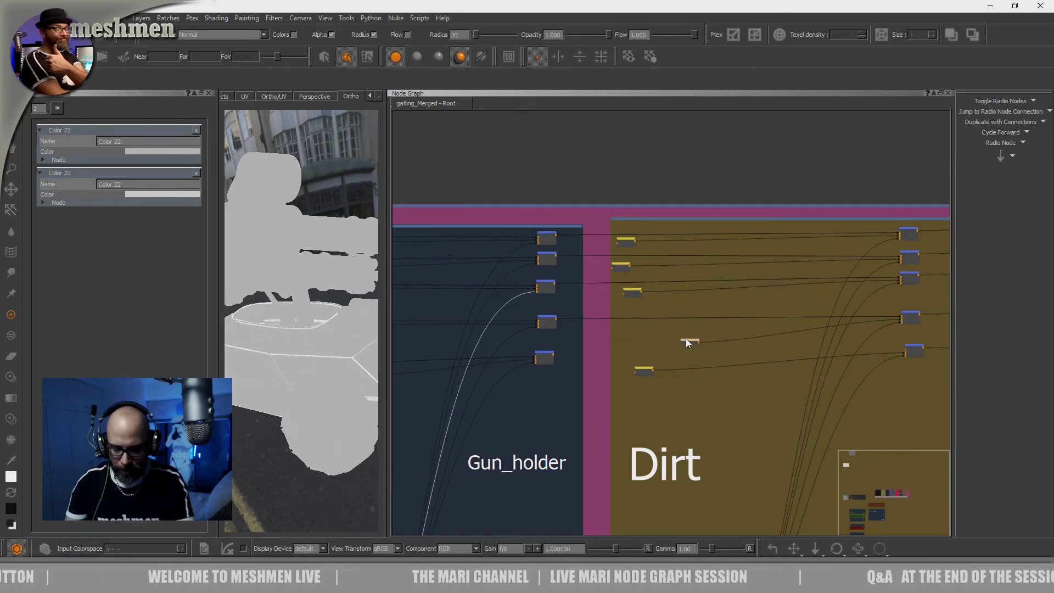
scroll(636, 298, "up", 3)
scroll(639, 299, "up", 1)
middle_click_drag(765, 295, 620, 362)
scroll(653, 317, "down", 5)
scroll(732, 368, "up", 3)
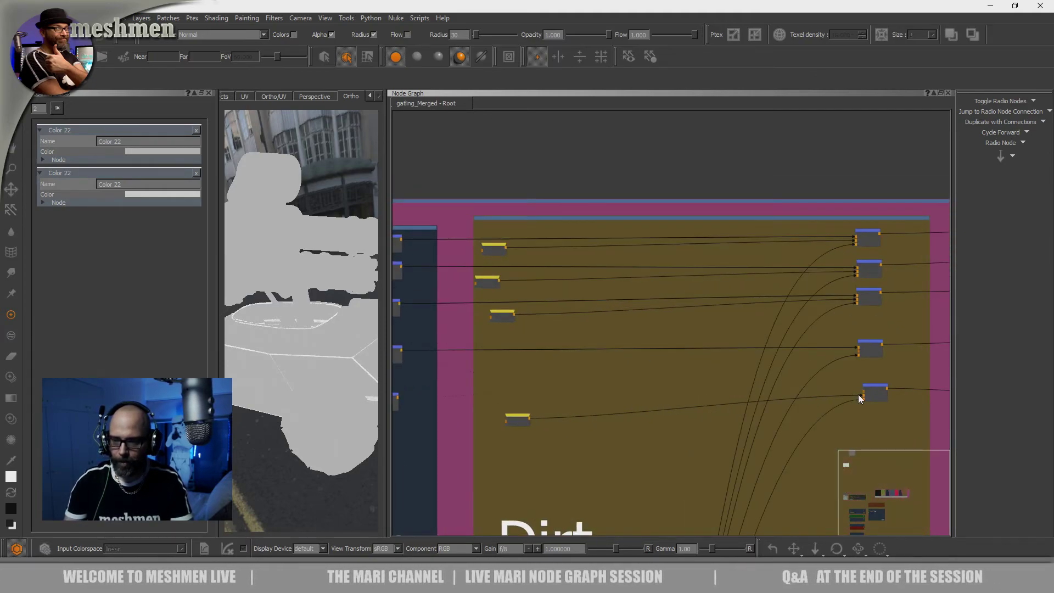
left_click_drag(855, 394, 859, 351)
left_click_drag(517, 418, 505, 362)
Connect the output of Gun_holder's fifth Merge node to the Dirt backdrop's fifth Merge node
middle_click_drag(423, 413, 567, 396)
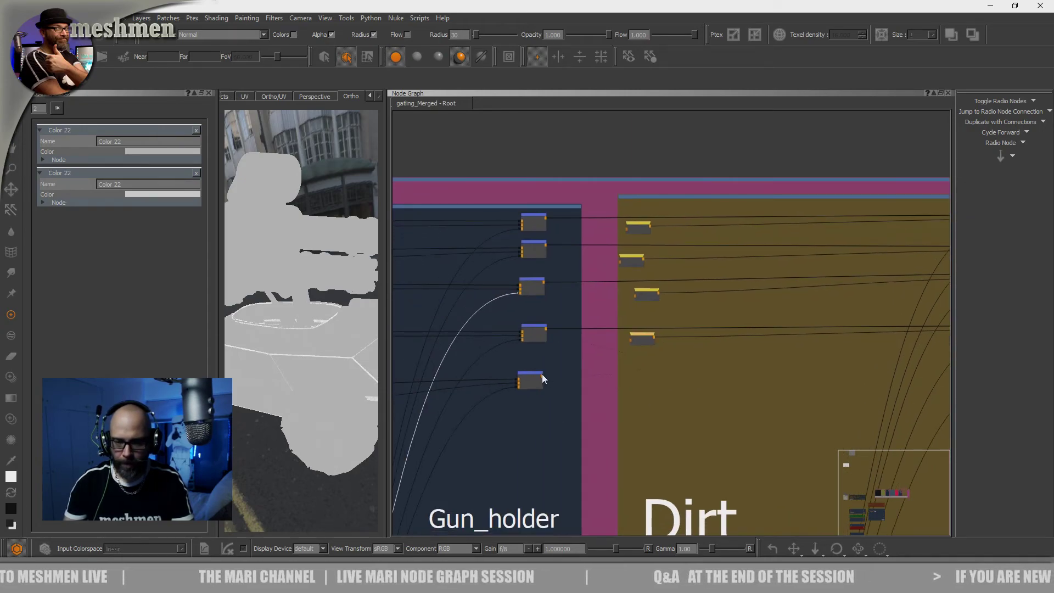
middle_click_drag(724, 378, 547, 393)
left_click_drag(439, 383, 906, 378)
left_click(913, 335)
middle_click_drag(786, 329, 548, 367)
middle_click_drag(483, 321, 918, 308)
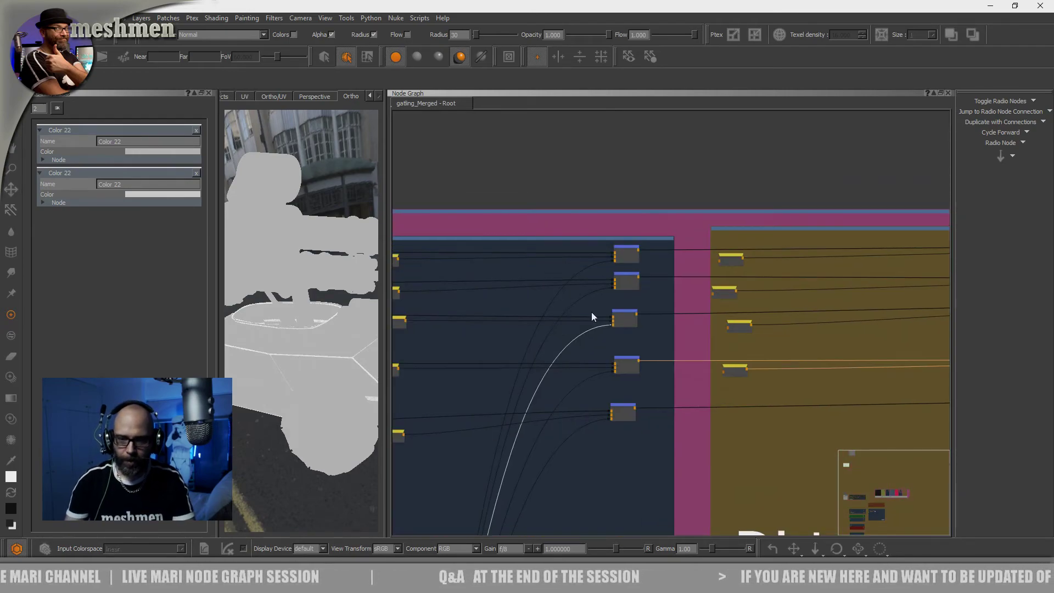
View the output of Gun_holder's first Merge node on the model and widen the viewport beside the node graph
double_click(625, 248)
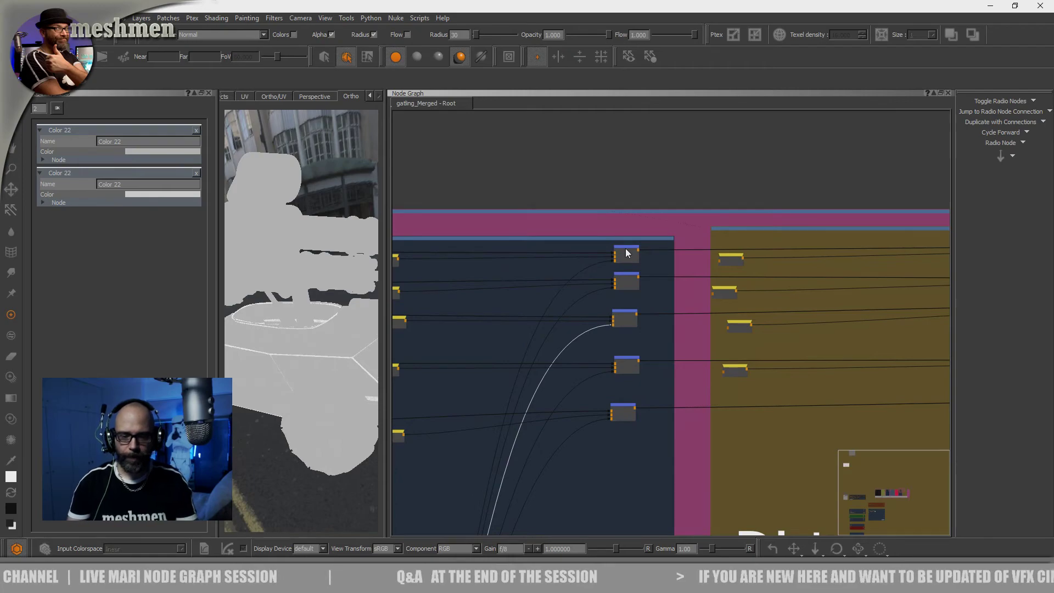
left_click_drag(383, 318, 602, 301)
left_click_drag(451, 365, 587, 369, "alt")
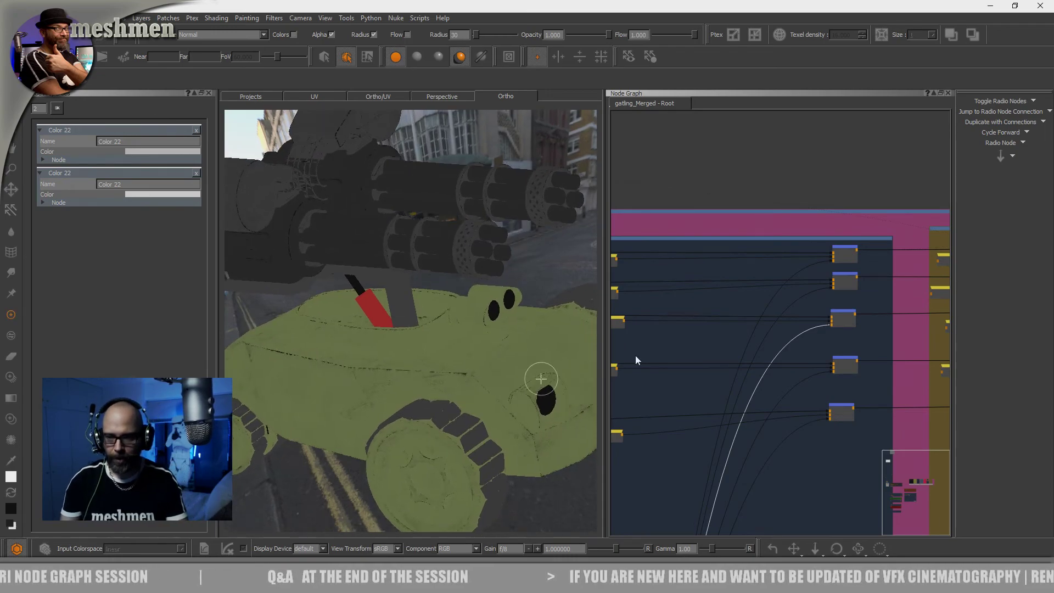
Straighten the four radio nodes in the Dirt backdrop into one vertical column beside Gun_holder
mouse_move(809, 330)
middle_mouse_down()
mouse_move(644, 346)
mouse_move(515, 342)
middle_mouse_up()
middle_click_drag(929, 288, 752, 310)
scroll(753, 309, "down", 2)
middle_click_drag(686, 317, 906, 301)
left_click(765, 281)
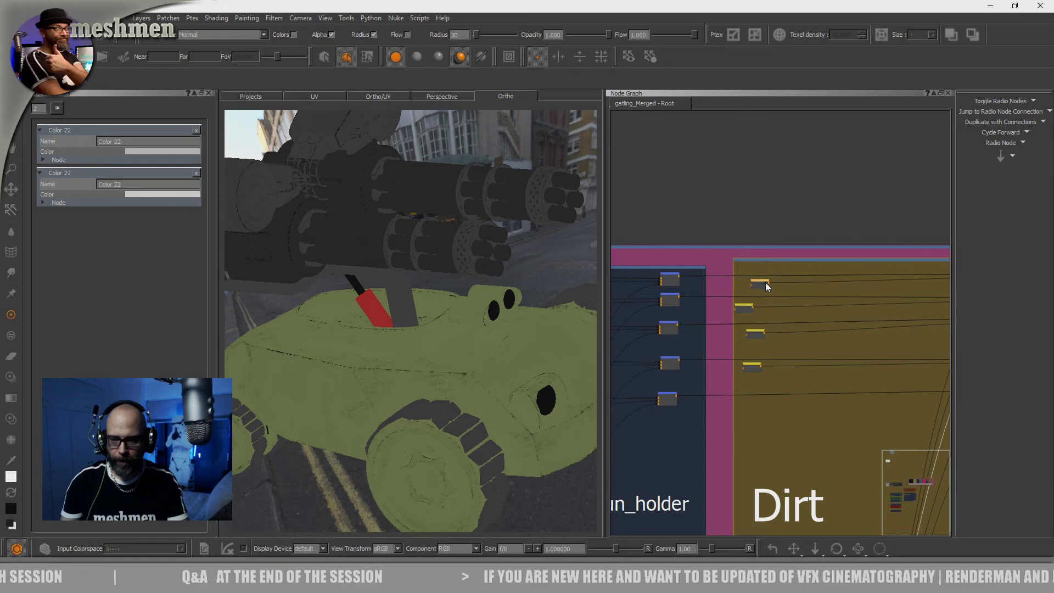
left_click_drag(747, 302, 755, 365)
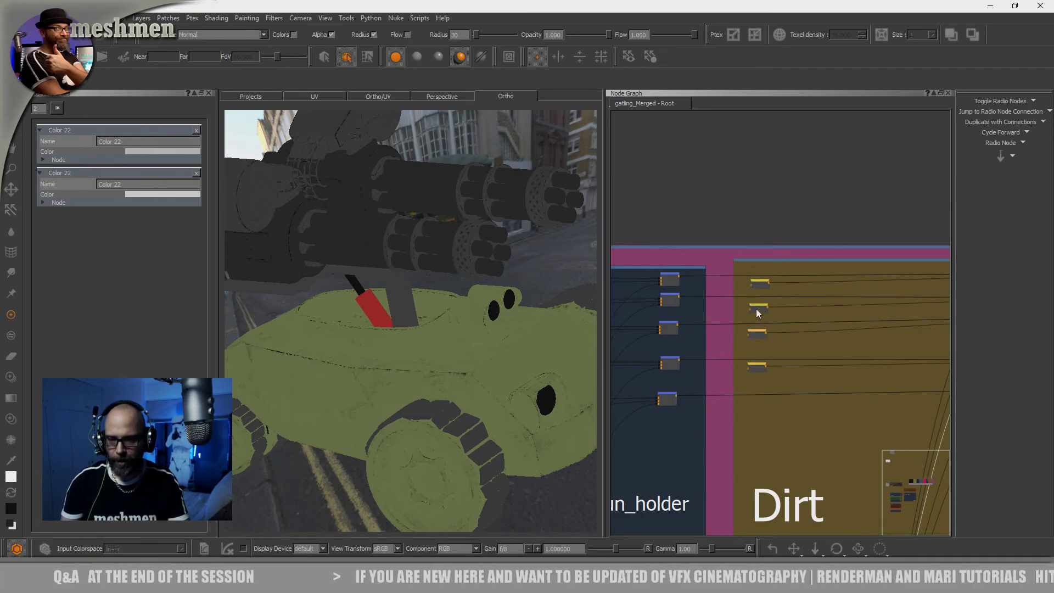
View the output of the Dirt backdrop's first Merge node and examine the dirt on the gun and body up close
middle_click_drag(828, 296, 712, 295)
scroll(713, 300, "down", 2)
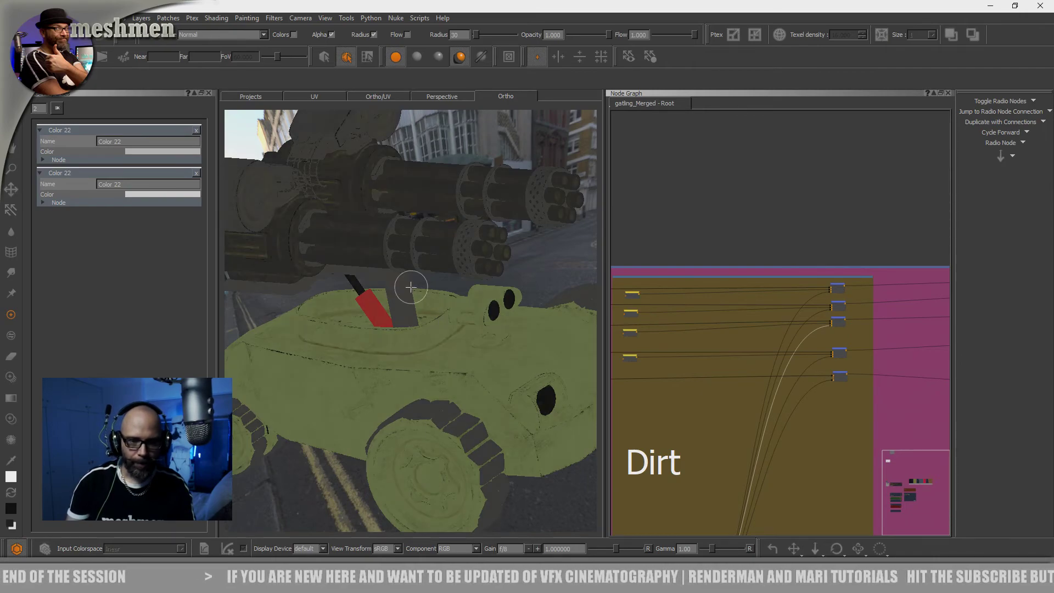
right_click_drag(400, 273, 379, 290, "alt")
middle_click_drag(378, 291, 442, 296, "alt")
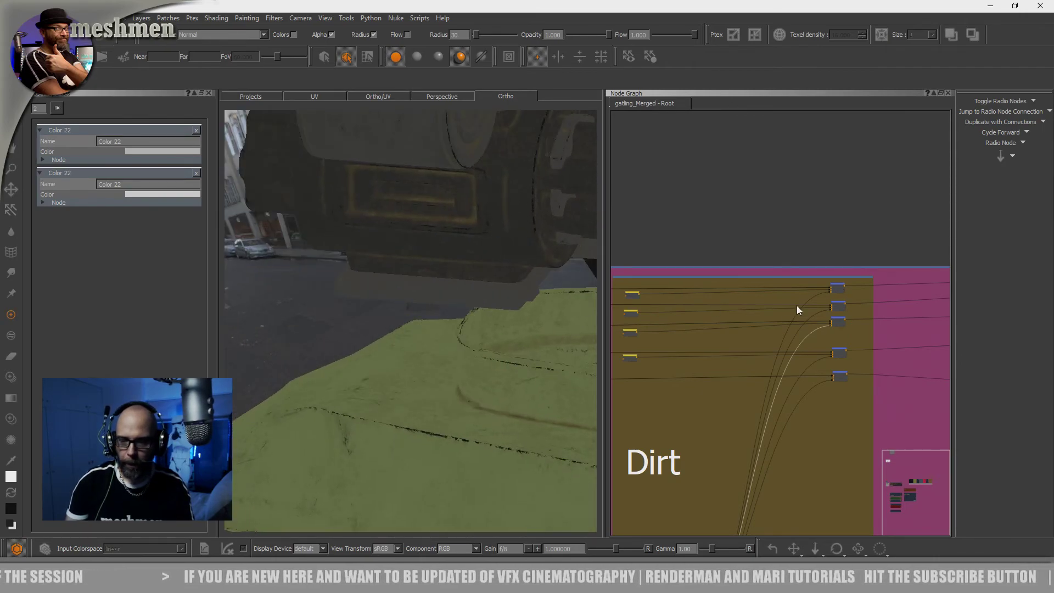
left_click_drag(585, 354, 529, 356, "alt")
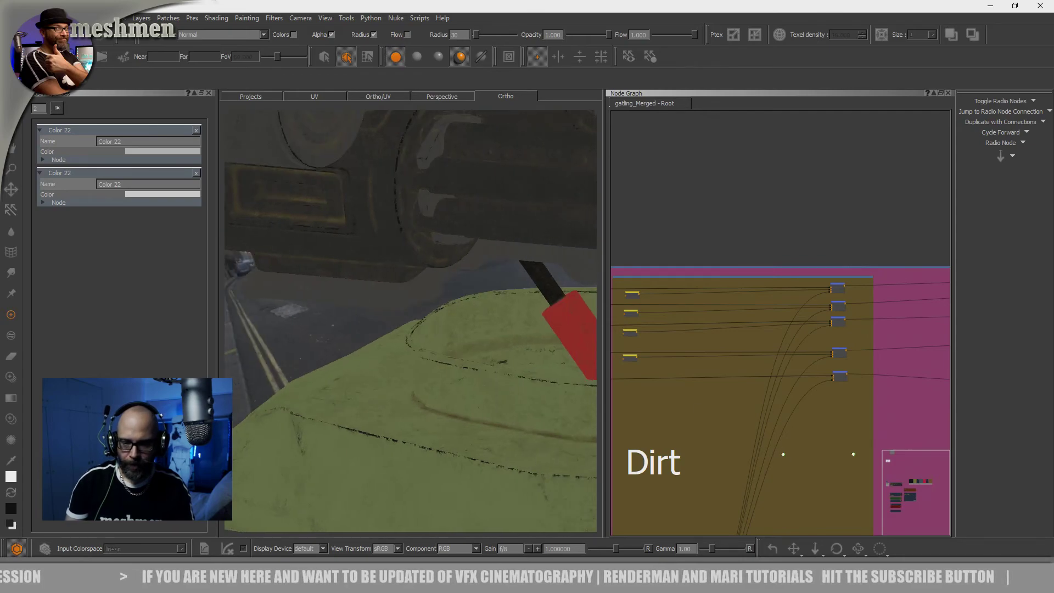
Insert a Brightness Lookup node between the mask radio node in the masks backdrop and the Dirt Merge nodes, aligned with that radio node
middle_click_drag(763, 530, 735, 363)
middle_click_drag(672, 450, 766, 314)
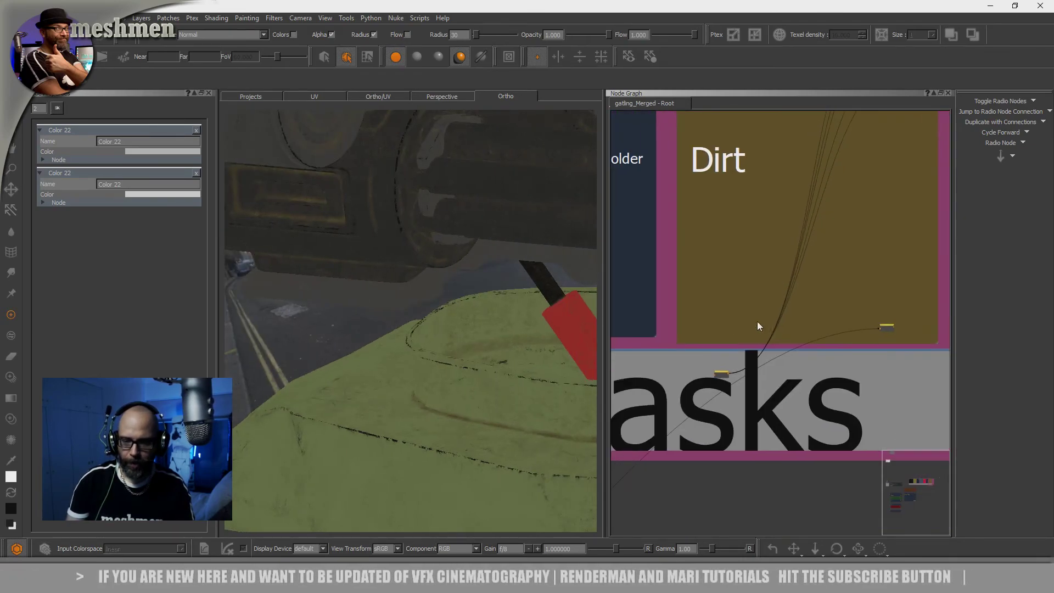
scroll(754, 325, "up", 5)
left_click_drag(691, 433, 677, 422)
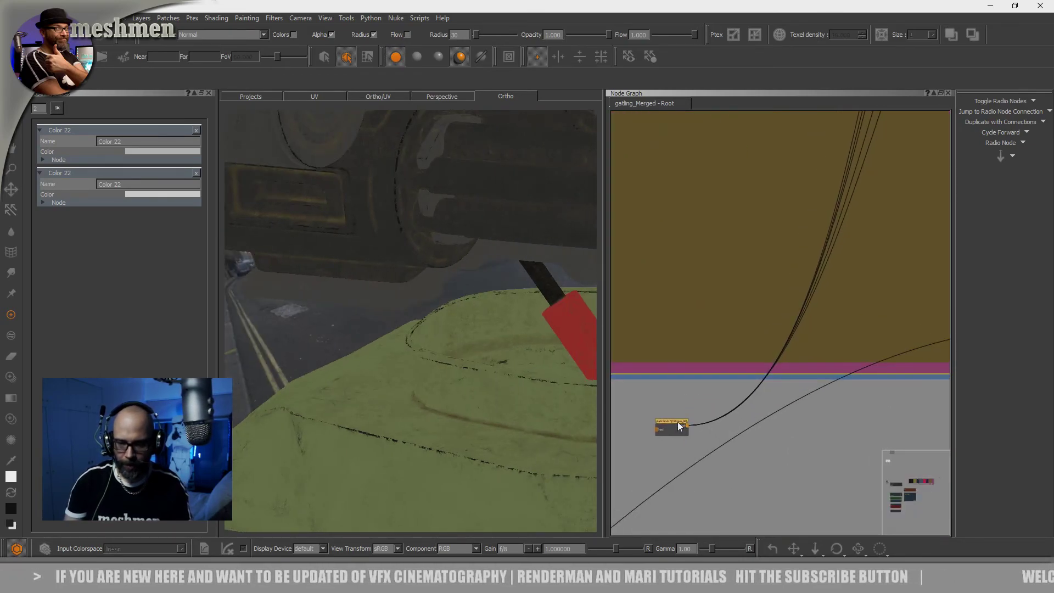
key("Tab")
type("bri")
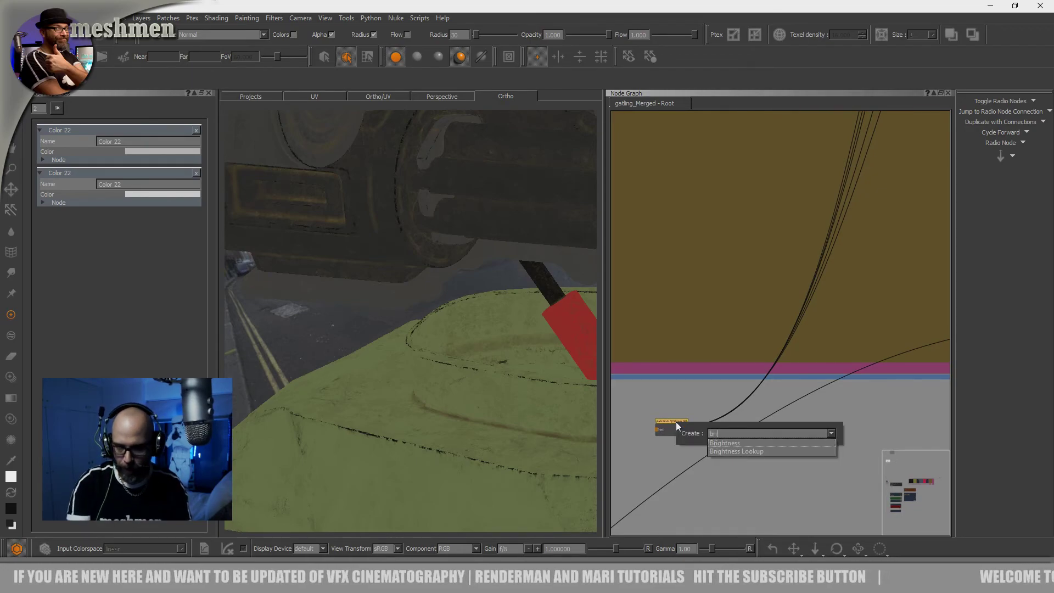
key("Down")
key("Down")
key("Return")
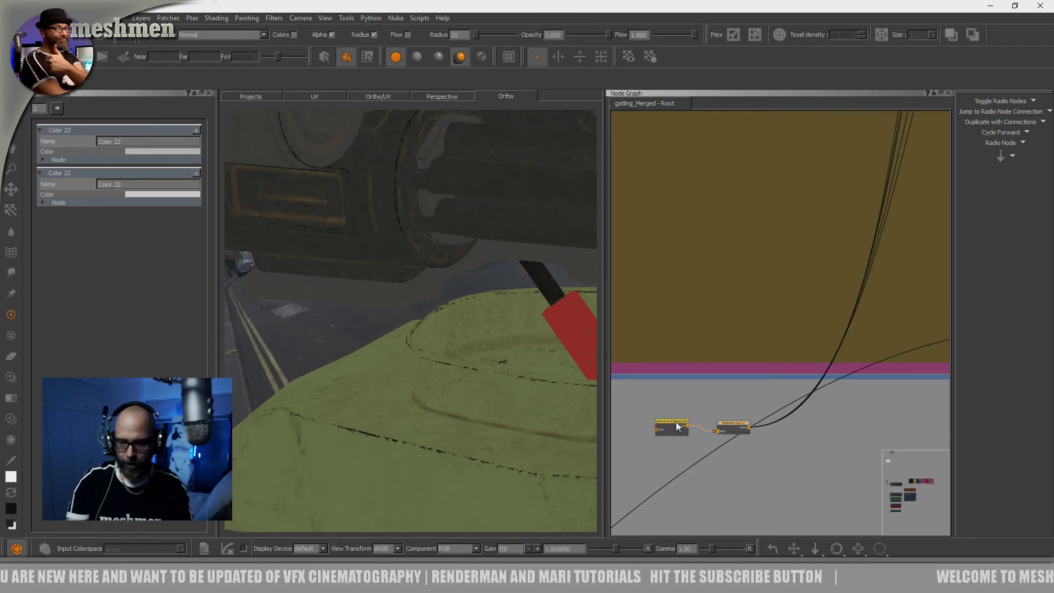
left_click_drag(729, 429, 733, 427)
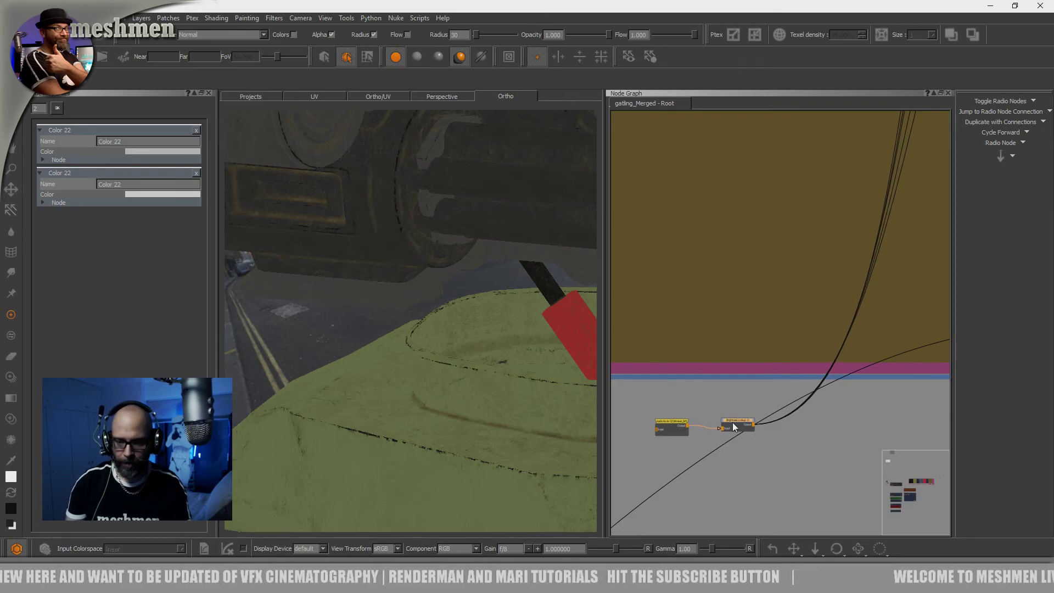
Raise the new Brightness Lookup's curve steeply in the dark range to strengthen the dirt, checking it from several angles
left_click_drag(159, 161, 114, 174)
right_click_drag(494, 242, 434, 230, "alt")
middle_click_drag(465, 250, 471, 252, "alt")
right_click_drag(471, 251, 521, 275, "alt")
middle_click_drag(471, 302, 384, 285, "alt")
right_click_drag(402, 290, 437, 311, "alt")
mouse_move(437, 310)
left_mouse_down("alt")
mouse_move(427, 322)
mouse_move(439, 312)
left_mouse_up("alt")
middle_click_drag(385, 296, 459, 318, "alt")
right_click_drag(459, 317, 515, 343, "alt")
left_click_drag(516, 343, 455, 315, "alt")
right_click_drag(422, 318, 440, 336, "alt")
left_click_drag(114, 174, 115, 176)
middle_click_drag(648, 331, 554, 312)
left_click_drag(517, 326, 487, 336, "alt")
View the output of the Dirt backdrop's second Merge node and examine the gun housing and barrels
middle_click_drag(707, 362, 684, 360)
scroll(683, 360, "down", 2)
scroll(684, 360, "down", 9)
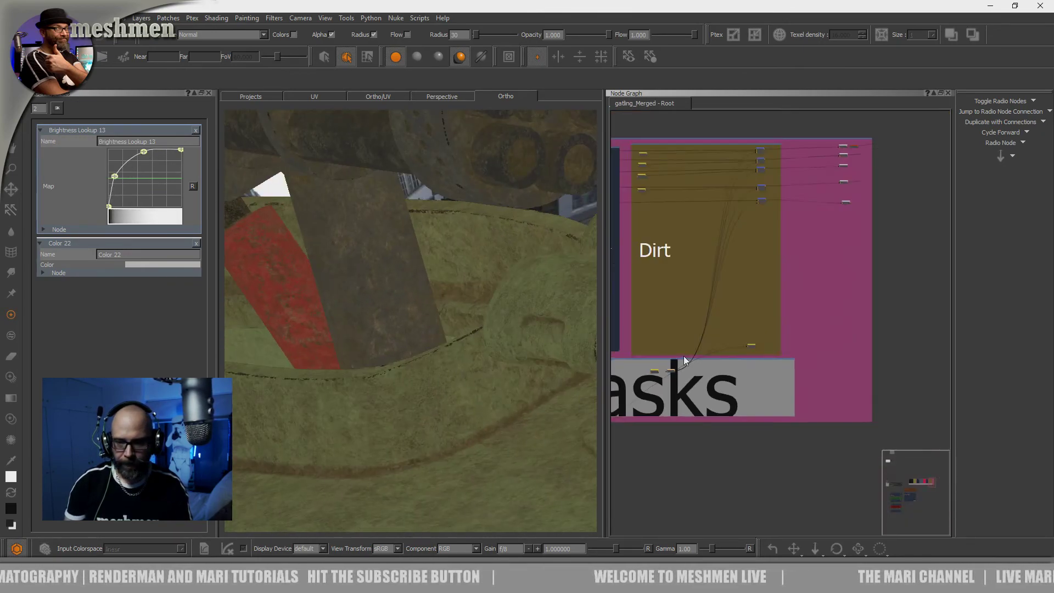
middle_click_drag(712, 311, 737, 375)
scroll(762, 338, "up", 10)
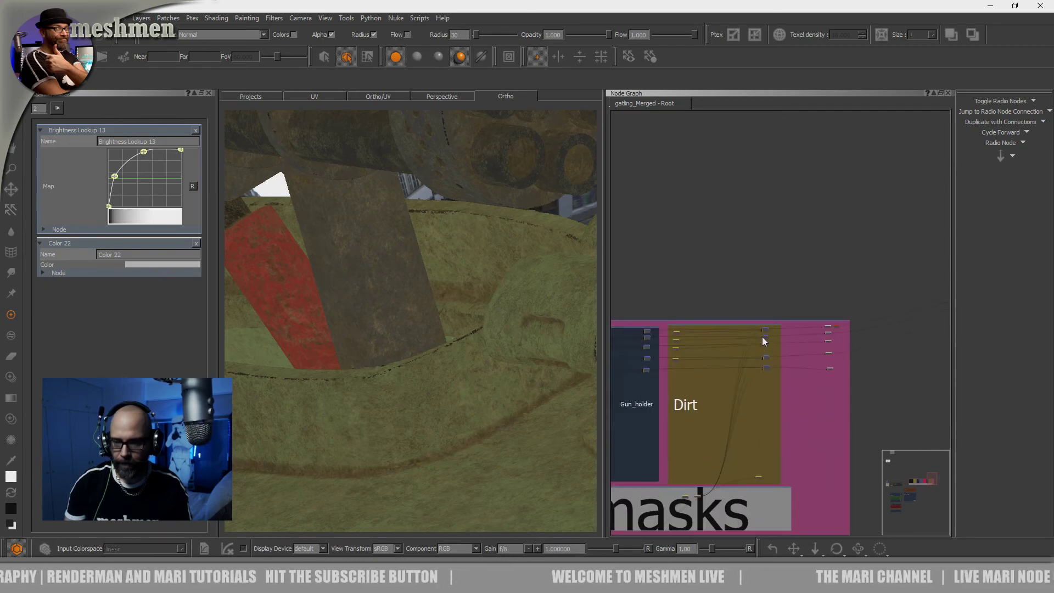
key("v")
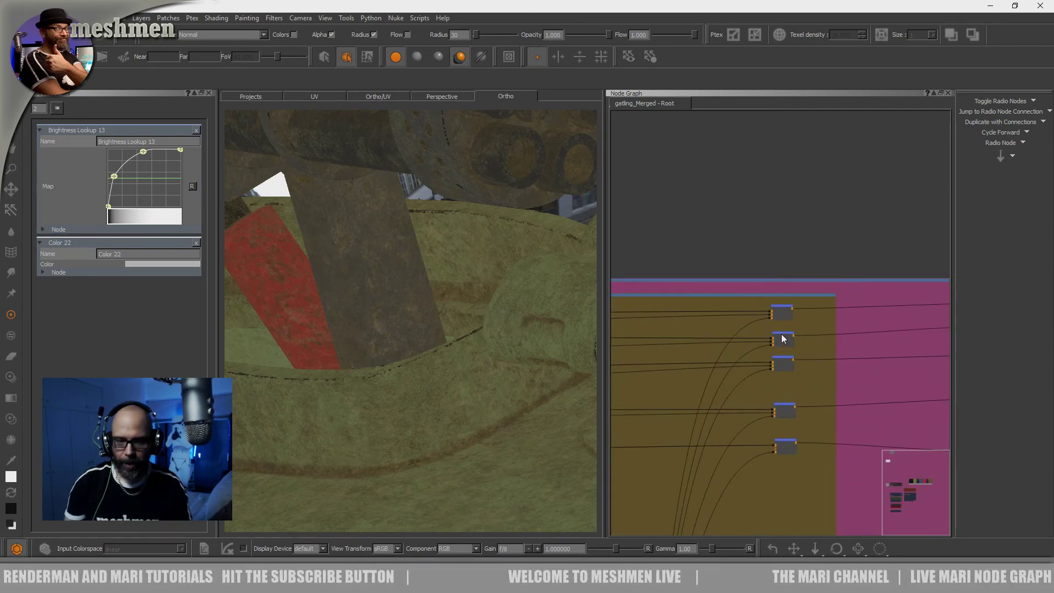
left_click_drag(407, 315, 426, 339, "alt")
scroll(418, 324, "down", 5)
middle_click_drag(426, 339, 530, 375, "alt")
scroll(442, 317, "up", 5)
left_click_drag(442, 318, 428, 315, "alt")
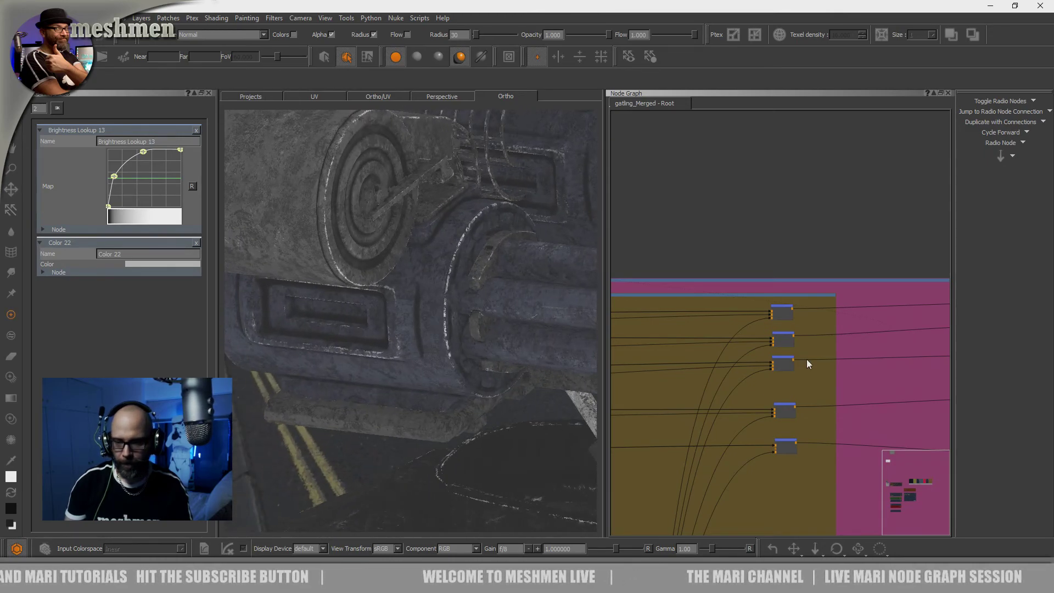
View the outputs of the Dirt backdrop's third and fourth Merge nodes in turn and inspect them on the model
key("v")
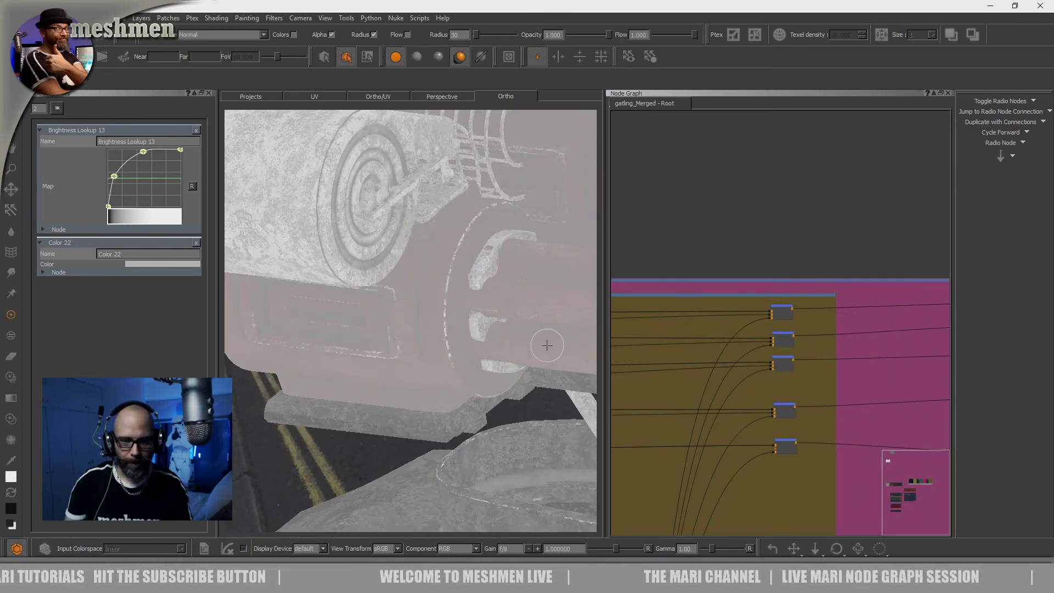
left_click_drag(546, 345, 384, 322, "alt")
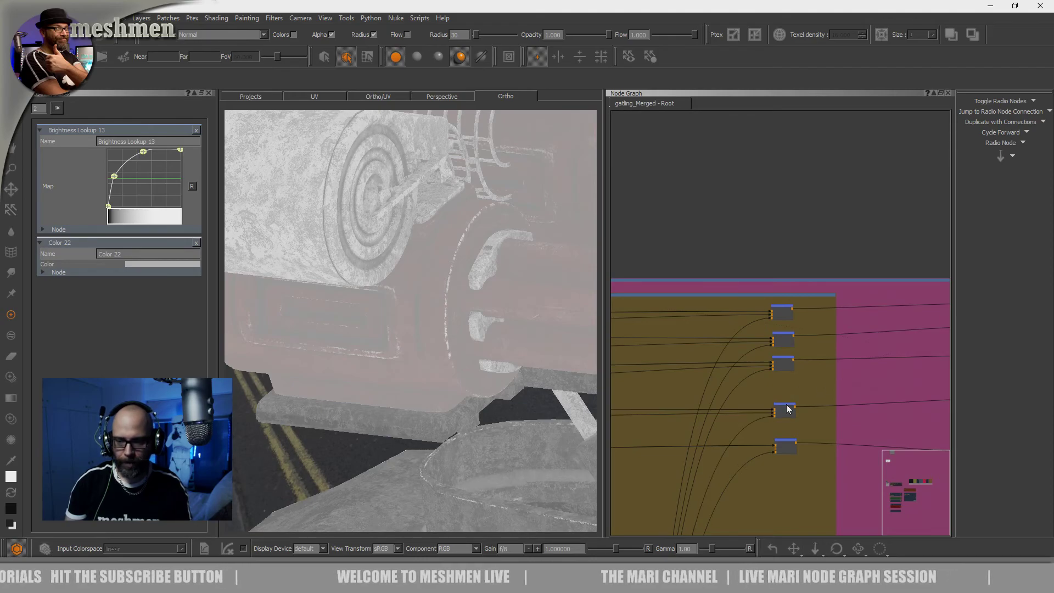
key("v")
left_click_drag(378, 336, 411, 336, "alt")
right_click_drag(410, 336, 423, 355, "alt")
middle_click_drag(423, 354, 357, 266, "alt")
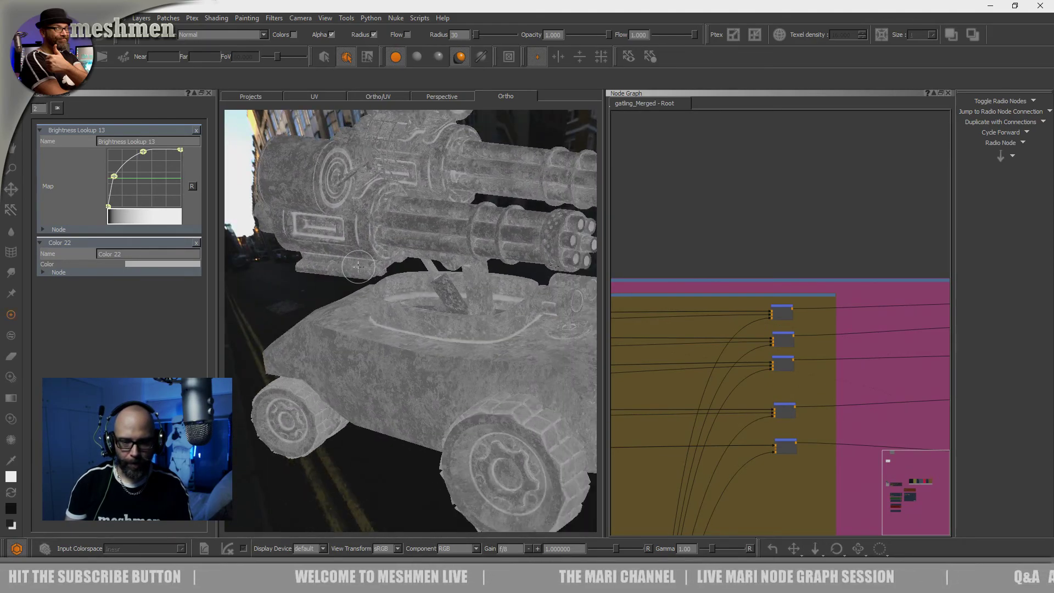
left_click_drag(528, 357, 479, 371, "alt")
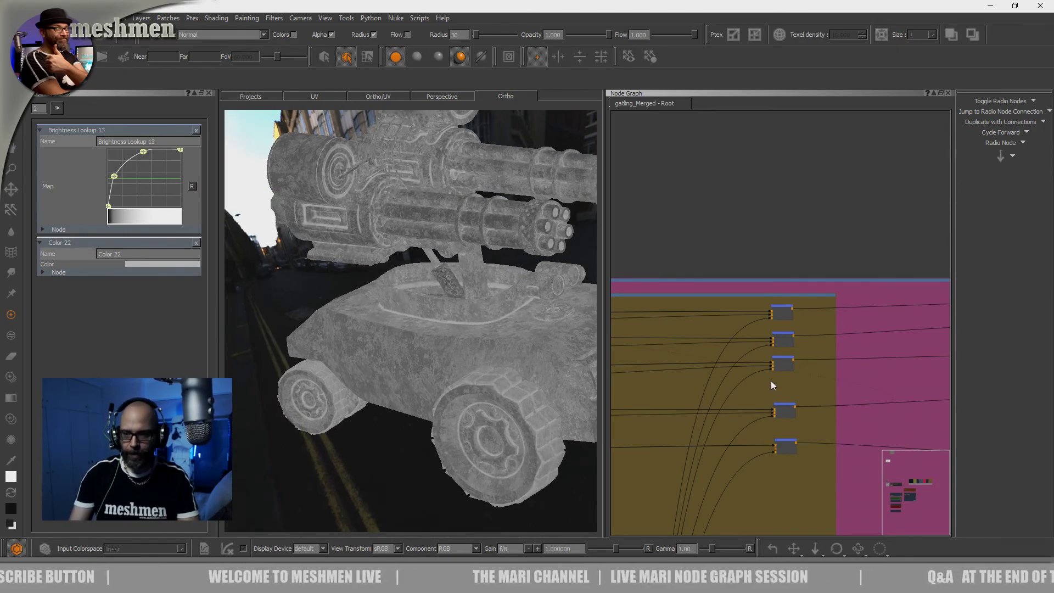
Review the Dirtmask backdrop and the node network in the Dirtmaterial backdrop from its inputs to its outputs
scroll(767, 288, "down", 8)
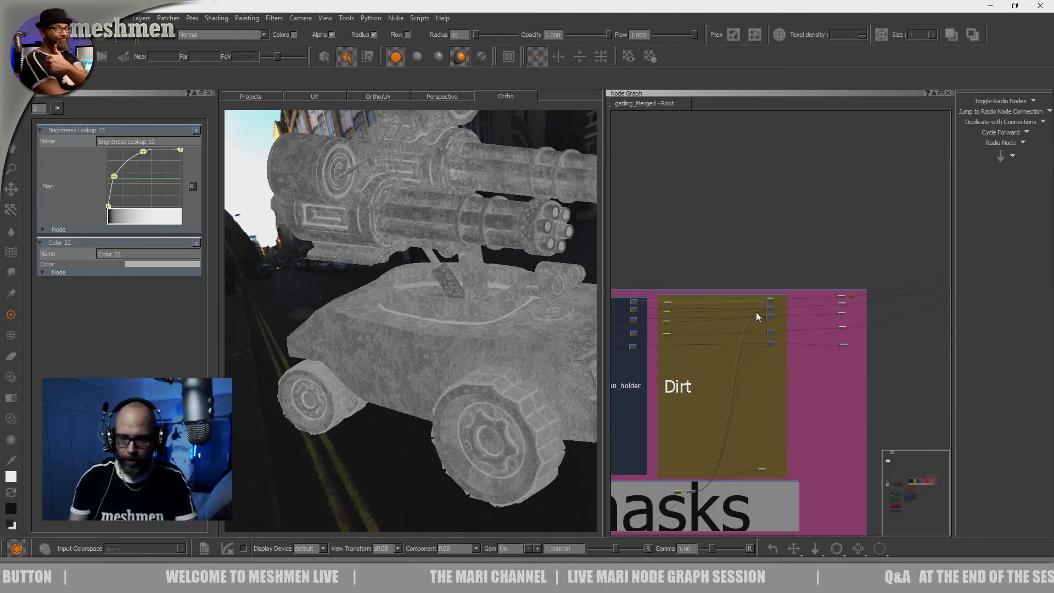
middle_click_drag(705, 482, 973, 292)
scroll(818, 357, "down", 5)
scroll(817, 346, "up", 10)
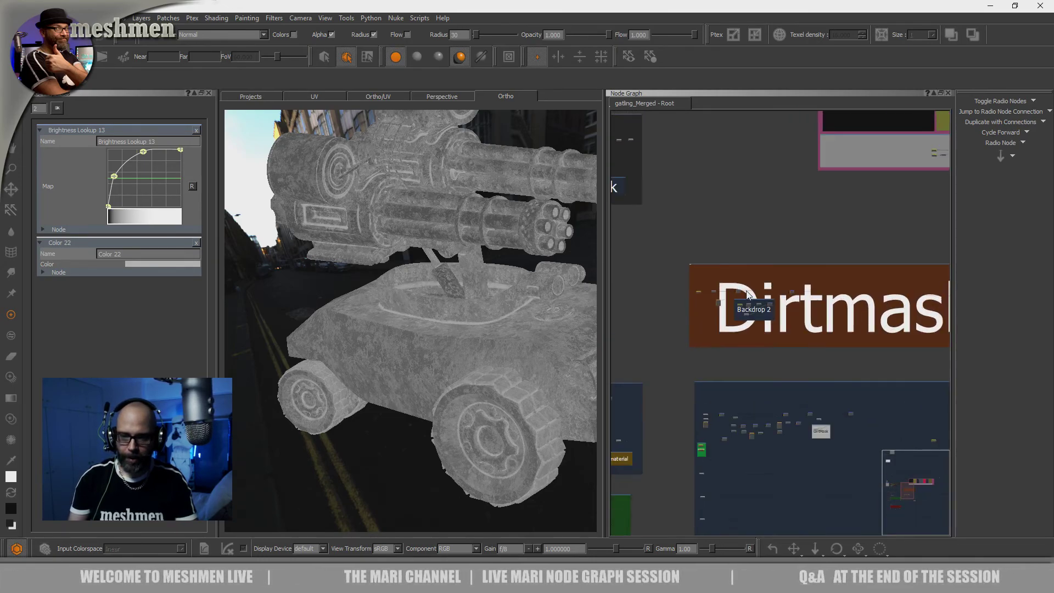
middle_click_drag(833, 473, 774, 301)
scroll(775, 301, "down", 3)
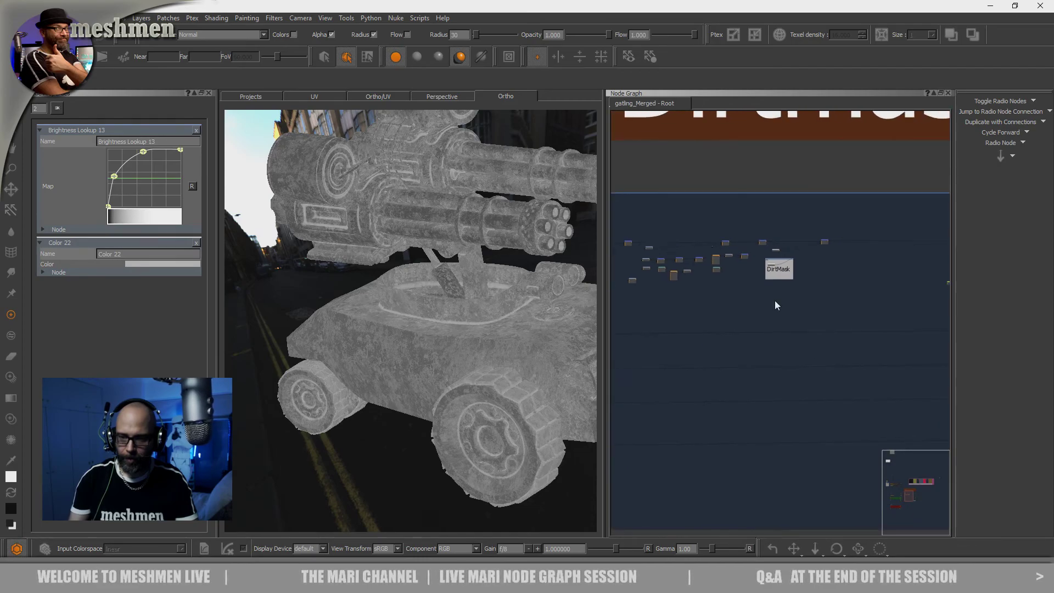
middle_click_drag(655, 332, 738, 333)
middle_click_drag(863, 325, 701, 336)
scroll(795, 337, "down", 1)
mouse_move(795, 336)
middle_mouse_down()
mouse_move(678, 329)
mouse_move(753, 358)
middle_mouse_up()
middle_click_drag(711, 353, 726, 352)
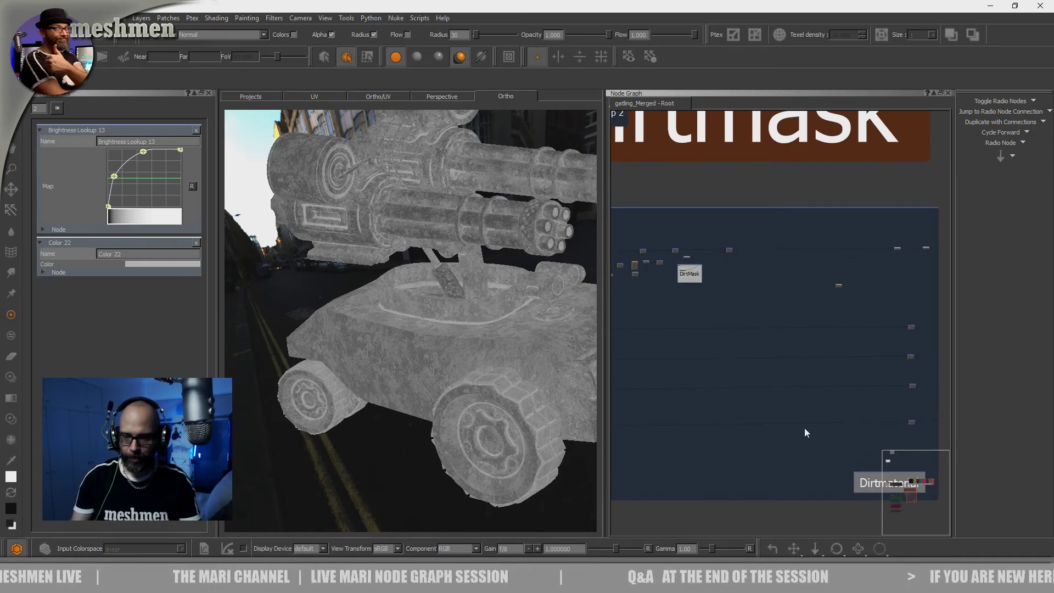
left_click(911, 422)
middle_click_drag(633, 417, 739, 406)
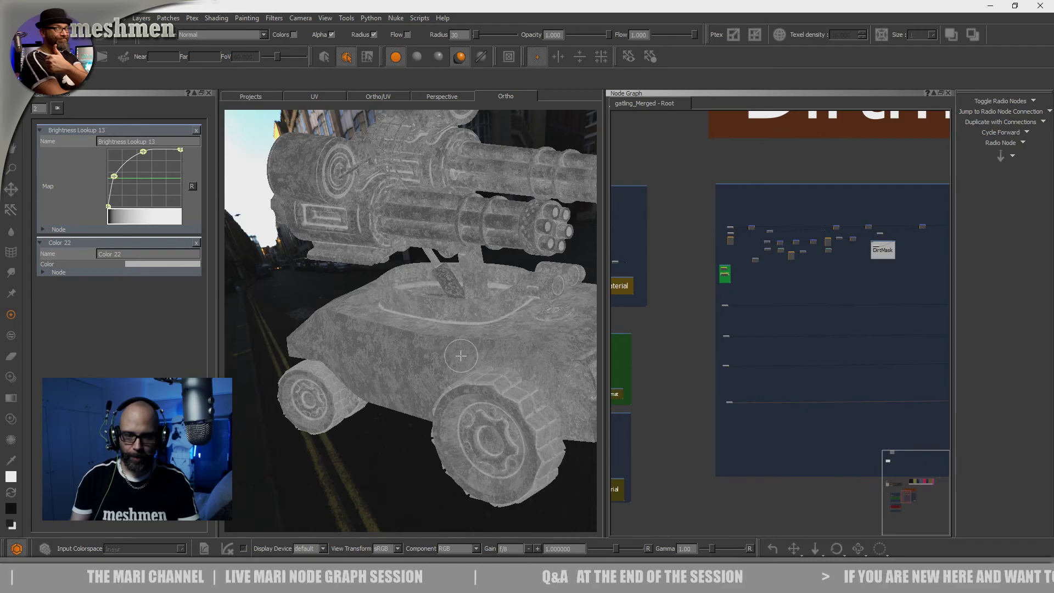
Examine the fourth Dirt Merge node's output across the whole gatling vehicle, with the viewport slightly widened
left_click_drag(460, 356, 436, 348, "alt")
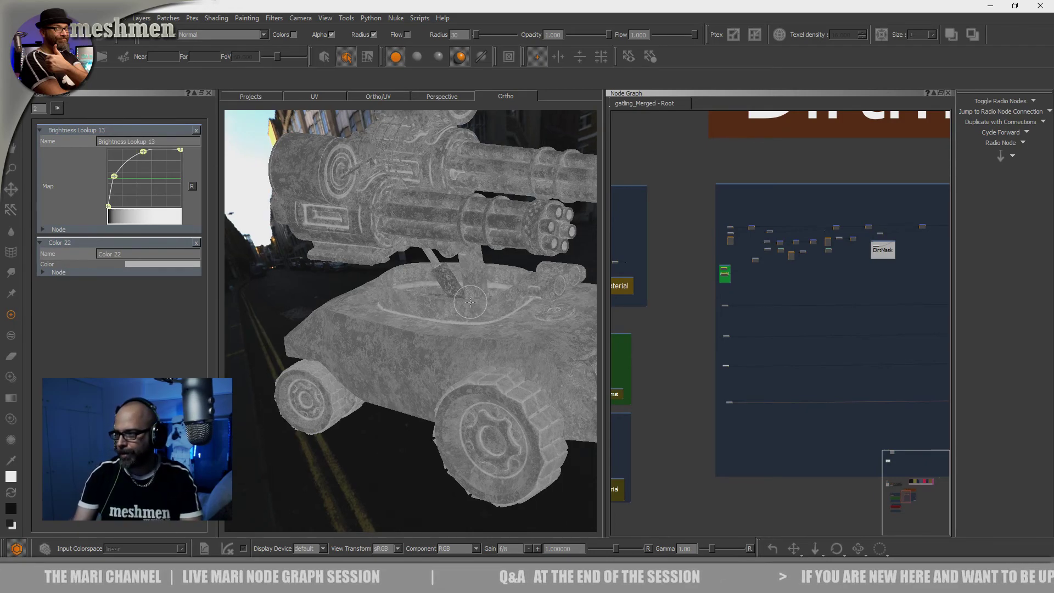
left_click_drag(524, 328, 317, 220, "alt")
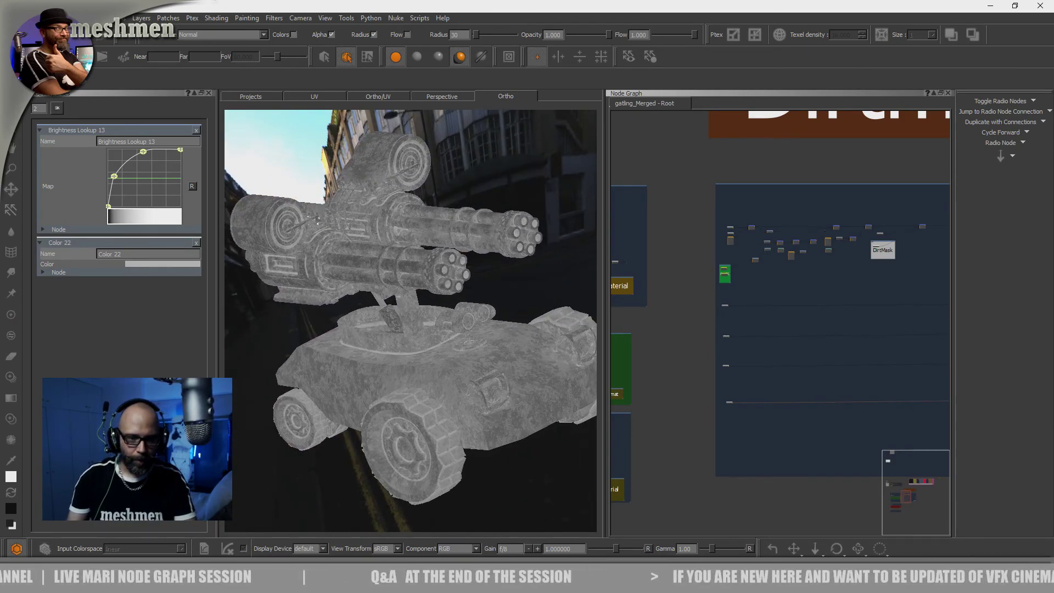
left_click_drag(444, 339, 430, 348, "alt")
middle_click_drag(431, 348, 434, 360, "alt")
right_click_drag(434, 360, 437, 365, "alt")
left_click_drag(437, 364, 441, 370, "alt")
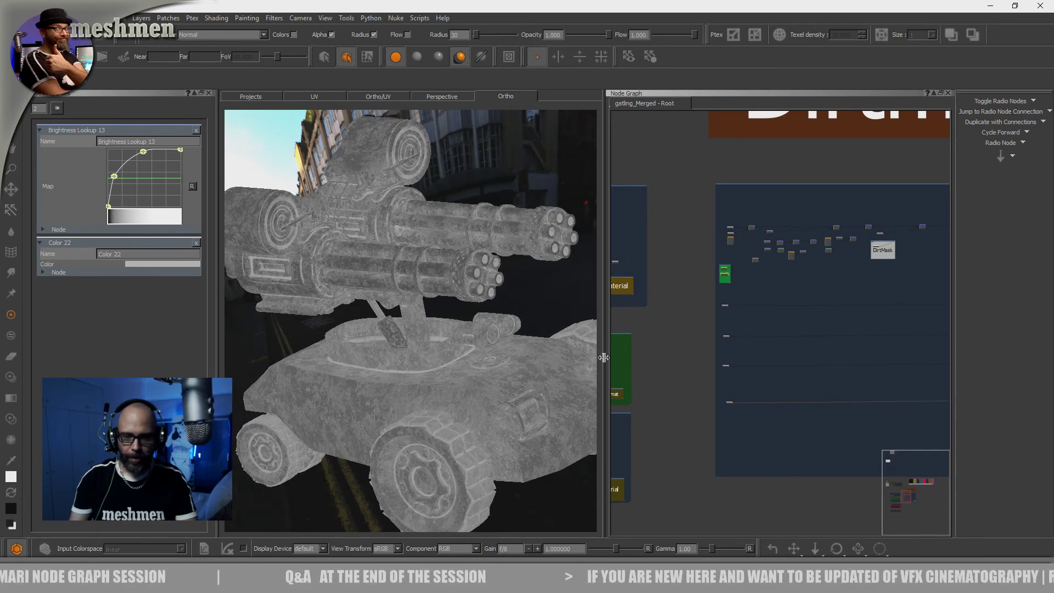
left_click_drag(604, 357, 612, 358)
left_click_drag(514, 370, 505, 370, "alt")
right_click_drag(505, 370, 498, 370, "alt")
left_click_drag(497, 370, 456, 367, "alt")
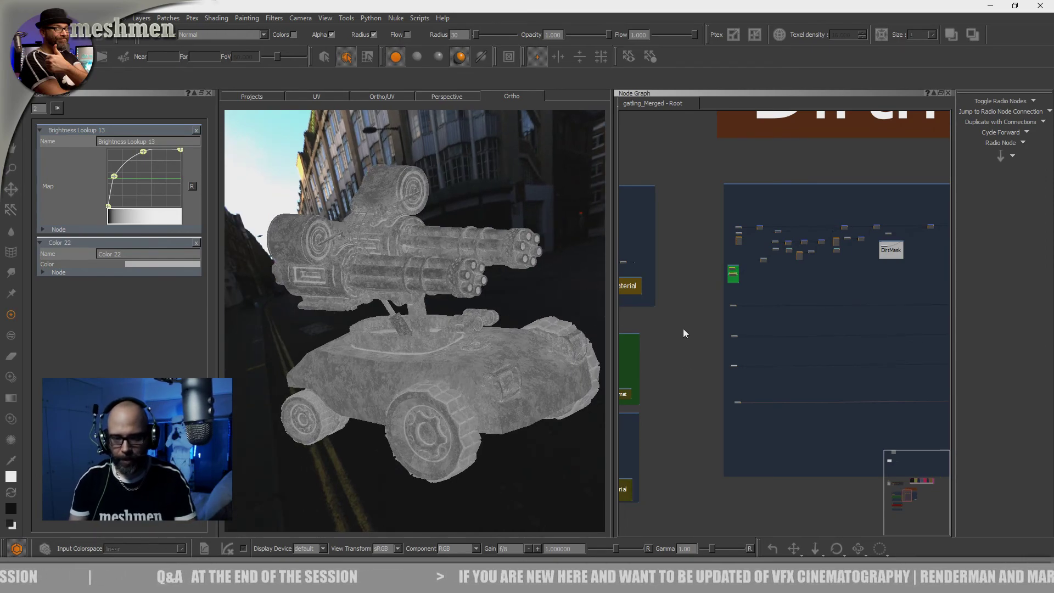
middle_click_drag(684, 337, 680, 337)
left_click_drag(476, 348, 449, 352, "alt")
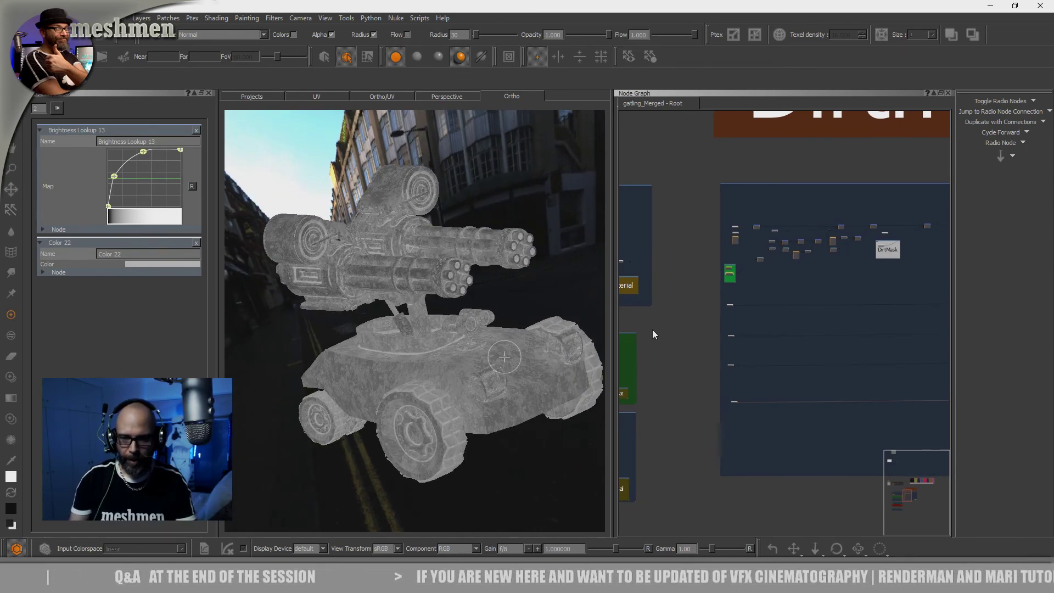
Nudge the first radio node in the Dirt backdrop sideways to line it up with the column below
scroll(810, 279, "up", 8)
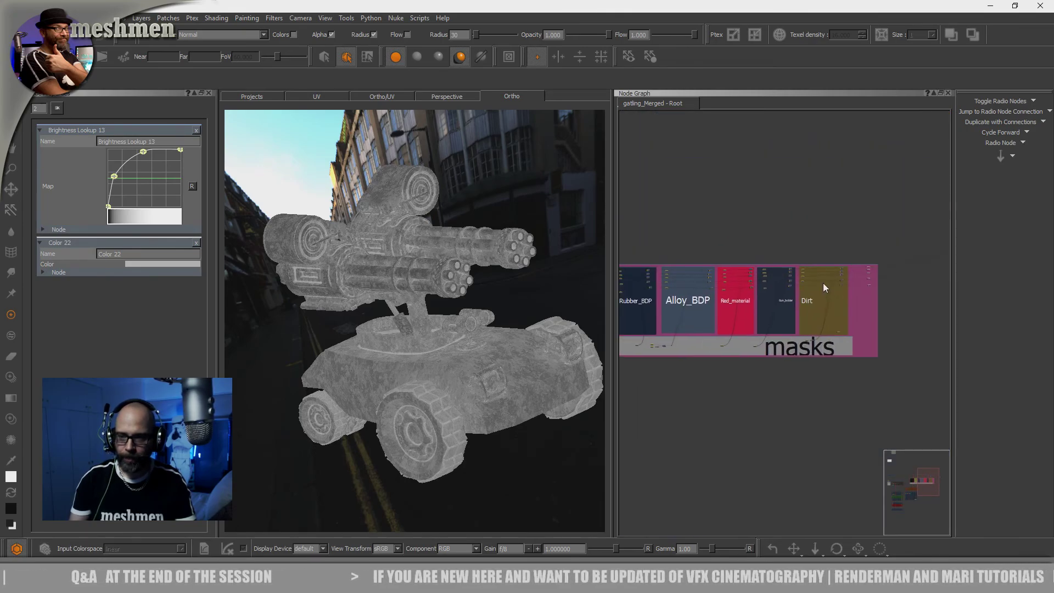
scroll(807, 284, "up", 5)
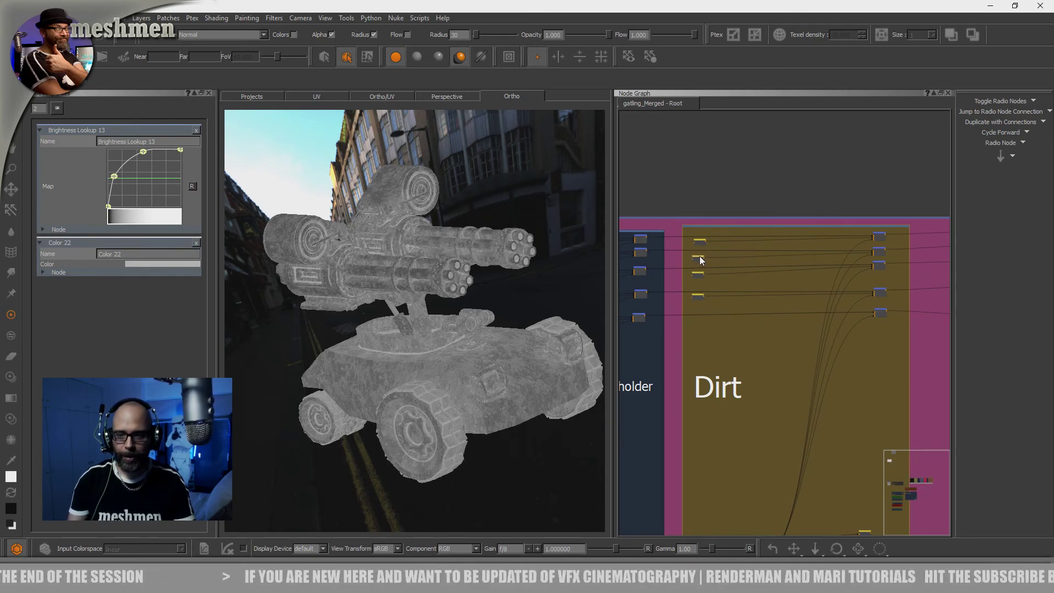
left_click_drag(700, 240, 699, 241)
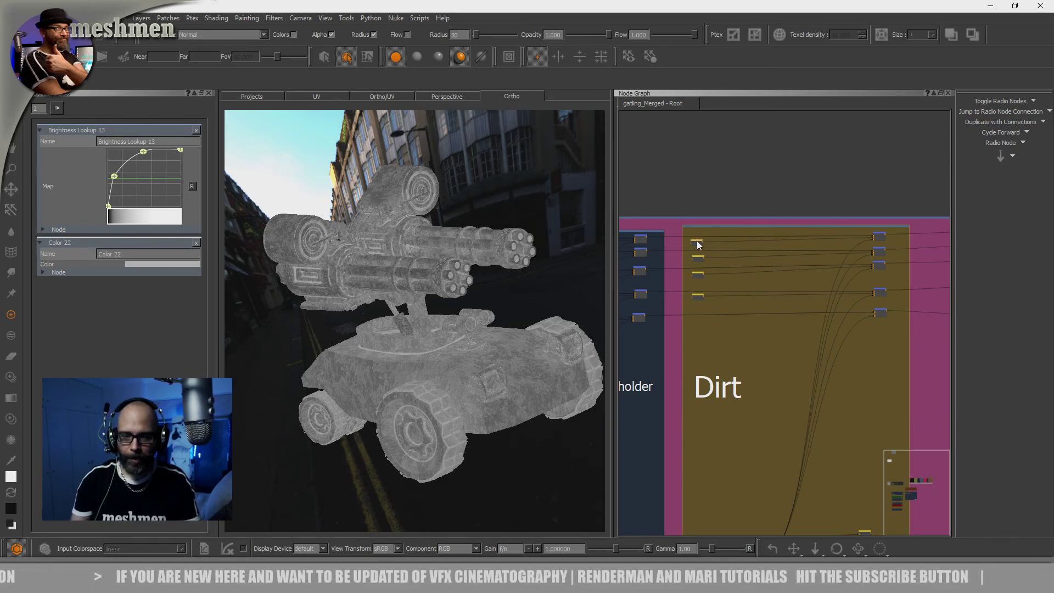
left_click_drag(513, 297, 510, 304, "alt")
right_click_drag(477, 305, 491, 308, "alt")
left_click_drag(491, 308, 483, 313, "alt")
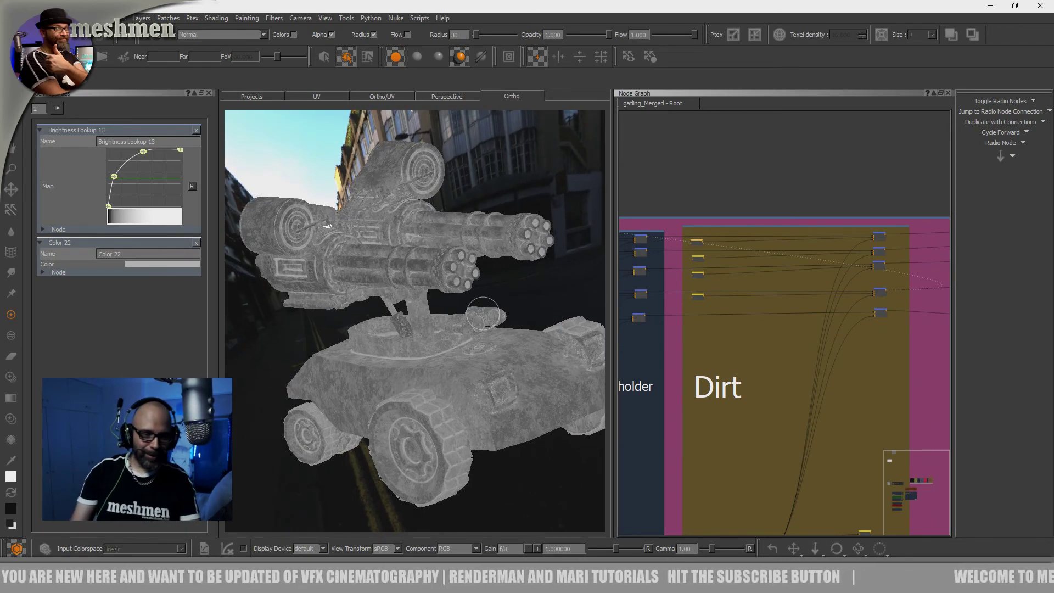